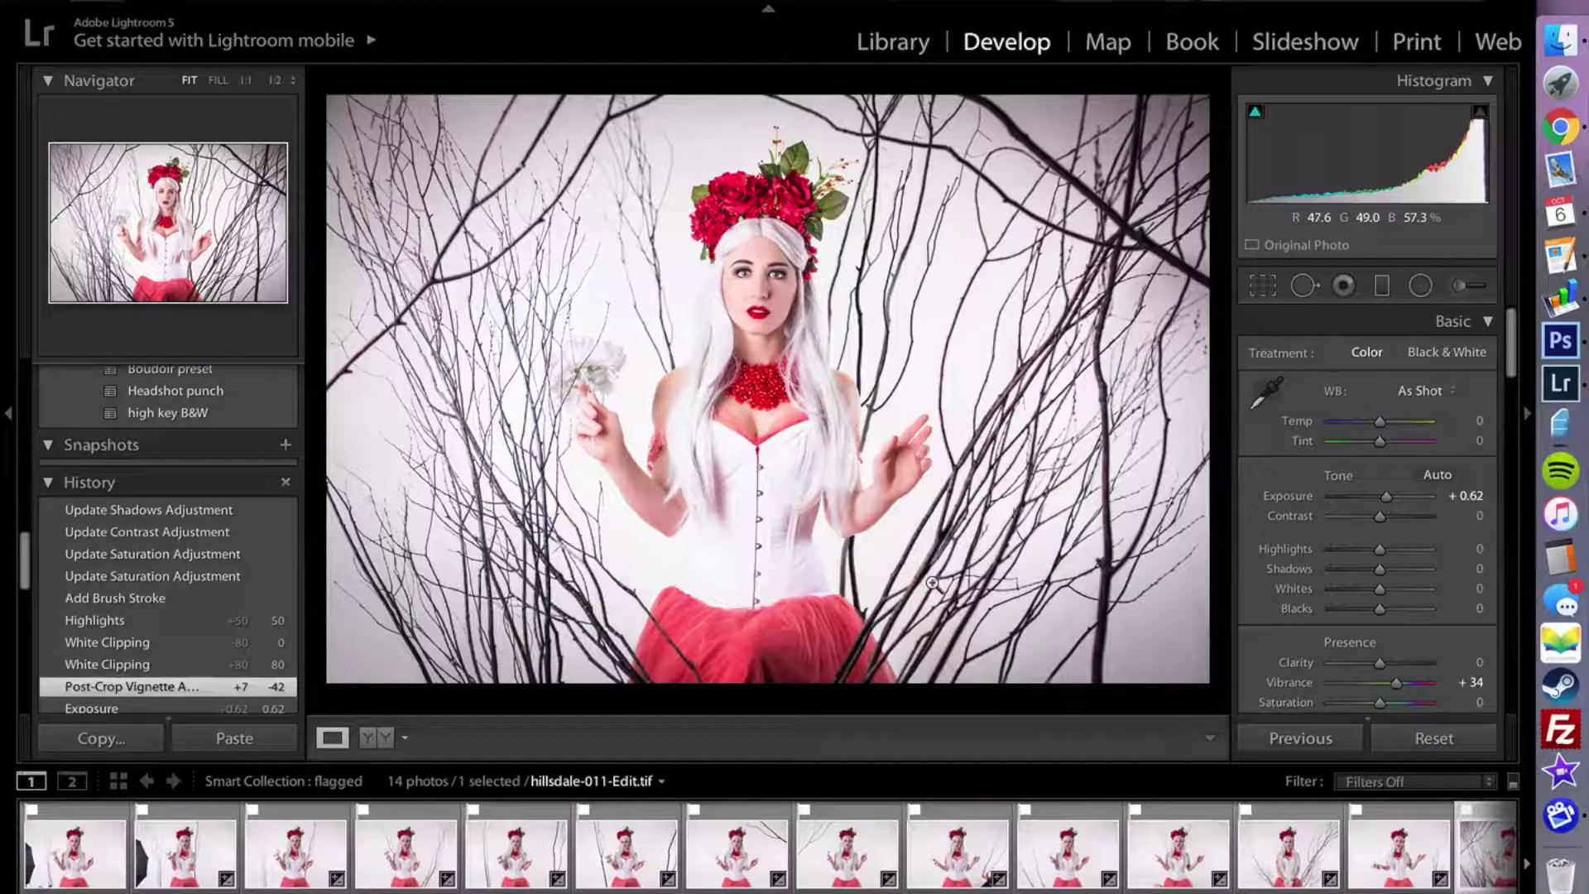
- Compare all the flagged photos in Survey view with the panels hidden, leaving out the finished composite with the dense branches
key("super+a")
key("n")
key("shift+Tab")
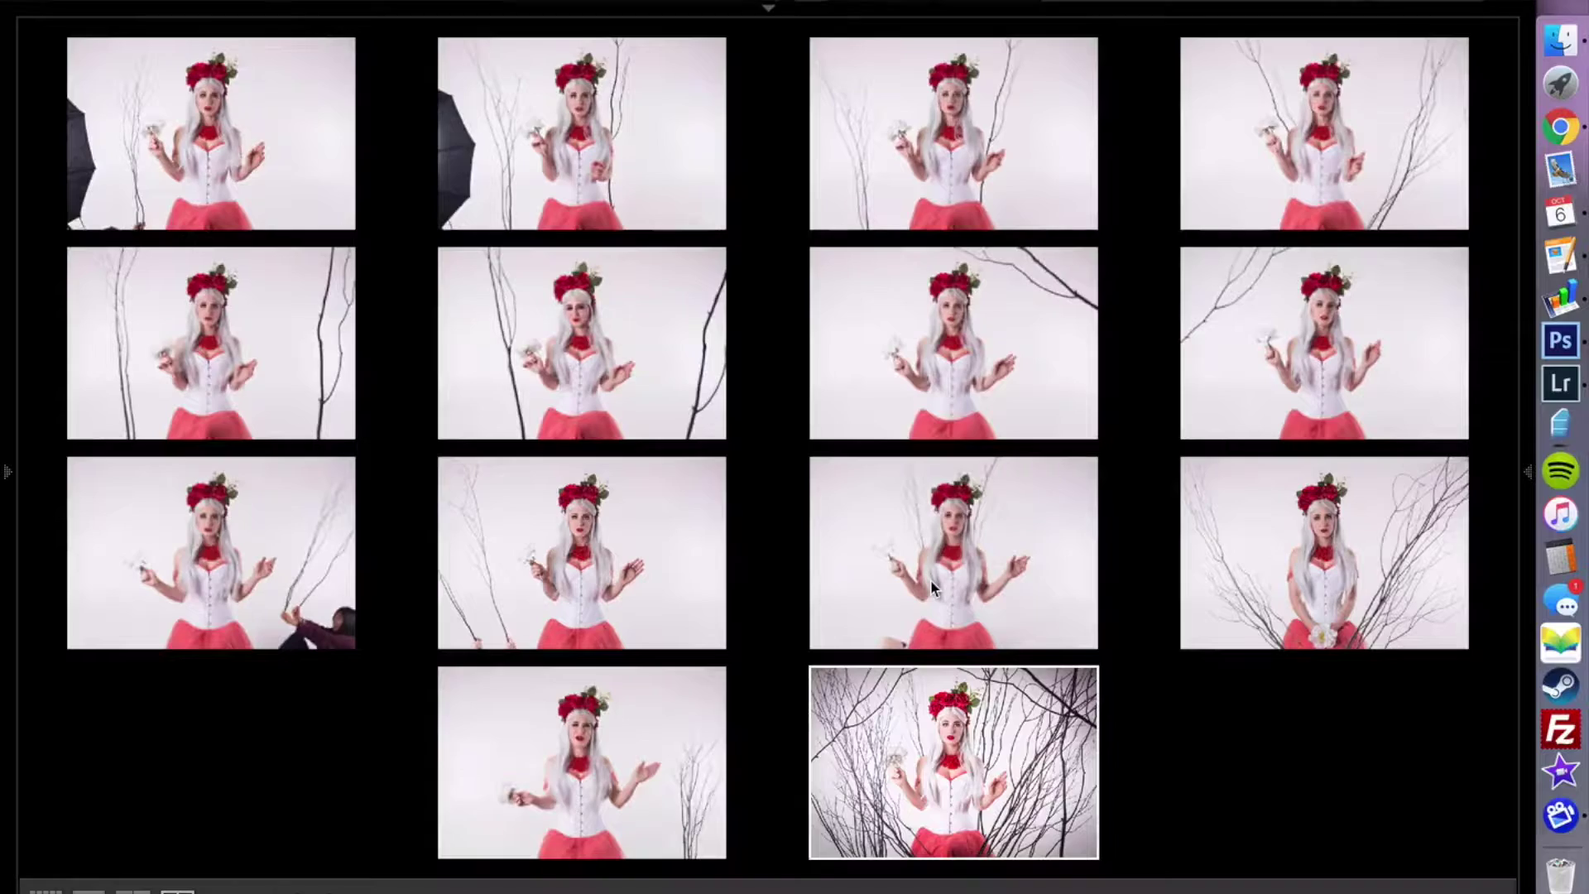
left_click(1086, 845)
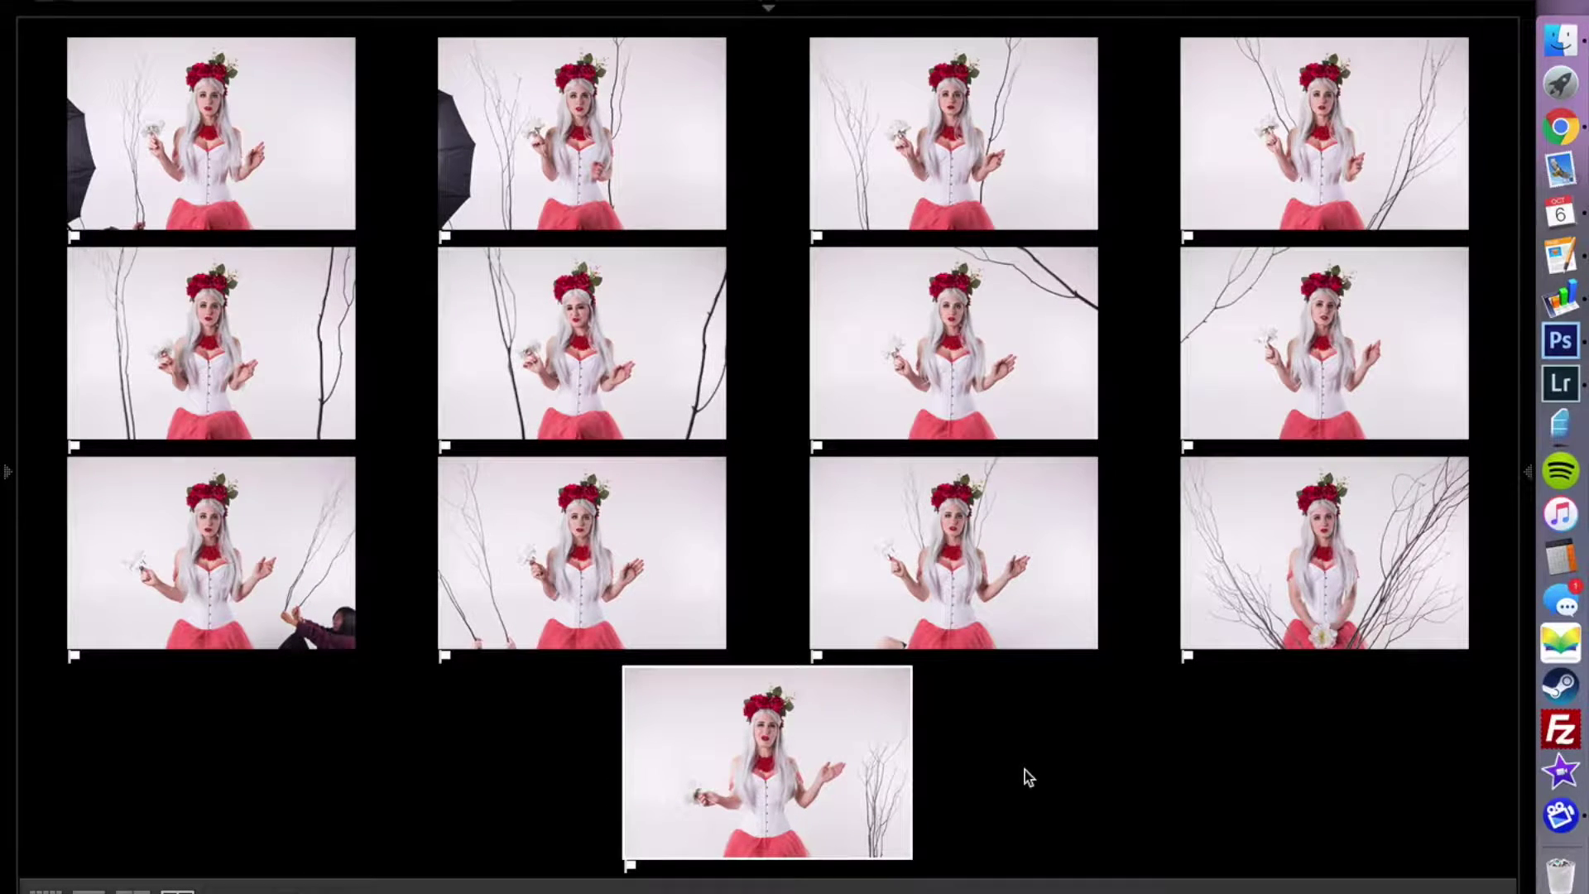
- Examine the first photo with the umbrella enlarged, then return to the Survey comparison and restore the hidden panels
double_click(261, 116)
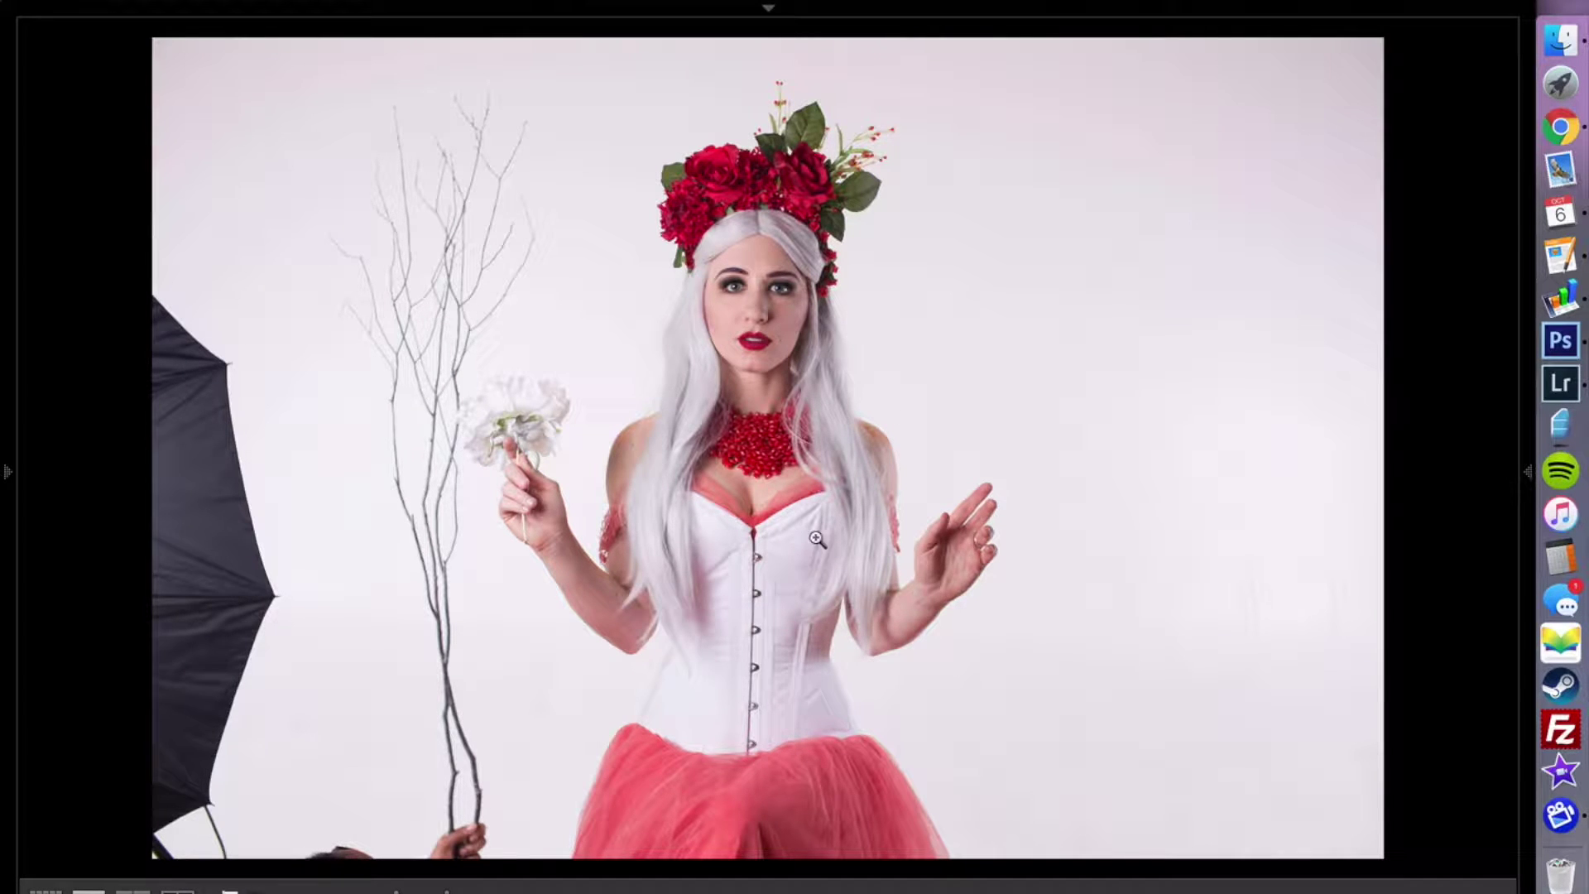
key("n")
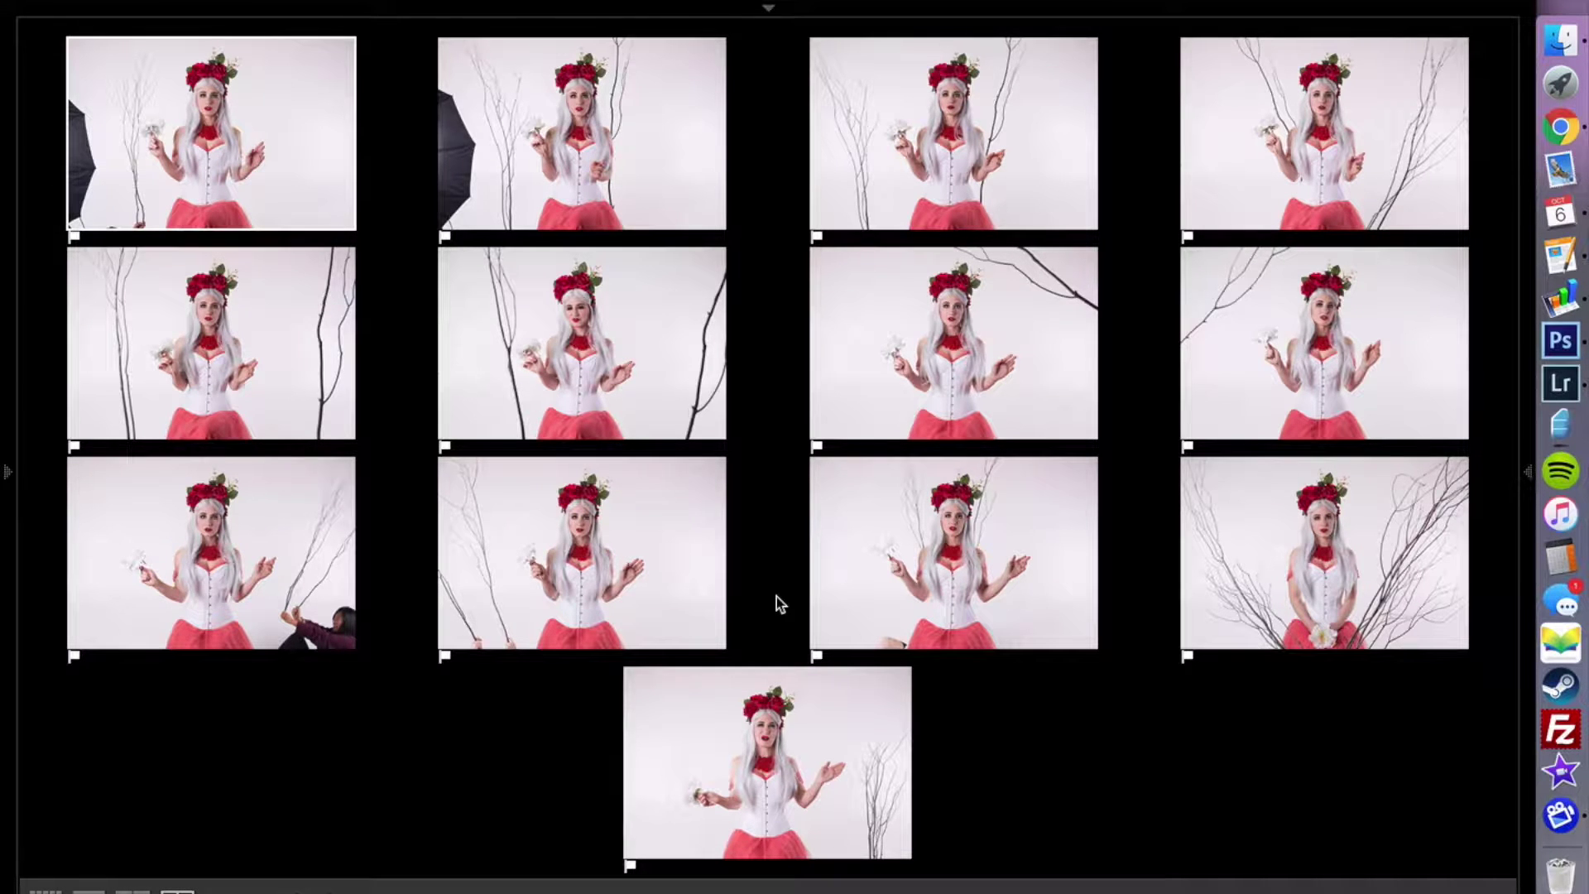
key("shift+Tab")
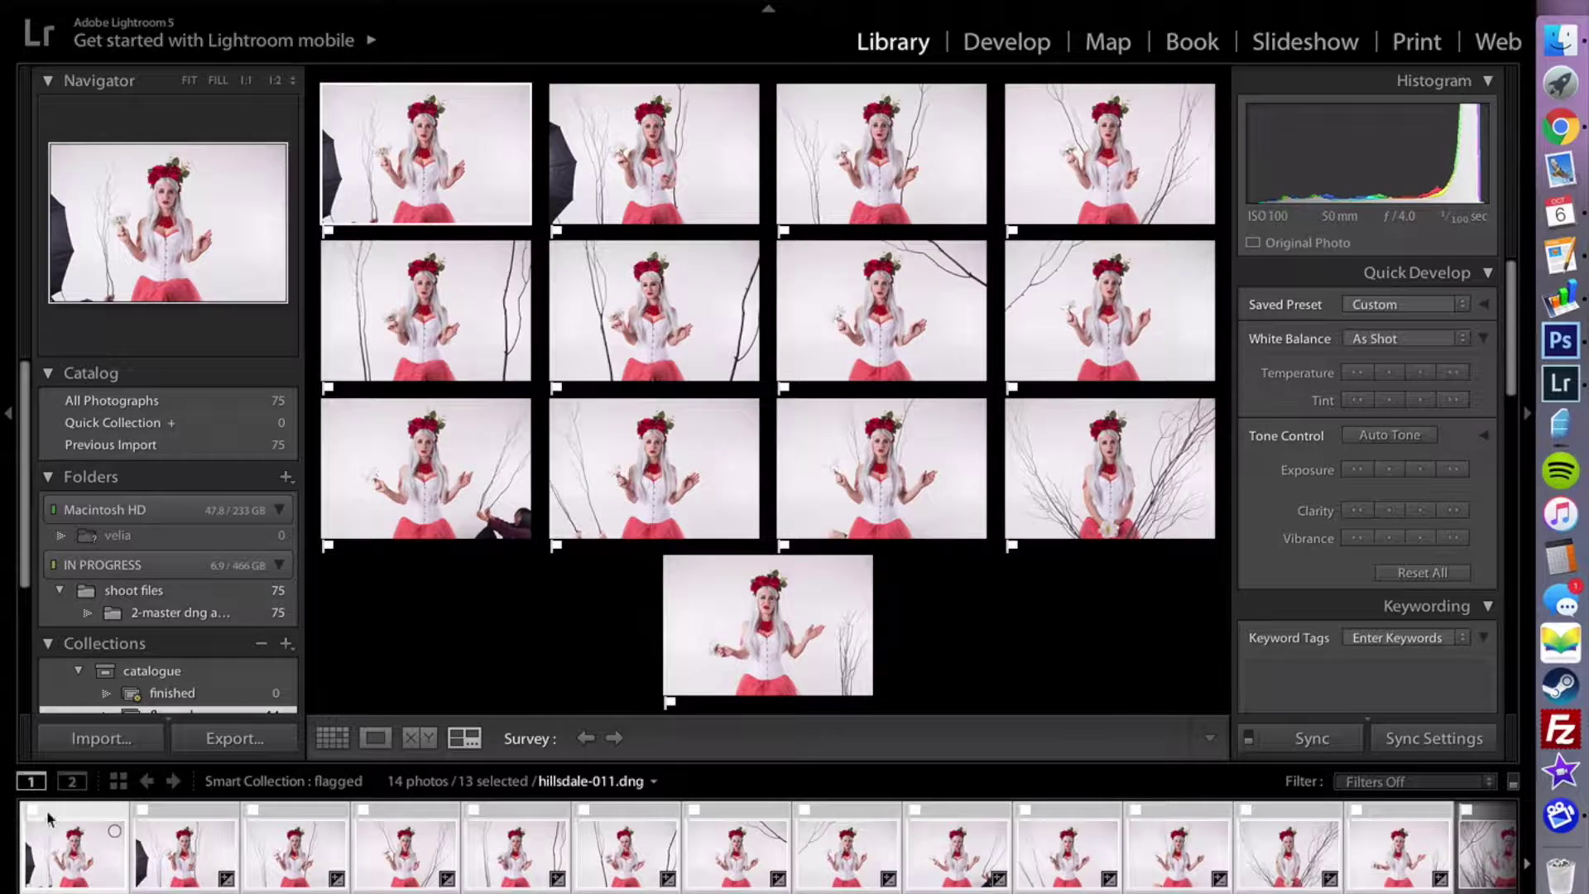
- Create two virtual copies of hillsdale-011.dng
left_click(91, 815)
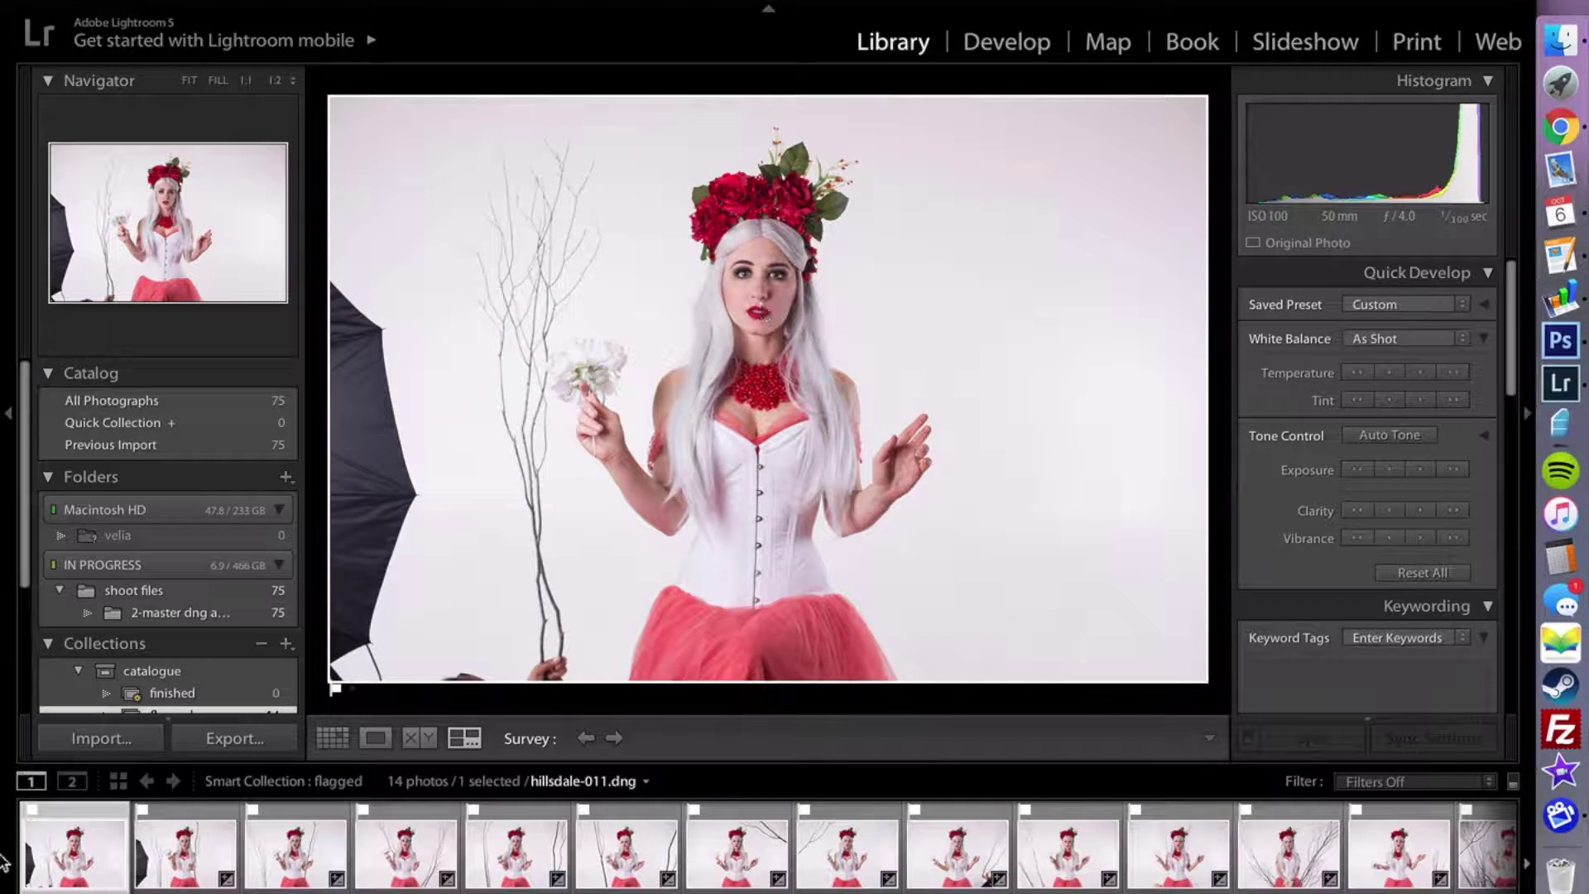
right_click(87, 811)
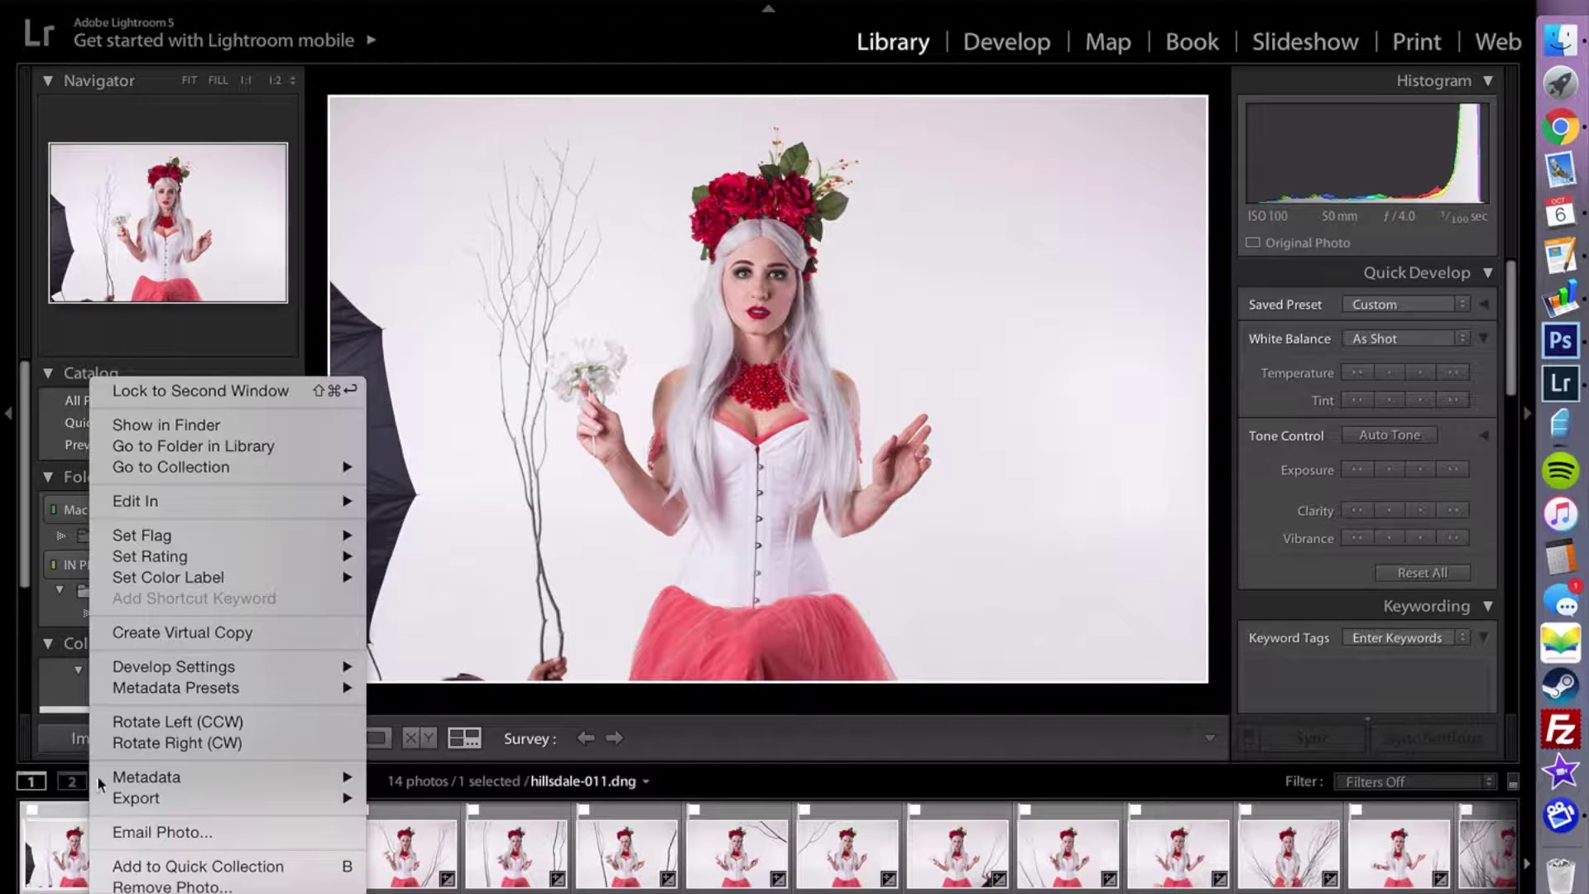
left_click(167, 634)
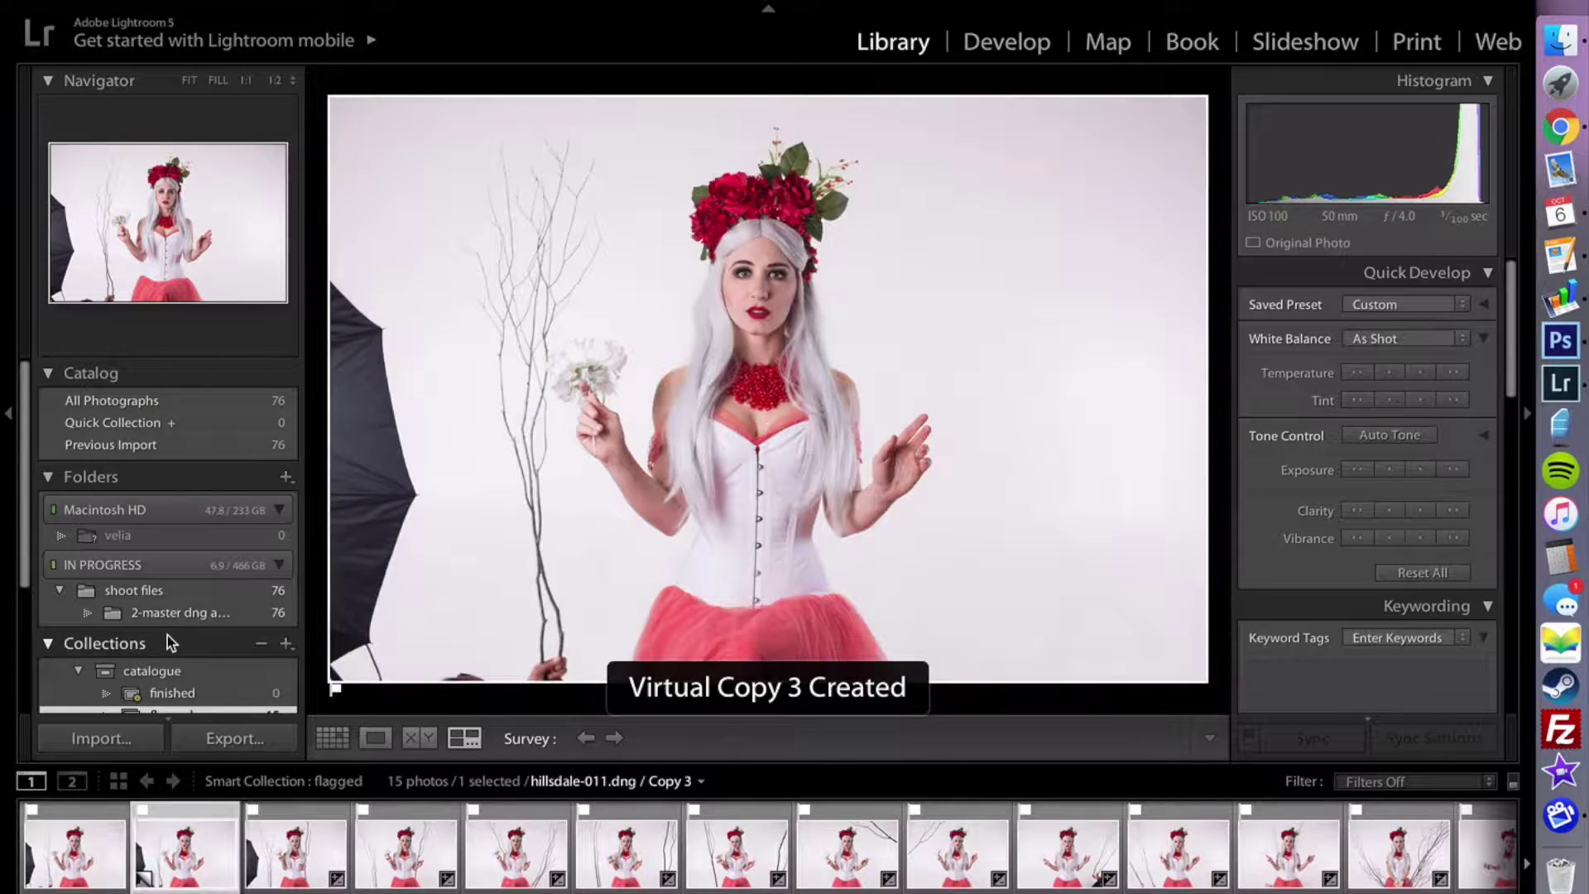
right_click(185, 808)
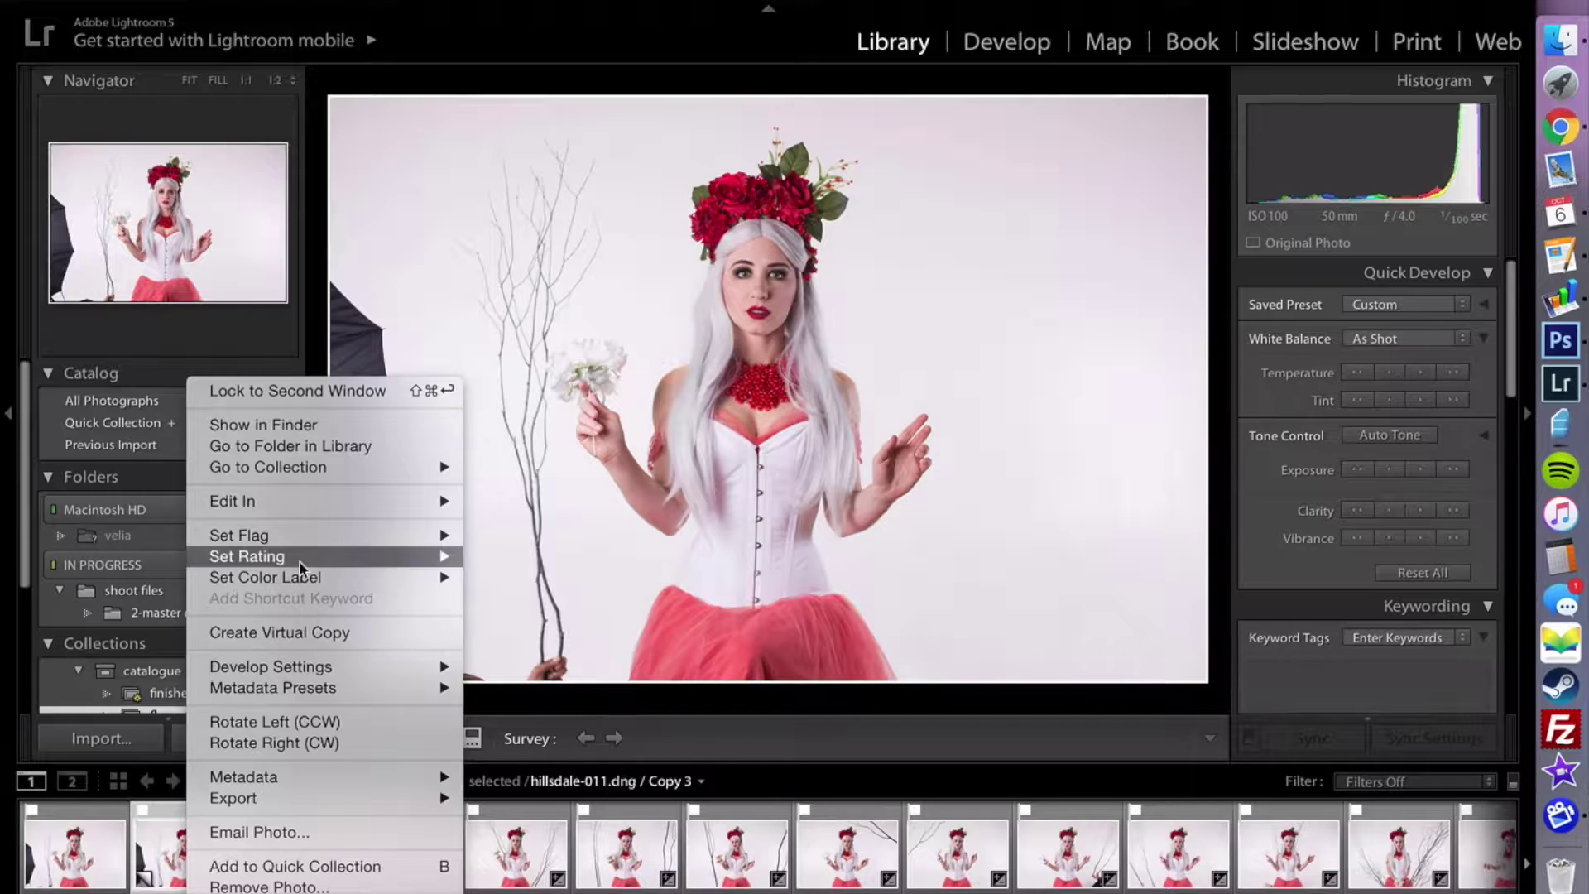
left_click(300, 640)
- Bring the original hillsdale-011.dng into Develop and set Contrast to +14, Vibrance to +27 and Clarity to +7
left_click(77, 816)
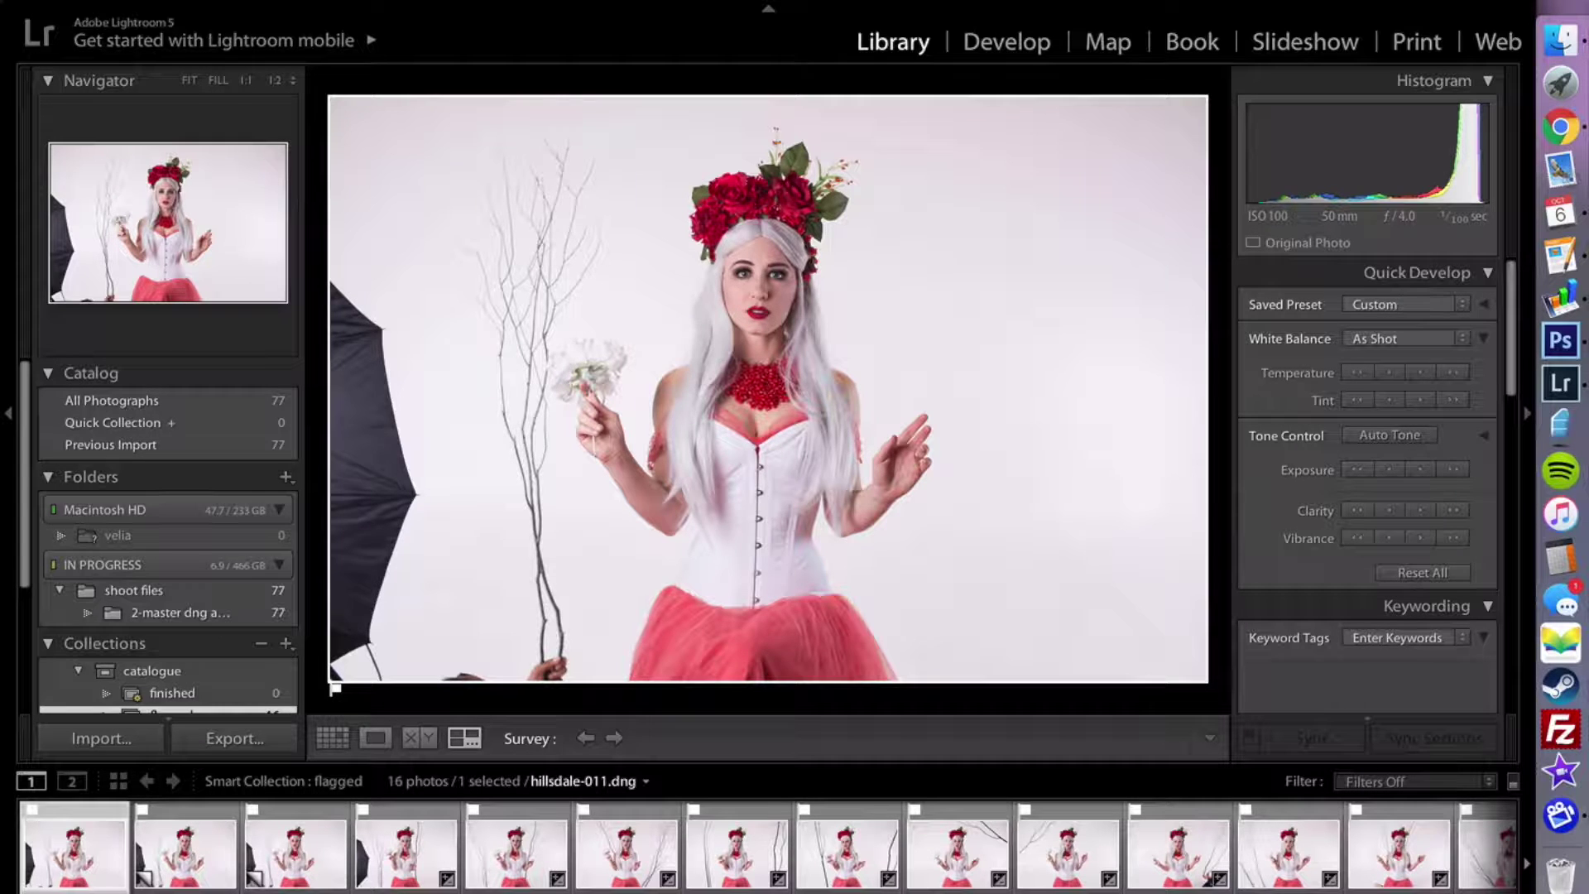
left_click(1011, 35)
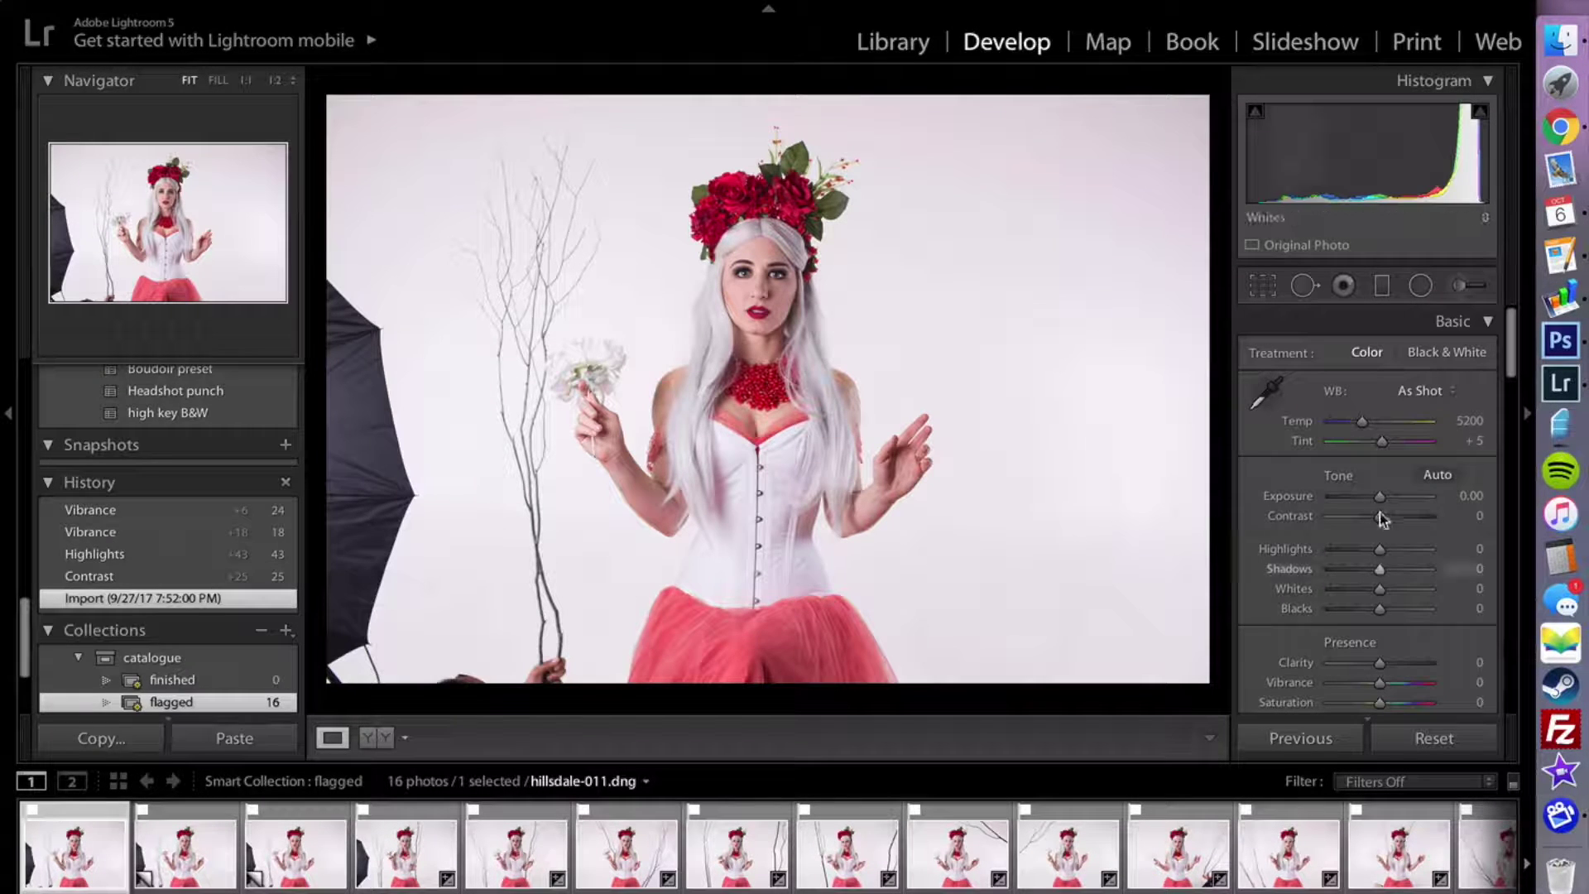
left_click_drag(1382, 519, 1387, 518)
left_click_drag(1382, 683, 1392, 683)
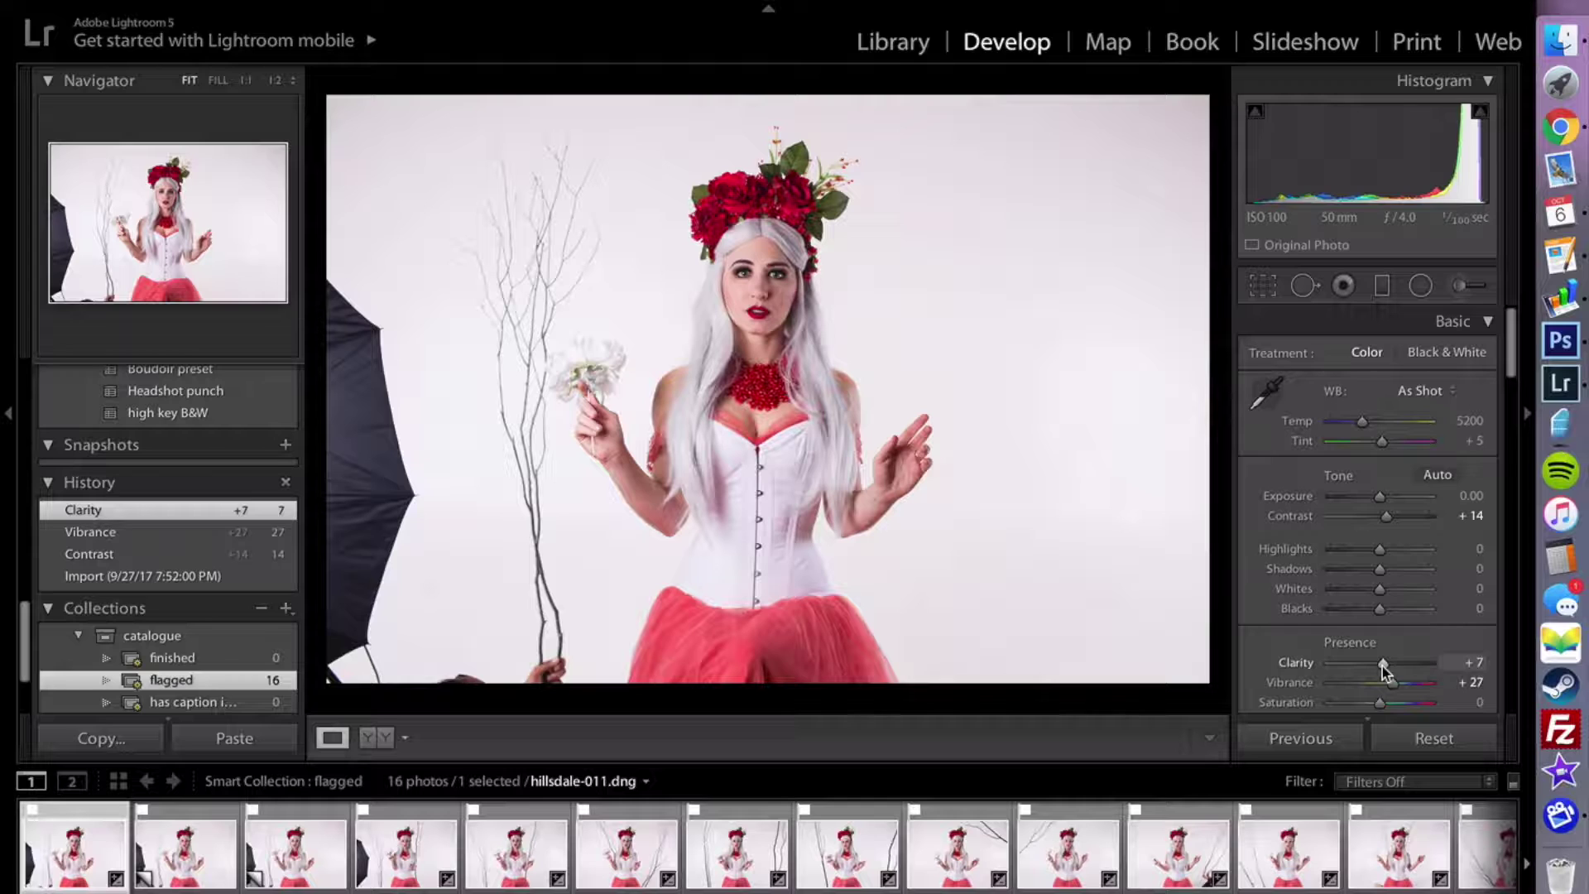
- Reset the original photo's Clarity to 0 and raise its Highlights to +48
left_click(760, 299)
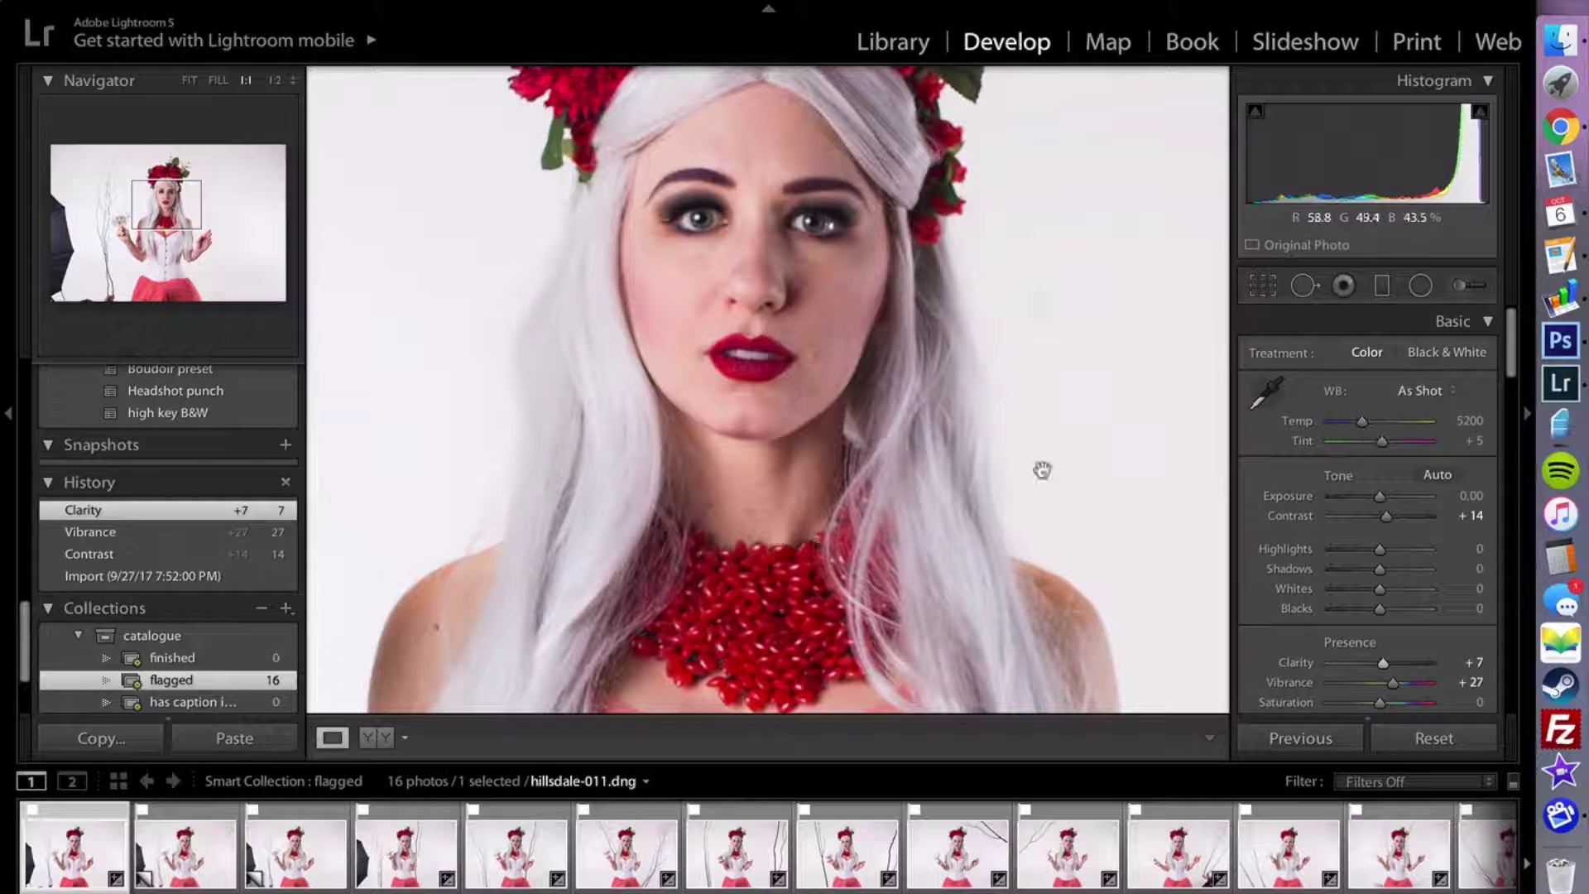
double_click(1302, 667)
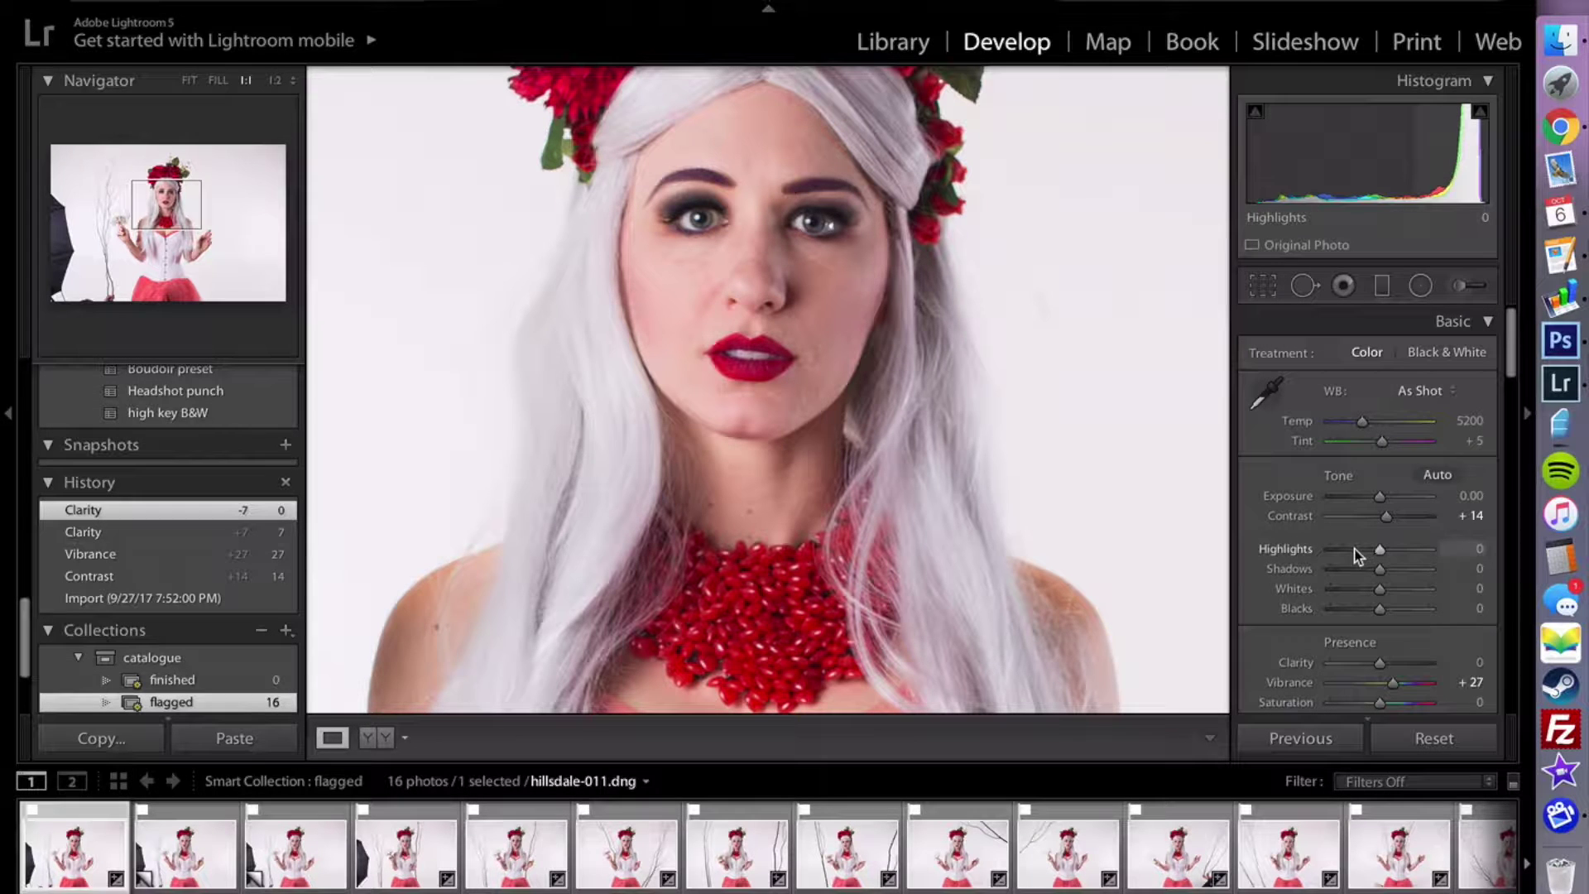
left_click_drag(1383, 548, 1409, 548)
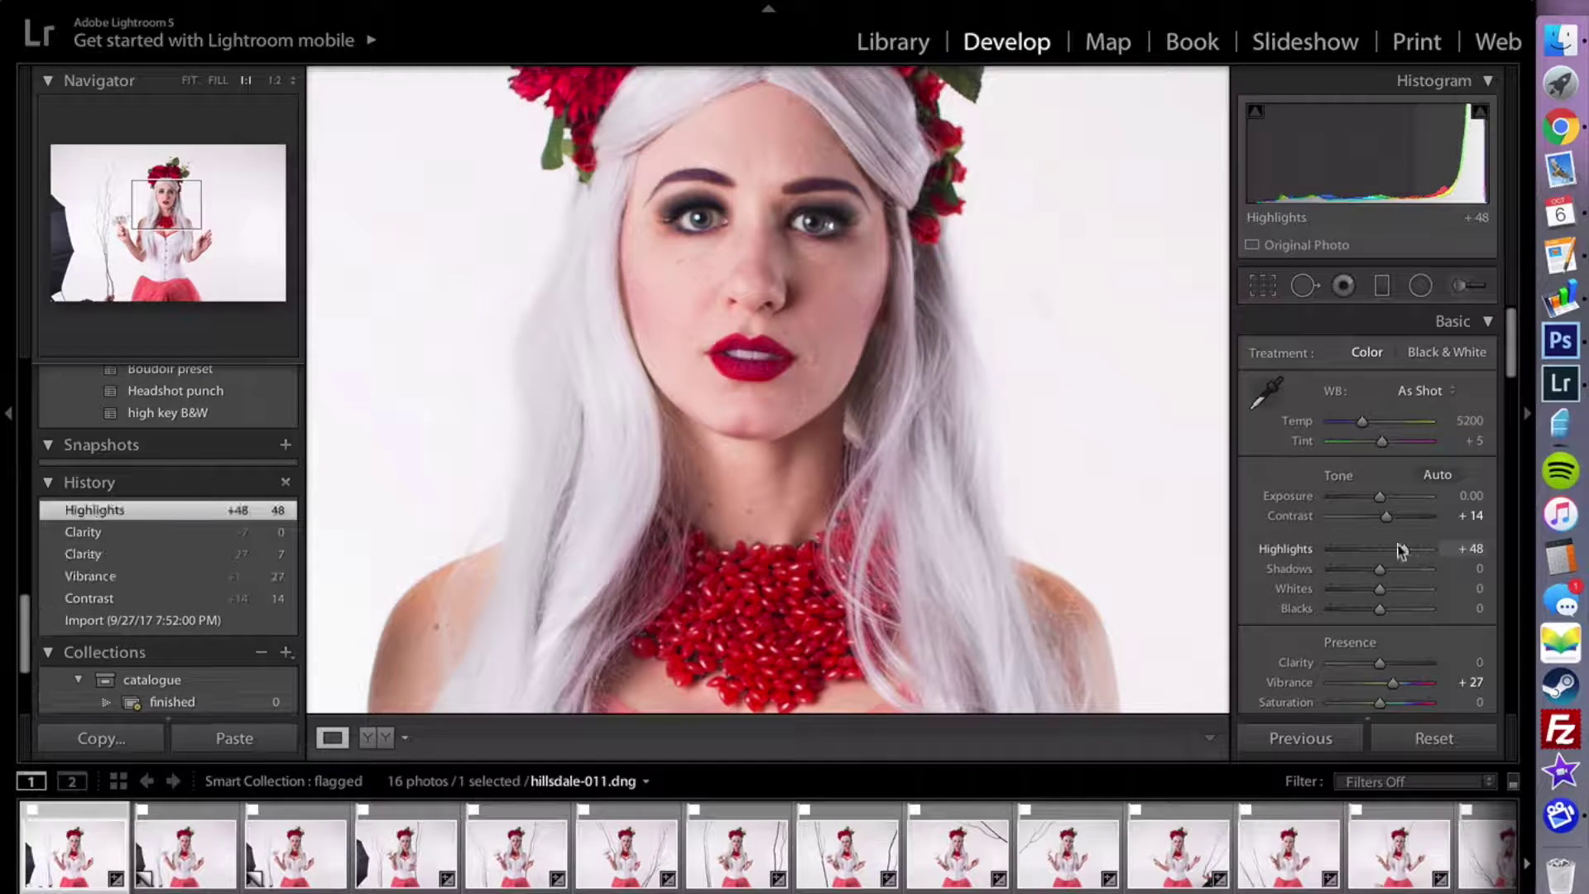
left_click_drag(745, 193, 766, 265)
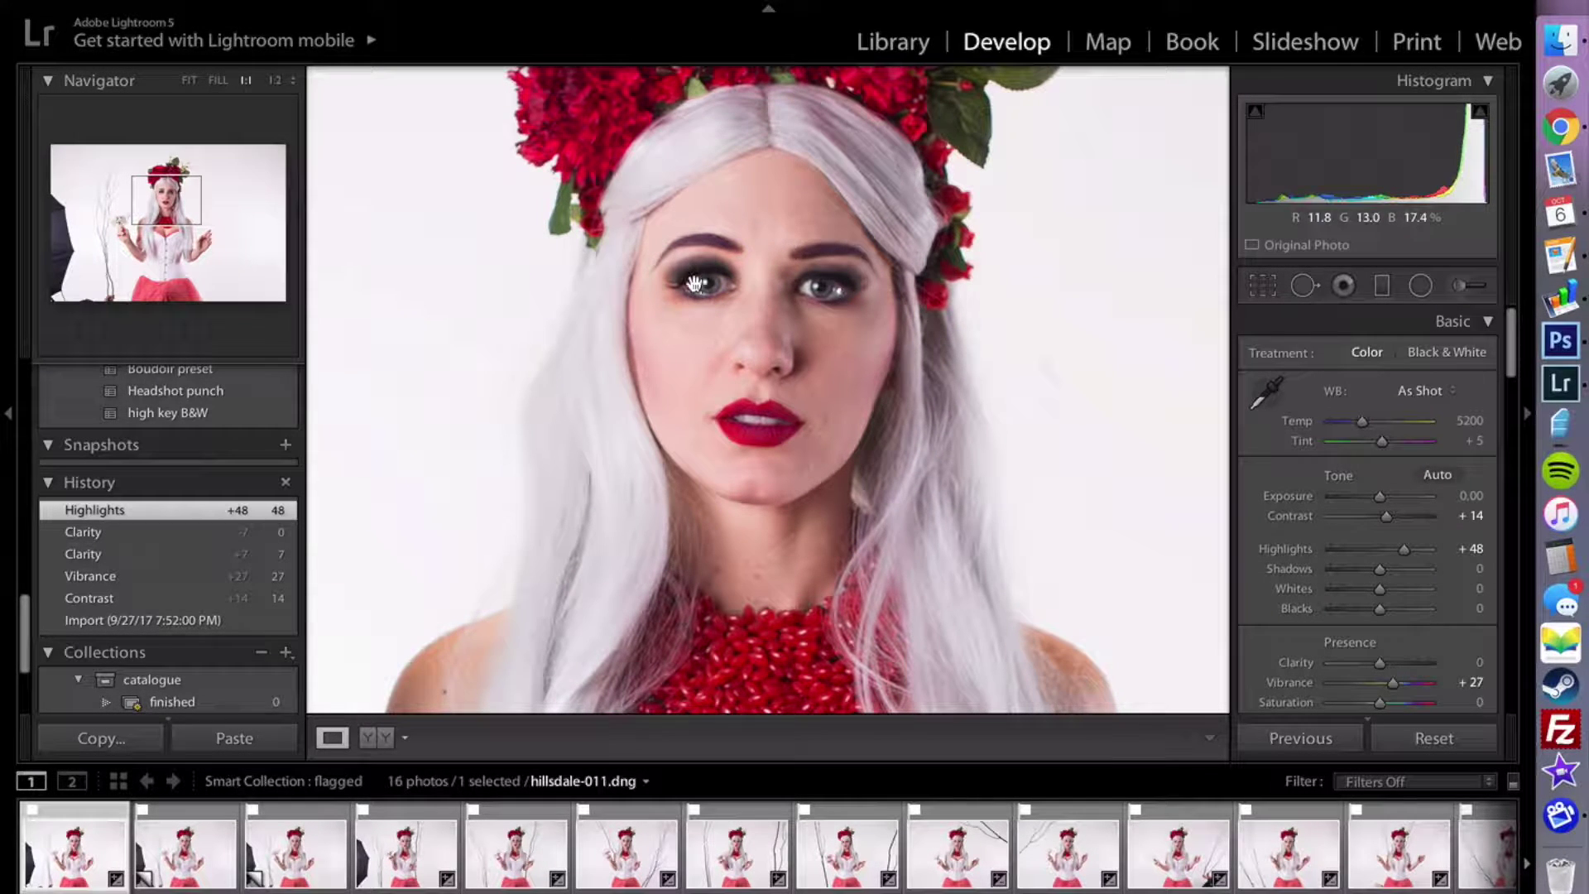
left_click(768, 302)
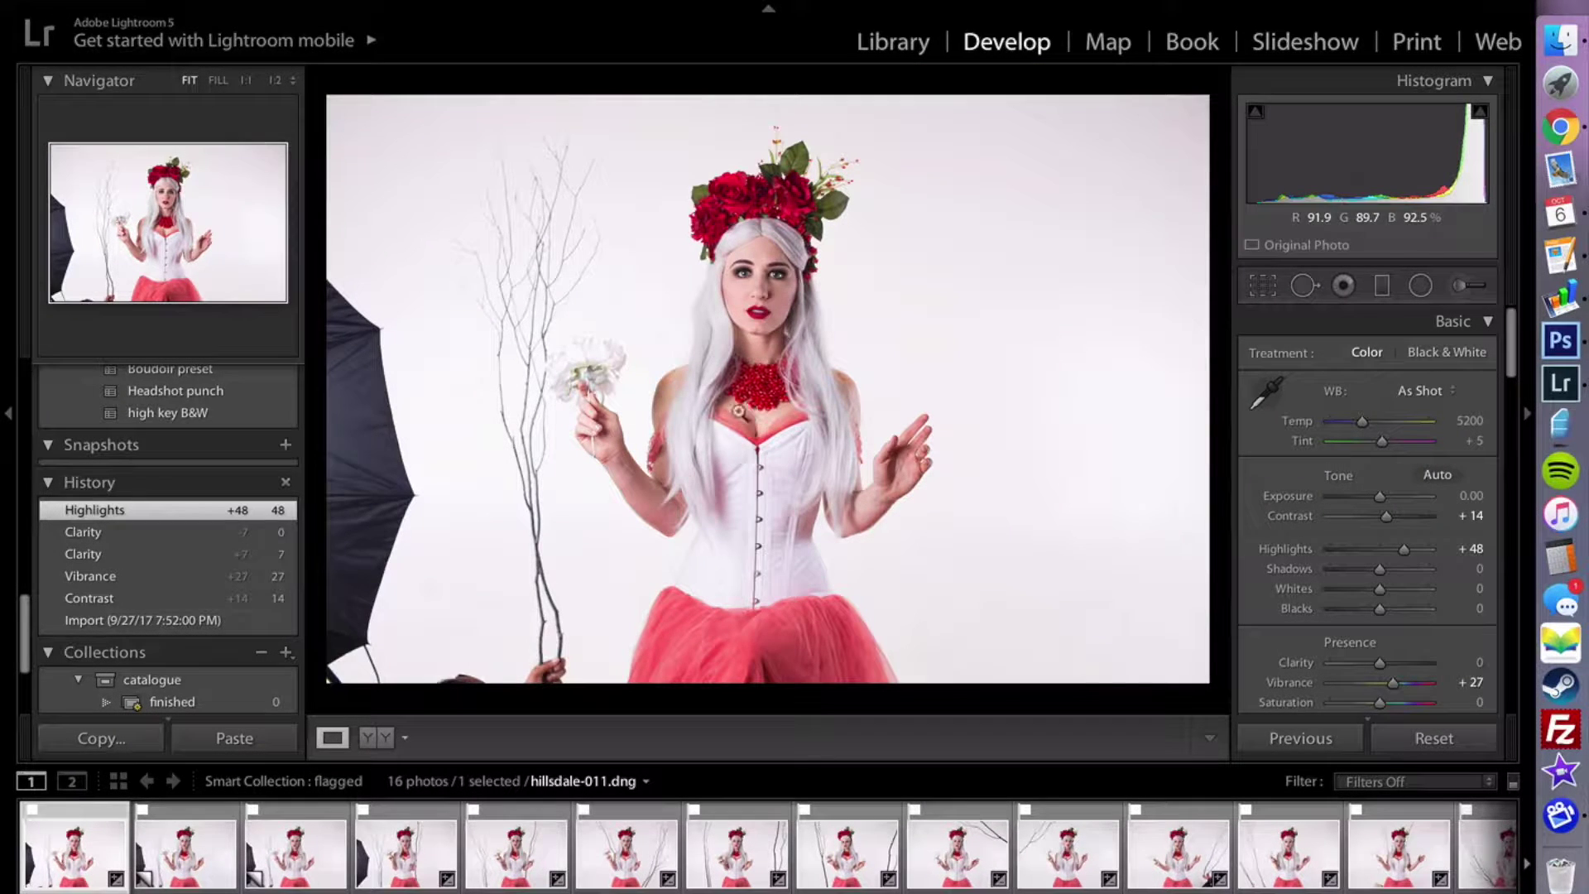
- Apply the HDR Look (Medium) preset to the first virtual copy of hillsdale-011.dng
left_click(188, 822)
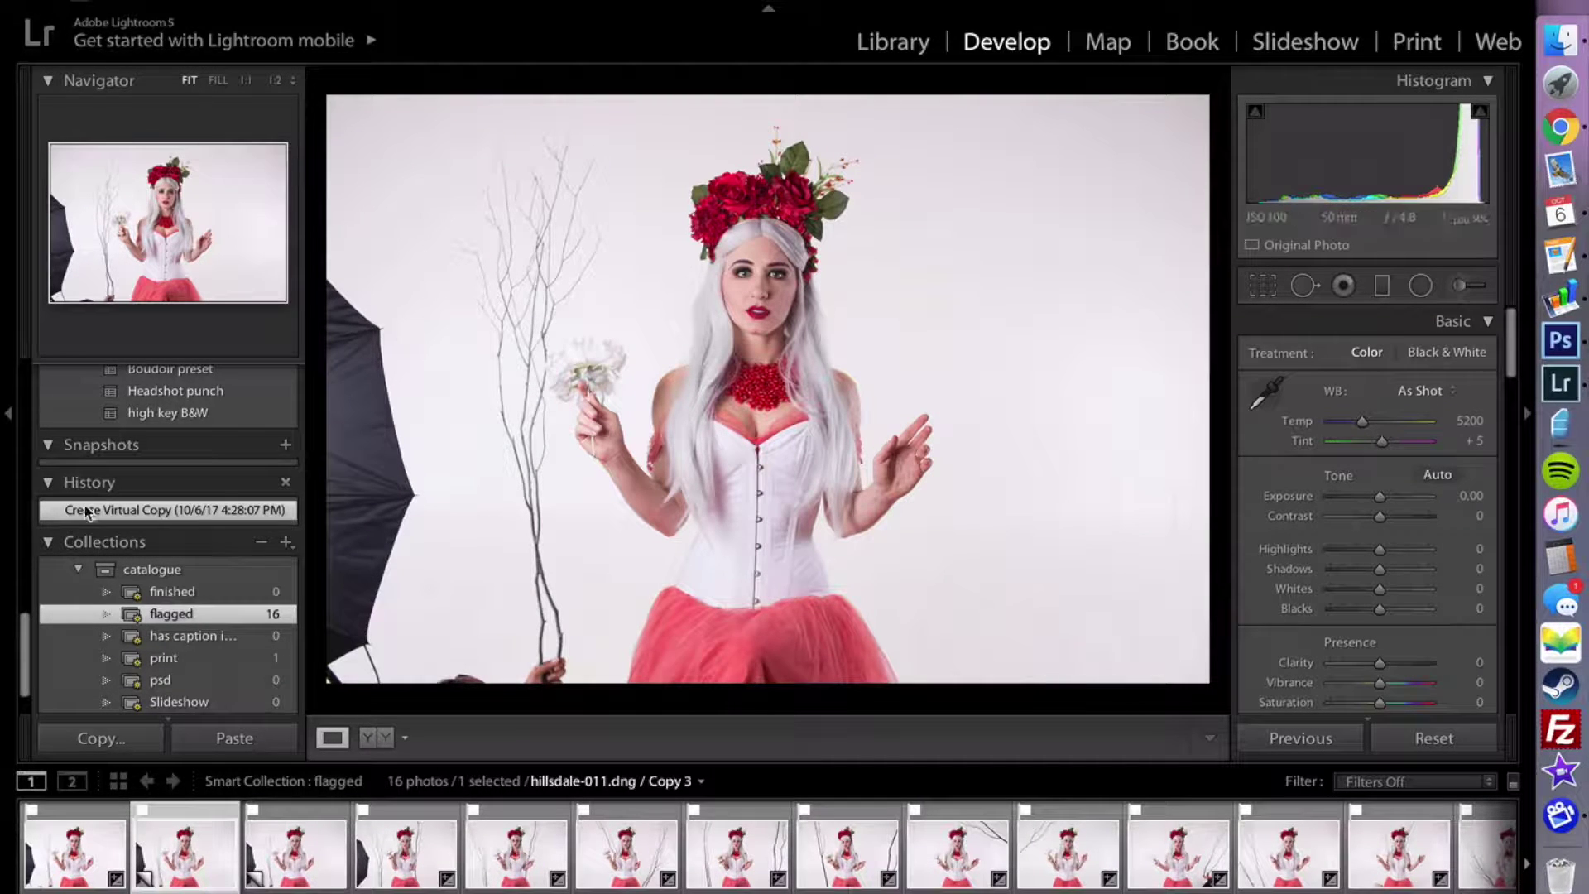
scroll(84, 504, "up", 10)
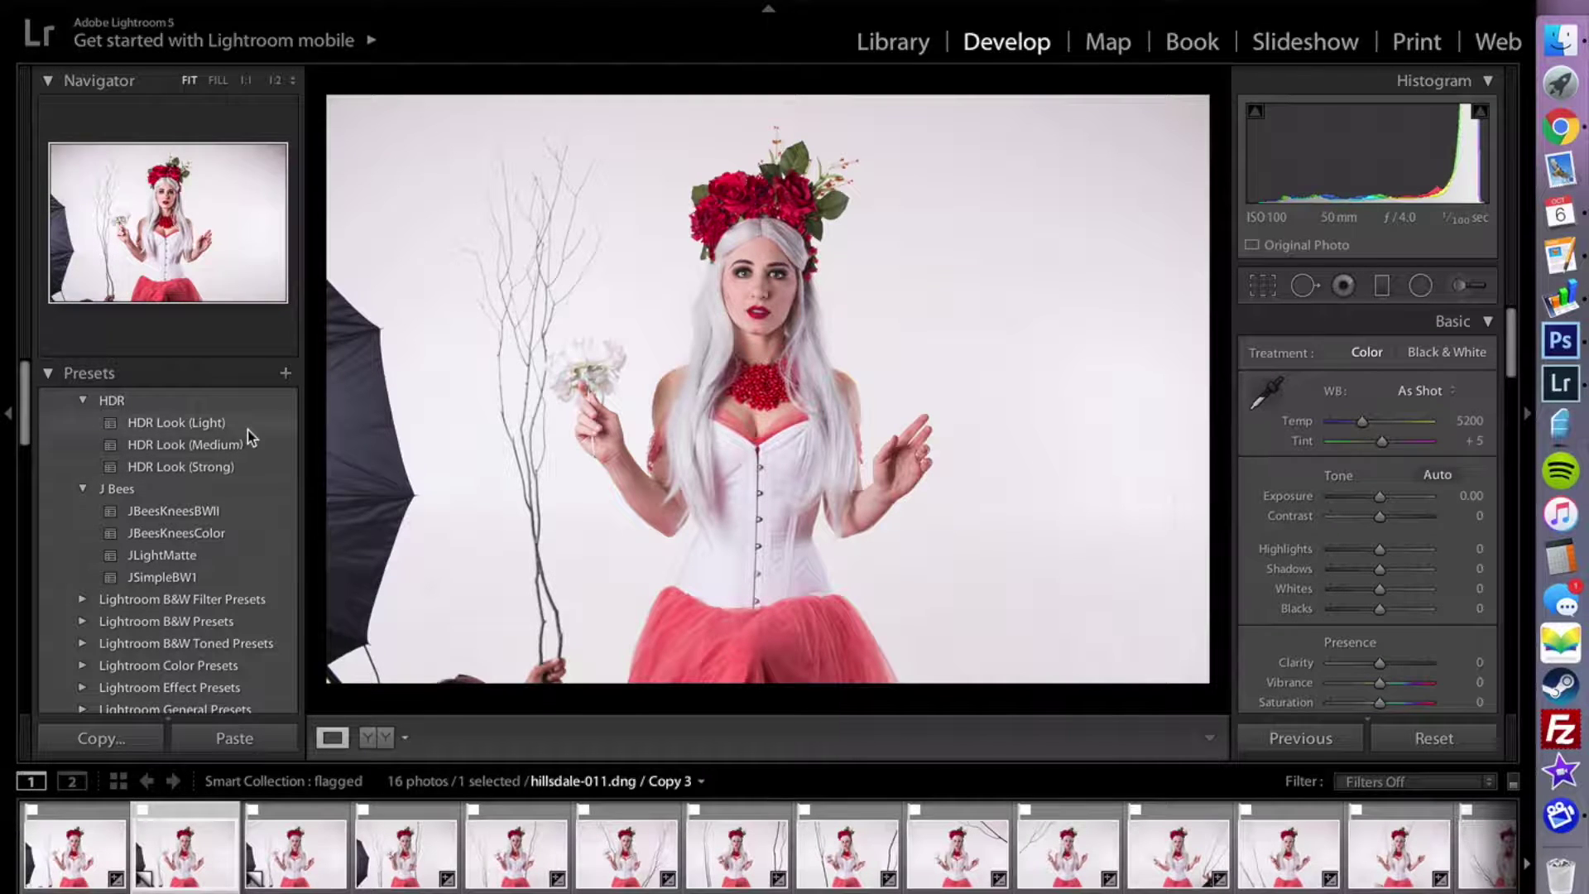
left_click(246, 445)
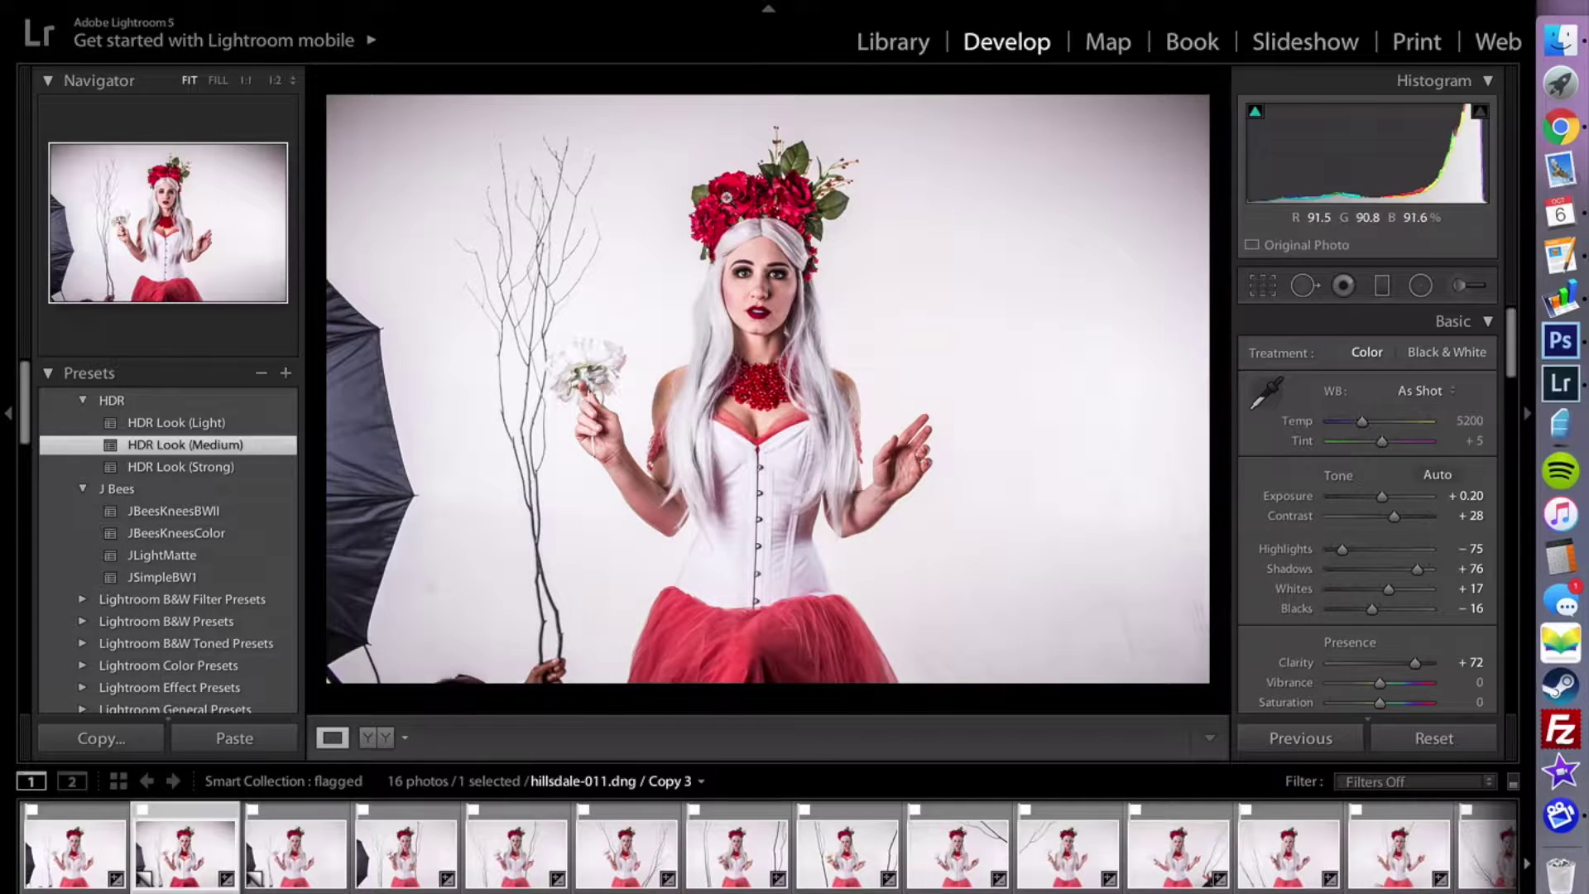
- Lower the Vibrance of the medium HDR copy to -13
left_click(720, 201)
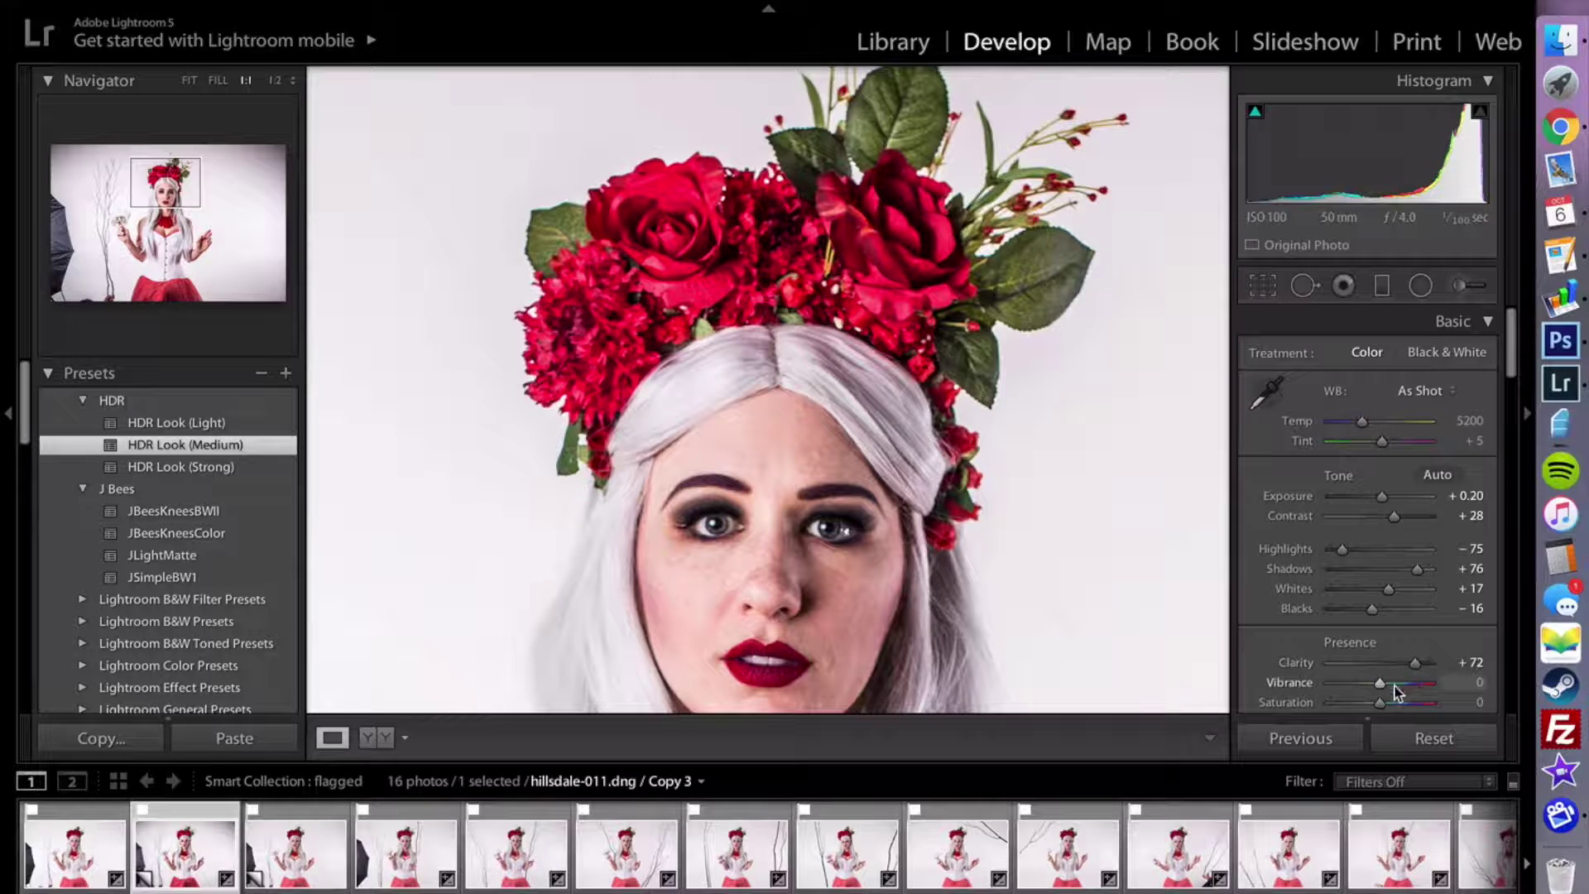
left_click_drag(1382, 686, 1373, 684)
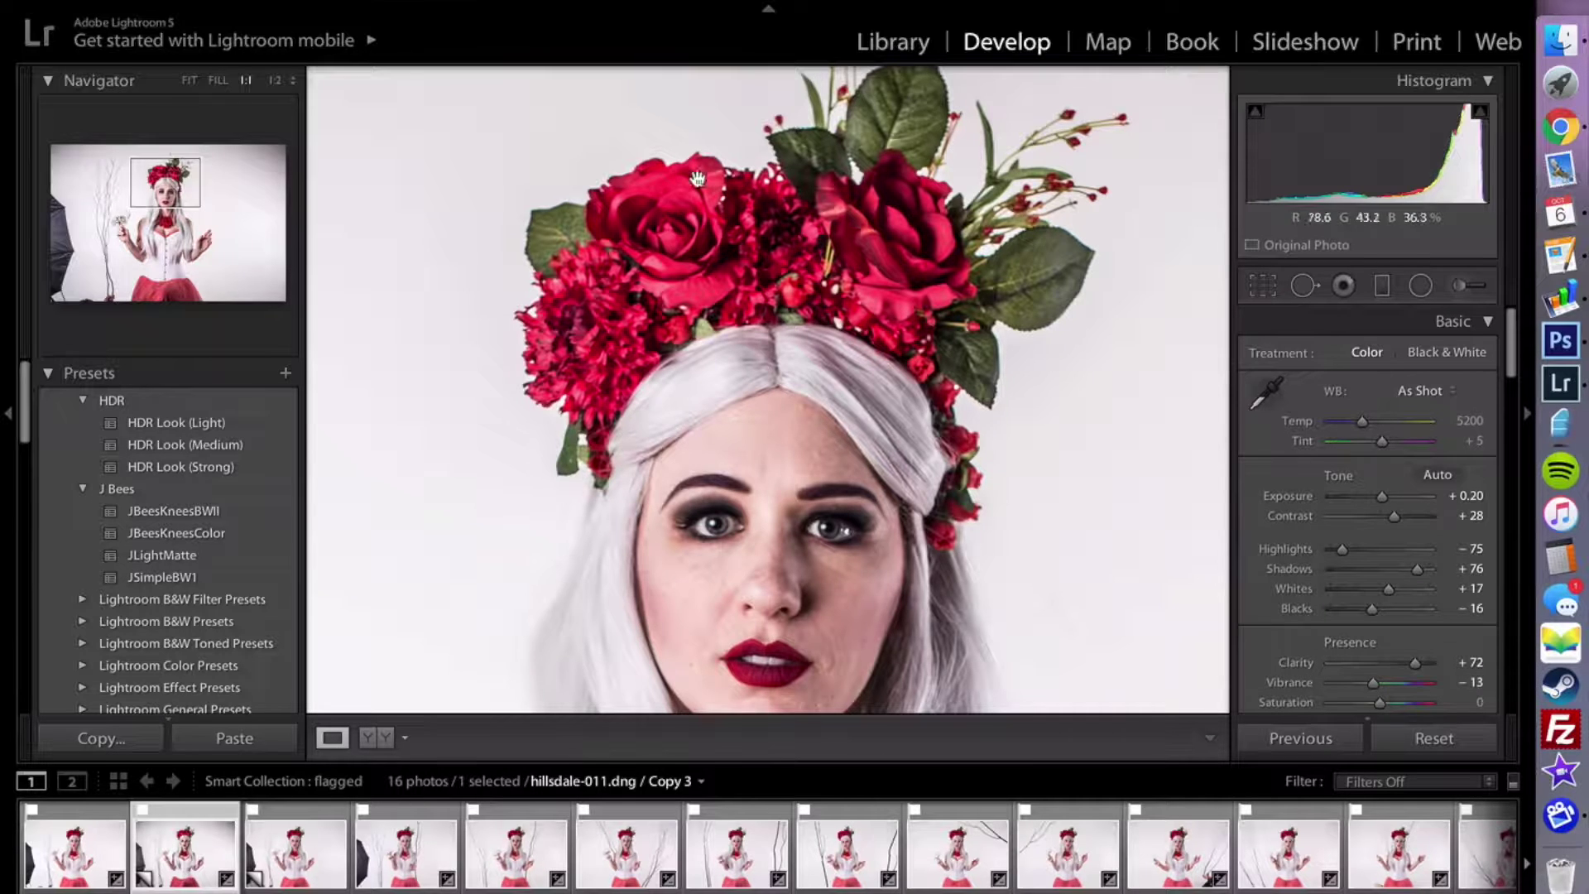
left_click(842, 261)
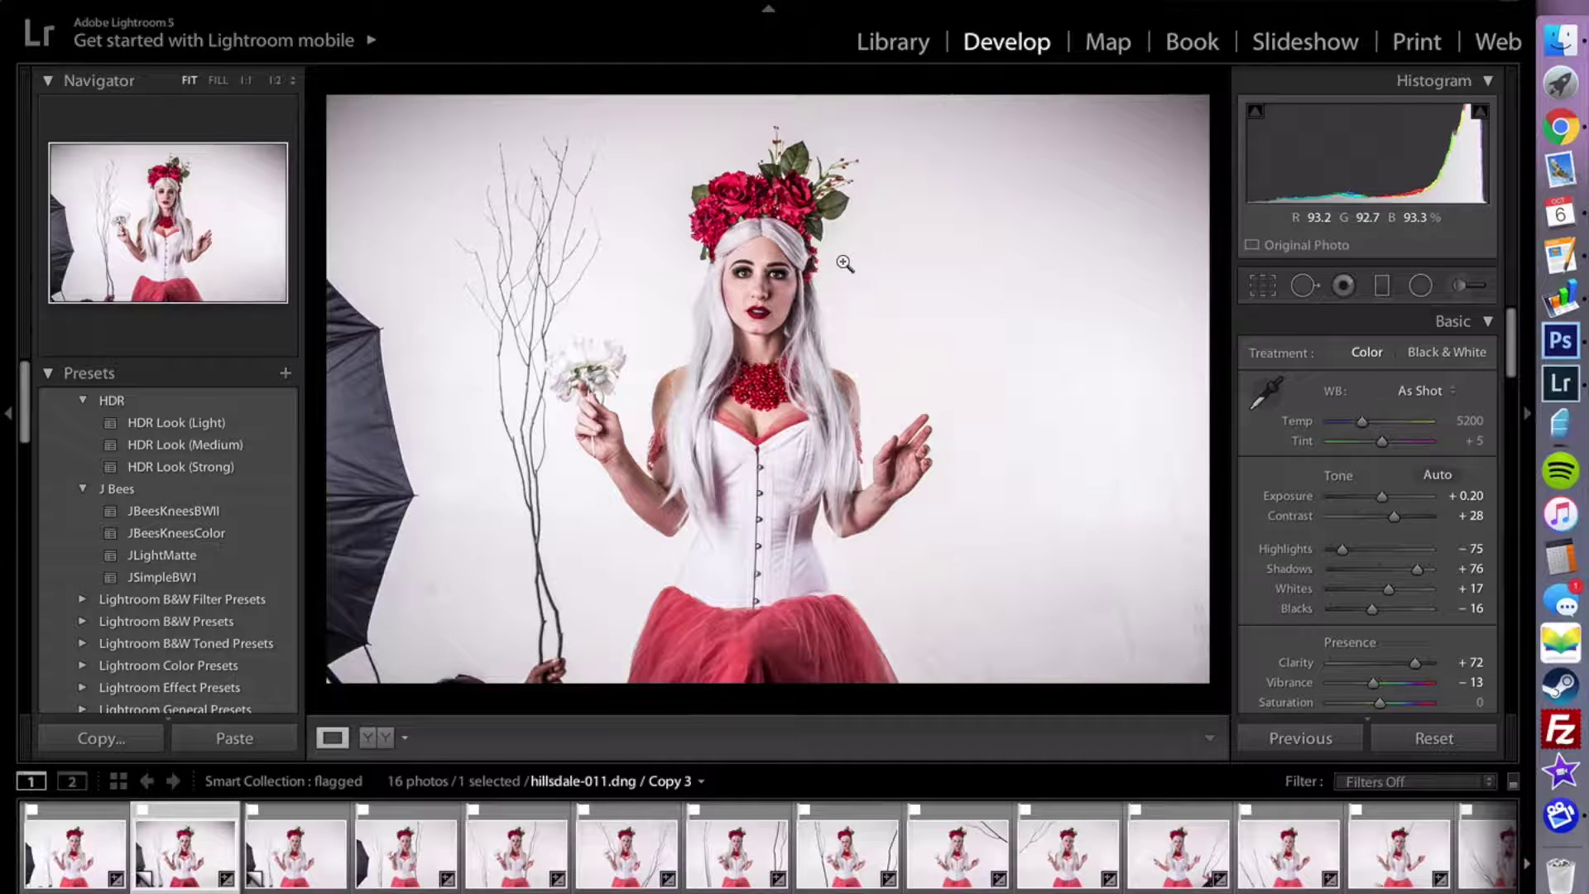
- Remove the post-crop vignette from the medium HDR copy by resetting its Amount to 0
scroll(1332, 461, "down", 15)
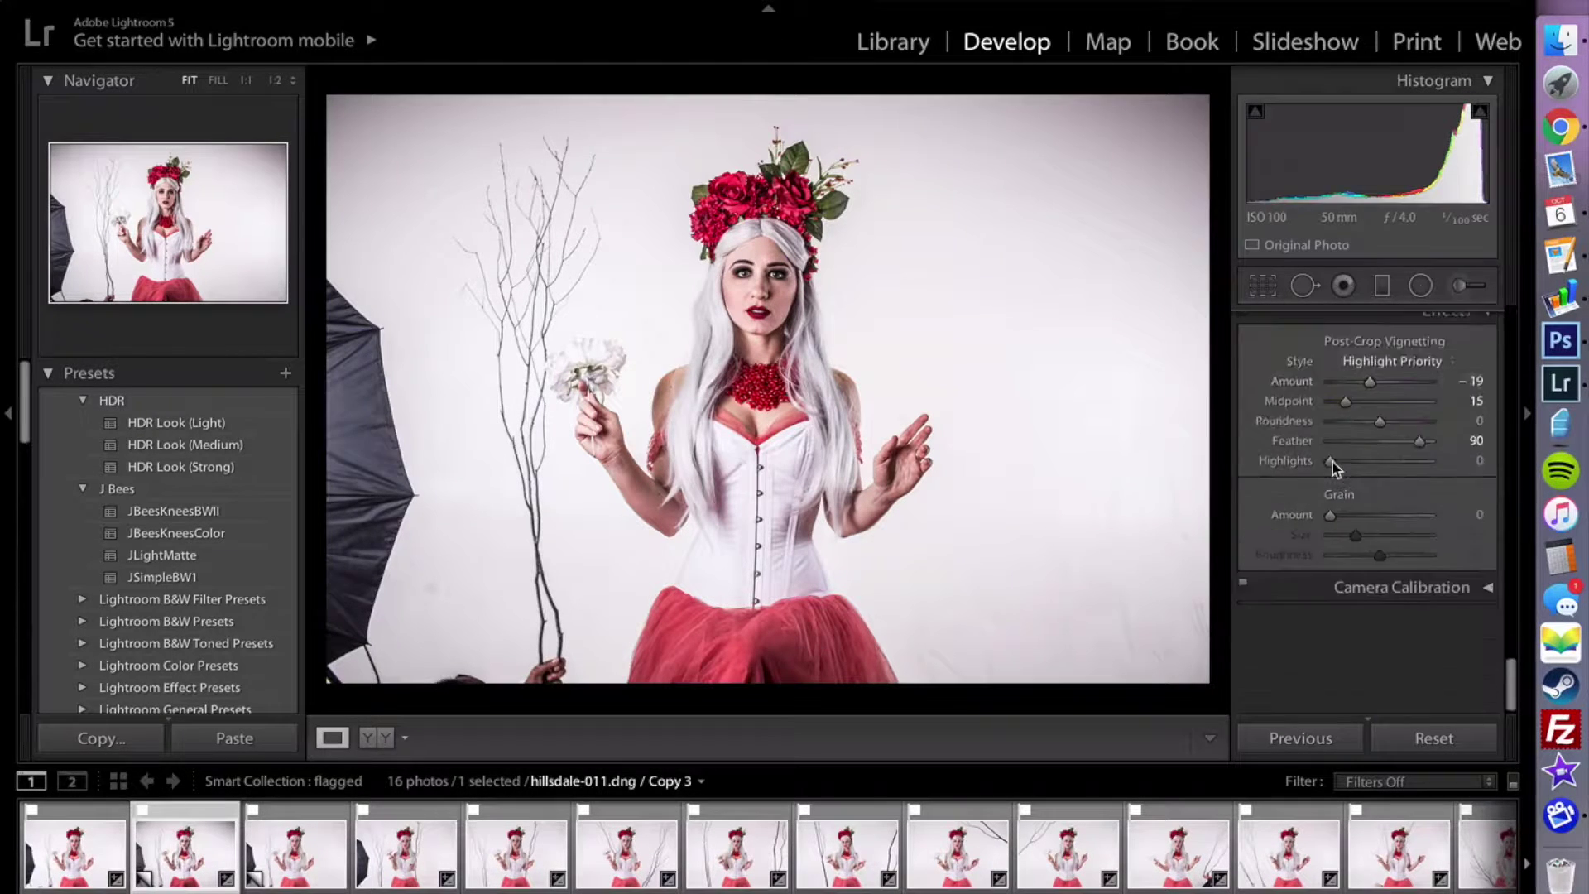
double_click(1296, 482)
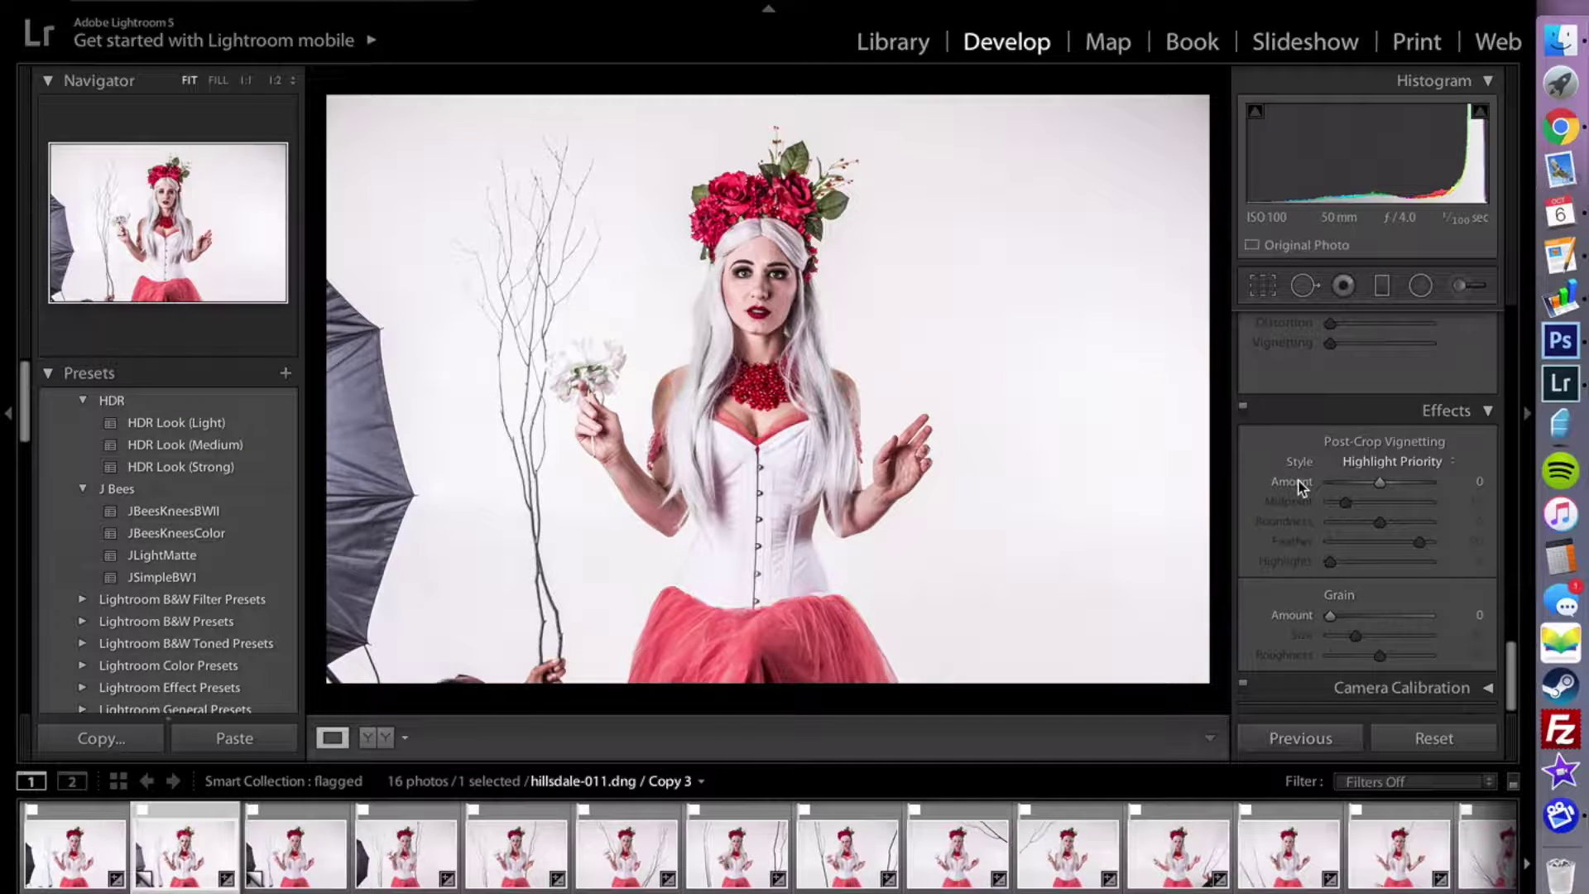
scroll(1299, 487, "up", 10)
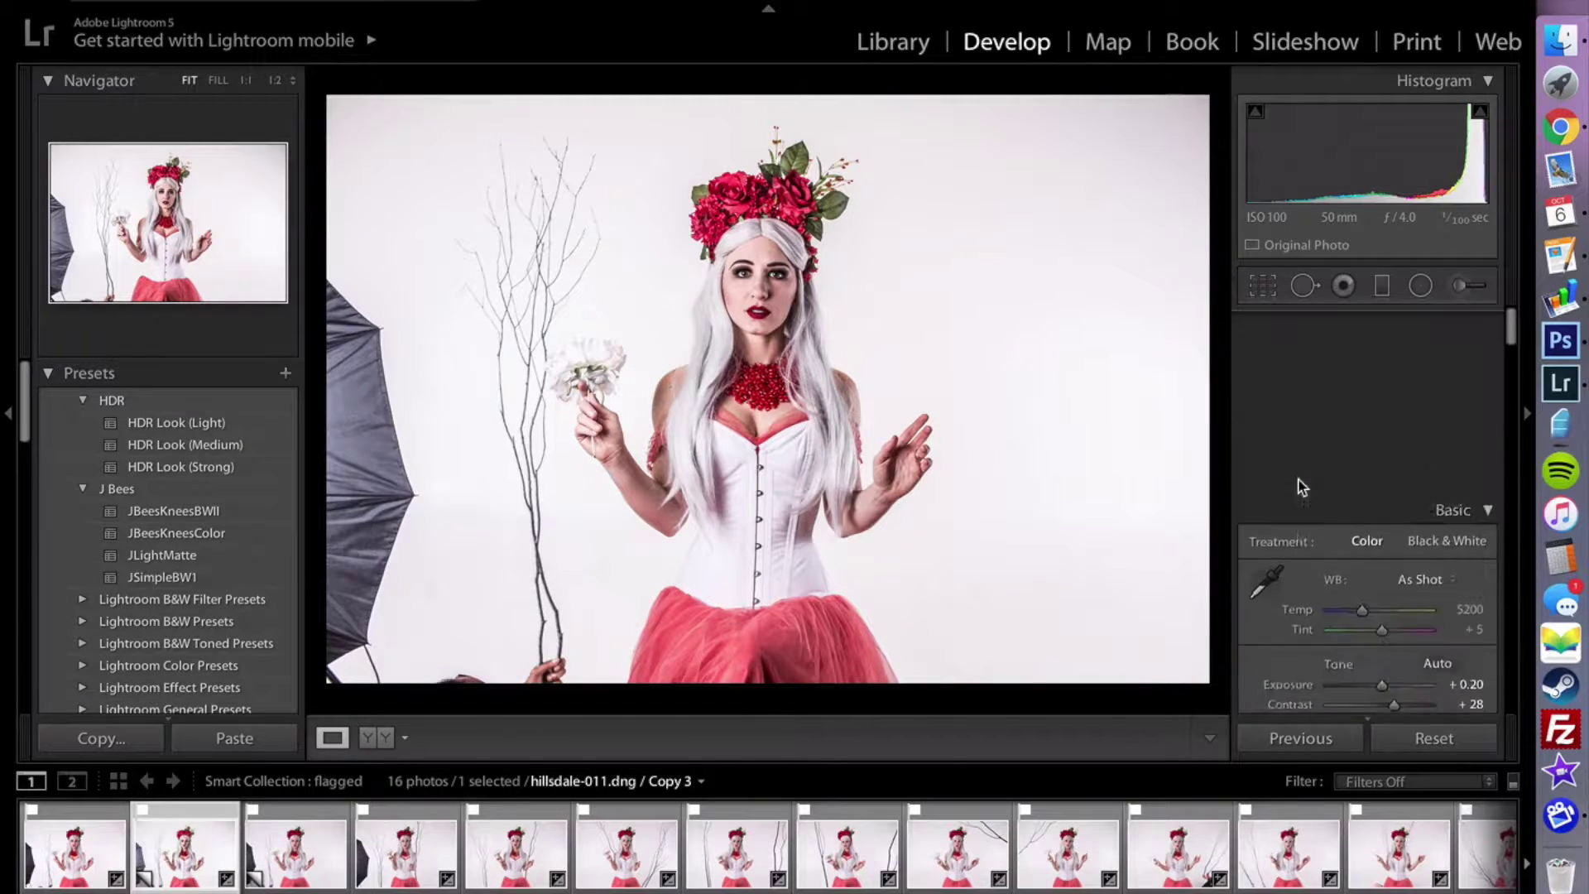
- Apply the HDR Look (Strong) preset to the second virtual copy and reset its post-crop vignette Amount to 0
left_click(308, 816)
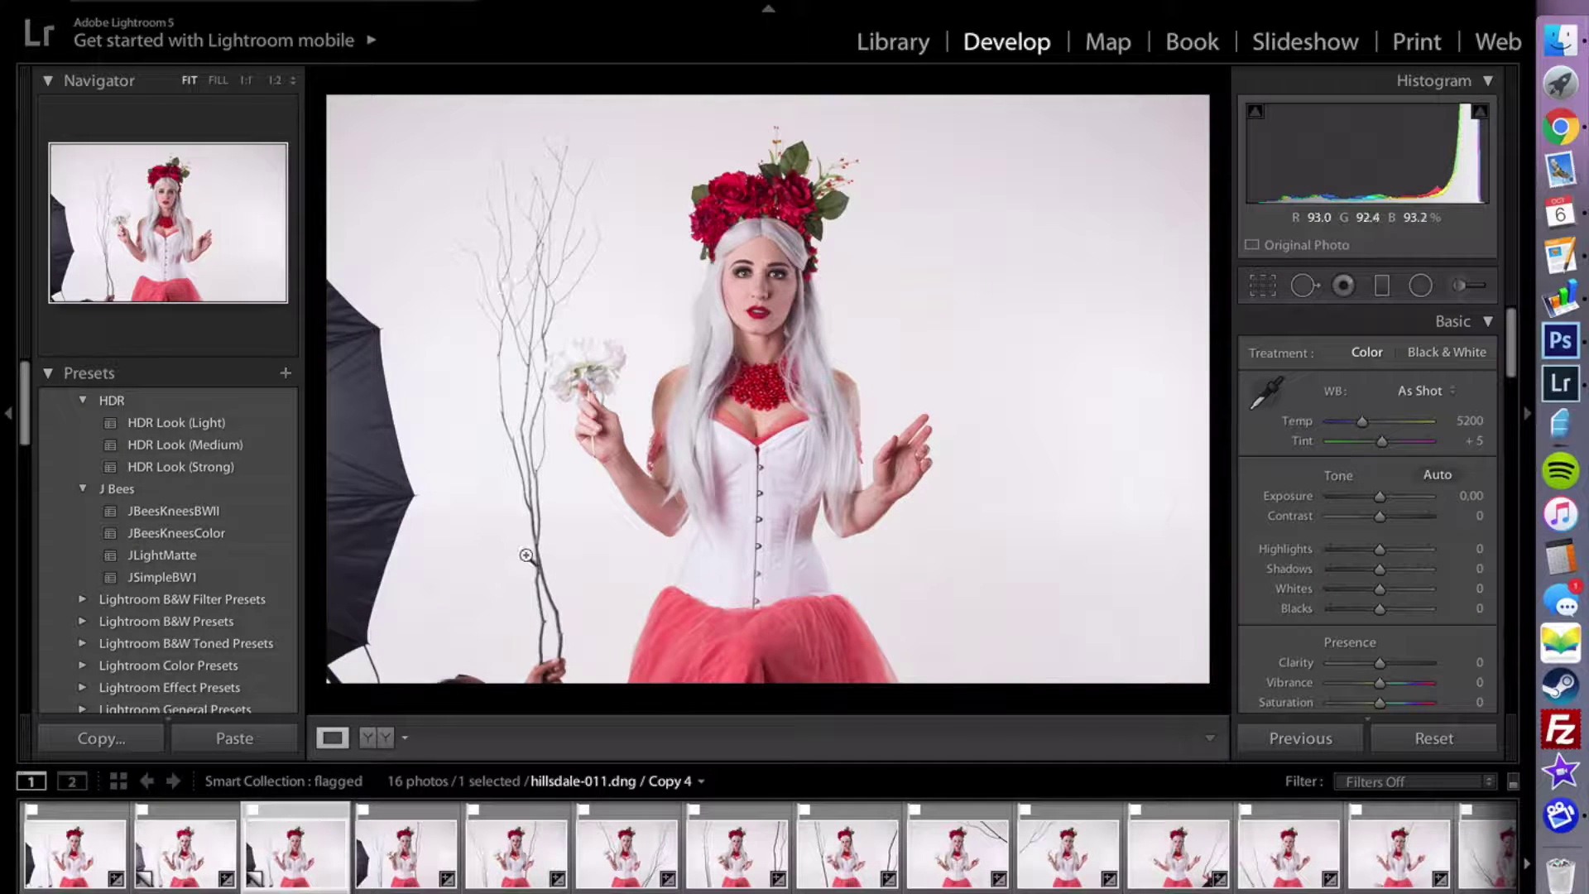
left_click(200, 469)
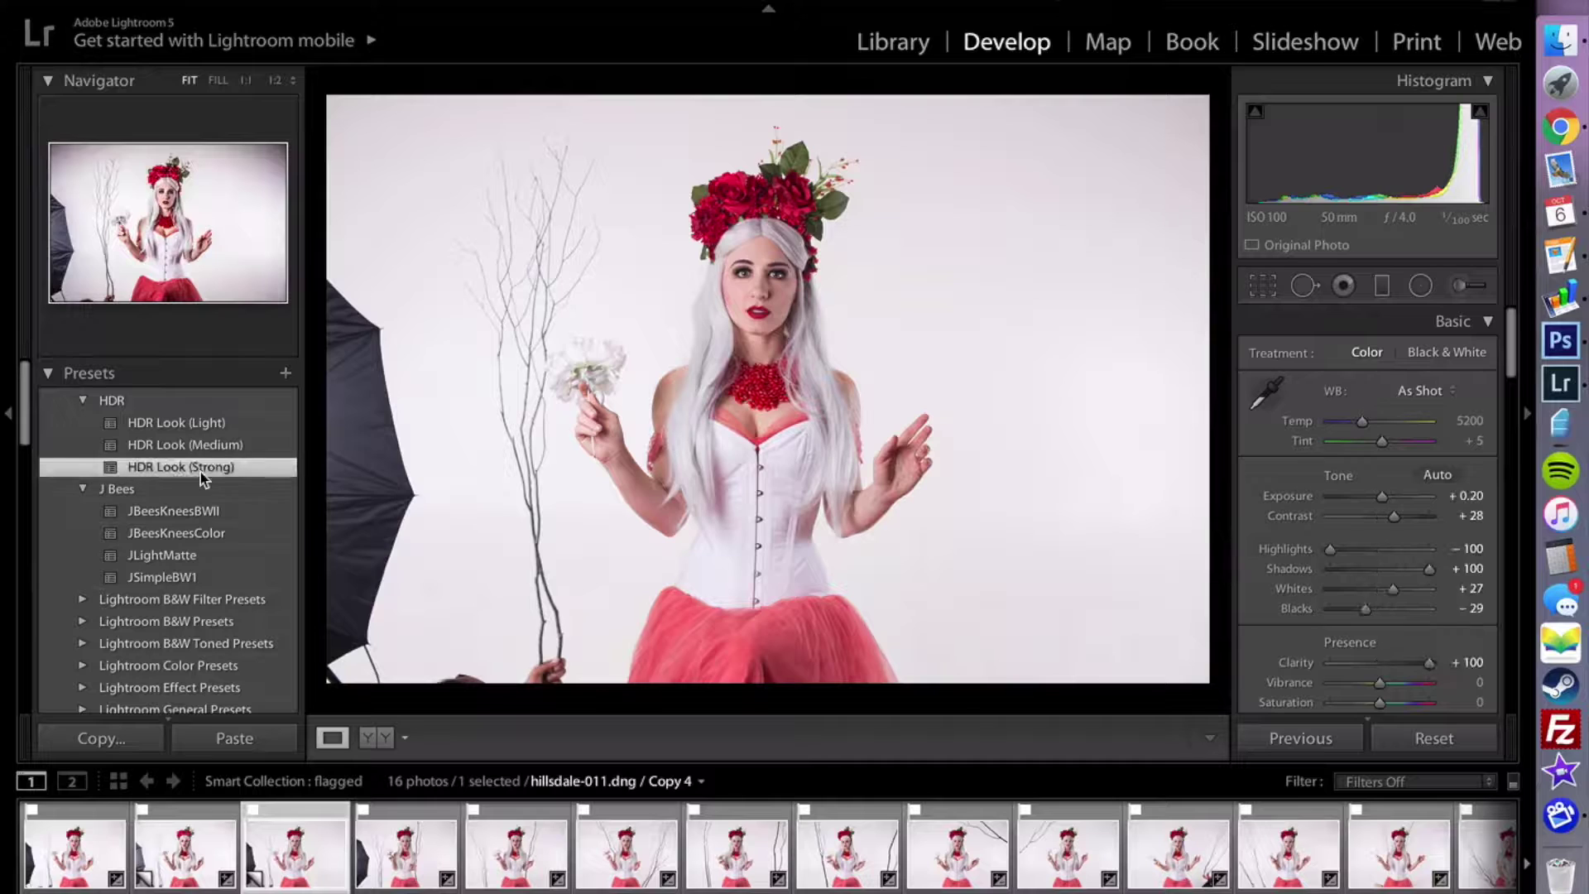
scroll(1375, 570, "down", 10)
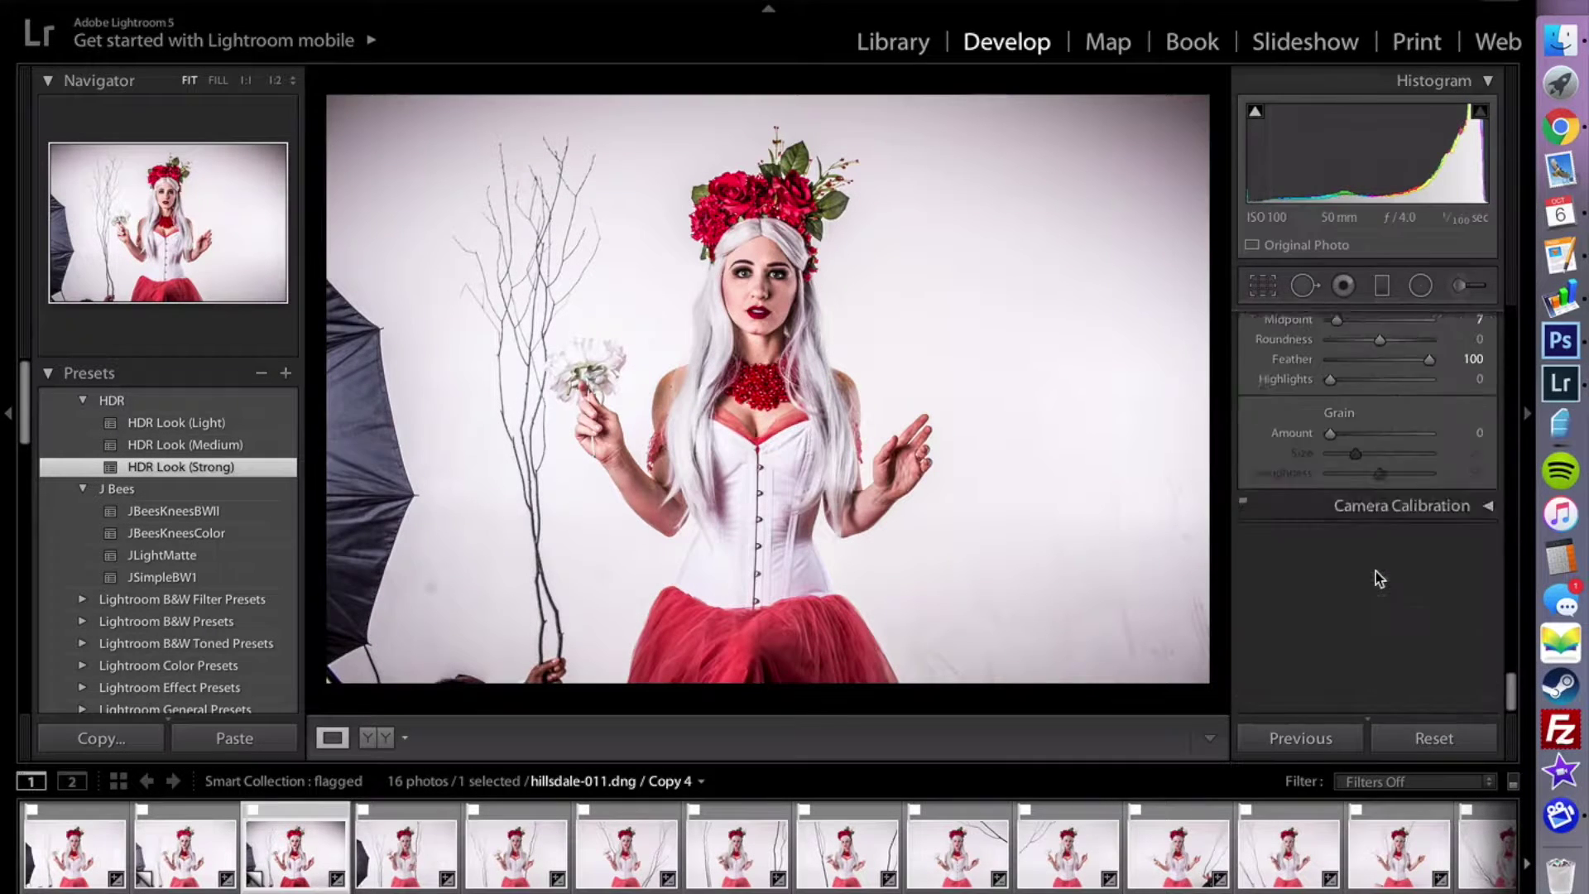
scroll(1375, 571, "up", 4)
double_click(1306, 483)
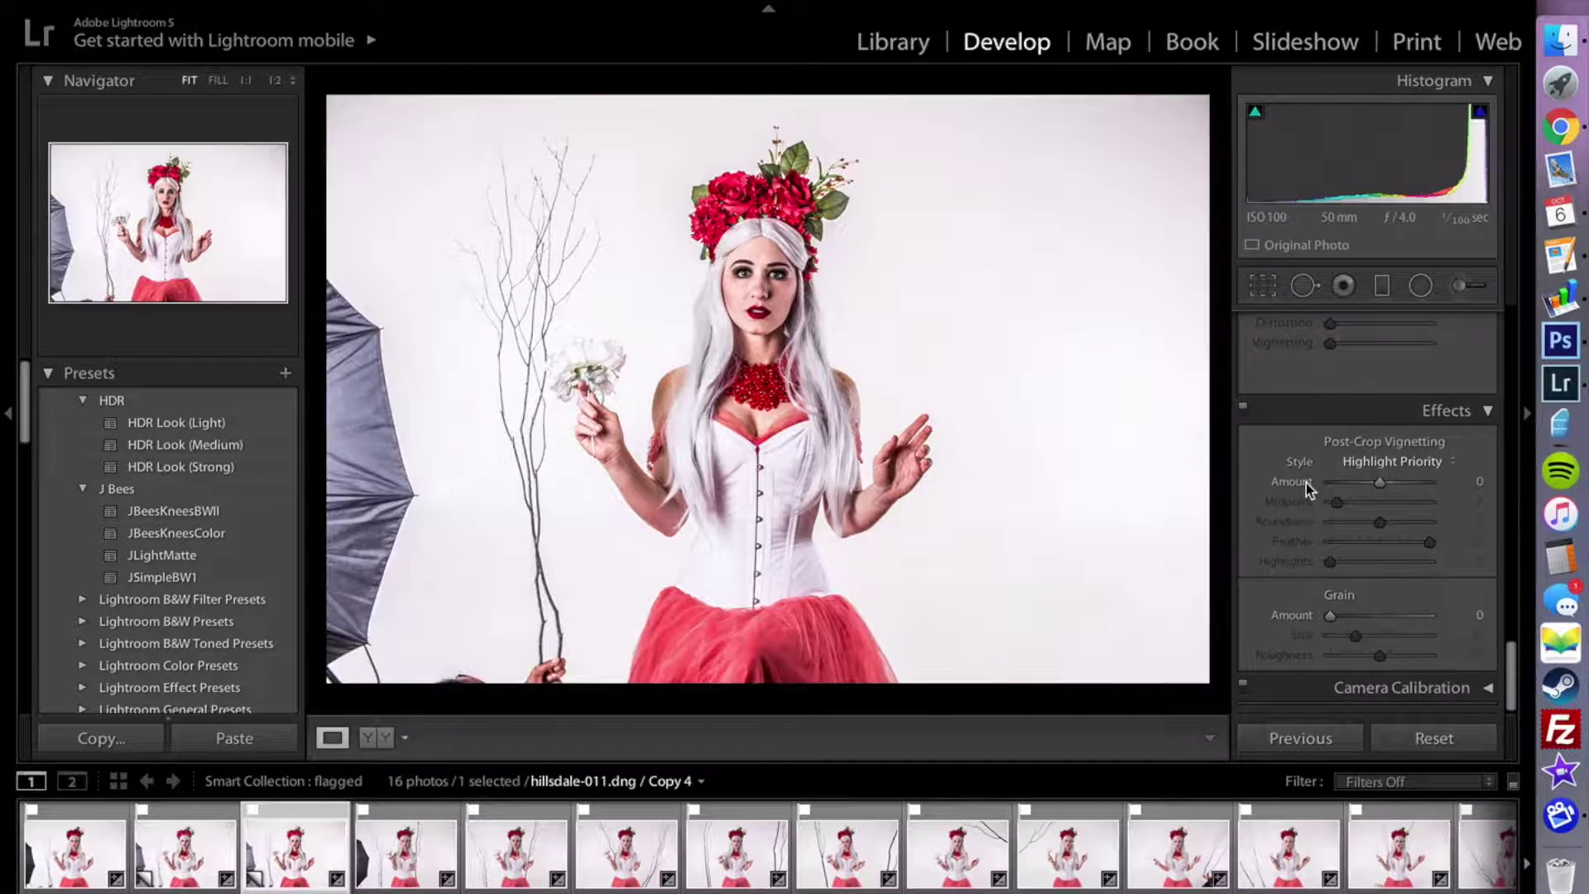
- Examine the branches beside the model's hand up close in the strong HDR copy
left_click(536, 438)
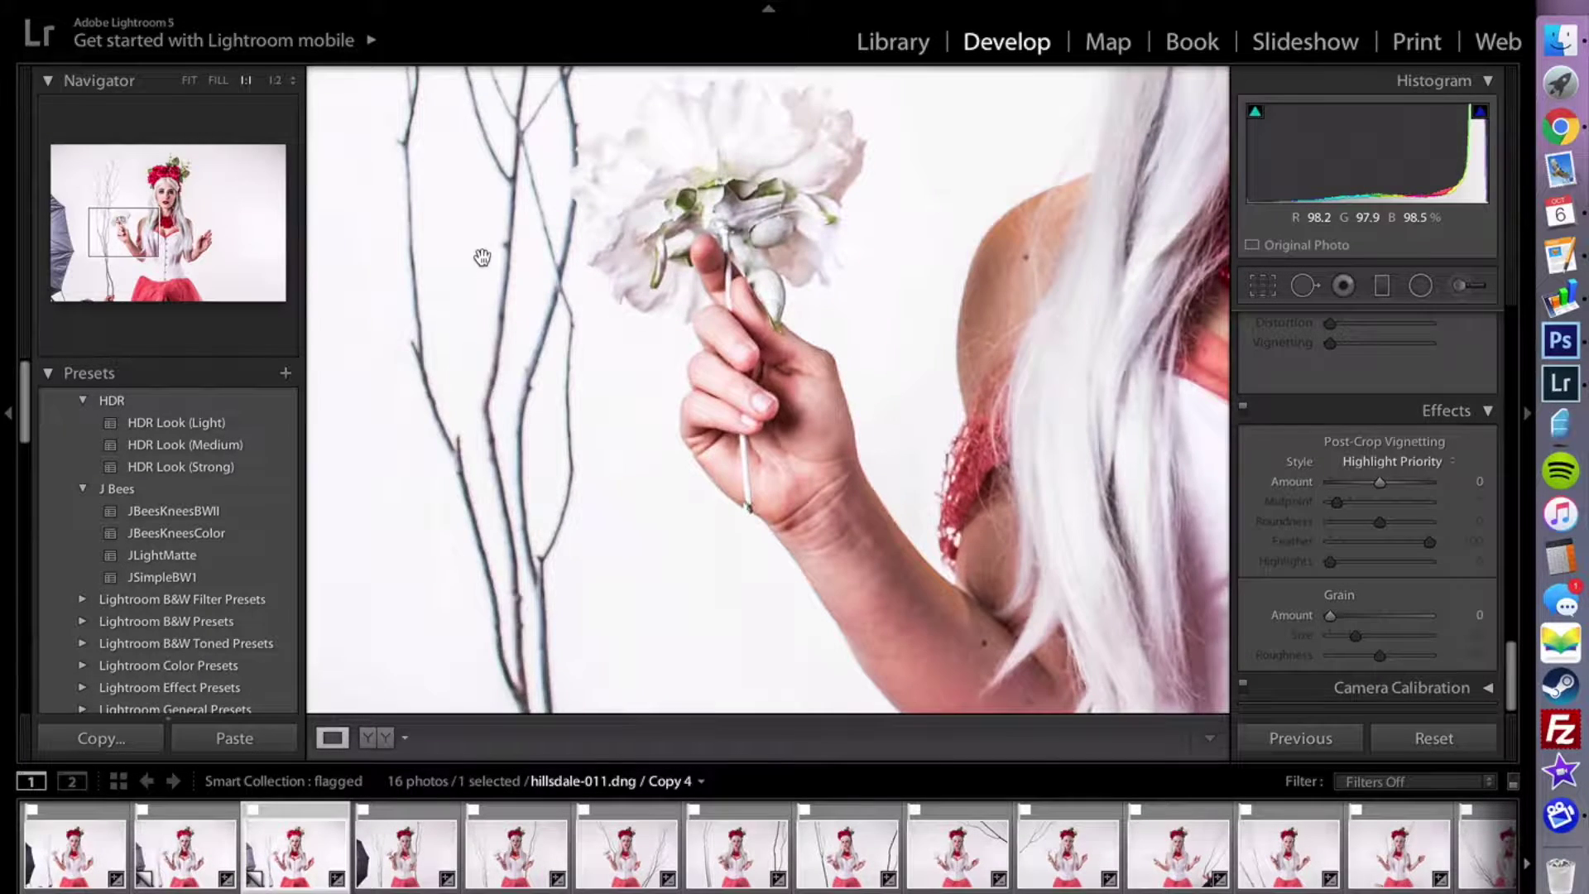
left_click_drag(536, 417, 566, 135)
left_click_drag(609, 505, 614, 354)
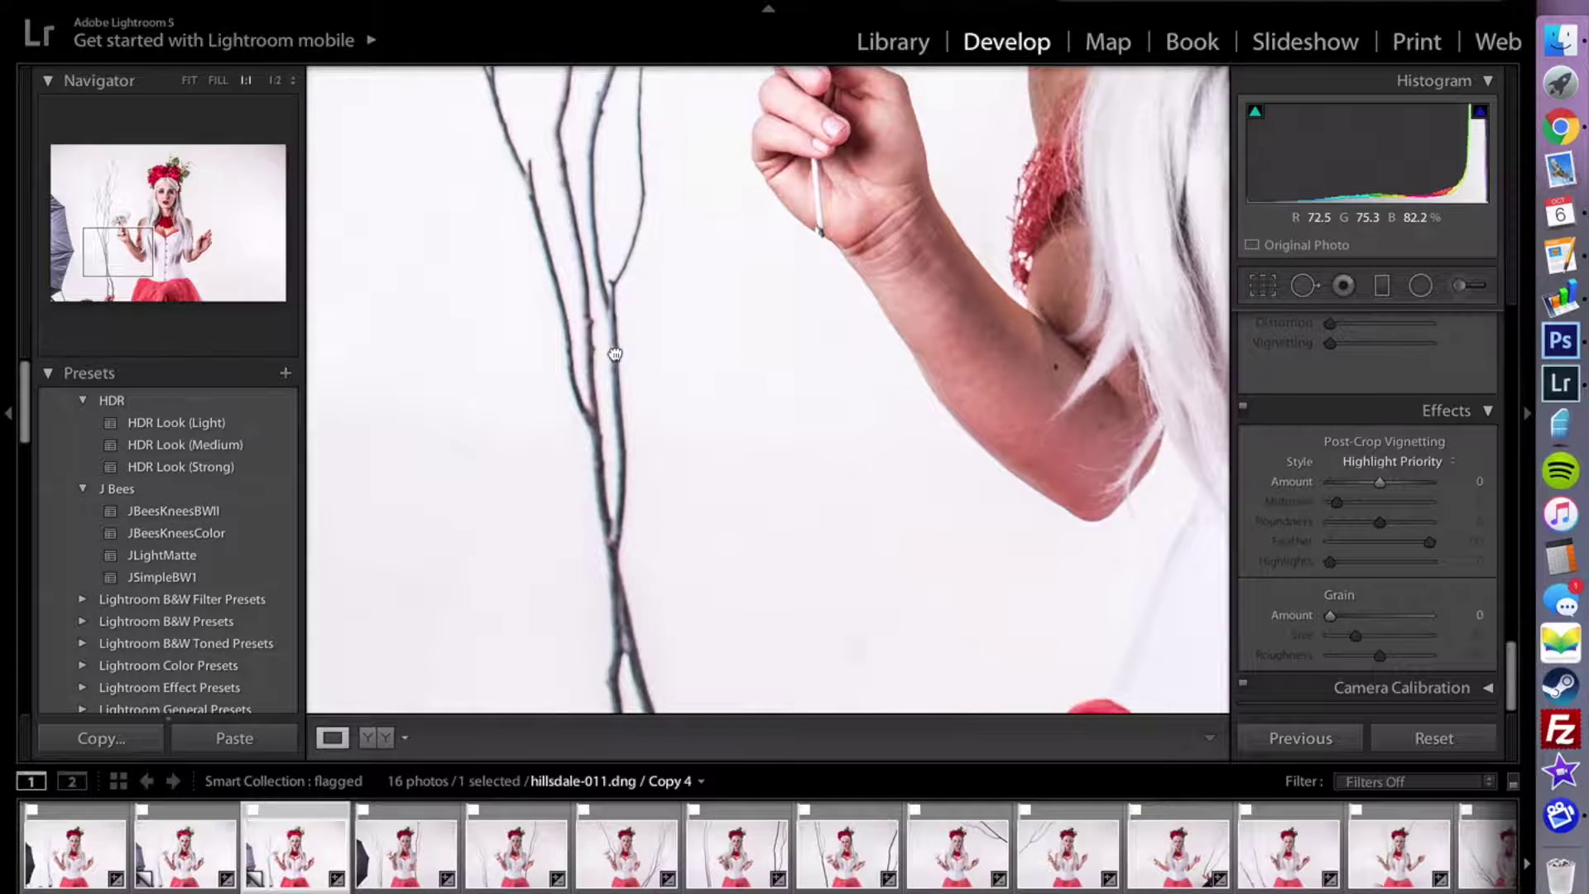
left_click(608, 422)
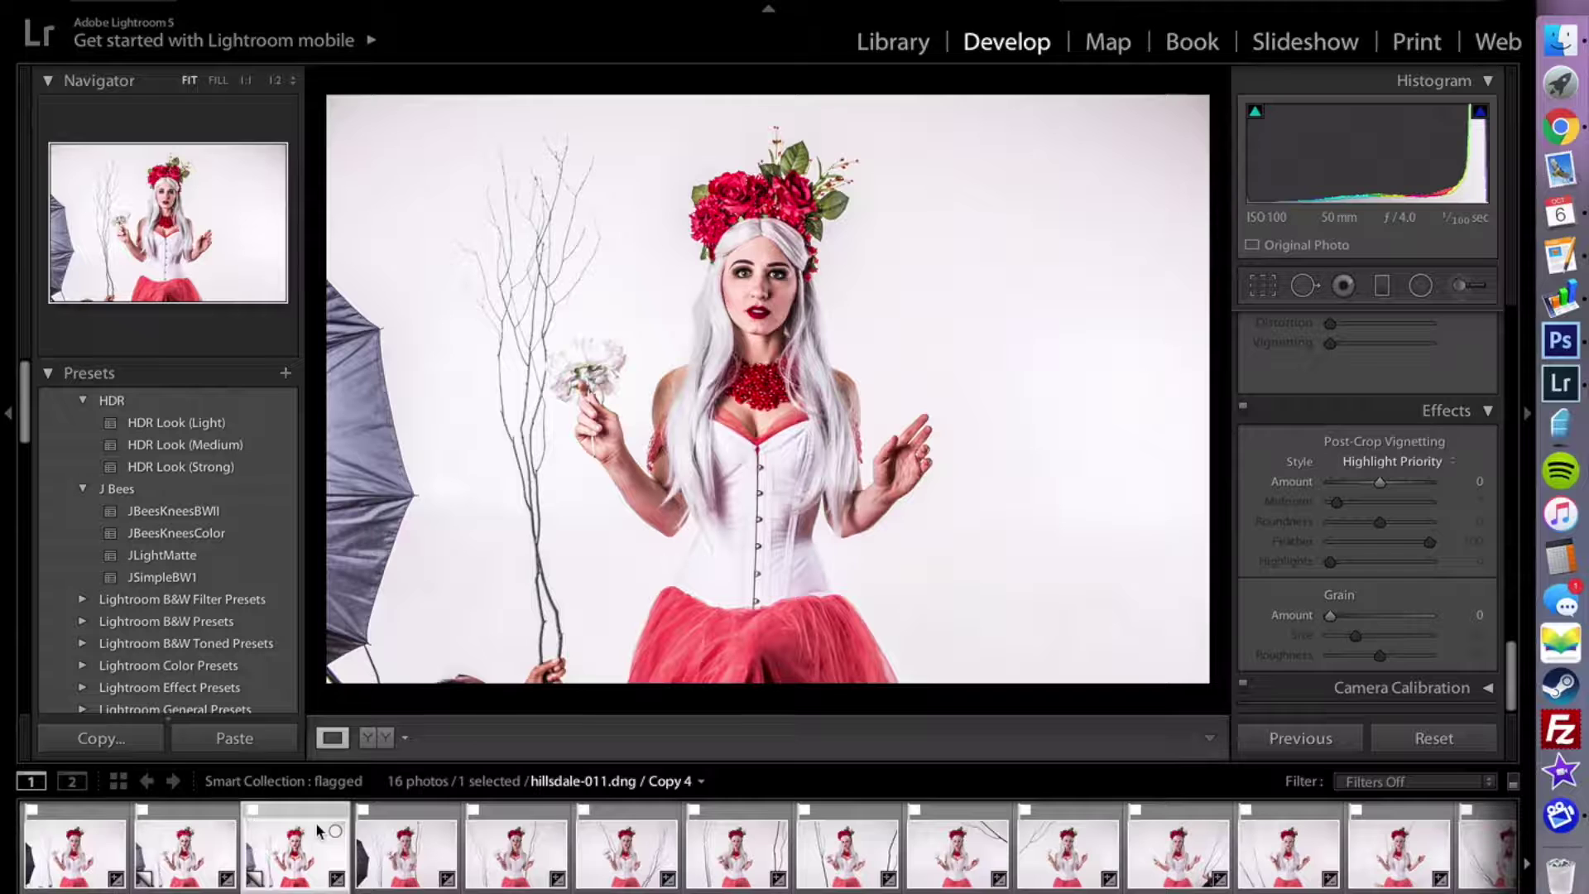
scroll(317, 824, "right", 2)
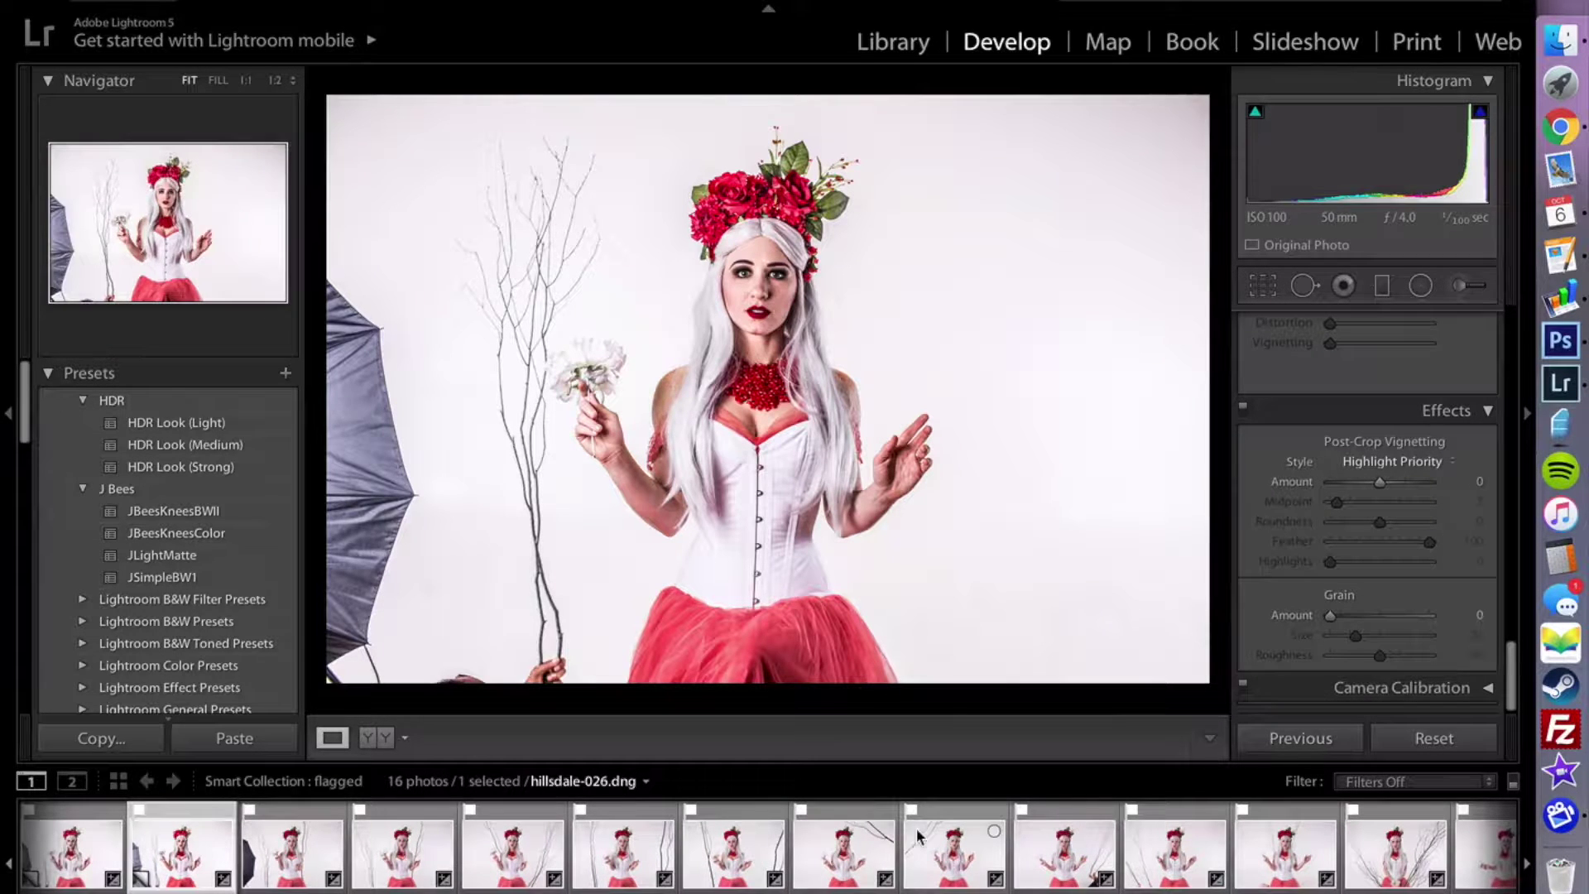
key("Left")
key("Left")
key("Left")
key("Left")
key("Left")
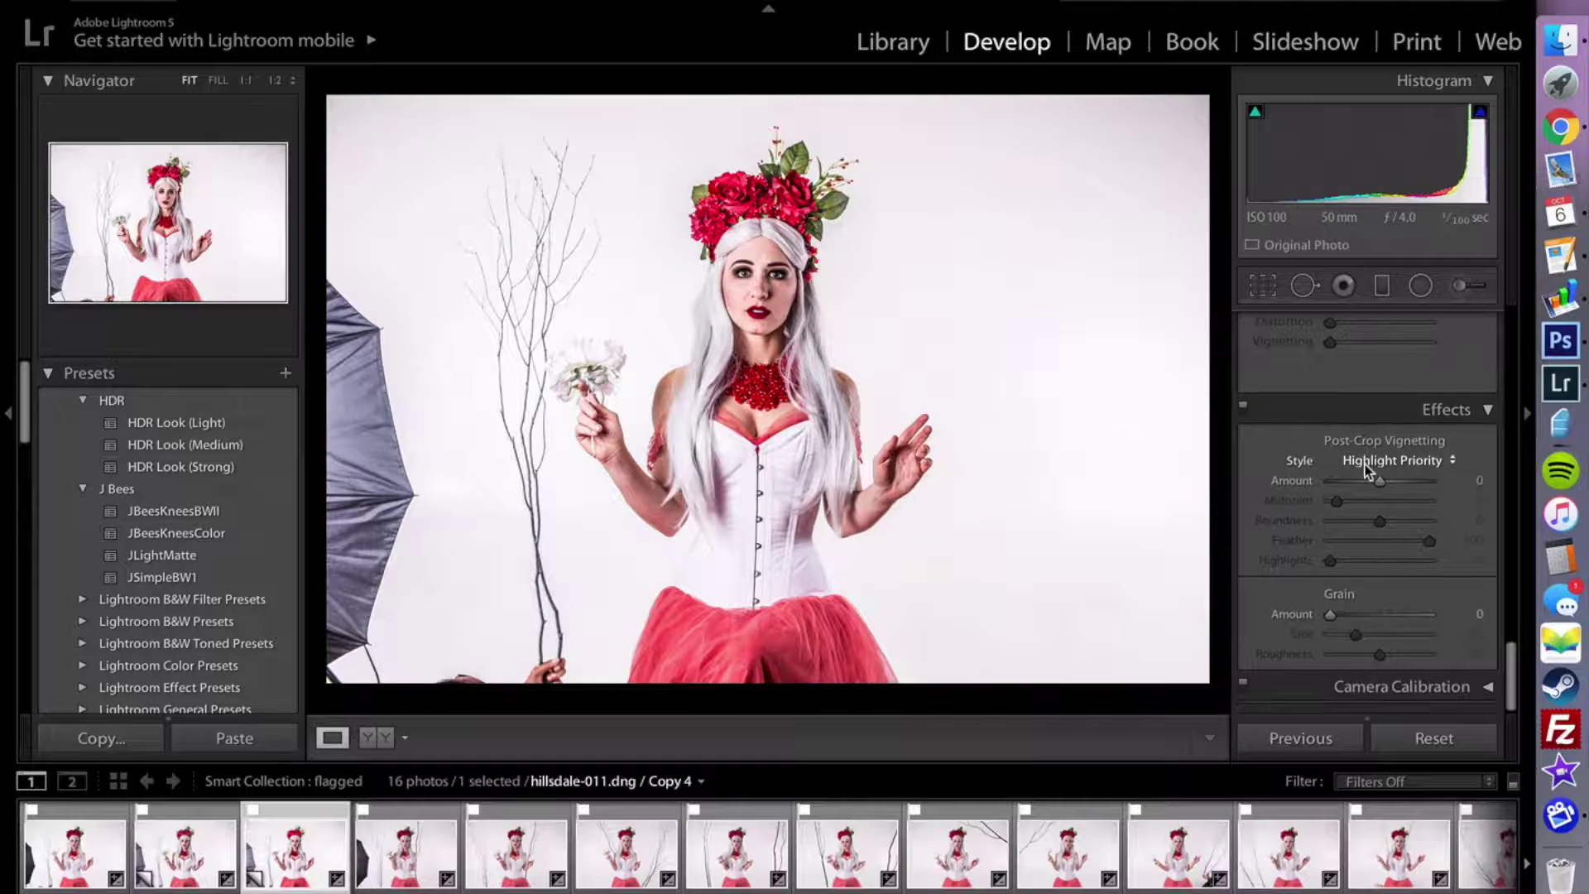
scroll(1365, 470, "up", 15)
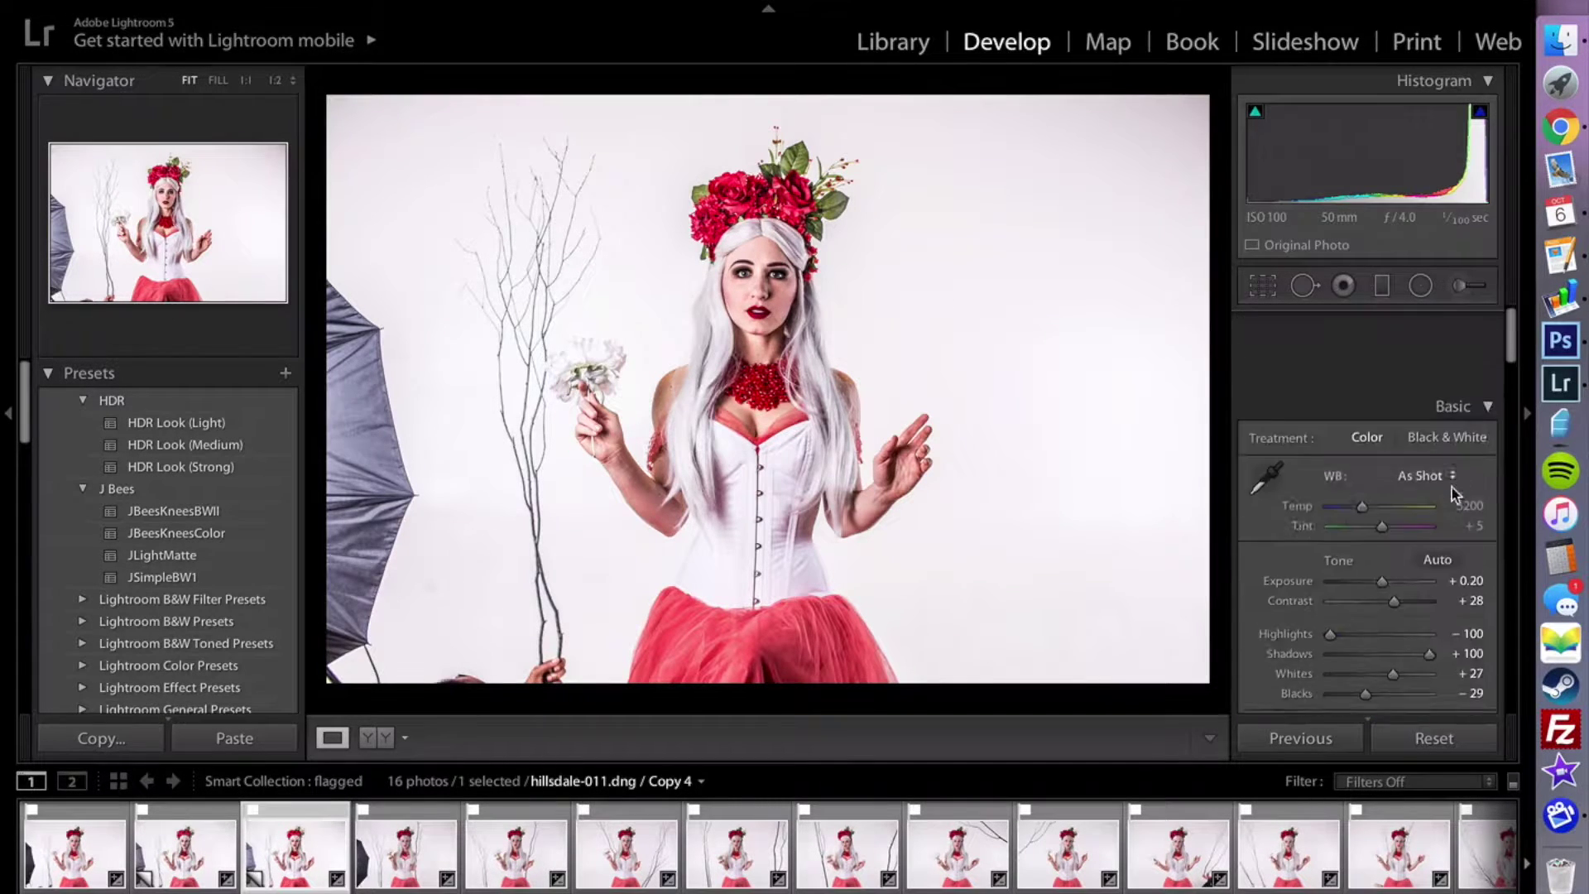
key("Right")
key("Right")
key("Right")
key("Right")
key("Right")
key("Right")
key("Right")
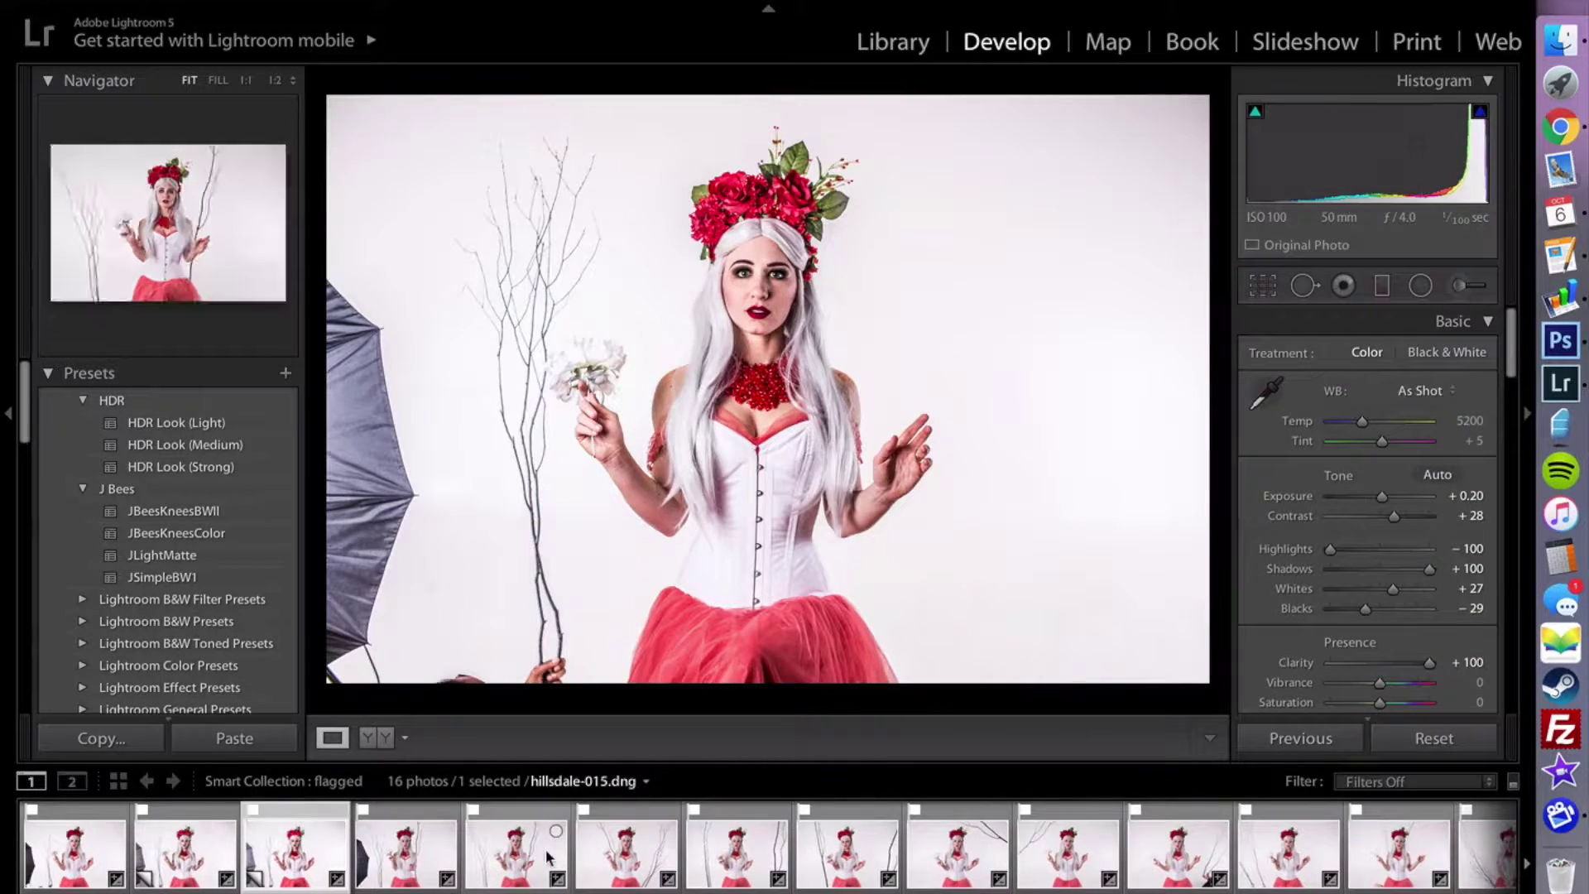
- Synchronize all develop settings from the strong HDR copy to every photo after it in the filmstrip
left_click(1477, 834, "shift")
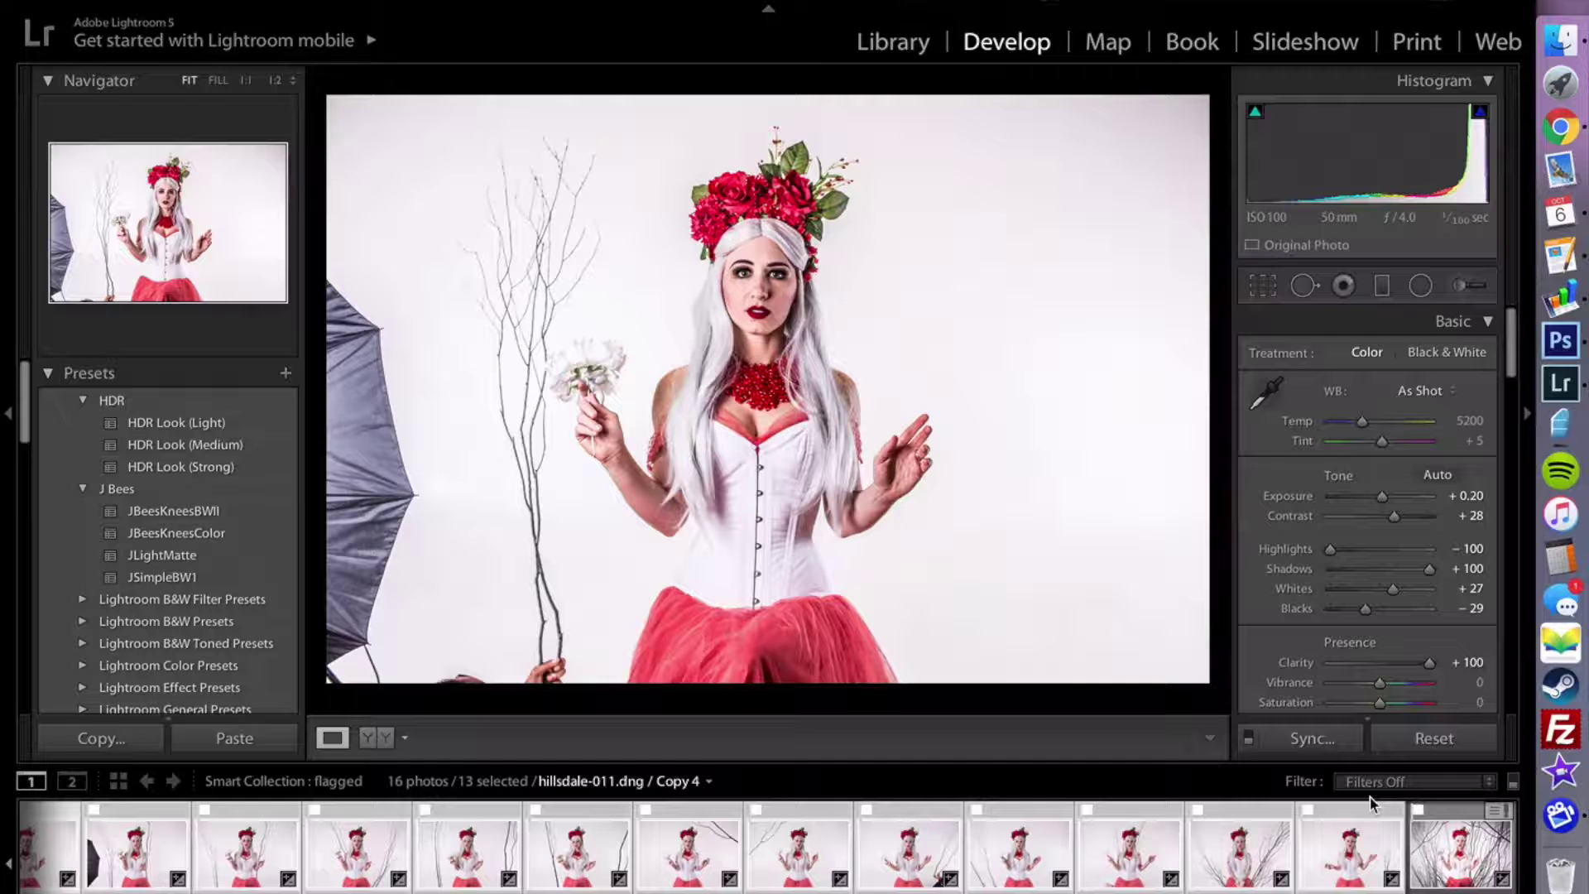
scroll(1353, 832, "up", 3)
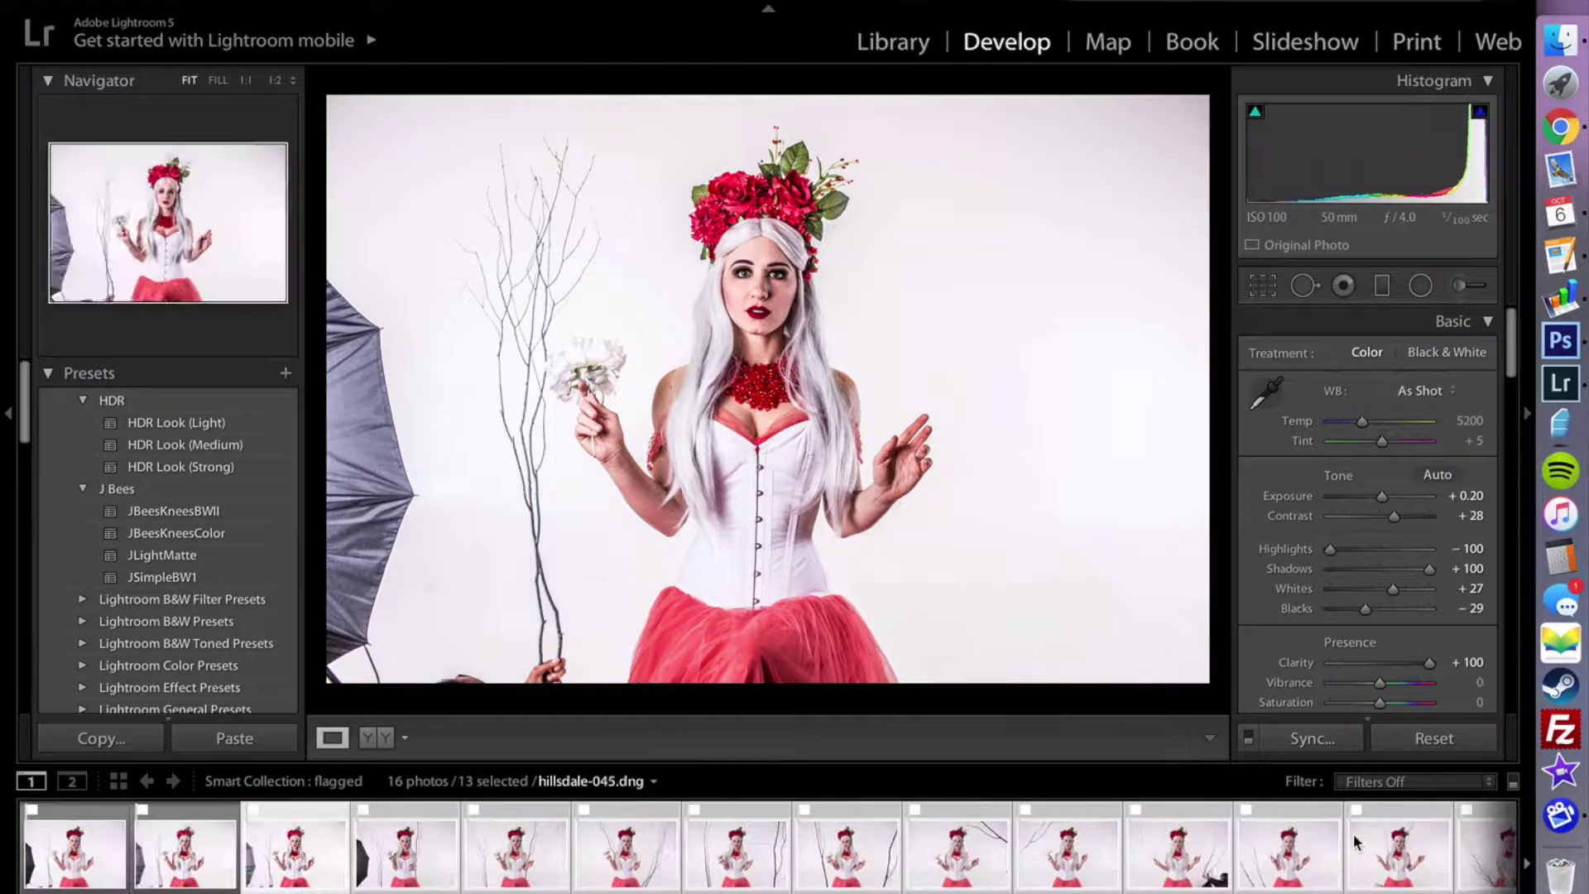
right_click(284, 808)
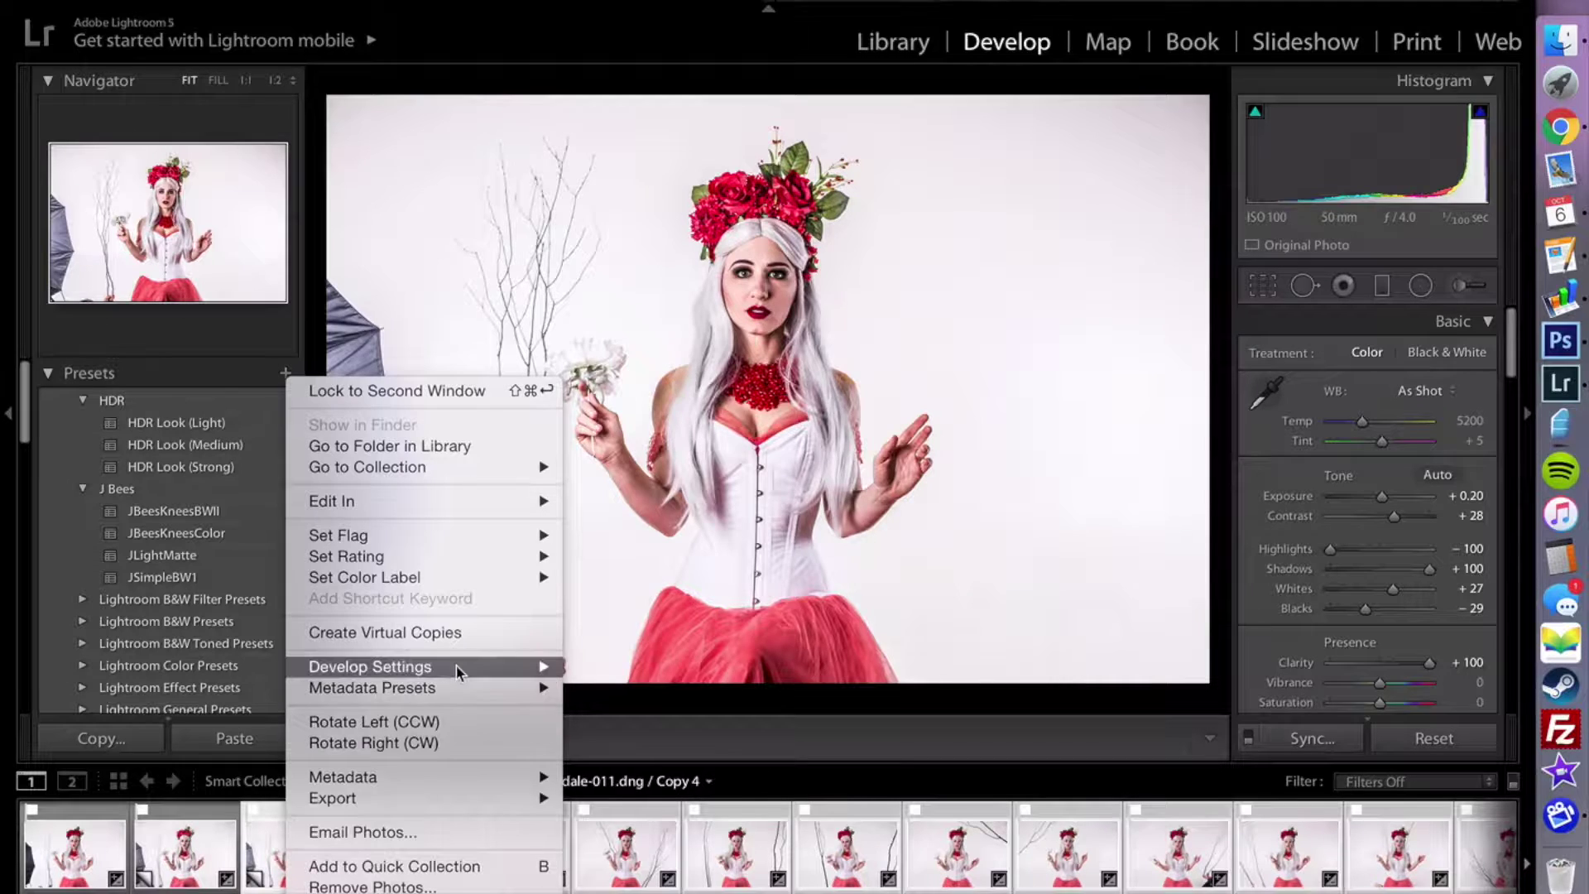
mouse_move(455, 667)
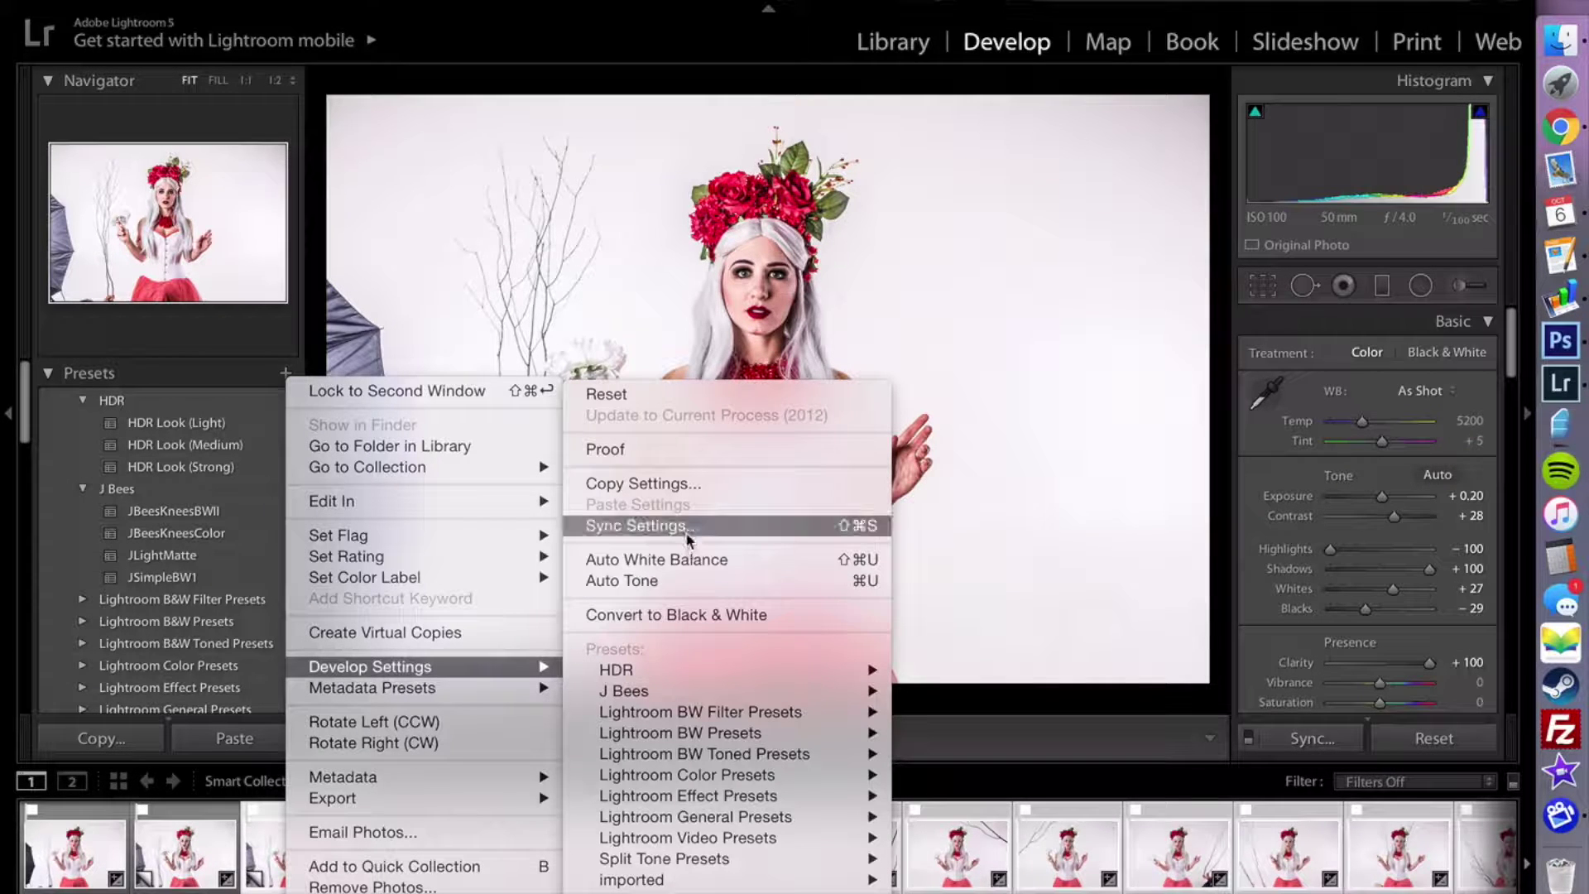
left_click(858, 530)
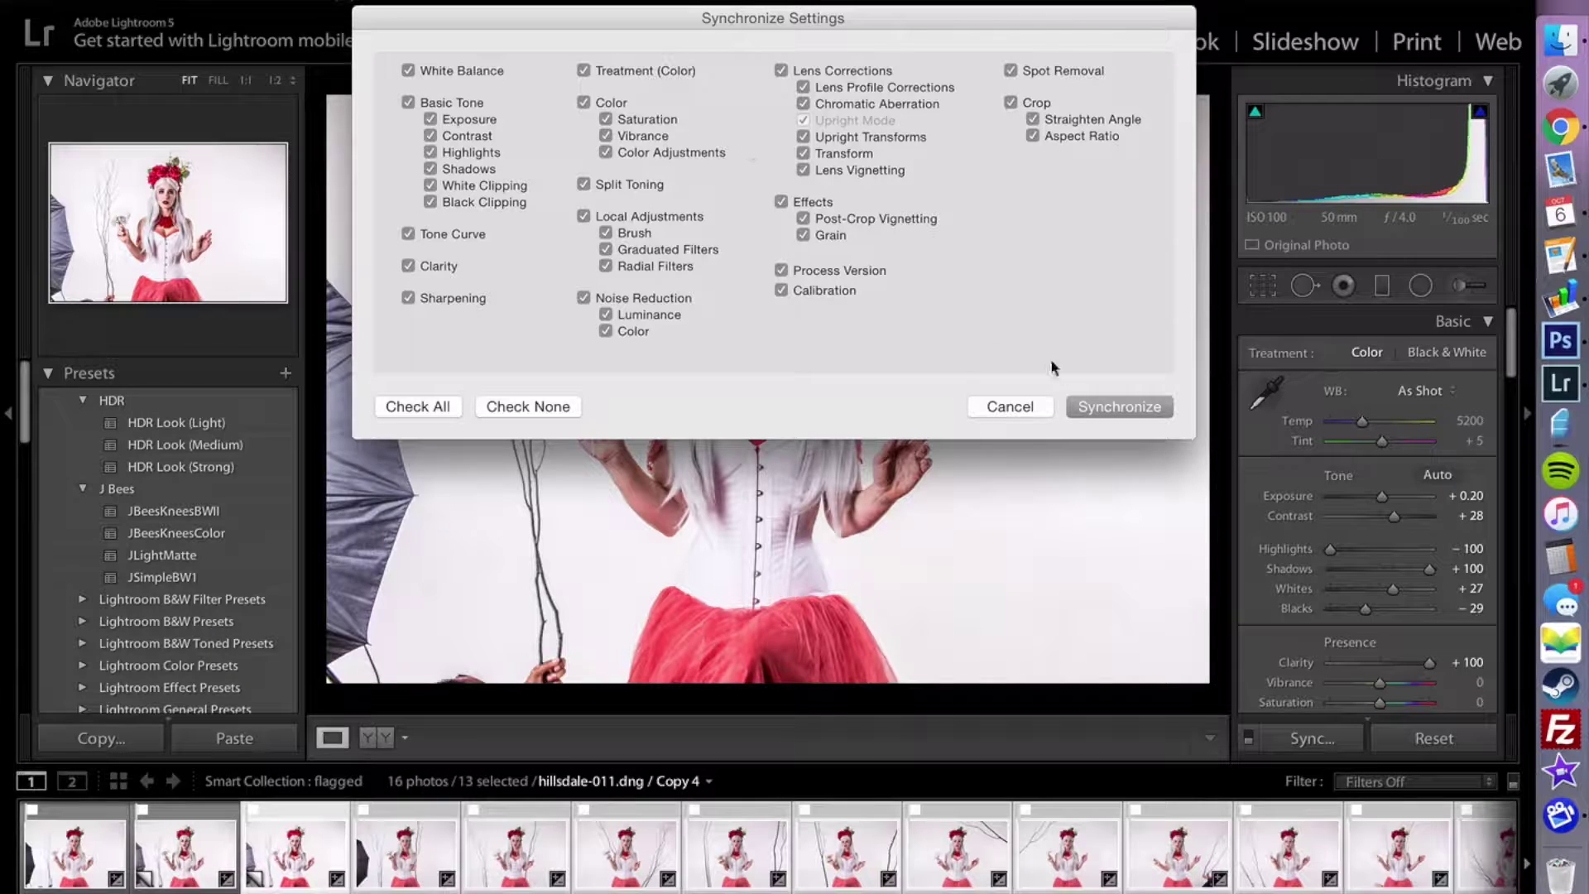
left_click(1096, 415)
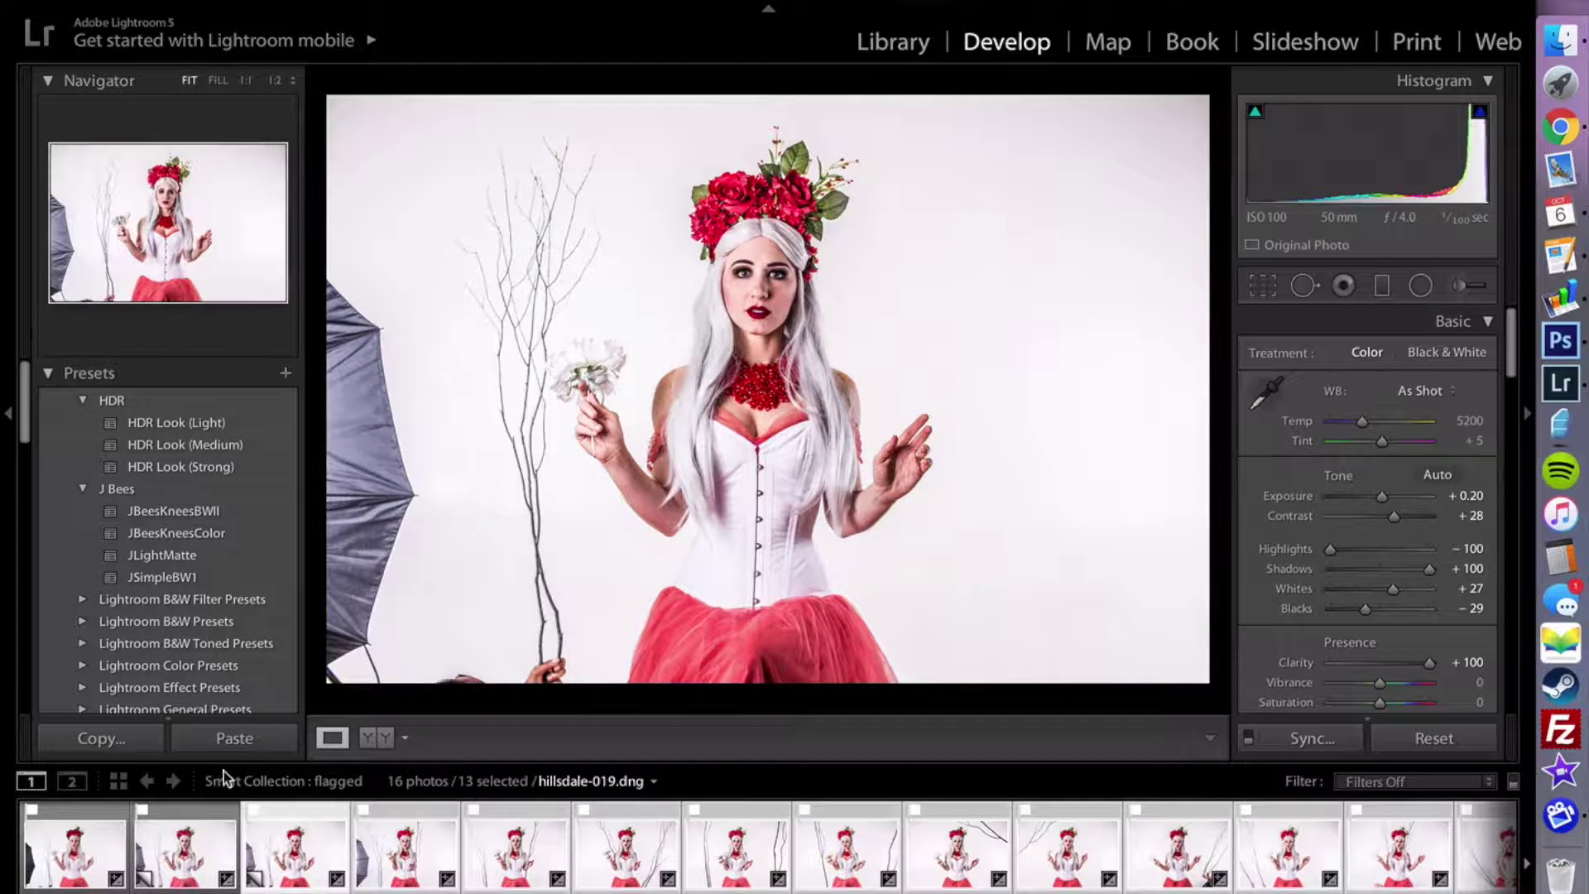
left_click(624, 818)
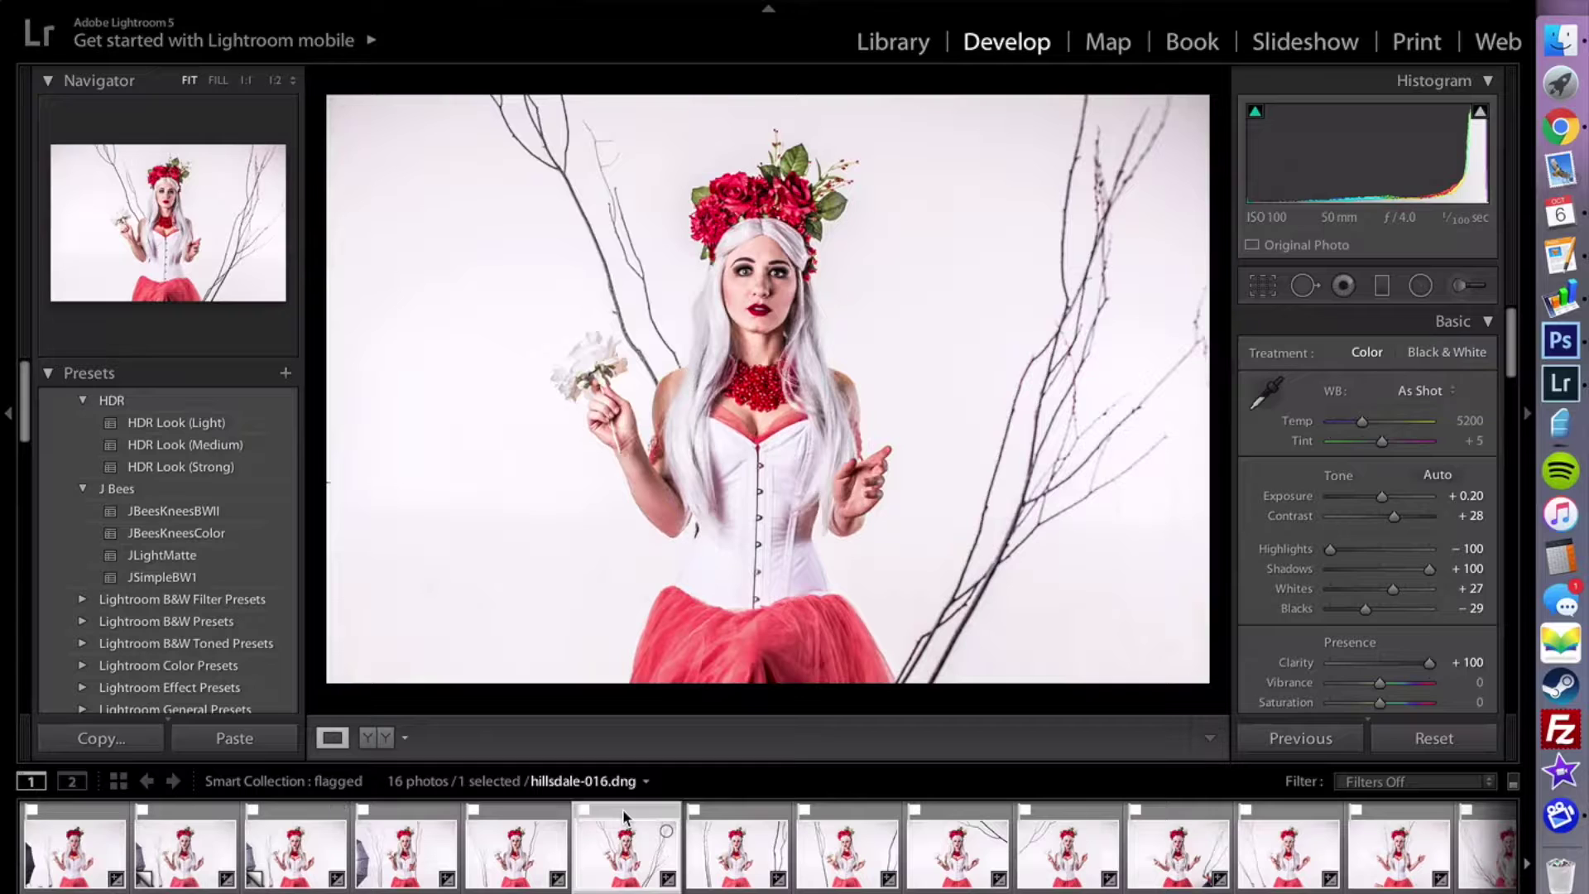
key("ctrl+a")
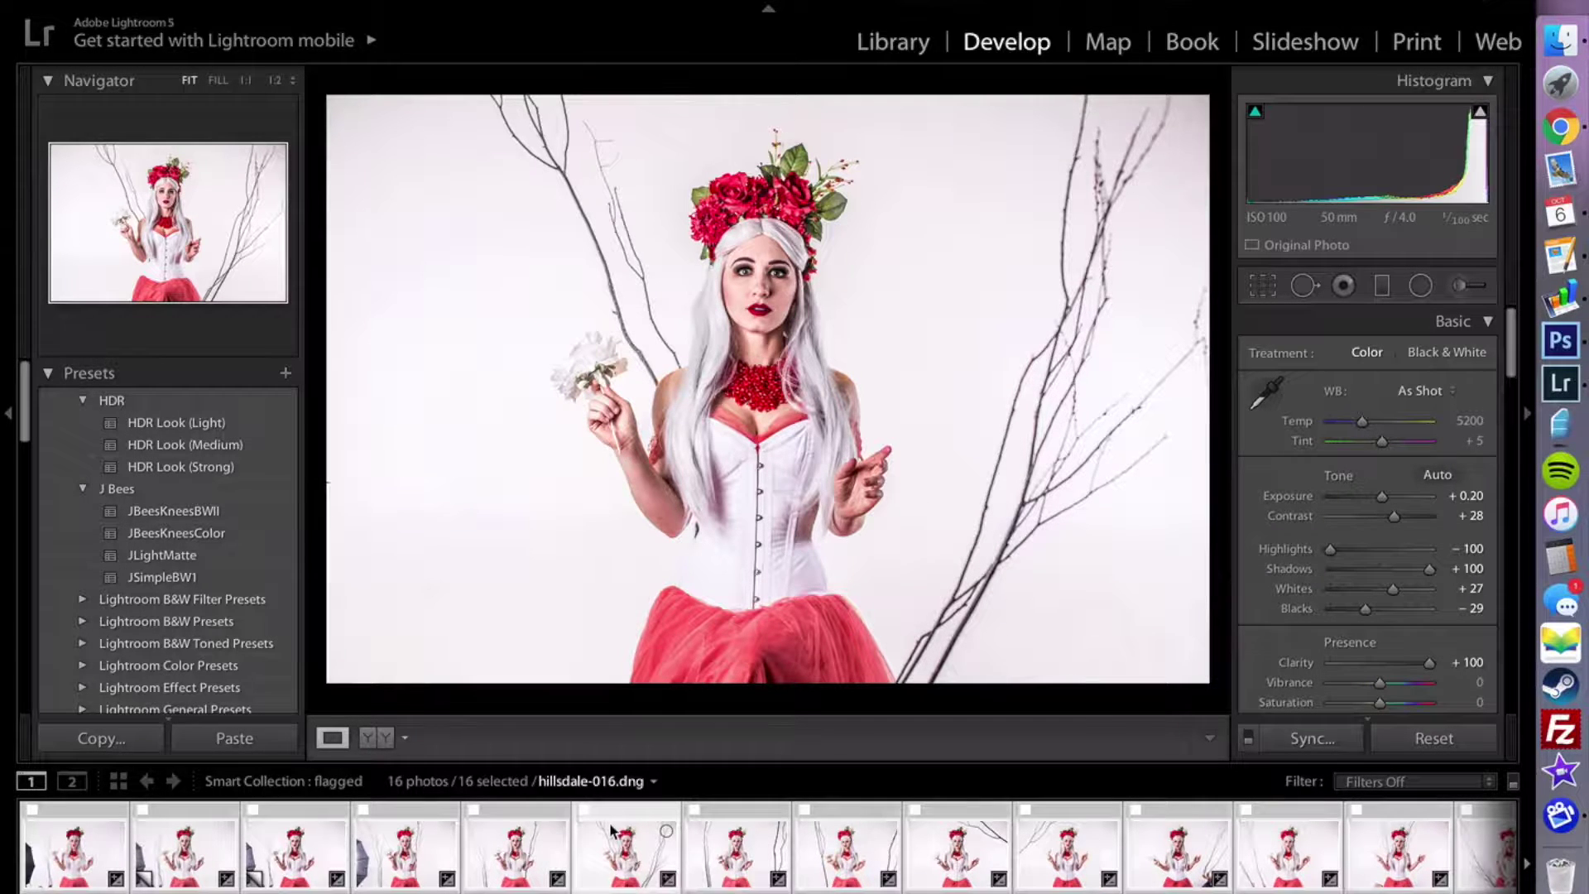
key("Left")
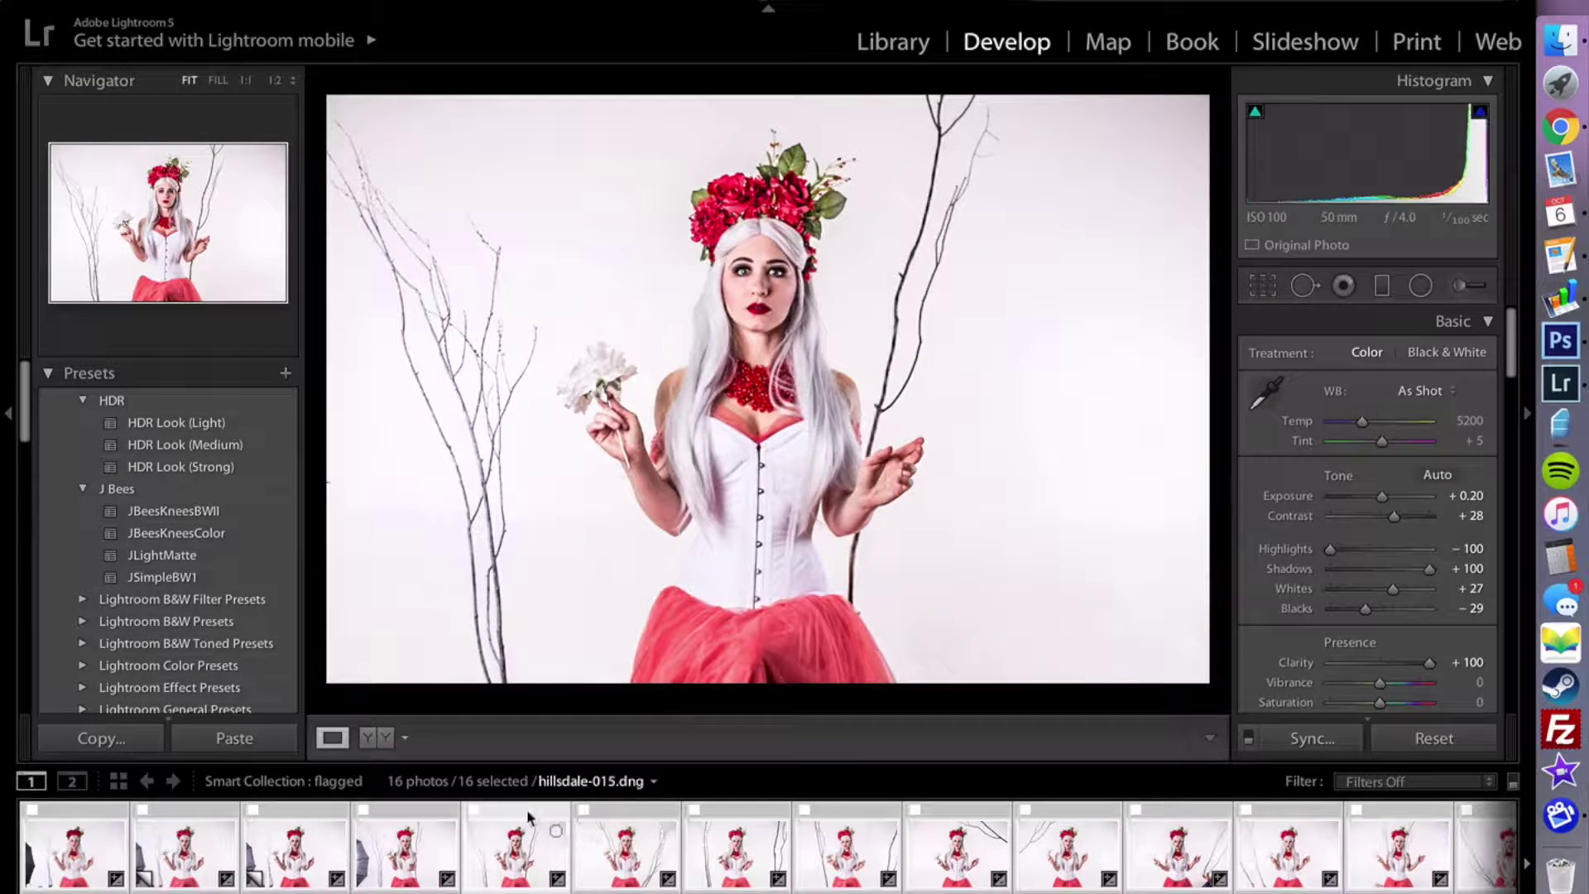
key("Right")
key("Right")
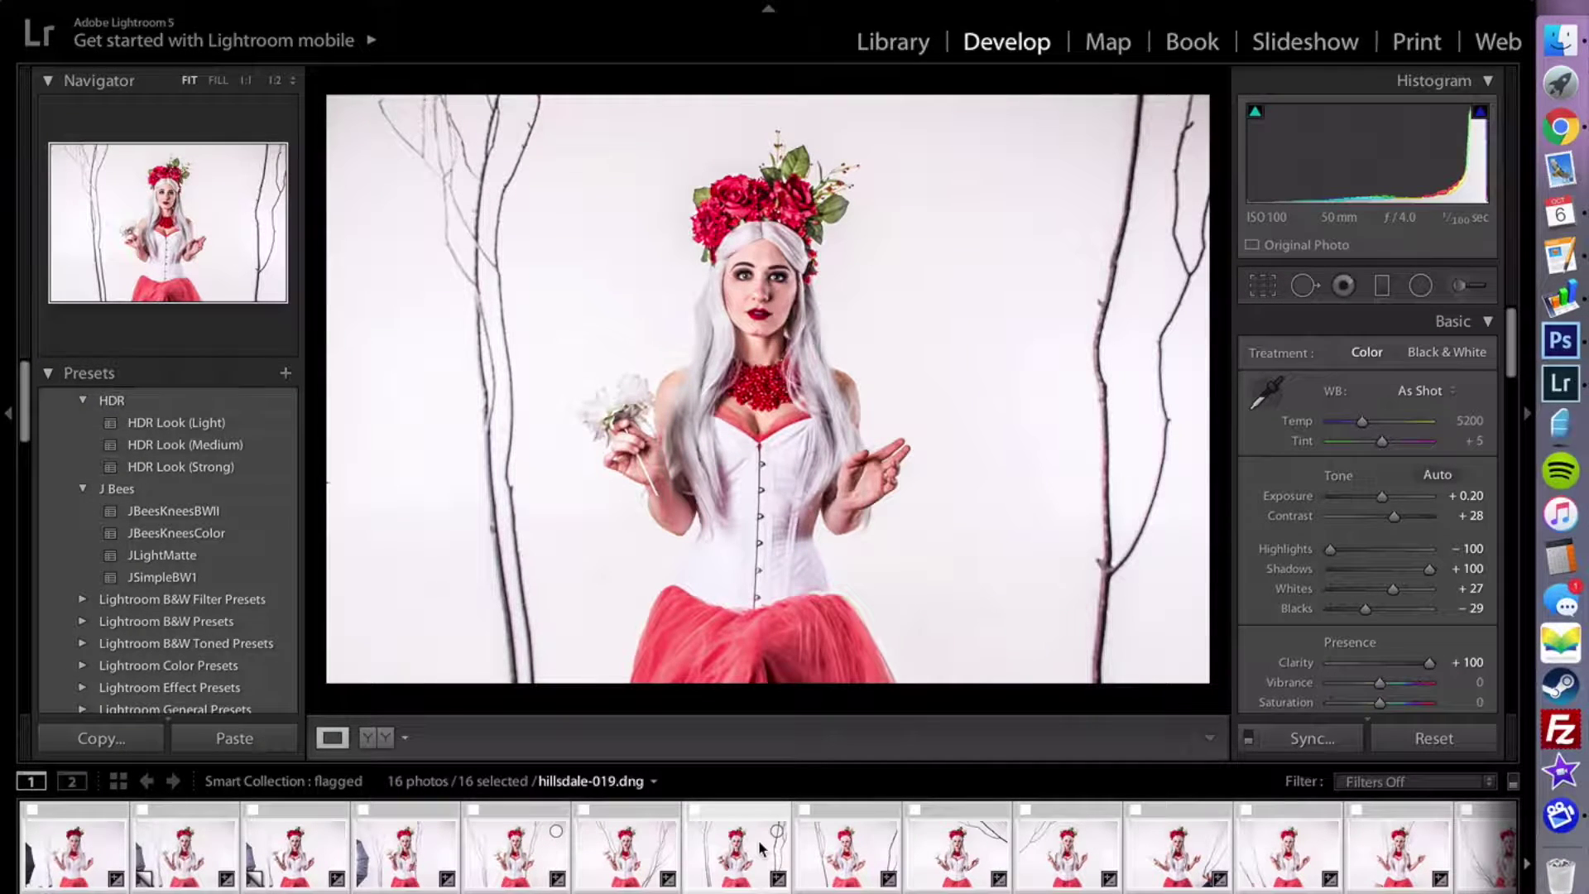
key("ctrl+shift+s")
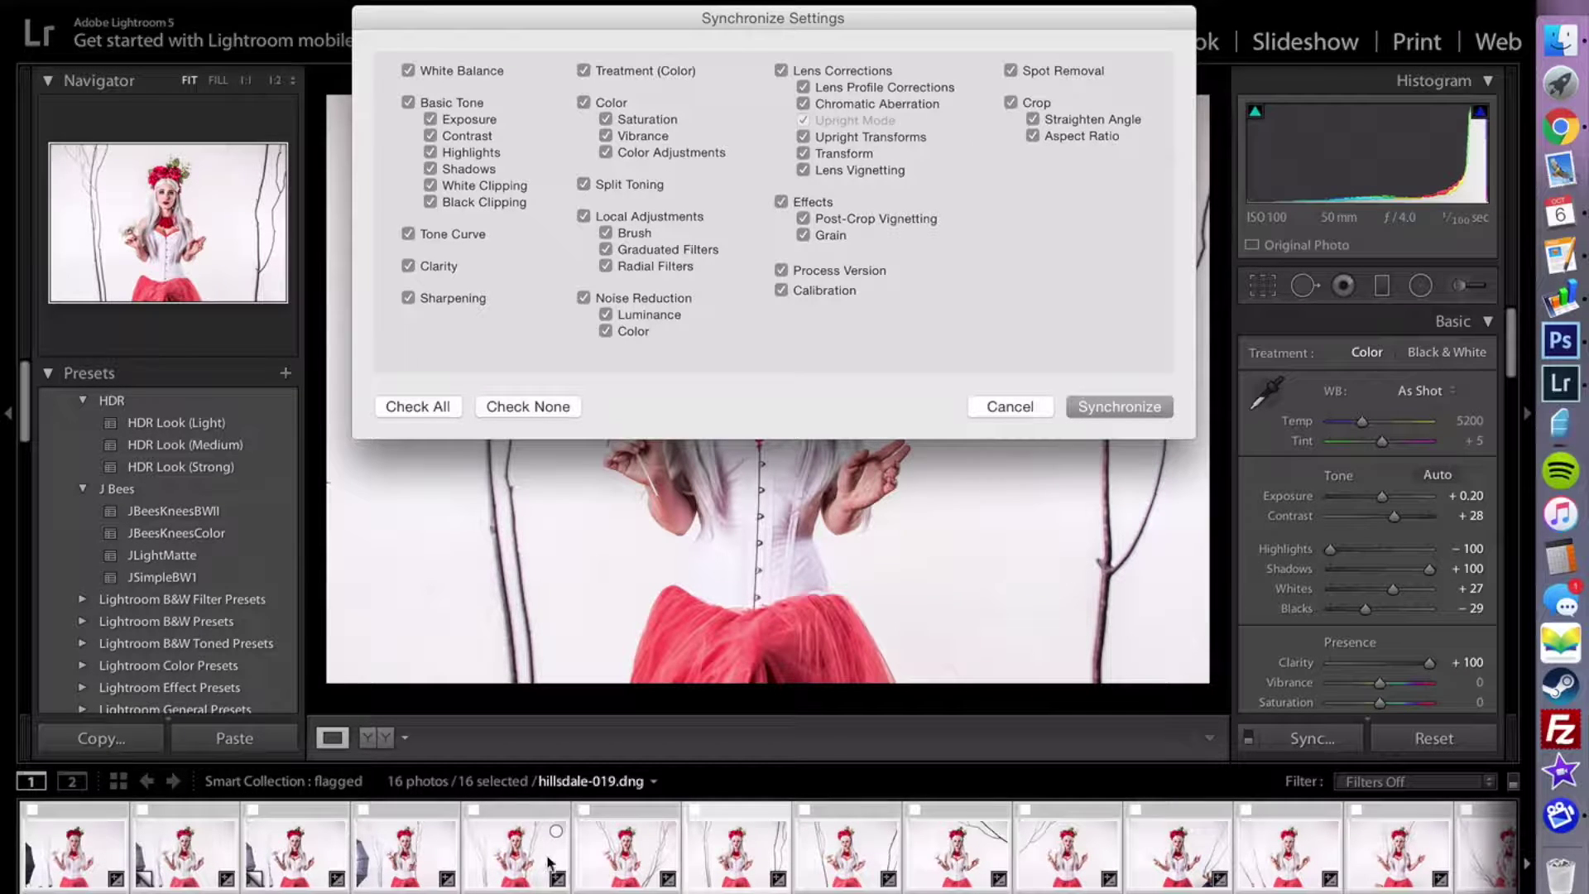
left_click(1031, 409)
- Compare the normal, medium and strong HDR versions of hillsdale-011 and review the synchronized photos that follow
left_click(172, 833)
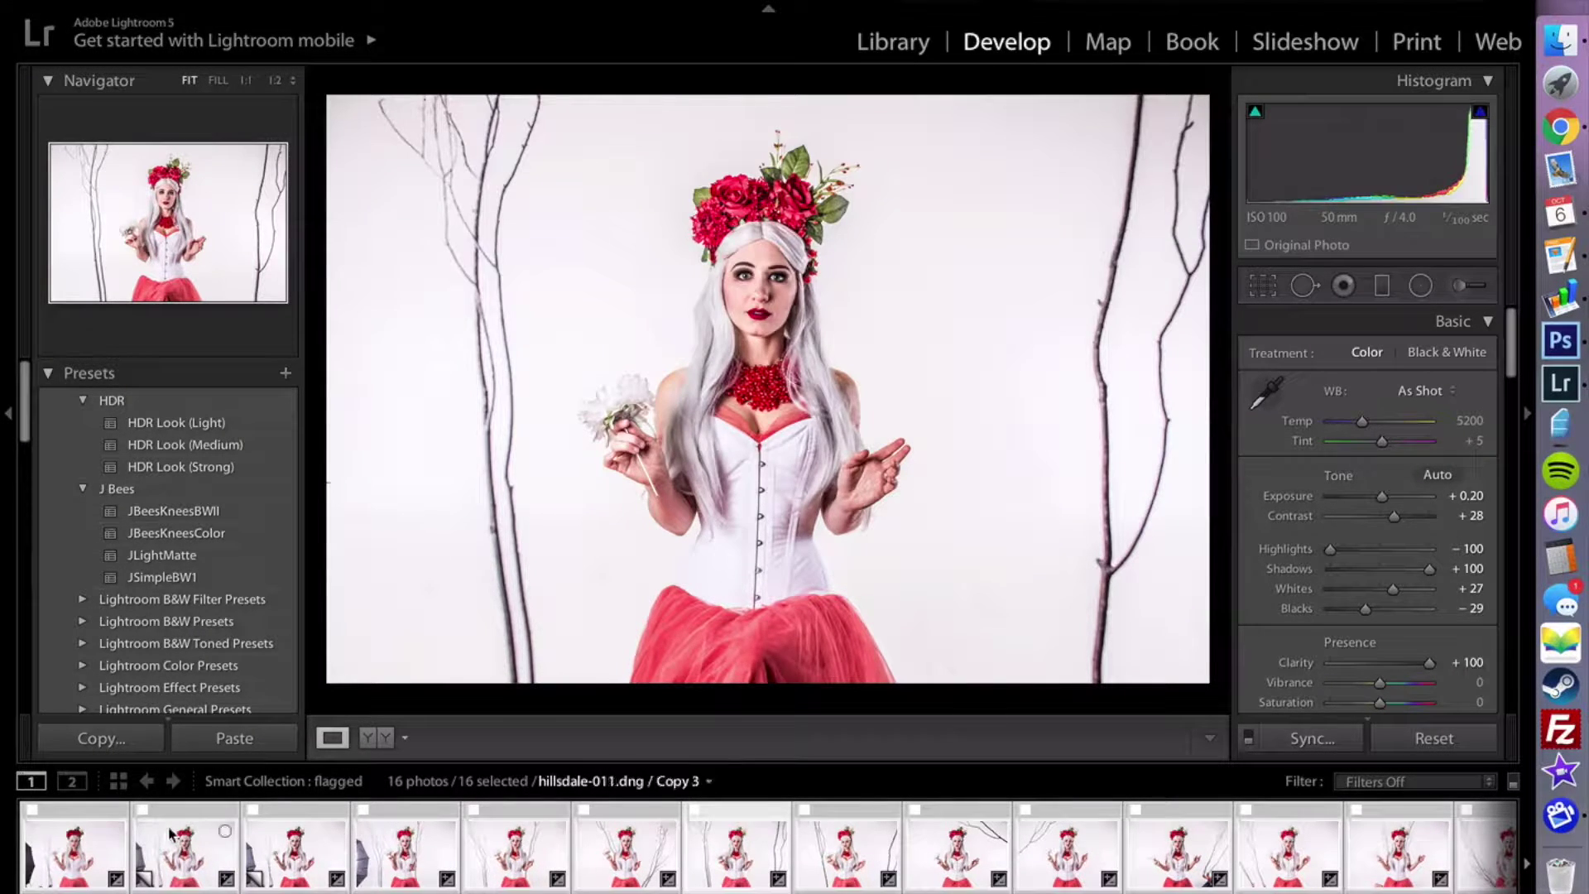
left_click(33, 840)
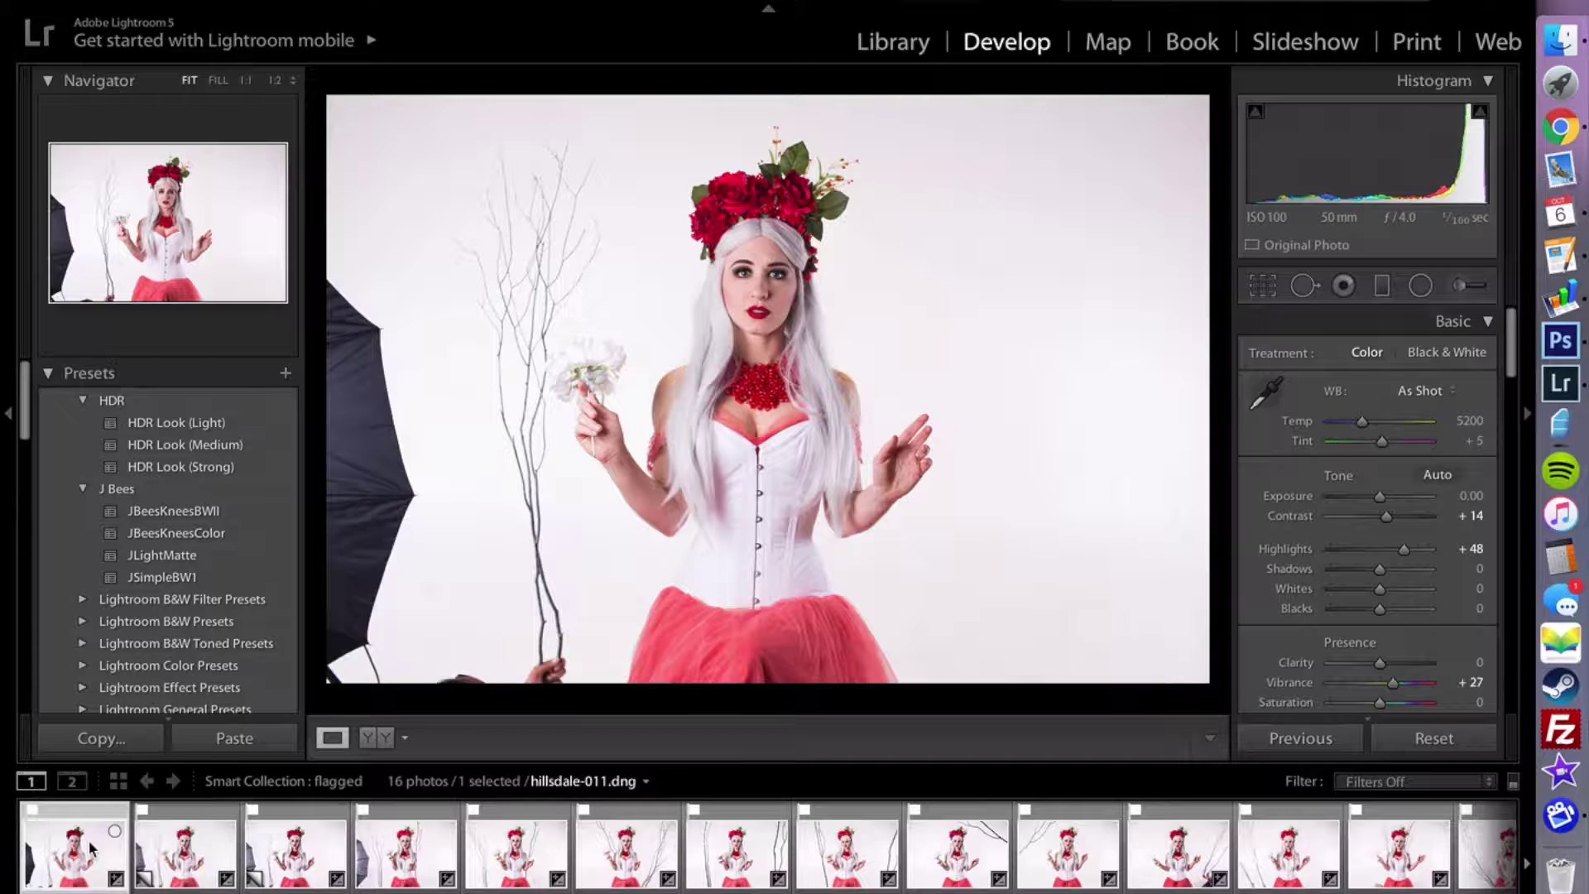
key("Right")
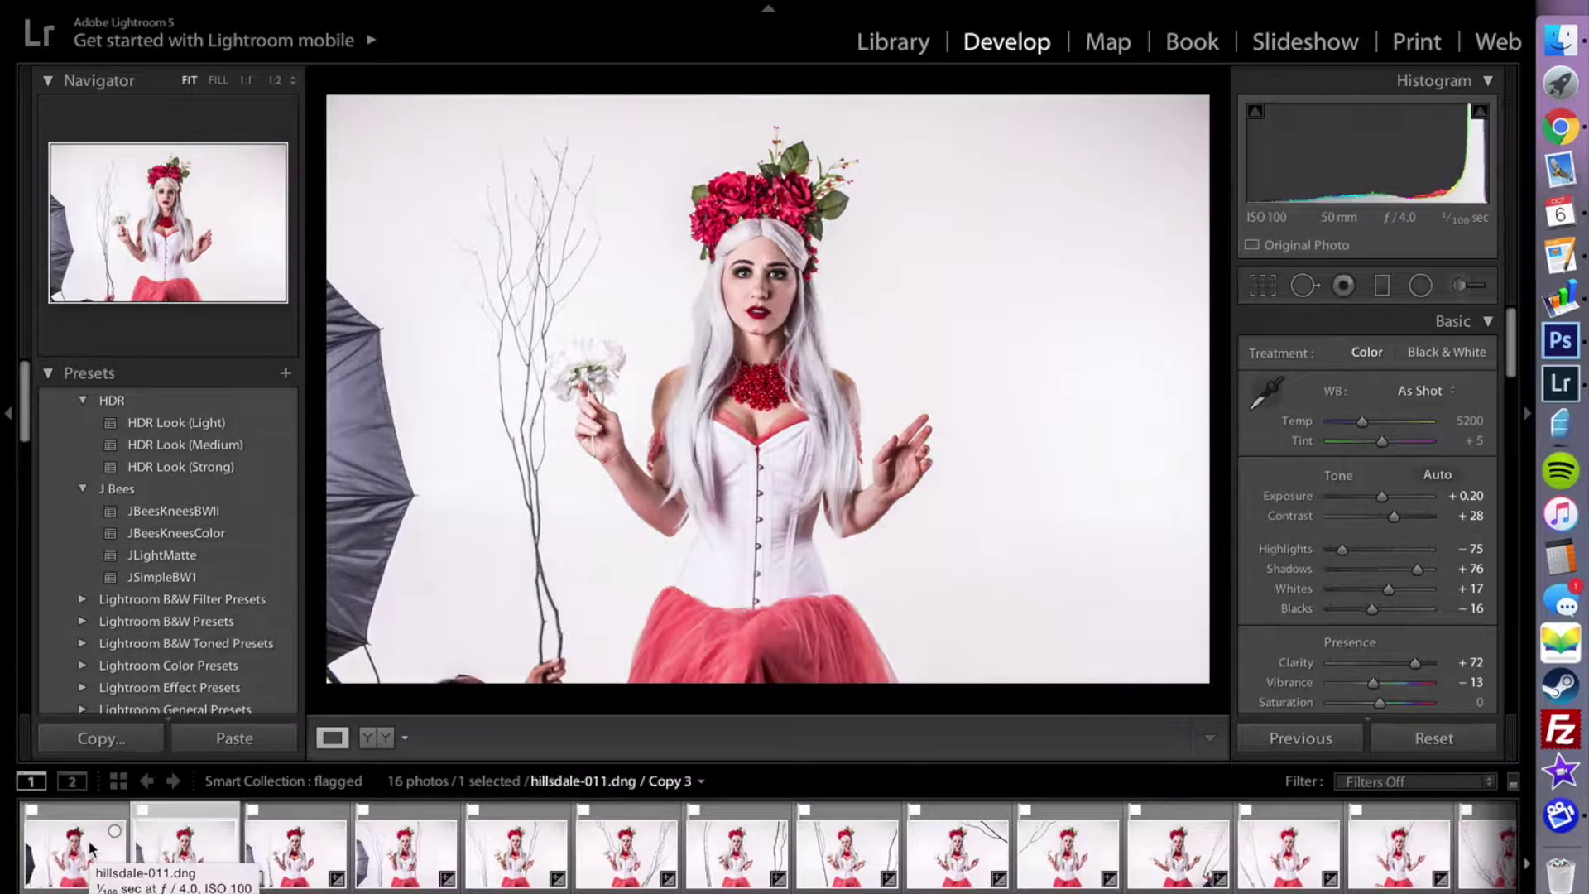
key("Right")
left_click(406, 834)
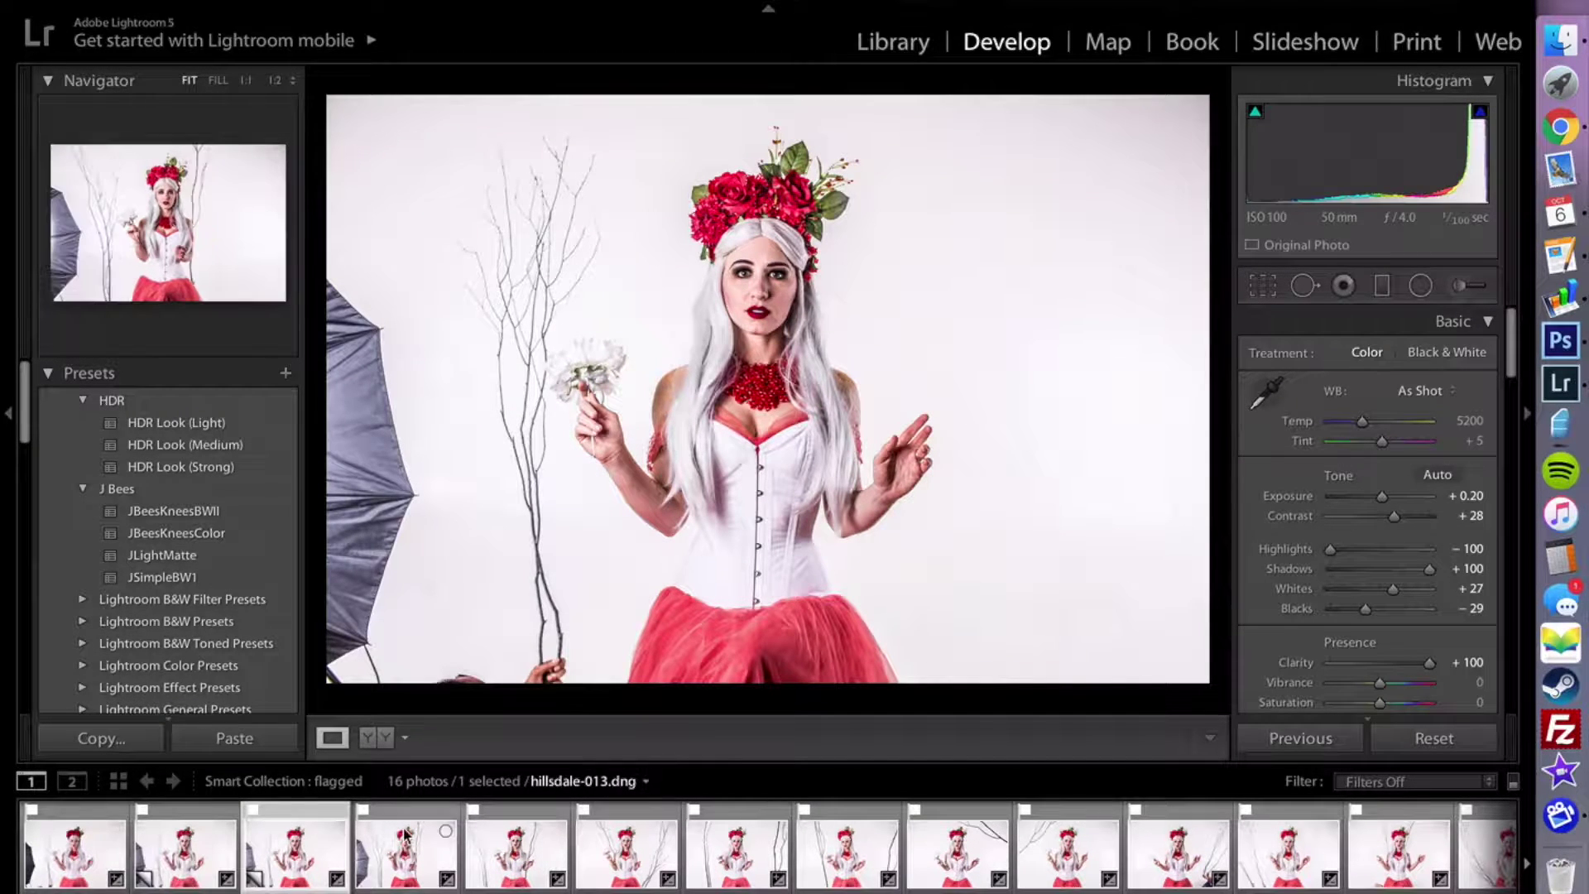
key("Right")
key("Right")
key("Right")
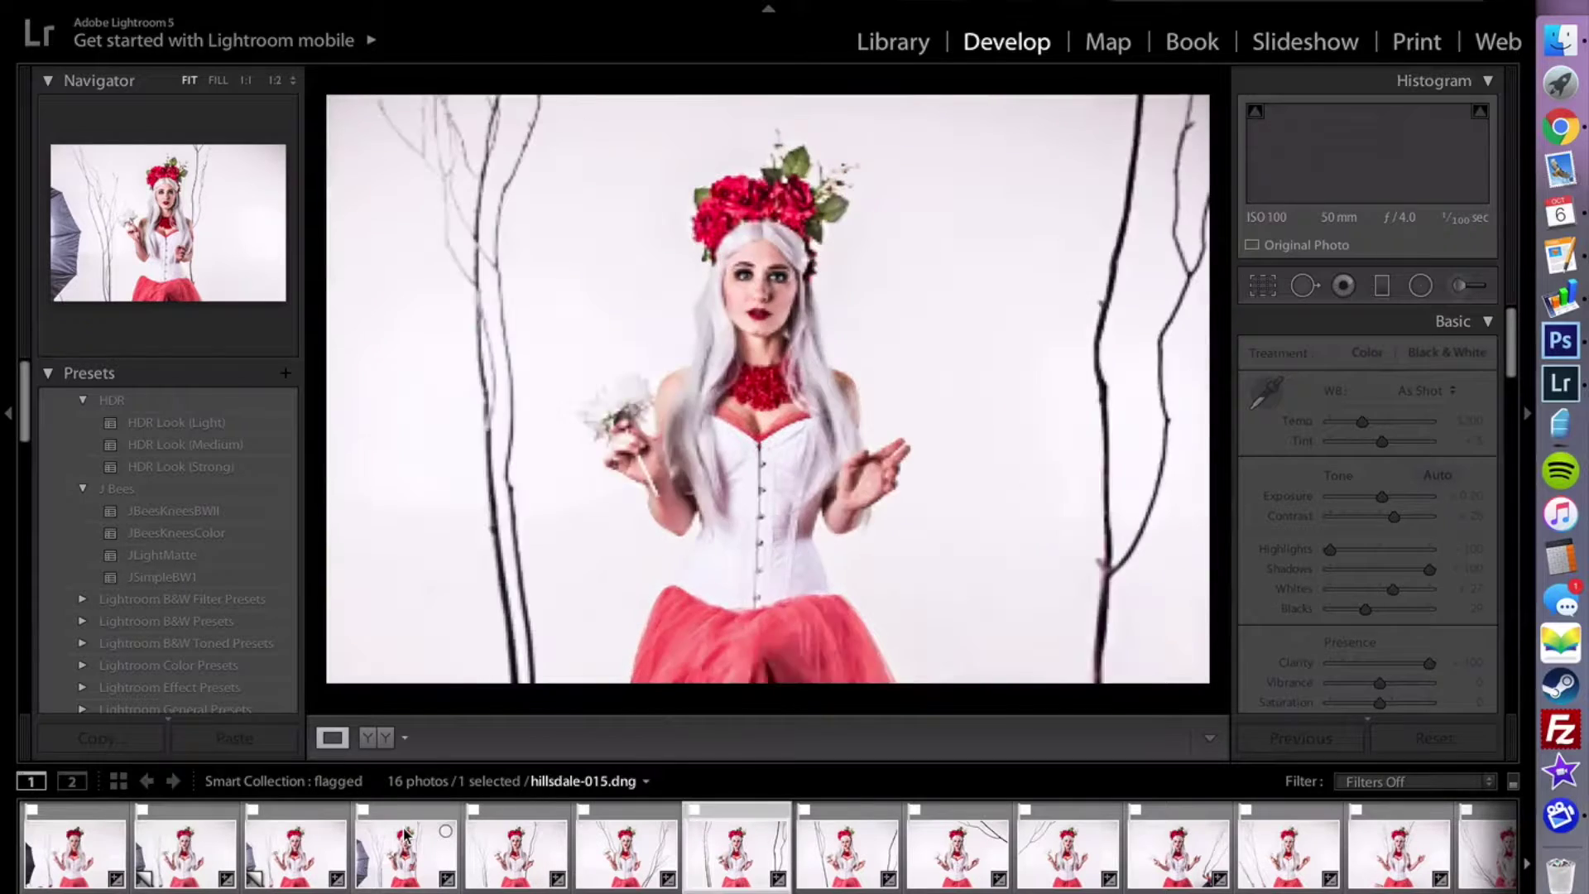
- Select hillsdale-013, hillsdale-016, the second photo after it, hillsdale-026, hillsdale-040 and hillsdale-070 together
left_click(387, 816)
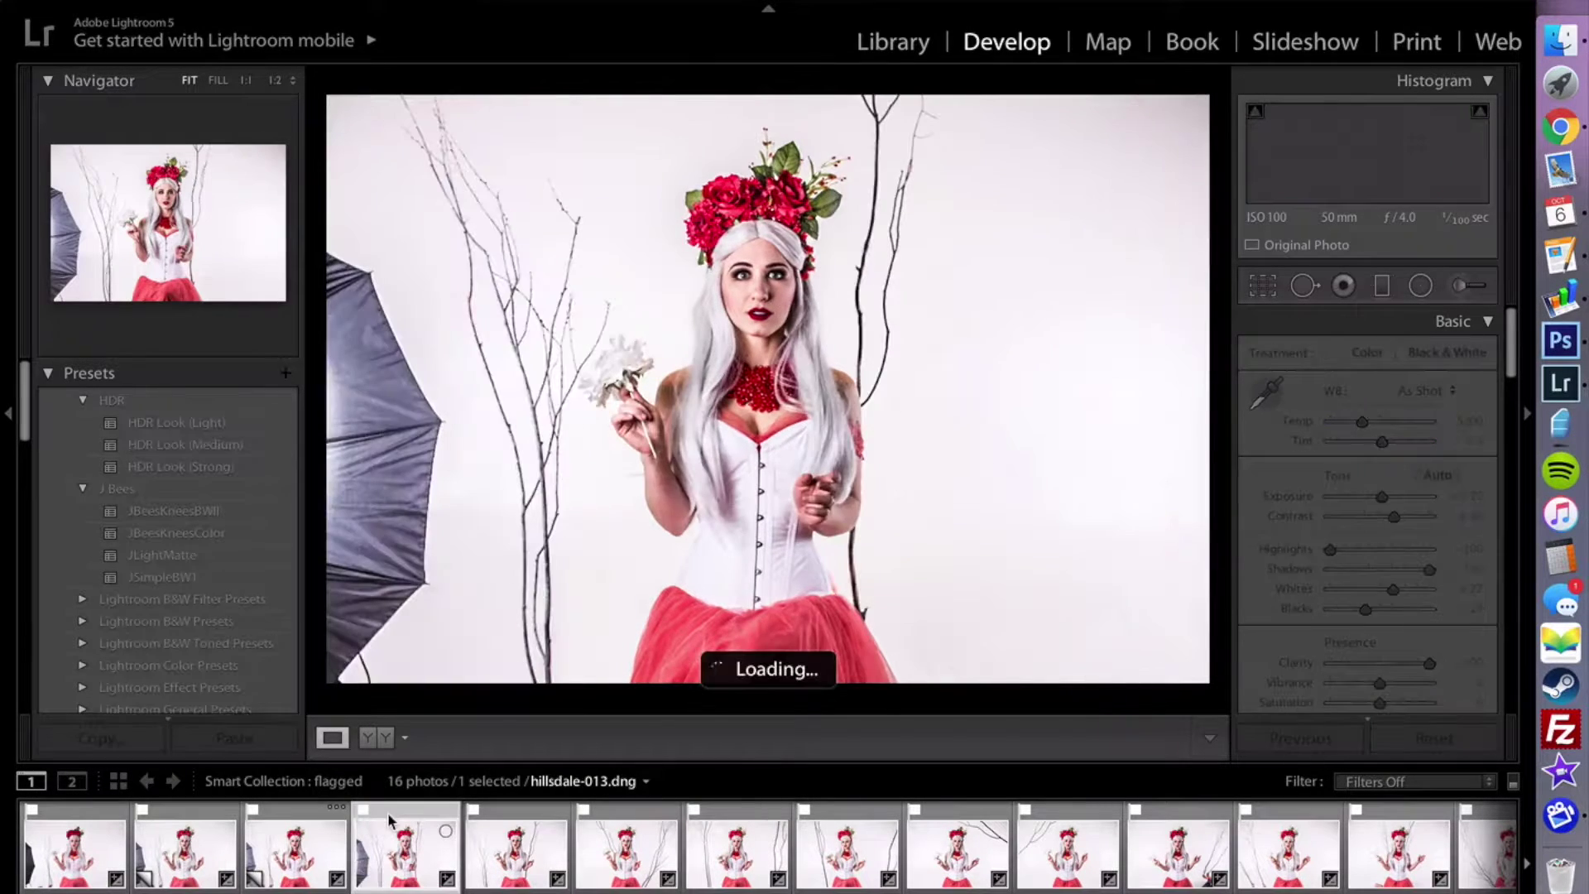
left_click(628, 811, "super")
left_click(850, 825, "super")
left_click(1067, 819, "super")
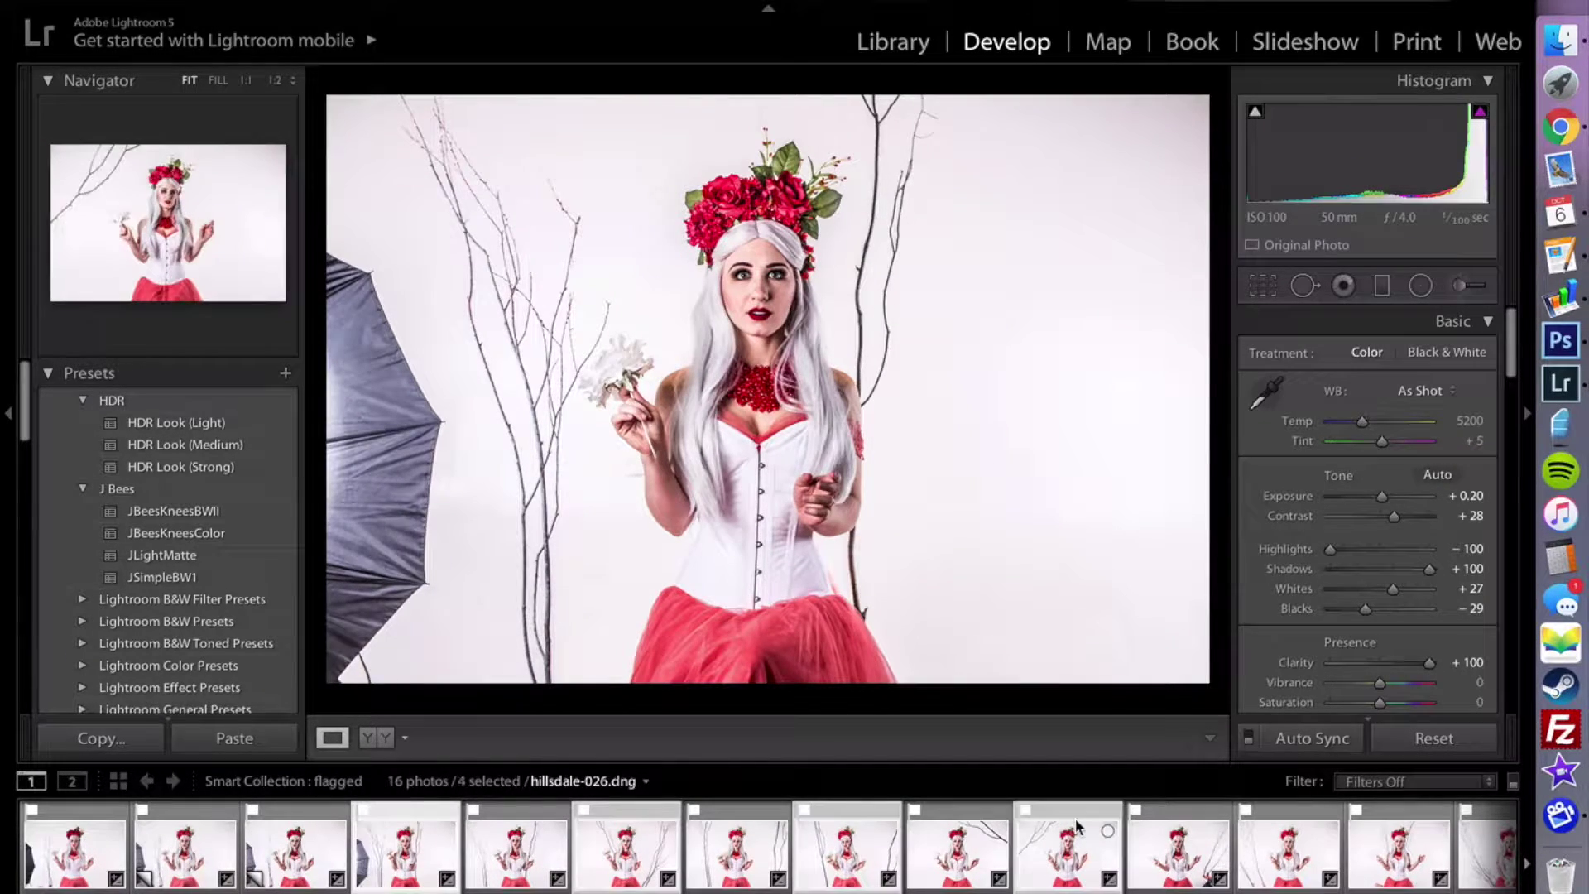
left_click(1277, 816, "super")
key("super")
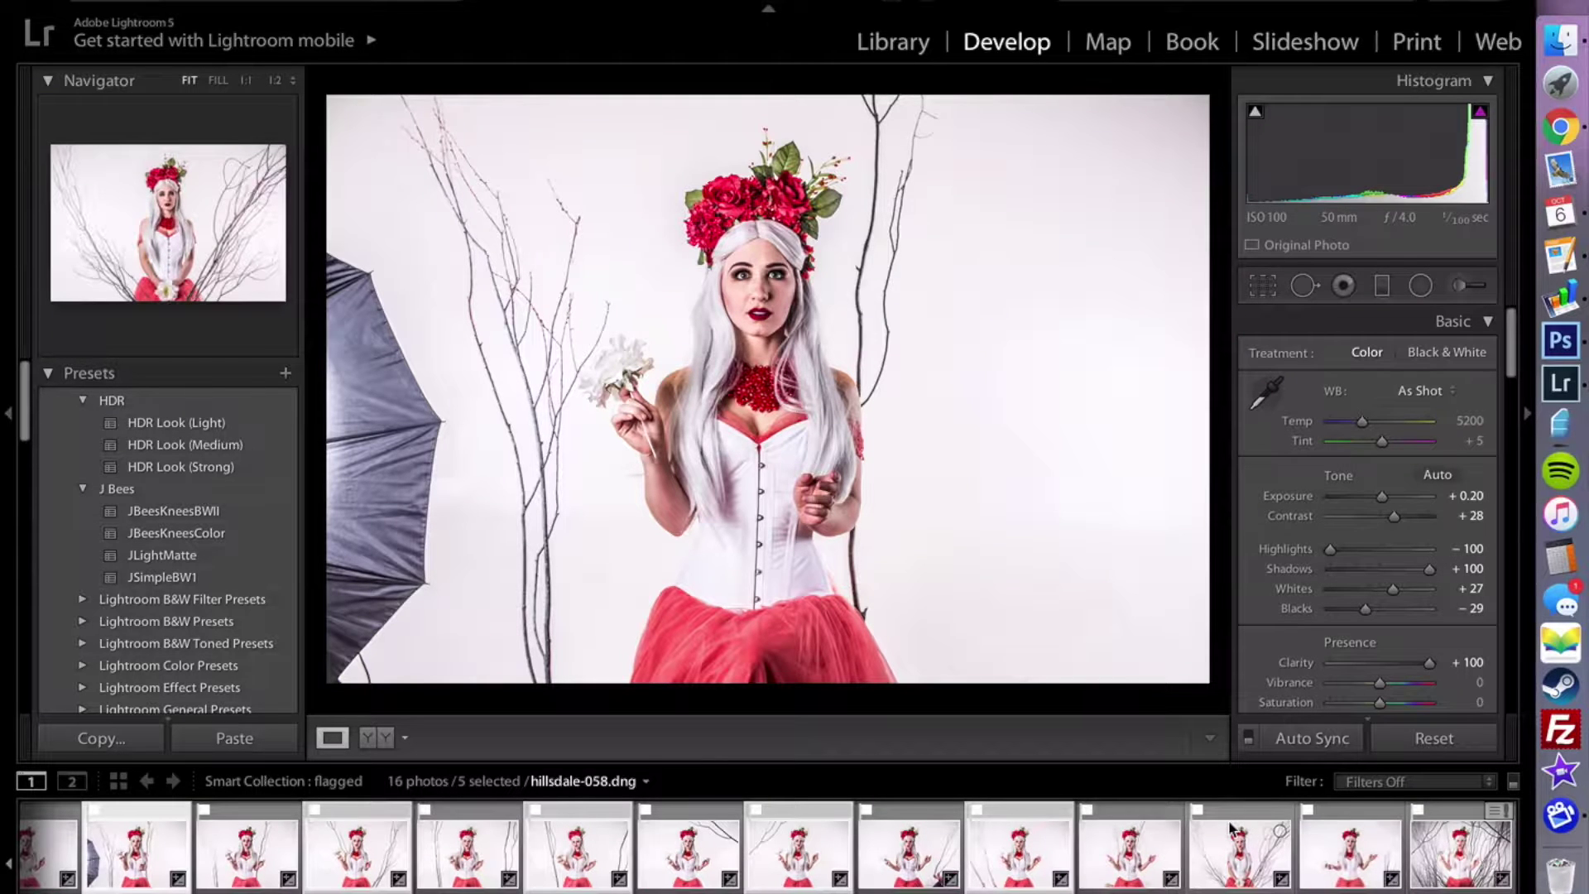
left_click(1349, 825, "super")
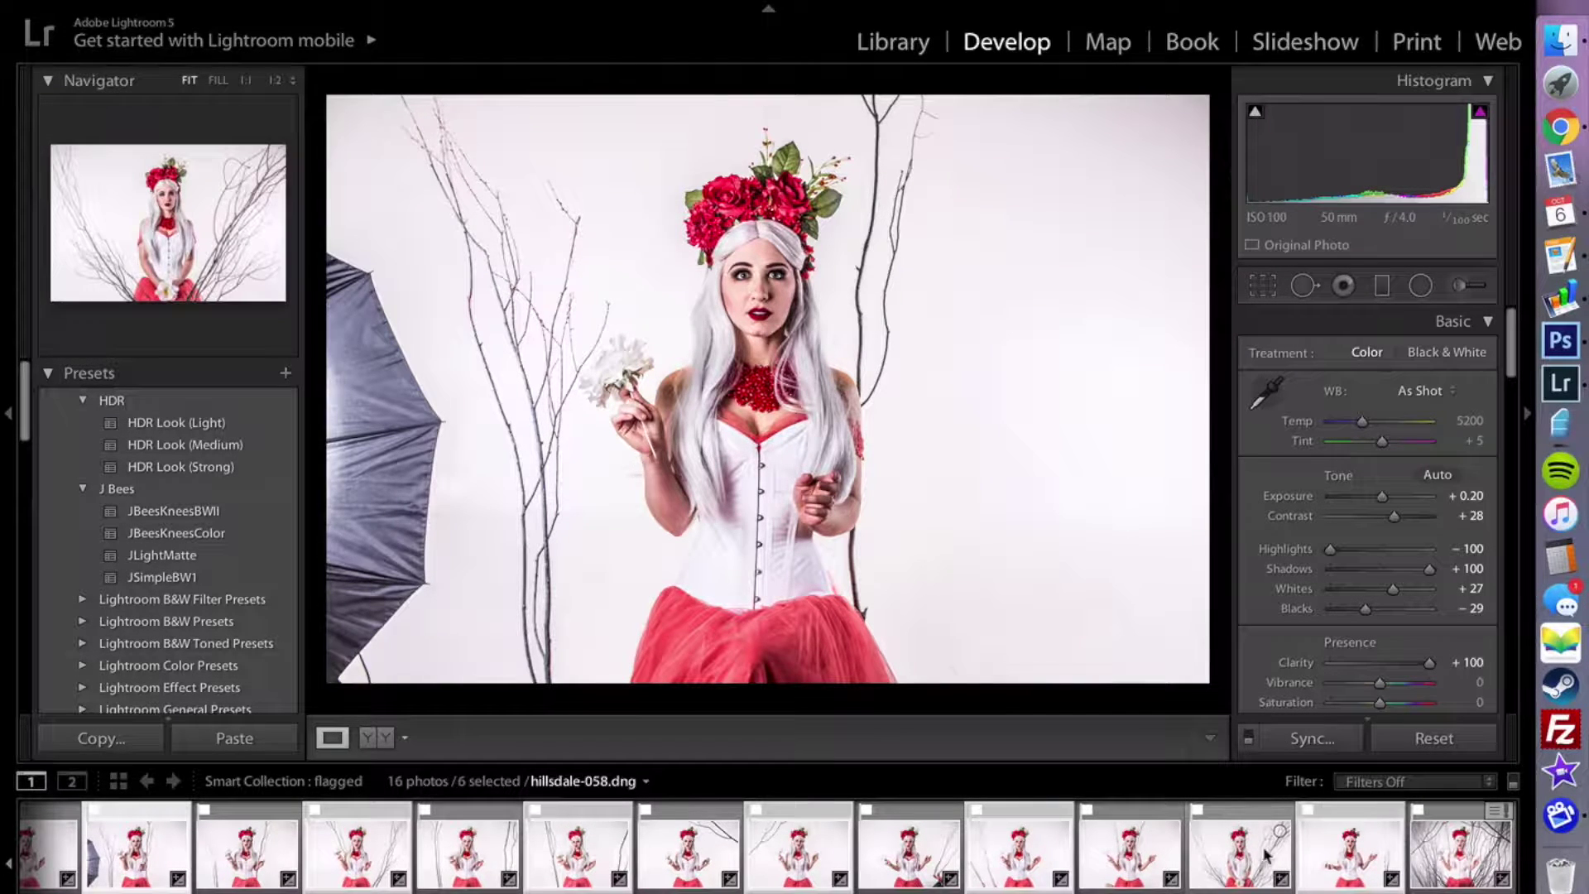
- Raise the Exposure of hillsdale-013 to +0.50 and refine it to +0.60
left_click(1466, 495)
key("BackSpace")
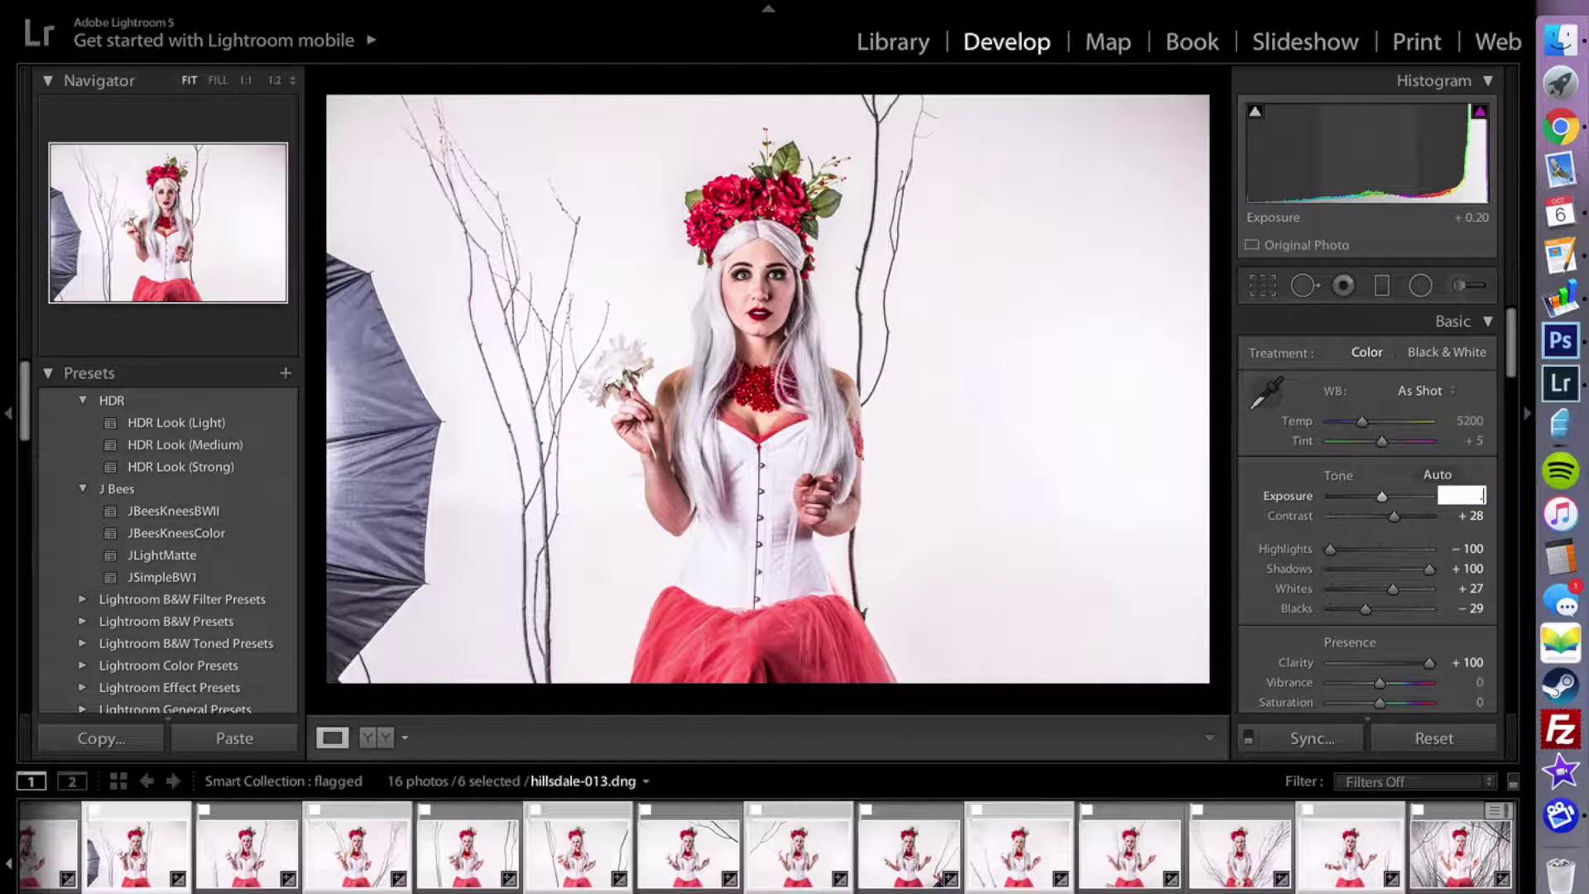
key("Return")
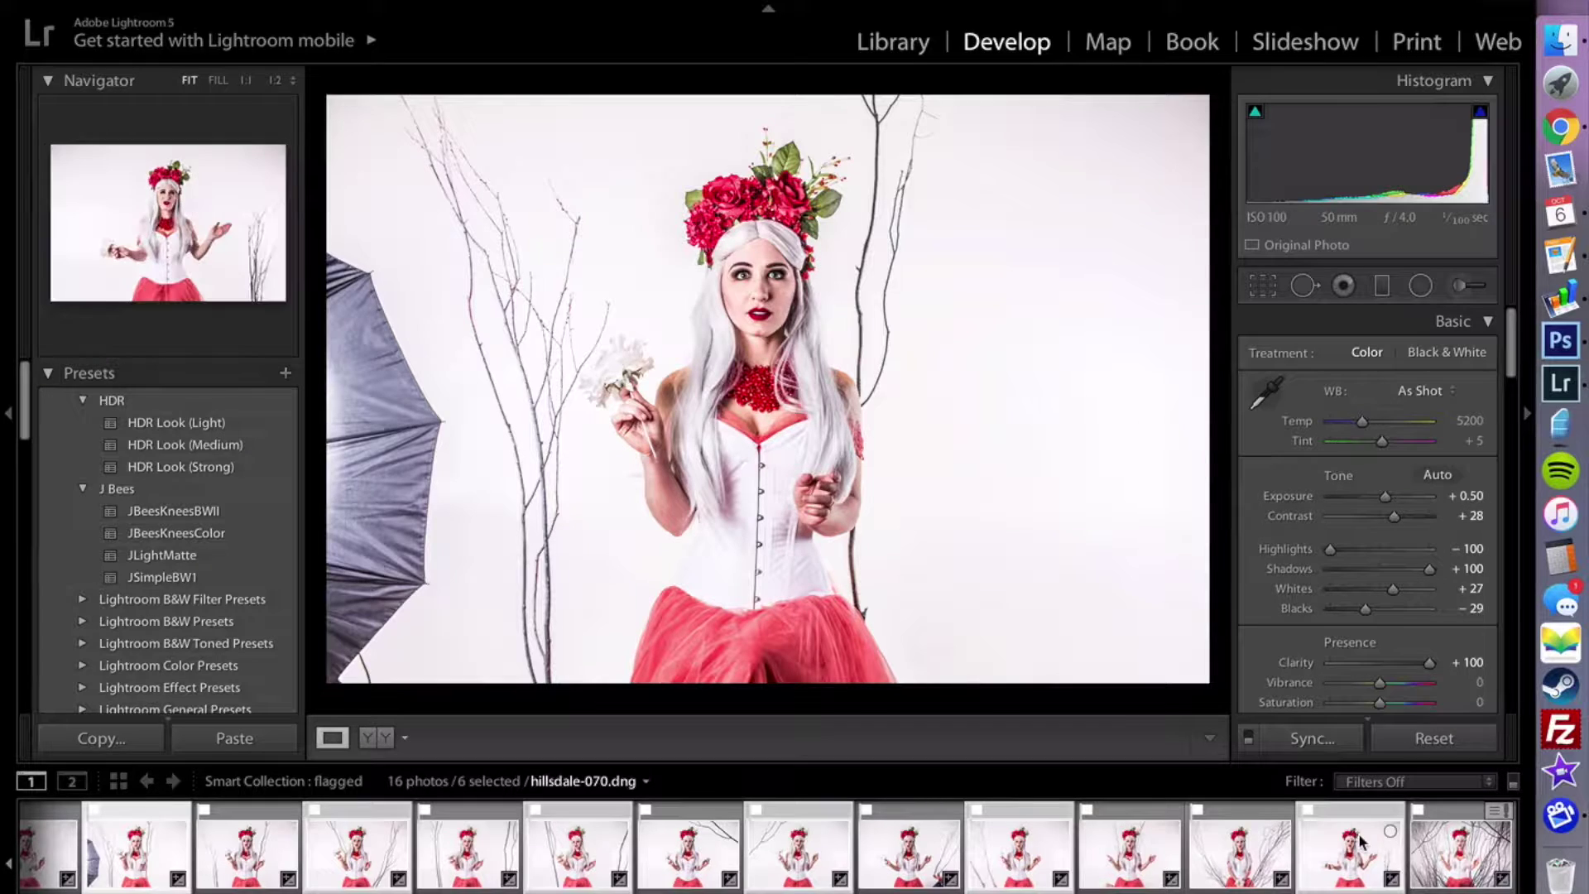
left_click(1468, 494)
type(".6")
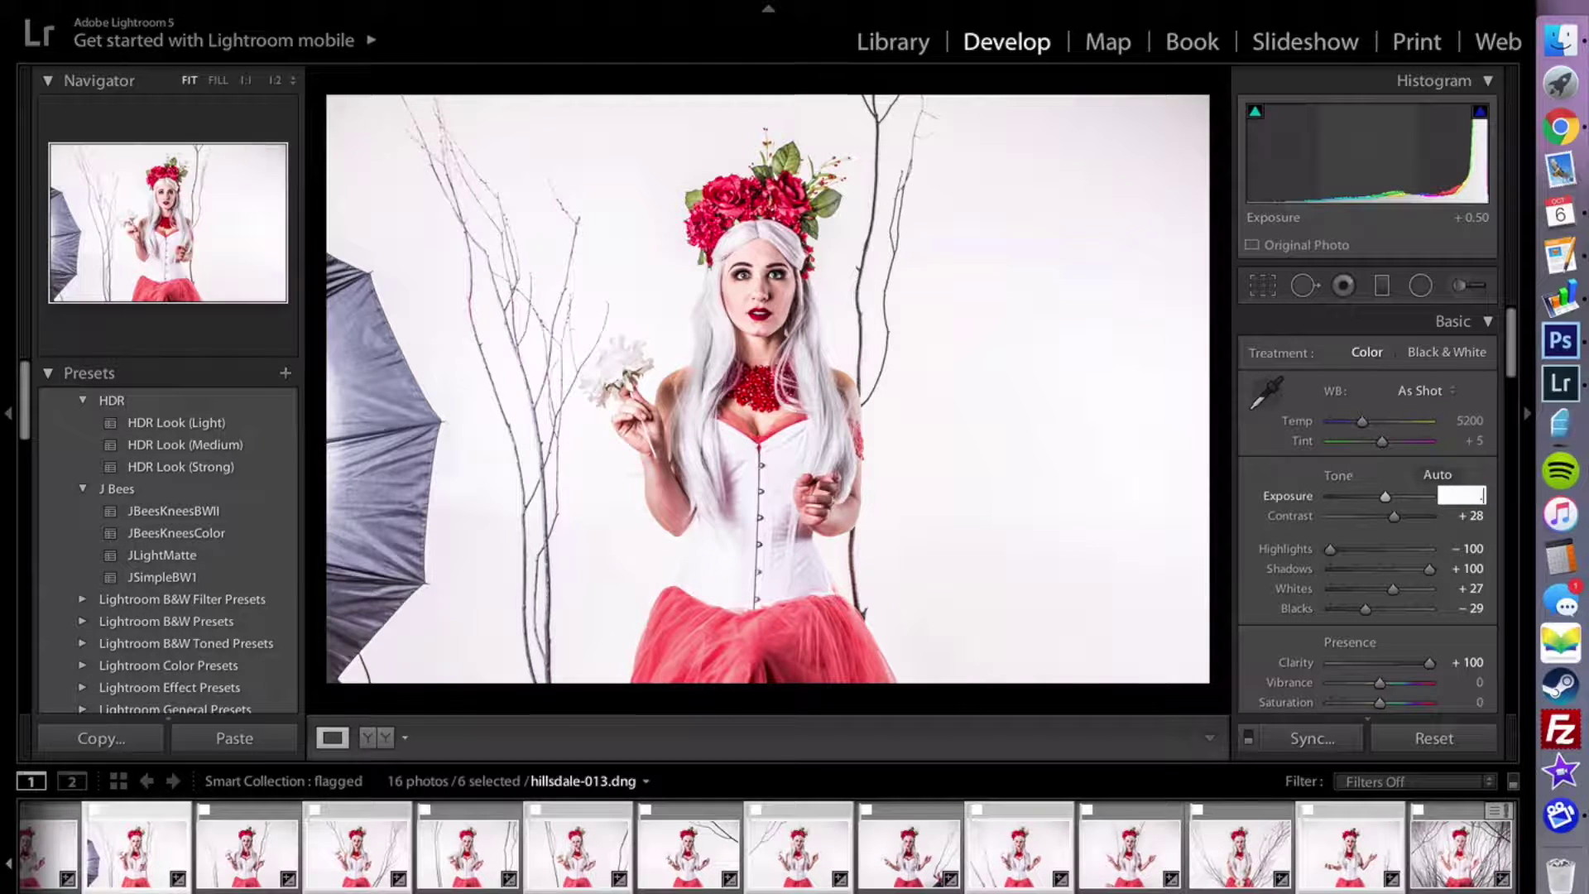
key("Return")
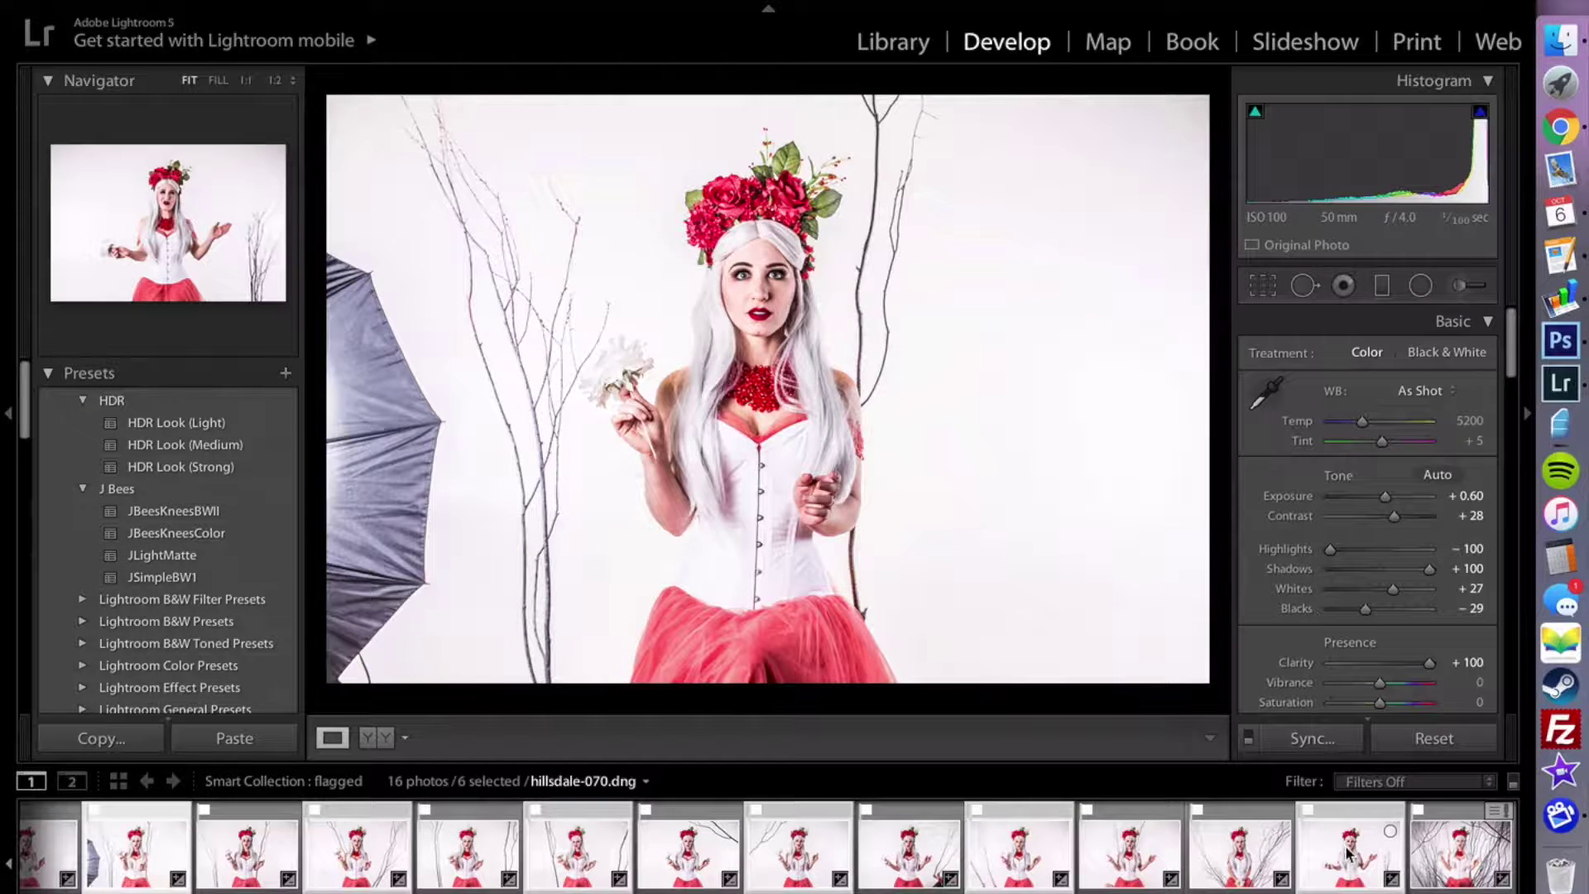
- Set the Exposure of hillsdale-016 to +0.60 and synchronize its settings across the six selected photos
key("Right")
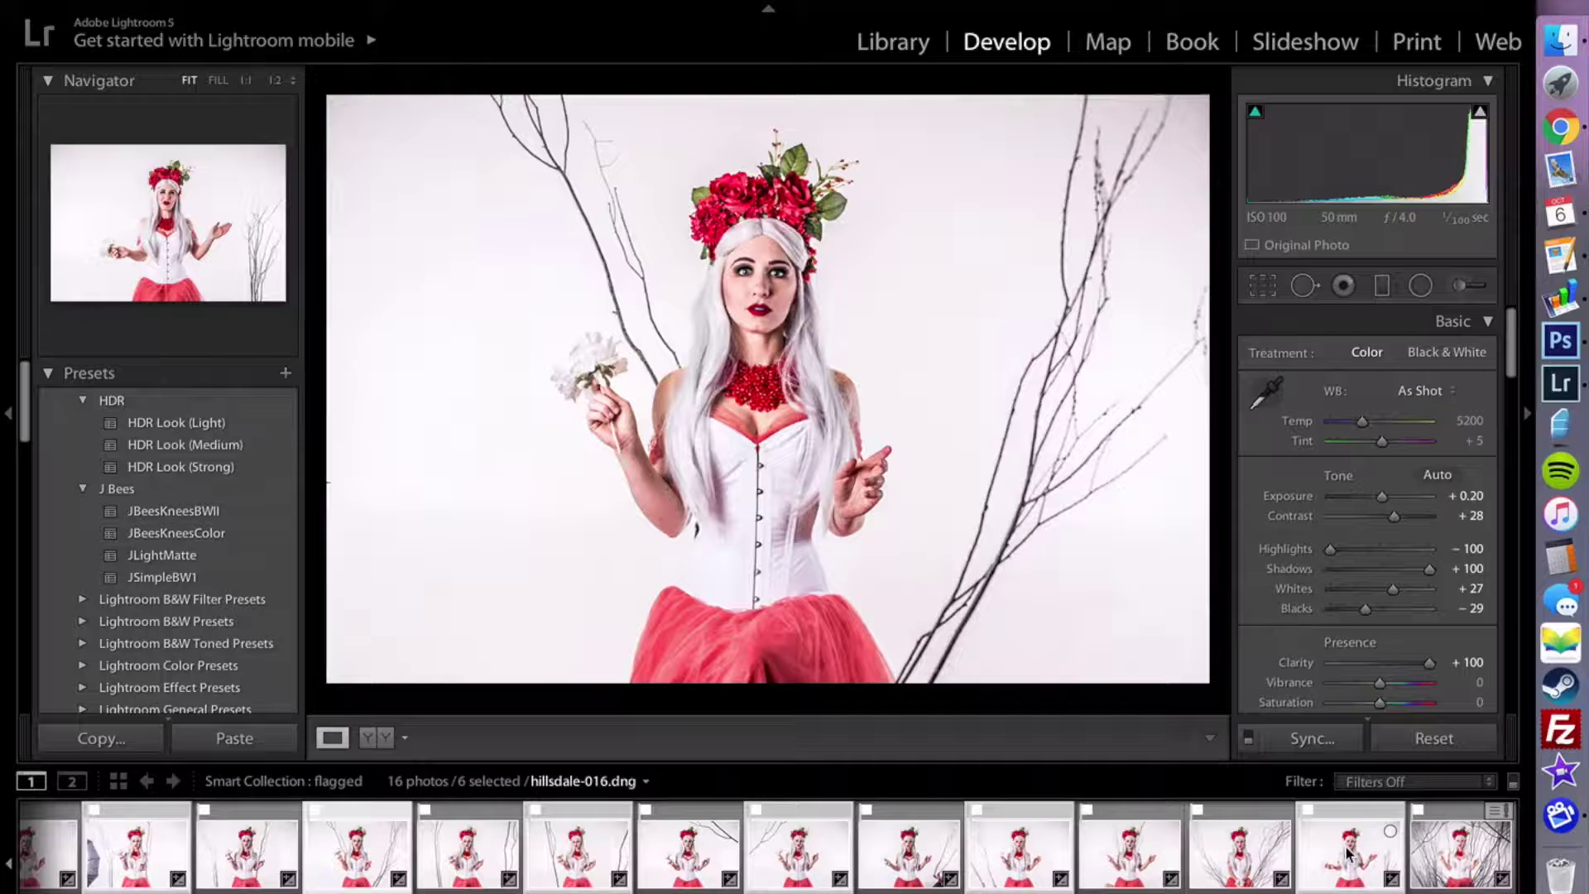
left_click(1466, 496)
type("0.6")
key("Return")
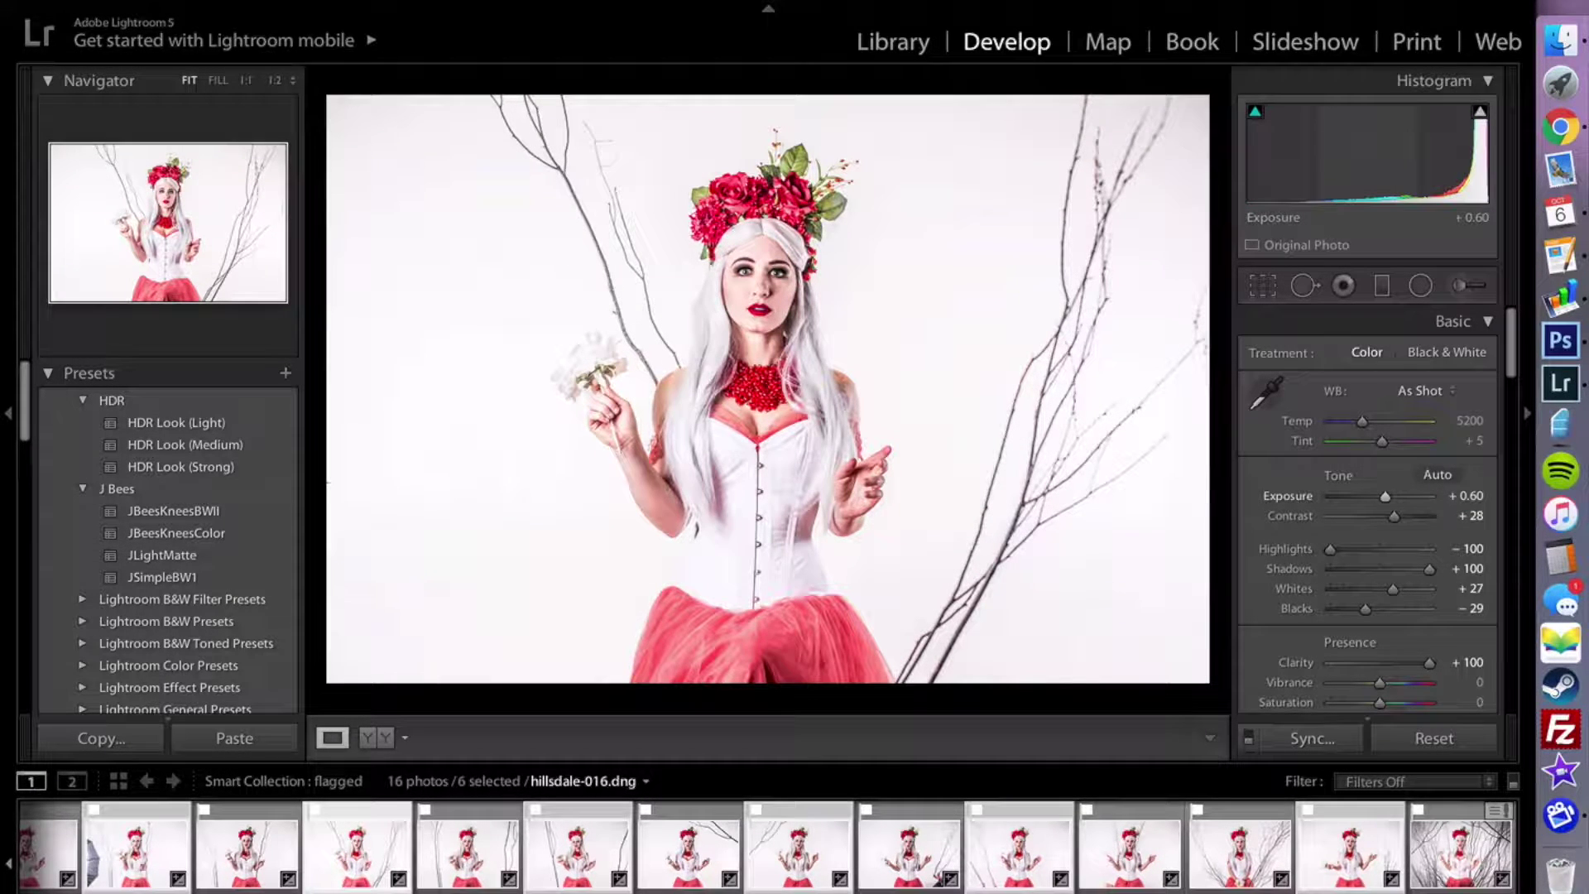
key("super+shift+s")
key("Return")
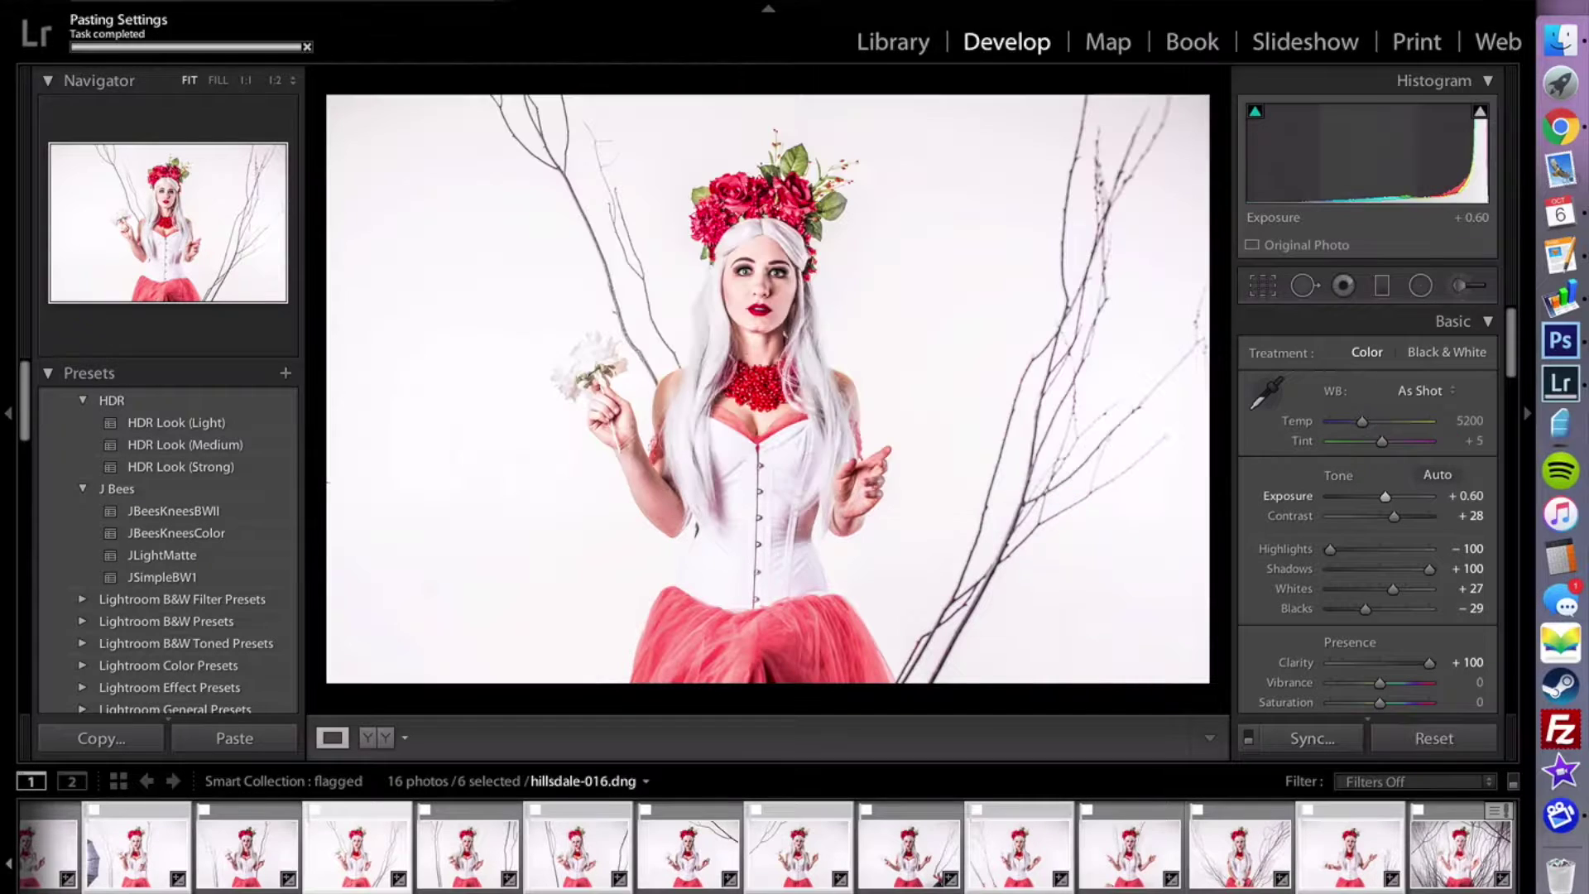
- Check the brightness of the synchronized photos one by one, including hillsdale-040 and hillsdale-026
left_click(160, 880)
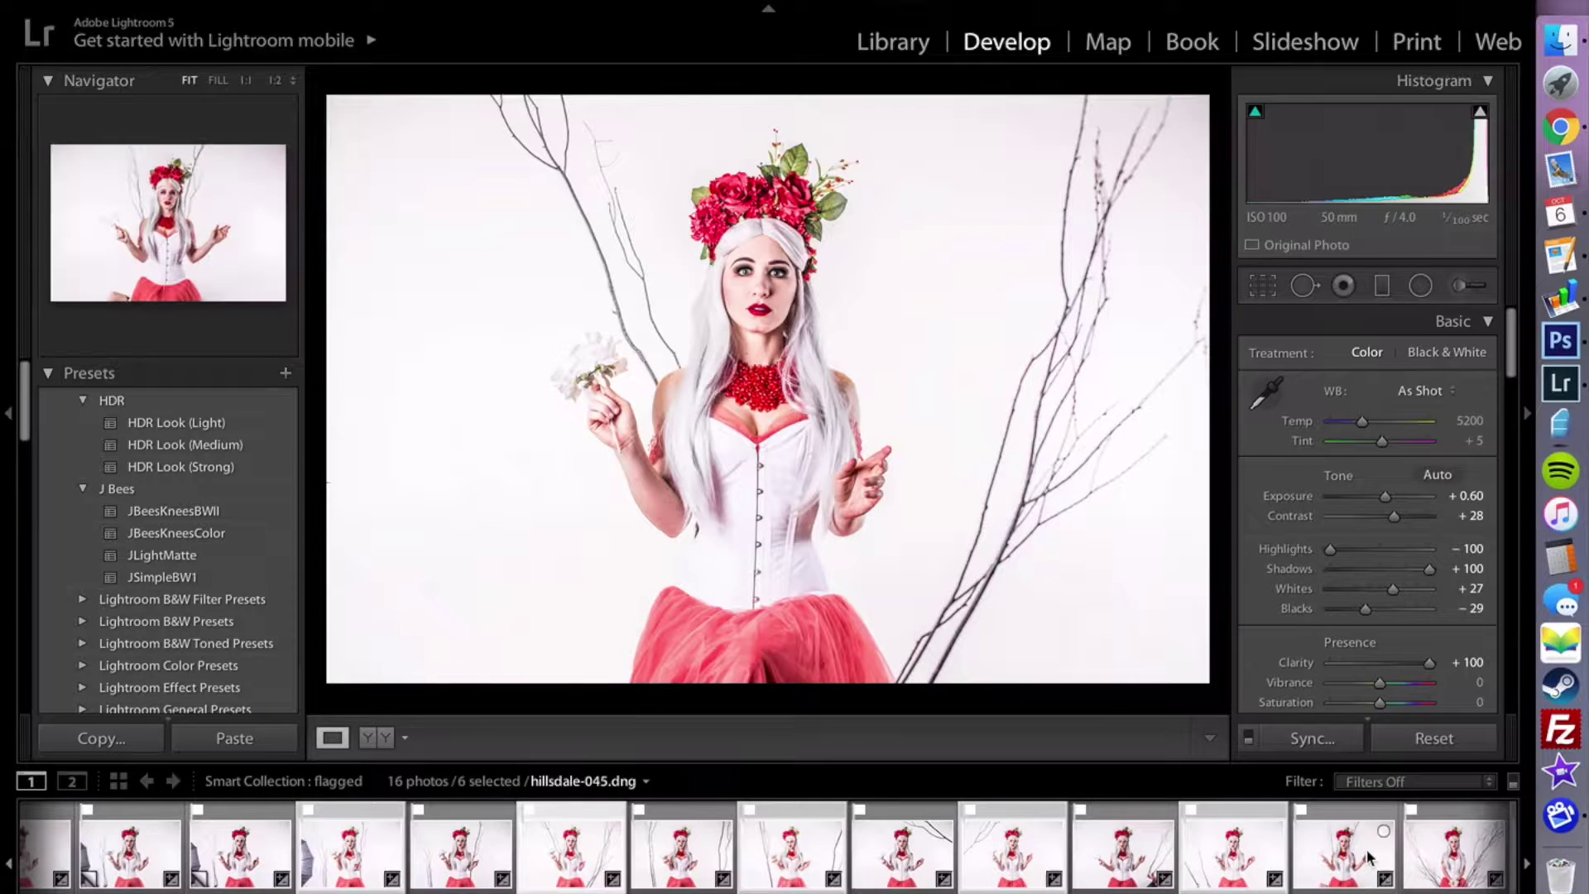
left_click(1231, 811)
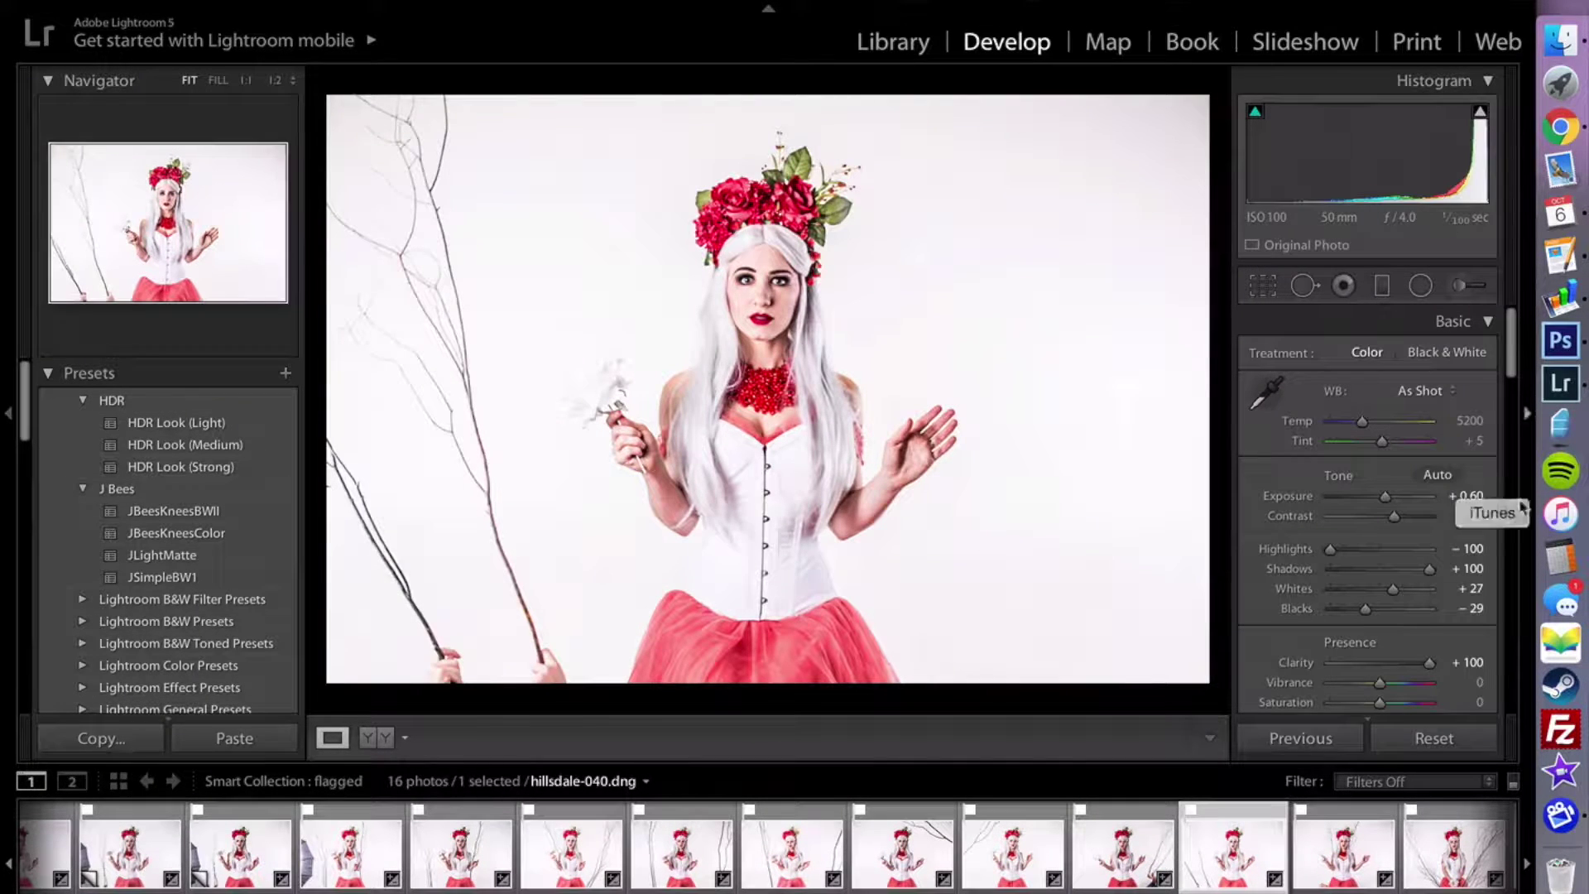
left_click(1016, 819)
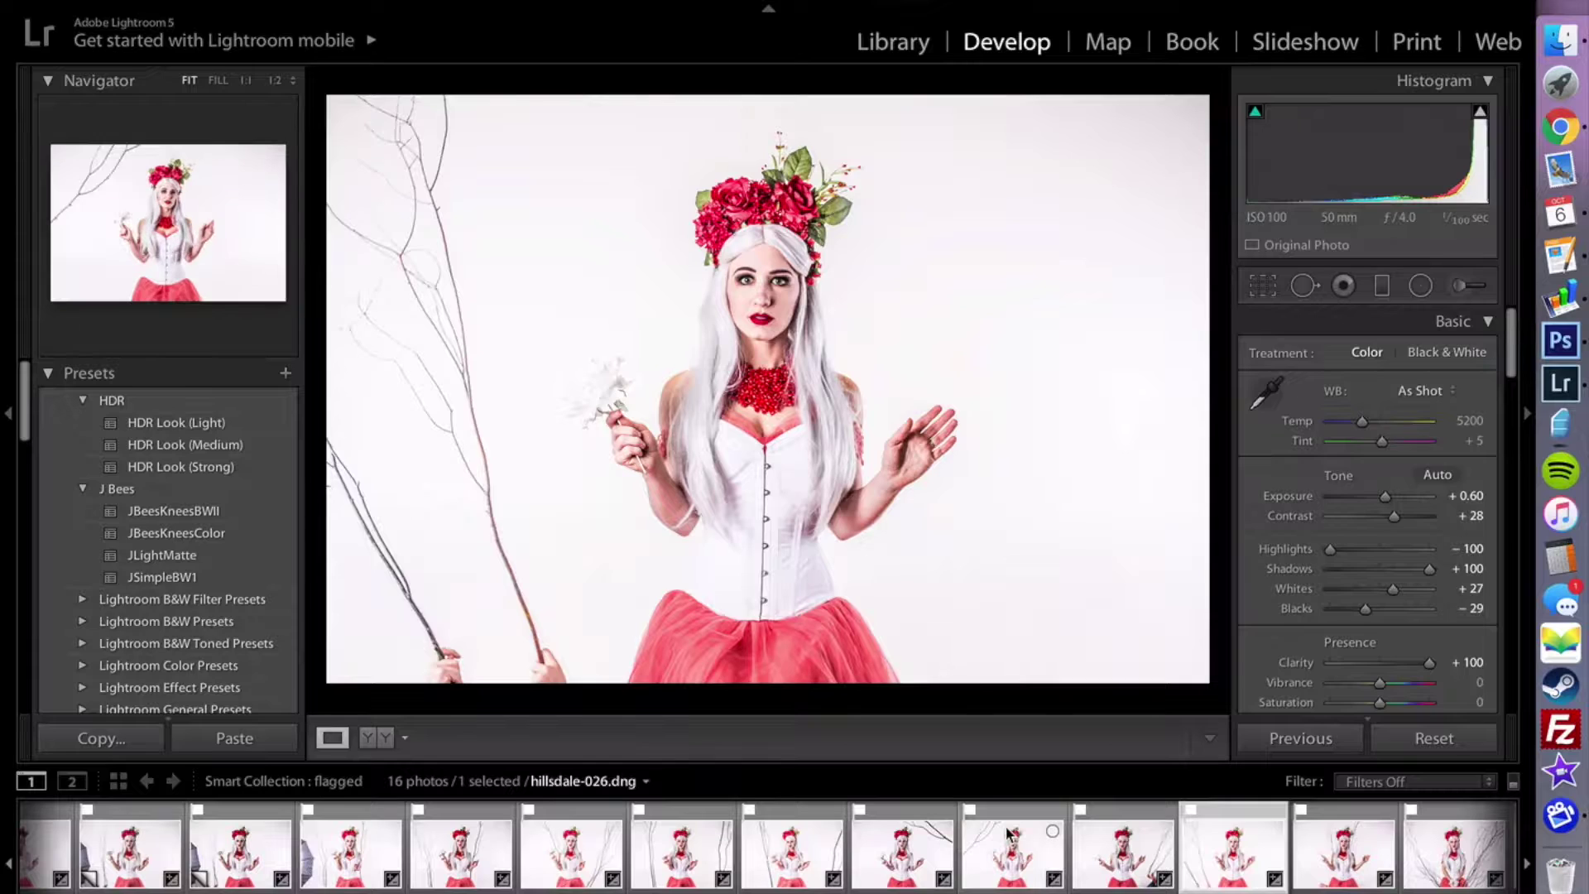
left_click(789, 822)
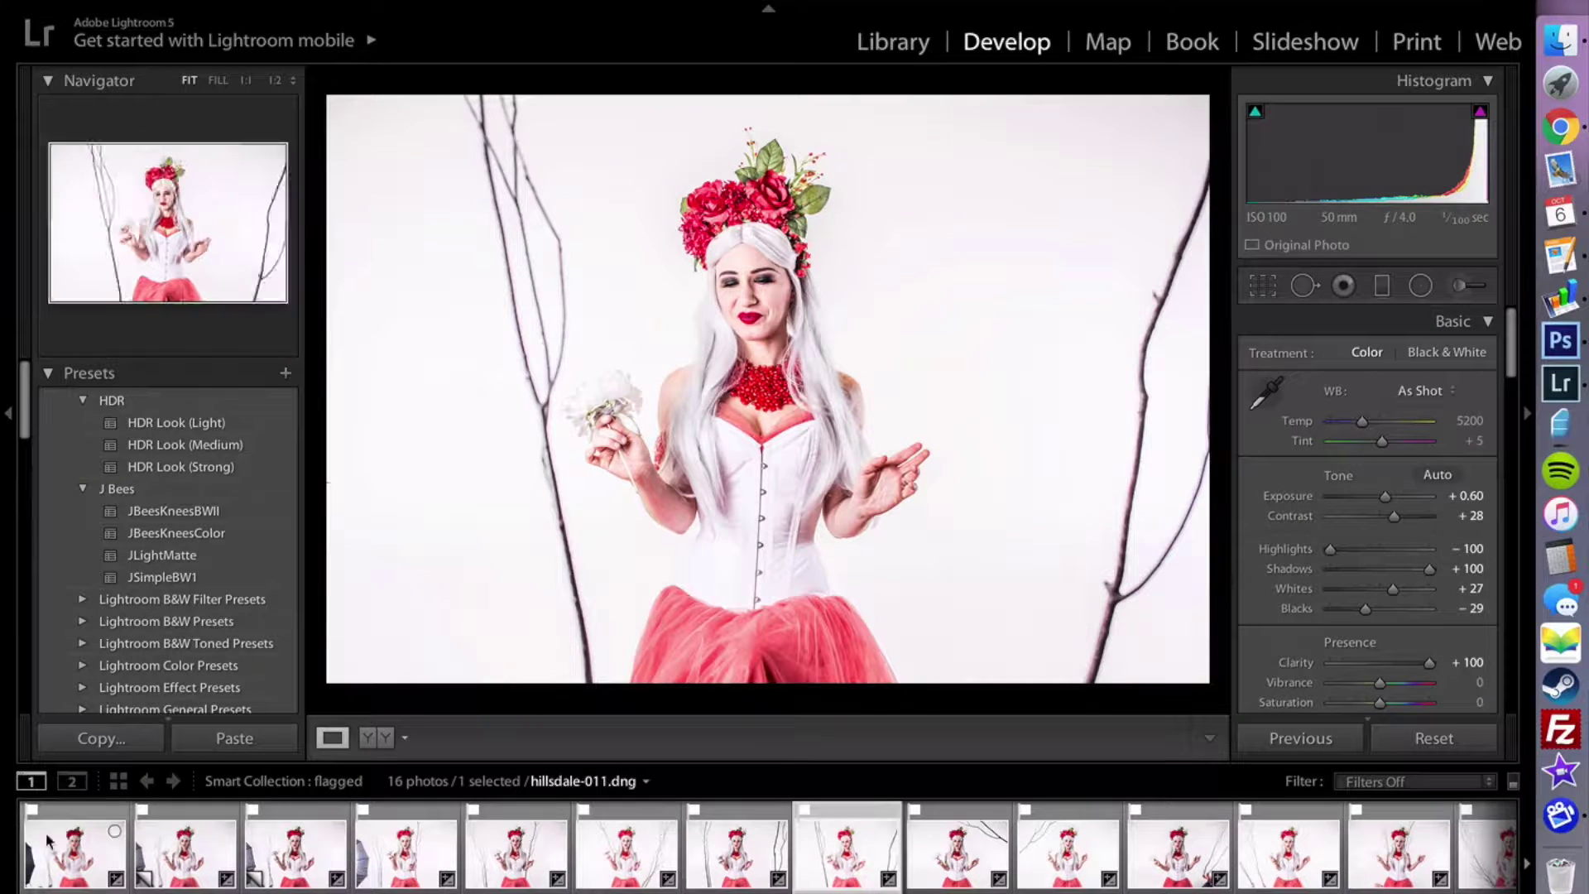
- Select all photos from the first hillsdale-011 through hillsdale-070 and open them as layers in one Photoshop document
left_click(81, 827)
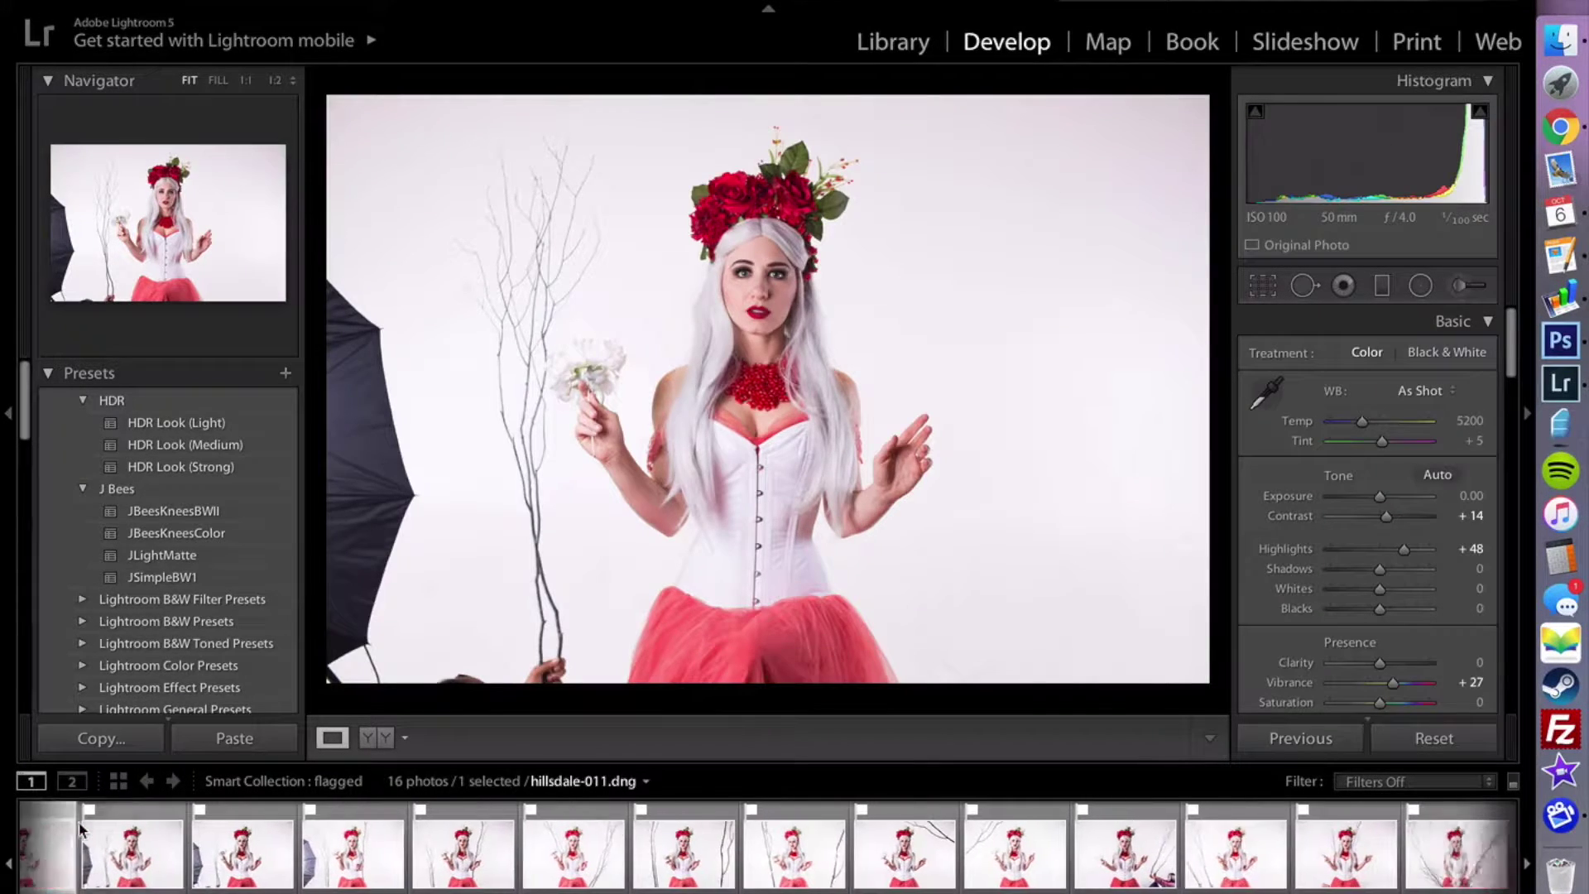
left_click(1361, 827, "shift")
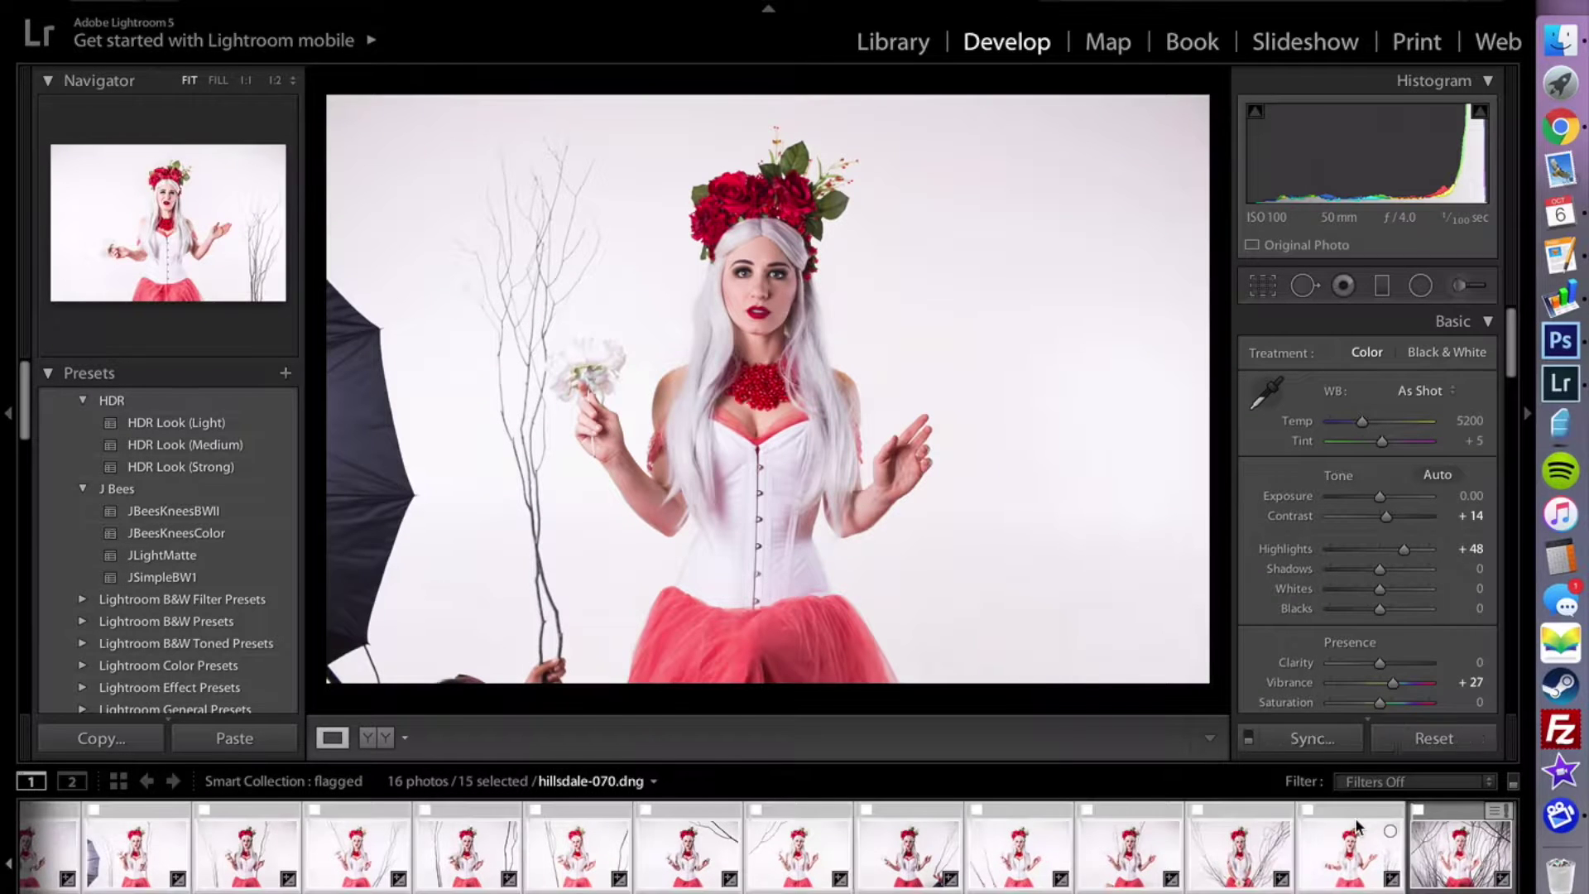
right_click(80, 811)
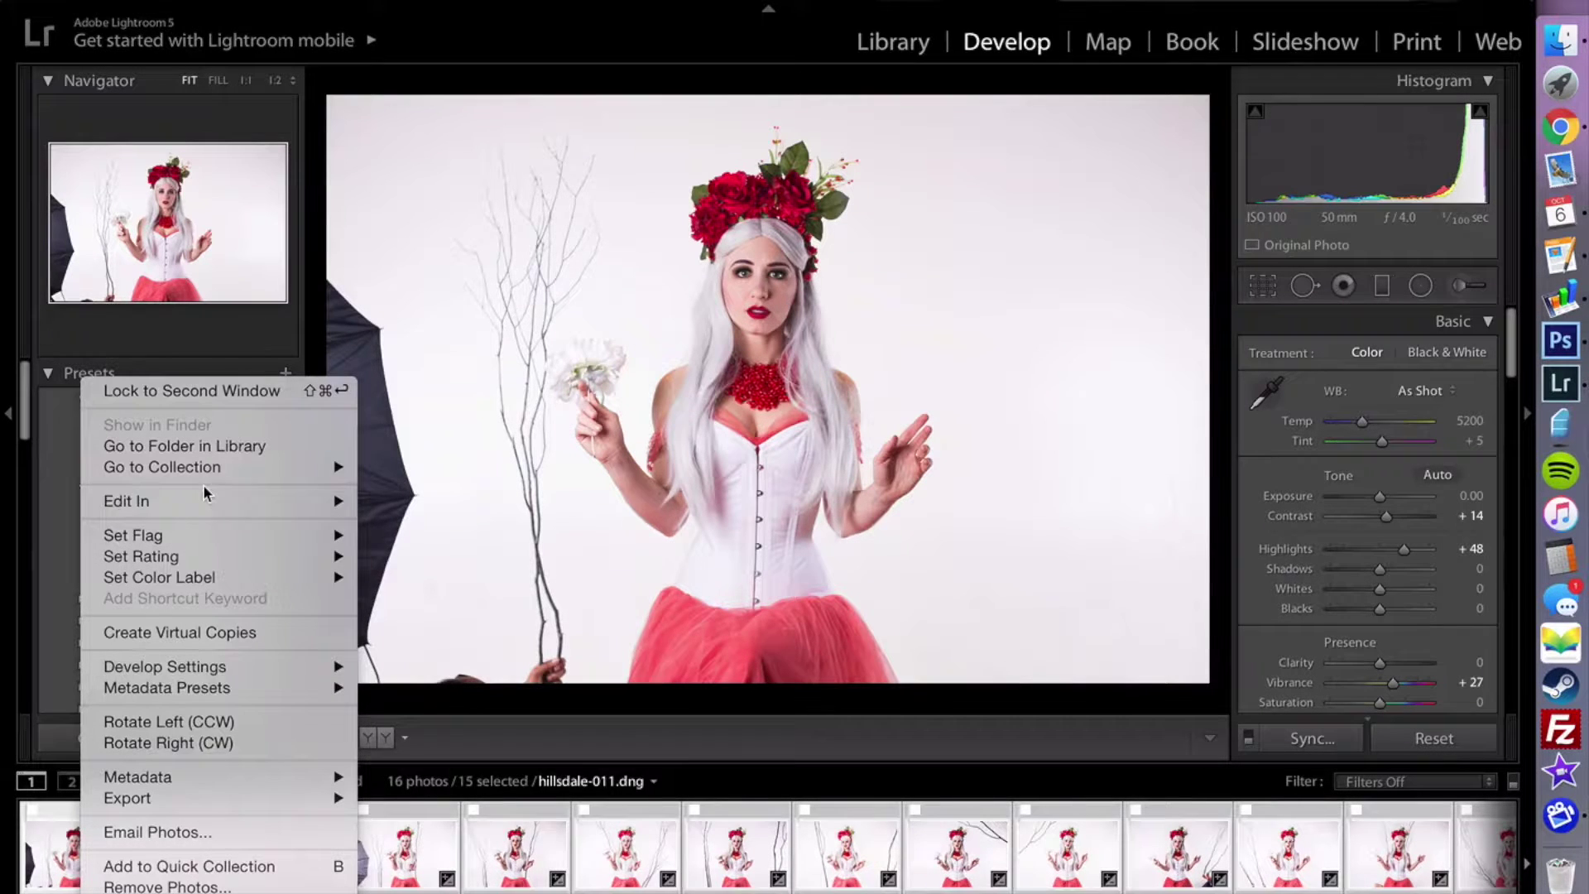
mouse_move(205, 503)
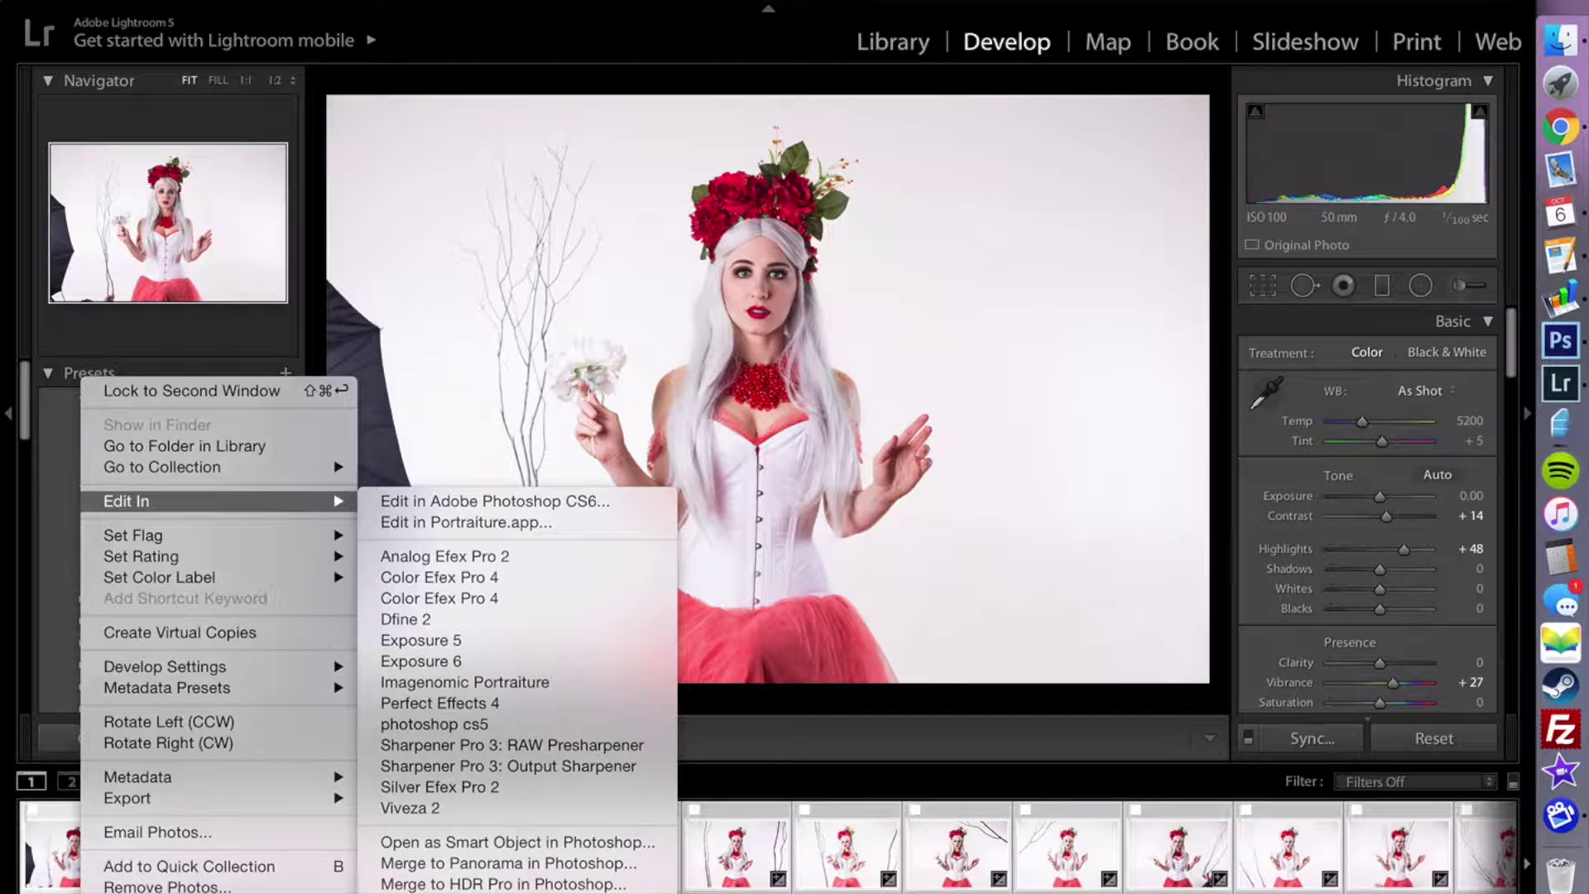
key("Escape")
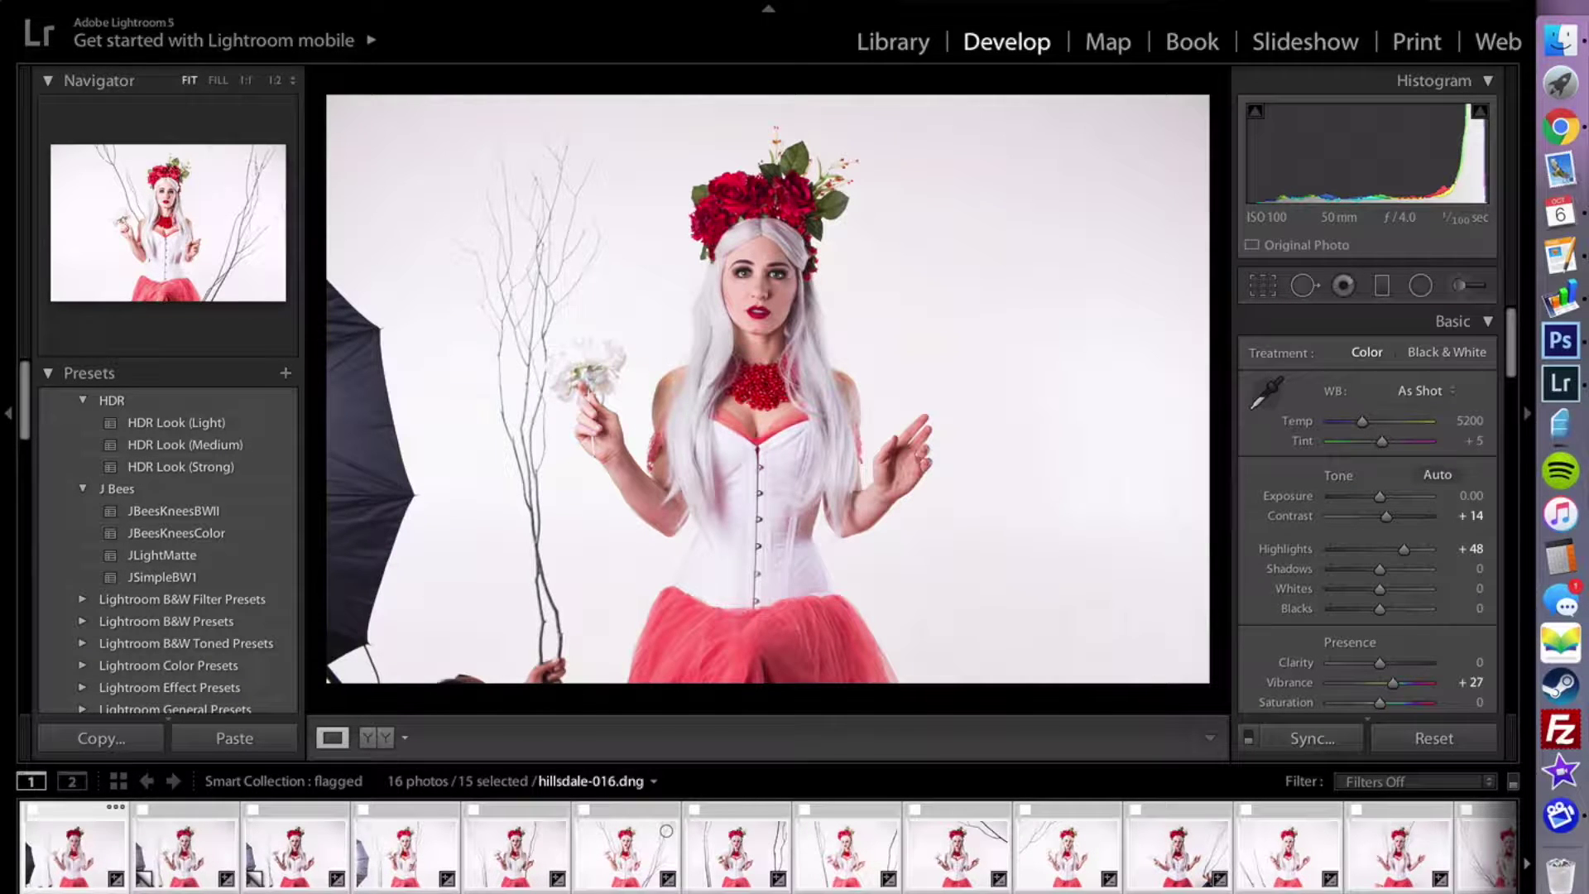
- Switch to Photoshop and rename the top hillsdale-011.dng layer as skin and the one below it as clothes
key("super+Tab")
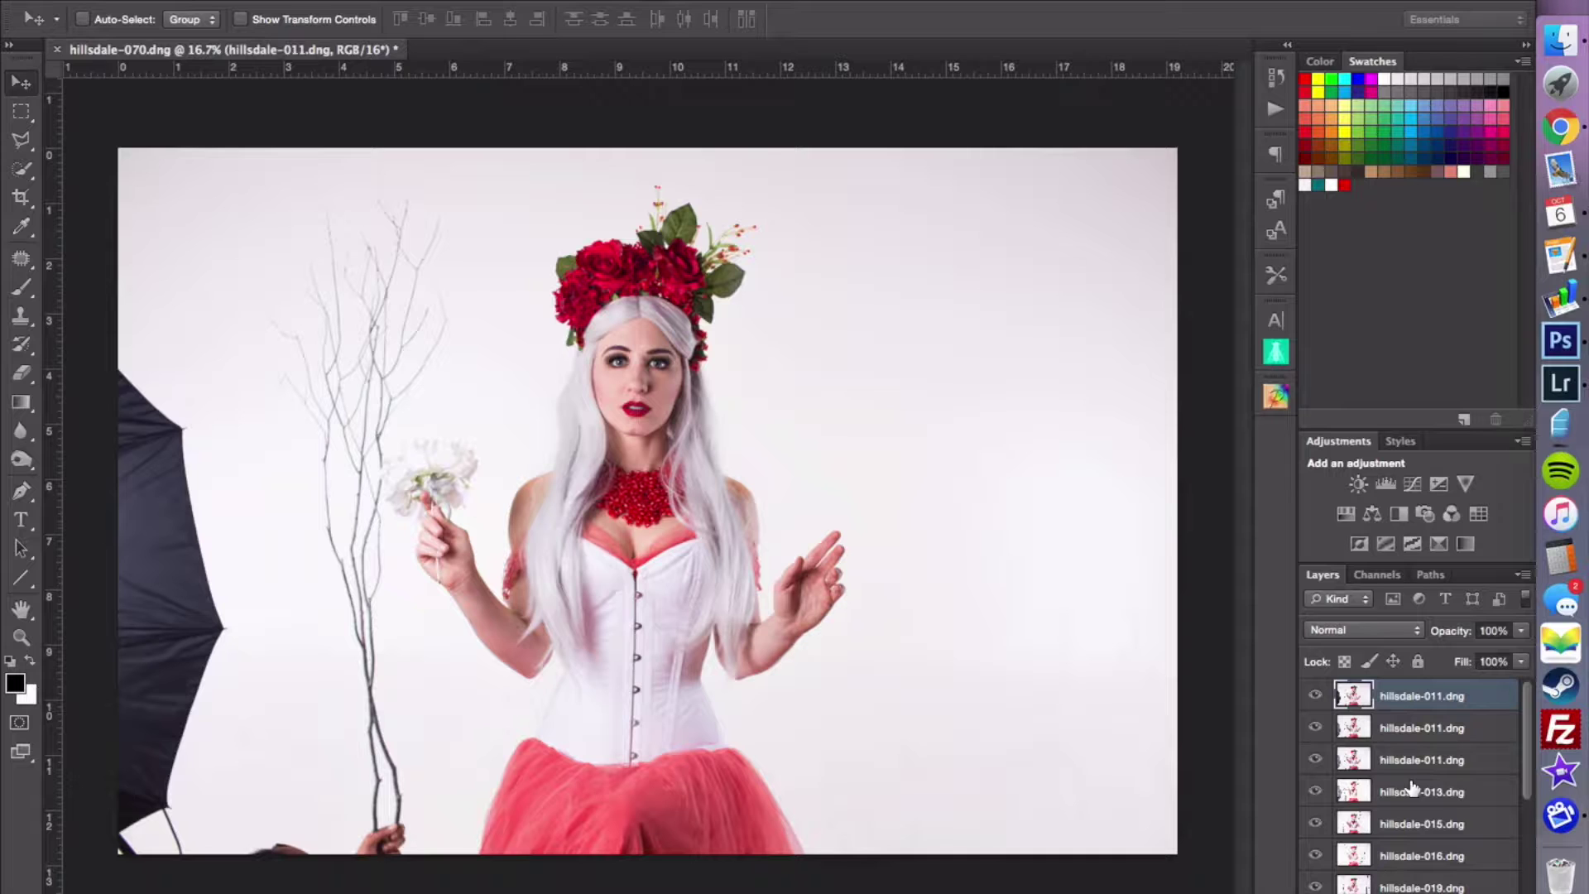
left_click(1316, 696)
left_click(1315, 696)
double_click(1442, 696)
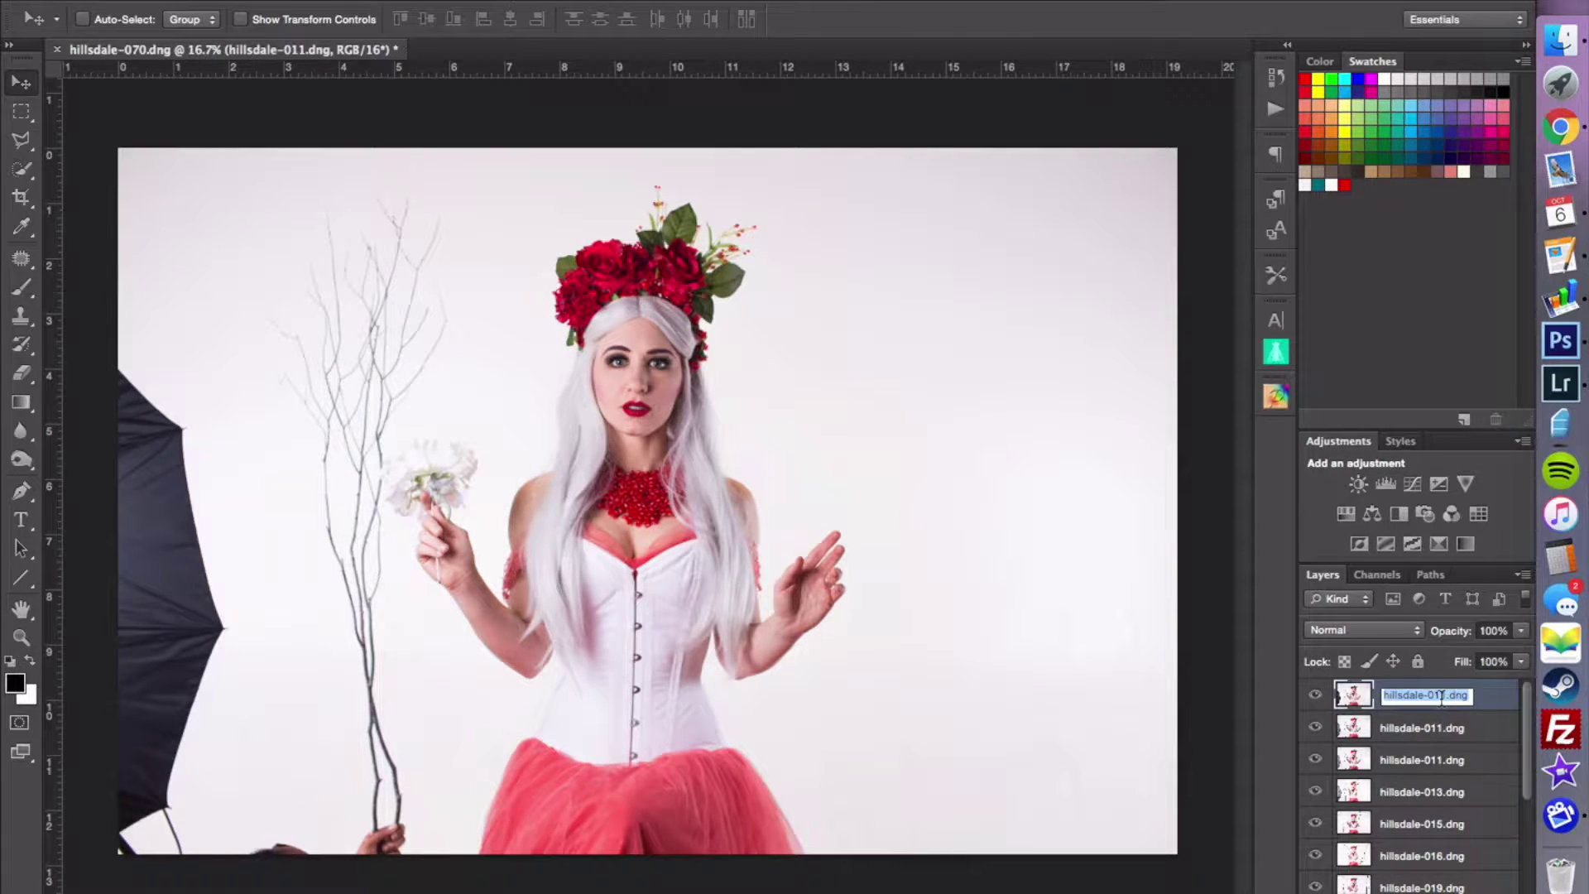
type("skin")
key("Return")
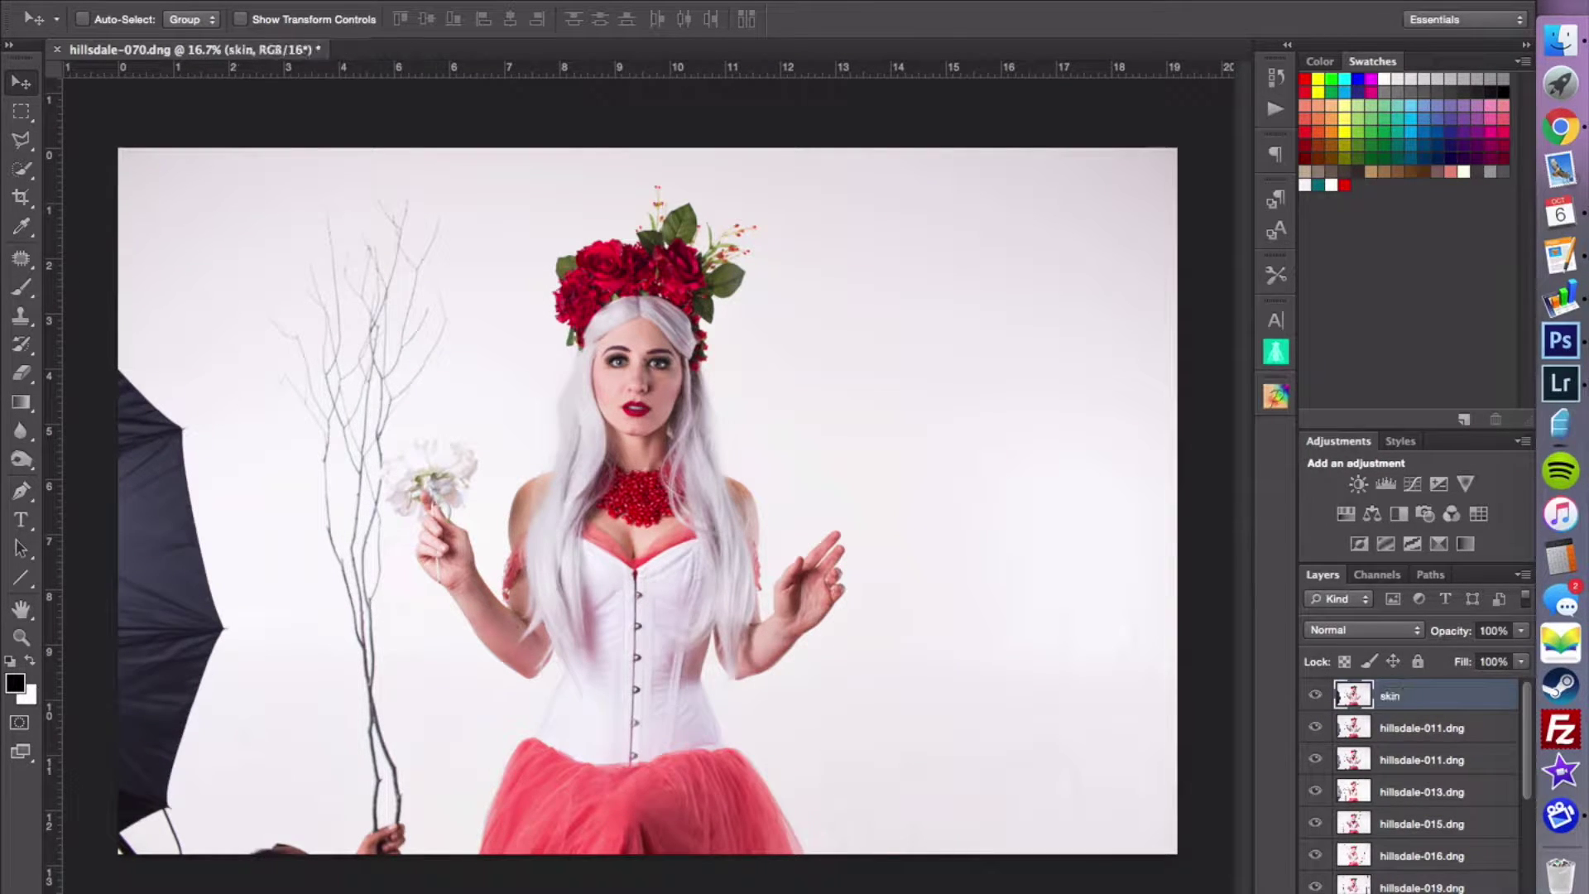
double_click(1408, 731)
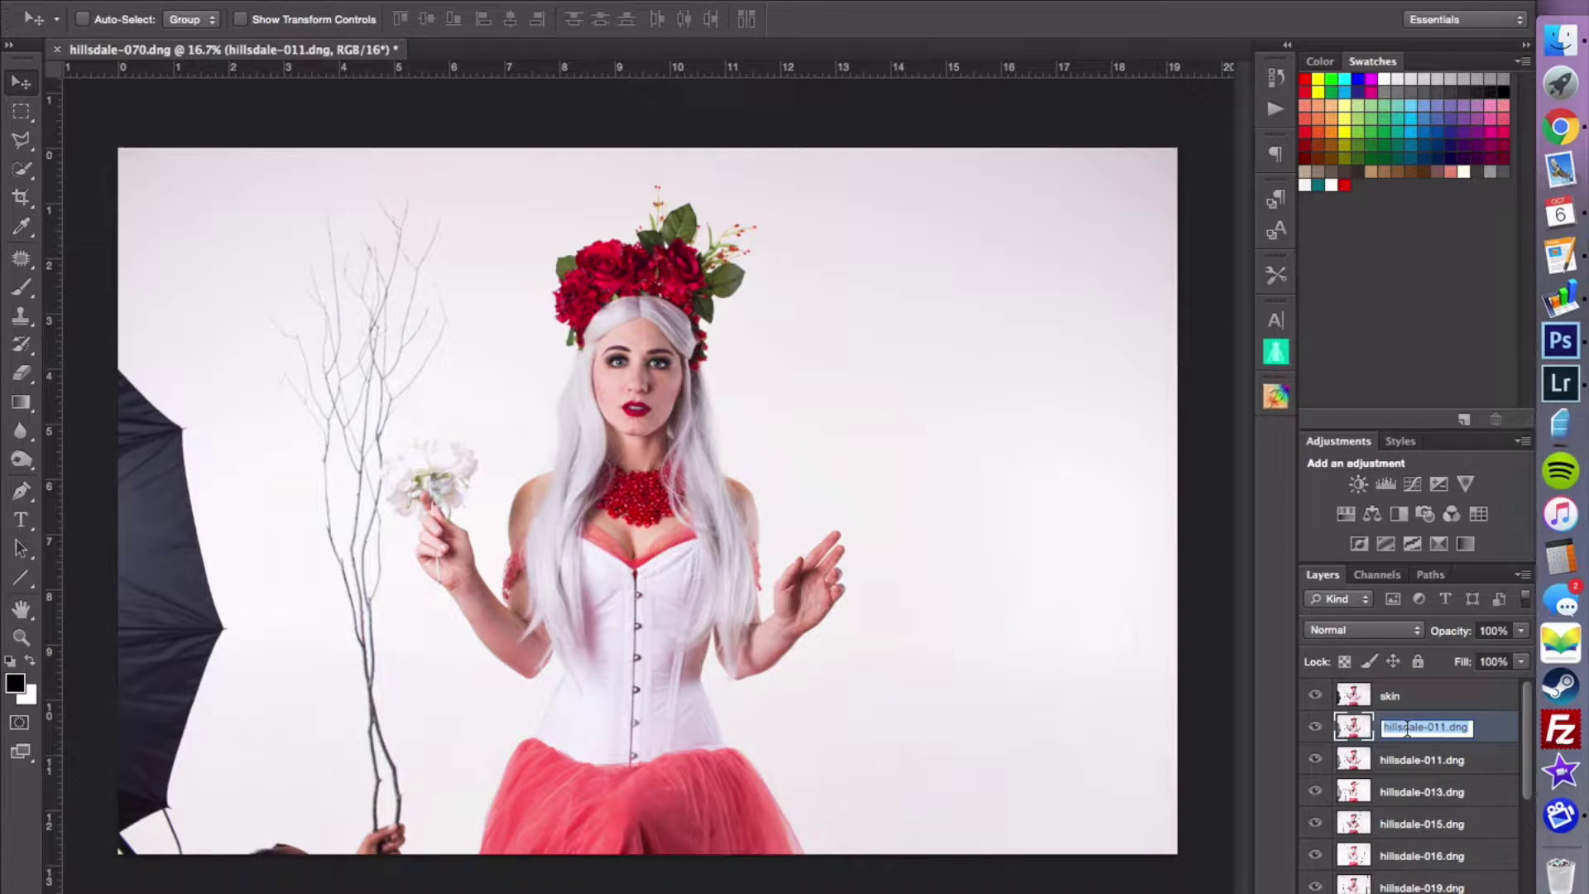
type("clothes")
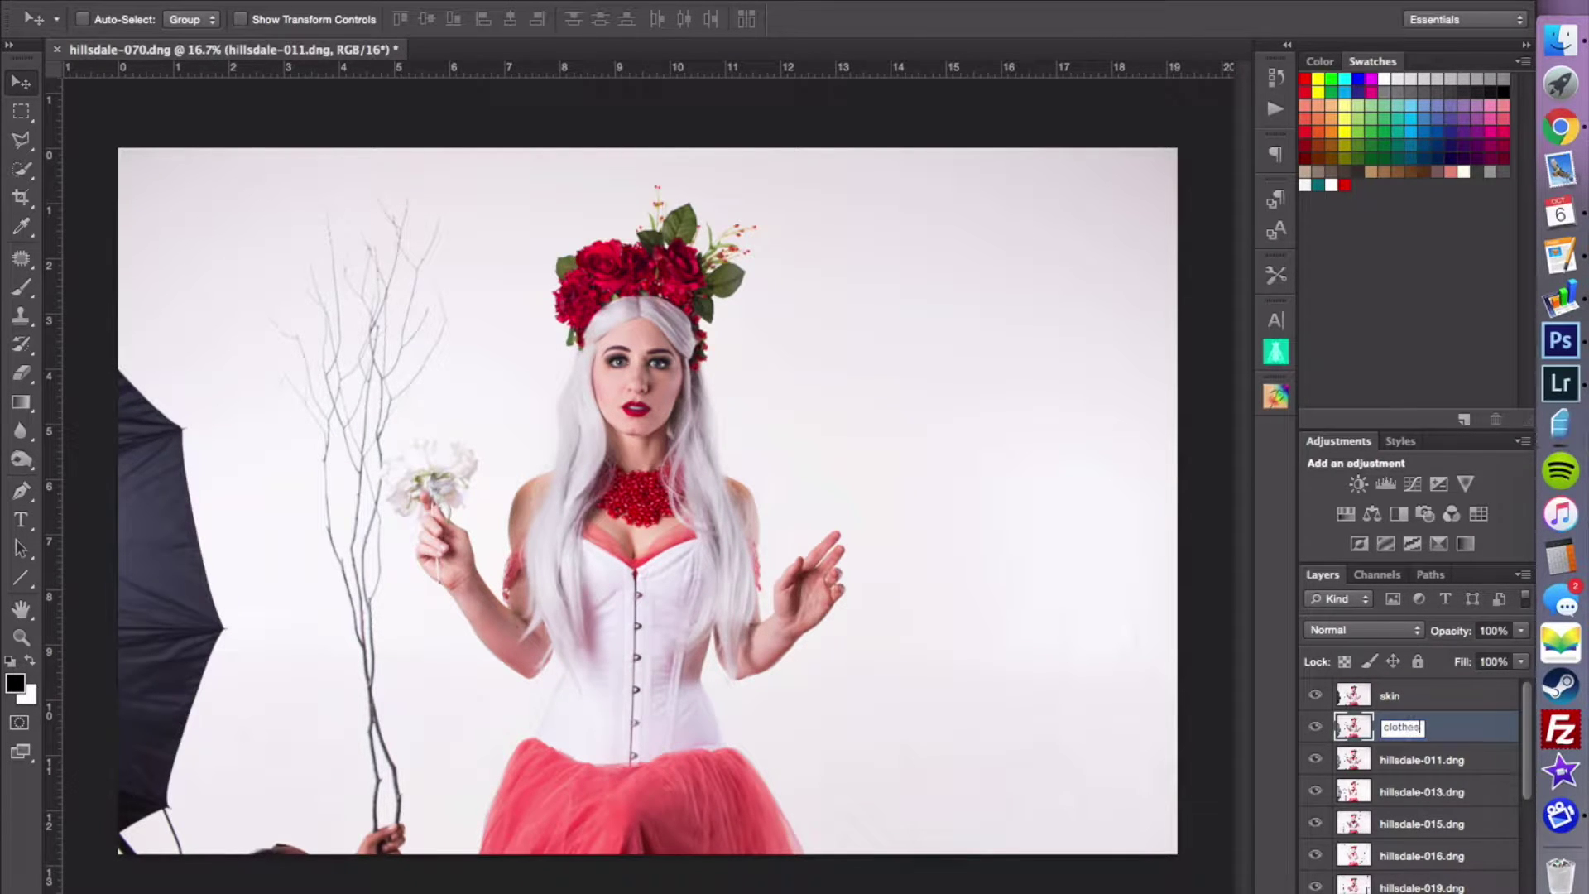
key("Return")
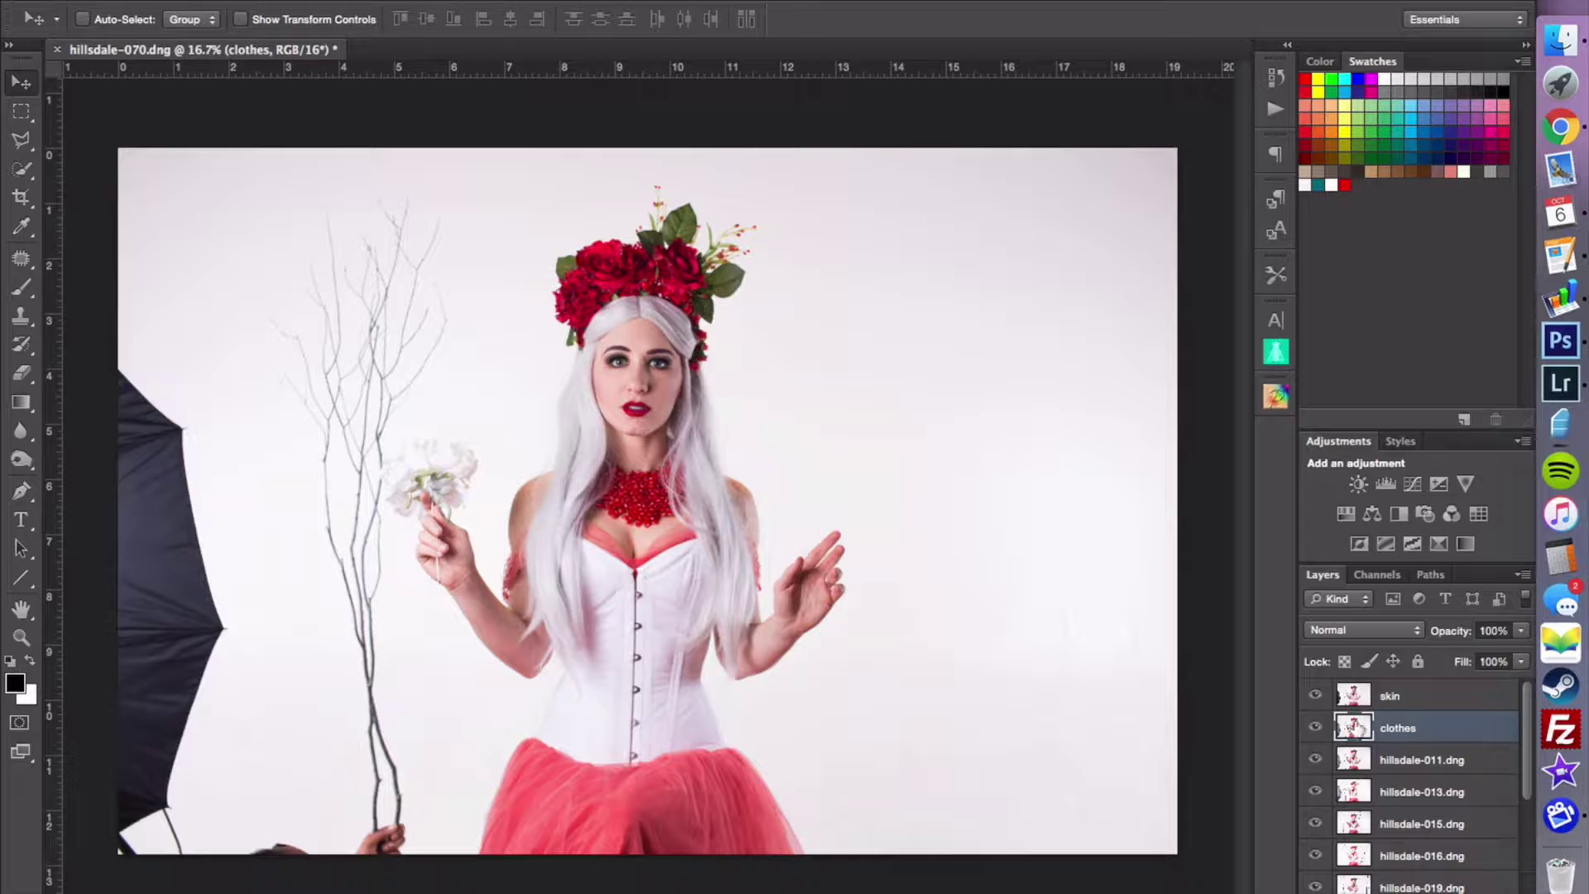
left_click(1451, 761)
right_click(1451, 762)
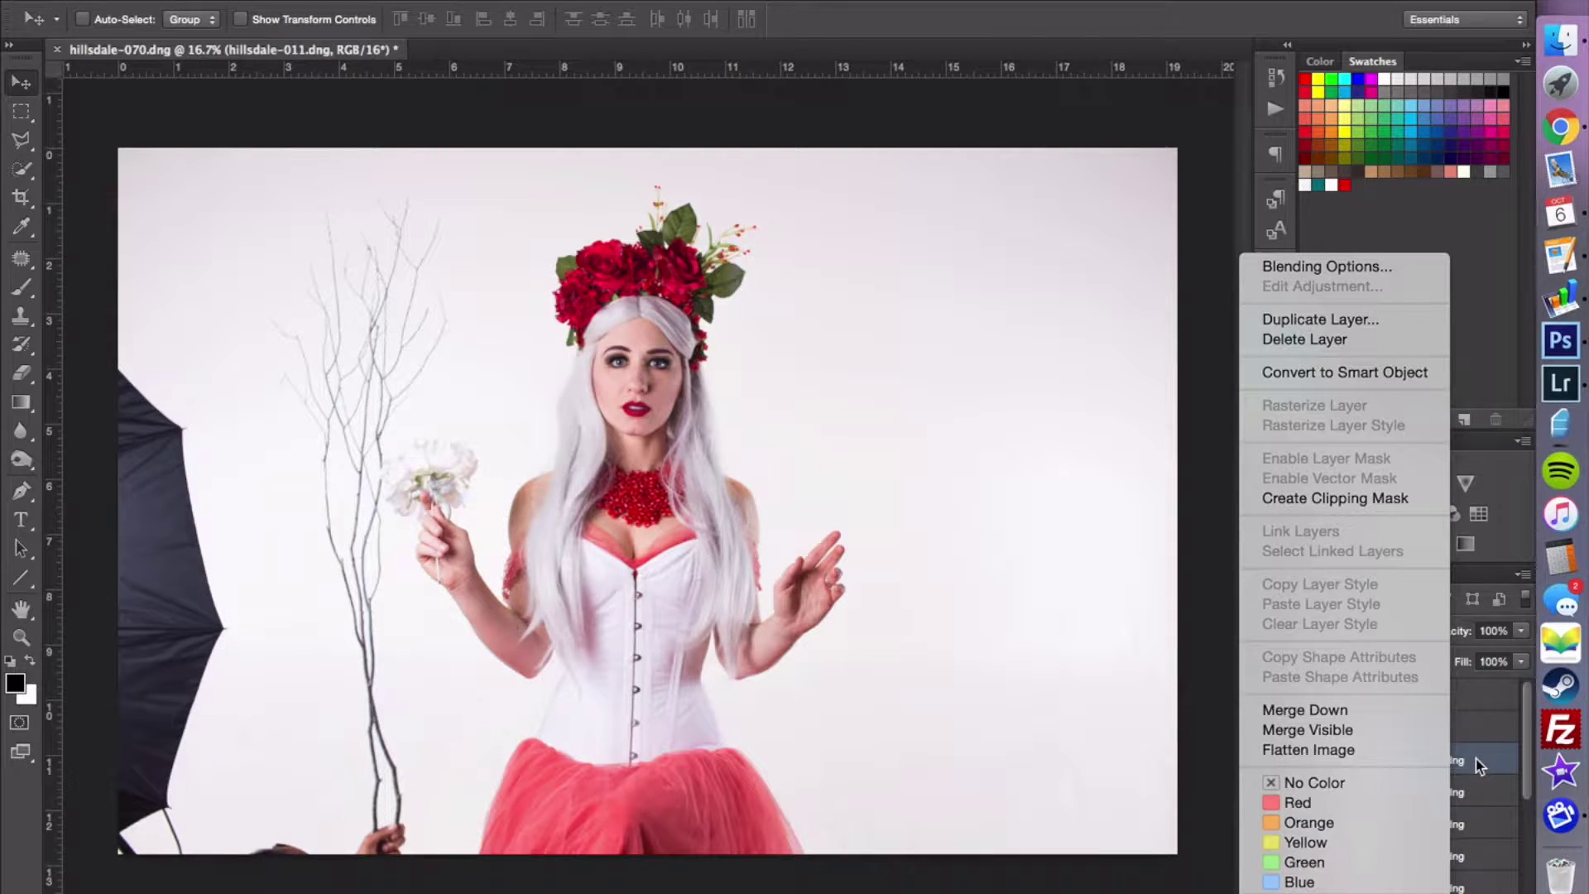
key("Escape")
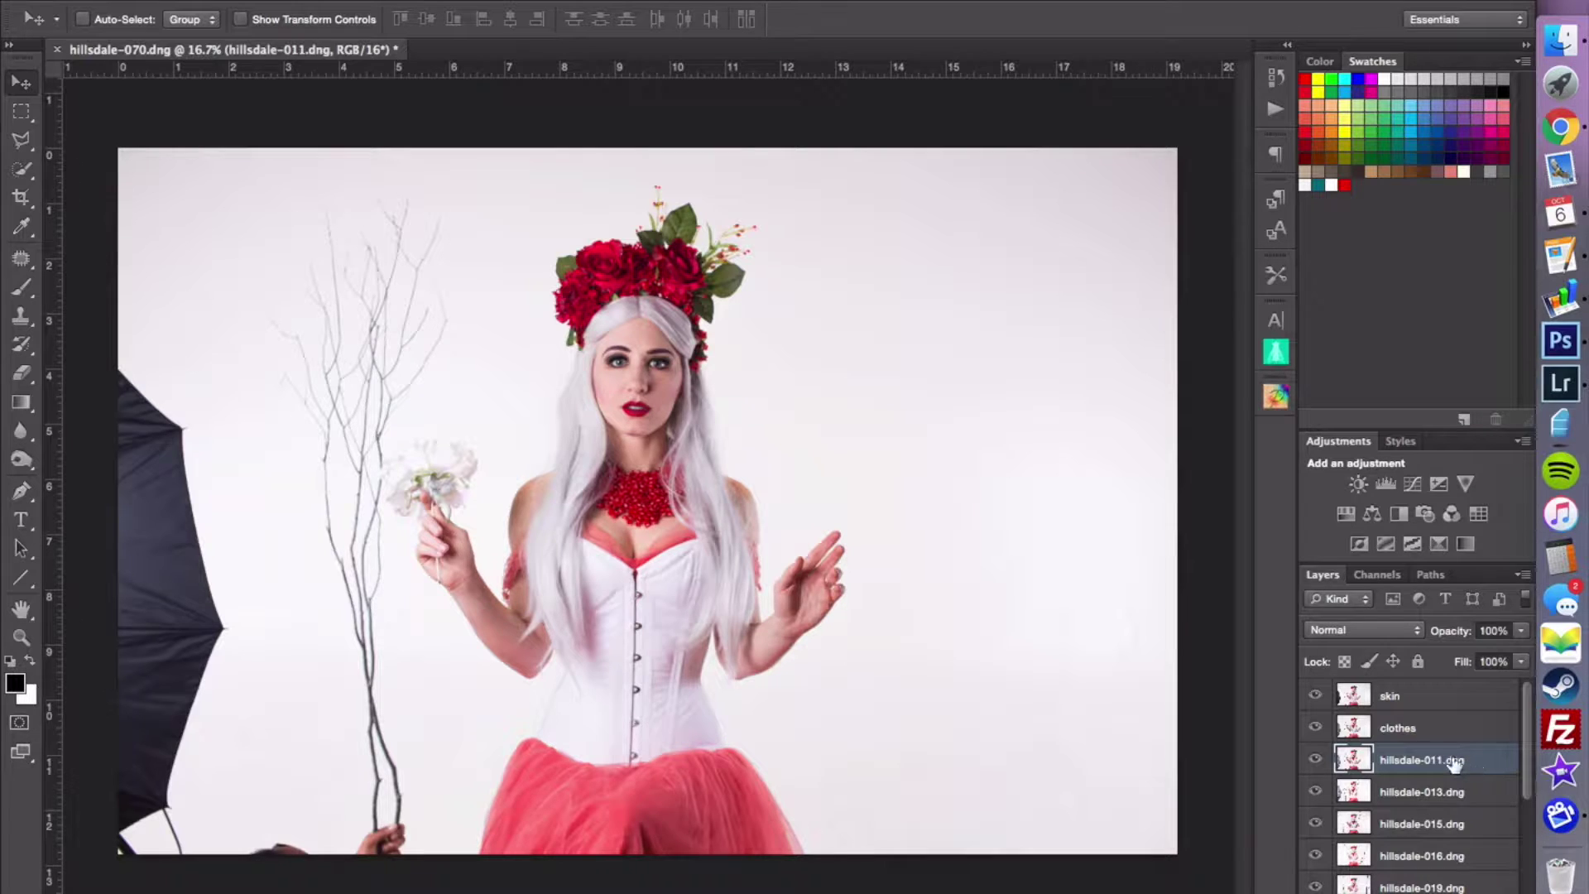
double_click(1454, 762)
key("Escape")
- Create a new layer group and move the skin and clothes layers into it
key("super+g")
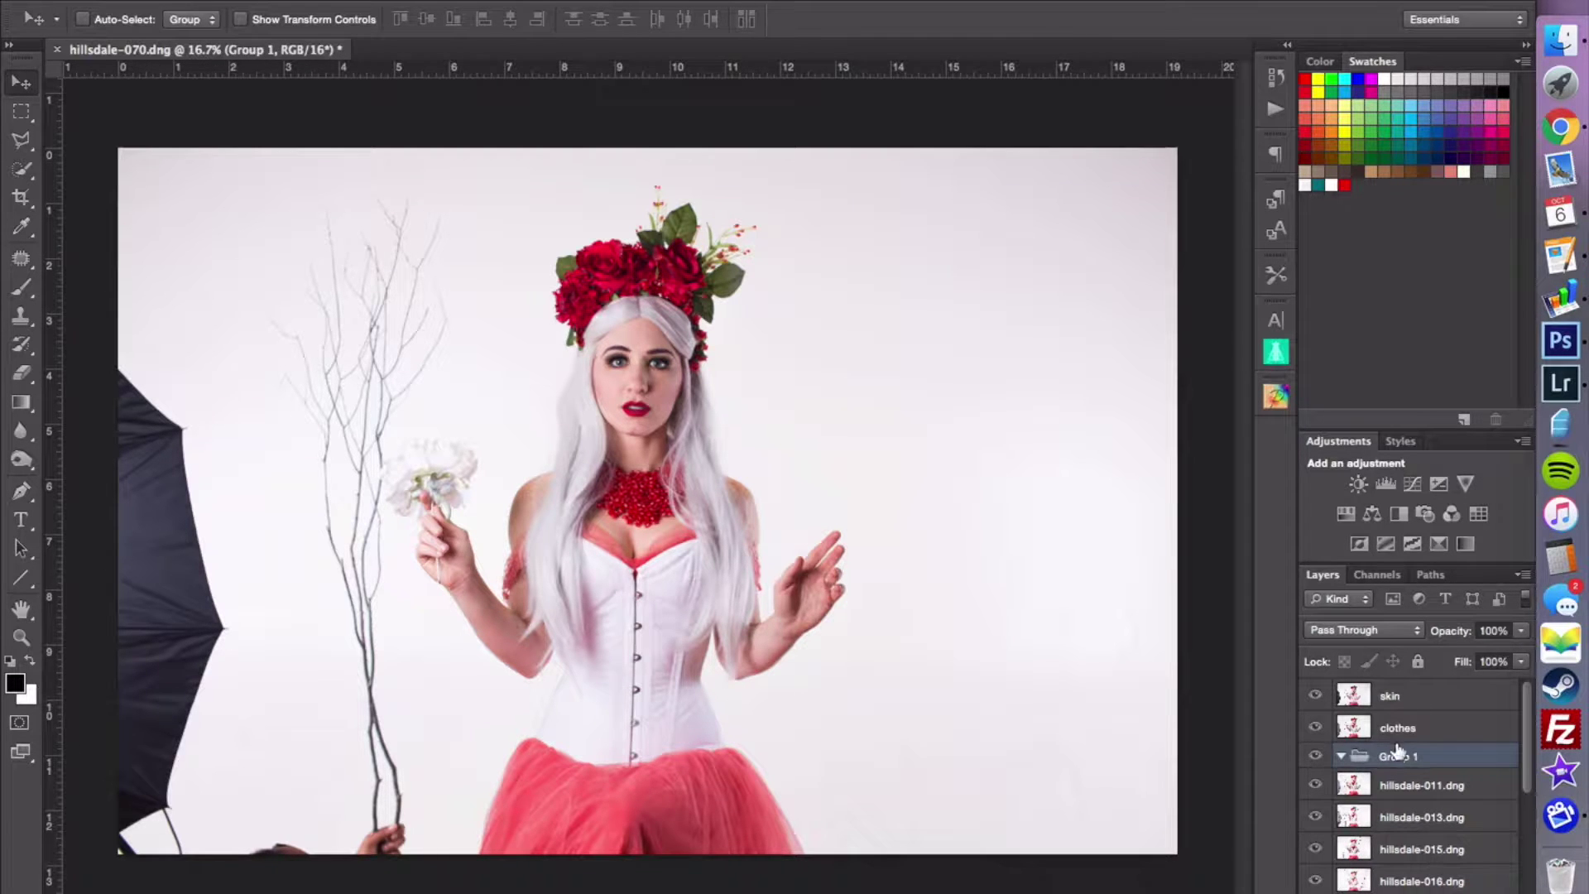
left_click(1398, 700)
left_click(1406, 729, "shift")
left_click_drag(1426, 728, 1406, 756)
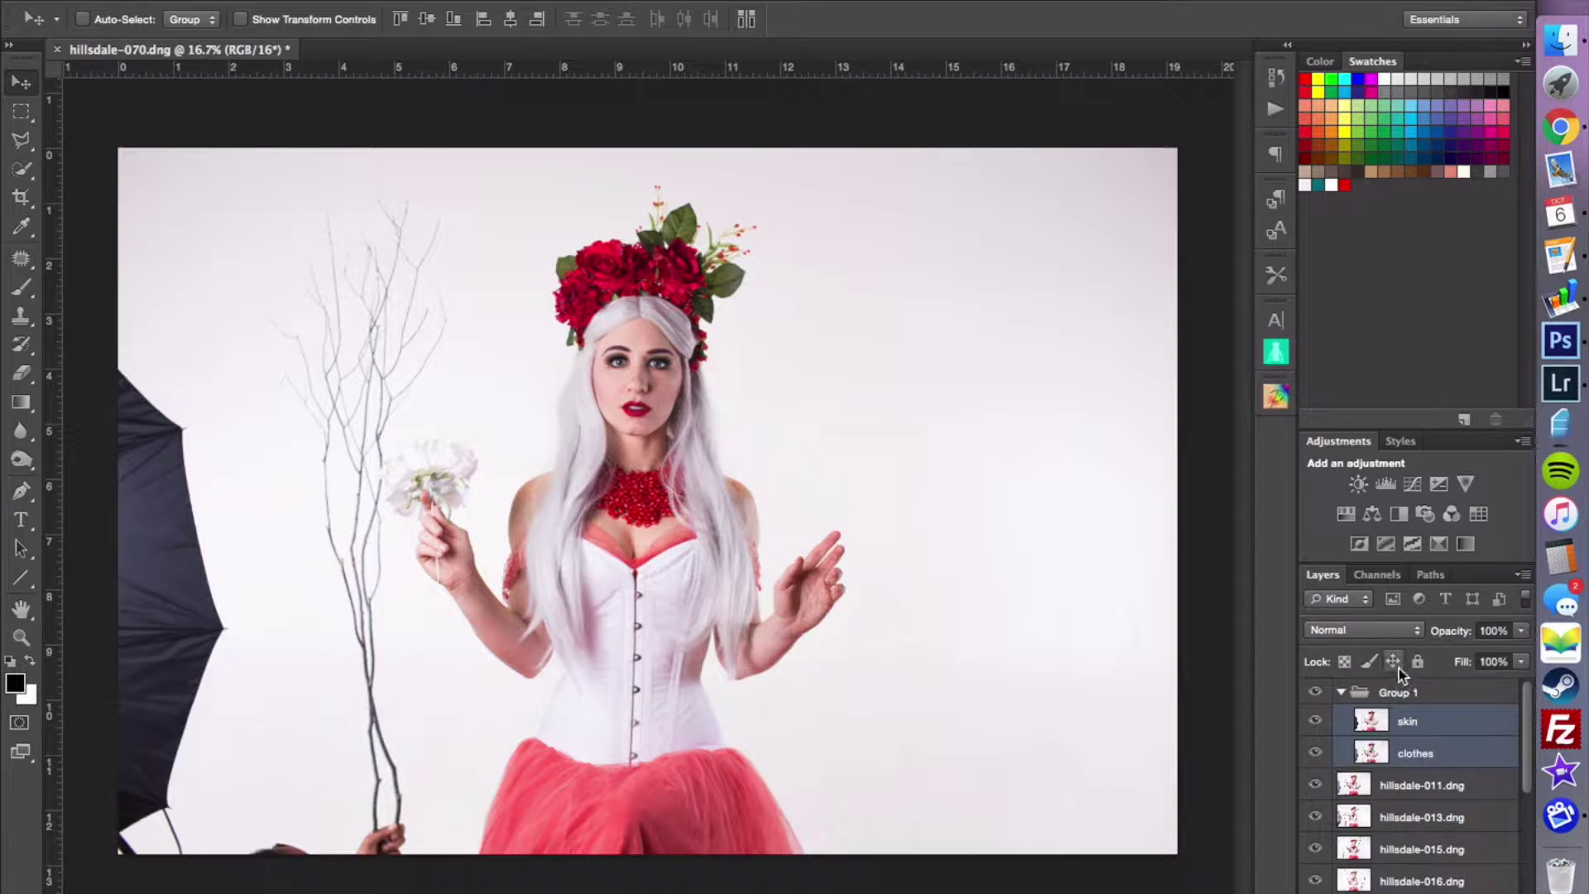
- Rename the new layer group with the model's first name
double_click(1398, 693)
type("kat")
key("Return")
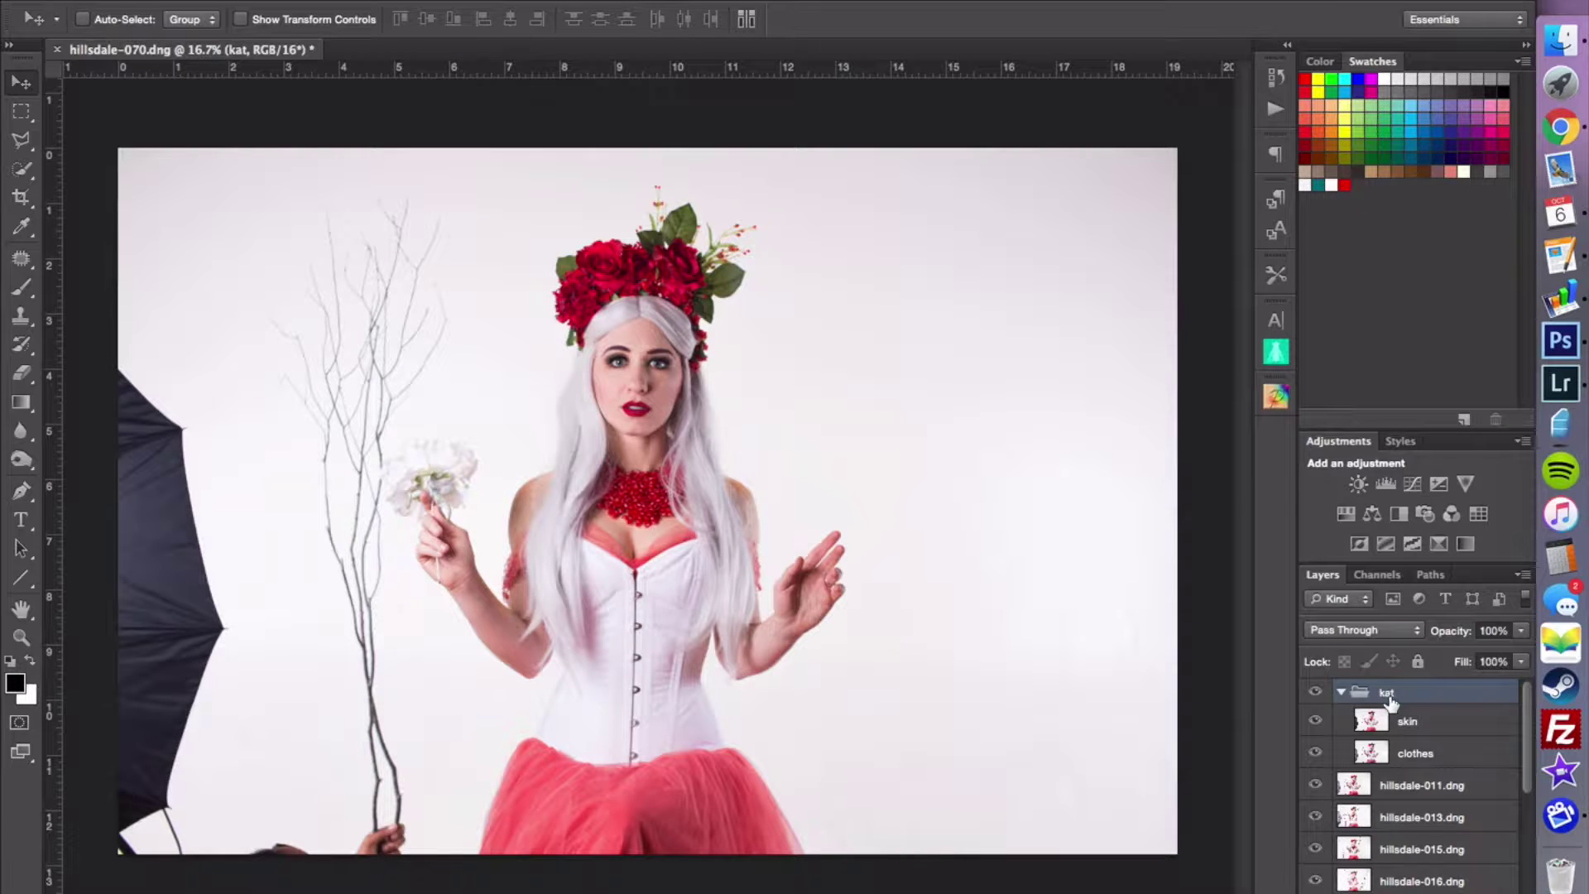
- Hide all layers other than the model's group and expand the group to show its contents
left_click(1341, 693)
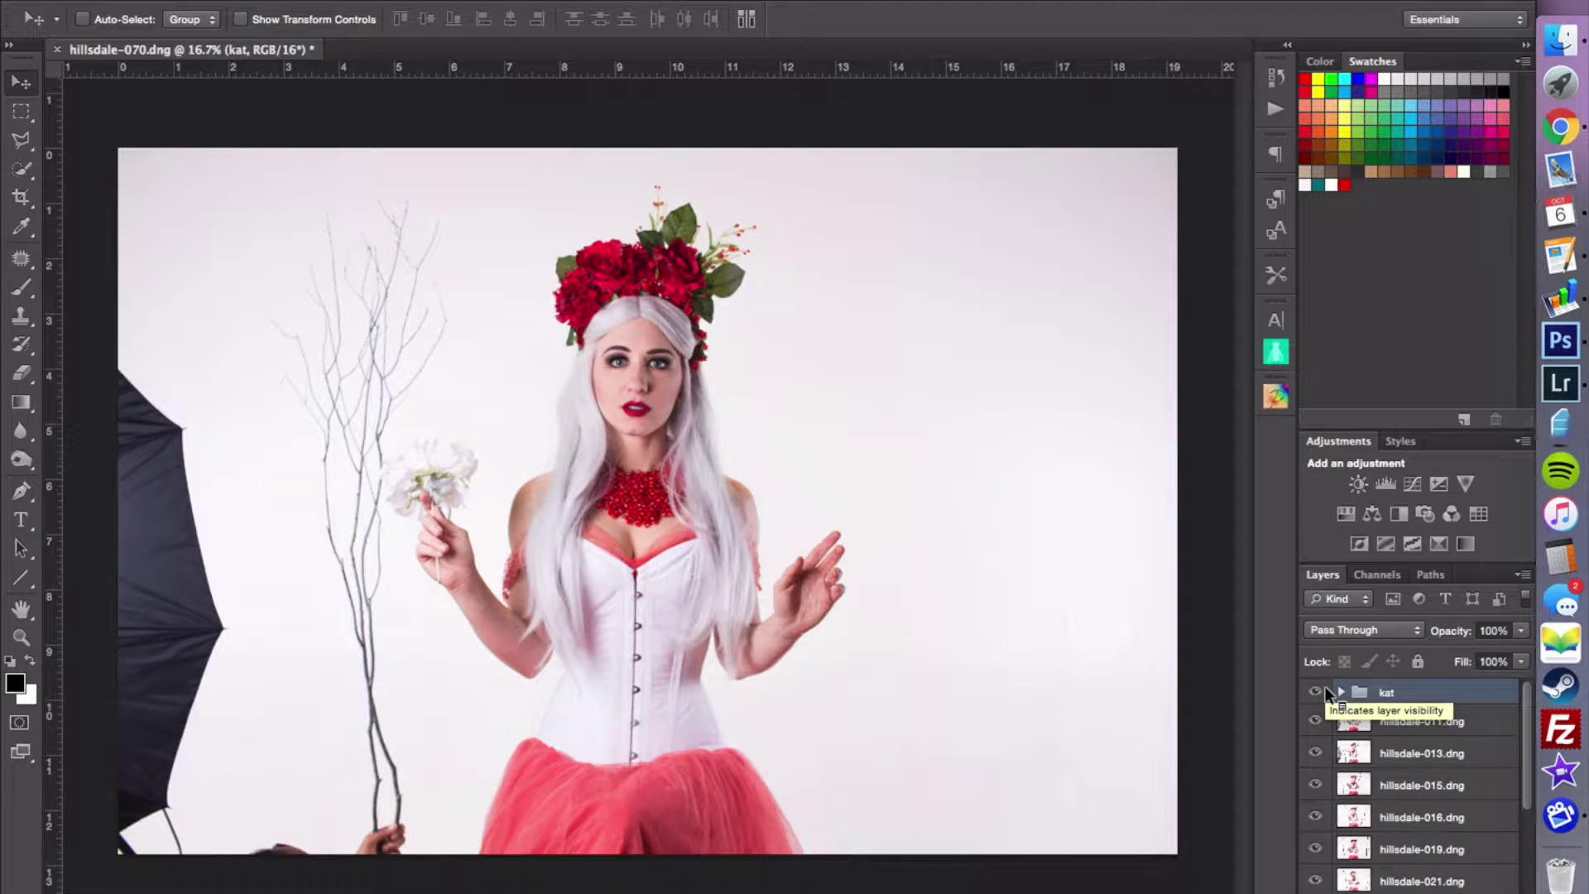
right_click(1325, 693)
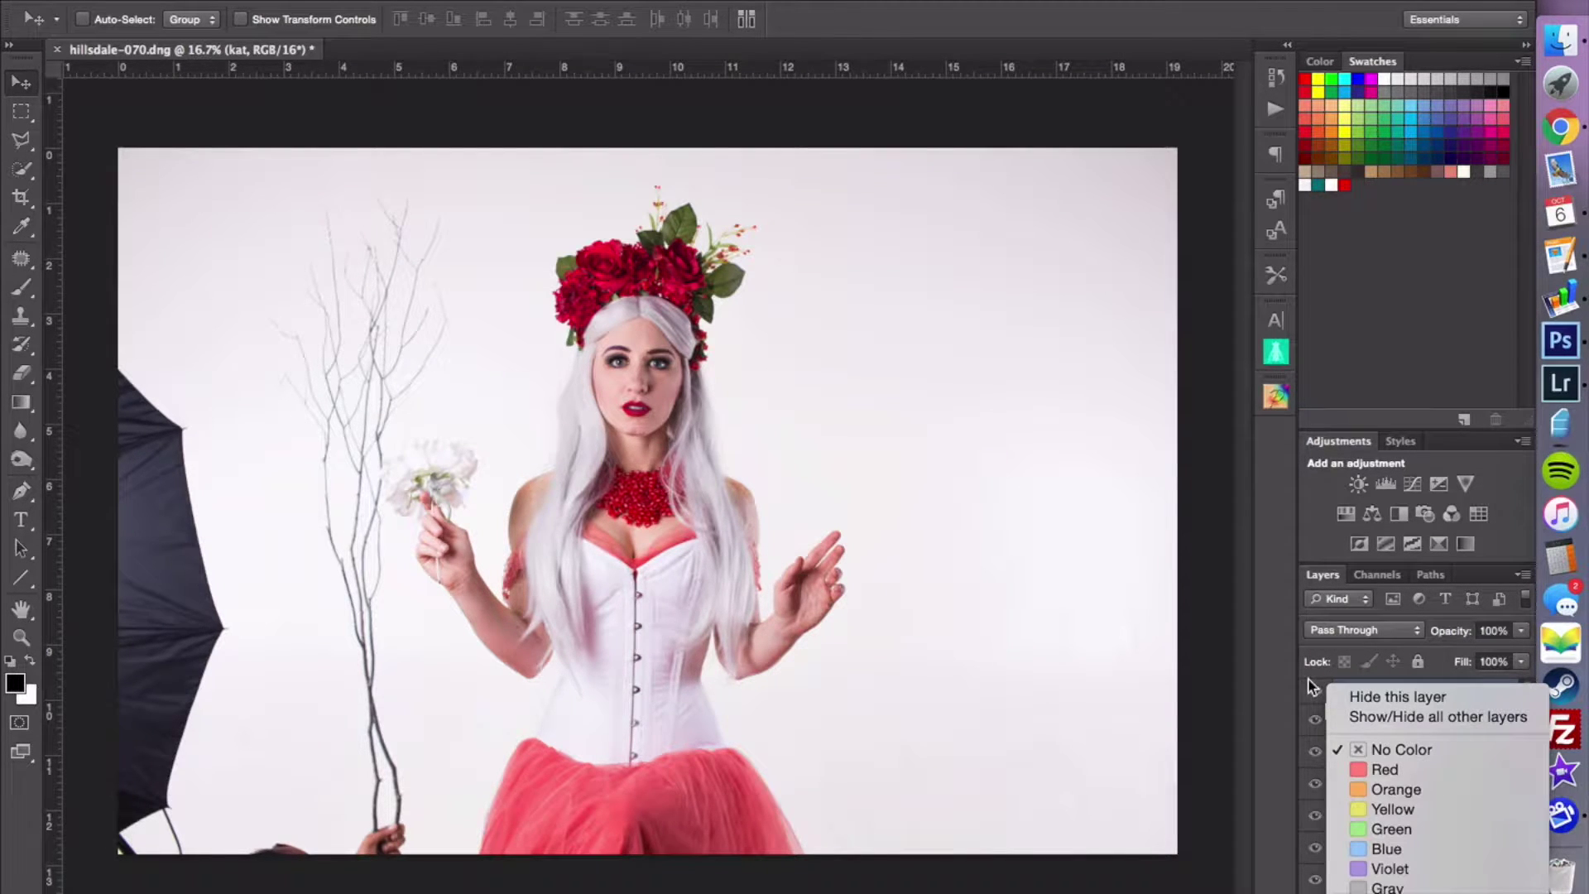
left_click(1417, 719)
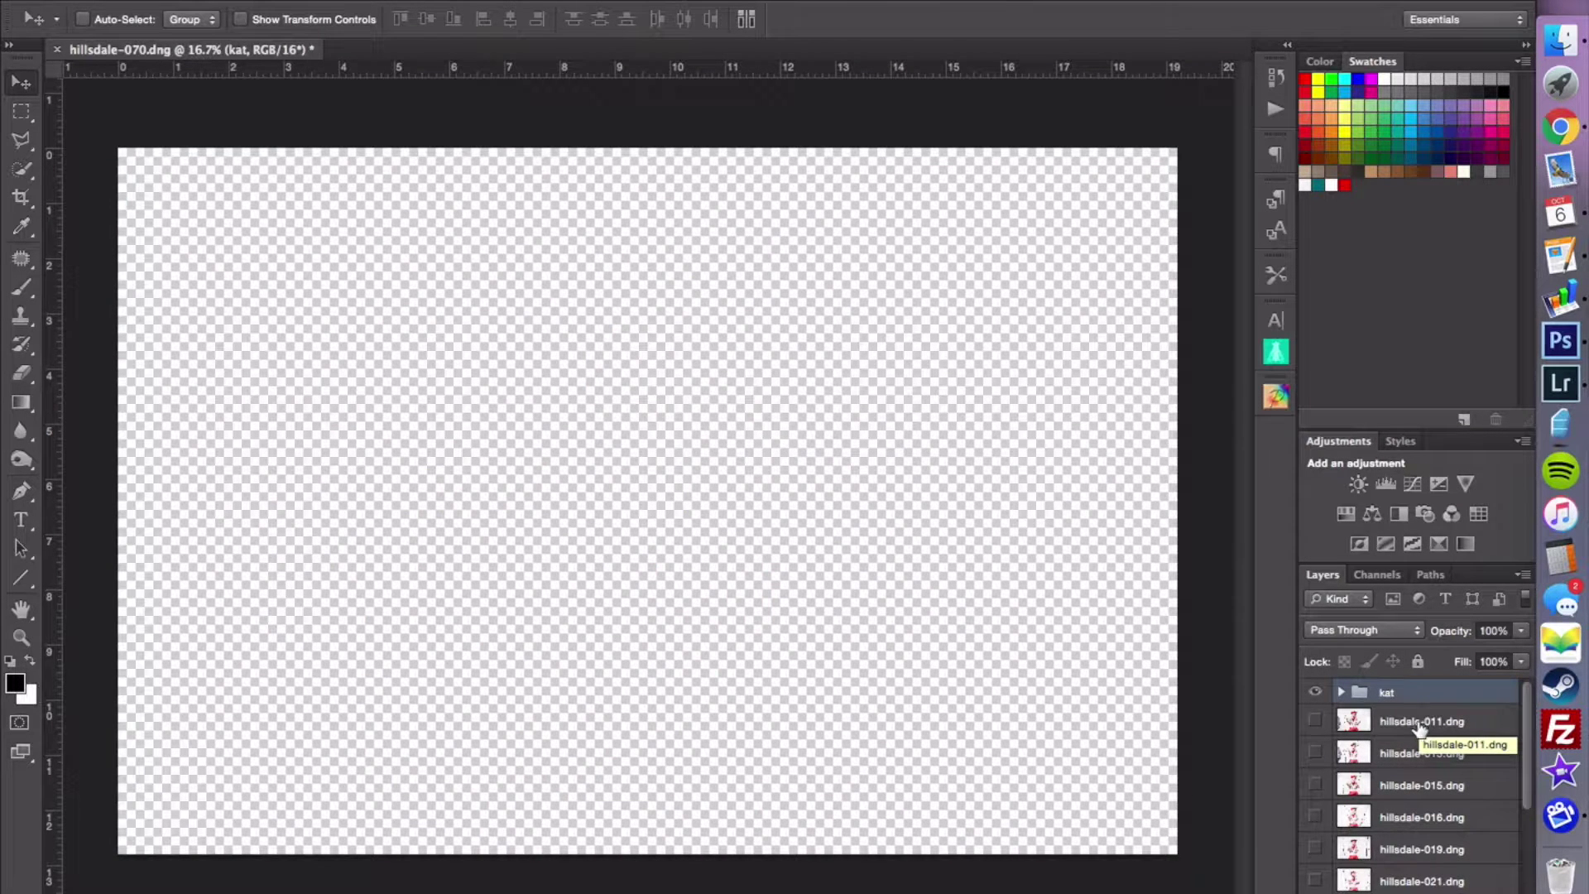
left_click(1340, 692)
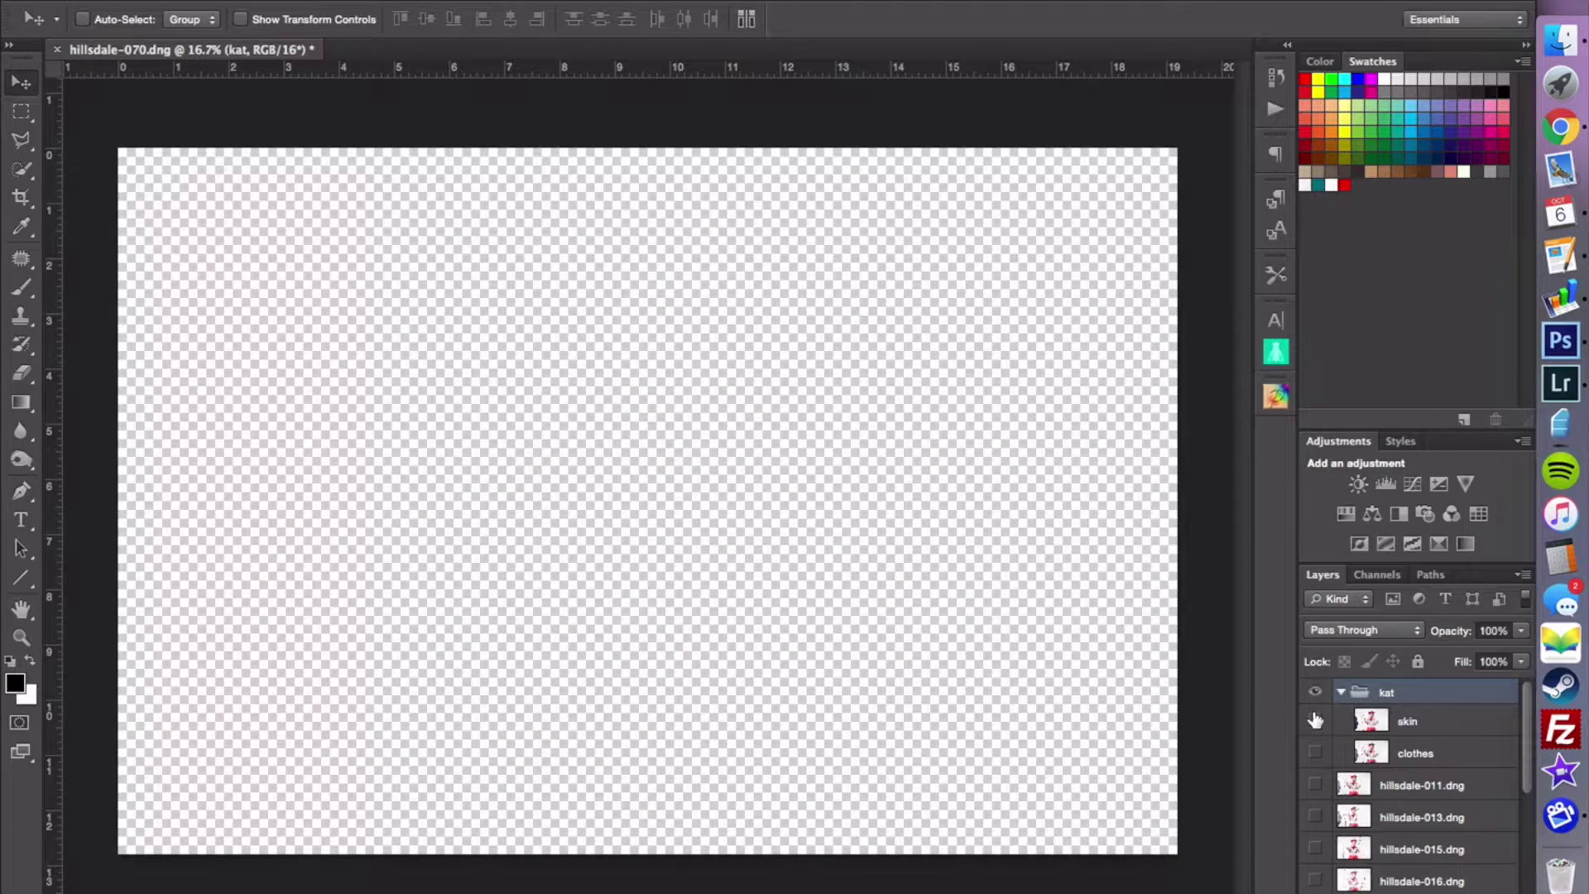
- Make the skin layer visible with the clothes layer hidden, and add a white layer mask to skin
left_click_drag(1315, 720, 1315, 752)
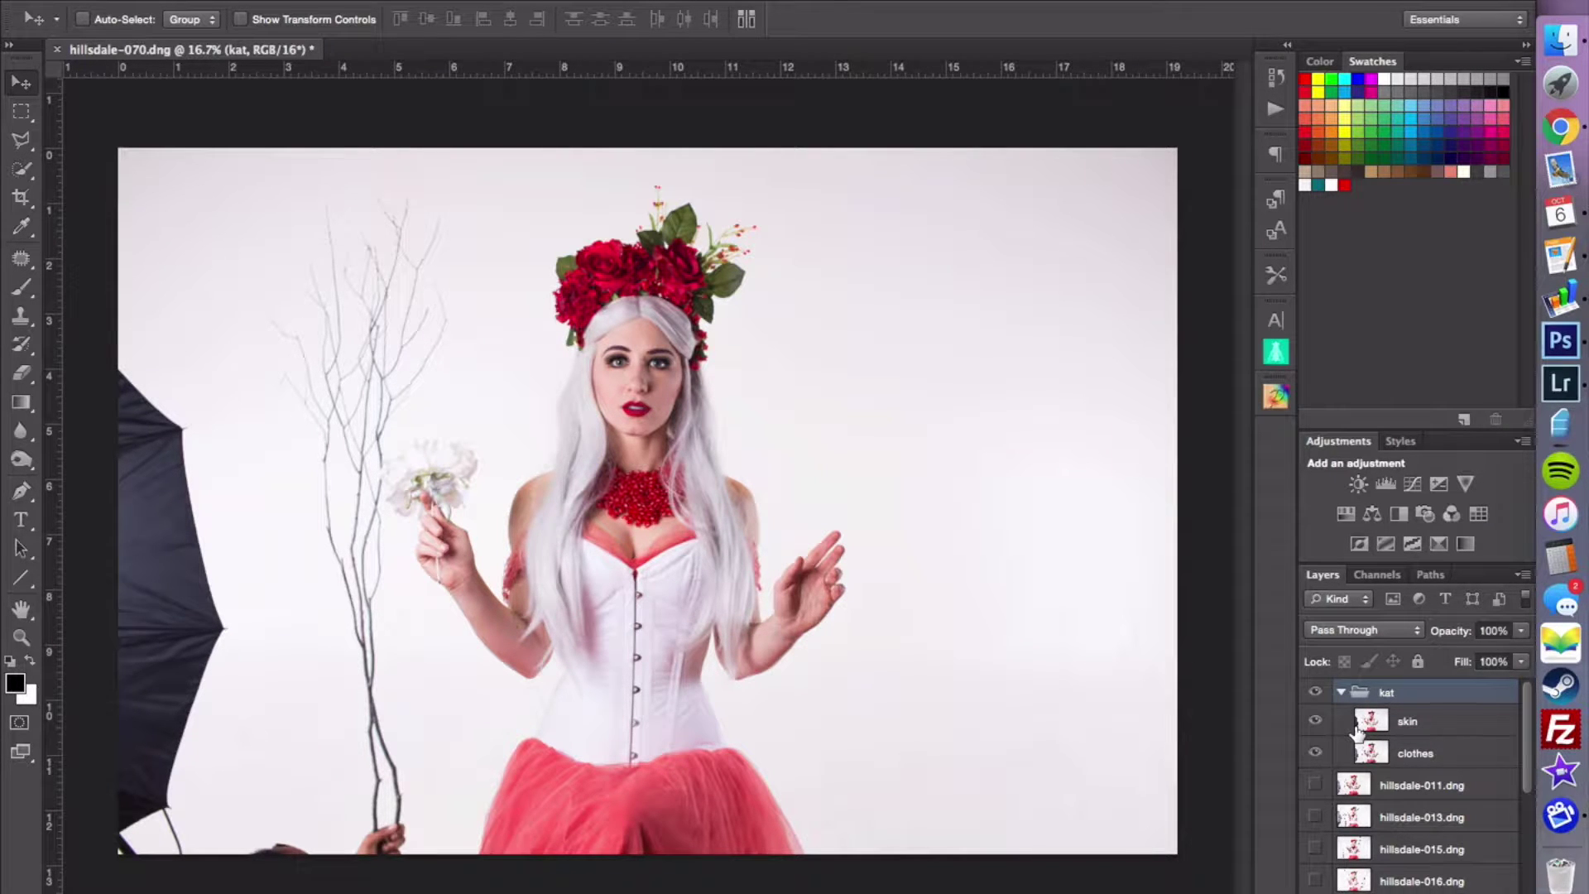
left_click(1376, 725)
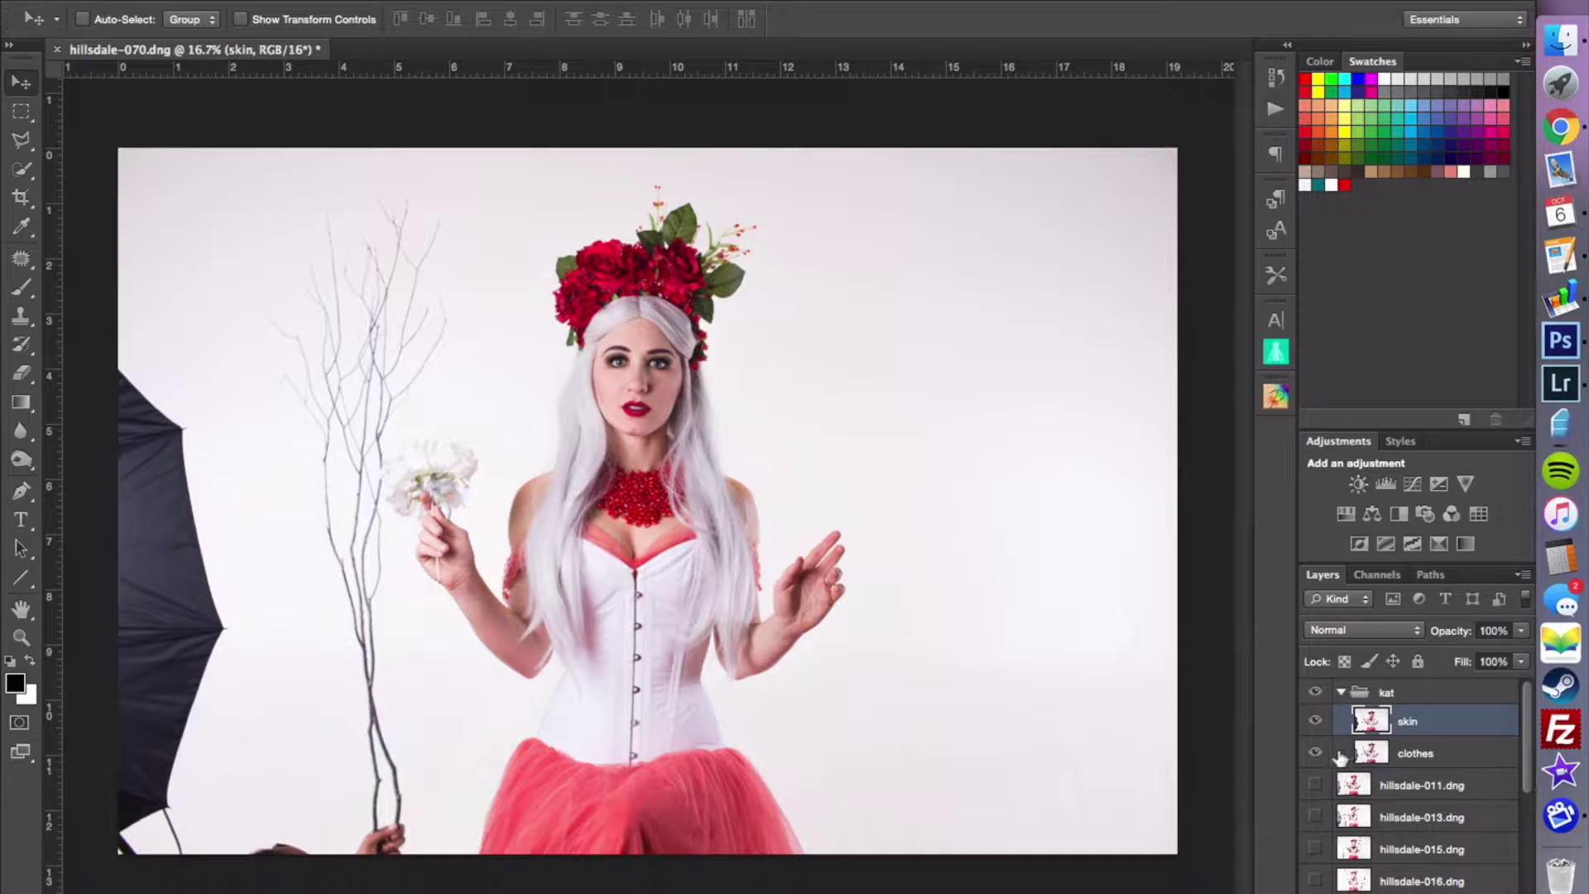
left_click(1316, 752)
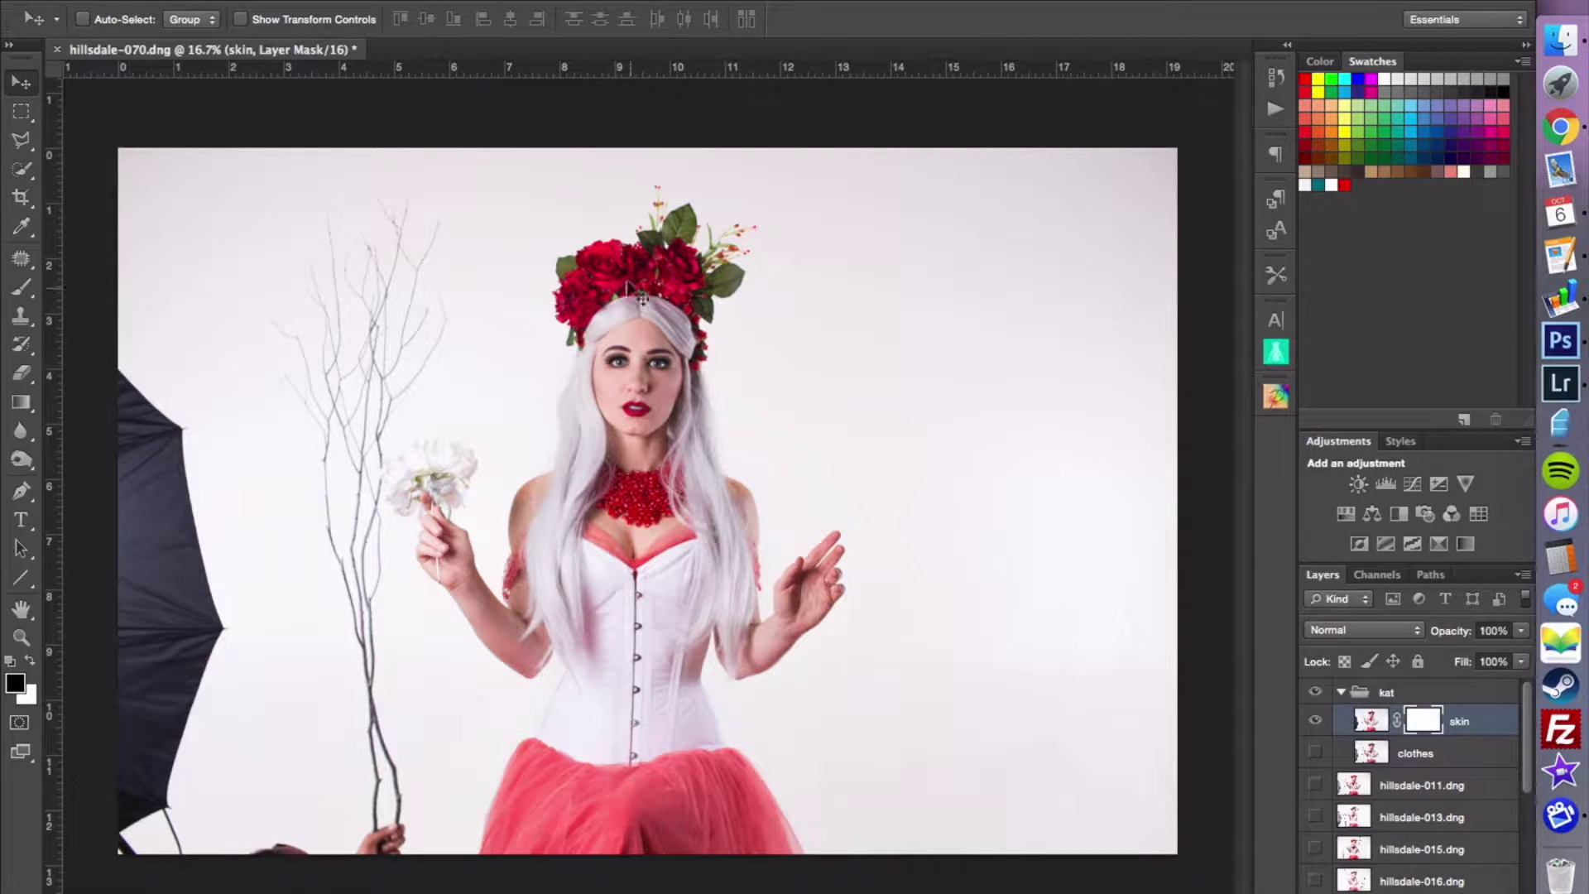
- Set up the Brush with a size of 250 px and a hardness of 50%
key("b")
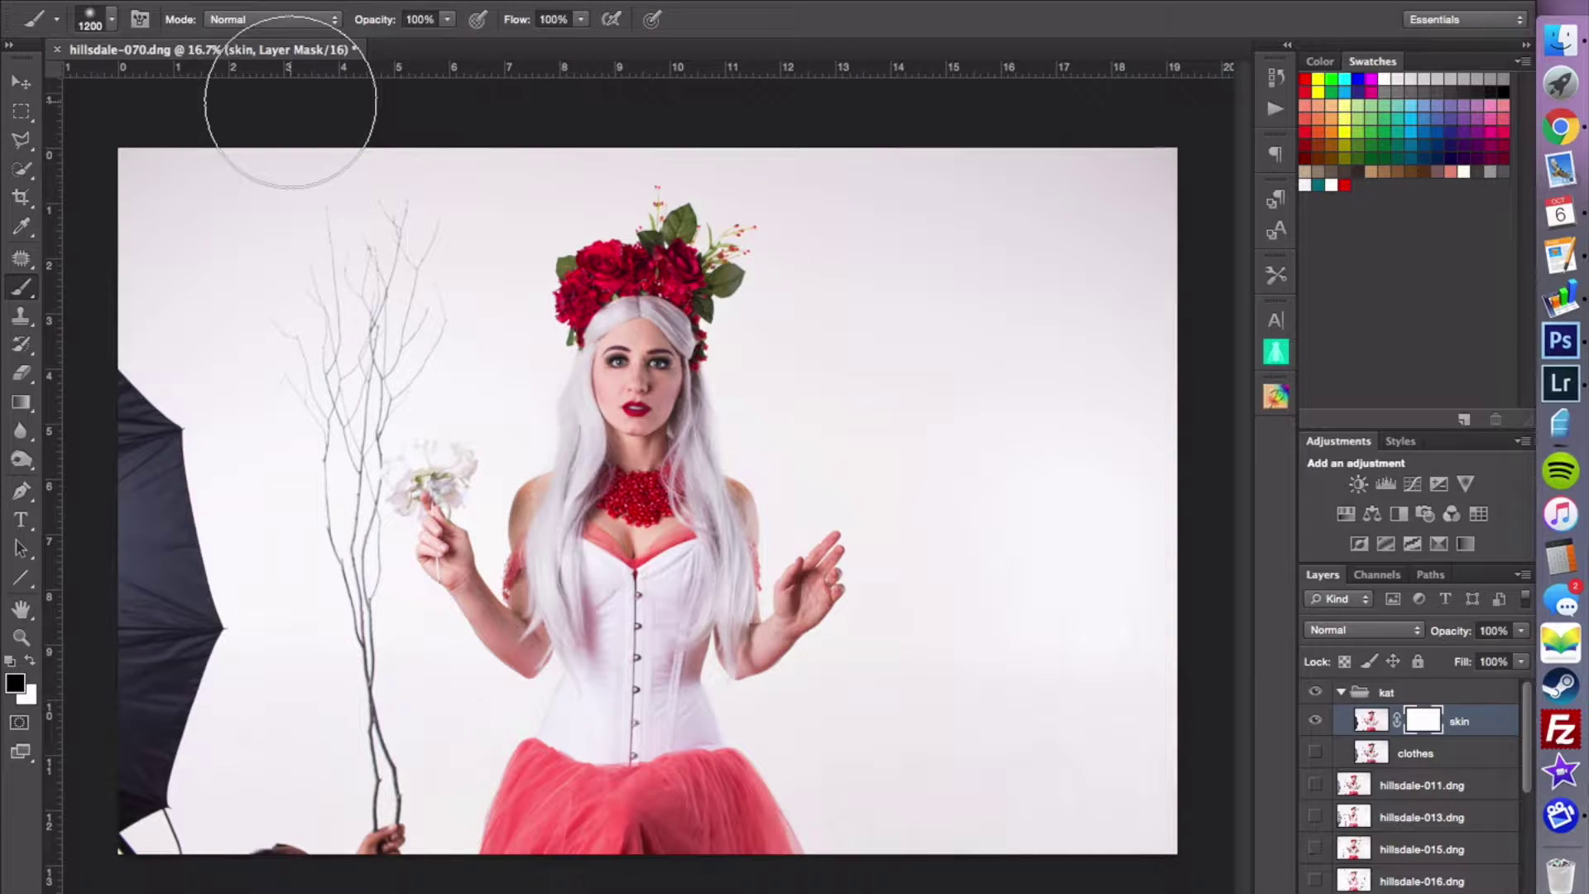
key("bracketleft")
key("bracketleft")
key("bracketleft")
key("bracketleft")
key("bracketleft")
key("bracketleft")
key("bracketleft")
key("bracketleft")
key("bracketleft")
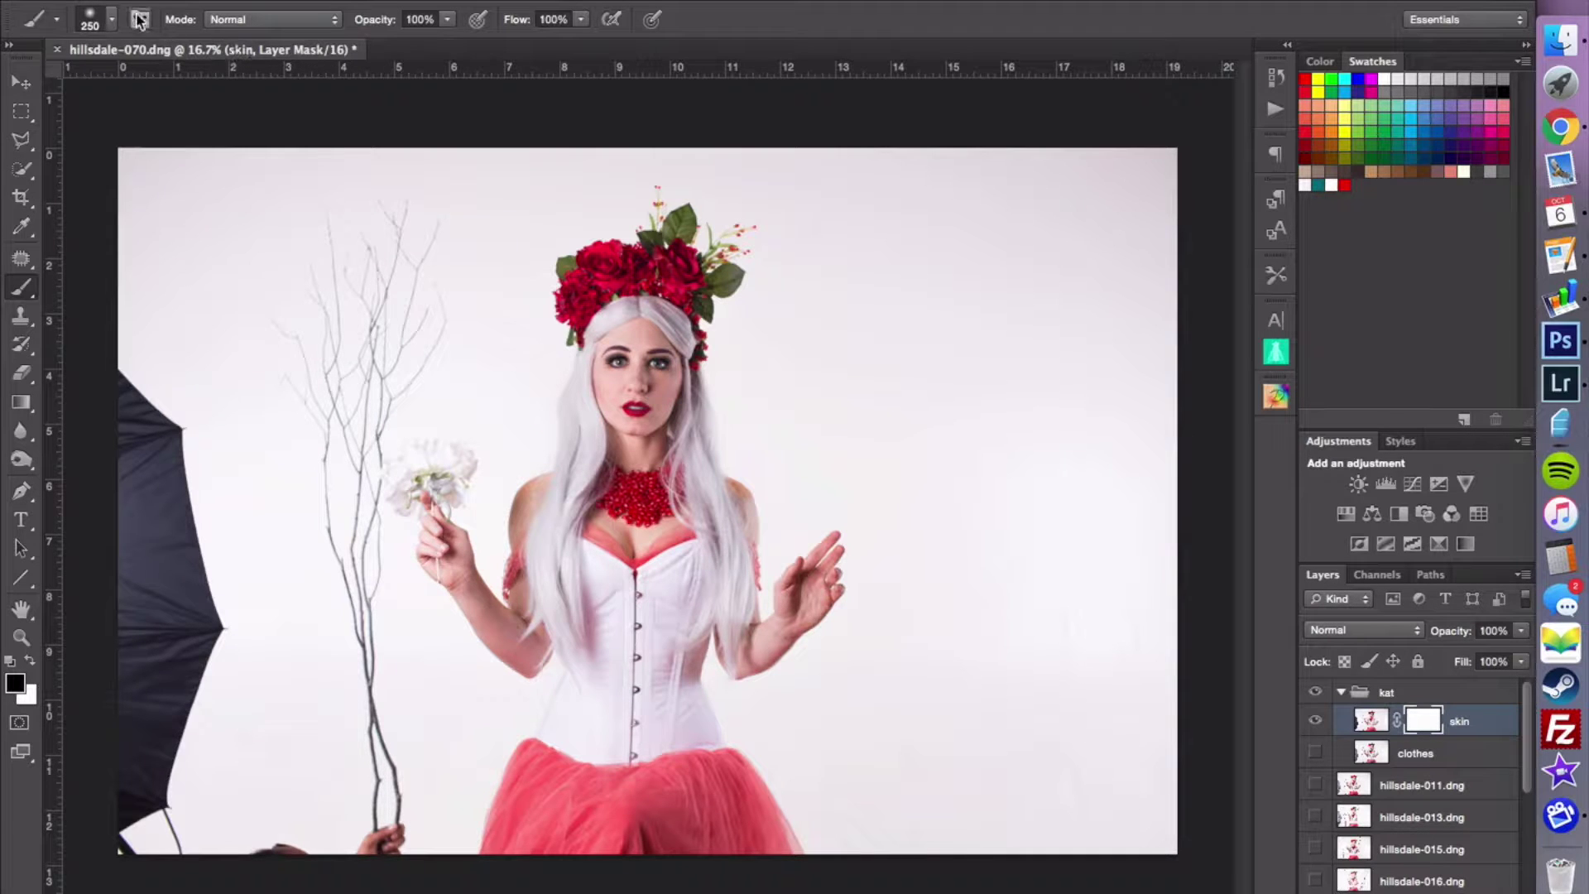
left_click(112, 21)
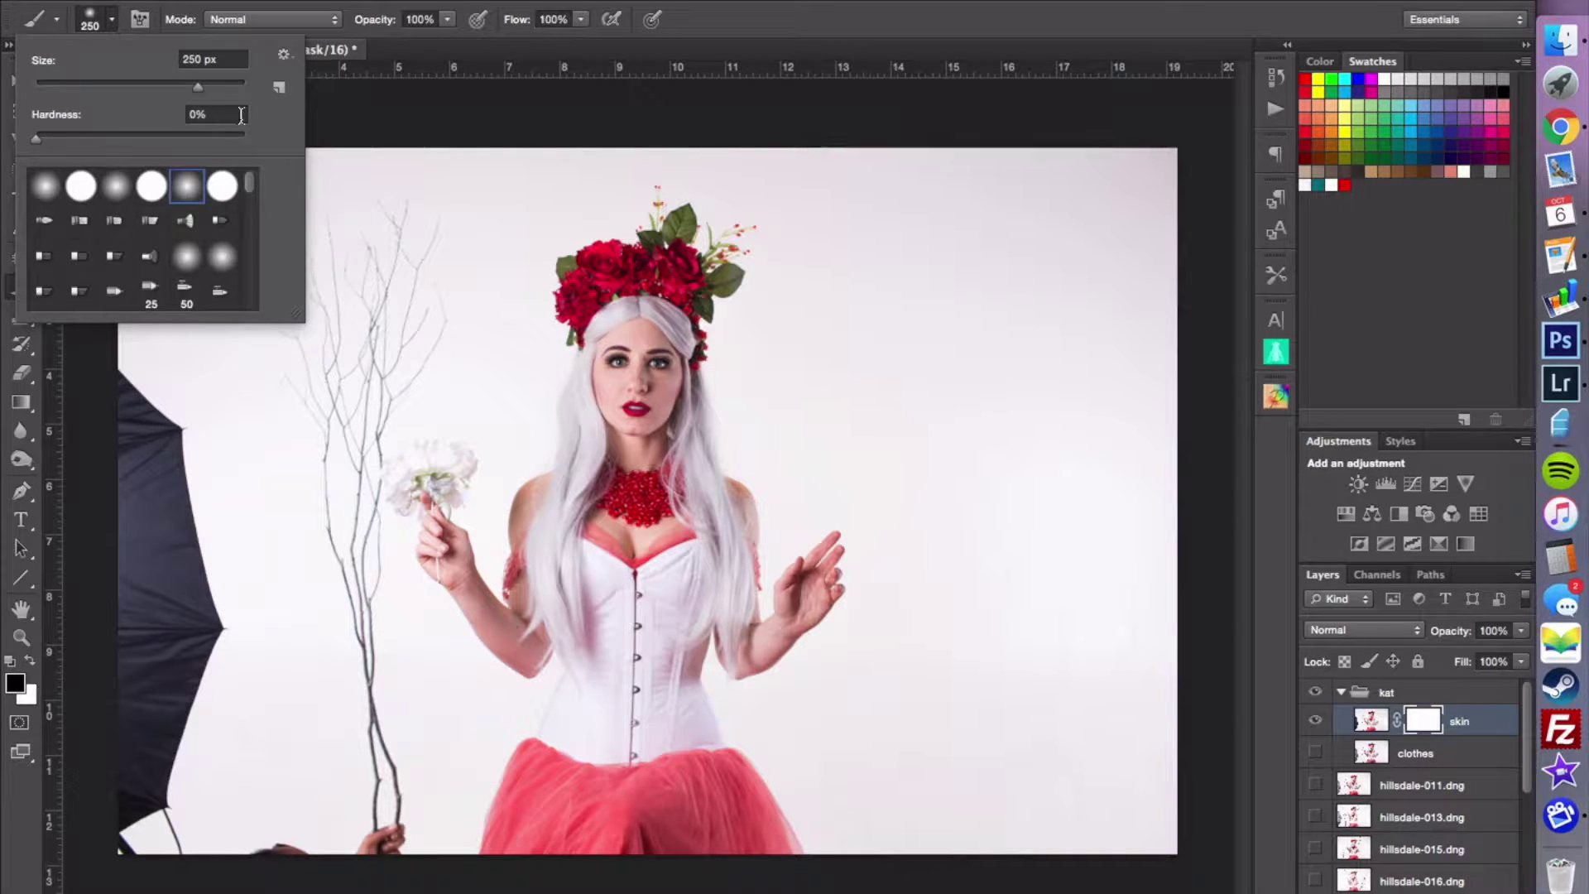
left_click(162, 119)
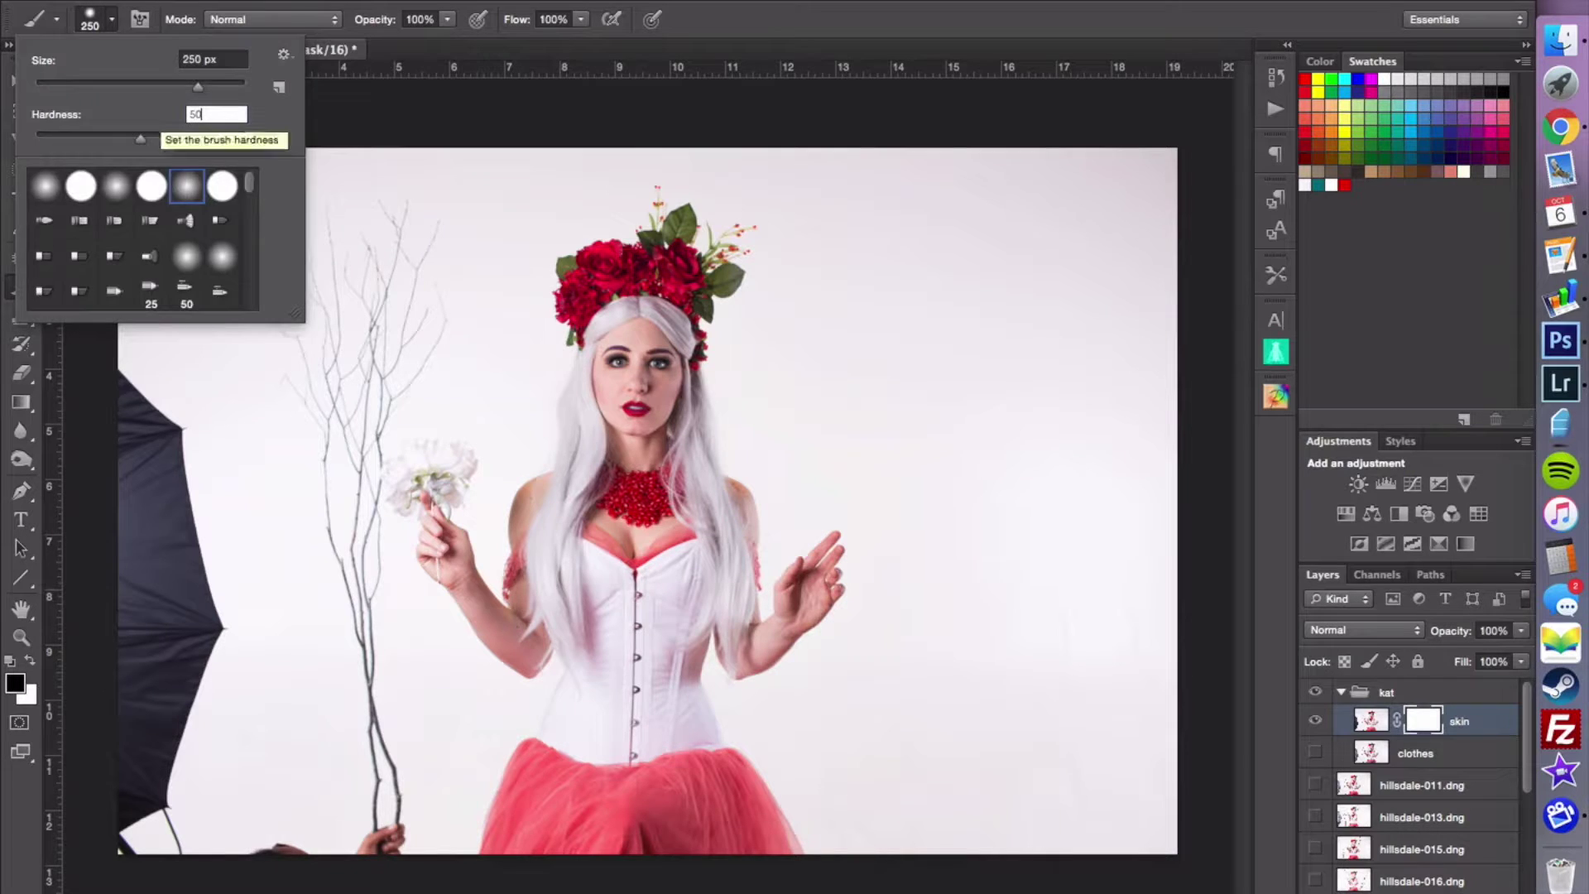
key("Return")
- Reduce the brush to 150 px and paint black on the skin layer's mask over the model's face and neck
scroll(708, 498, "up", 4)
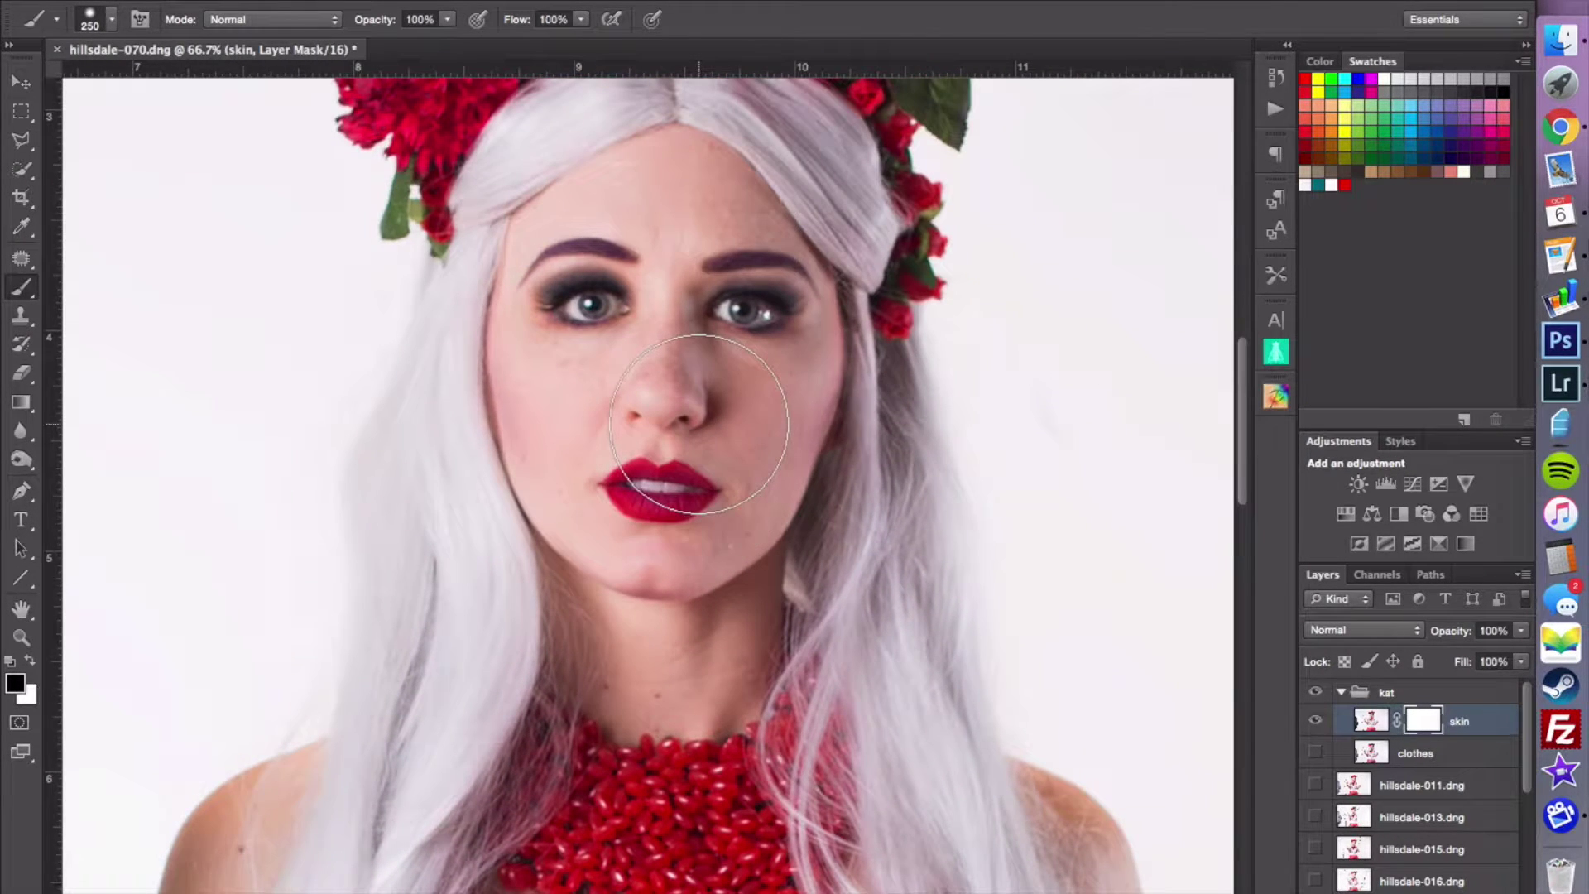
key("bracketleft")
key("bracketleft")
key("bracketleft")
mouse_move(612, 385)
left_mouse_down()
mouse_move(579, 400)
mouse_move(534, 385)
mouse_move(538, 252)
mouse_move(684, 160)
mouse_move(773, 288)
mouse_move(781, 436)
mouse_move(728, 531)
mouse_move(731, 660)
mouse_move(666, 691)
mouse_move(603, 646)
mouse_move(575, 521)
mouse_move(675, 268)
mouse_move(621, 455)
mouse_move(667, 621)
left_mouse_up()
scroll(662, 579, "down", 5)
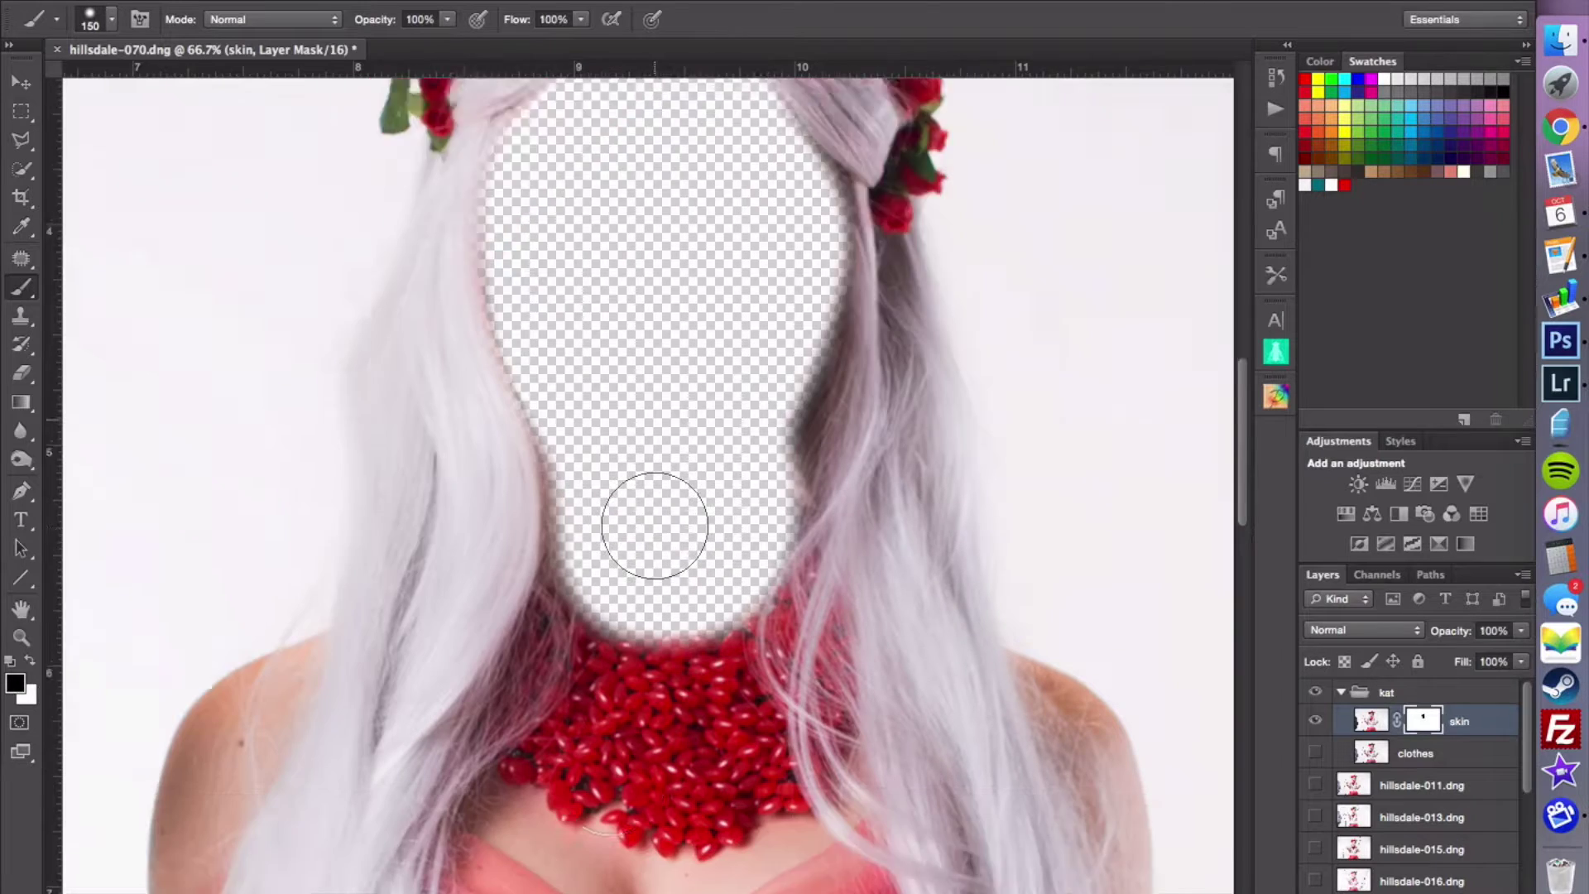
- Reduce the brush to 100 px and mask out the bare shoulder on the flower side, above the red armband
scroll(655, 525, "left", 5)
key("bracketleft")
key("bracketleft")
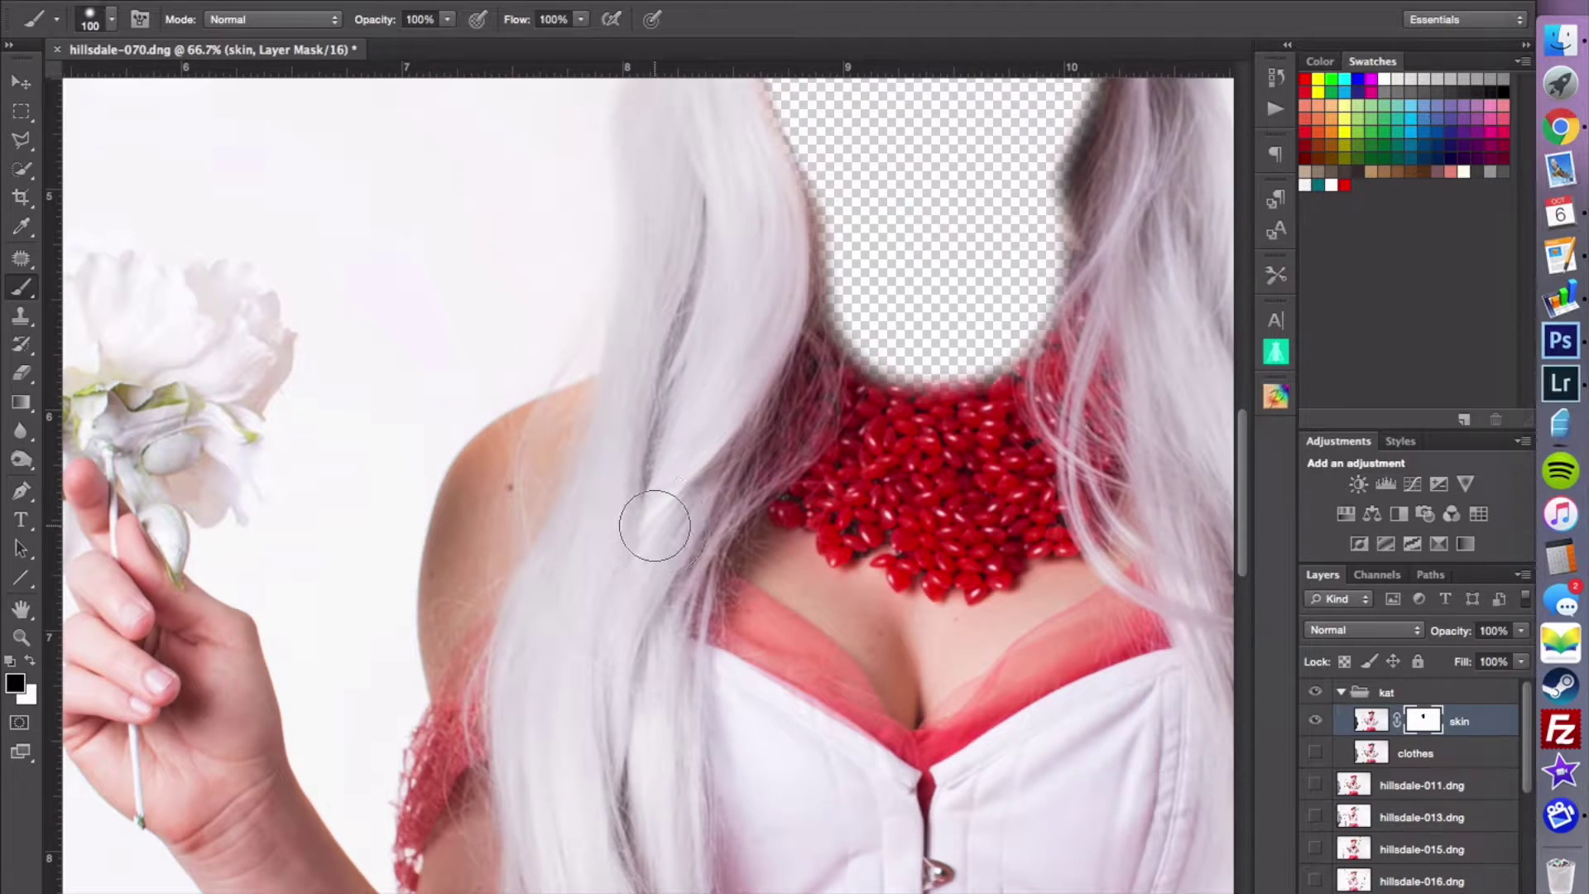
mouse_move(575, 418)
left_mouse_down()
mouse_move(510, 453)
mouse_move(469, 532)
mouse_move(492, 478)
mouse_move(464, 513)
mouse_move(457, 682)
mouse_move(575, 415)
mouse_move(454, 557)
left_mouse_up()
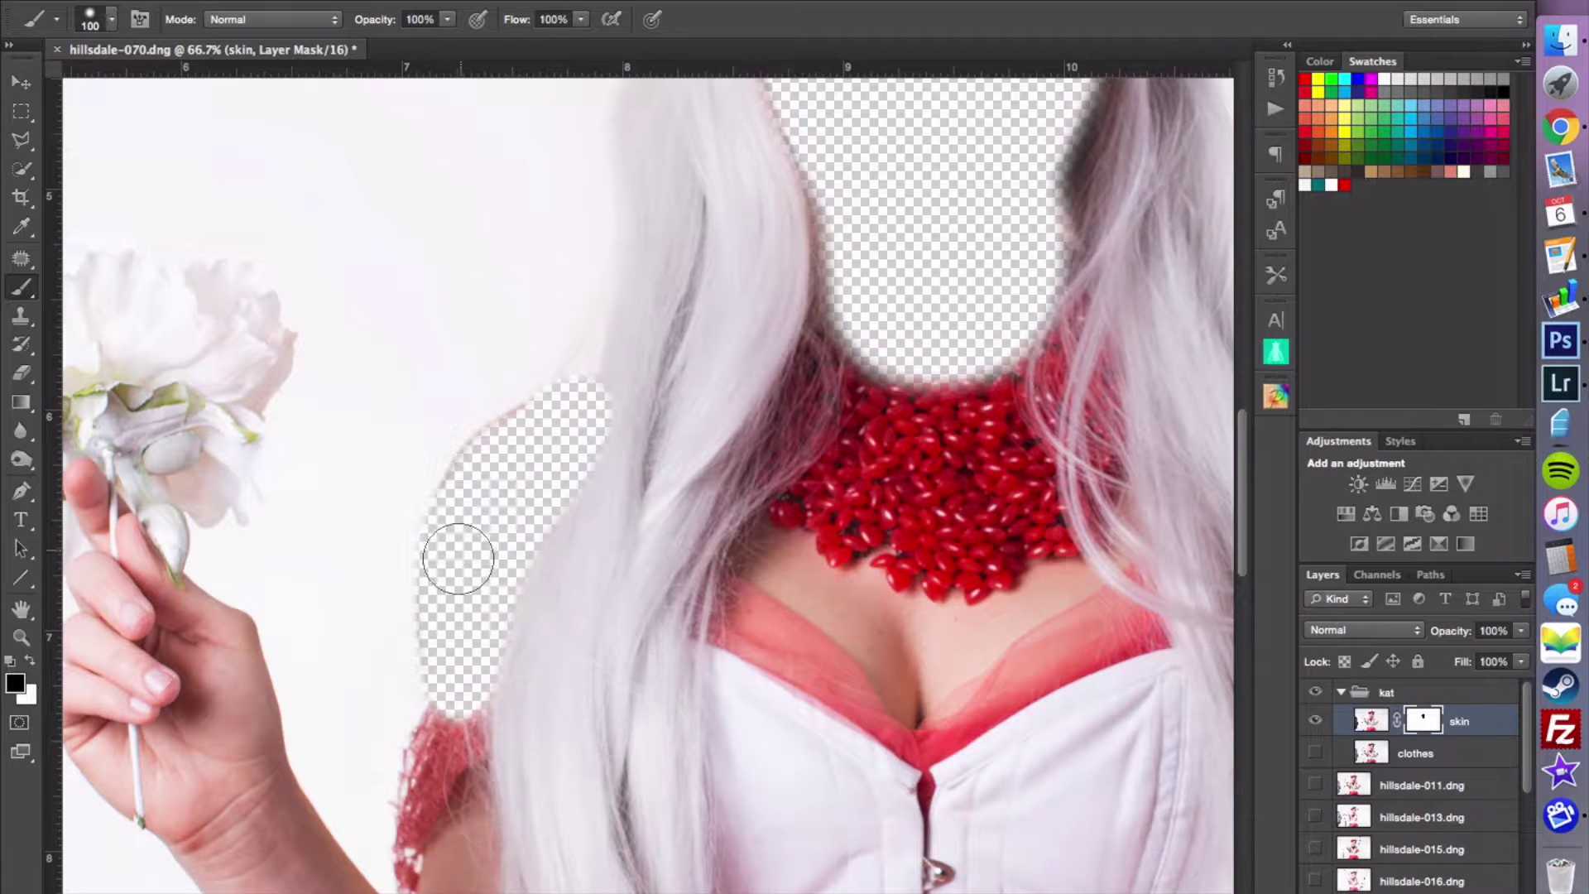
- Mask out the flower-holding hand and its arm down past the elbow and up to the red armband
scroll(456, 559, "down", 4)
scroll(456, 560, "left", 2)
mouse_move(176, 285)
left_mouse_down()
mouse_move(317, 431)
mouse_move(187, 378)
mouse_move(171, 503)
mouse_move(352, 700)
mouse_move(404, 784)
mouse_move(264, 545)
mouse_move(223, 388)
mouse_move(300, 470)
mouse_move(322, 468)
mouse_move(317, 430)
mouse_move(397, 667)
left_mouse_up()
scroll(397, 667, "down", 5)
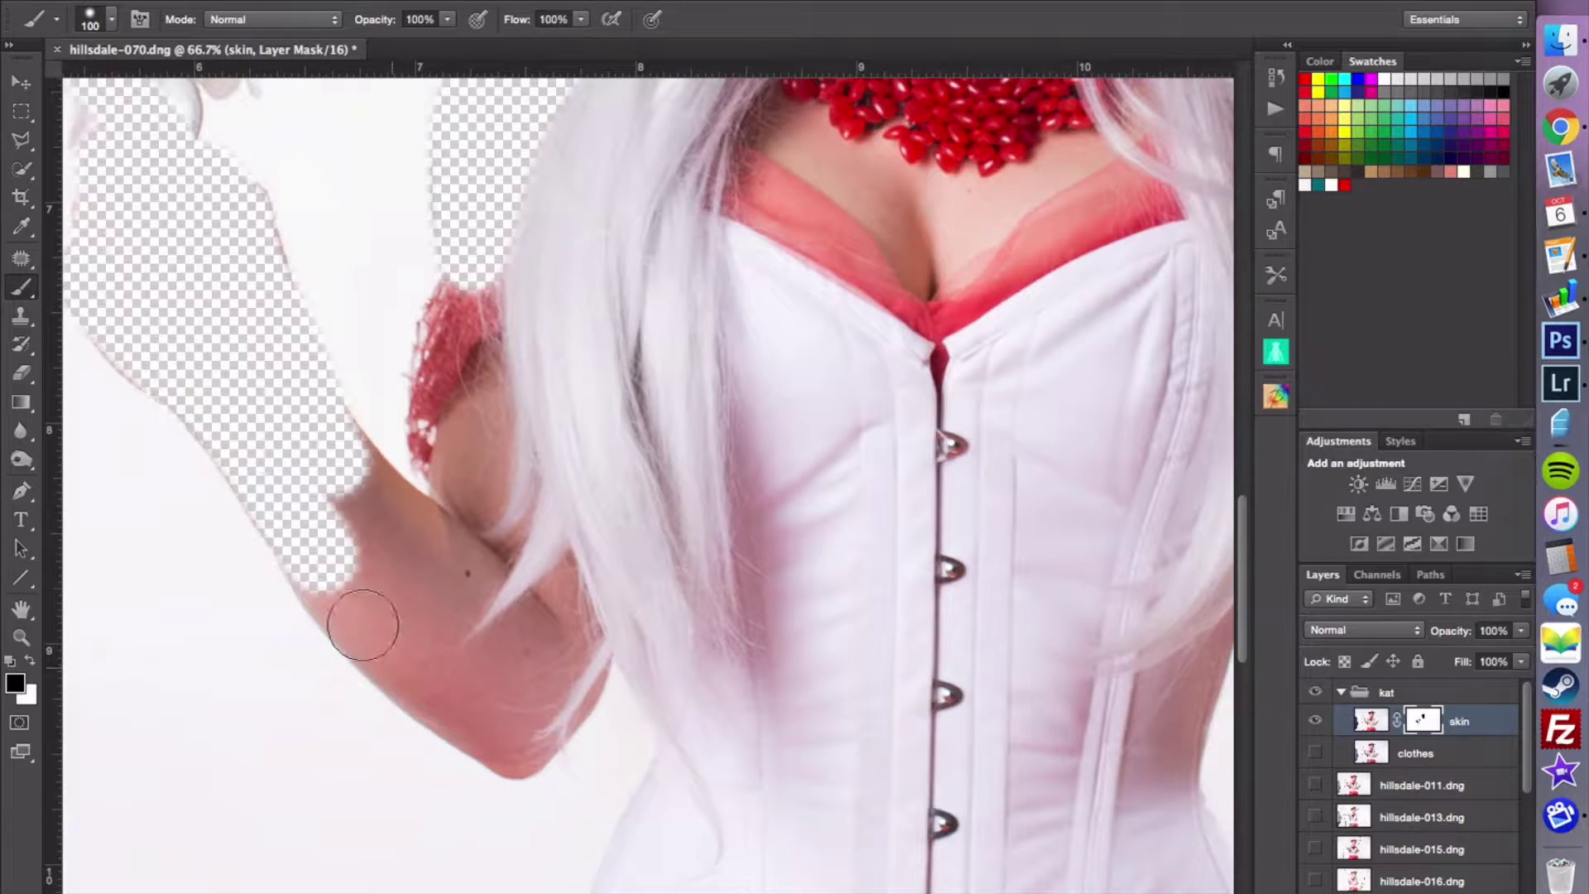
mouse_move(314, 548)
left_mouse_down()
mouse_move(434, 695)
mouse_move(522, 749)
mouse_move(567, 699)
mouse_move(555, 606)
mouse_move(478, 393)
mouse_move(465, 511)
mouse_move(378, 497)
mouse_move(328, 460)
mouse_move(549, 710)
mouse_move(435, 555)
mouse_move(458, 654)
mouse_move(397, 601)
left_mouse_up()
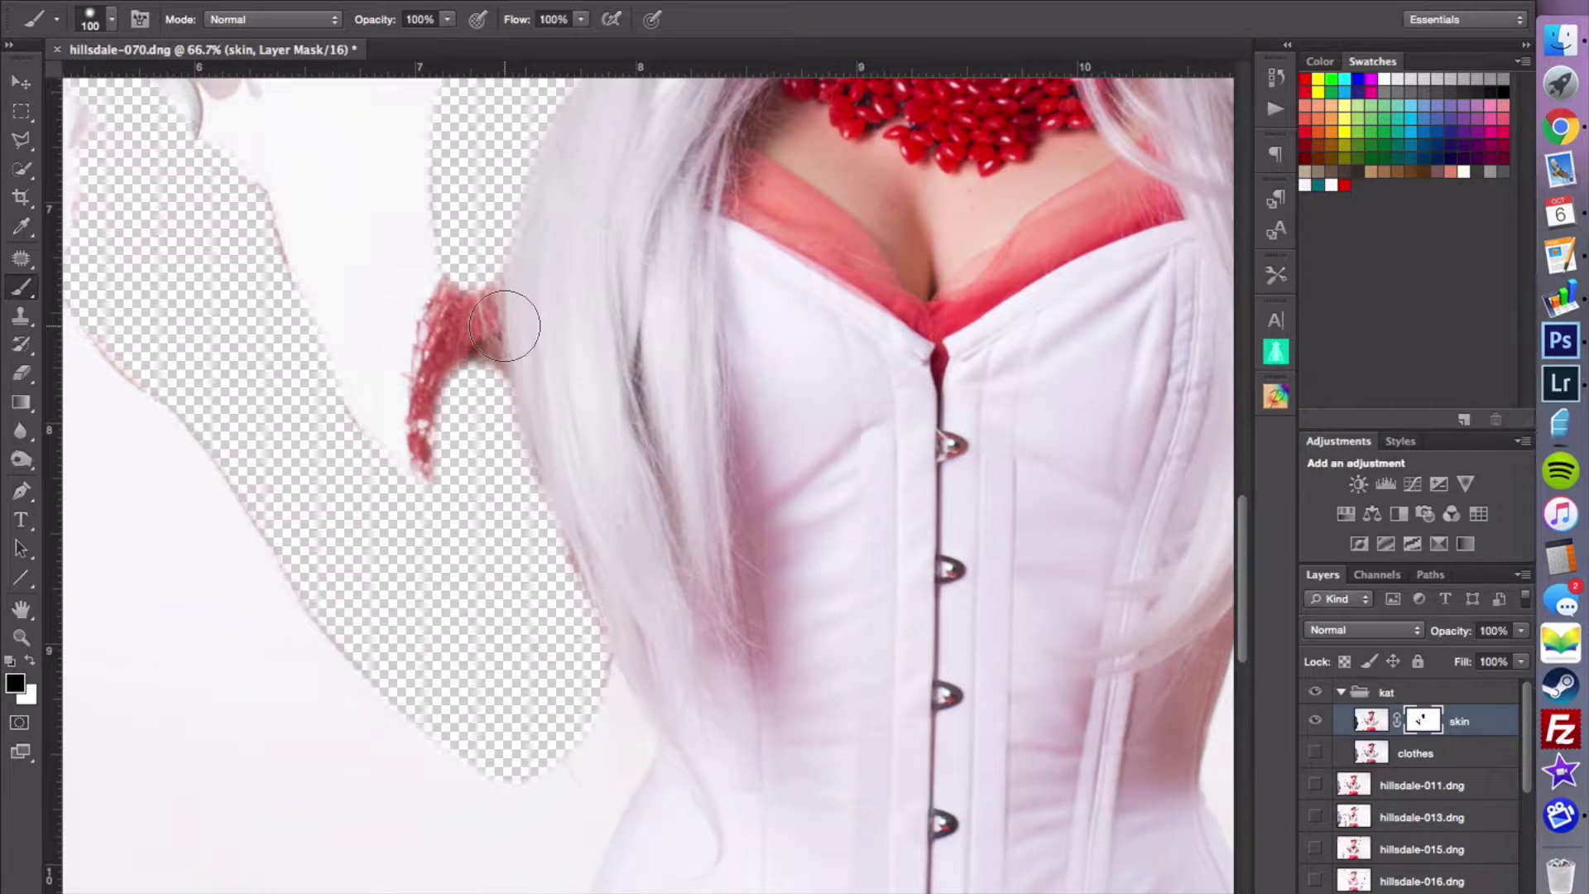
- Paint black on the mask over the bare chest between the red necklace and the corset's red trim
scroll(814, 393, "up", 1)
scroll(813, 393, "up", 5)
scroll(814, 393, "right", 5)
mouse_move(589, 331)
left_mouse_down()
mouse_move(582, 343)
mouse_move(739, 497)
mouse_move(699, 379)
mouse_move(807, 427)
mouse_move(910, 382)
mouse_move(811, 455)
mouse_move(786, 495)
mouse_move(886, 404)
left_mouse_up()
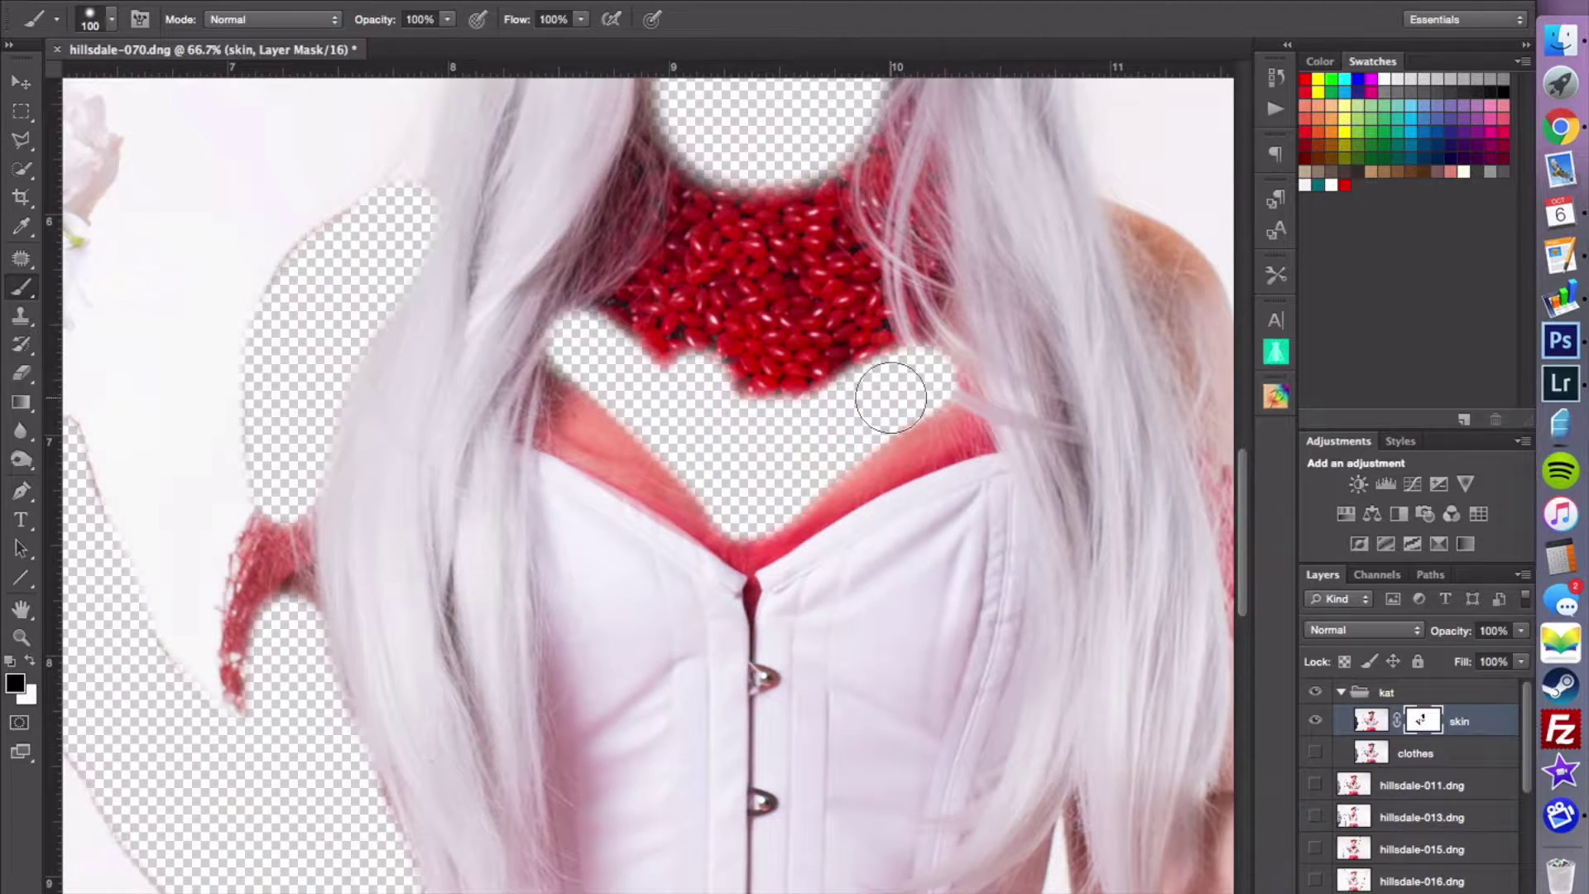
- Mask out the model's other bare shoulder, from the hair down to the red armband
scroll(890, 397, "right", 4)
scroll(891, 397, "up", 1)
mouse_move(940, 241)
left_mouse_down()
mouse_move(983, 266)
mouse_move(1056, 433)
left_mouse_up()
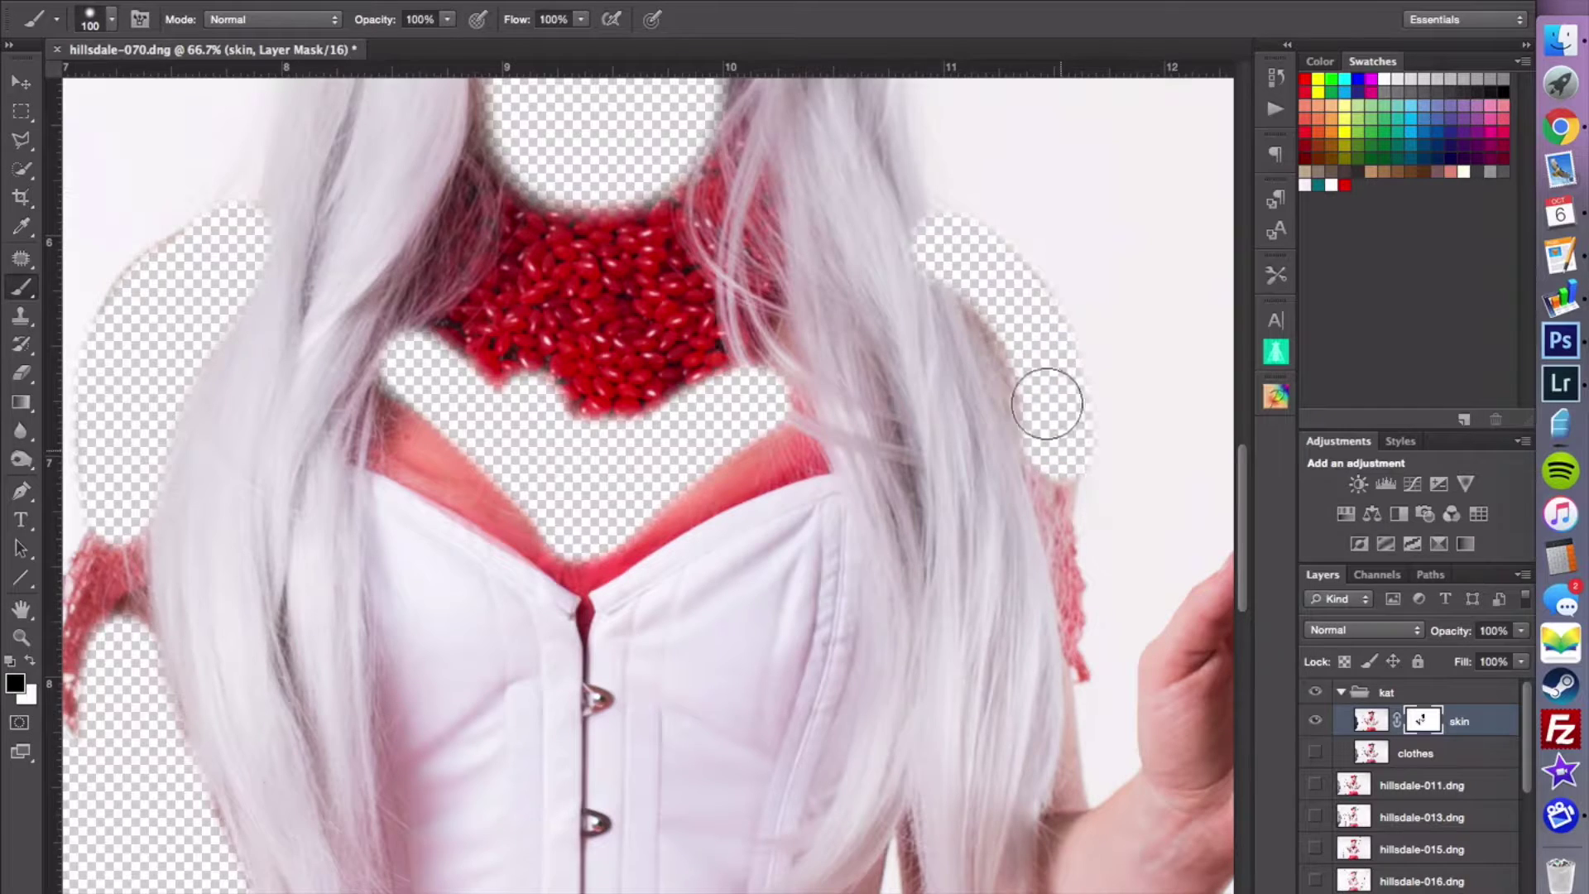
- Mask out the bare upper arm below the red armband and the elbow area on the empty-hand side
scroll(1046, 402, "down", 7)
scroll(1046, 403, "right", 1)
left_click_drag(1004, 400, 1005, 591)
mouse_move(880, 529)
left_mouse_down()
mouse_move(909, 666)
mouse_move(947, 691)
mouse_move(967, 626)
mouse_move(941, 538)
mouse_move(973, 644)
mouse_move(1001, 643)
mouse_move(1088, 614)
mouse_move(1070, 521)
left_mouse_up()
- Mask out the empty raised hand and its forearm down to the elbow, refining around the fingers with an 80–90 px brush
scroll(1070, 521, "up", 4)
scroll(1071, 521, "right", 7)
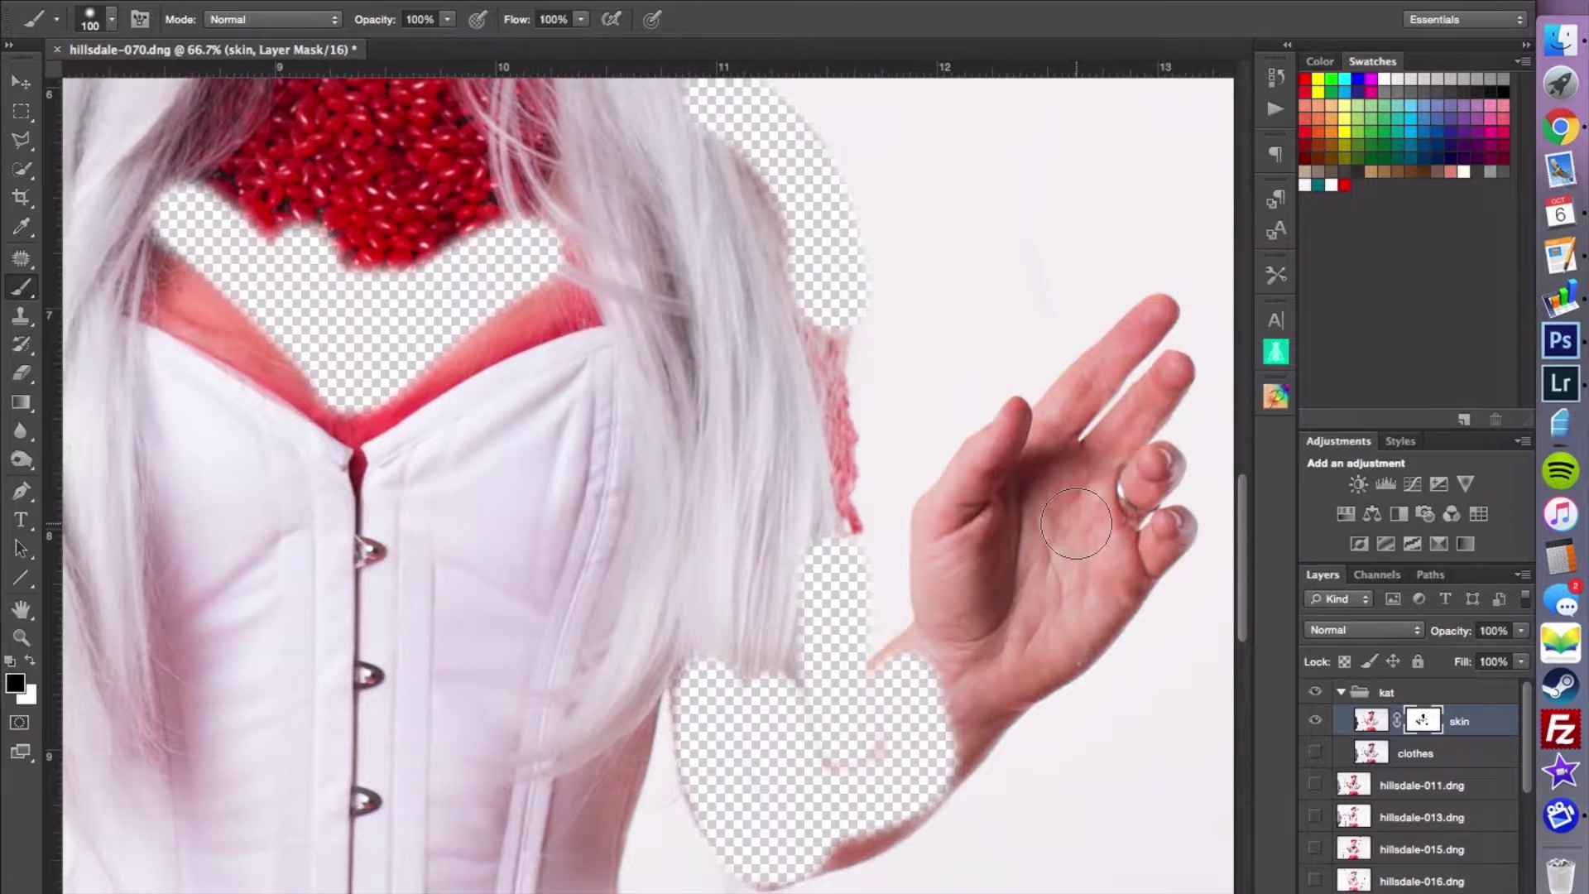
mouse_move(1054, 373)
left_mouse_down()
mouse_move(1032, 326)
mouse_move(869, 447)
mouse_move(787, 632)
mouse_move(632, 840)
mouse_move(645, 852)
mouse_move(724, 830)
mouse_move(825, 753)
left_mouse_up()
key("bracketleft")
key("bracketleft")
key("bracketleft")
key("bracketleft")
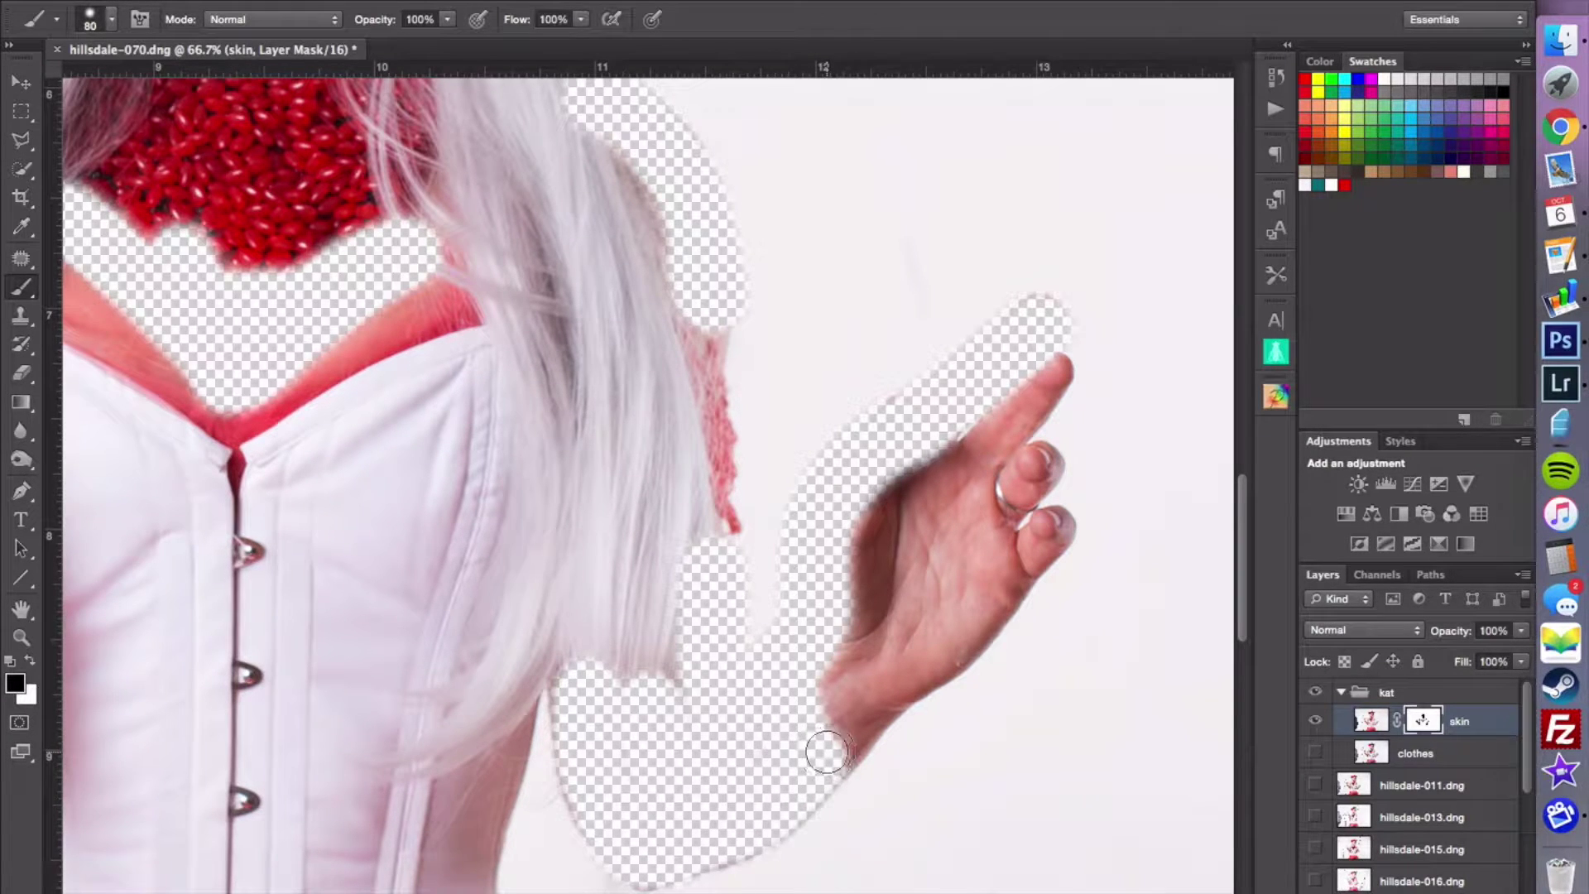
mouse_move(1047, 463)
left_mouse_down()
mouse_move(1014, 513)
mouse_move(1030, 550)
mouse_move(1055, 529)
mouse_move(826, 749)
mouse_move(831, 649)
mouse_move(1004, 451)
mouse_move(1042, 368)
mouse_move(887, 490)
mouse_move(960, 474)
mouse_move(879, 631)
left_mouse_up()
key("bracketright")
key("bracketright")
key("bracketright")
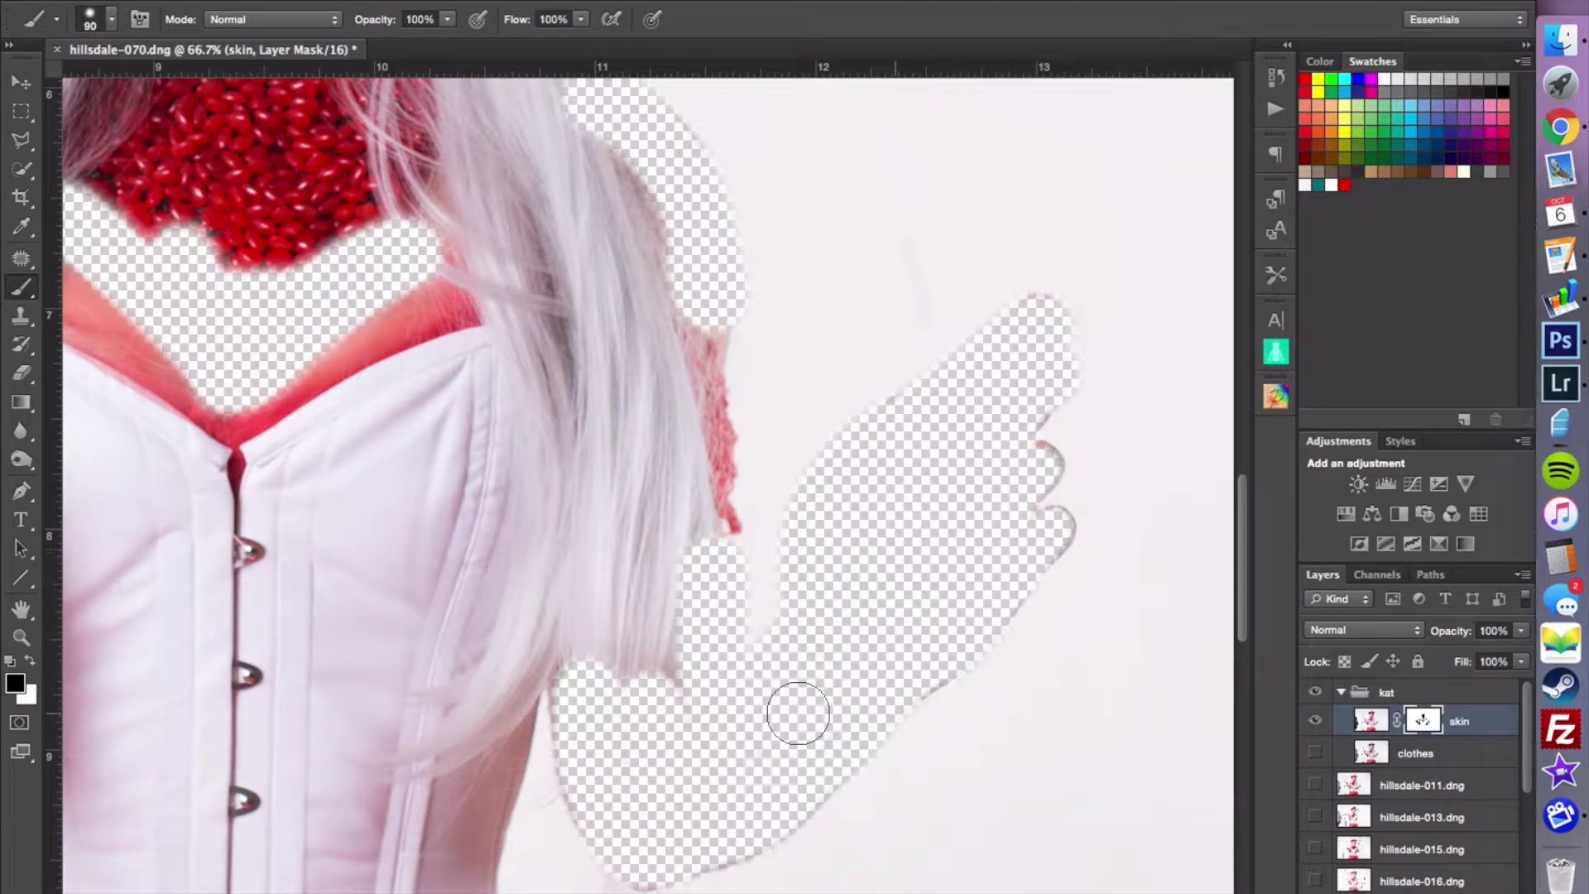
- Invert the skin layer's mask so that only the painted skin areas show
scroll(795, 709, "down", 10)
scroll(794, 709, "left", 8)
scroll(797, 713, "up", 15)
scroll(797, 713, "left", 8)
scroll(801, 708, "right", 6)
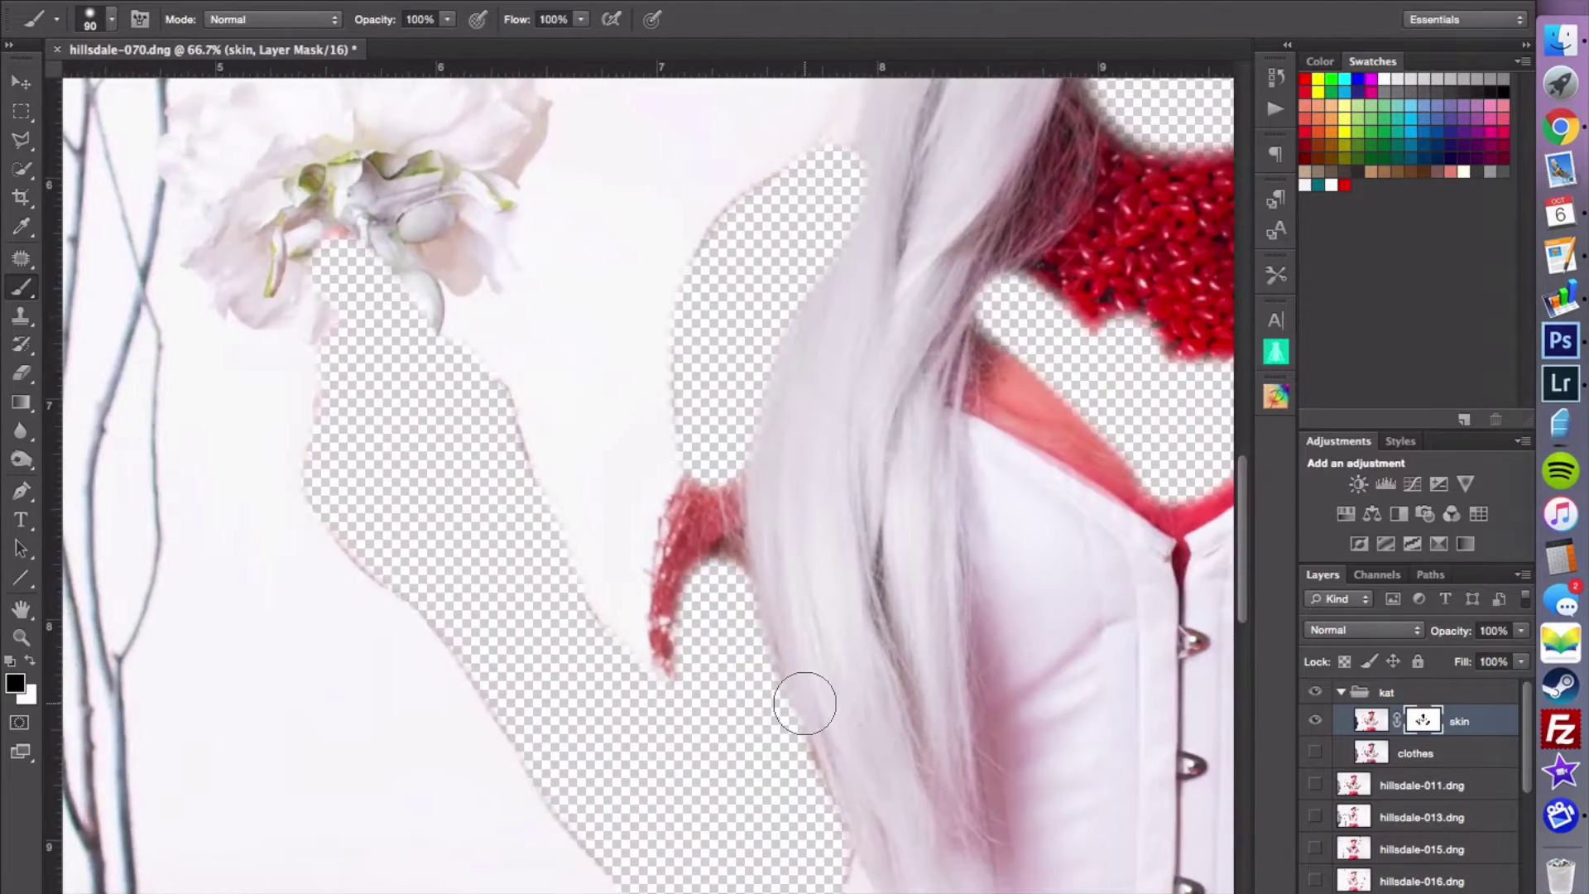
scroll(802, 696, "up", 10)
scroll(802, 697, "down", 8)
scroll(802, 697, "right", 5)
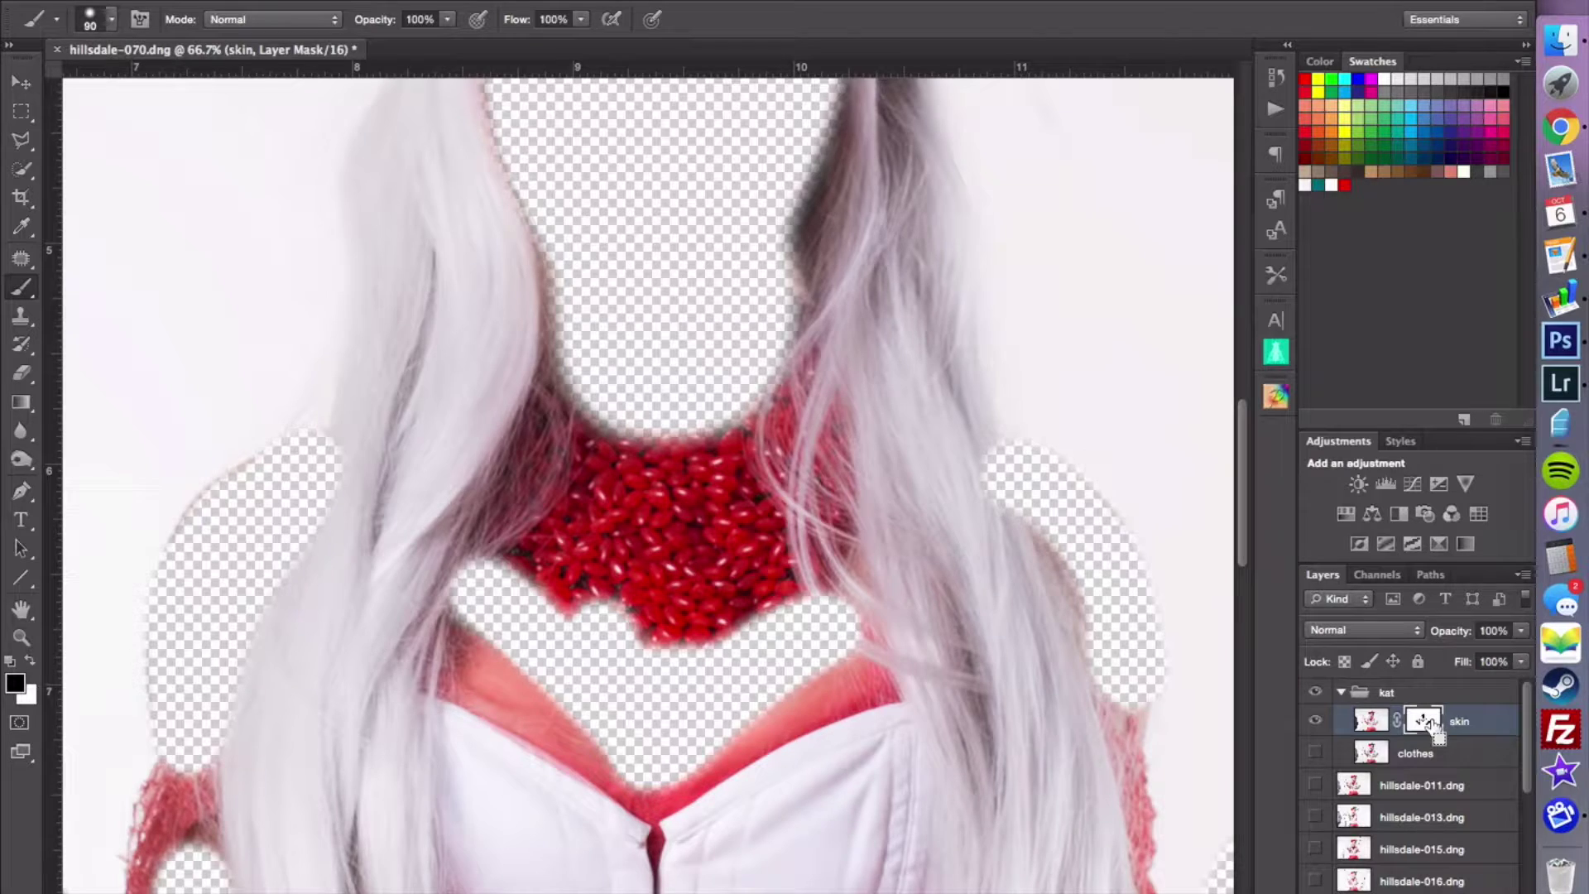
key("super+i")
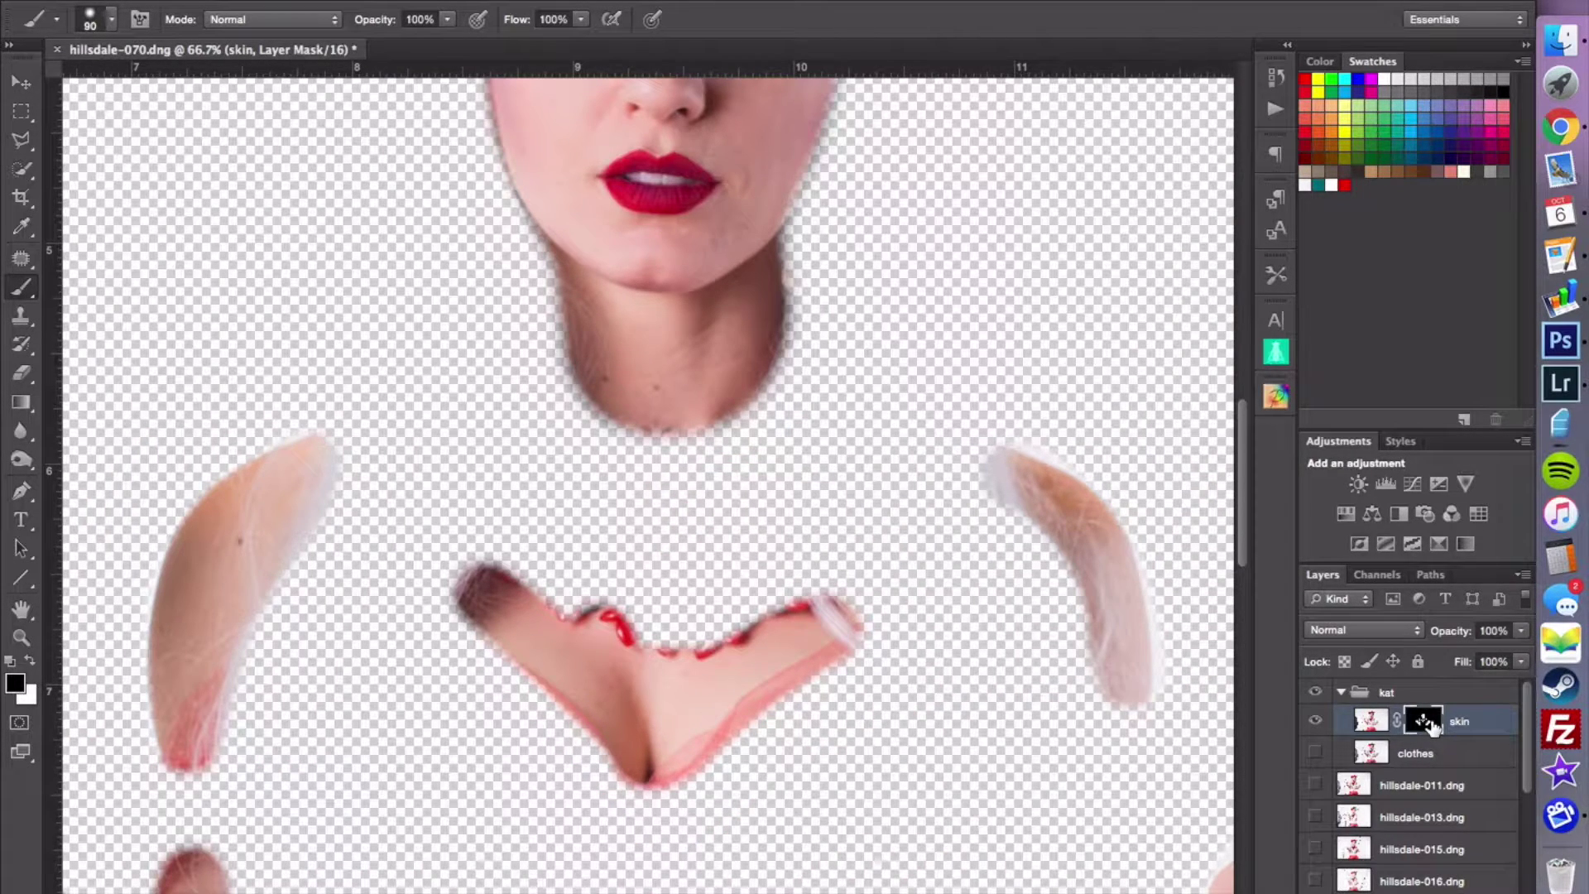
- Inspect the isolated skin areas on the face, neck, chest, shoulders, arms and hands for masking flaws
scroll(931, 649, "up", 5)
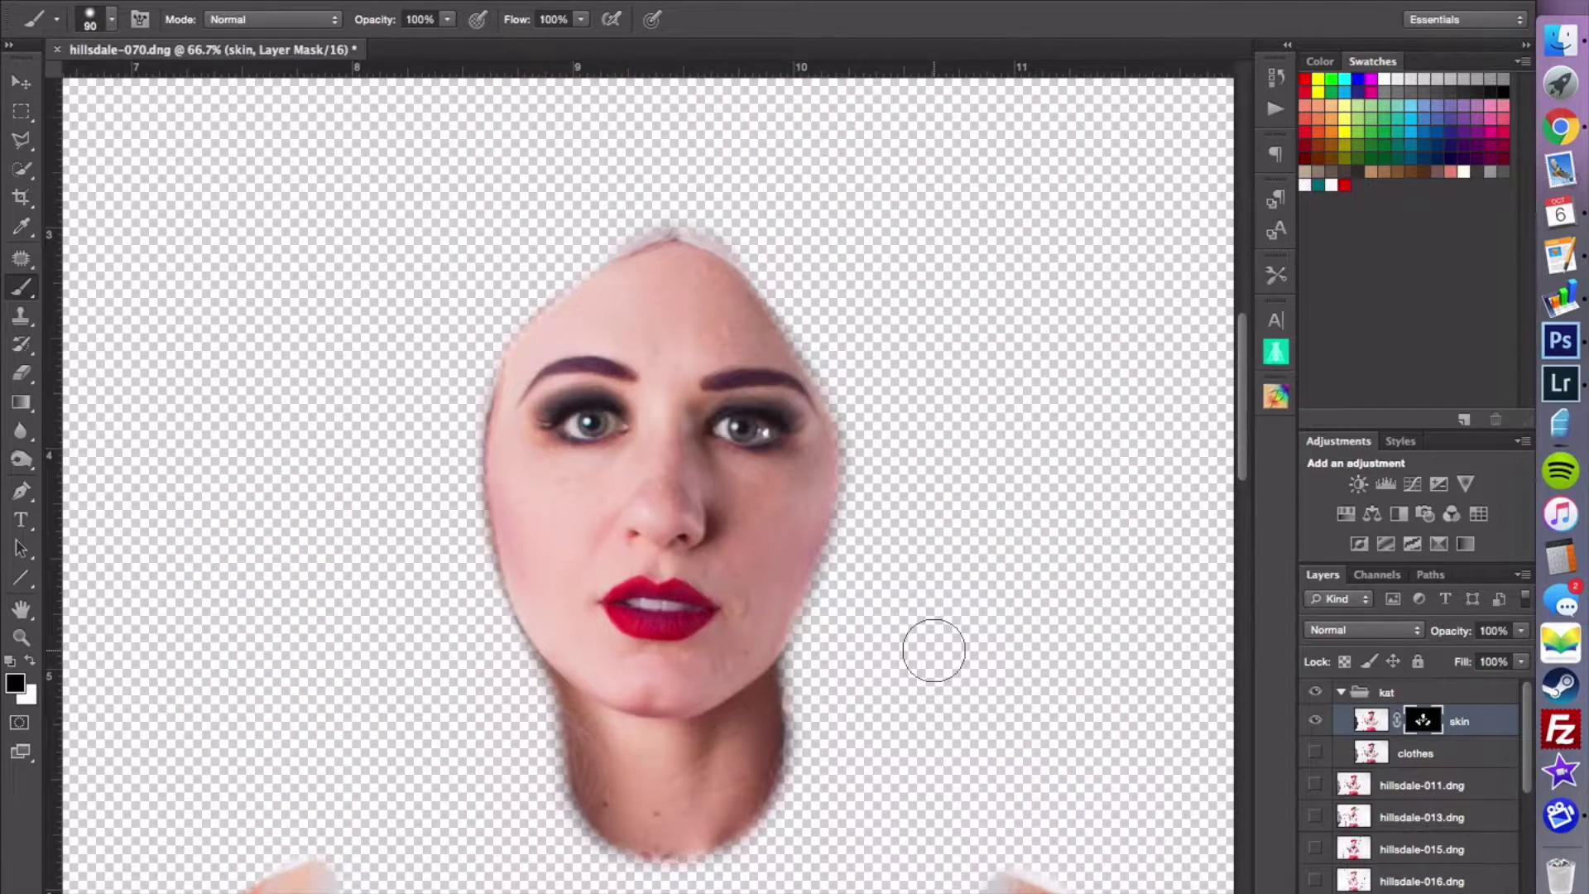
scroll(934, 650, "down", 5)
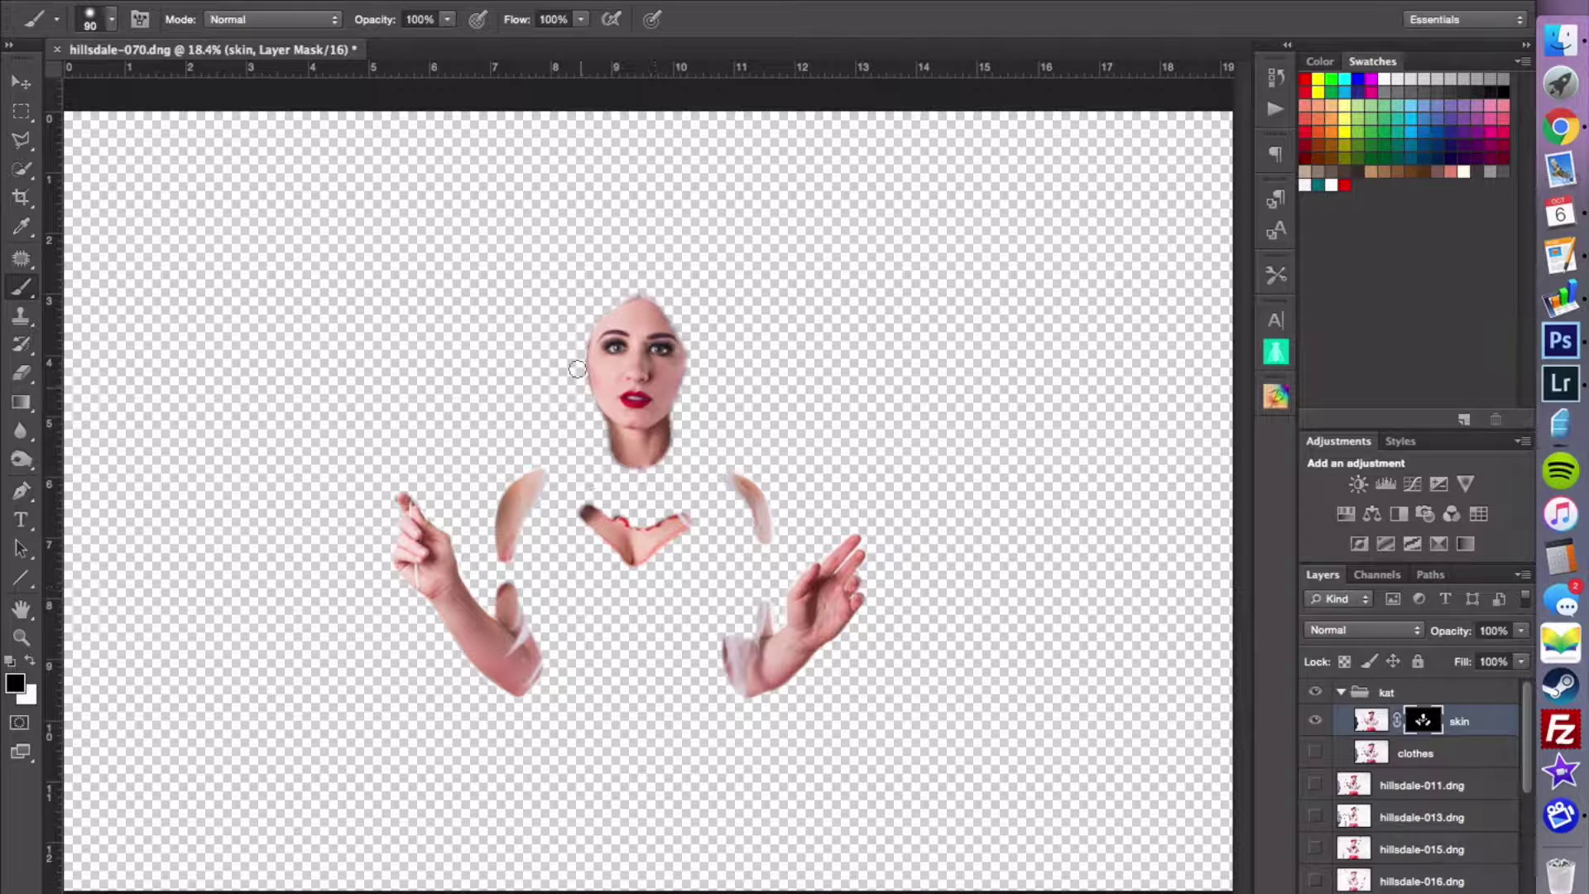
scroll(622, 542, "up", 4)
scroll(630, 559, "down", 5)
scroll(629, 559, "left", 5)
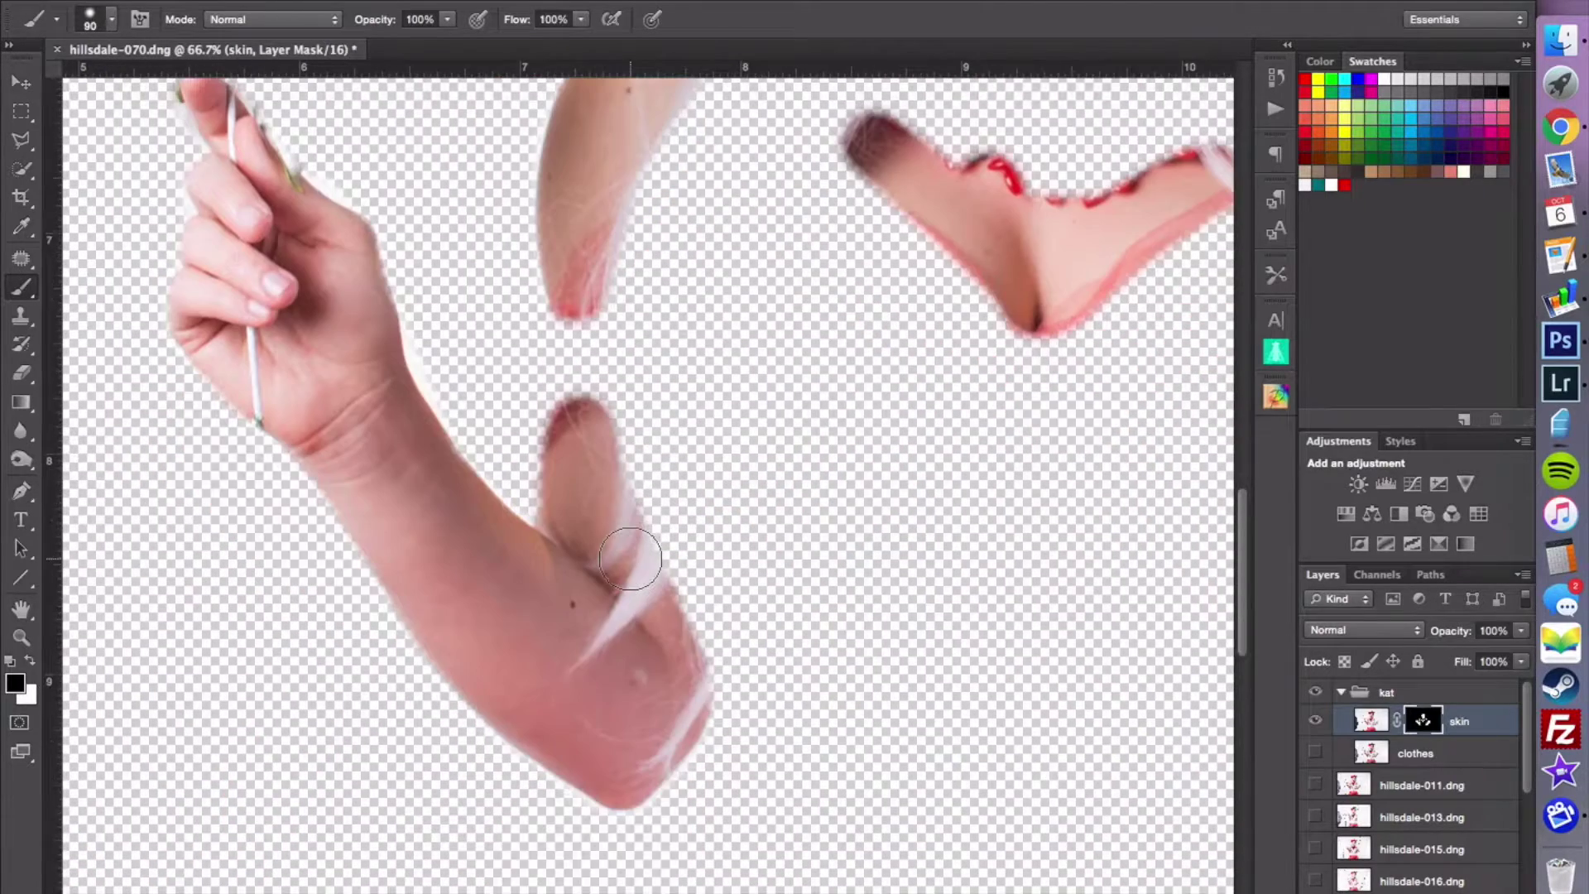
key("x")
scroll(637, 682, "right", 10)
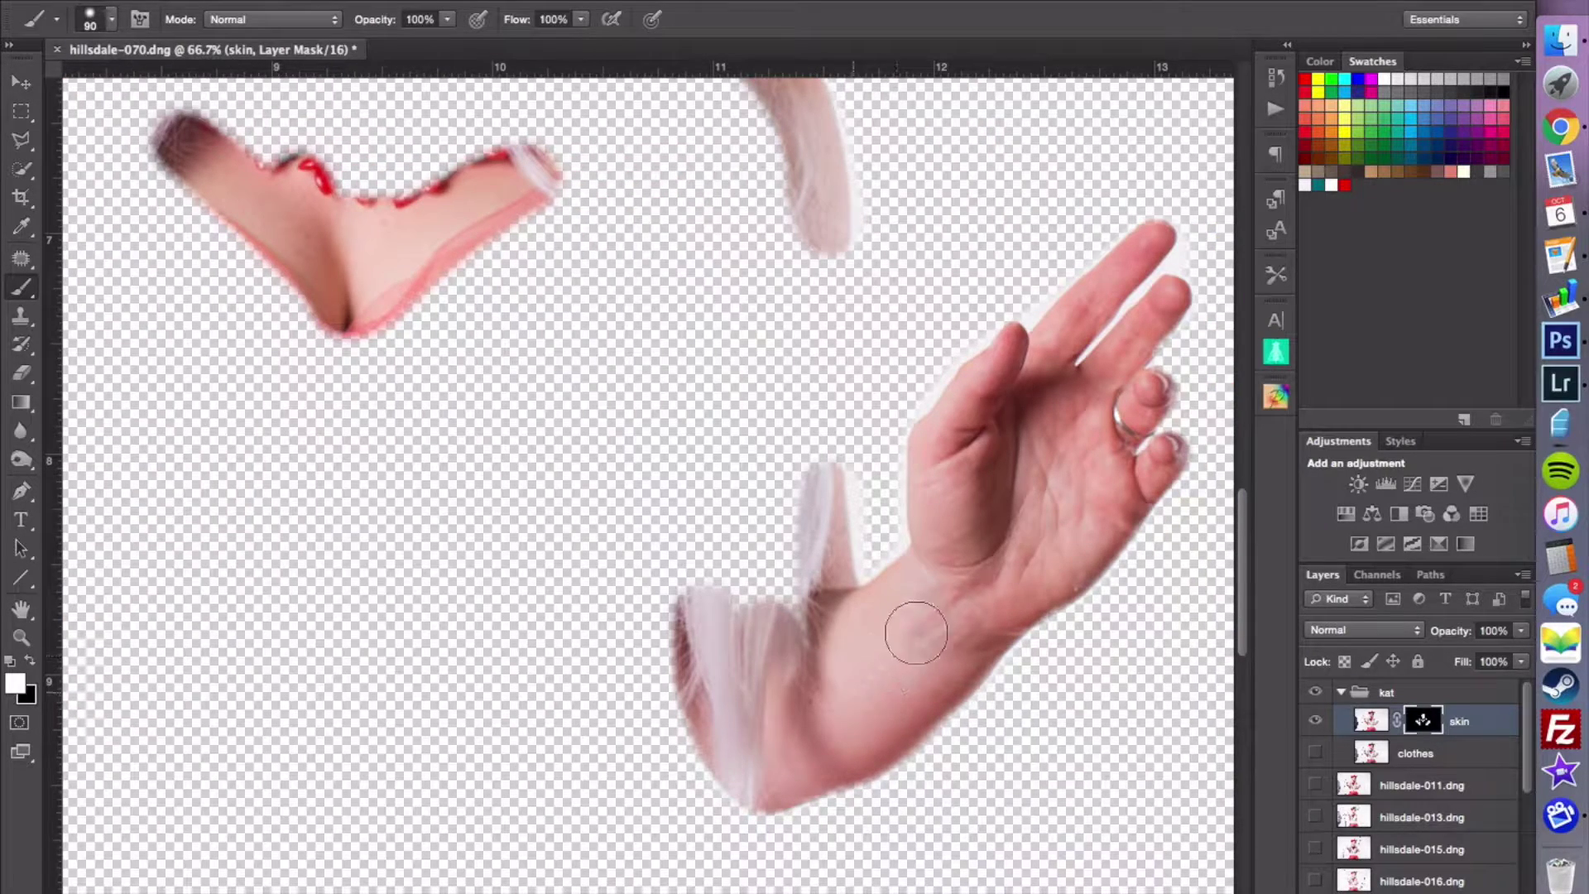
scroll(1022, 546, "up", 6)
scroll(1022, 546, "left", 1)
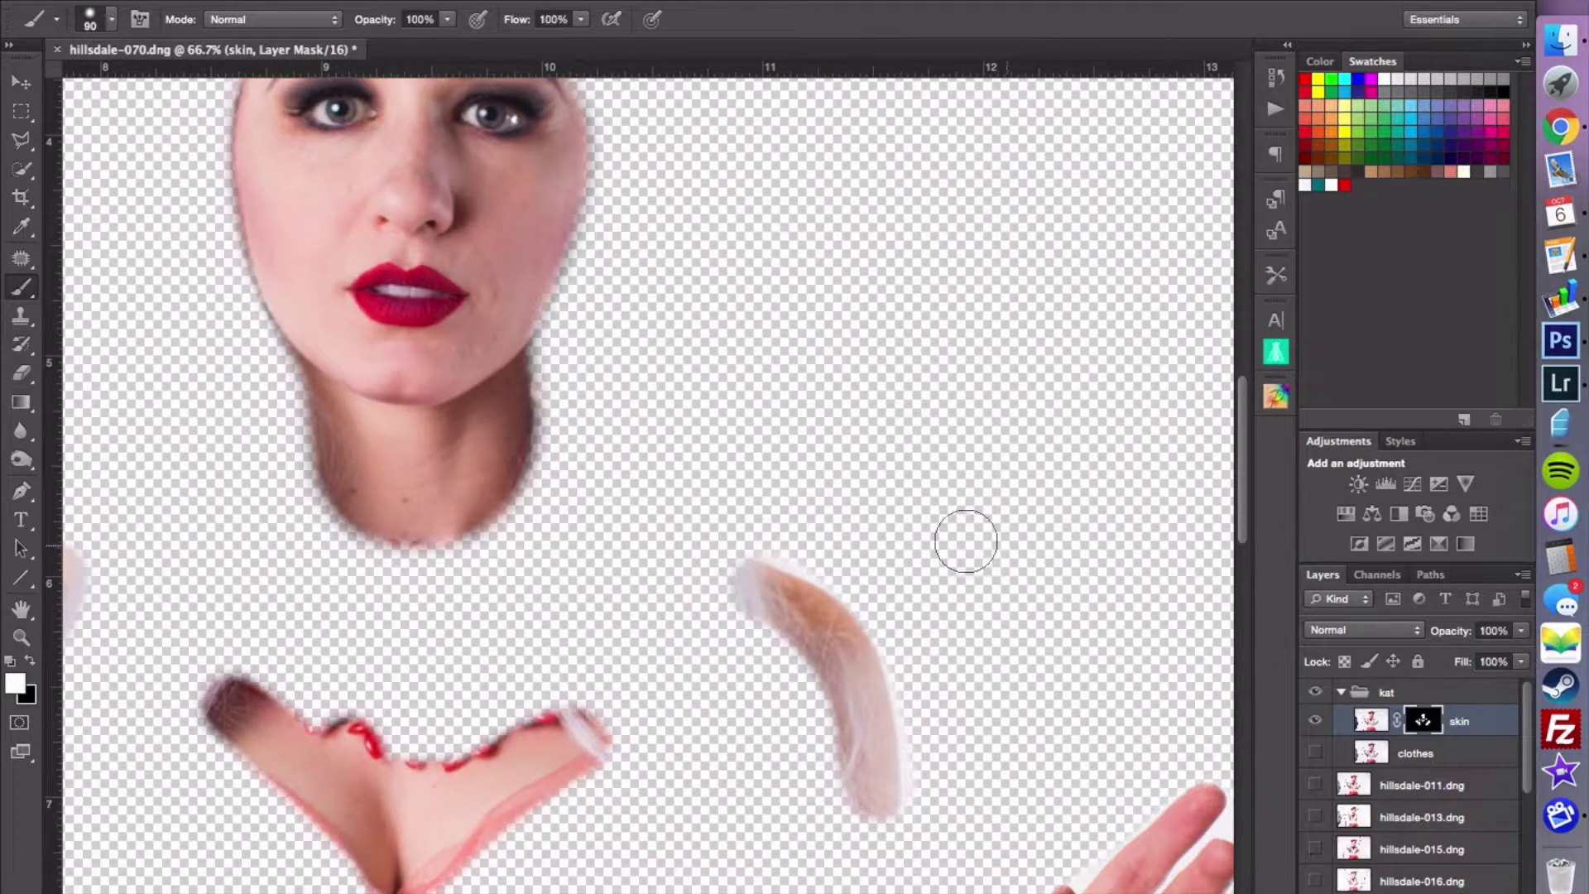
scroll(951, 533, "left", 5)
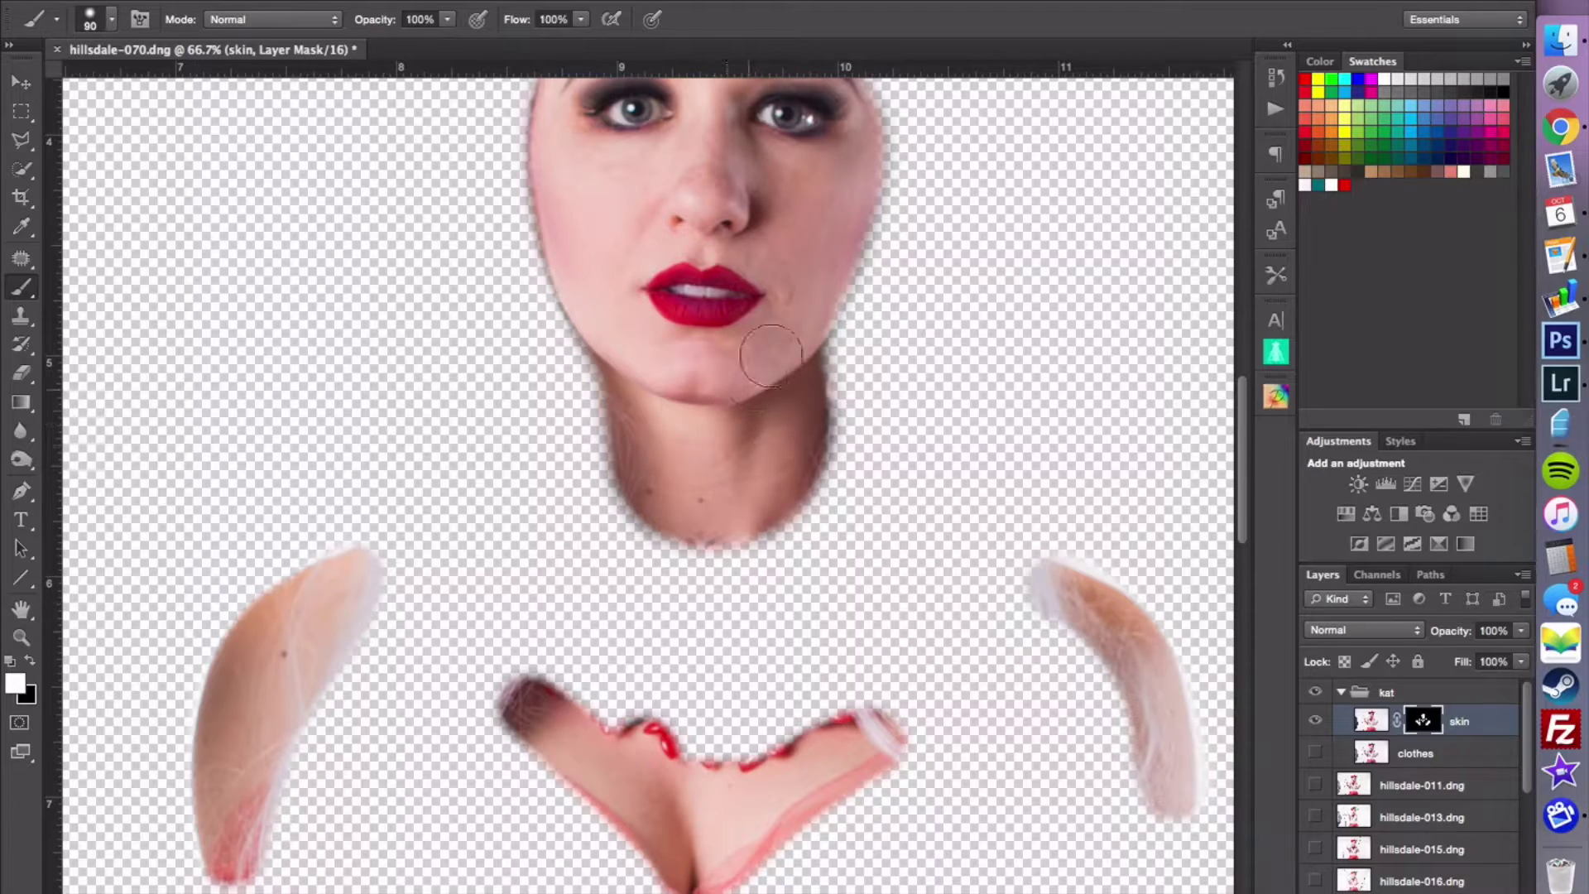
scroll(786, 351, "up", 2)
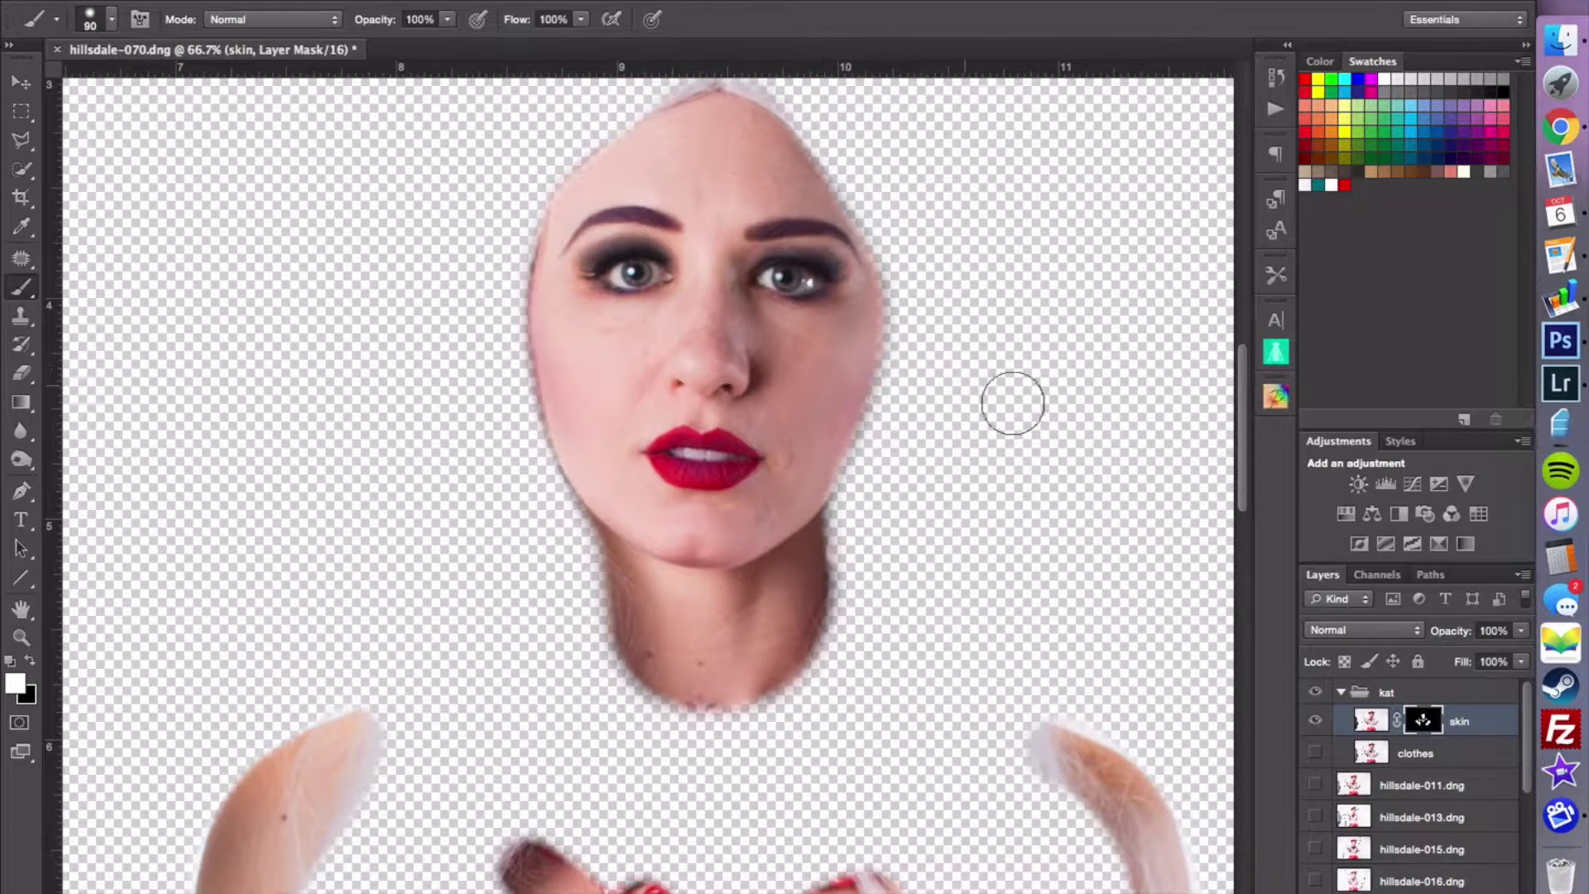
- Show the clothes layer and toggle the skin layer's visibility to compare the portrait with and without the masked skin
left_click(1315, 753)
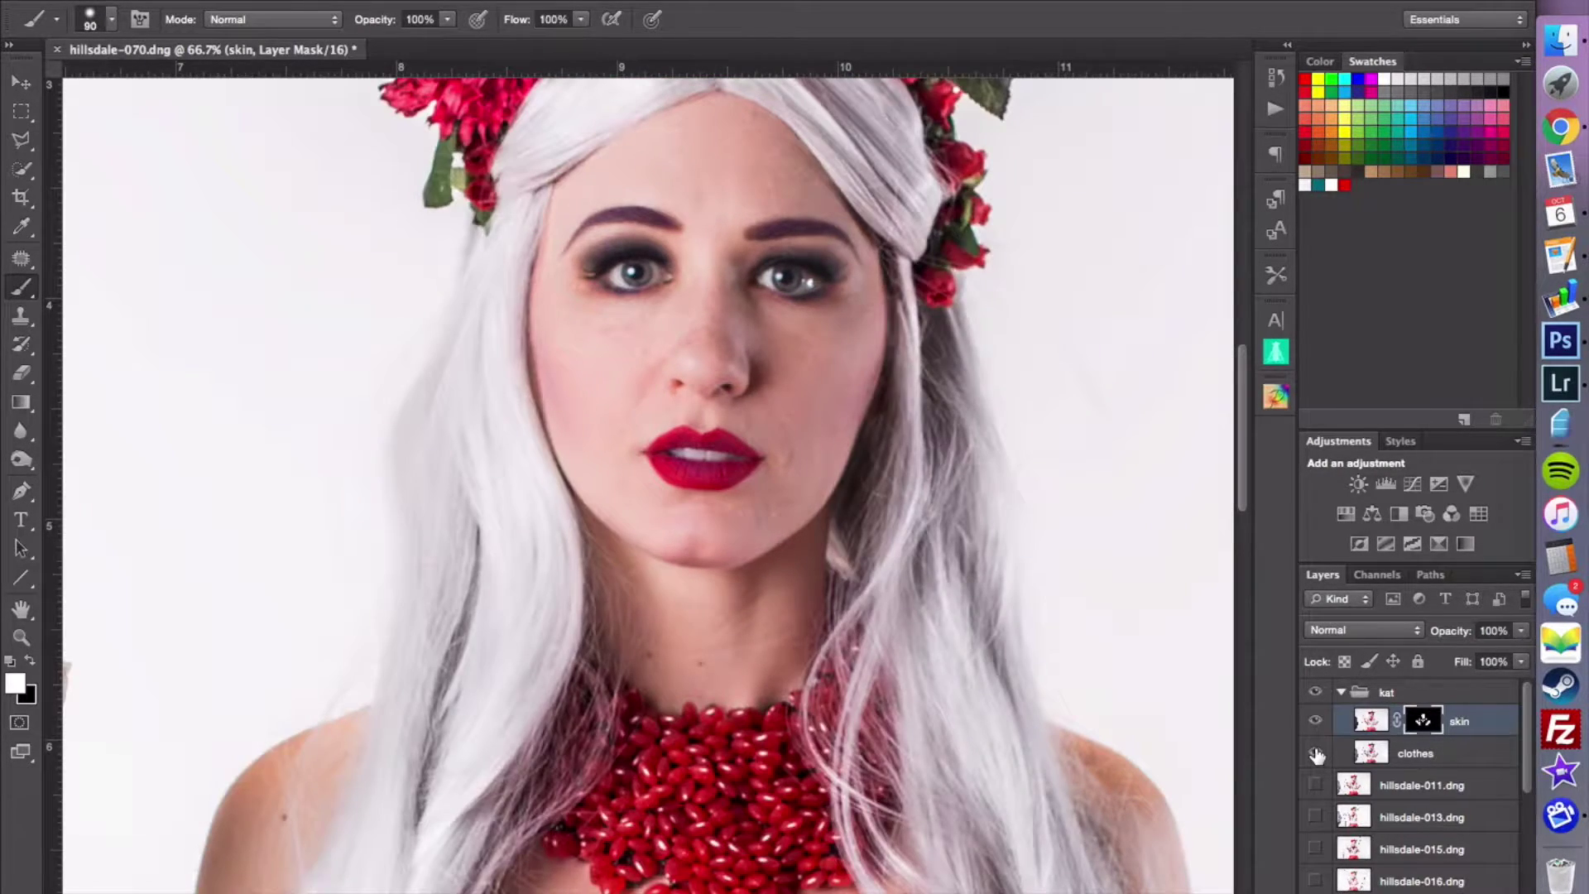
left_click(1316, 721)
left_click(1316, 721)
left_click(1316, 720)
key("super+minus")
left_click(1316, 720)
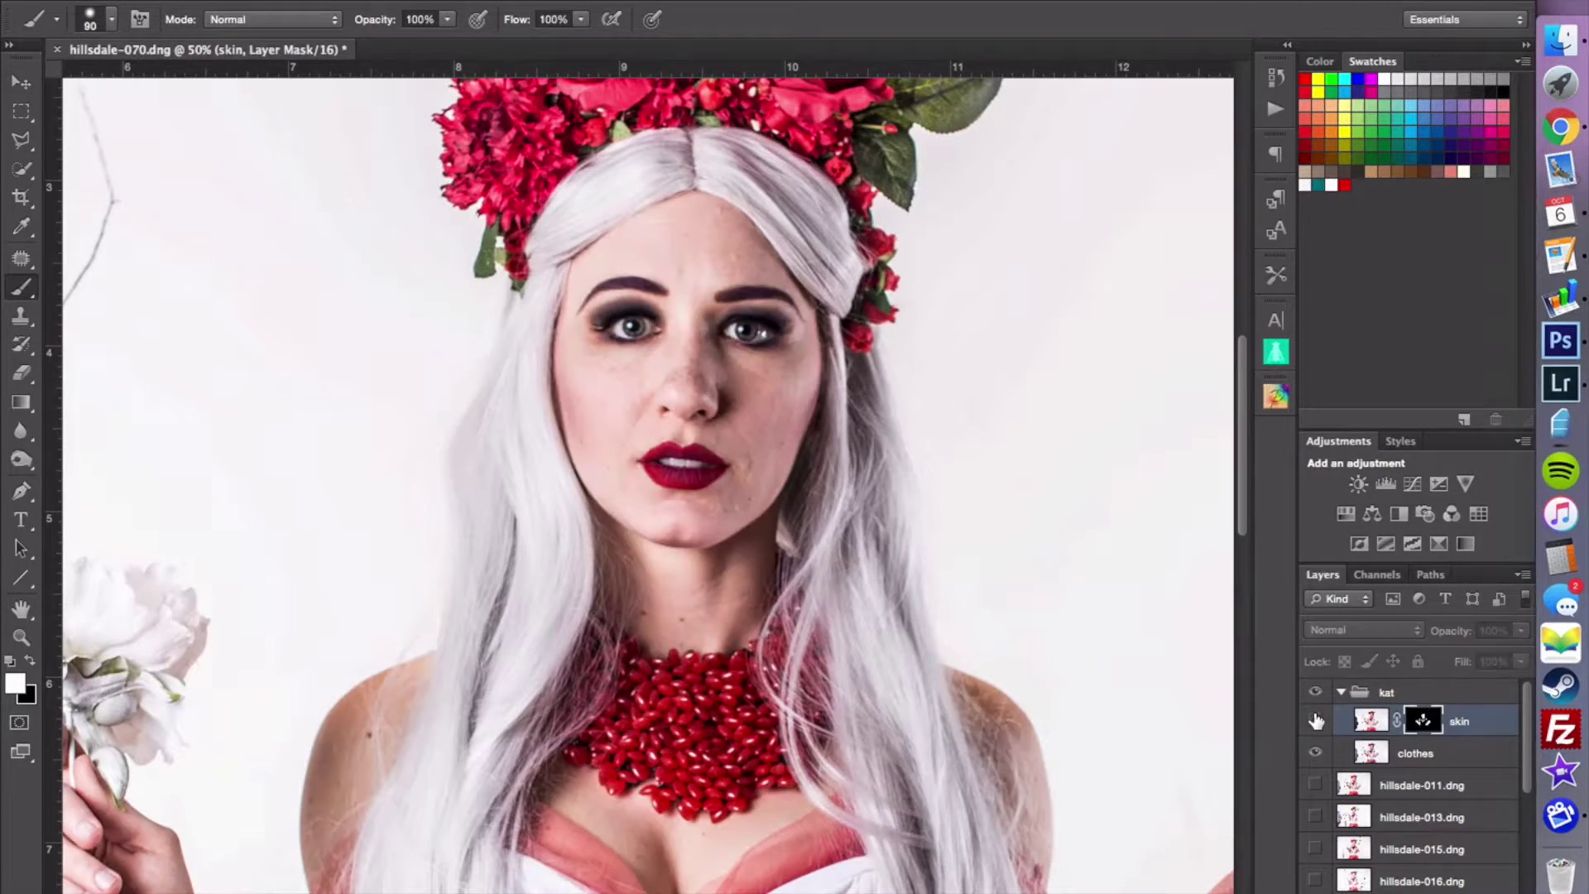
left_click(1316, 720)
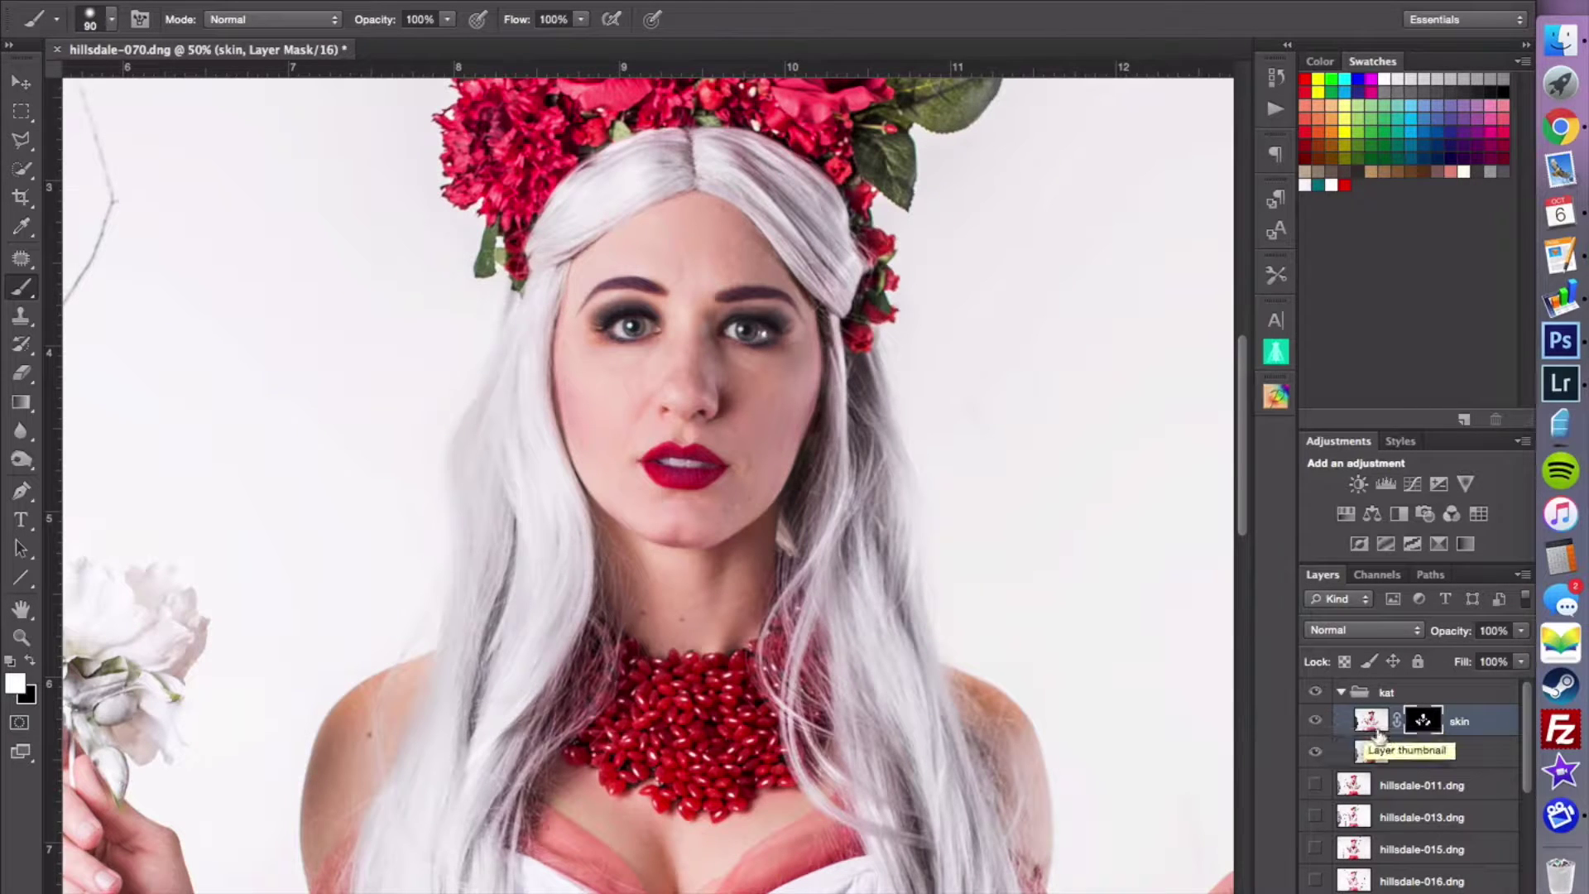
- Duplicate the skin layer together with its mask and make the skin copy's image the active target
left_click(1370, 721)
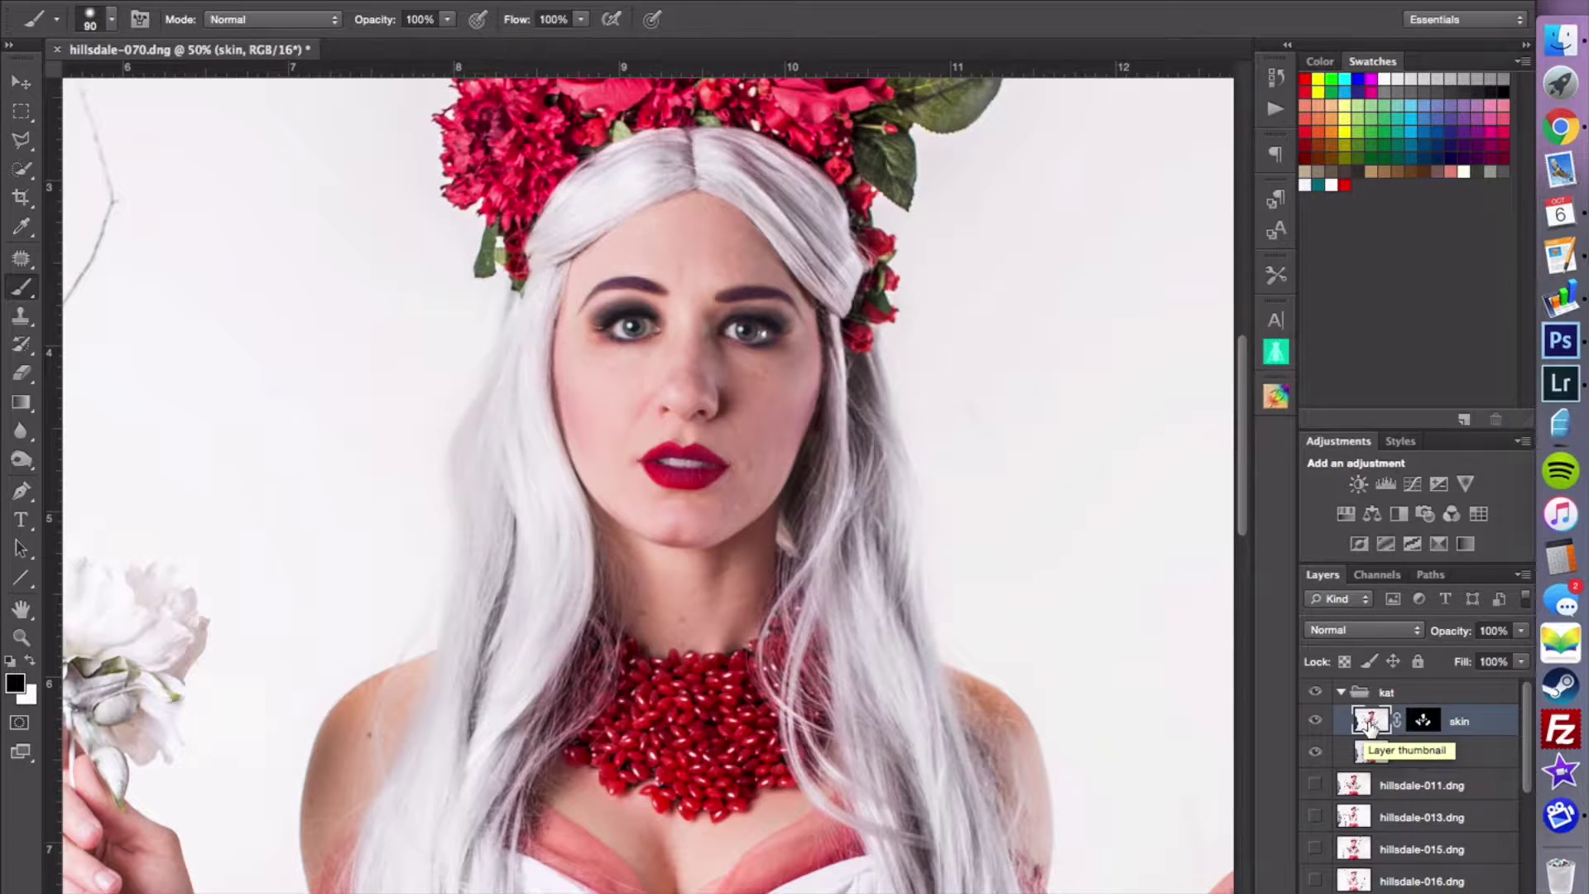
key("super+j")
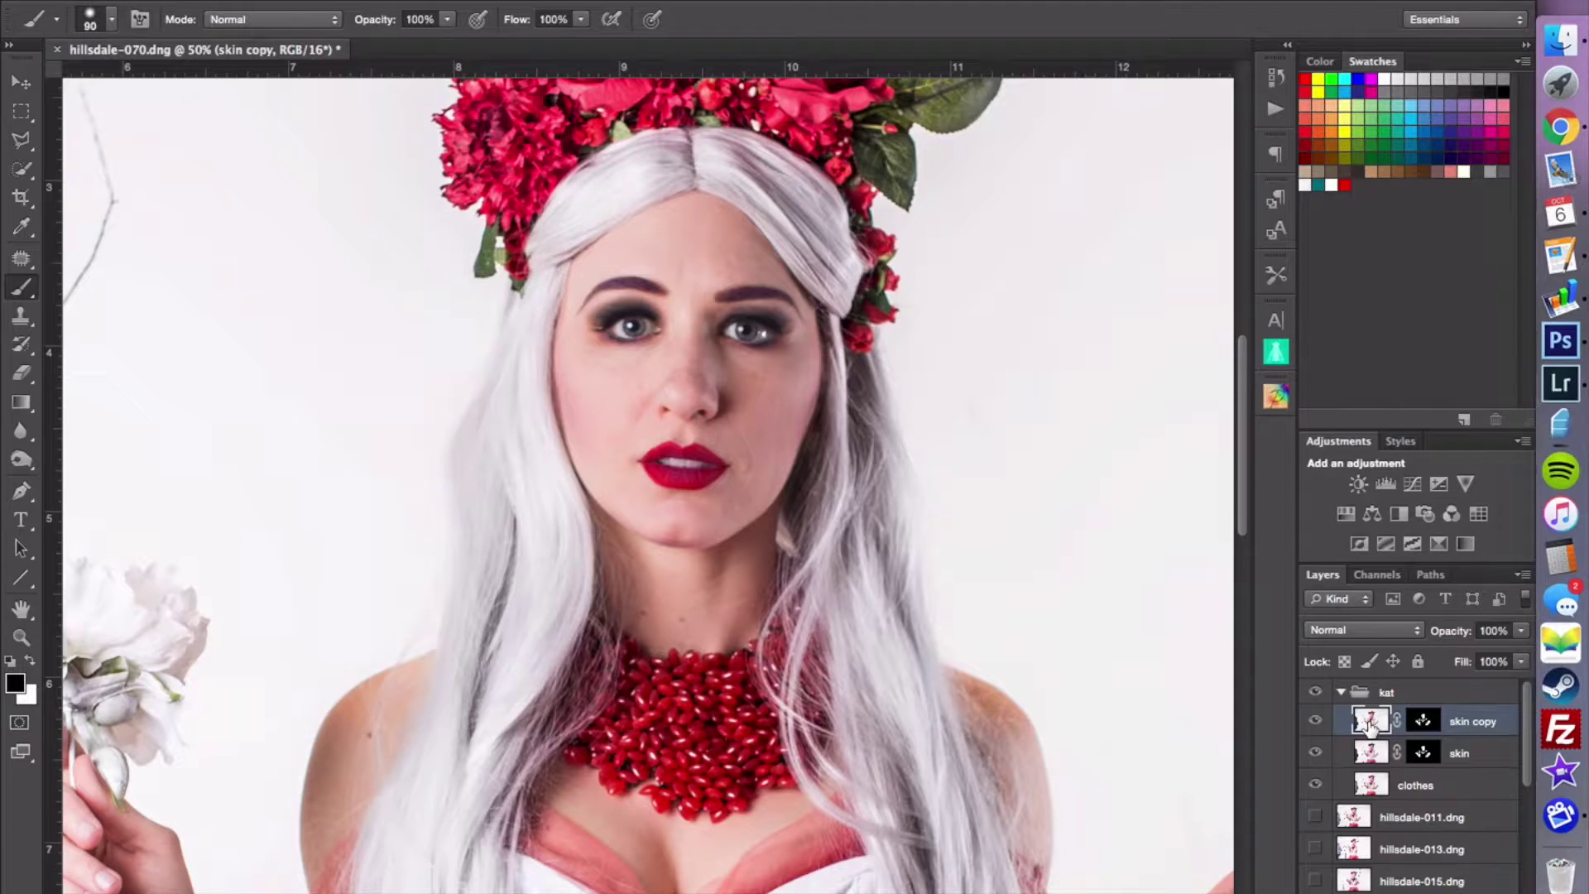
right_click(1387, 766)
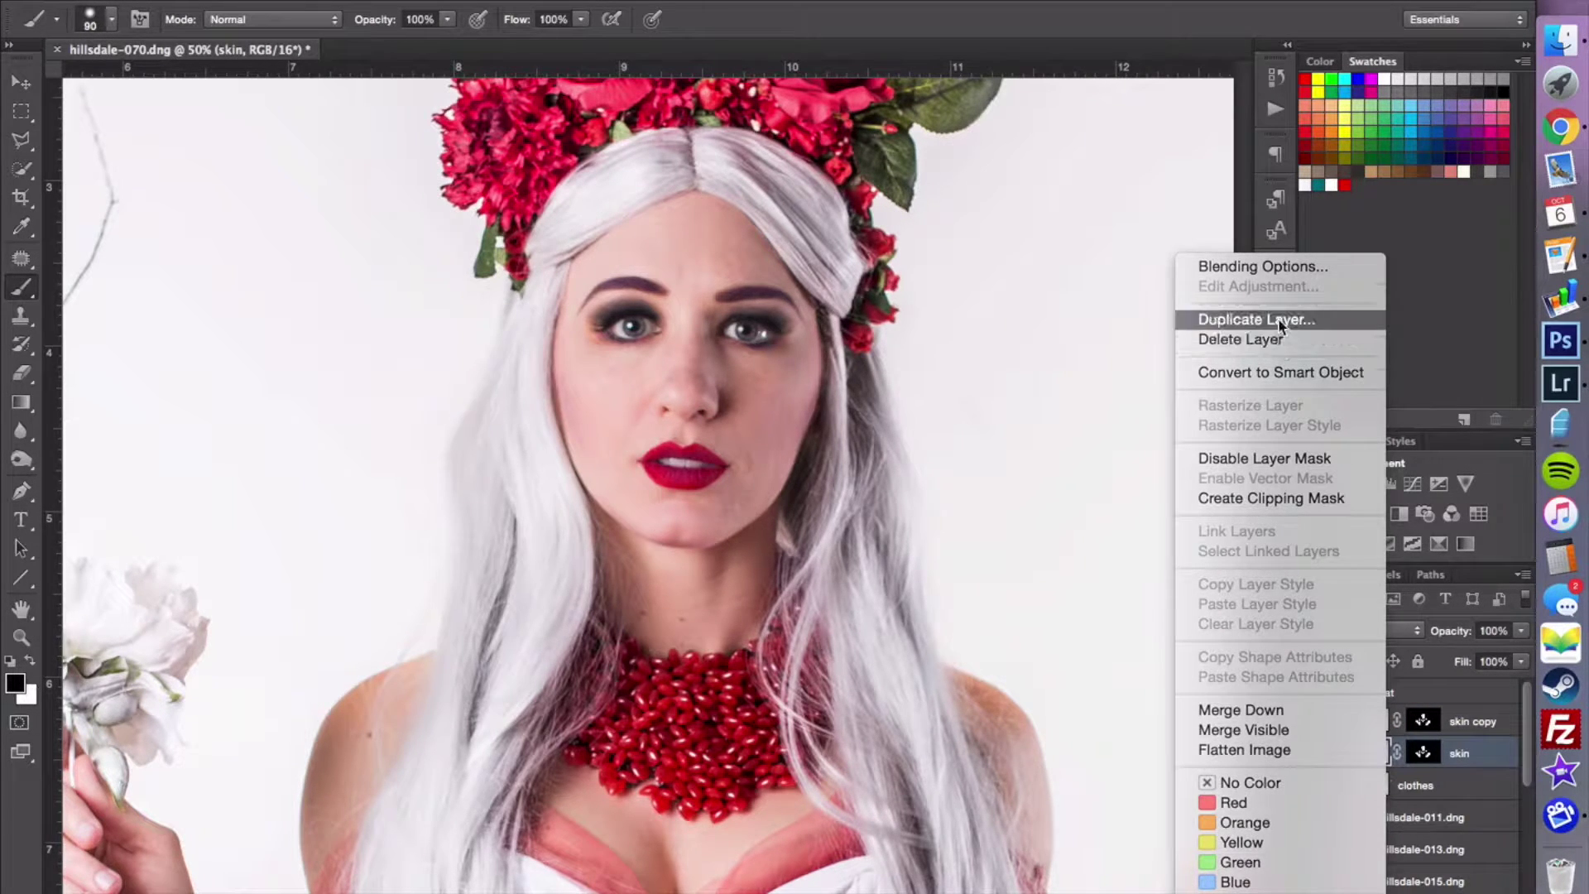
left_click(1457, 373)
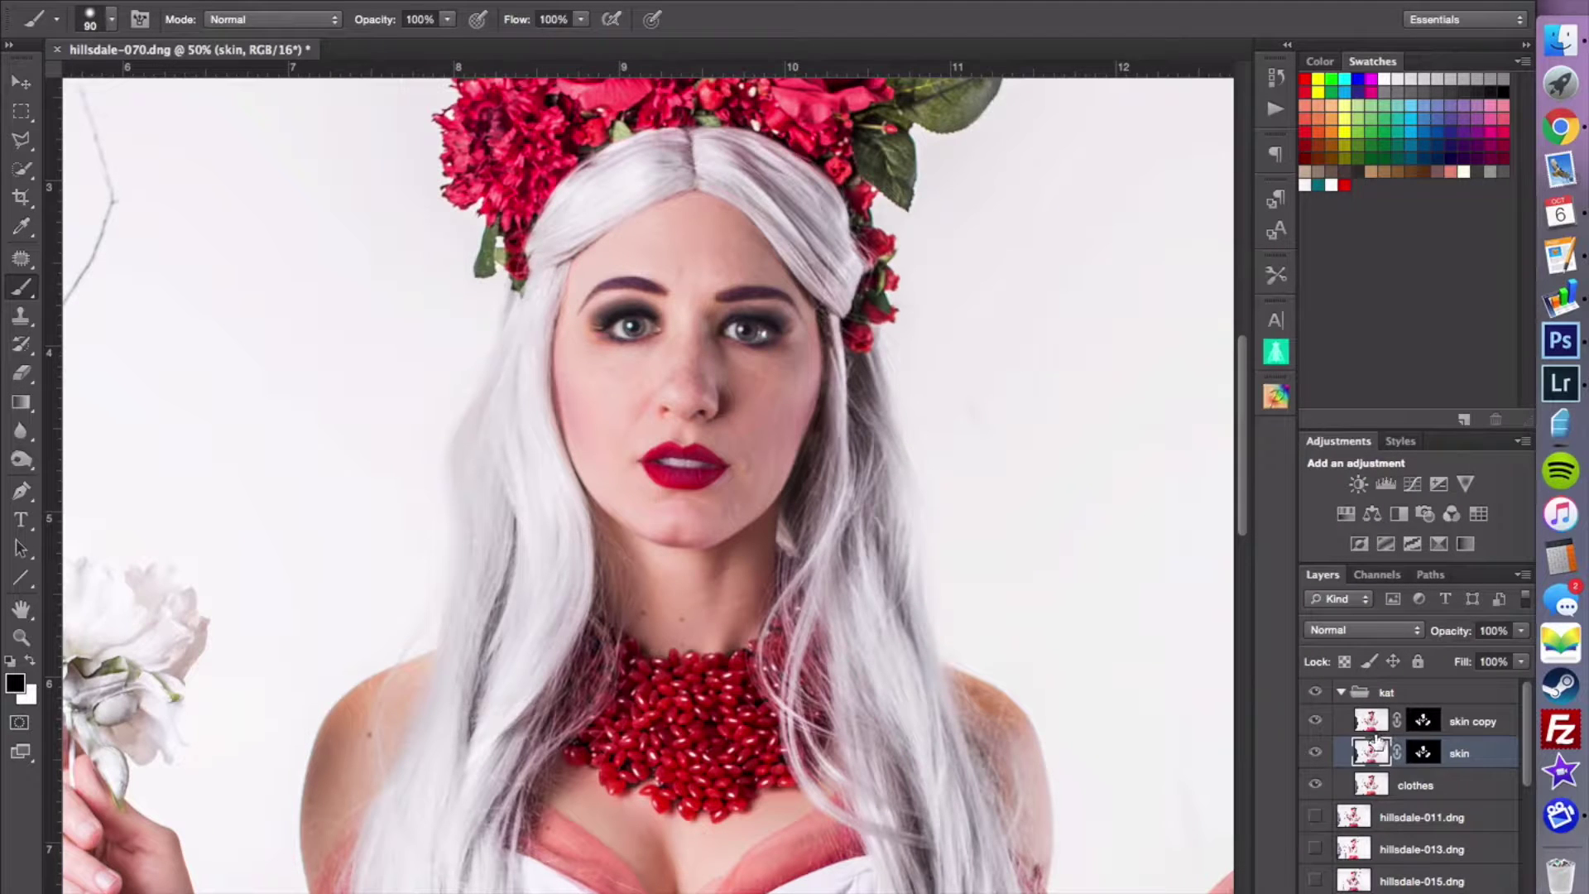
left_click(1372, 721)
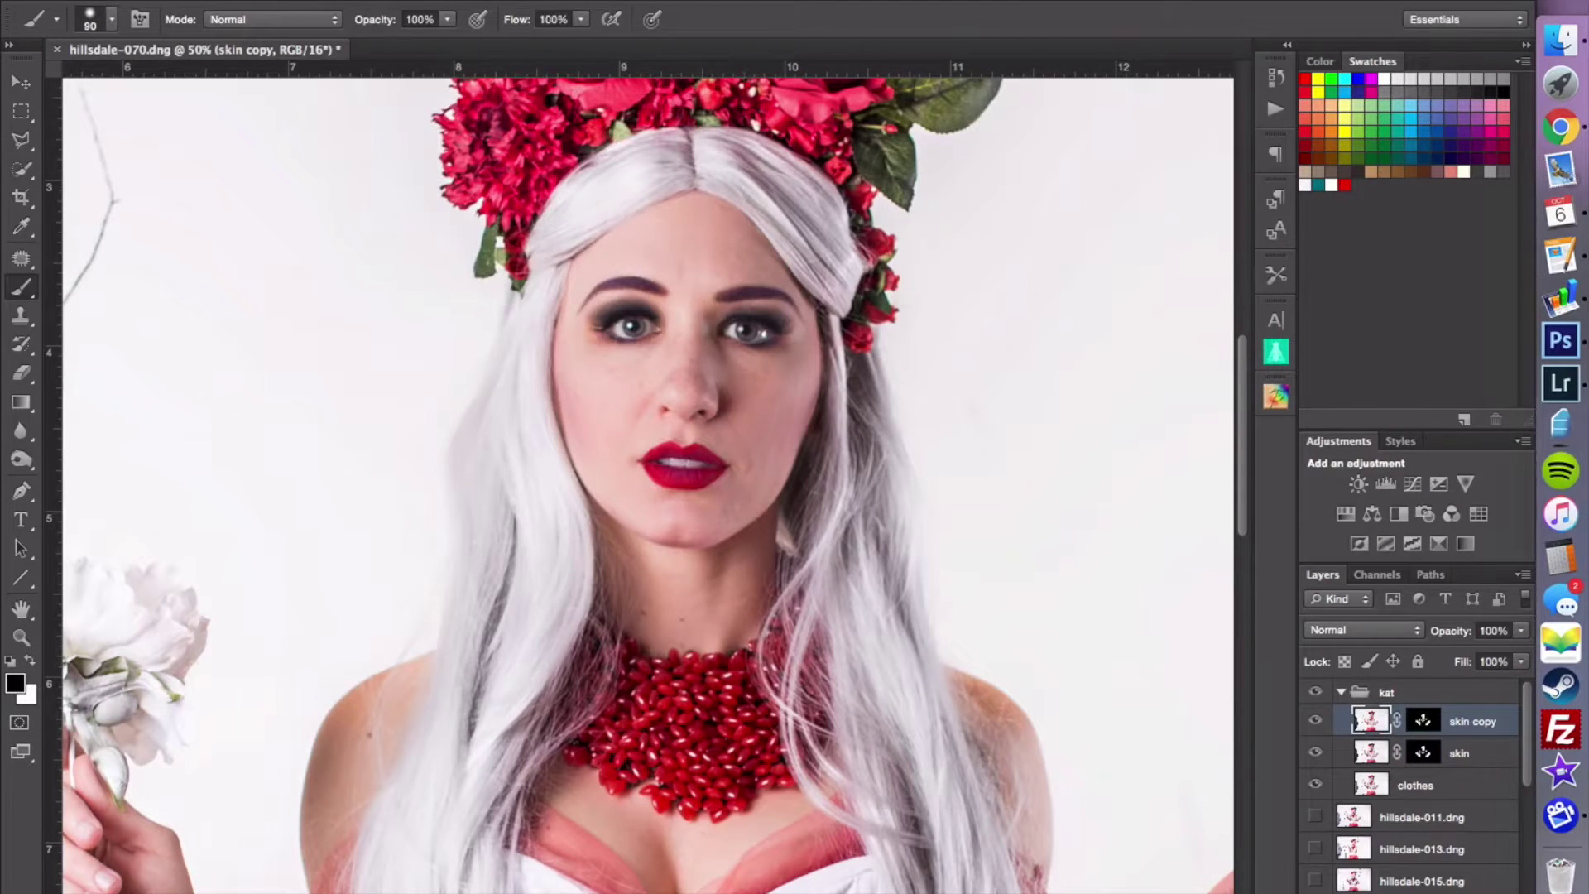
- Smooth the skin copy layer with the Imagenomic Portraiture filter using the Default preset
left_click(521, 1)
mouse_move(588, 466)
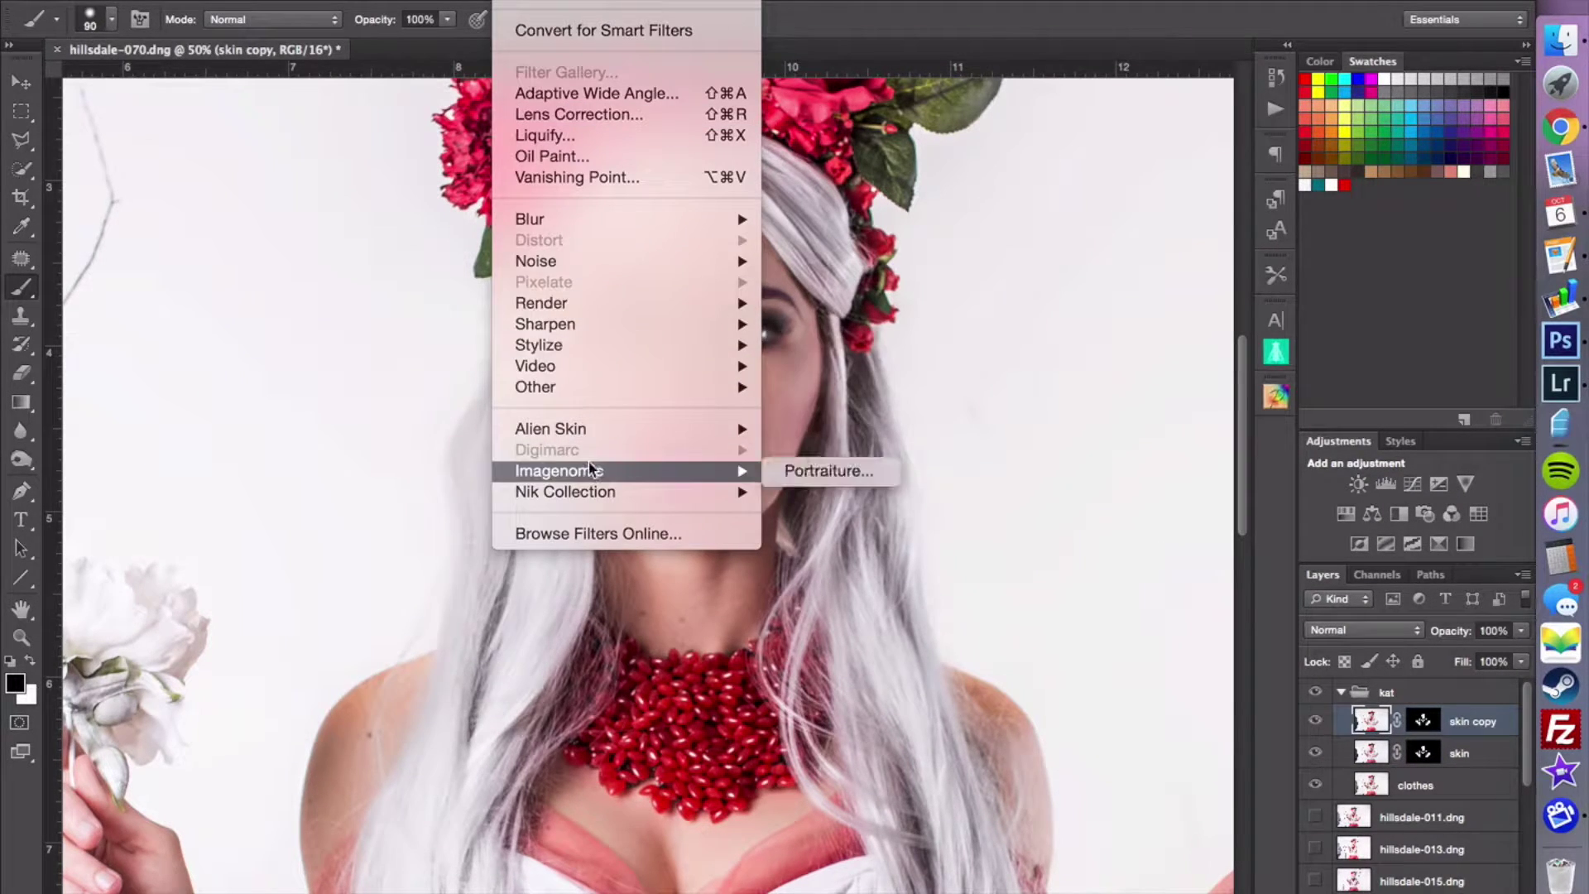
left_click(857, 466)
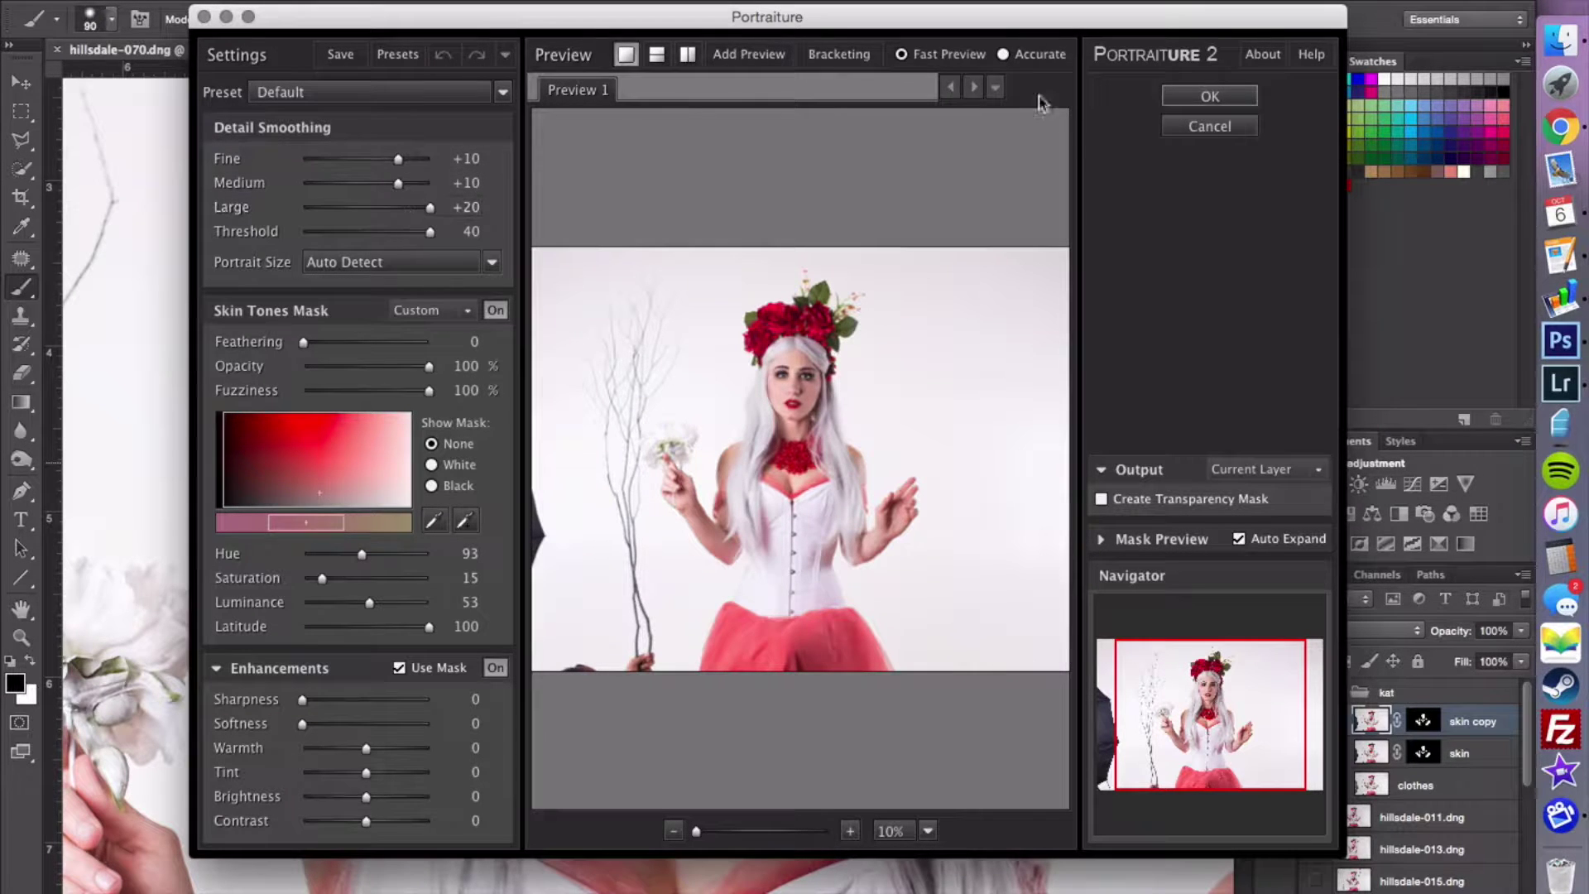
left_click(1181, 97)
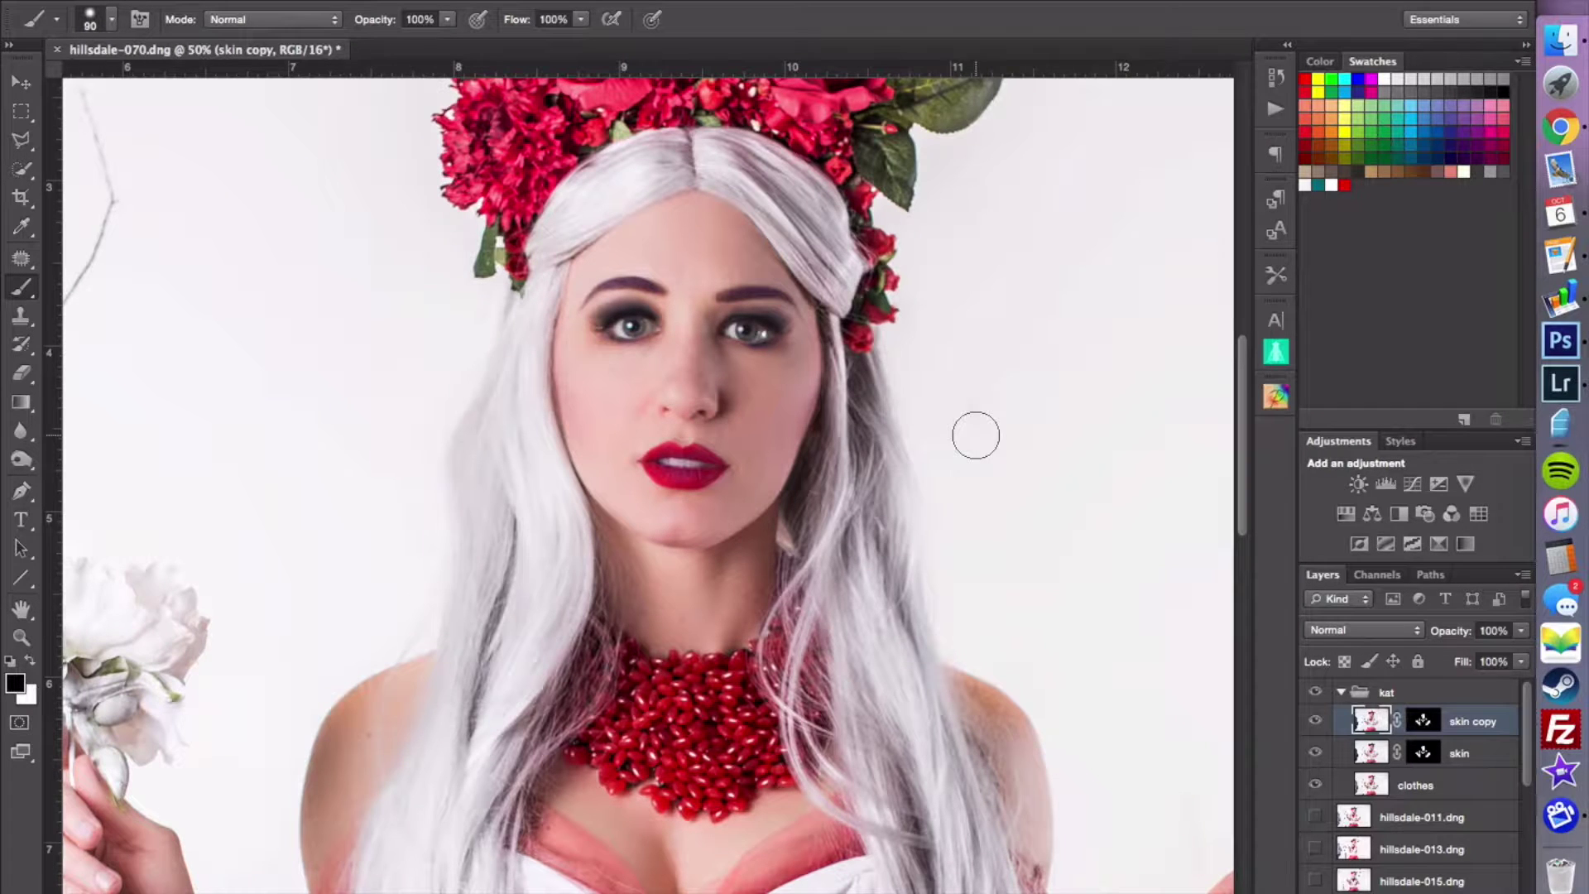
key("super+plus")
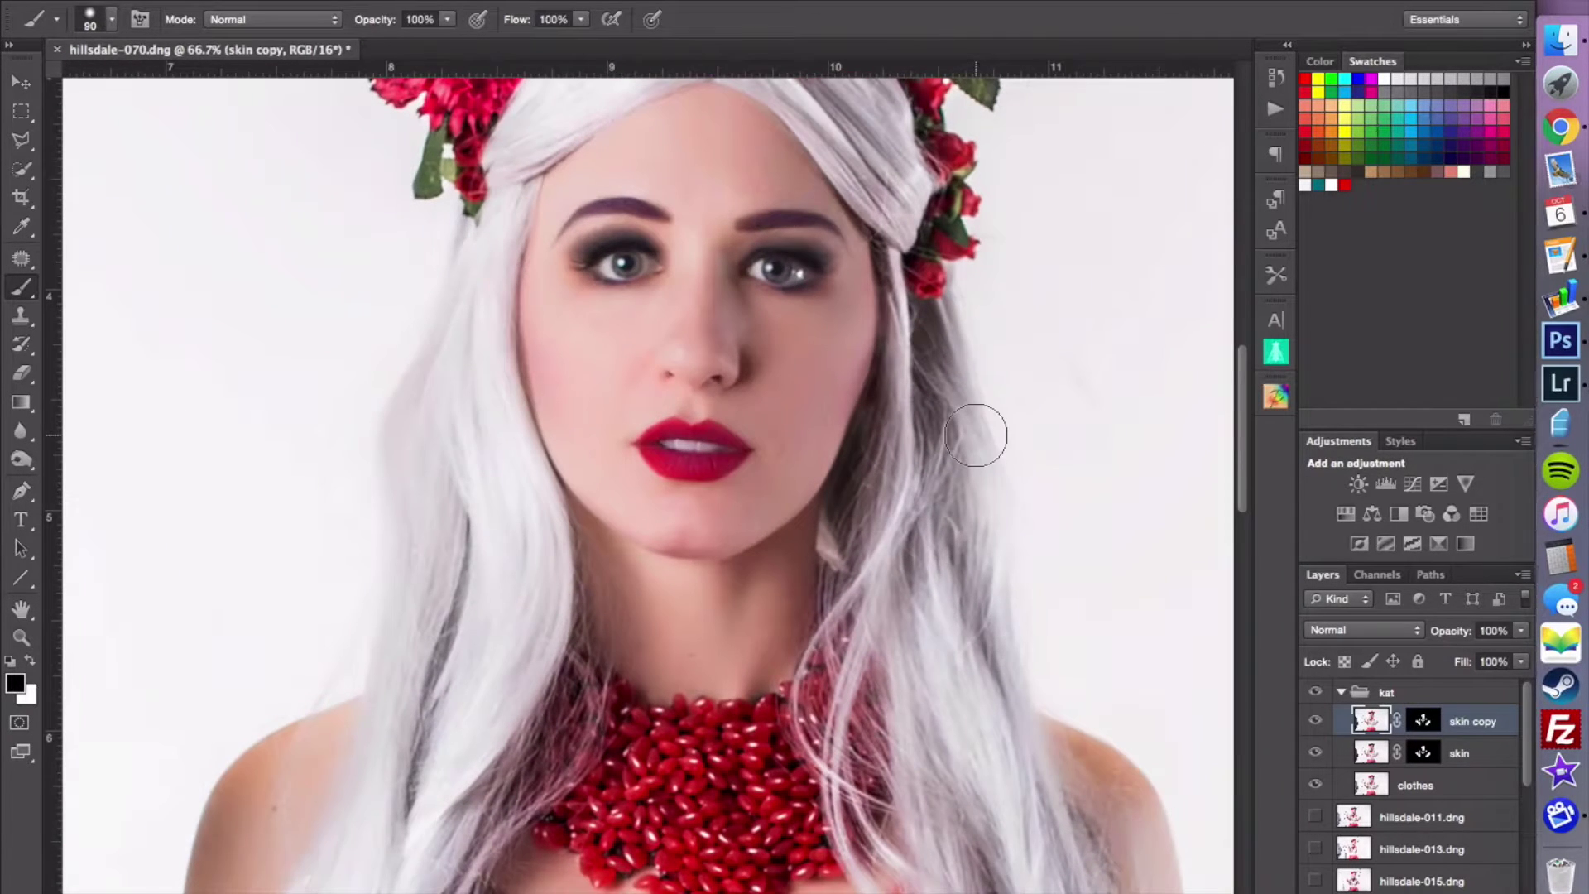
scroll(975, 435, "up", 2)
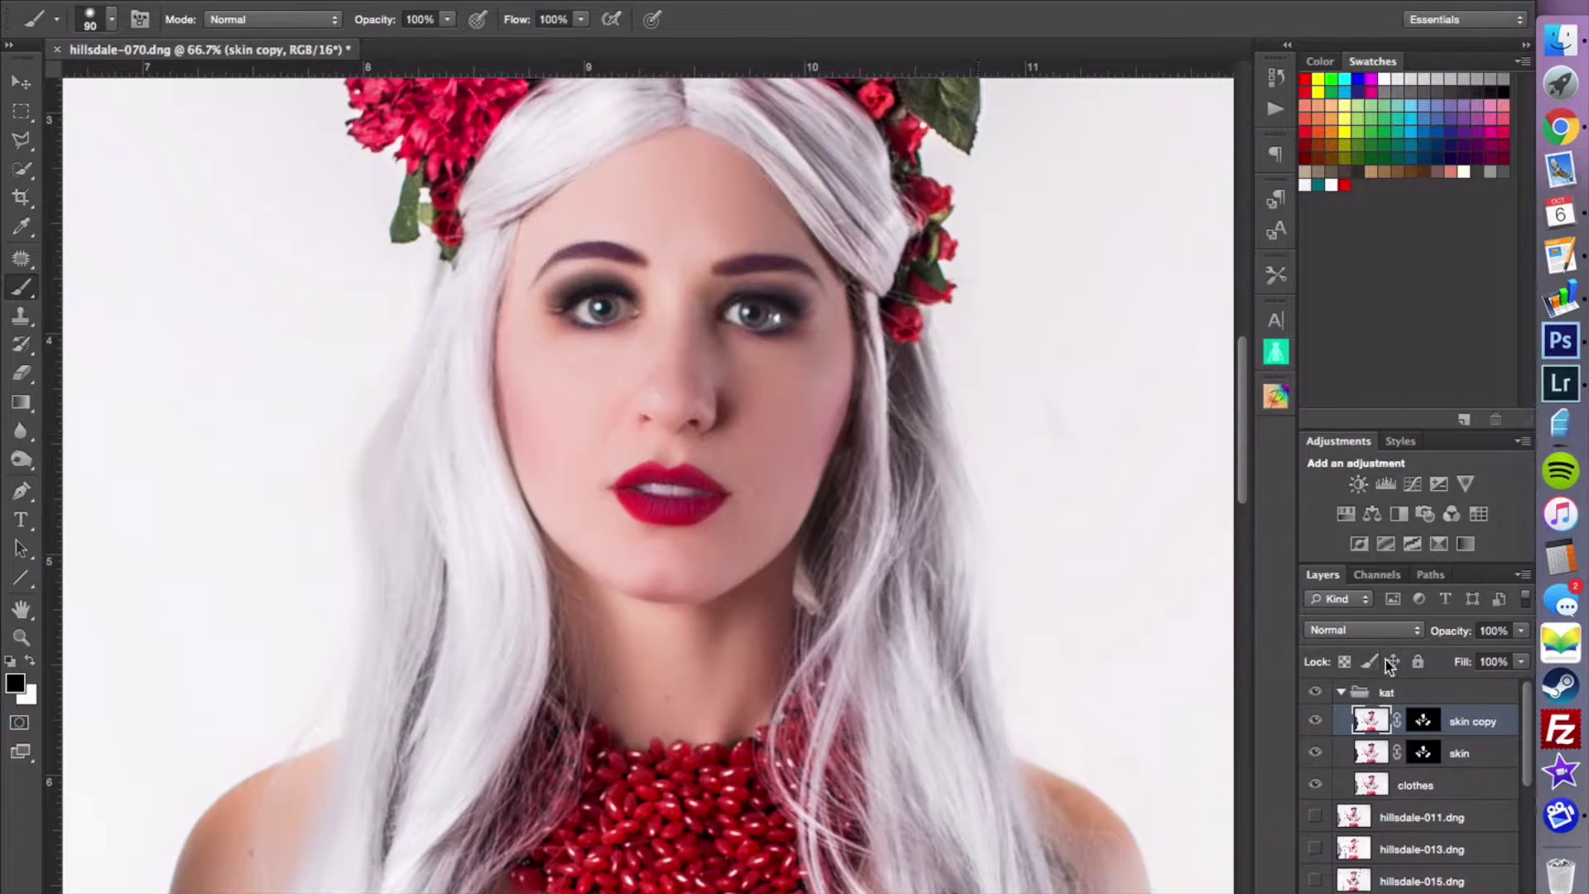
- Try lowering the skin copy layer's opacity to about 65% to weaken the smoothing
left_click(1520, 633)
left_click_drag(1523, 653, 1516, 658)
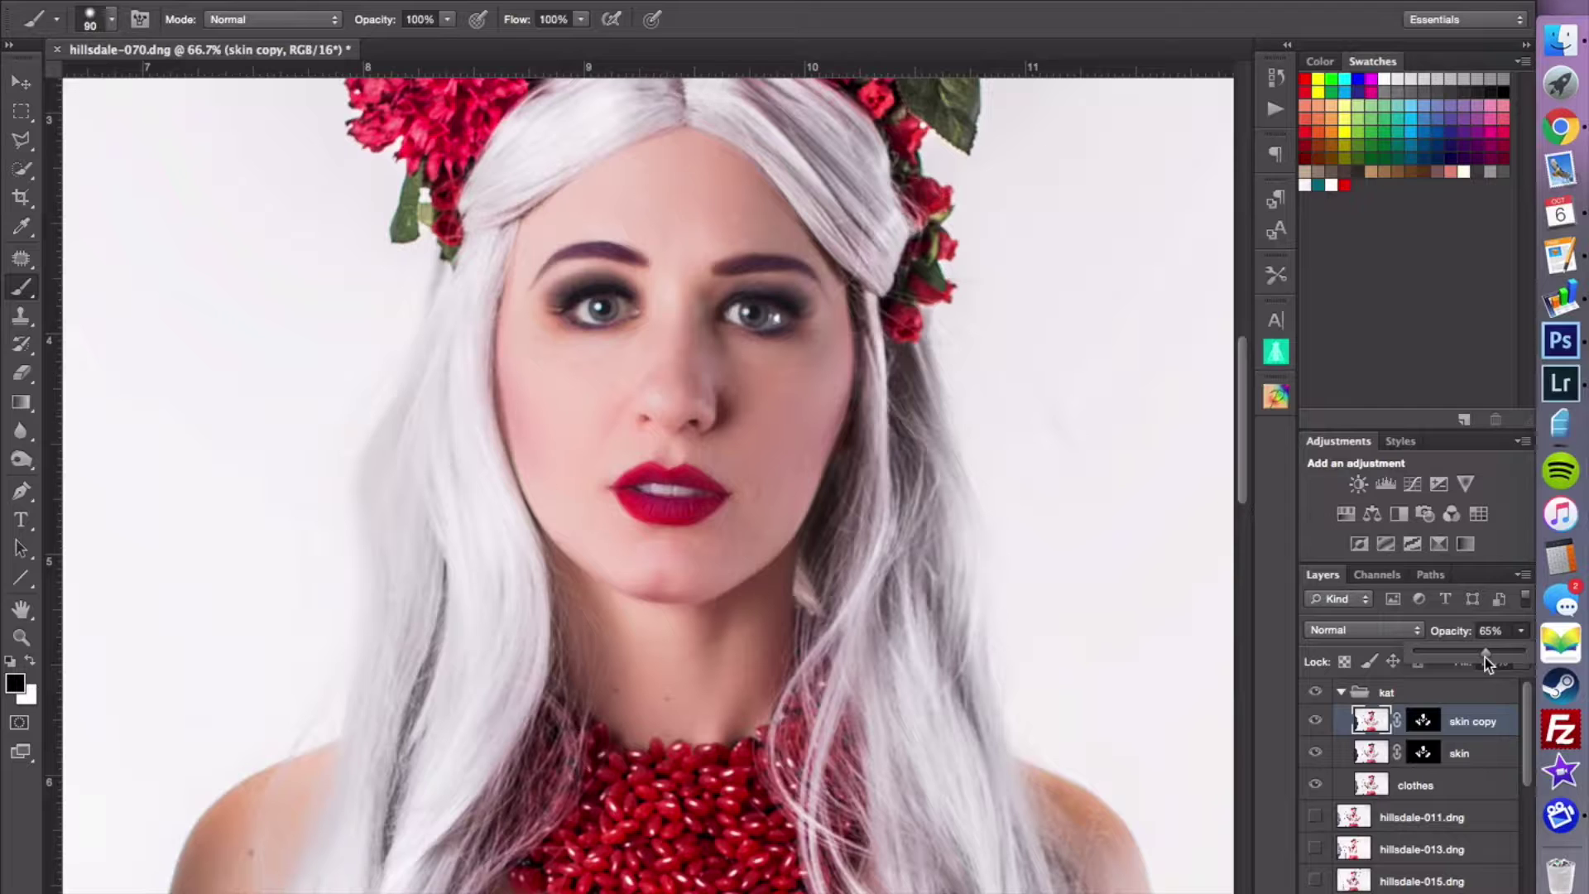
left_click_drag(1485, 657, 1478, 659)
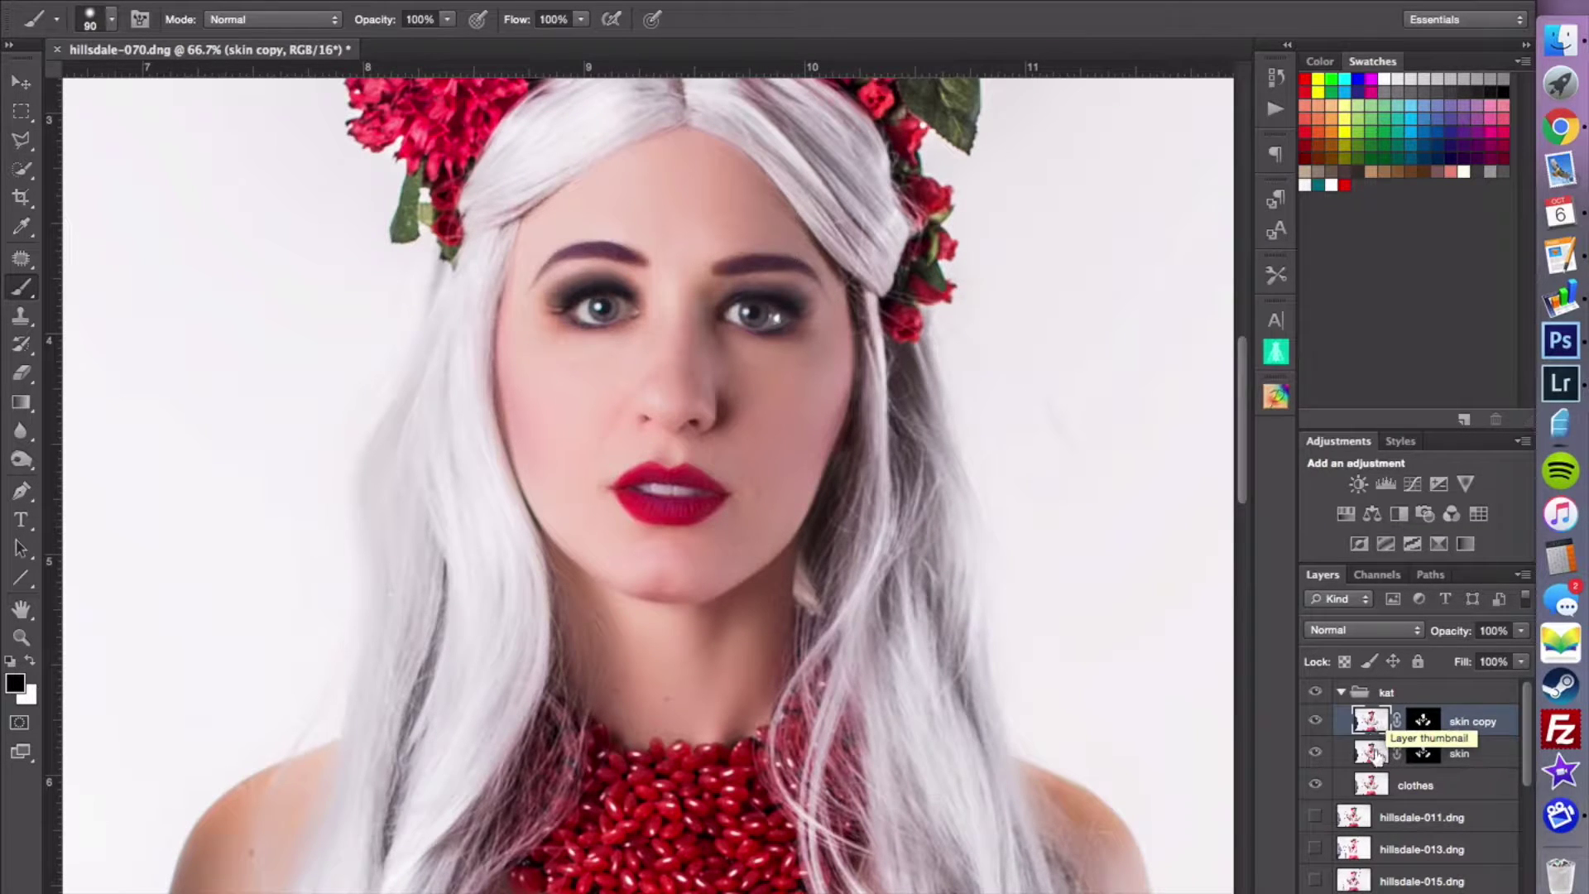
left_click(1372, 753)
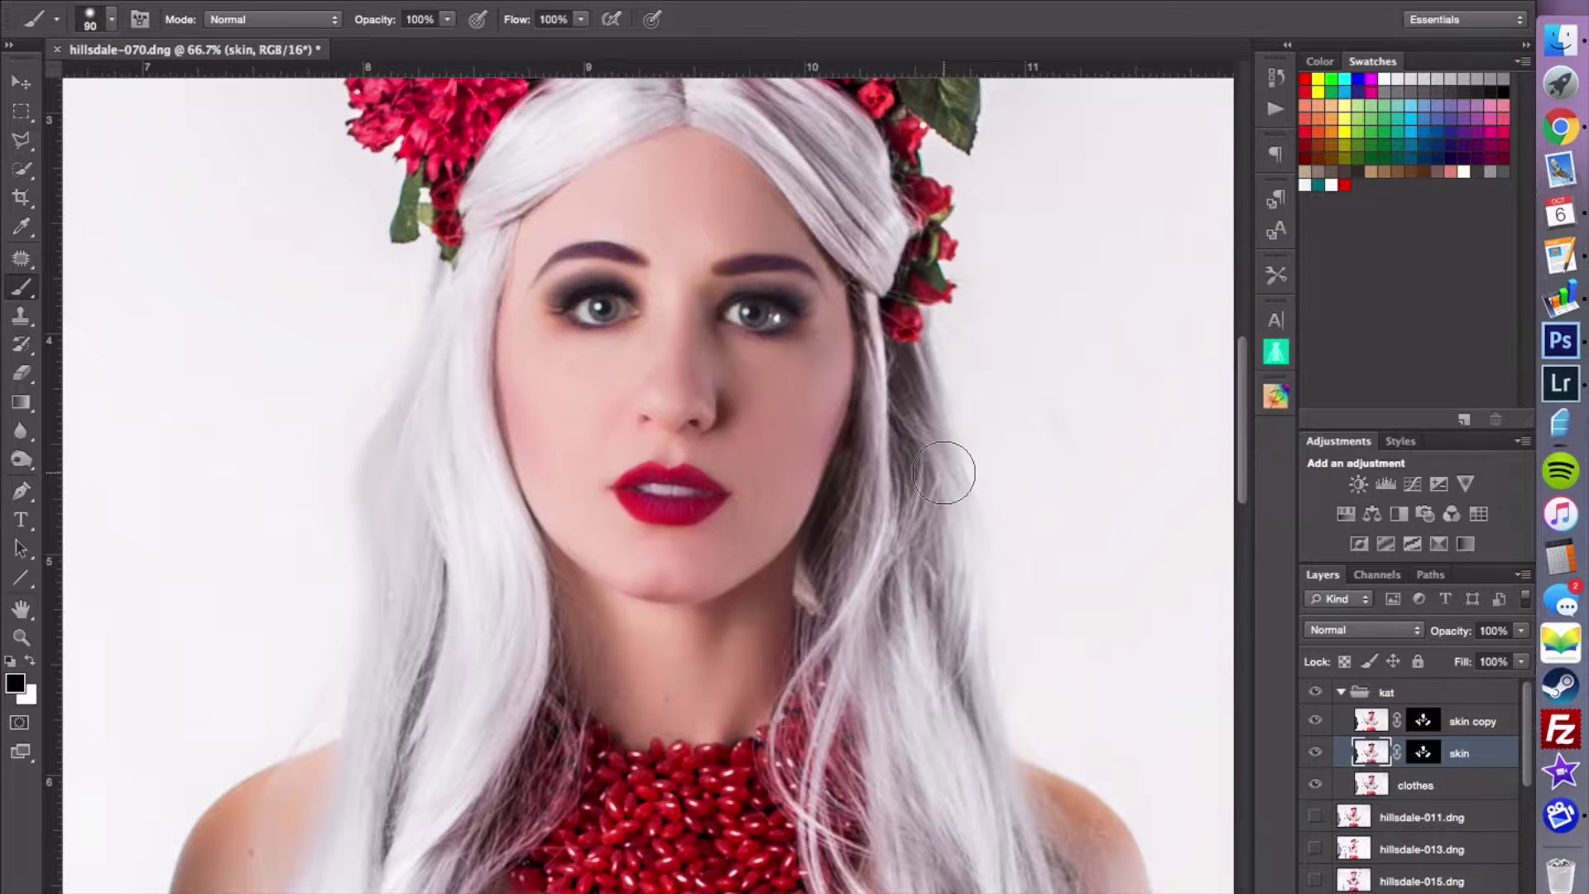
key("v")
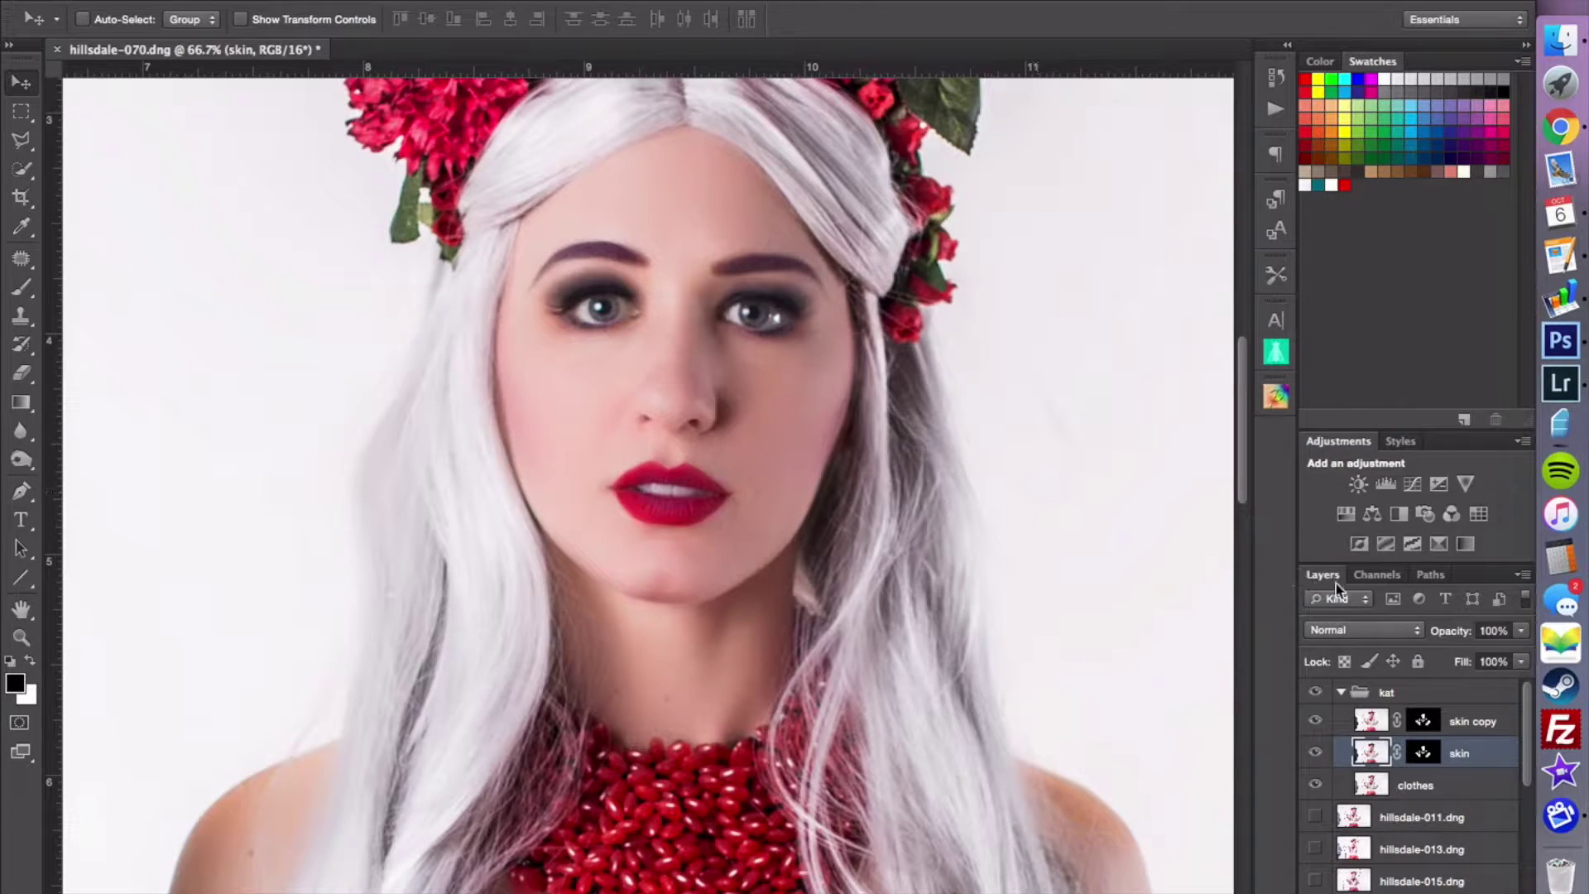
key("super+0")
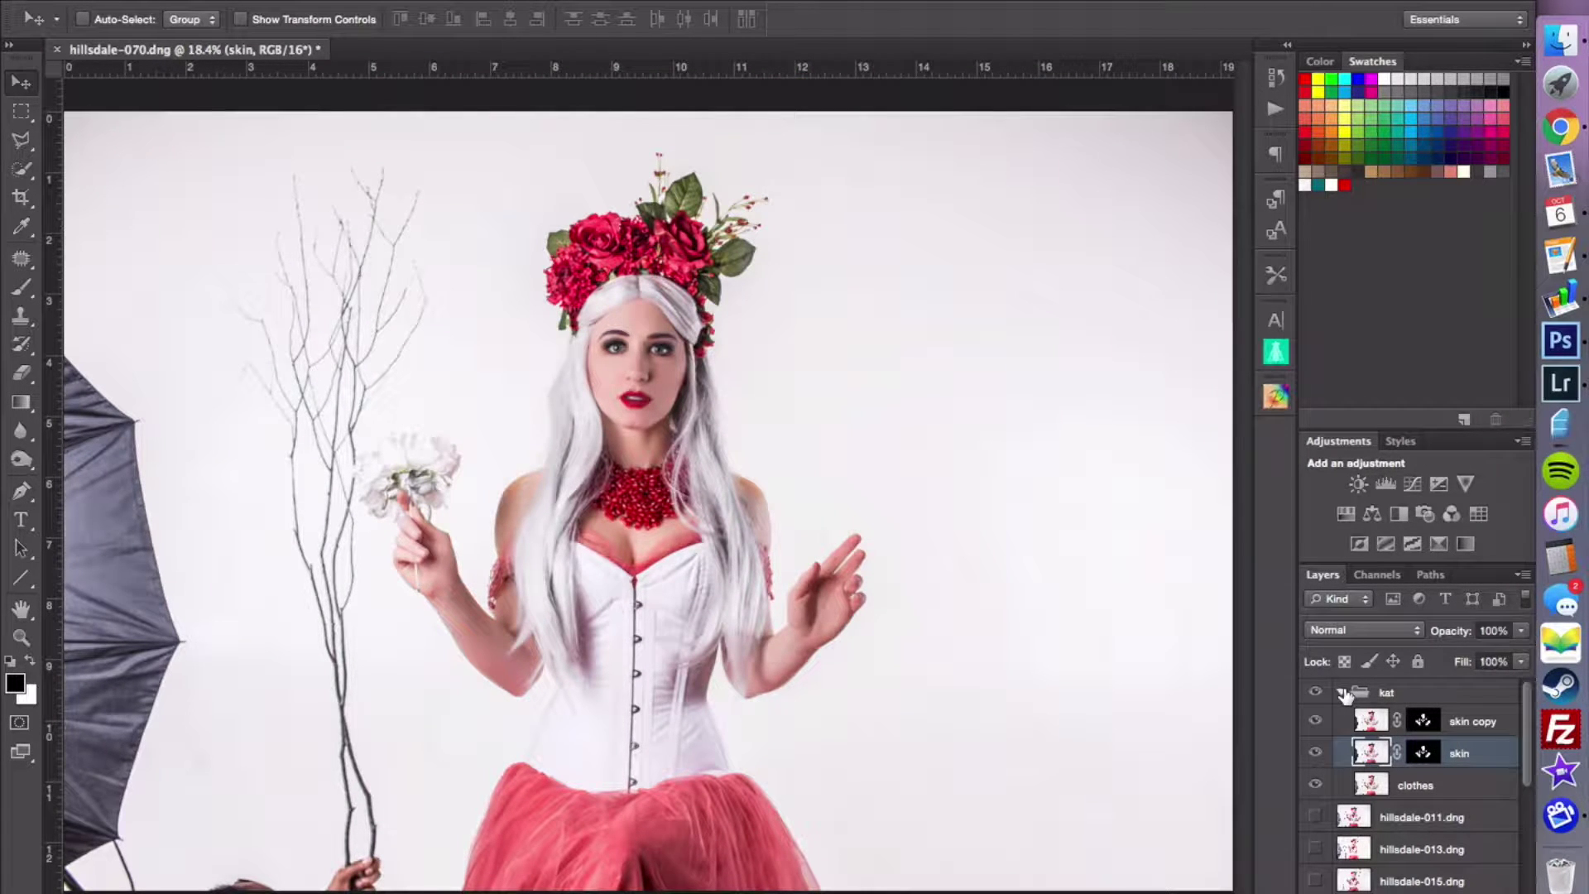
- Clone clean backdrop over the umbrella on the clothes layer with a 600 px Clone Stamp at 100% opacity
left_click(1371, 782)
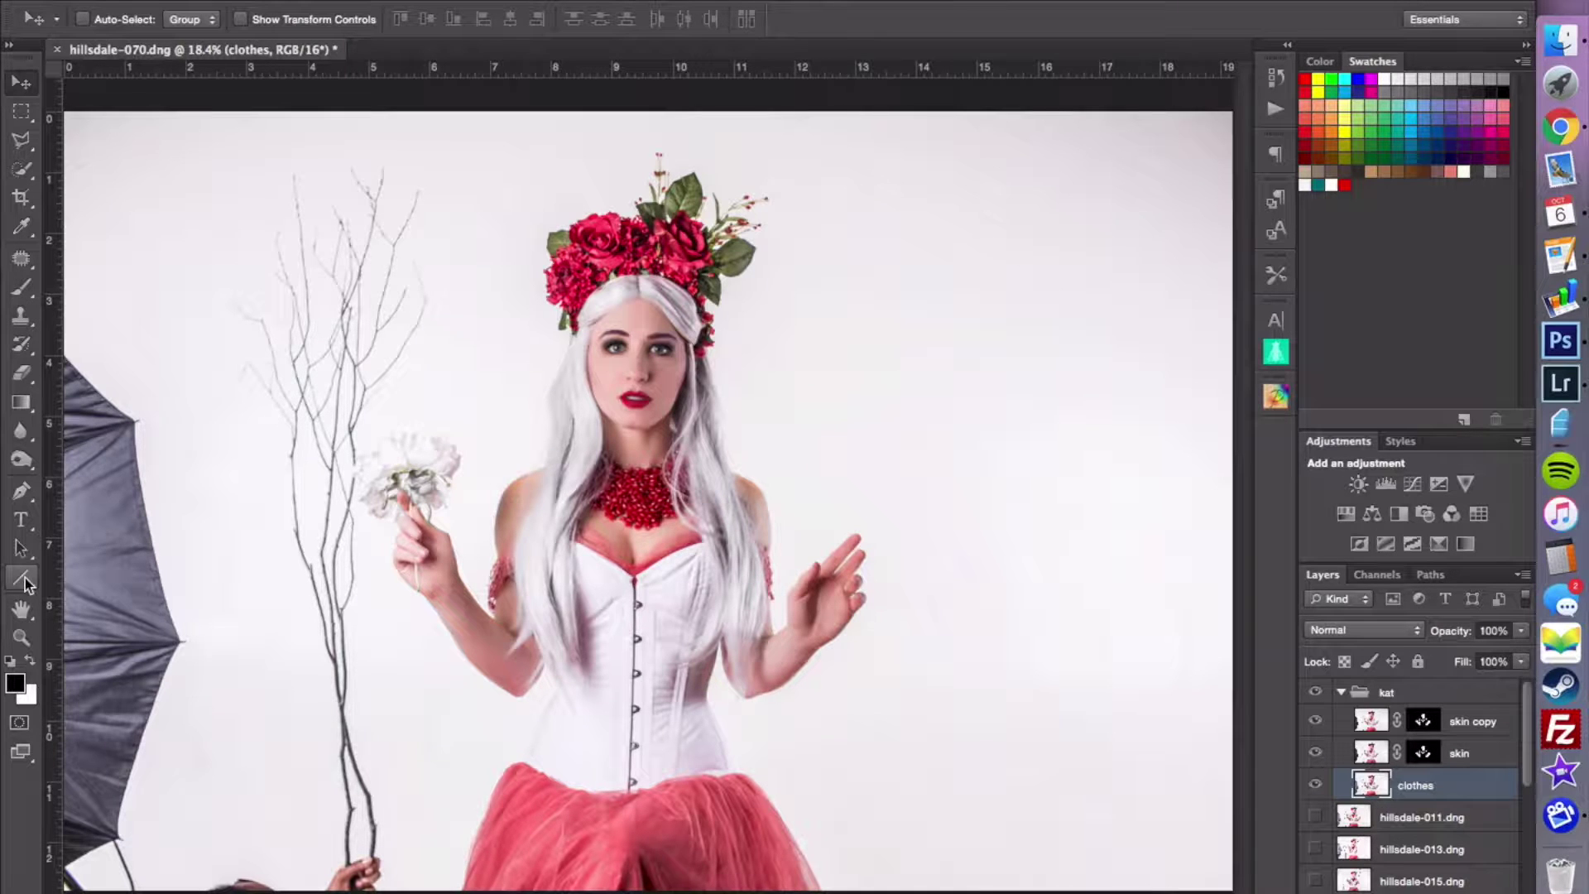
key("super+minus")
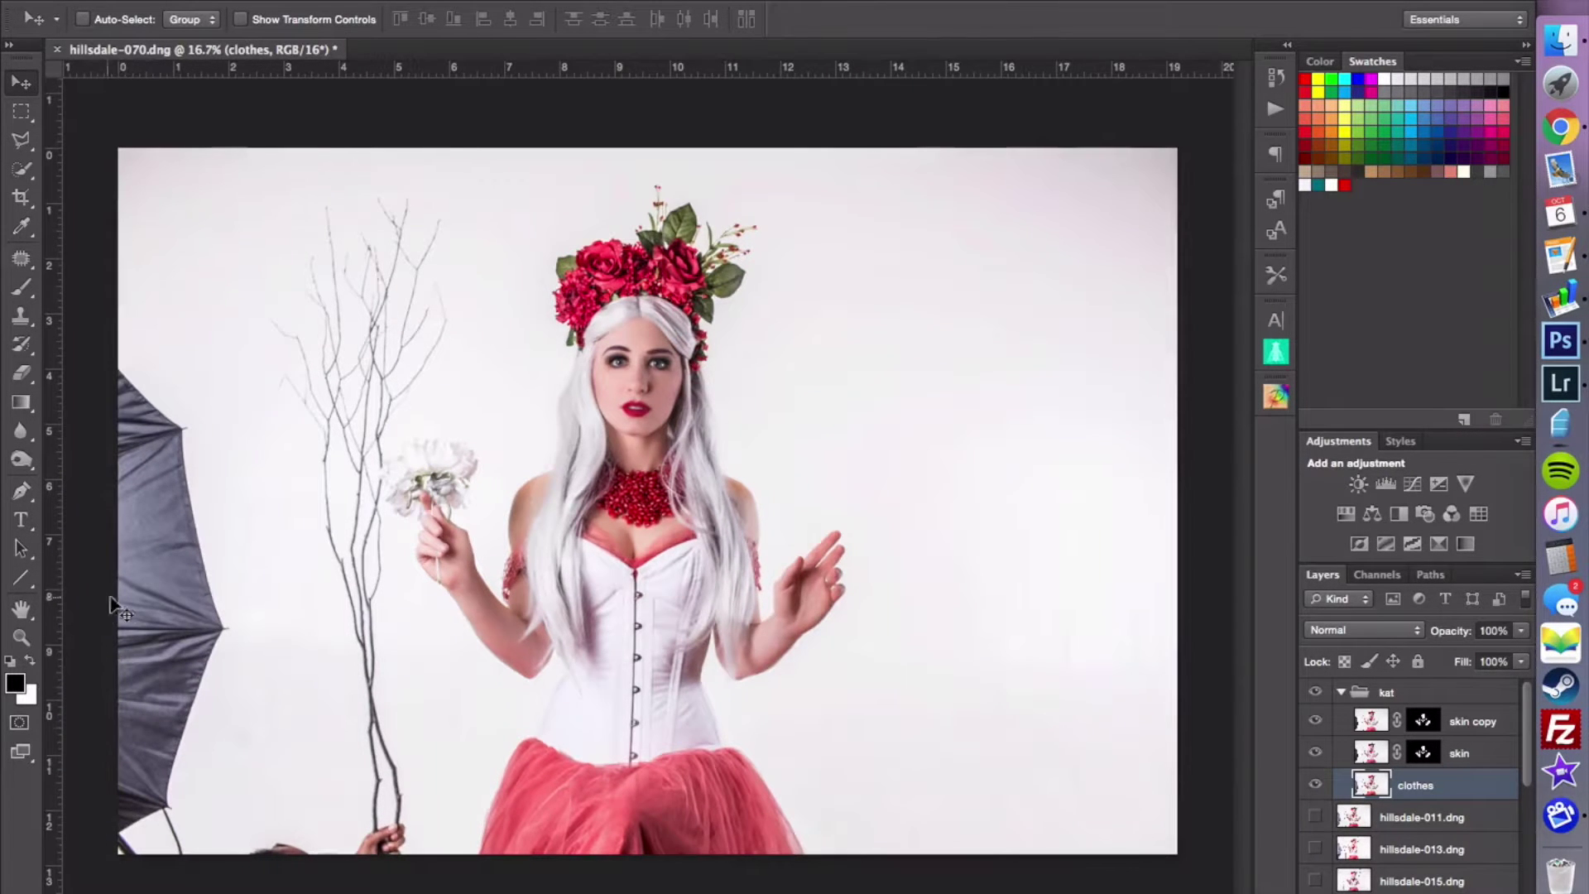
key("s")
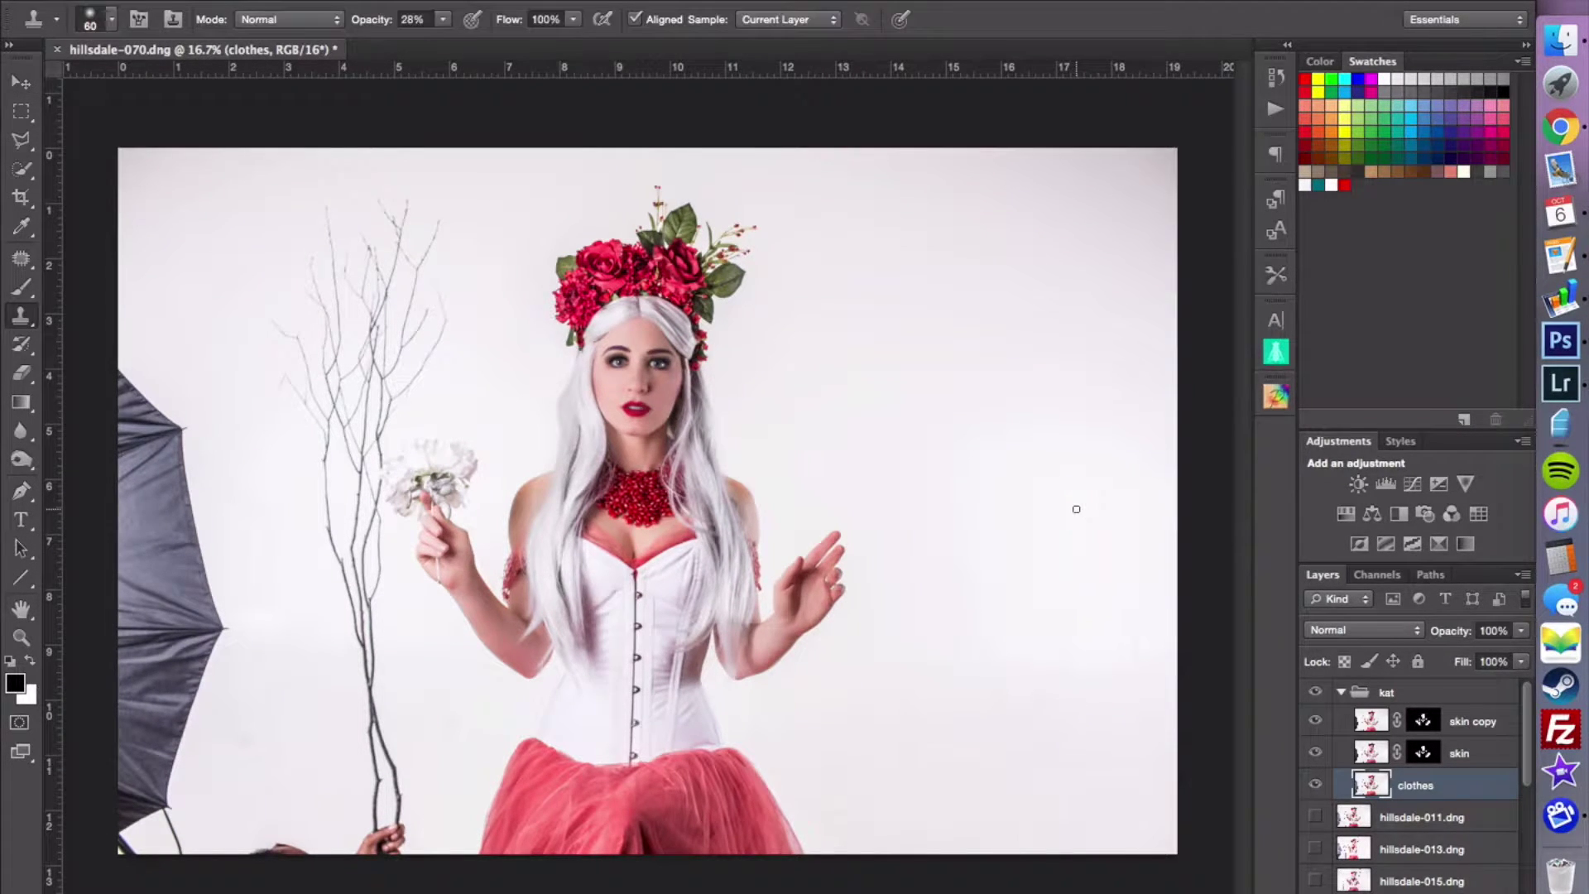
key("bracketright")
key("bracketright")
key("bracketright")
key("bracketright")
key("bracketright")
key("bracketright")
key("bracketright")
key("bracketright")
key("bracketright")
key("bracketright")
key("bracketright")
key("bracketright")
left_click(1045, 538, "alt")
left_click(165, 436)
mouse_move(165, 436)
left_mouse_down()
mouse_move(198, 441)
mouse_move(177, 485)
mouse_move(196, 632)
mouse_move(195, 521)
mouse_move(148, 383)
mouse_move(149, 703)
mouse_move(170, 486)
left_mouse_up()
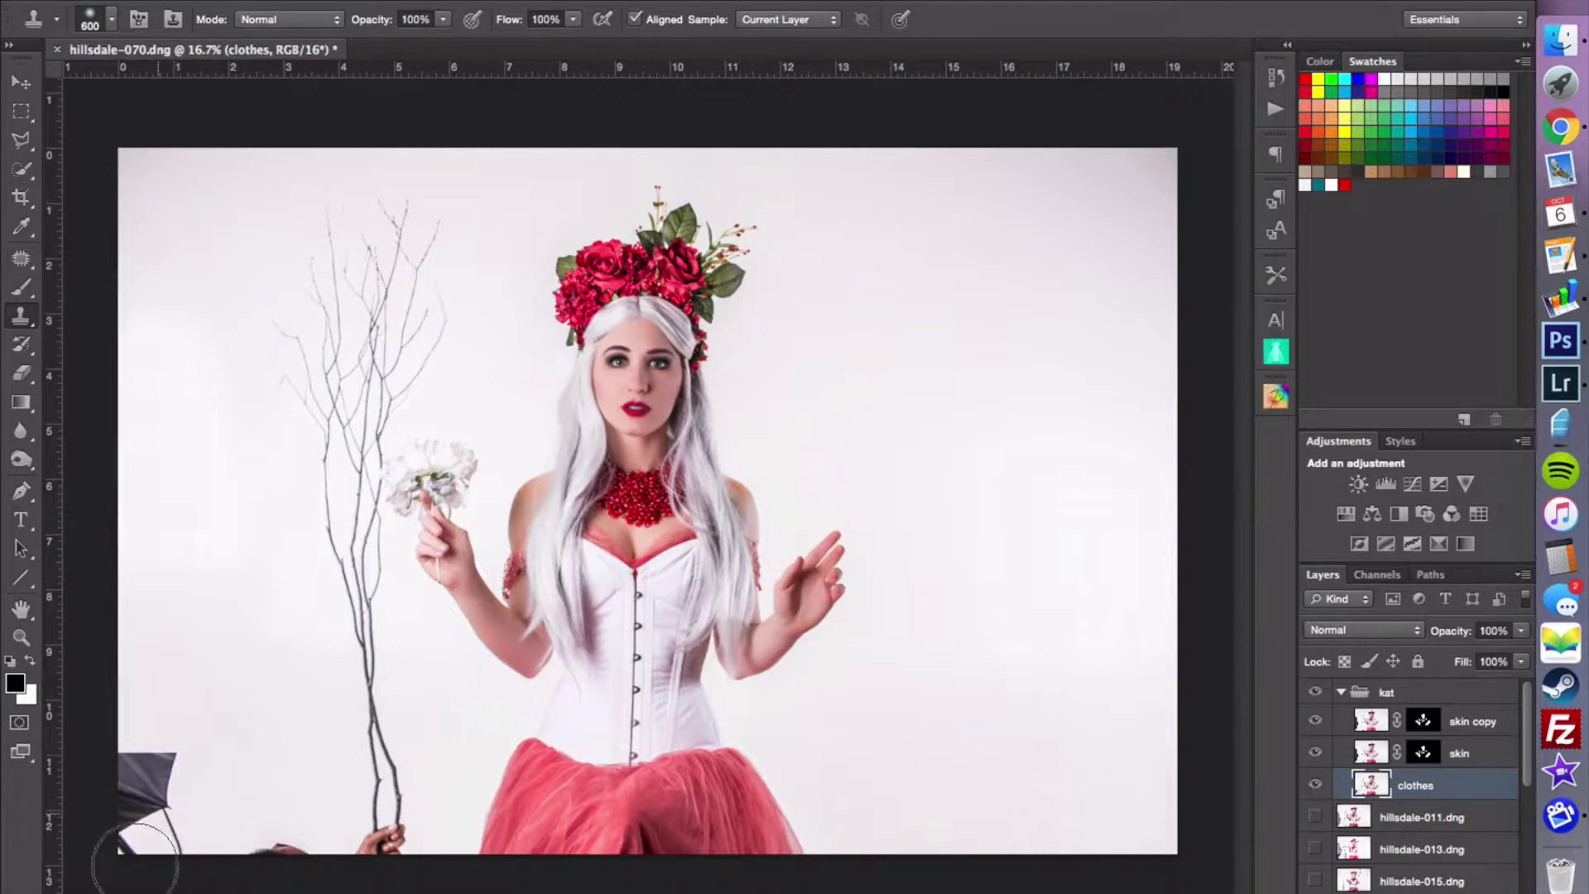
- Clone backdrop over the umbrella's remaining lower part and the outer twigs of the branches on the clothes layer
left_click(225, 533, "alt")
mouse_move(178, 681)
left_mouse_down()
mouse_move(167, 802)
mouse_move(142, 780)
mouse_move(166, 840)
left_mouse_up()
left_click(185, 552, "alt")
mouse_move(266, 826)
left_mouse_down()
mouse_move(282, 869)
mouse_move(262, 815)
mouse_move(278, 842)
mouse_move(316, 837)
mouse_move(374, 878)
mouse_move(342, 570)
mouse_move(345, 630)
mouse_move(301, 414)
mouse_move(301, 288)
mouse_move(376, 153)
mouse_move(387, 245)
left_mouse_up()
left_click(235, 777, "alt")
left_click(212, 430, "alt")
key("super+z")
left_click(187, 521, "alt")
mouse_move(216, 529)
left_mouse_down()
mouse_move(303, 395)
mouse_move(280, 337)
mouse_move(317, 390)
mouse_move(330, 643)
mouse_move(293, 619)
mouse_move(291, 569)
left_mouse_up()
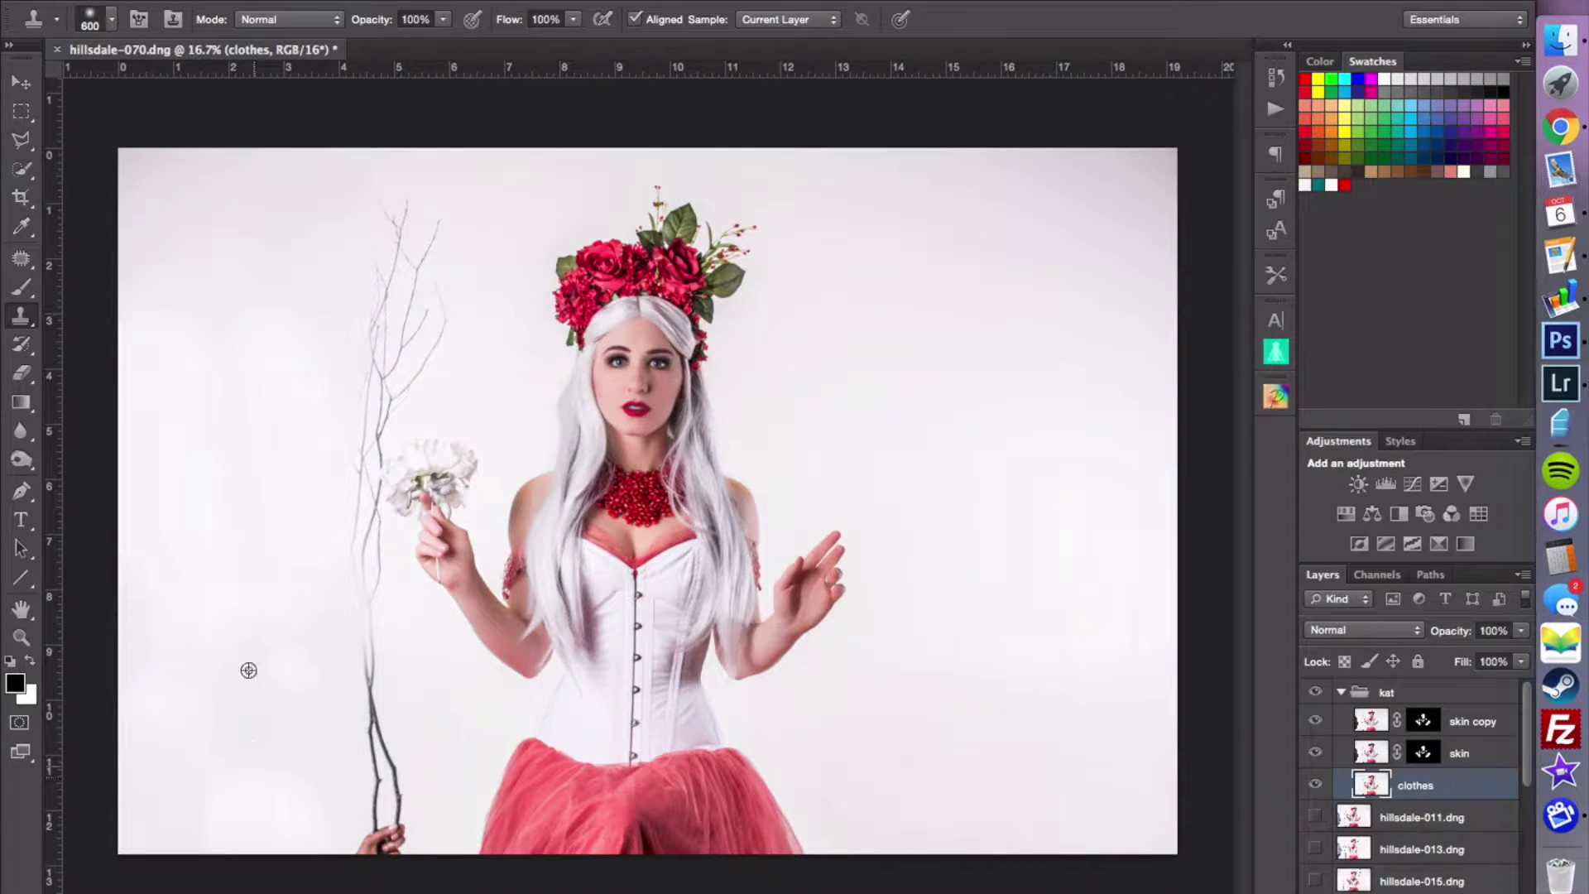
- Clone out the remaining branches and the hand holding them, resampling nearby backdrop, and reduce the stamp to 400 px
left_click(217, 444, "alt")
mouse_move(205, 521)
left_mouse_down()
mouse_move(202, 632)
mouse_move(193, 513)
mouse_move(268, 586)
mouse_move(268, 573)
left_mouse_up()
left_click(197, 455, "alt")
left_click(220, 673, "alt")
mouse_move(248, 658)
left_mouse_down()
mouse_move(263, 877)
mouse_move(266, 782)
left_mouse_up()
left_click(266, 554, "alt")
mouse_move(204, 568)
left_mouse_down()
mouse_move(191, 783)
mouse_move(190, 532)
mouse_move(161, 822)
left_mouse_up()
left_click(251, 593, "alt")
left_click_drag(222, 777, 213, 871)
left_click_drag(276, 632, 284, 890)
left_click(199, 681, "alt")
mouse_move(312, 709)
left_mouse_down()
mouse_move(355, 855)
mouse_move(361, 815)
mouse_move(383, 809)
mouse_move(332, 713)
mouse_move(340, 722)
mouse_move(323, 641)
mouse_move(356, 698)
mouse_move(361, 515)
mouse_move(340, 438)
mouse_move(400, 375)
mouse_move(380, 324)
mouse_move(355, 341)
mouse_move(389, 214)
mouse_move(349, 343)
mouse_move(402, 232)
mouse_move(350, 379)
mouse_move(432, 229)
mouse_move(389, 350)
mouse_move(451, 309)
mouse_move(361, 396)
mouse_move(322, 376)
left_mouse_up()
key("bracketleft")
key("bracketleft")
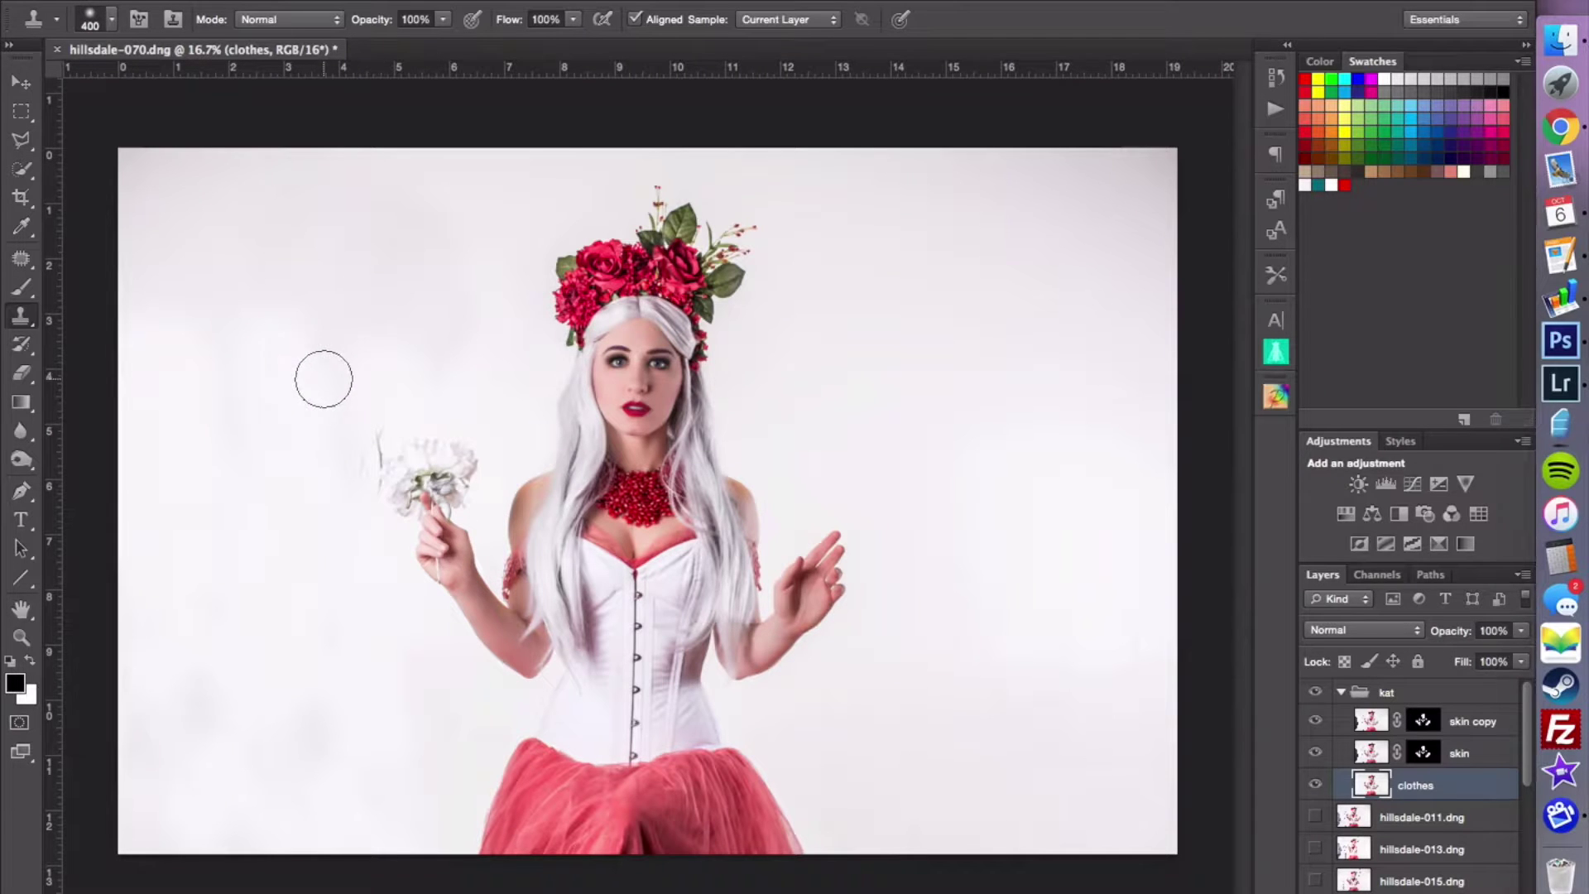
- Even out the backdrop on both sides of the woman with a 1000 px Clone Stamp sampled from the upper backdrop
key("bracketright")
key("bracketright")
key("bracketright")
key("bracketright")
key("bracketright")
key("bracketright")
left_click(251, 277, "alt")
mouse_move(259, 716)
left_mouse_down()
mouse_move(231, 674)
mouse_move(281, 653)
mouse_move(373, 653)
left_mouse_up()
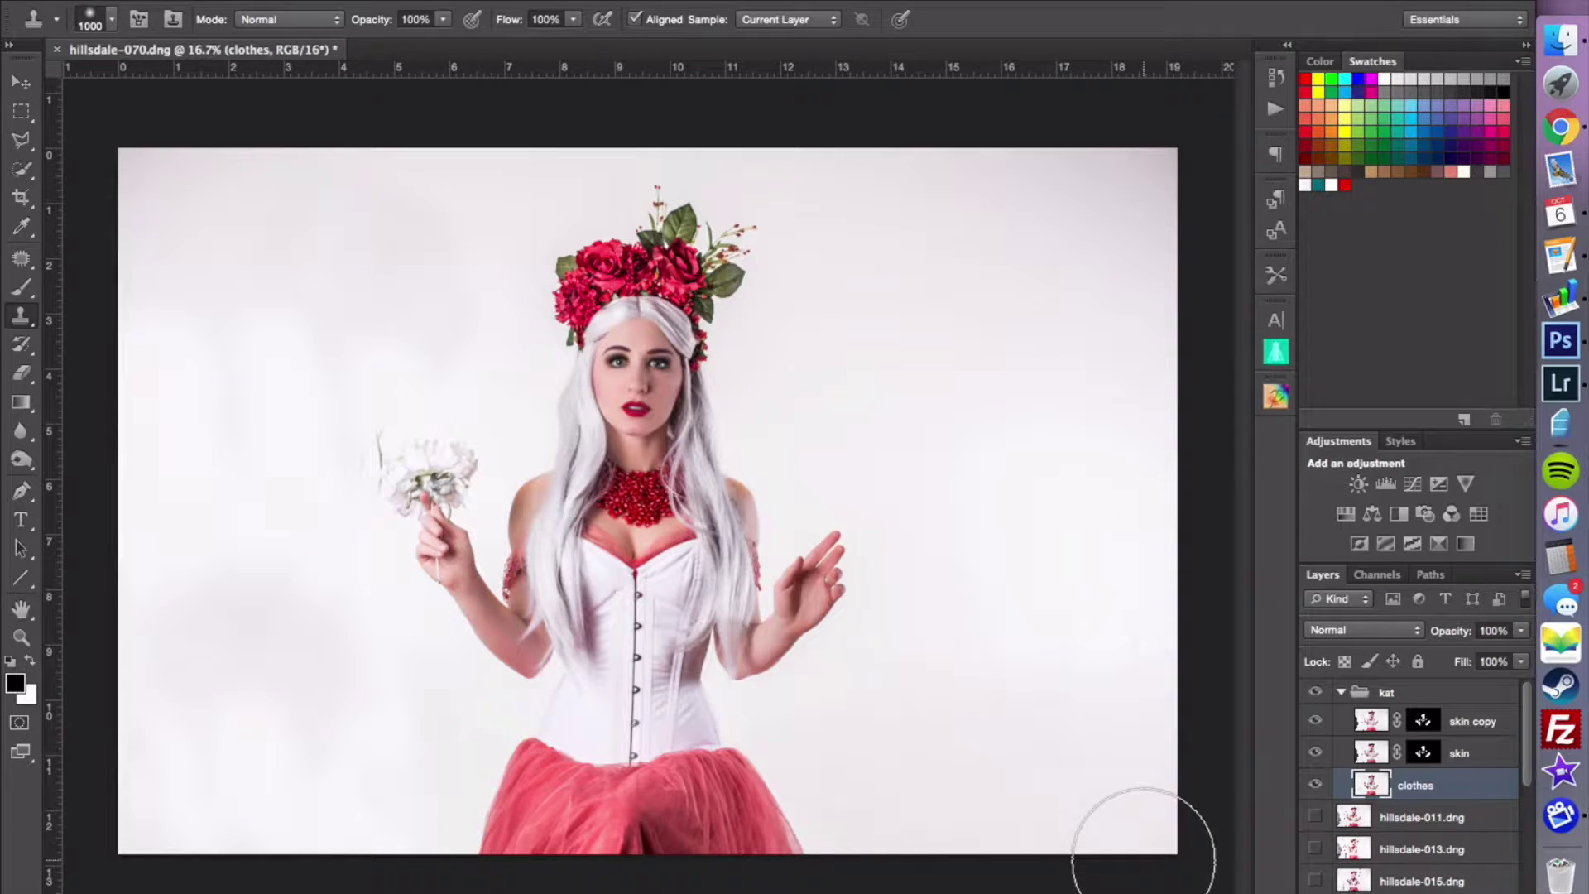
left_click(1029, 340, "alt")
mouse_move(1094, 638)
left_mouse_down()
mouse_move(1095, 687)
mouse_move(1109, 626)
left_mouse_up()
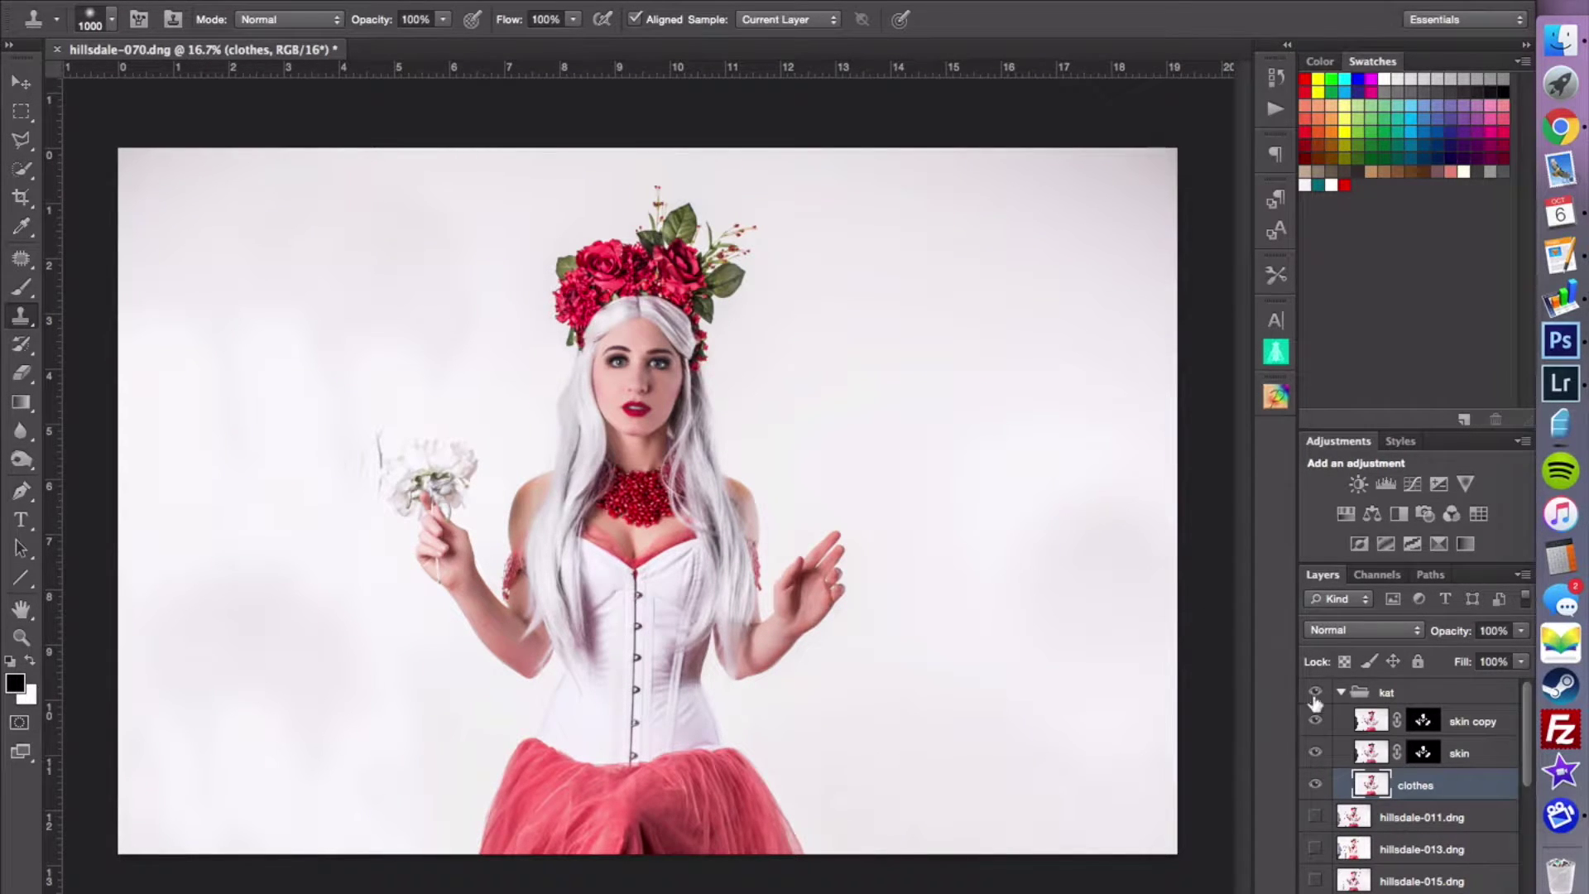
- Collapse the kat group, move the hillsdale-011.dng layer above it and make that layer visible
left_click(1341, 692)
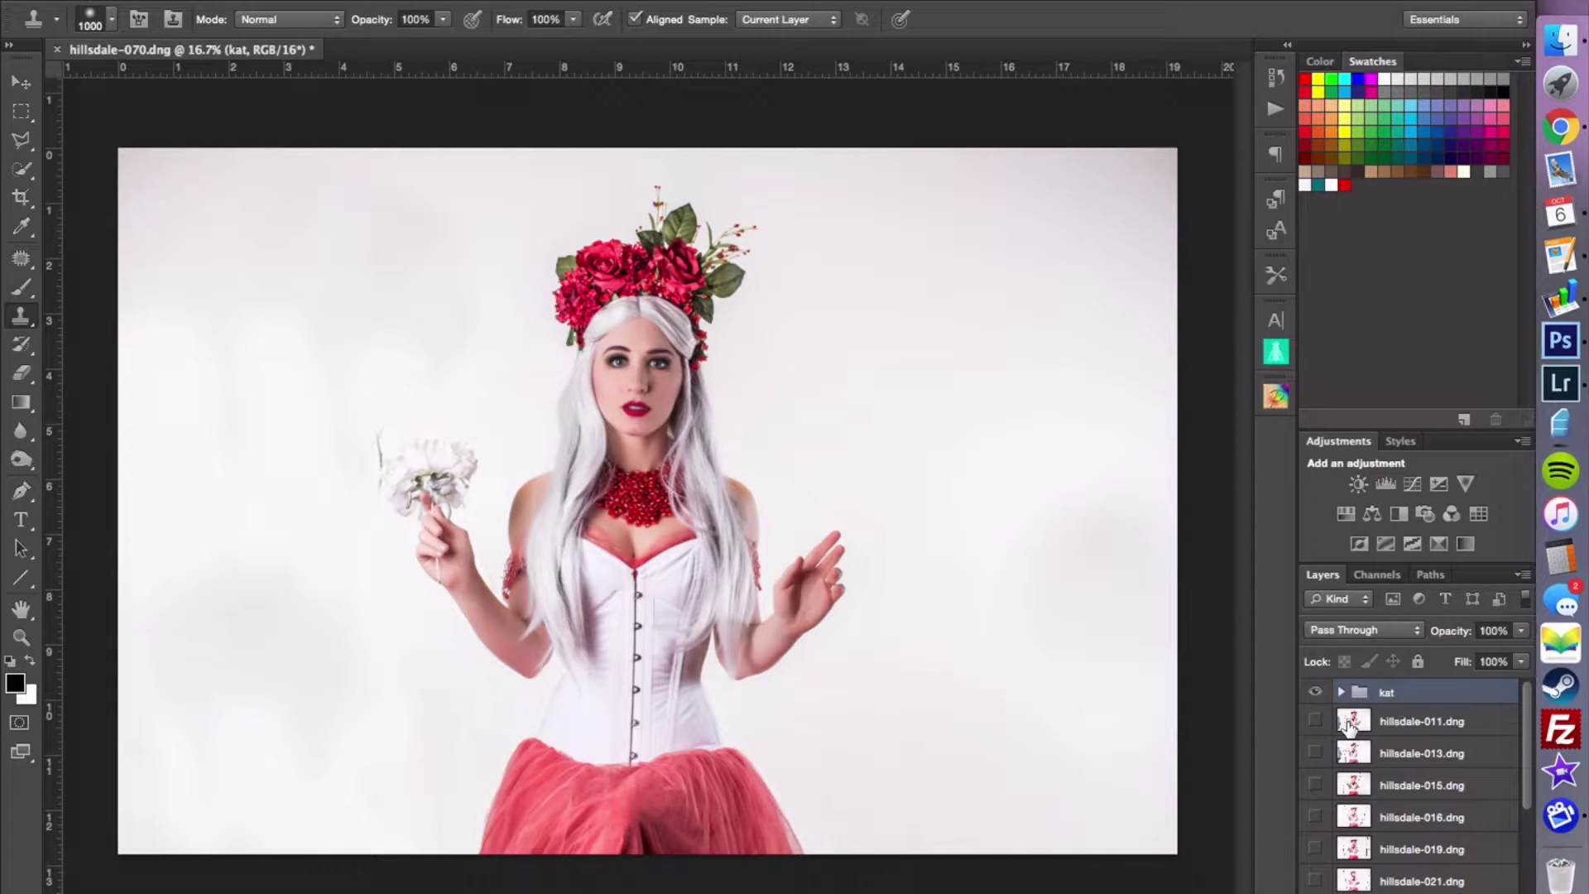
left_click_drag(1347, 727, 1349, 681)
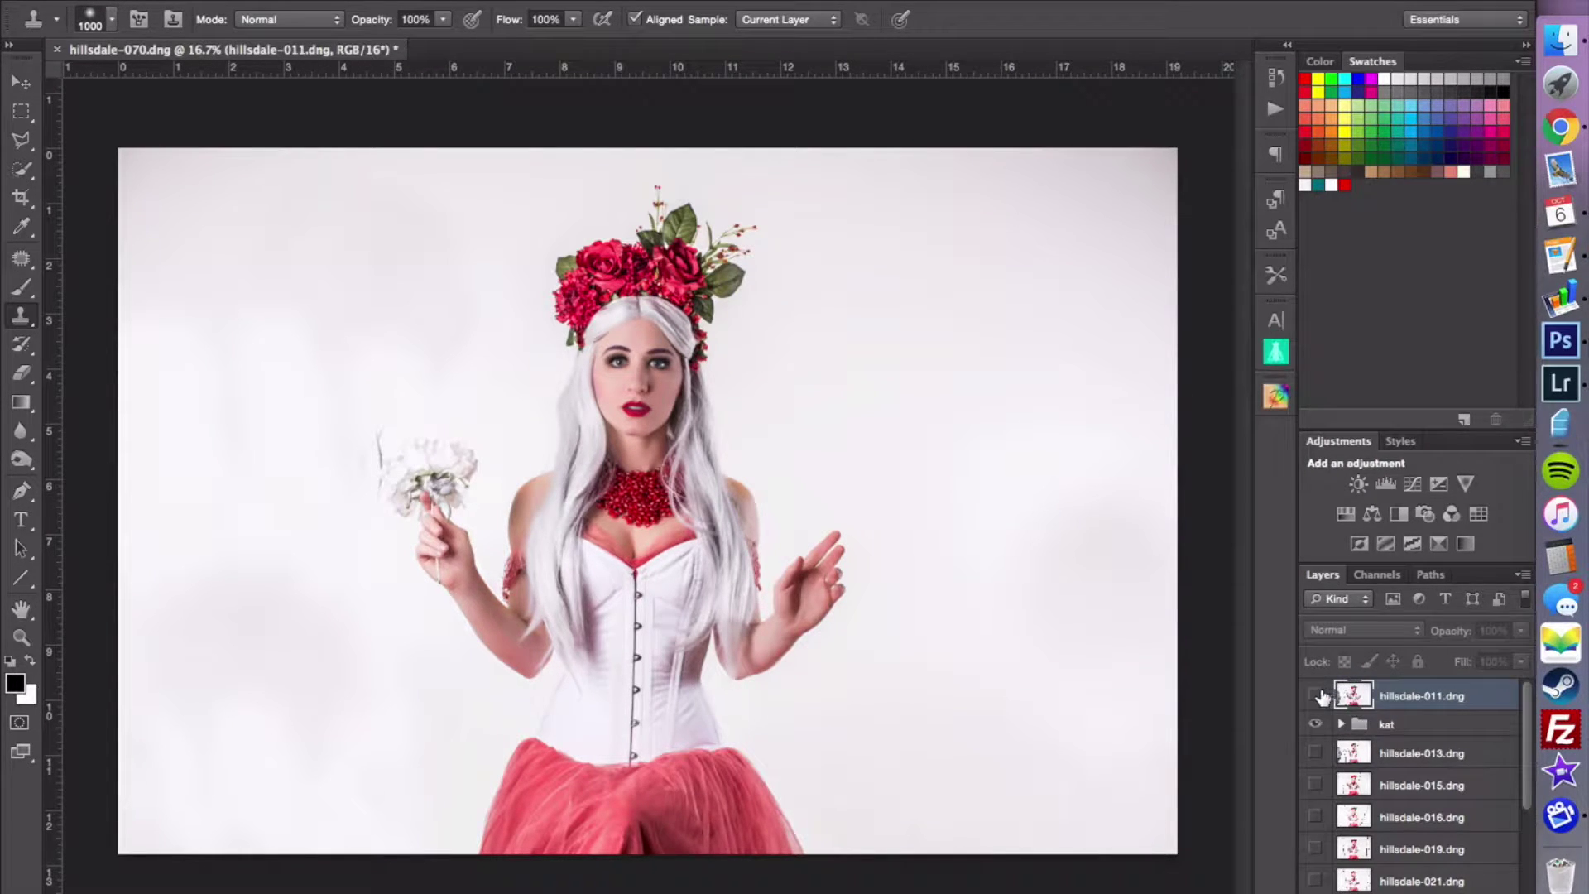
left_click(1319, 696)
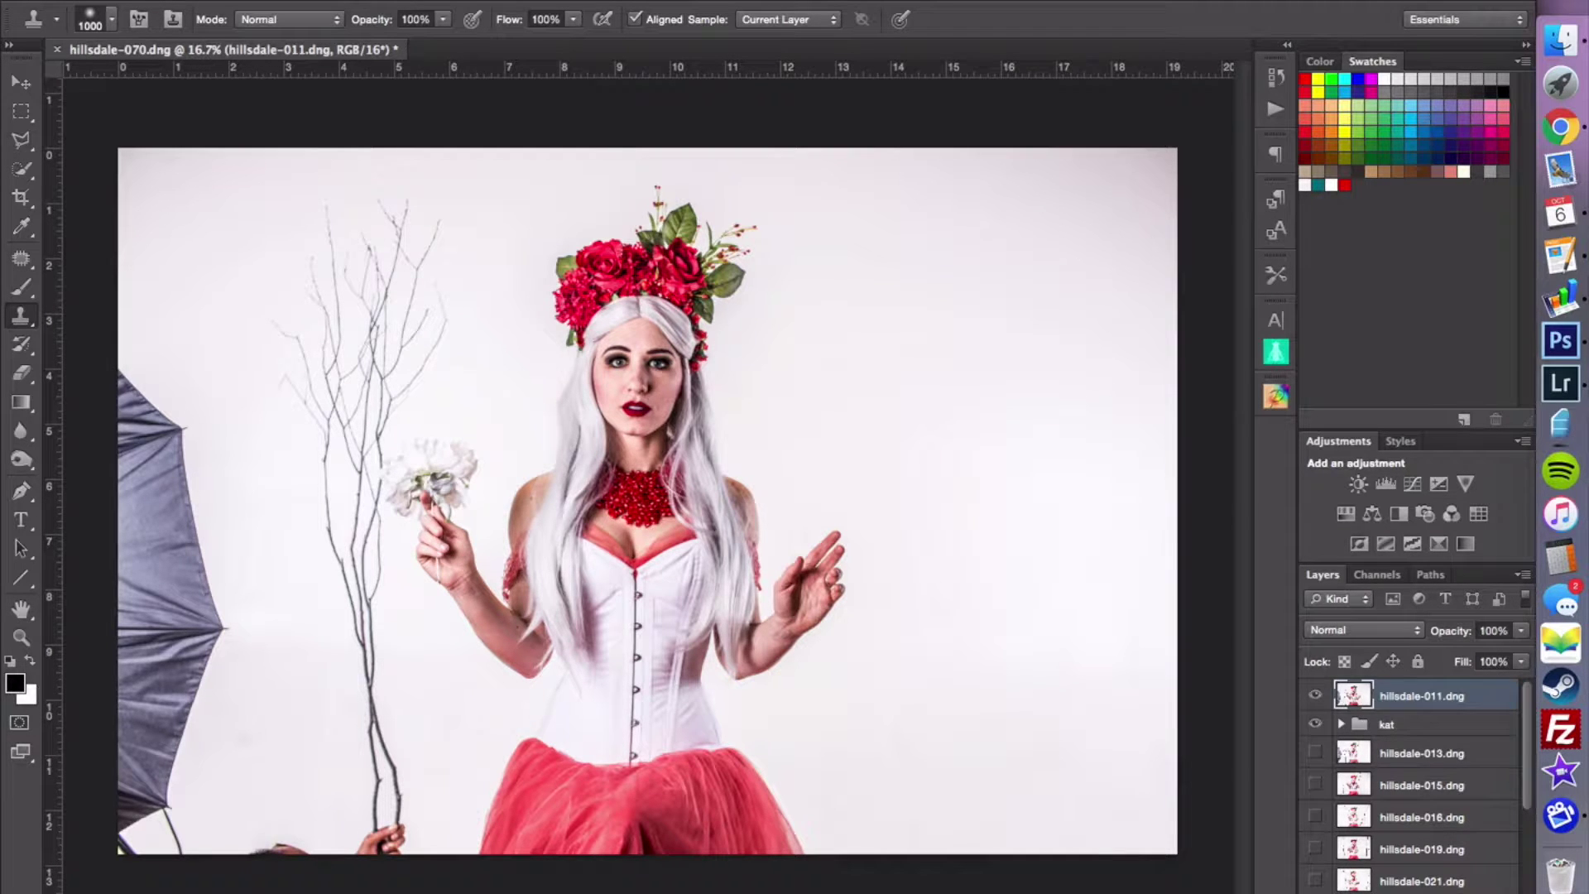
- Mask hillsdale-011.dng by painting black over its branches with a 600 px brush, and invert the mask to keep only the branches
left_click(1386, 892)
key("b")
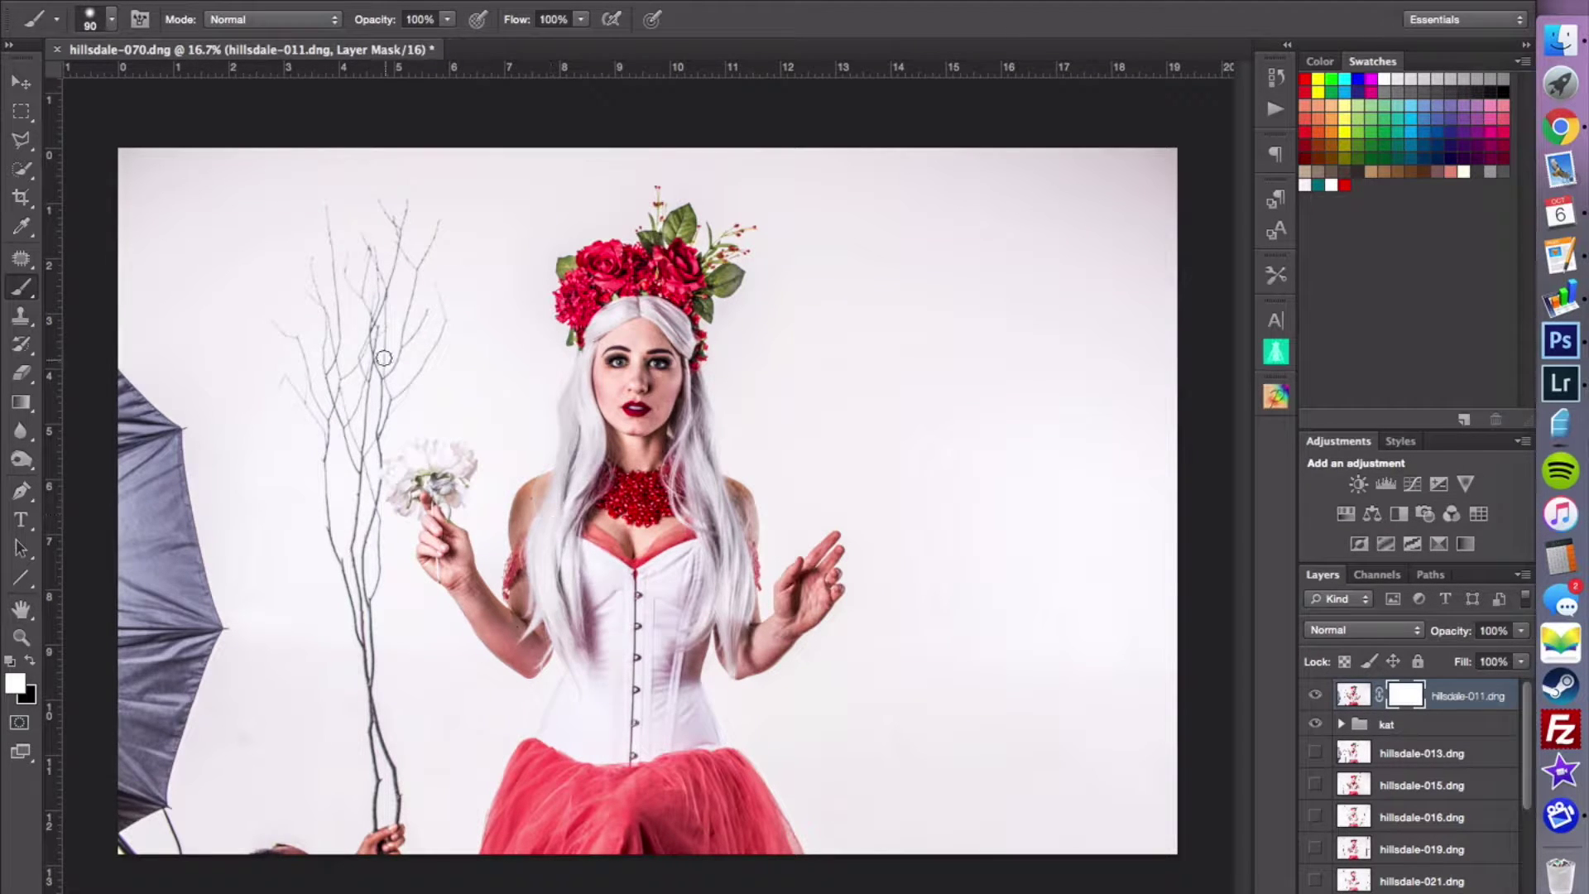
key("bracketright")
key("bracketright")
key("bracketright")
key("bracketright")
key("bracketright")
key("bracketright")
key("bracketright")
key("bracketright")
key("bracketright")
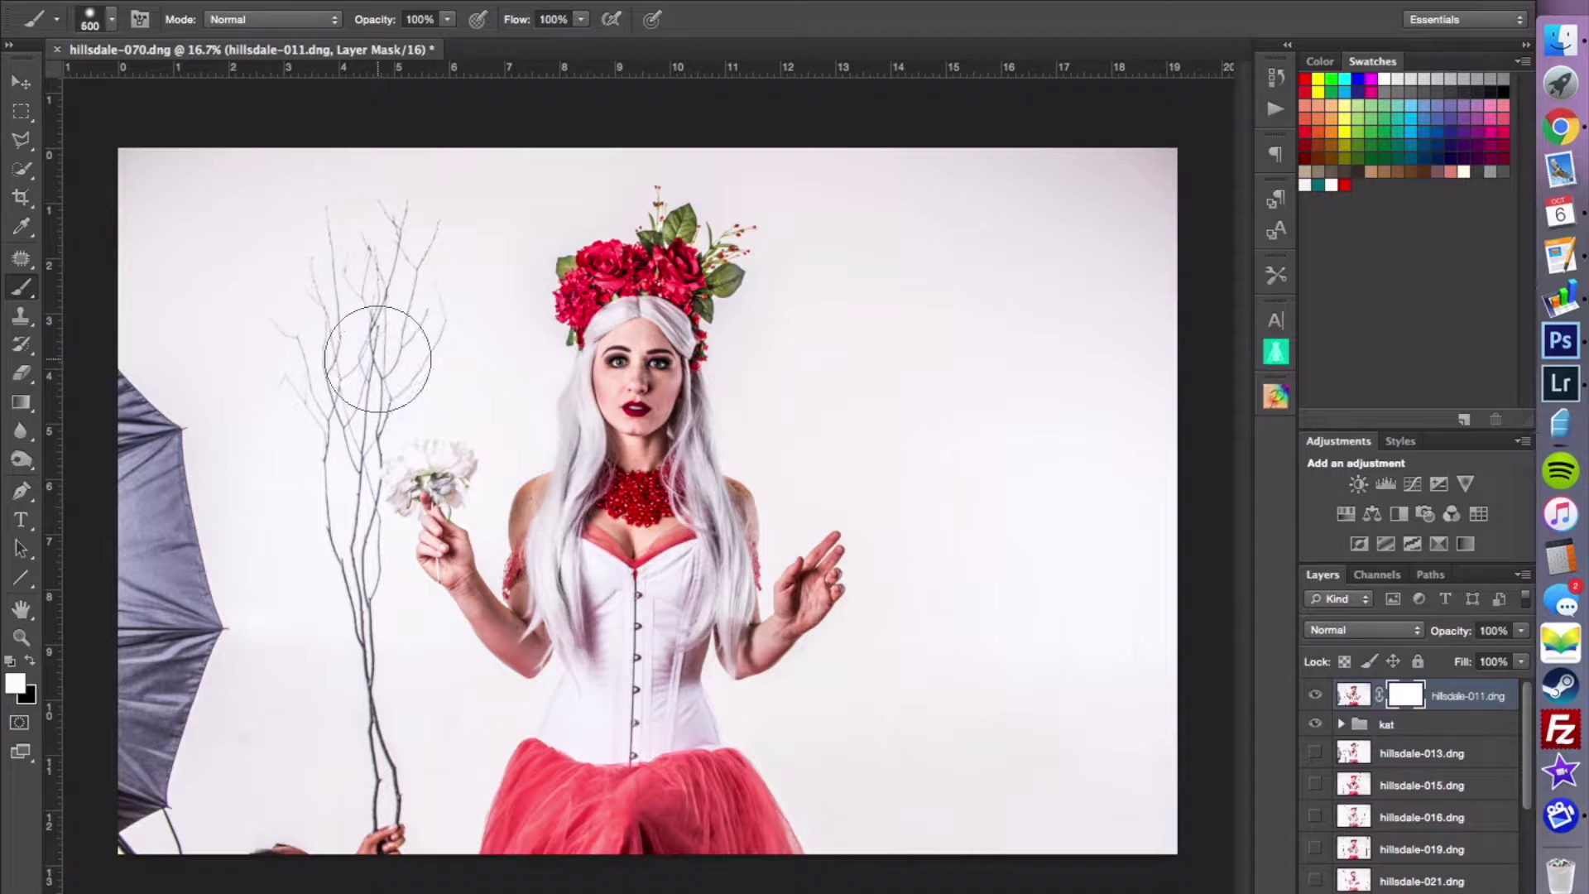
key("x")
mouse_move(364, 348)
left_mouse_down()
mouse_move(346, 244)
mouse_move(400, 259)
mouse_move(365, 355)
mouse_move(312, 340)
mouse_move(350, 411)
mouse_move(344, 632)
mouse_move(372, 780)
mouse_move(424, 893)
left_mouse_up()
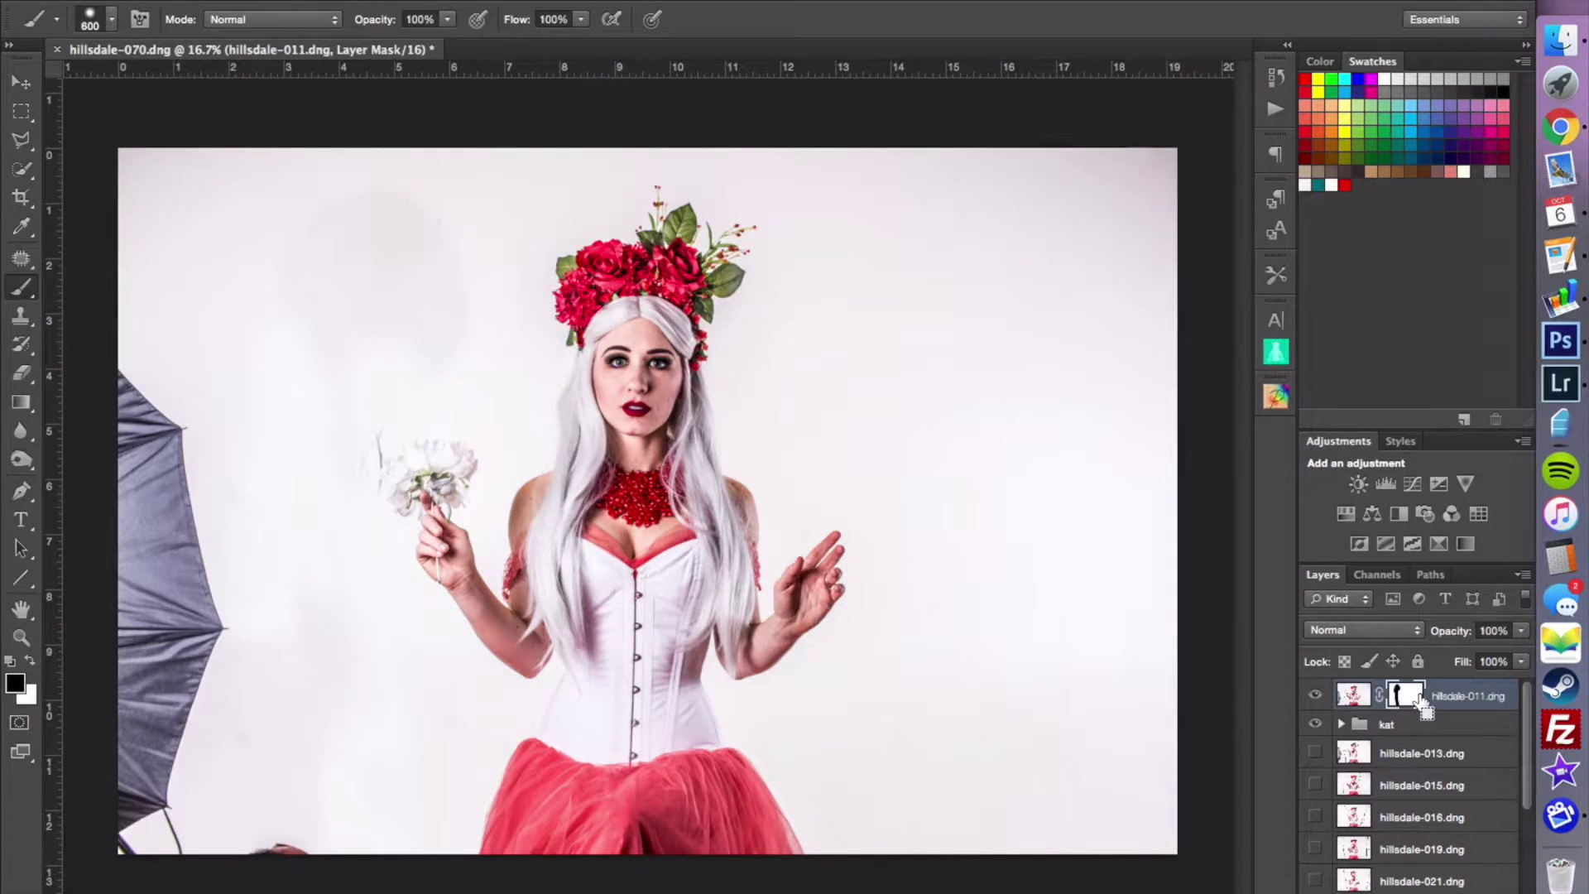
key("super+i")
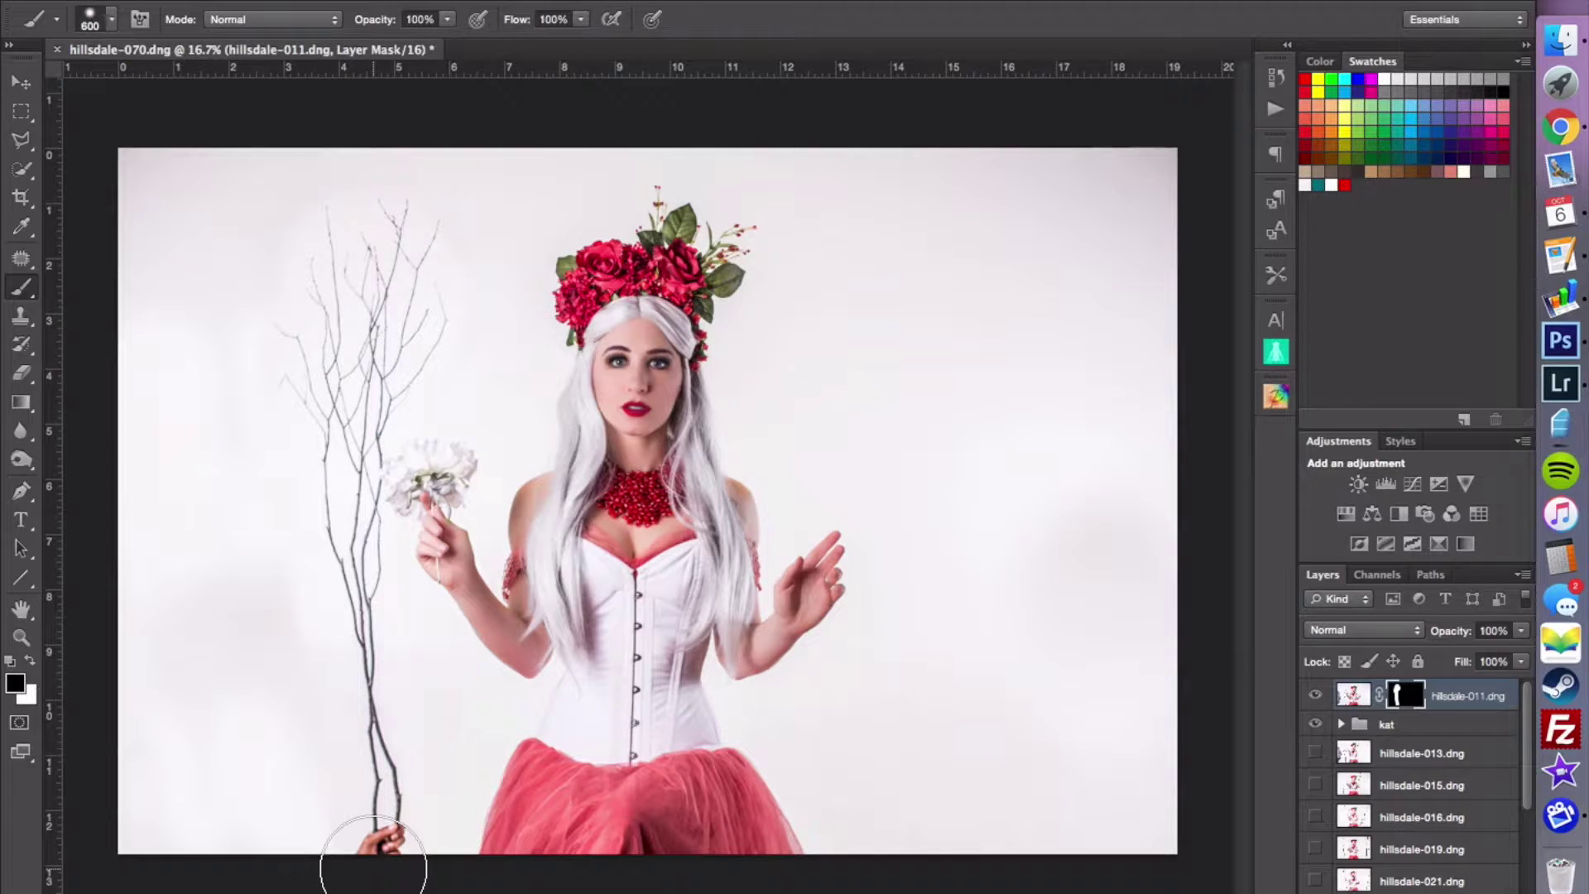
- Select the lower part of the branches in the hillsdale-011.dng image and stretch it downward past the canvas edge to hide the hand
key("m")
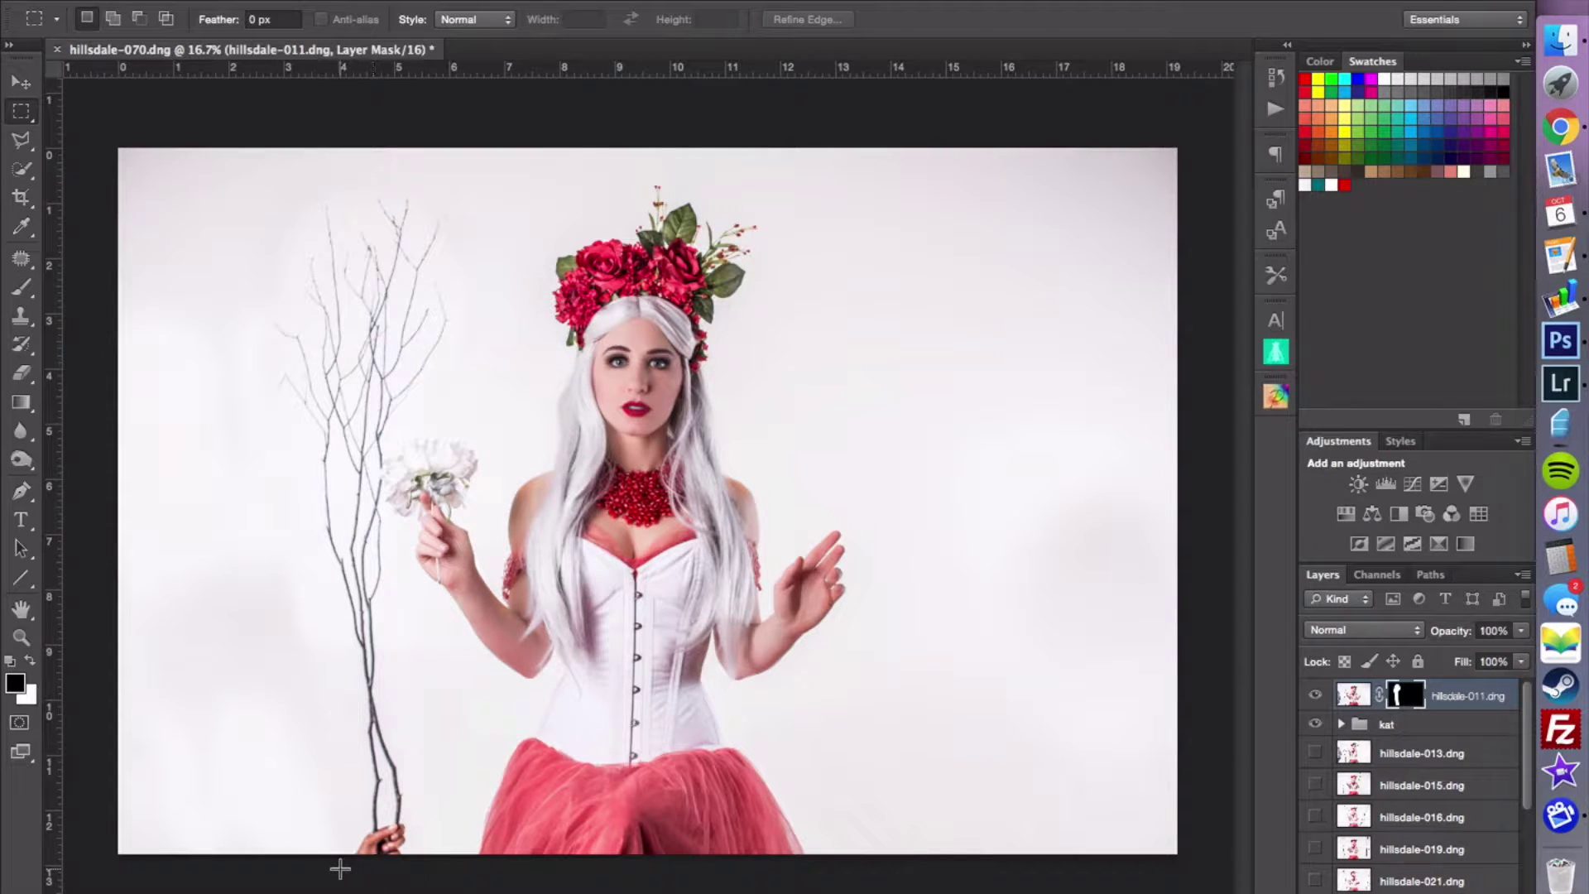
left_click(1353, 695)
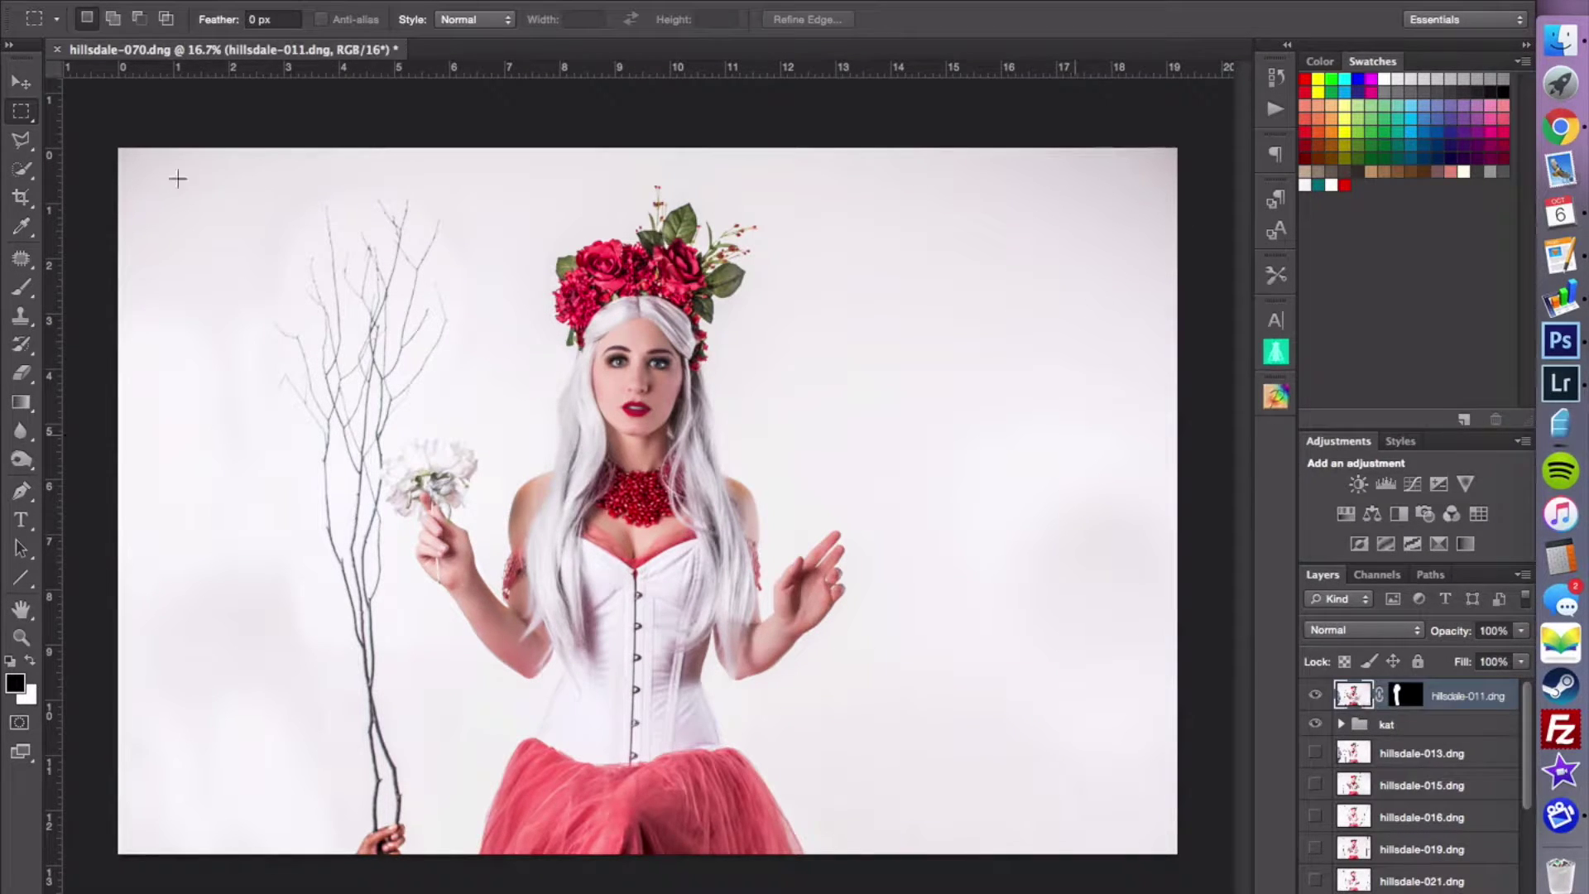
left_click_drag(322, 875, 417, 695)
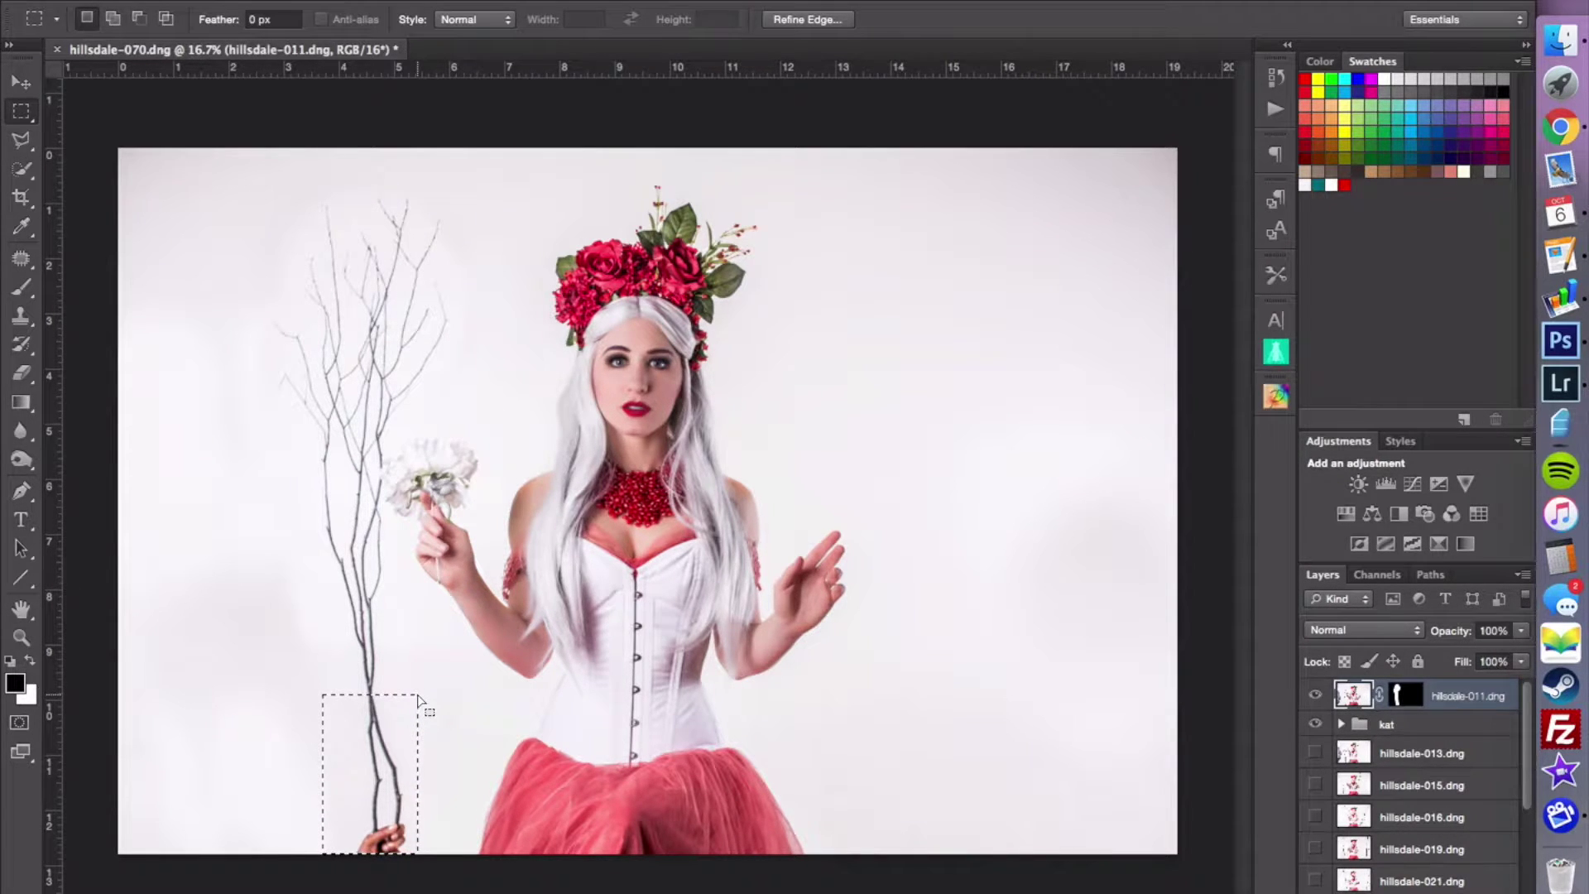
key("super+t")
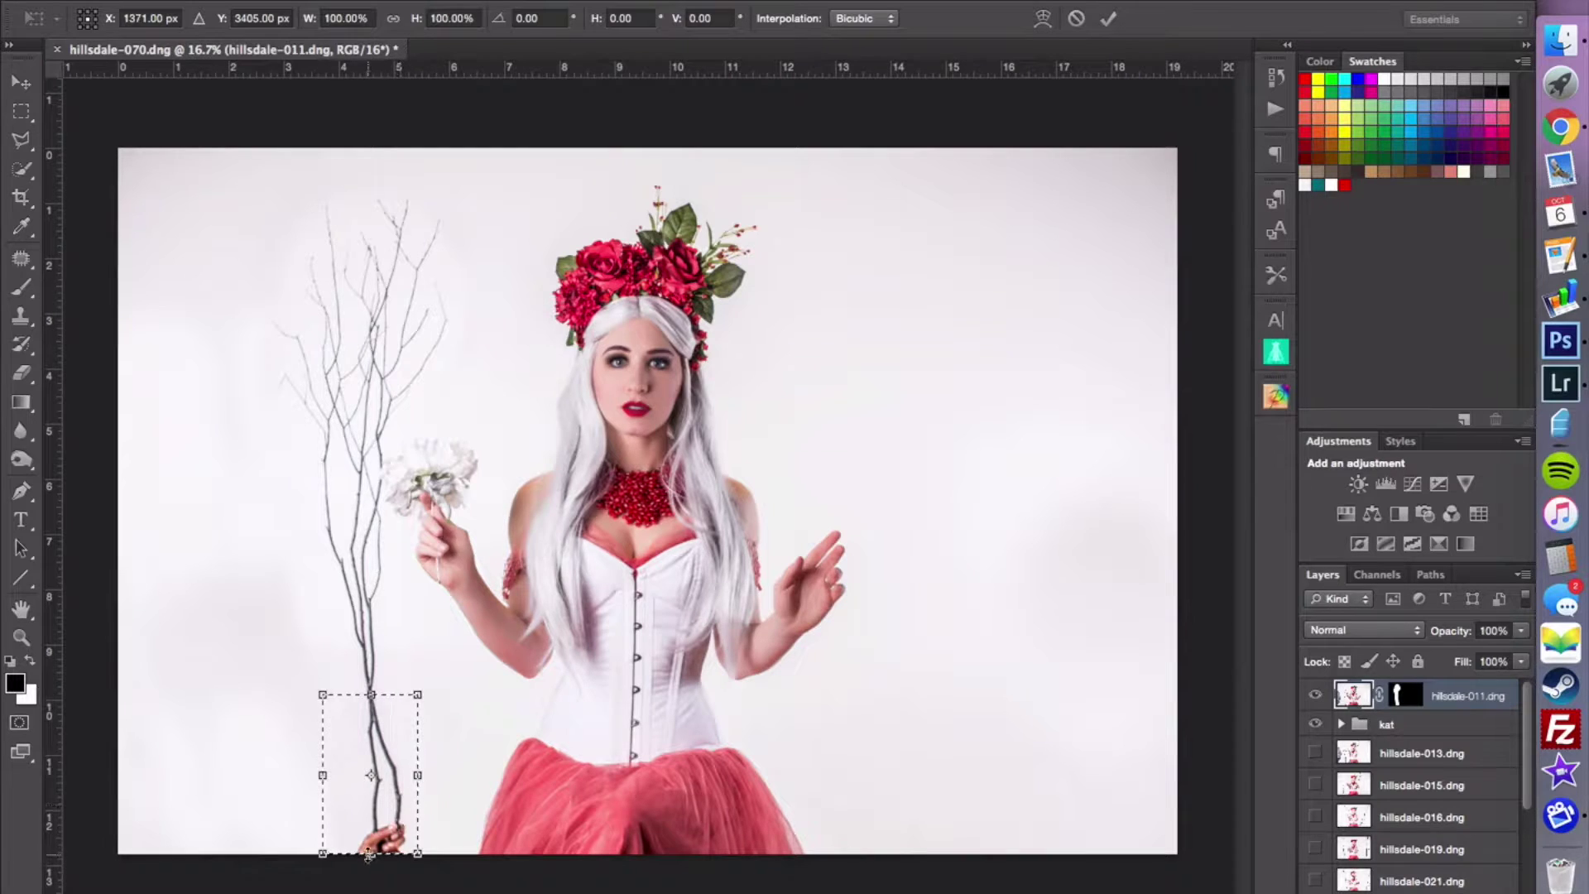
left_click_drag(369, 854, 368, 891)
key("Return")
key("super+d")
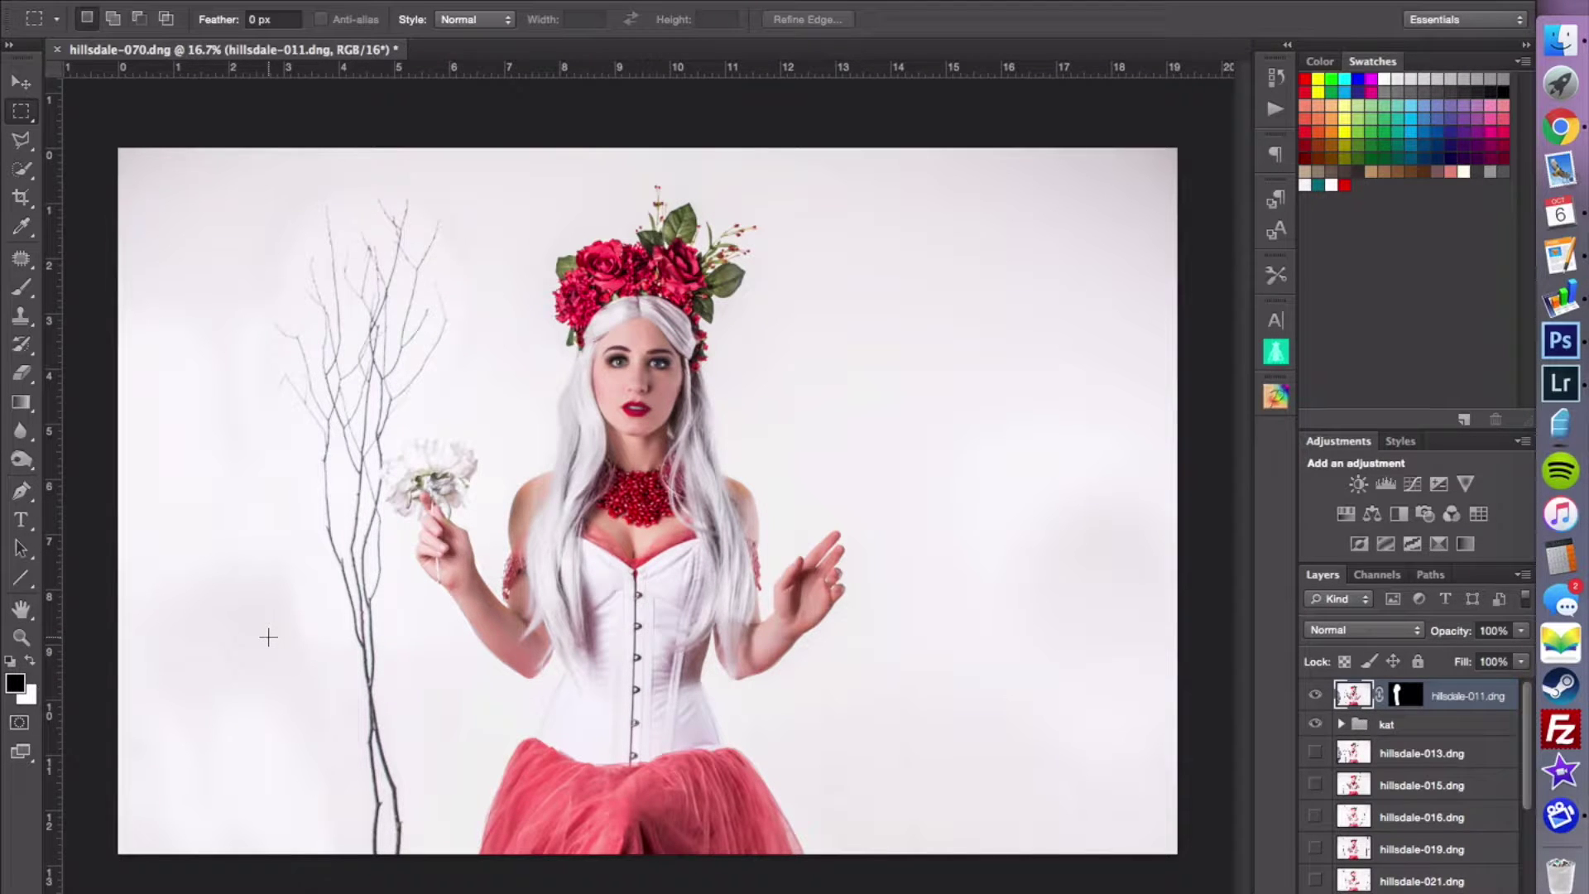
- Check the branch tips up close and set the hillsdale-011.dng layer's blend mode to Darken
key("super+plus")
key("super+plus")
scroll(394, 541, "up", 5)
scroll(394, 541, "left", 7)
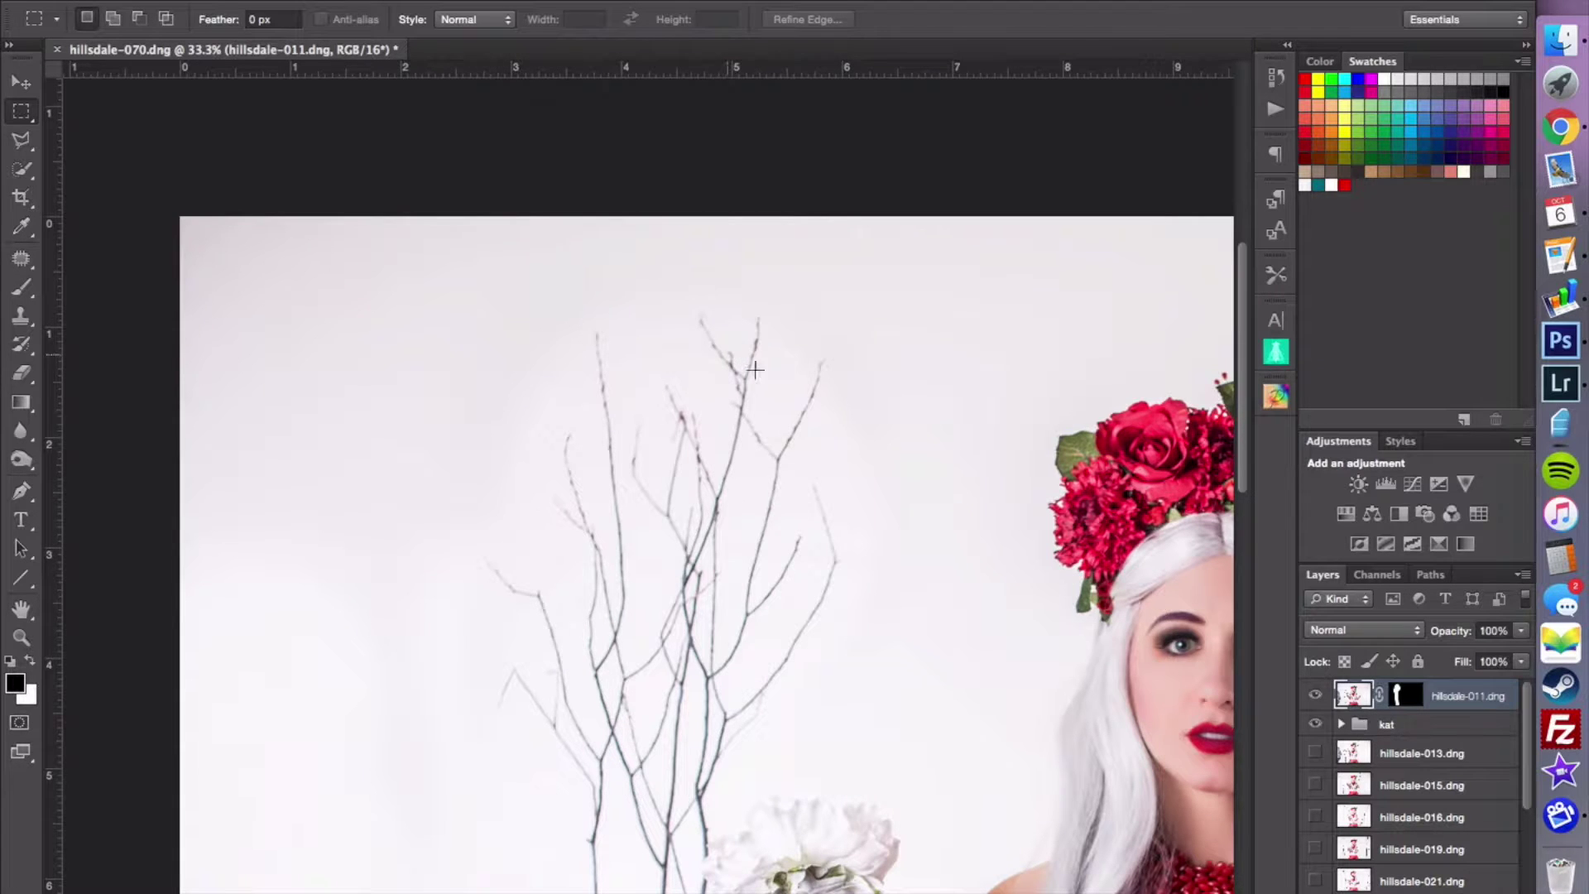
key("super+0")
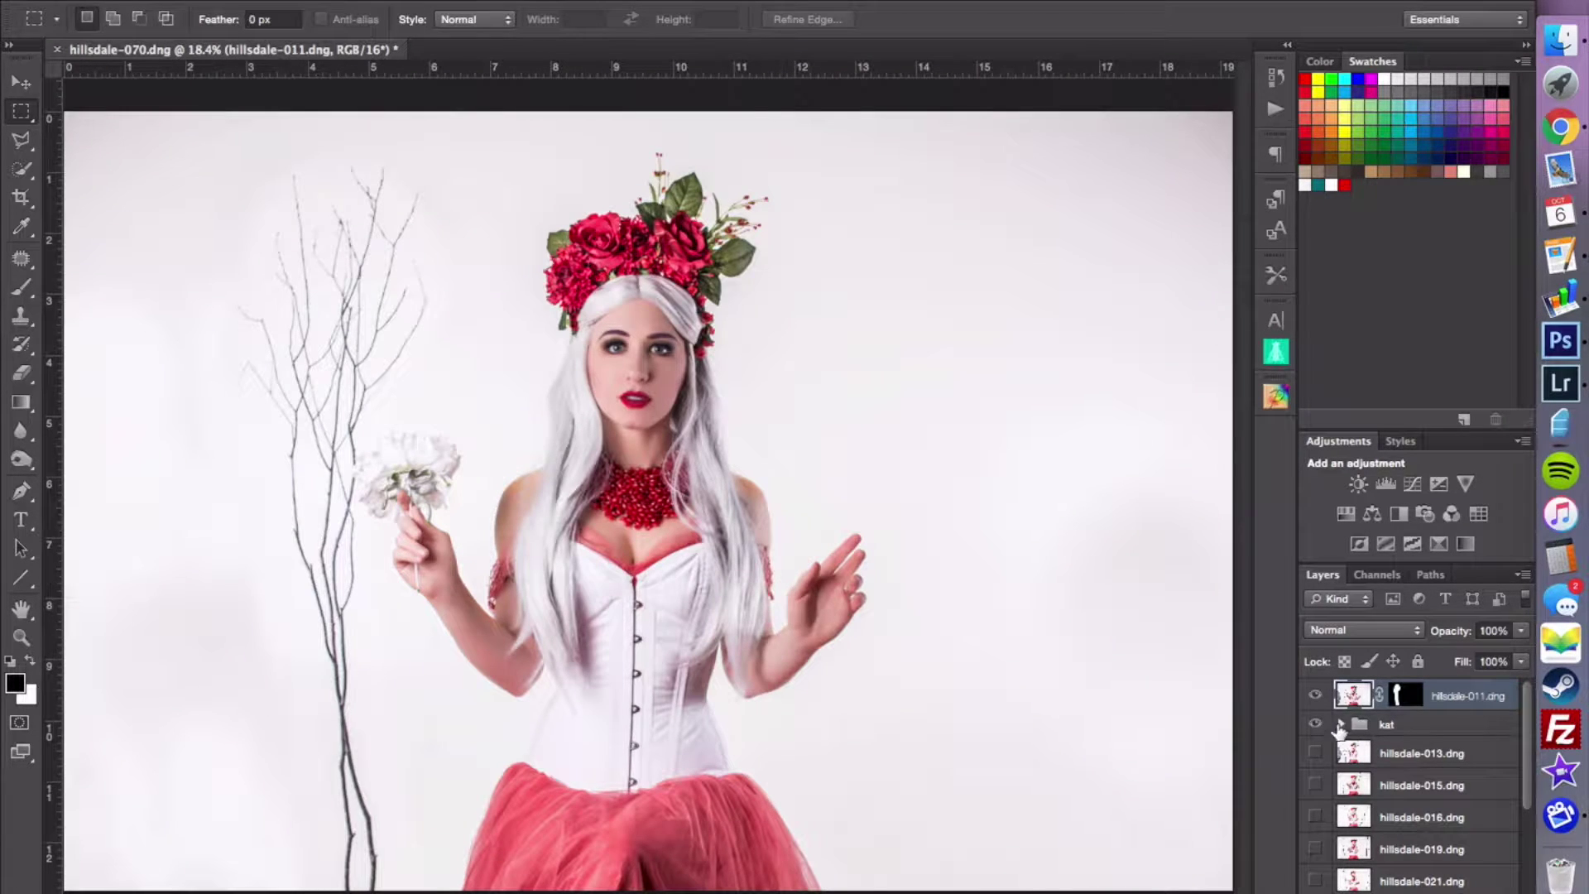
left_click(1364, 632)
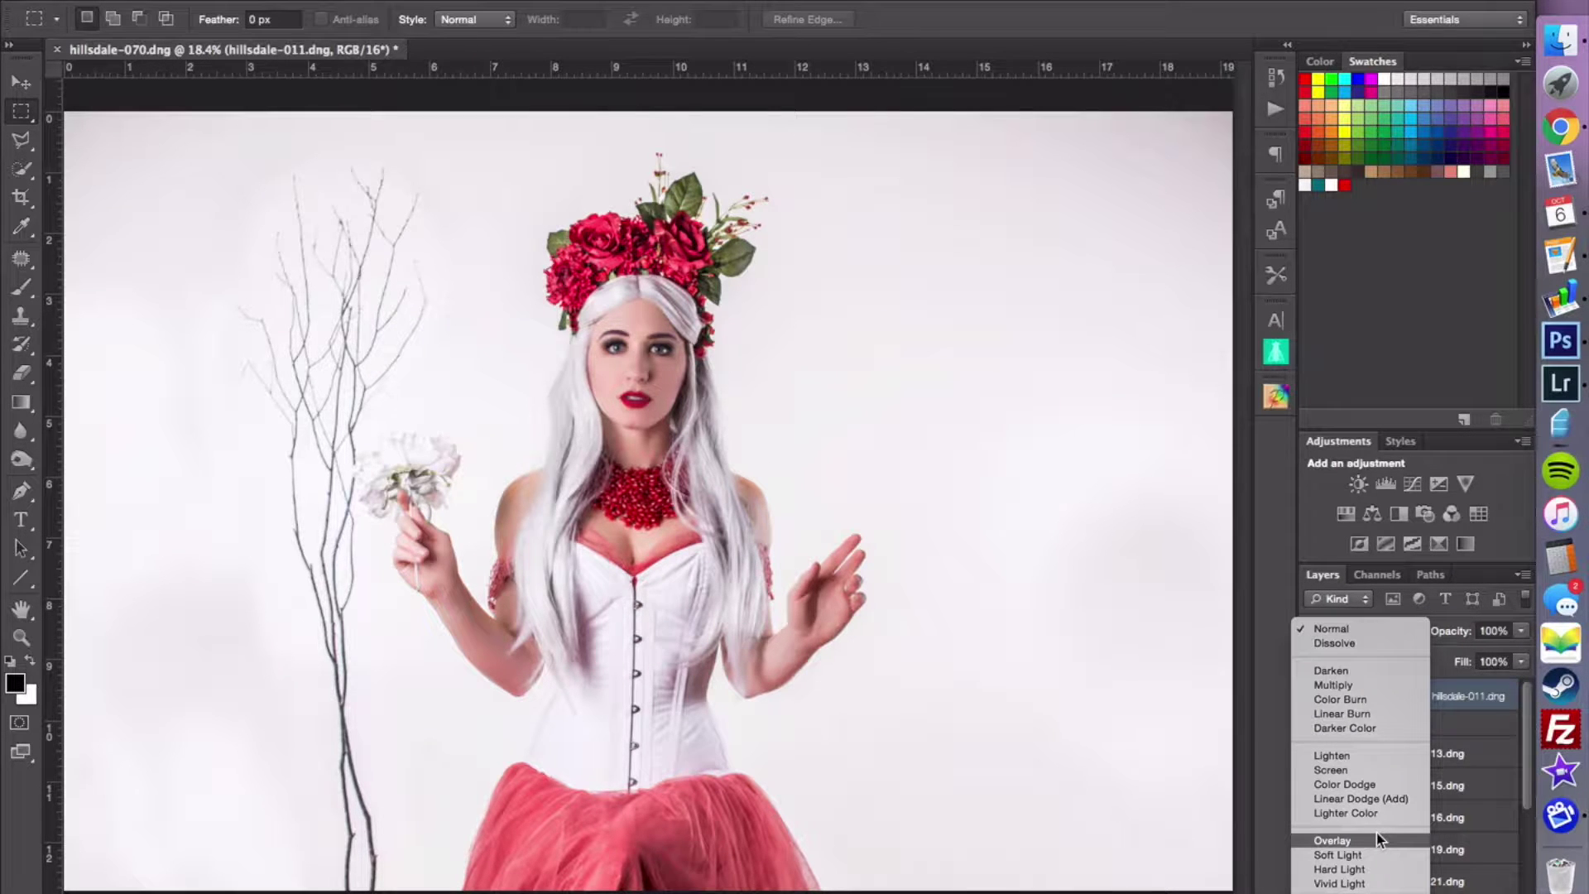
left_click(1392, 670)
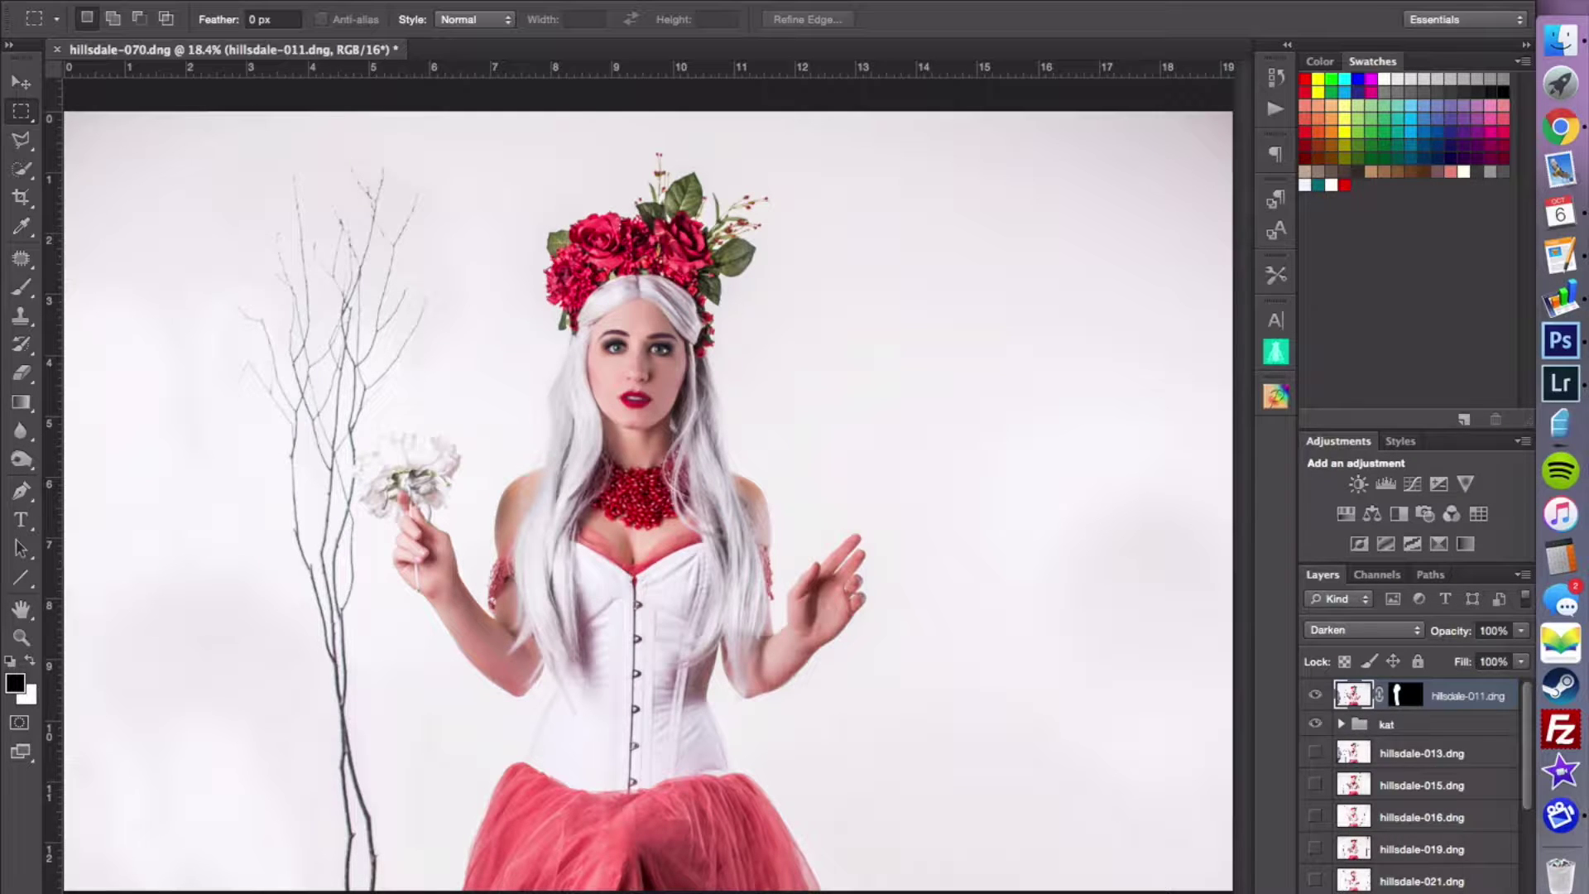
- Put the hillsdale-011.dng layer into a new group named "branches"
key("ctrl+g")
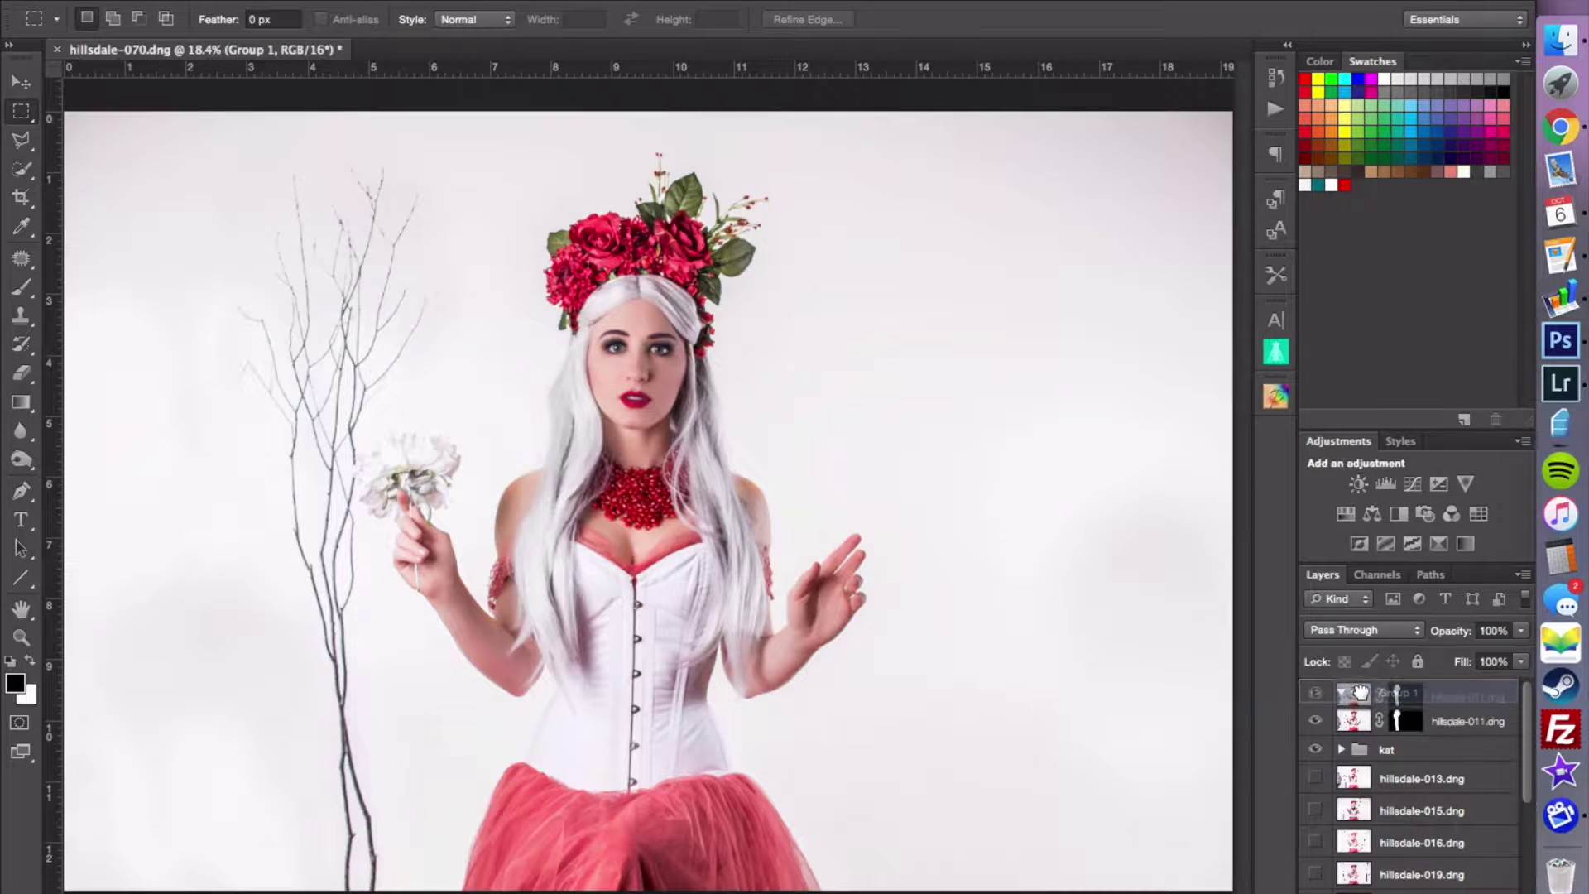
left_click(1362, 717)
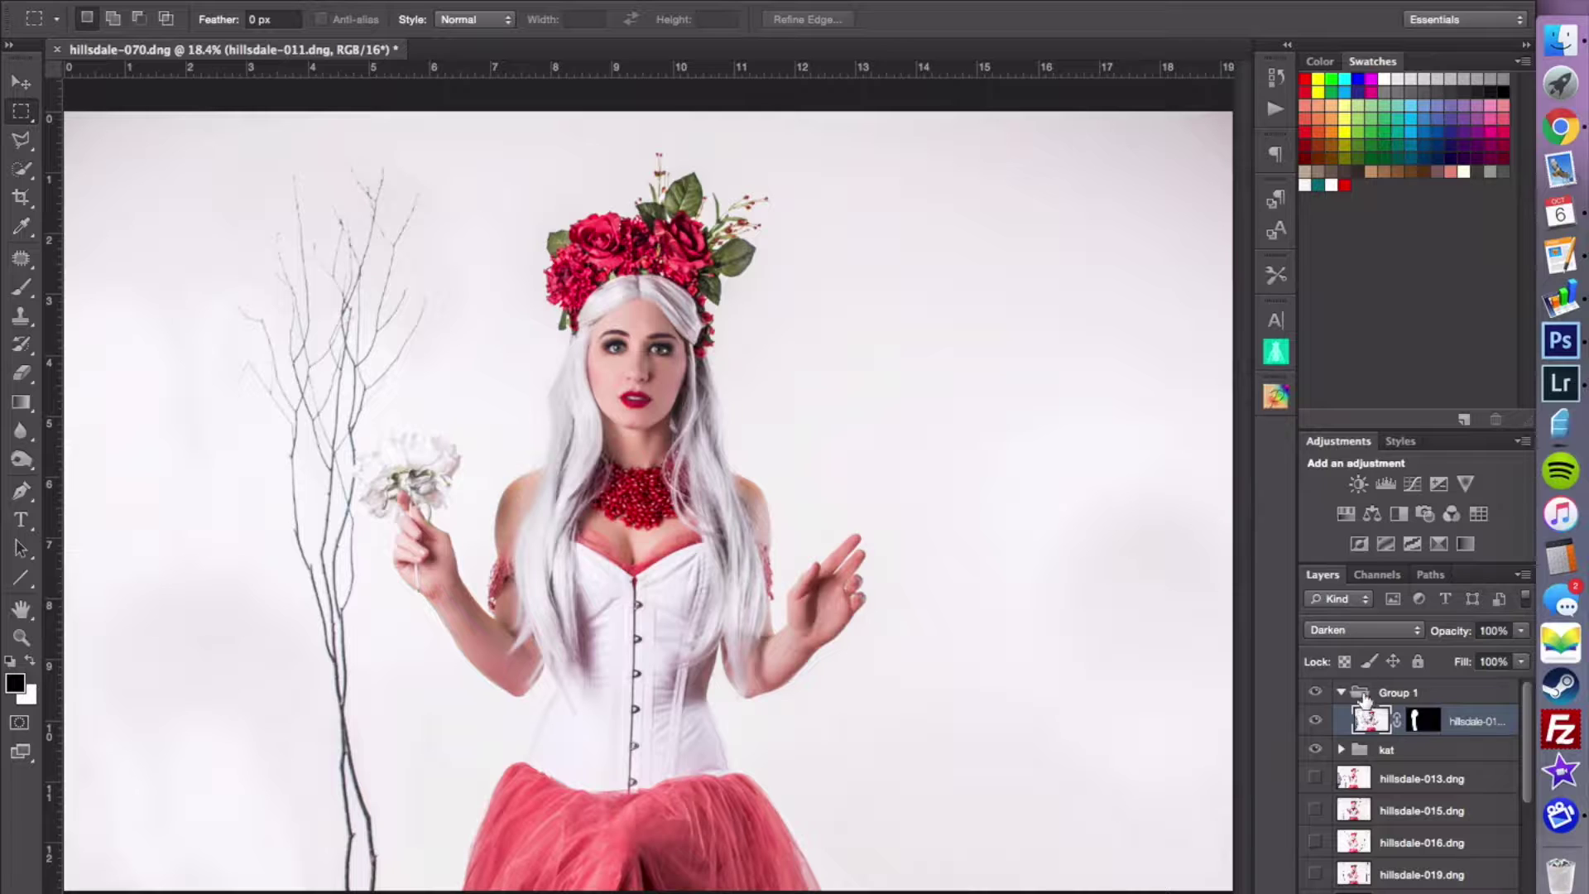
double_click(1397, 691)
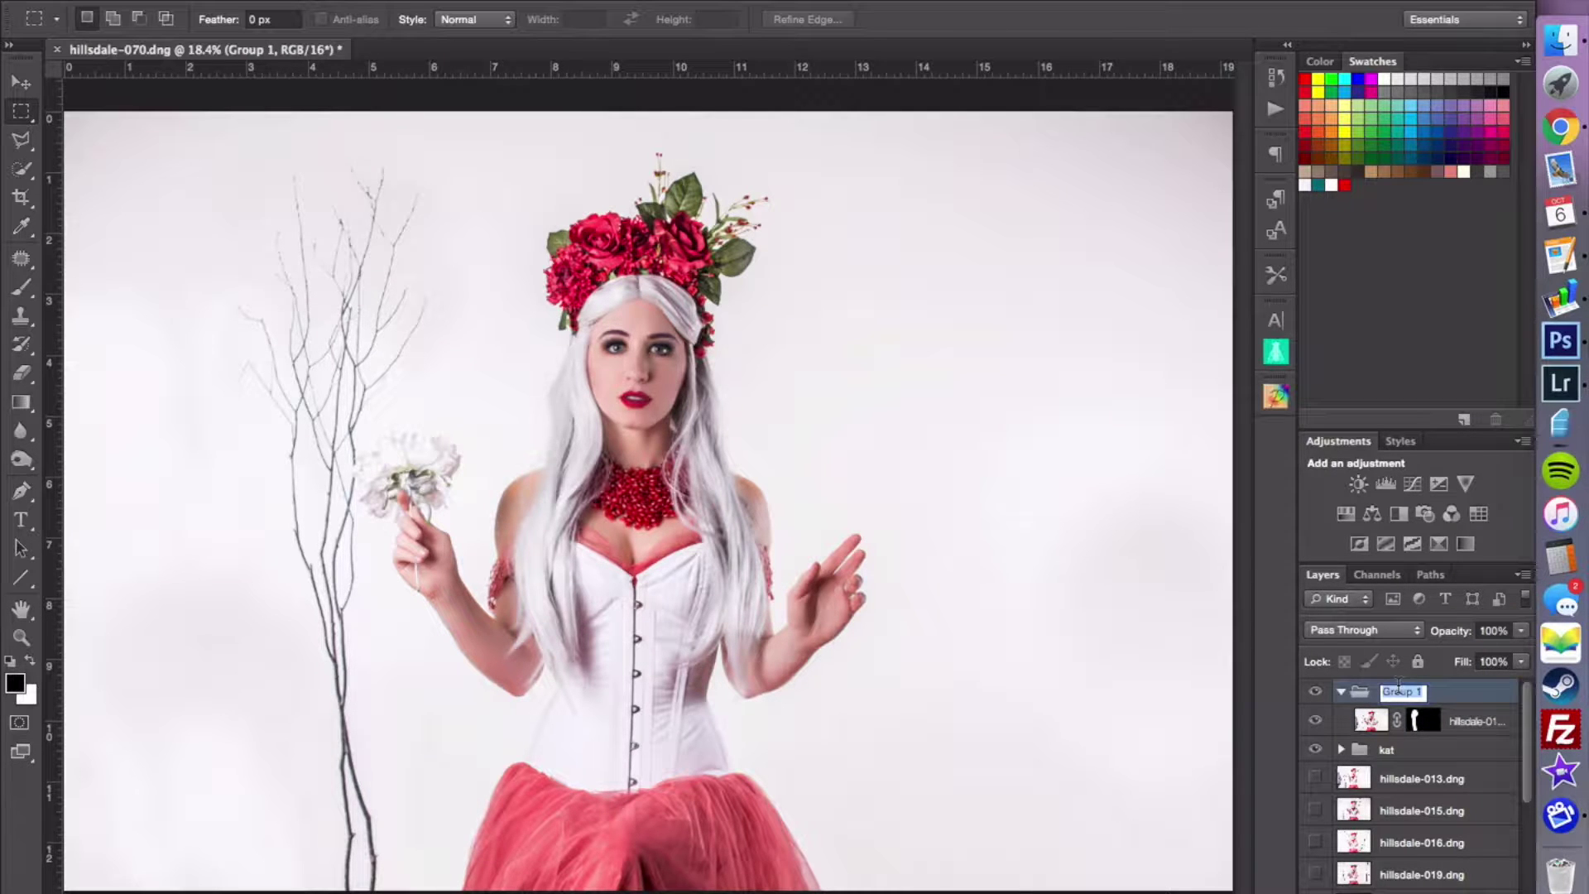
type("branche")
key("Return")
double_click(1423, 692)
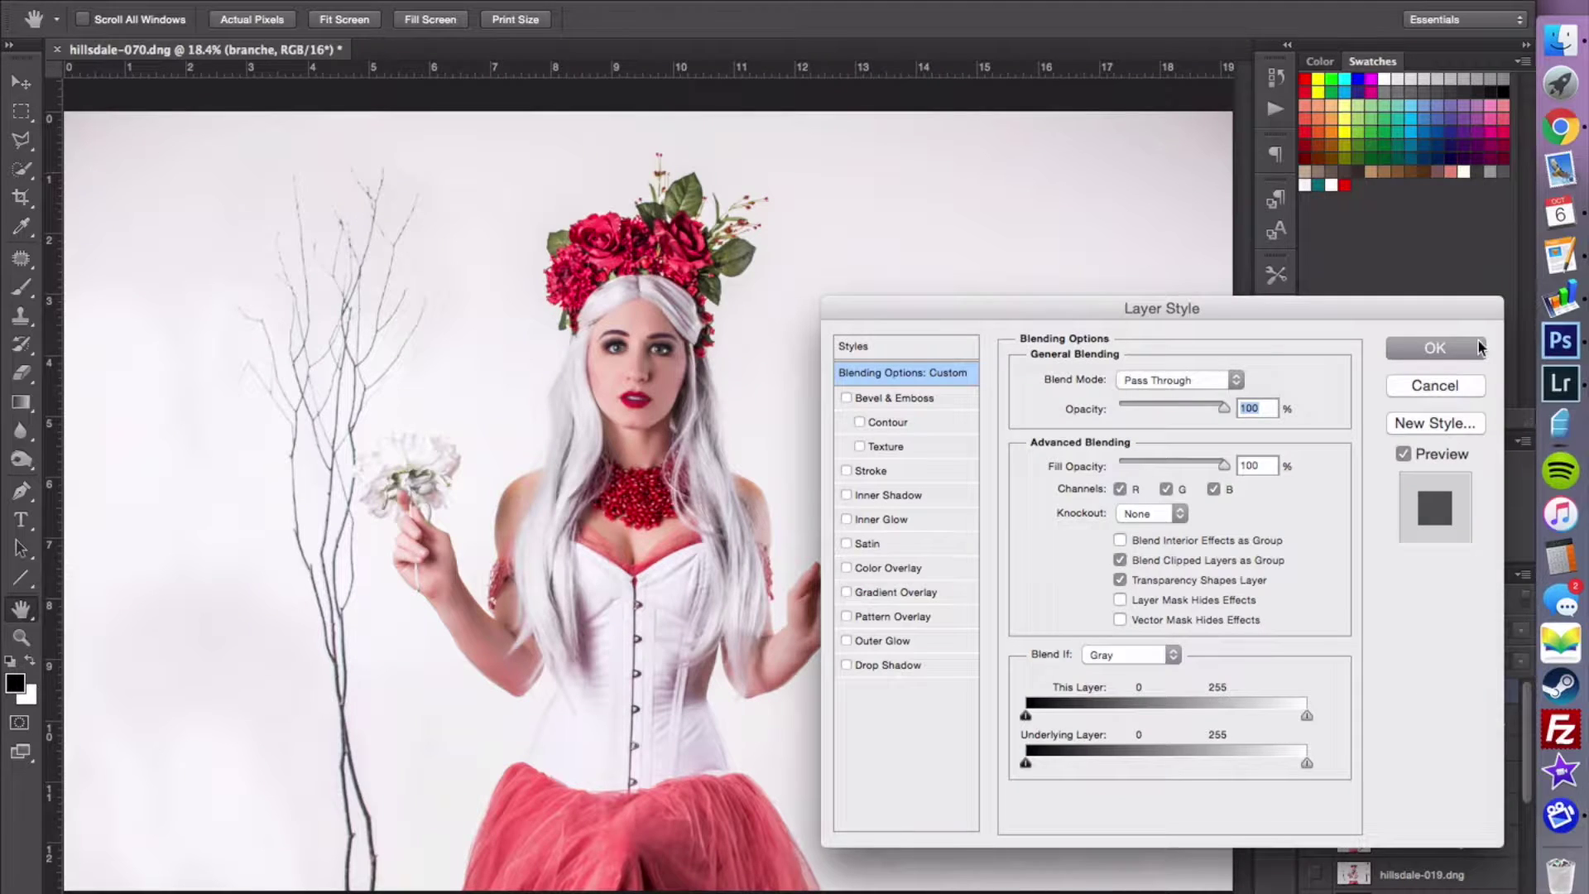
left_click(1459, 384)
double_click(1427, 691)
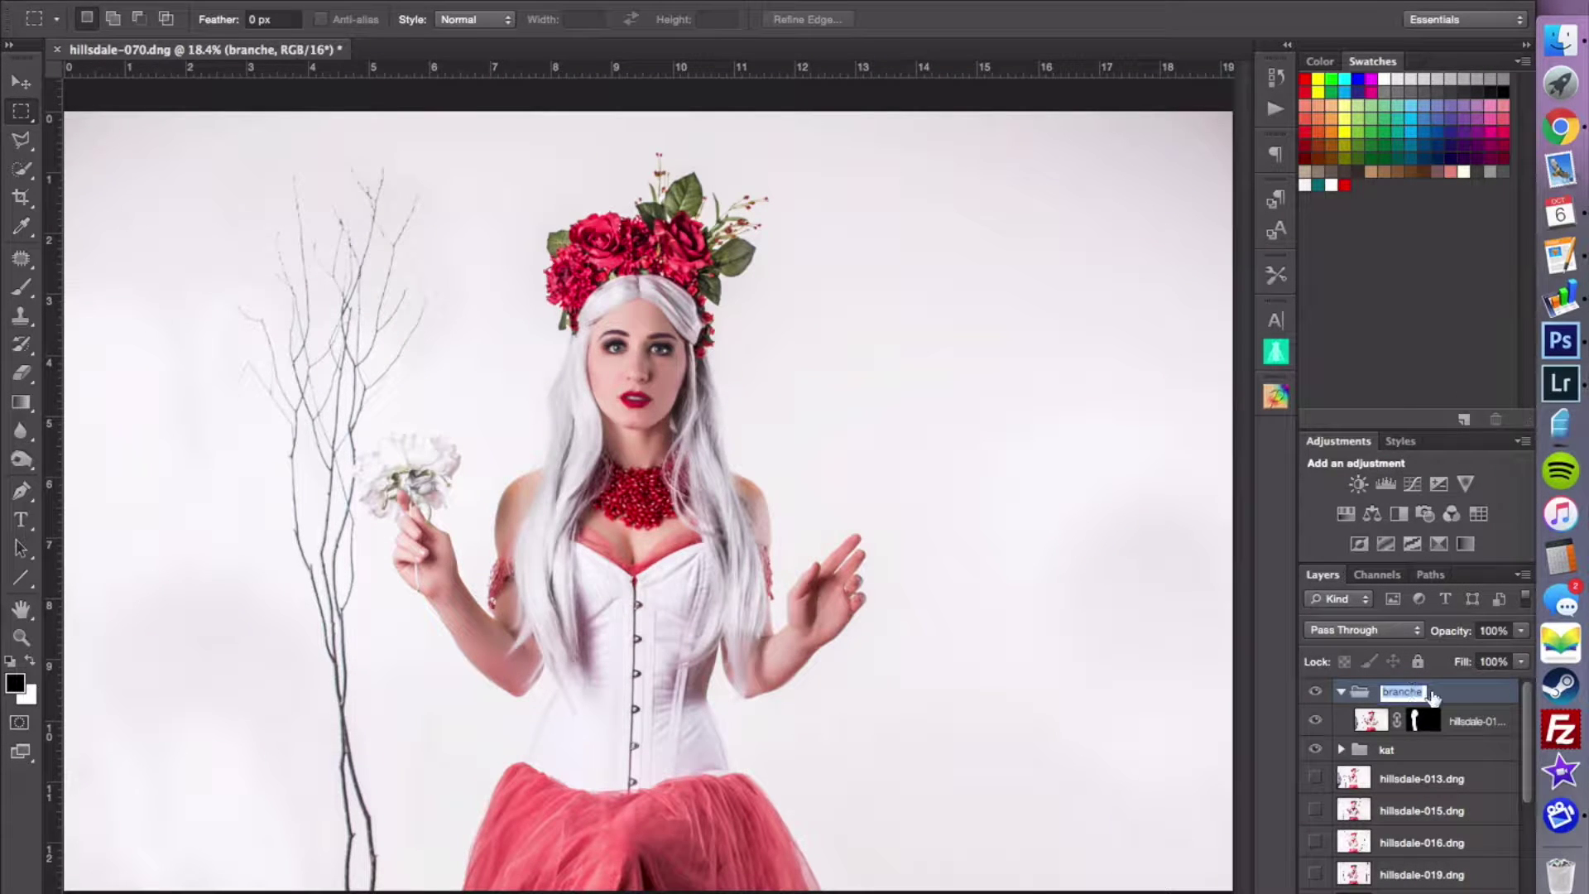
type("branches")
key("Return")
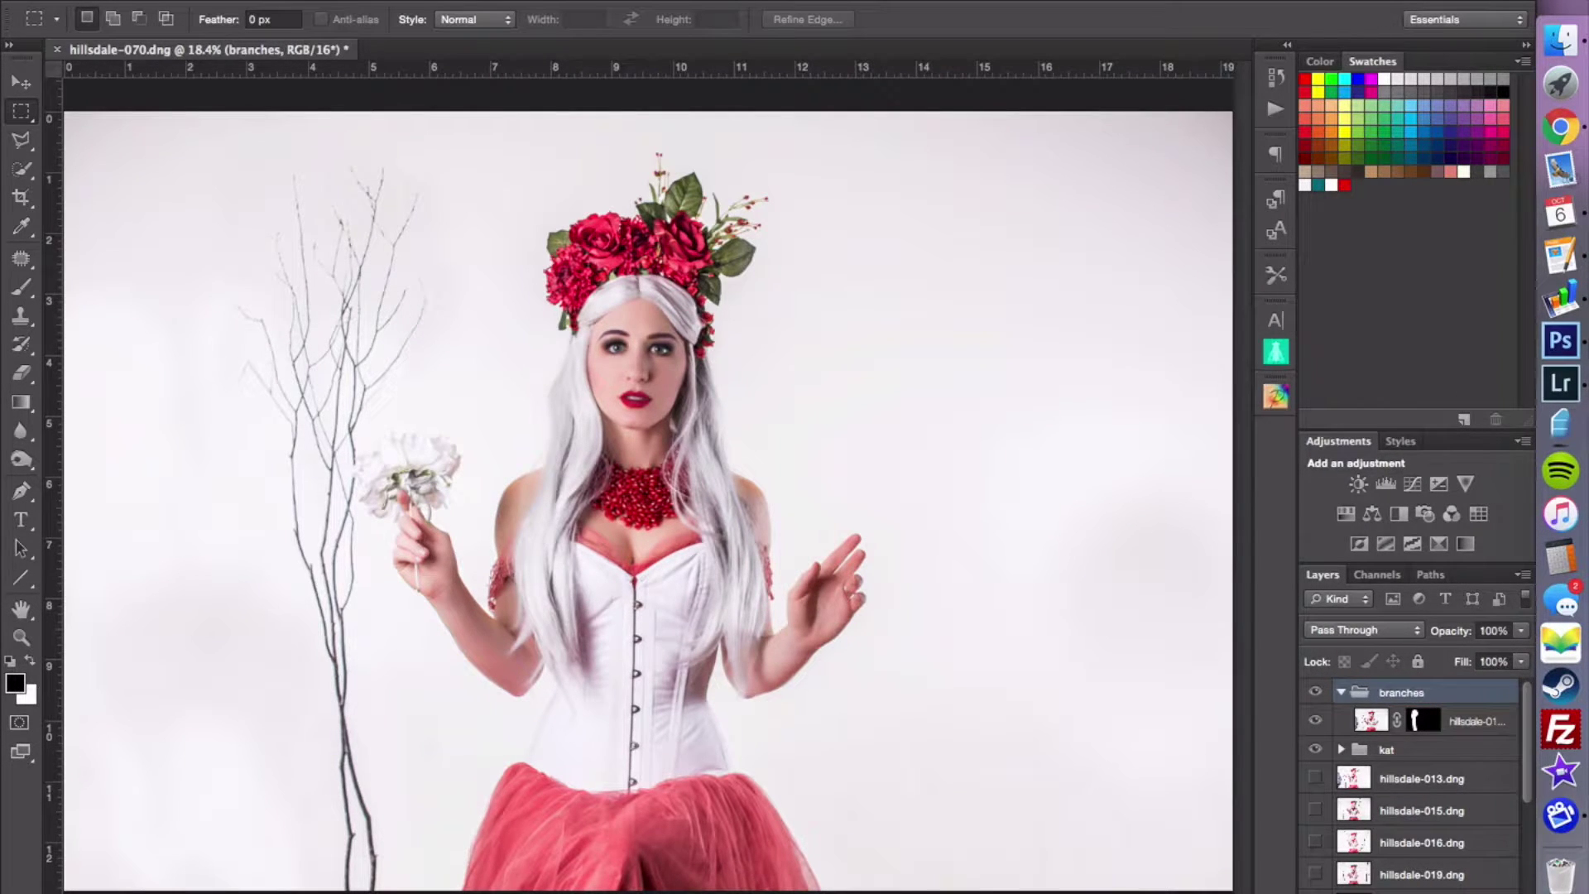
- Collapse and hide the branches group, and move the hillsdale-013.dng layer above it and make it visible
left_click(1341, 693)
left_click(1315, 694)
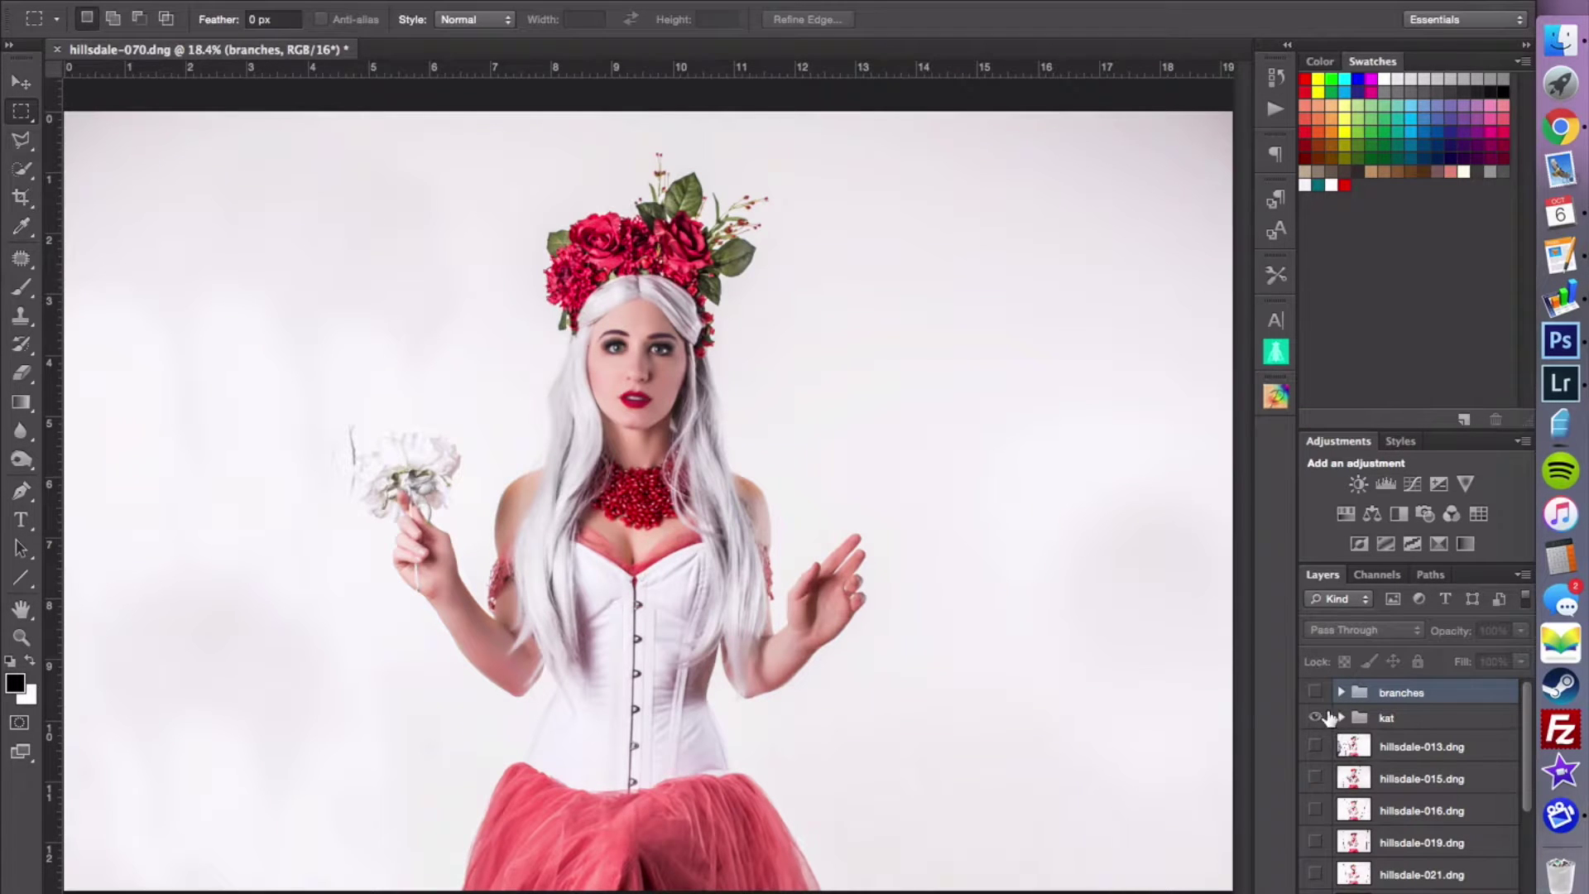
left_click_drag(1354, 733, 1354, 683)
left_click(1316, 695)
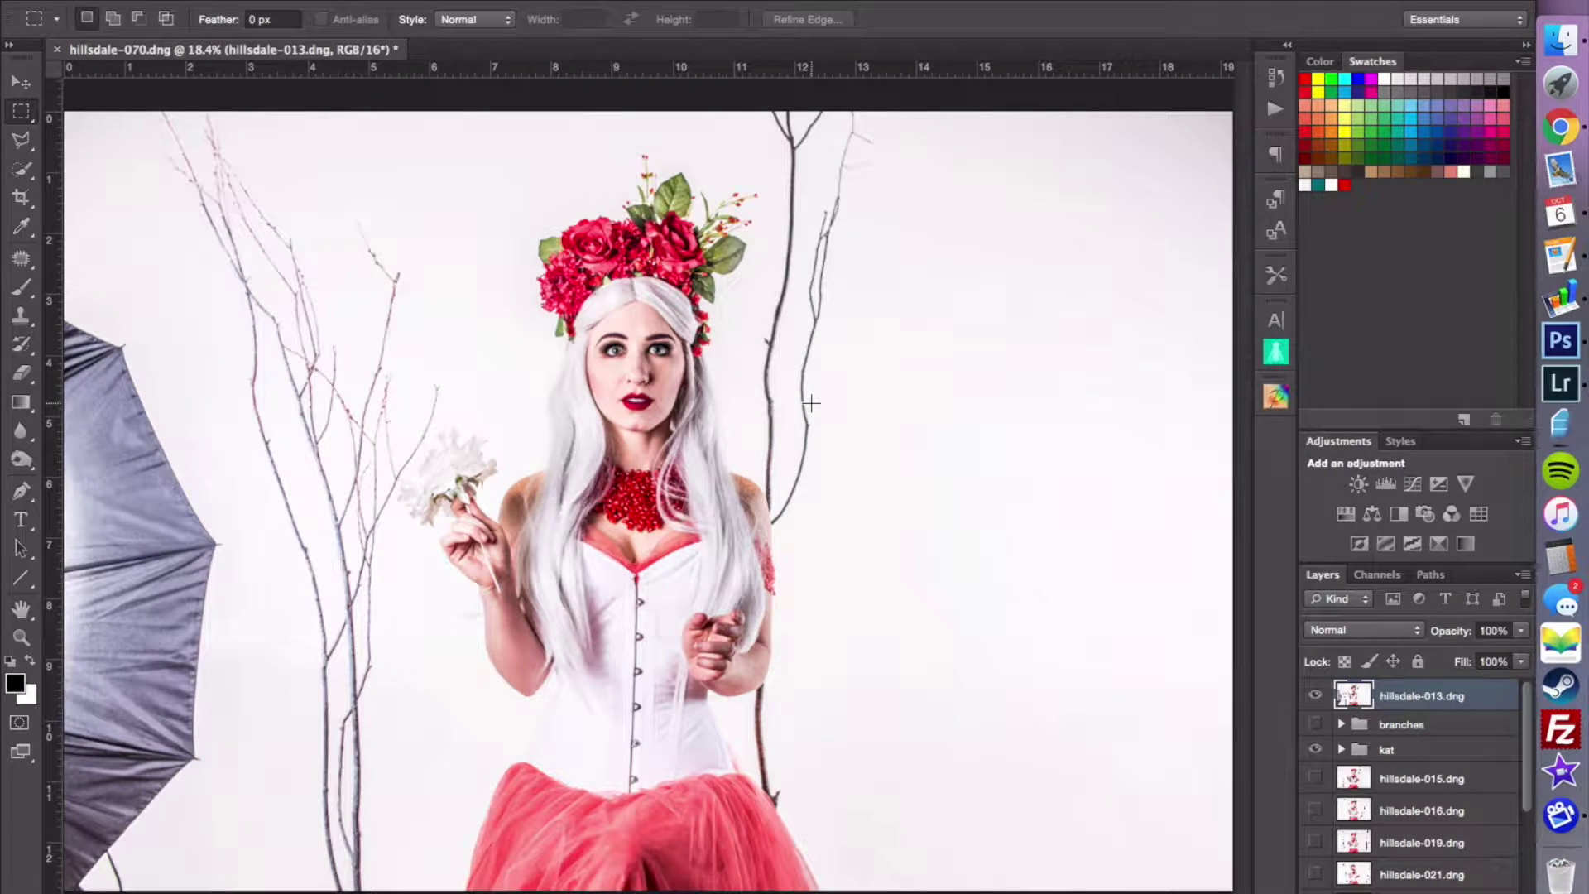
- Add a layer mask to hillsdale-013.dng, paint over the branches on both sides of the model, and invert the mask to isolate them
key("super+m")
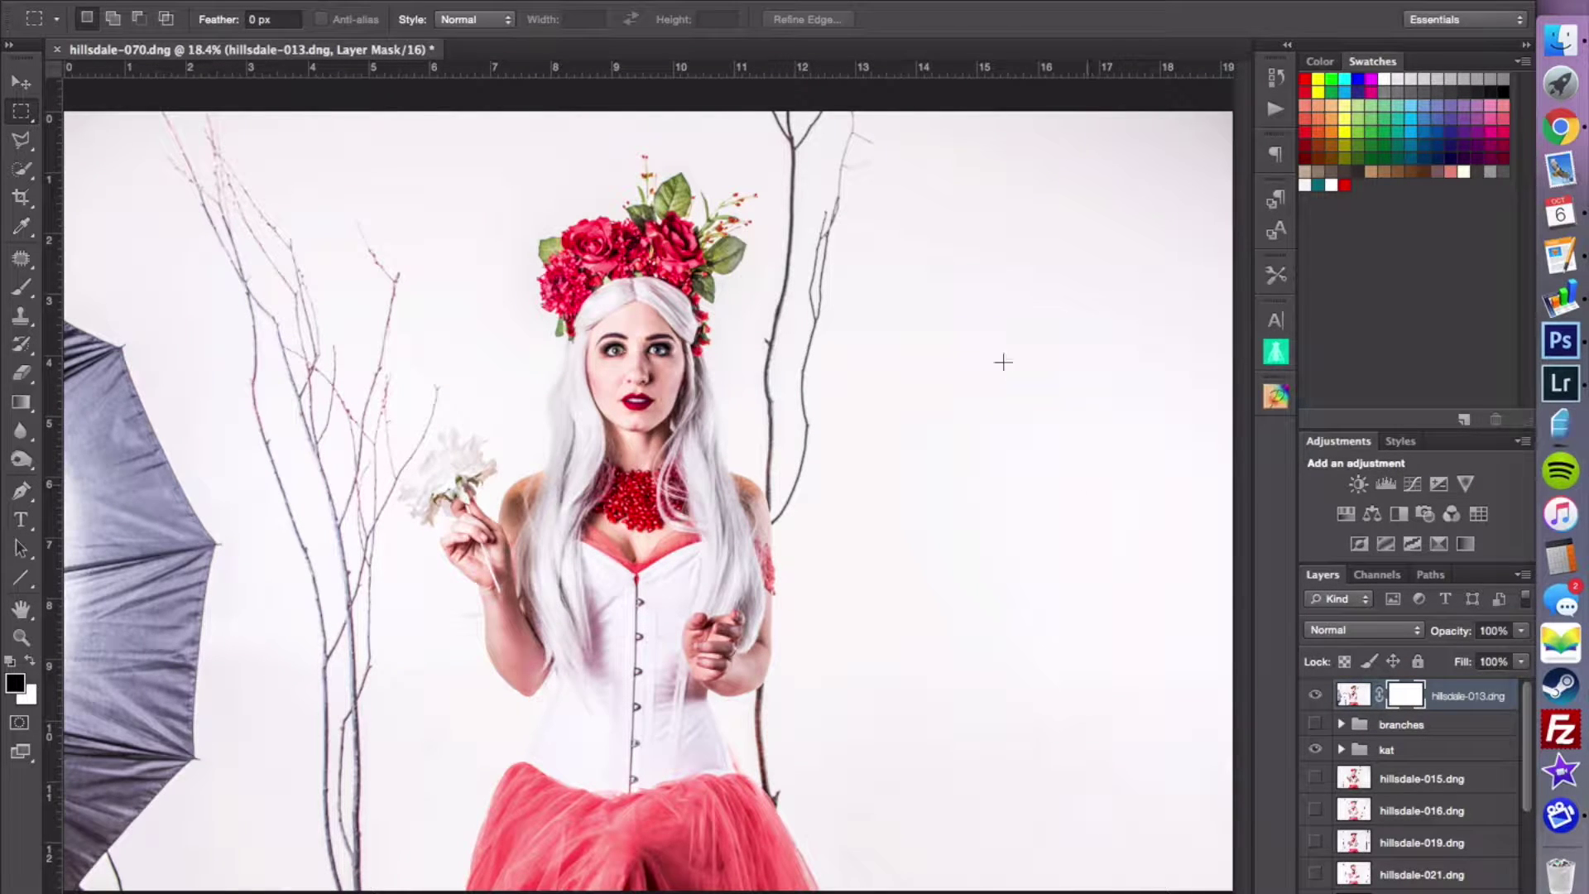
key("b")
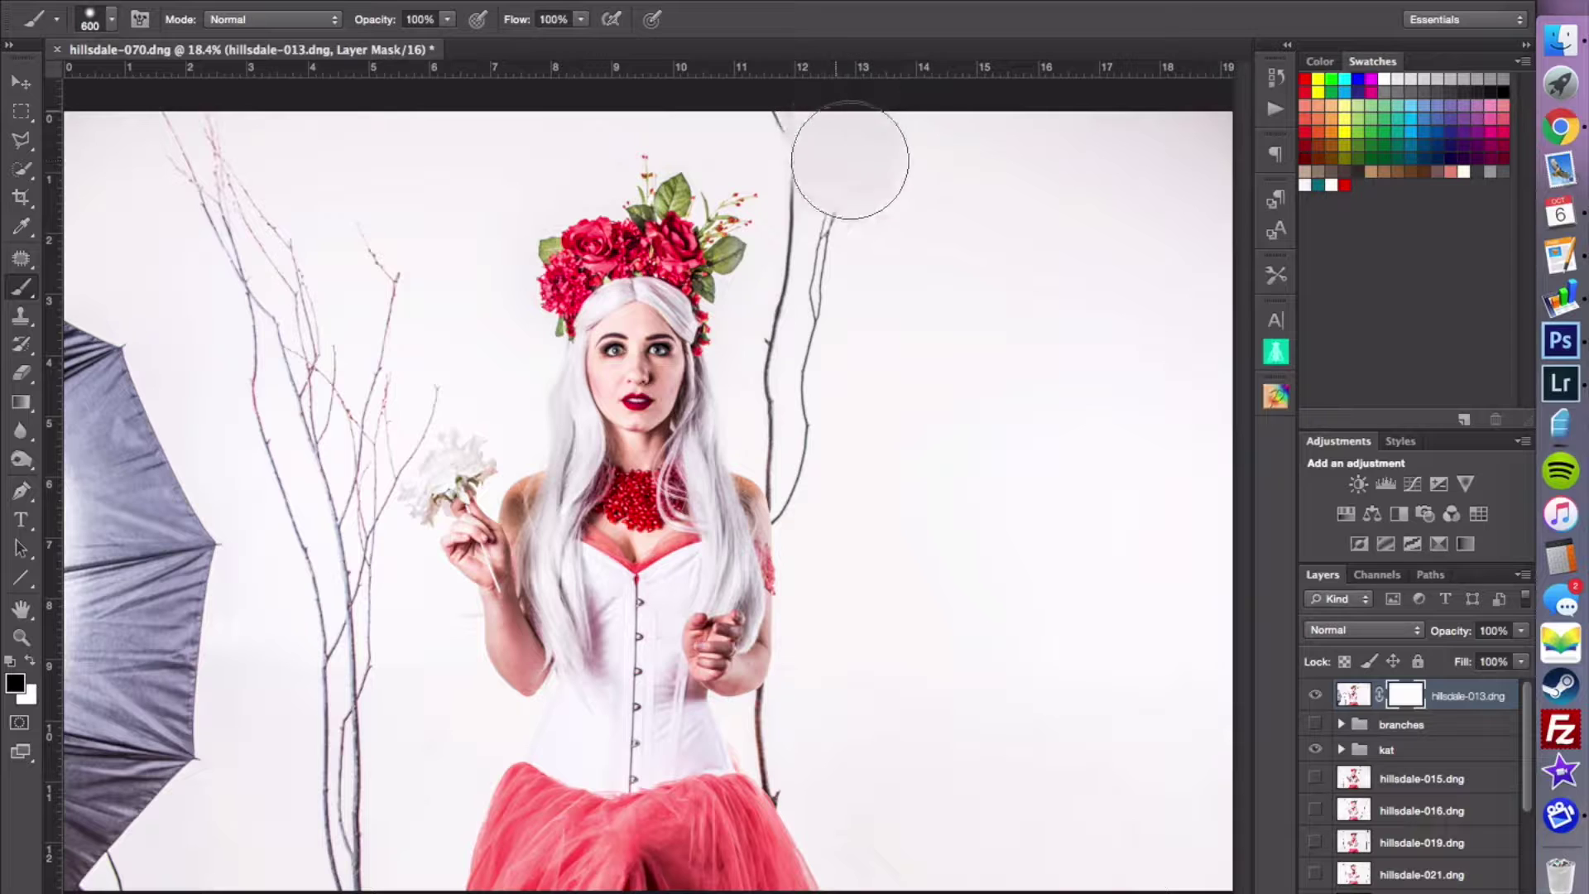
key("bracketleft")
key("bracketleft")
key("bracketleft")
left_click(797, 139)
mouse_move(797, 139)
left_mouse_down()
mouse_move(800, 290)
mouse_move(775, 418)
mouse_move(795, 507)
mouse_move(875, 100)
left_mouse_up()
mouse_move(794, 530)
left_mouse_down()
mouse_move(787, 731)
mouse_move(771, 708)
mouse_move(784, 791)
left_mouse_up()
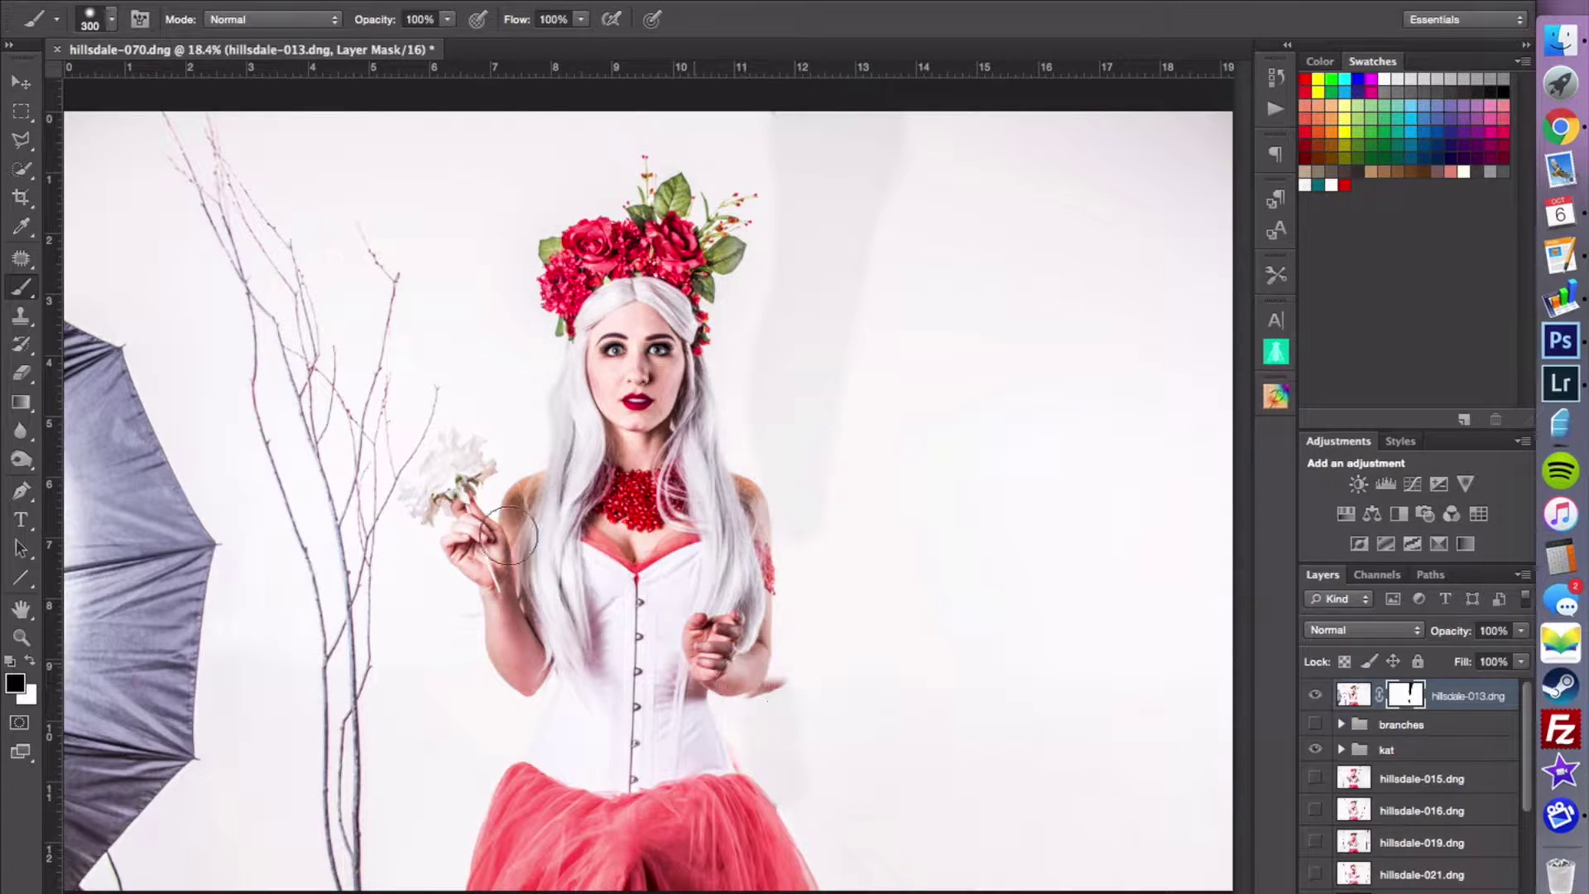
mouse_move(397, 372)
left_mouse_down()
mouse_move(422, 387)
mouse_move(383, 451)
mouse_move(376, 286)
mouse_move(298, 273)
mouse_move(186, 124)
mouse_move(258, 212)
mouse_move(315, 461)
mouse_move(315, 606)
mouse_move(355, 543)
mouse_move(341, 860)
mouse_move(330, 827)
left_mouse_up()
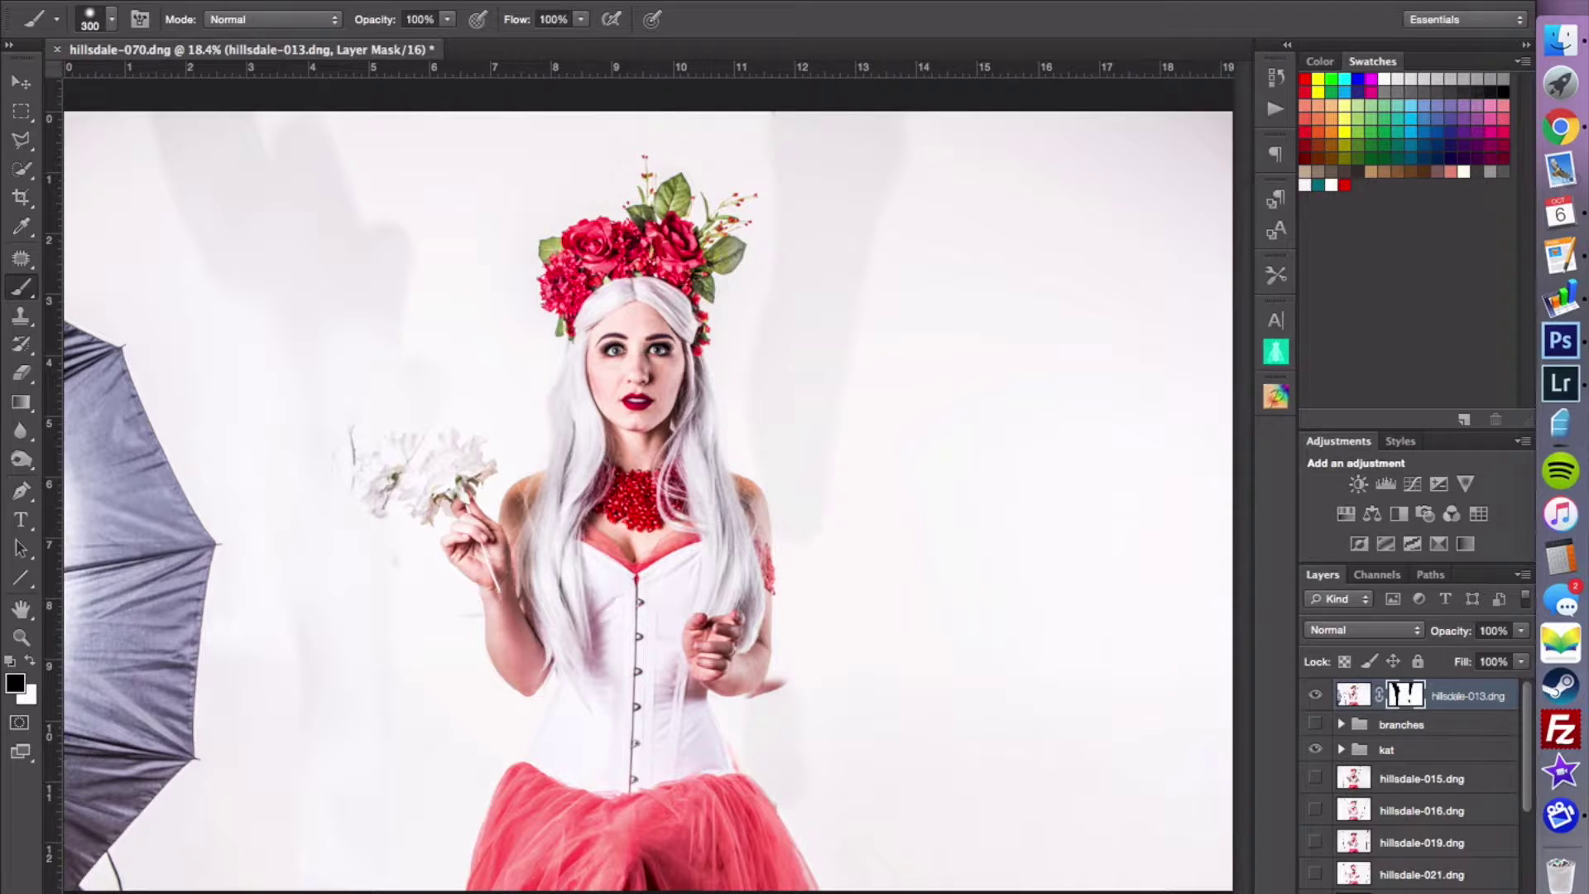
key("ctrl+i")
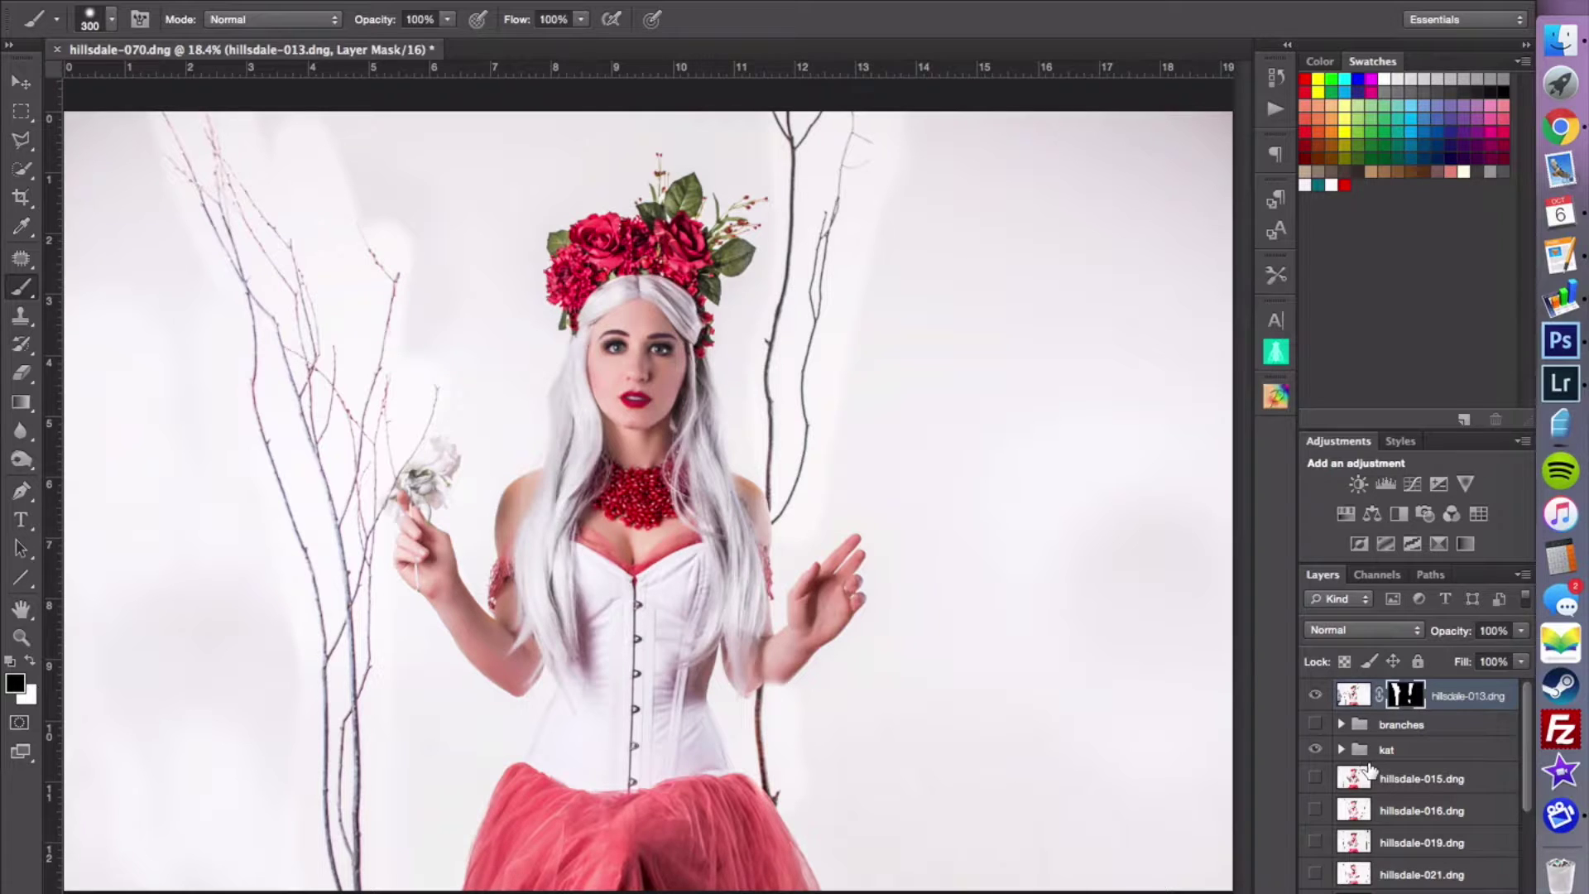
- Set the hillsdale-013.dng layer's blend mode to Darken
left_click(1353, 695)
left_click(1353, 628)
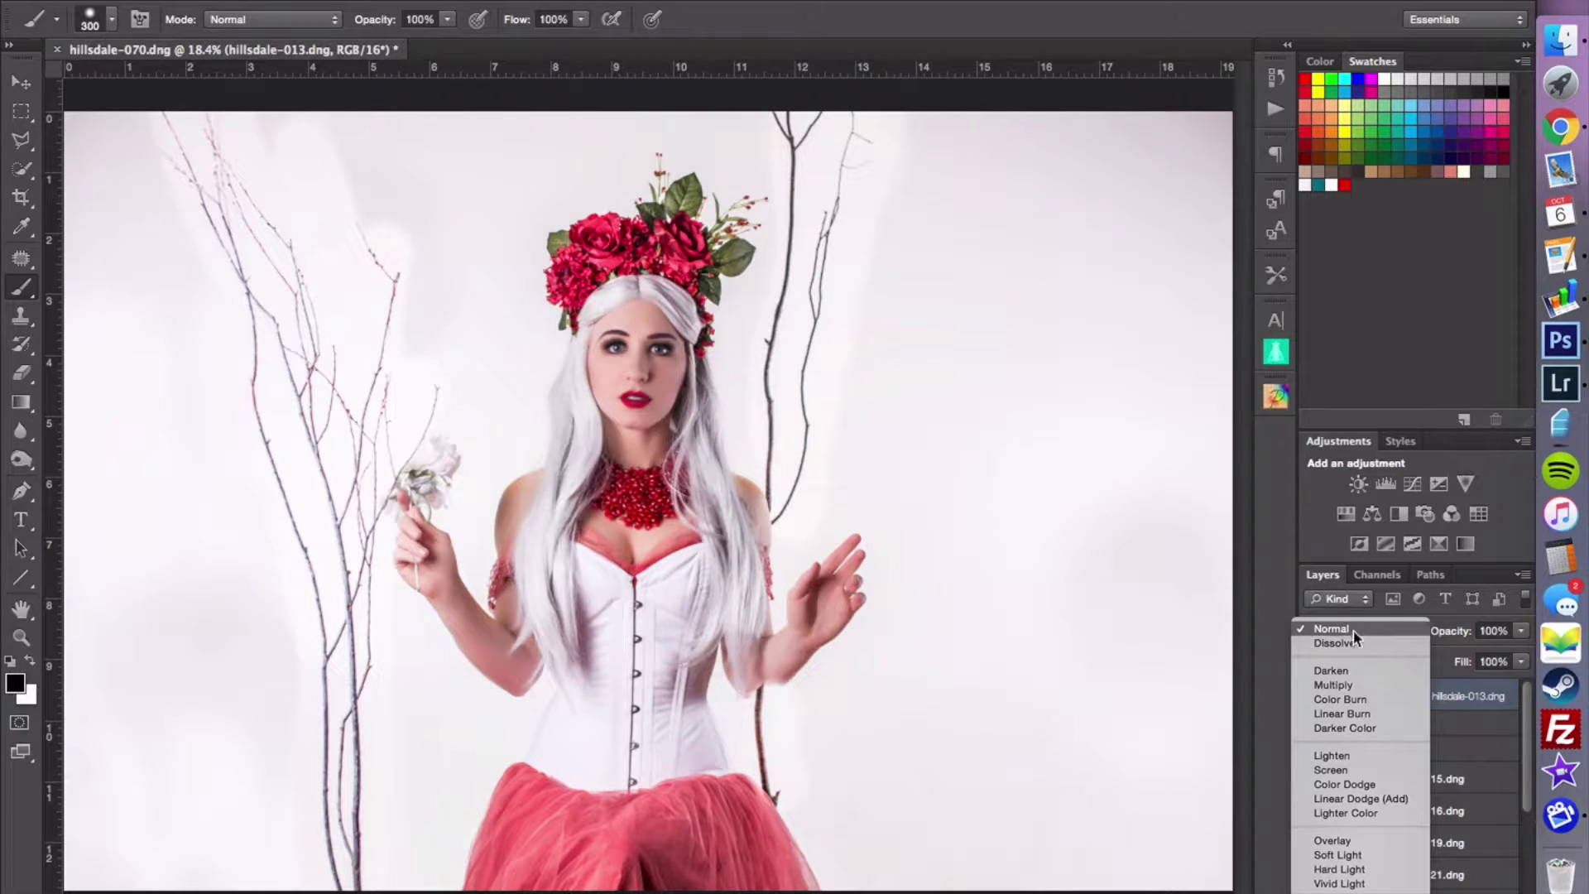
left_click(1349, 671)
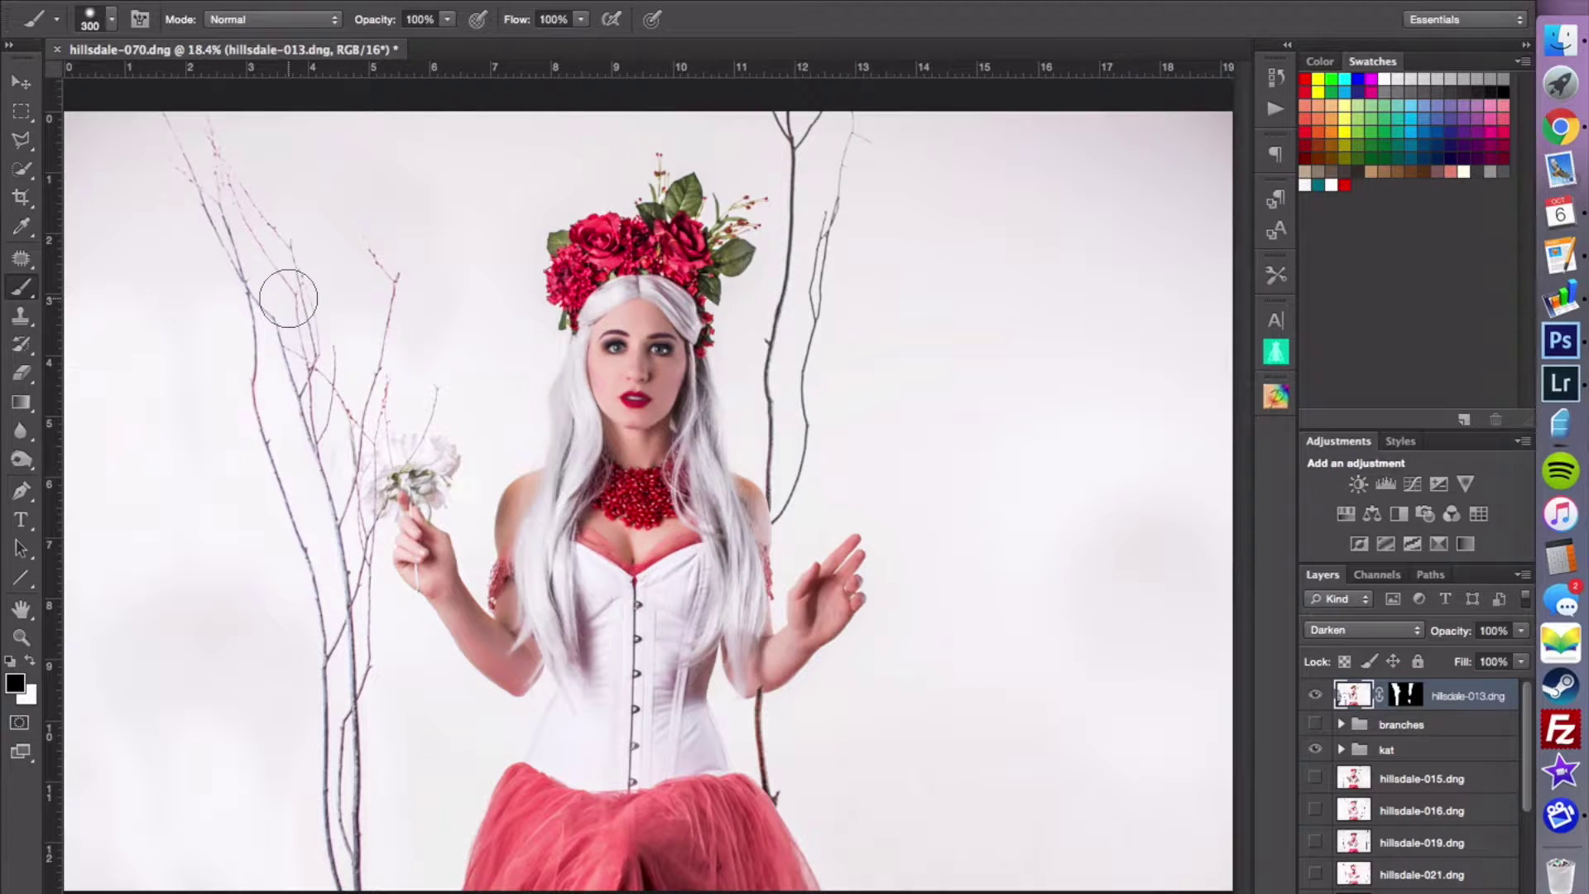
- Compare the branch below the elbow with the hillsdale-013.dng layer in Normal blend mode, and return the layer to Darken
key("v")
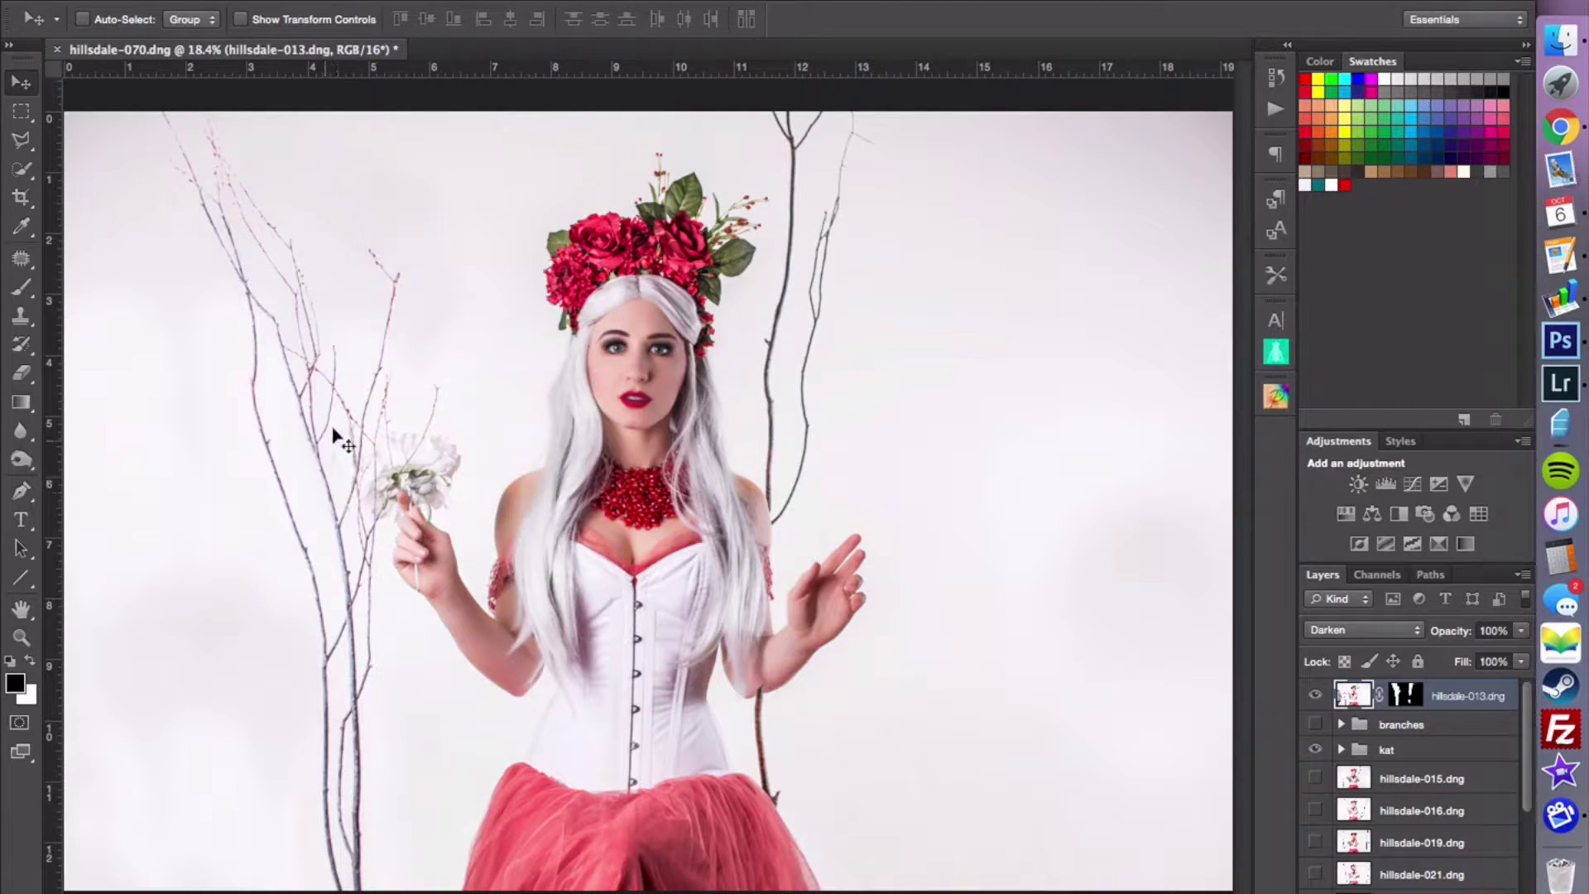
key("super+plus")
key("super+plus")
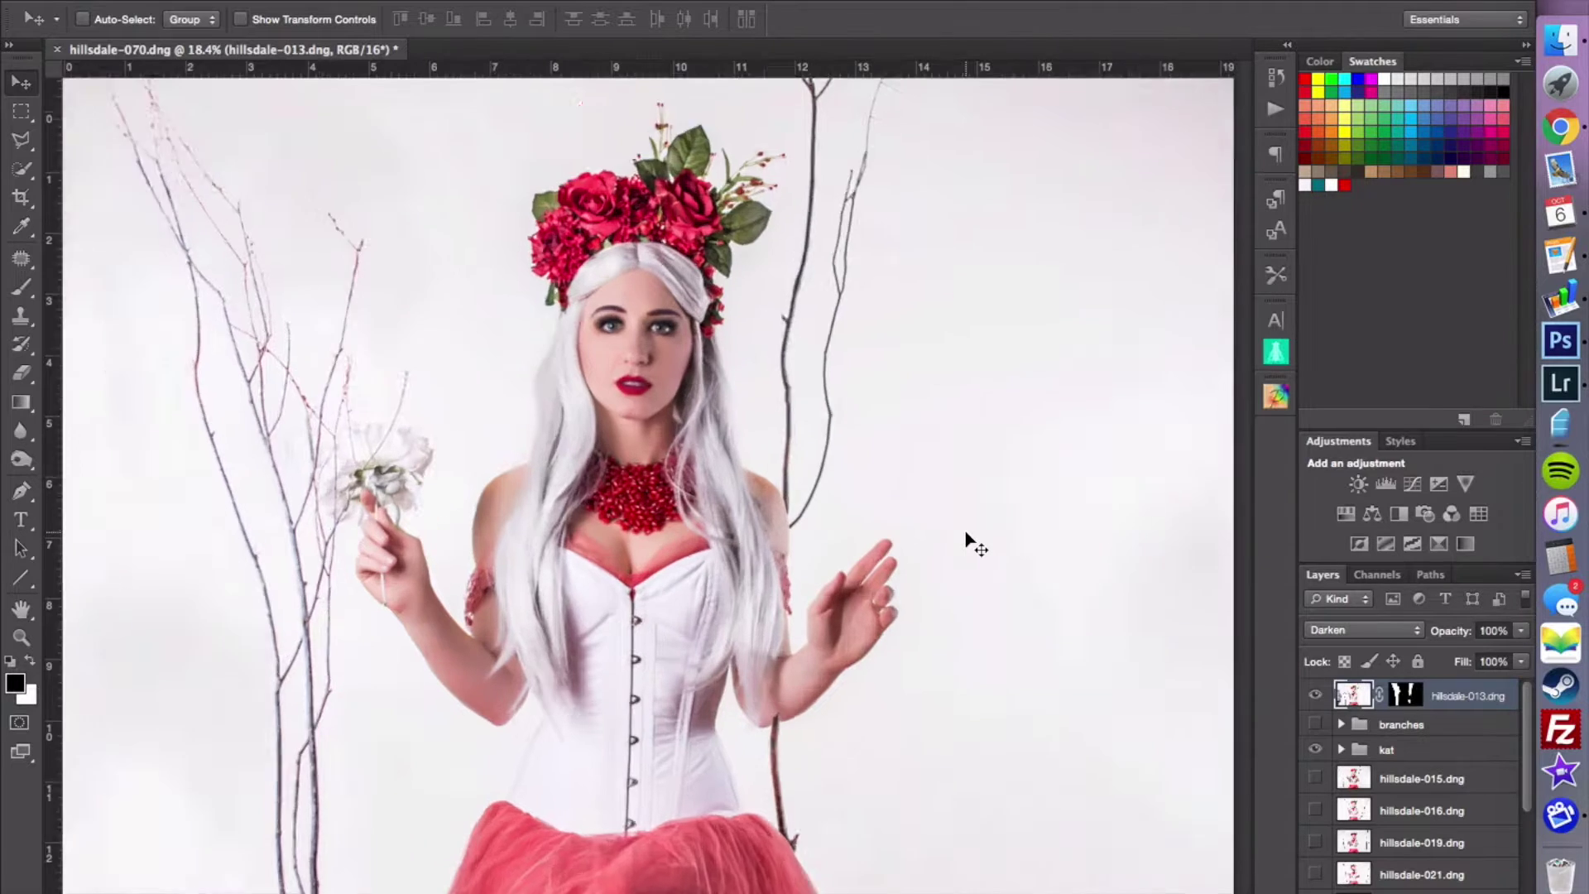
scroll(966, 540, "right", 3)
scroll(967, 540, "down", 2)
scroll(966, 540, "down", 5)
scroll(967, 541, "right", 1)
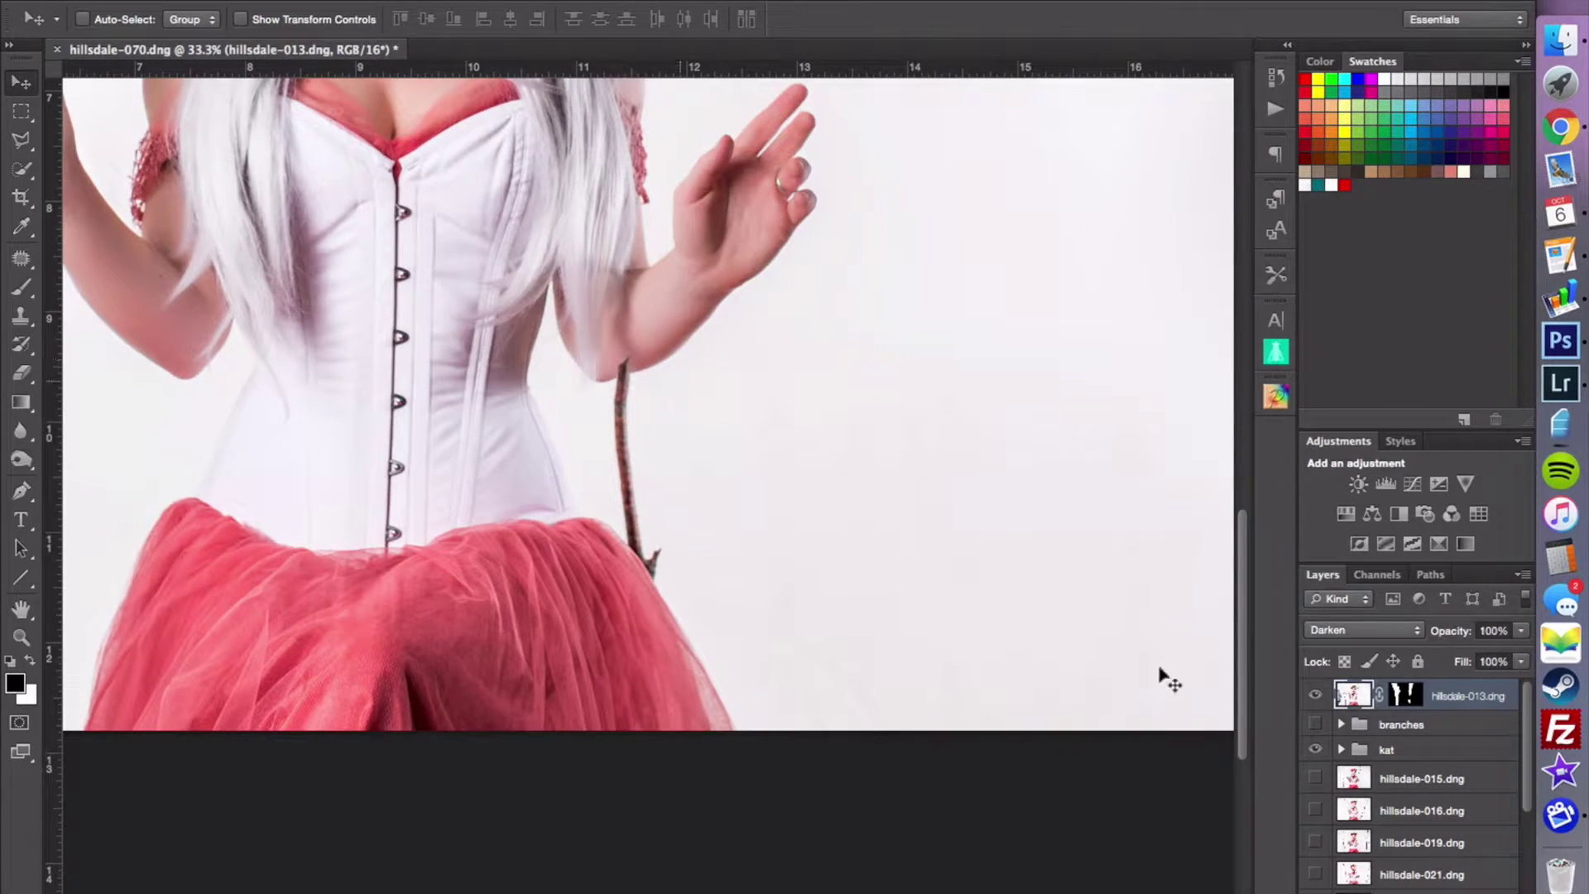
left_click(1409, 697)
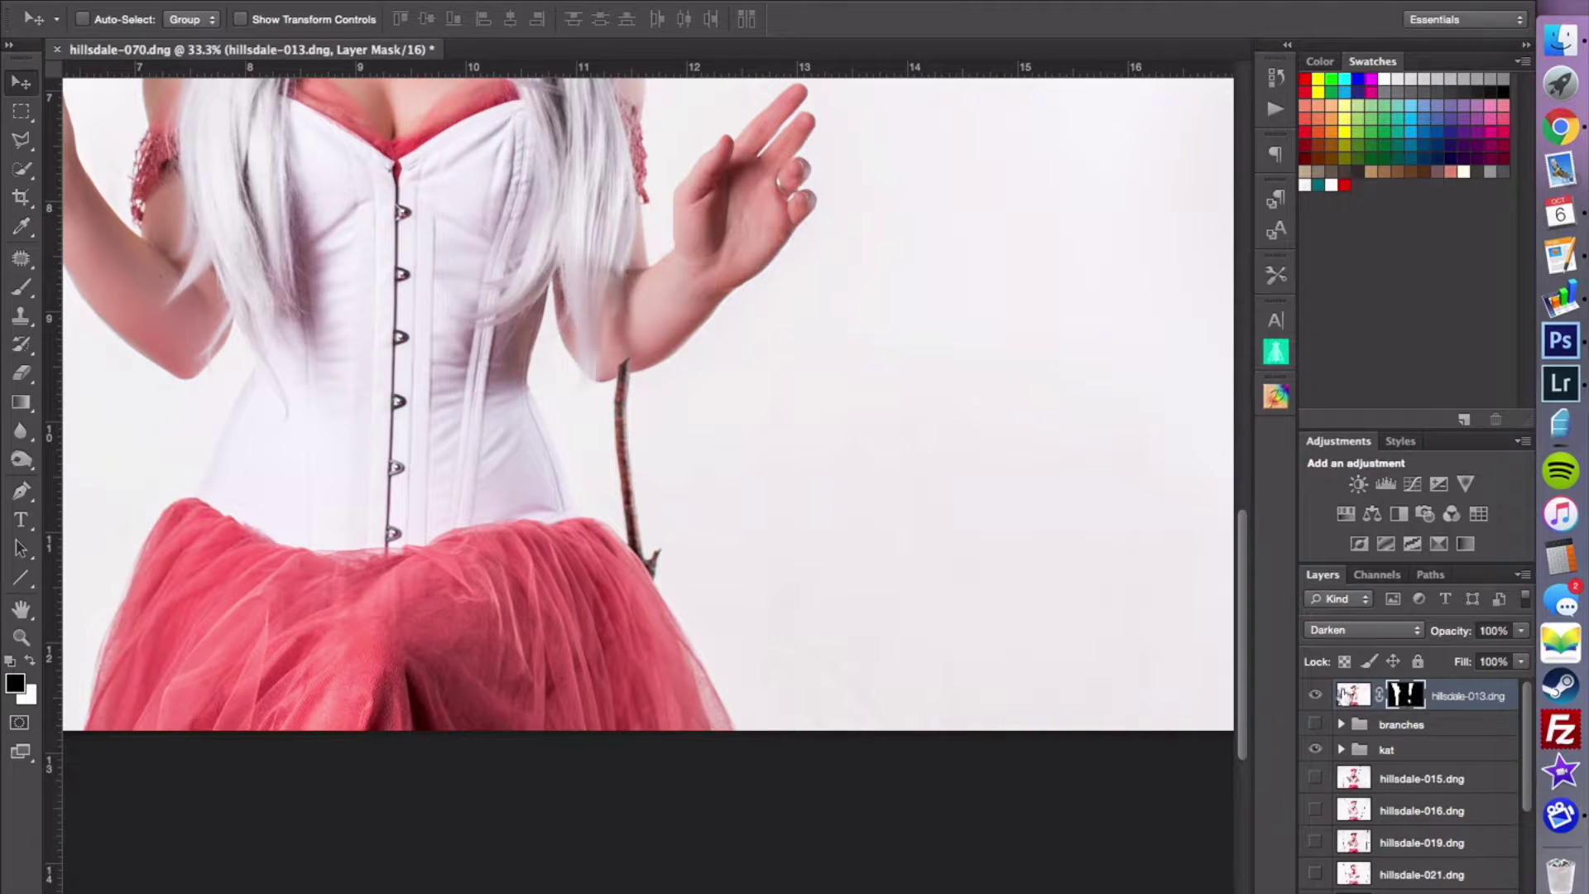
left_click(1353, 697)
left_click(1346, 638)
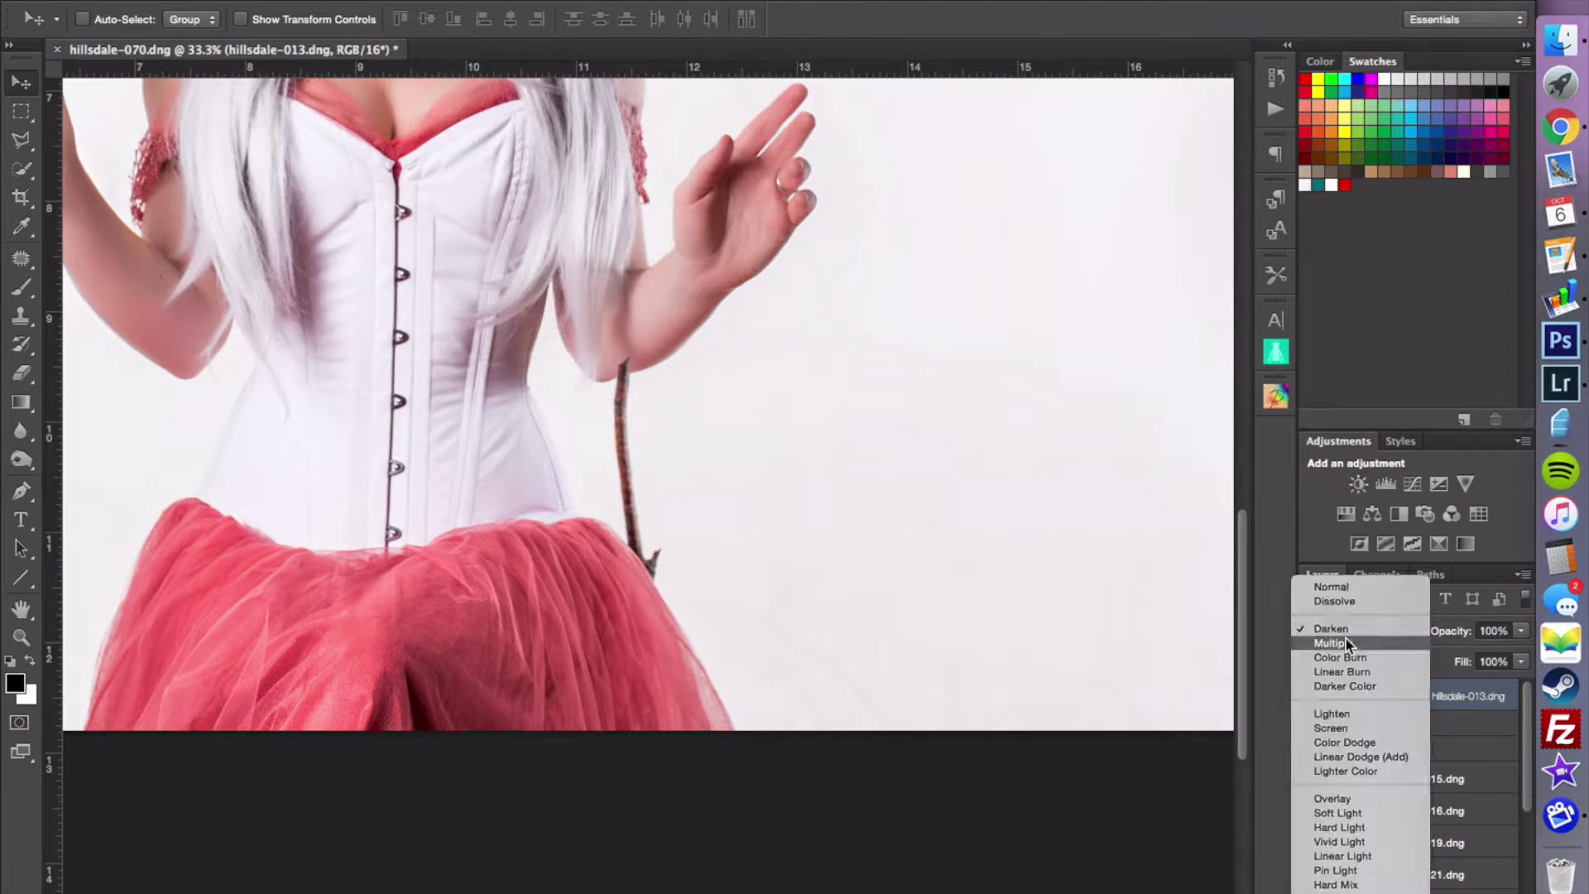
left_click(1343, 584)
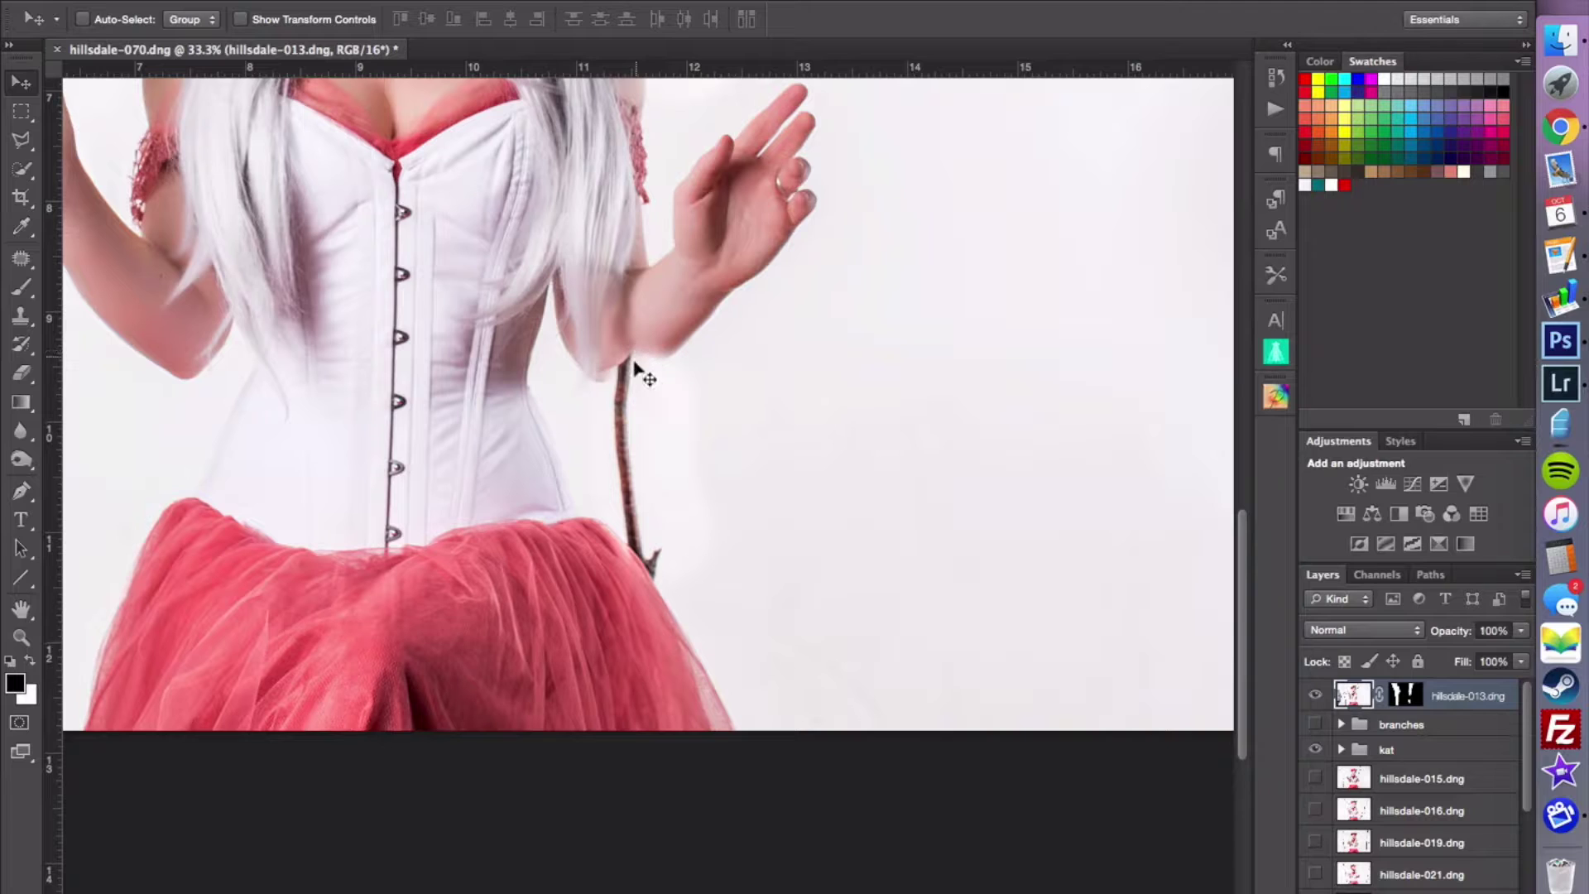
left_click(1372, 638)
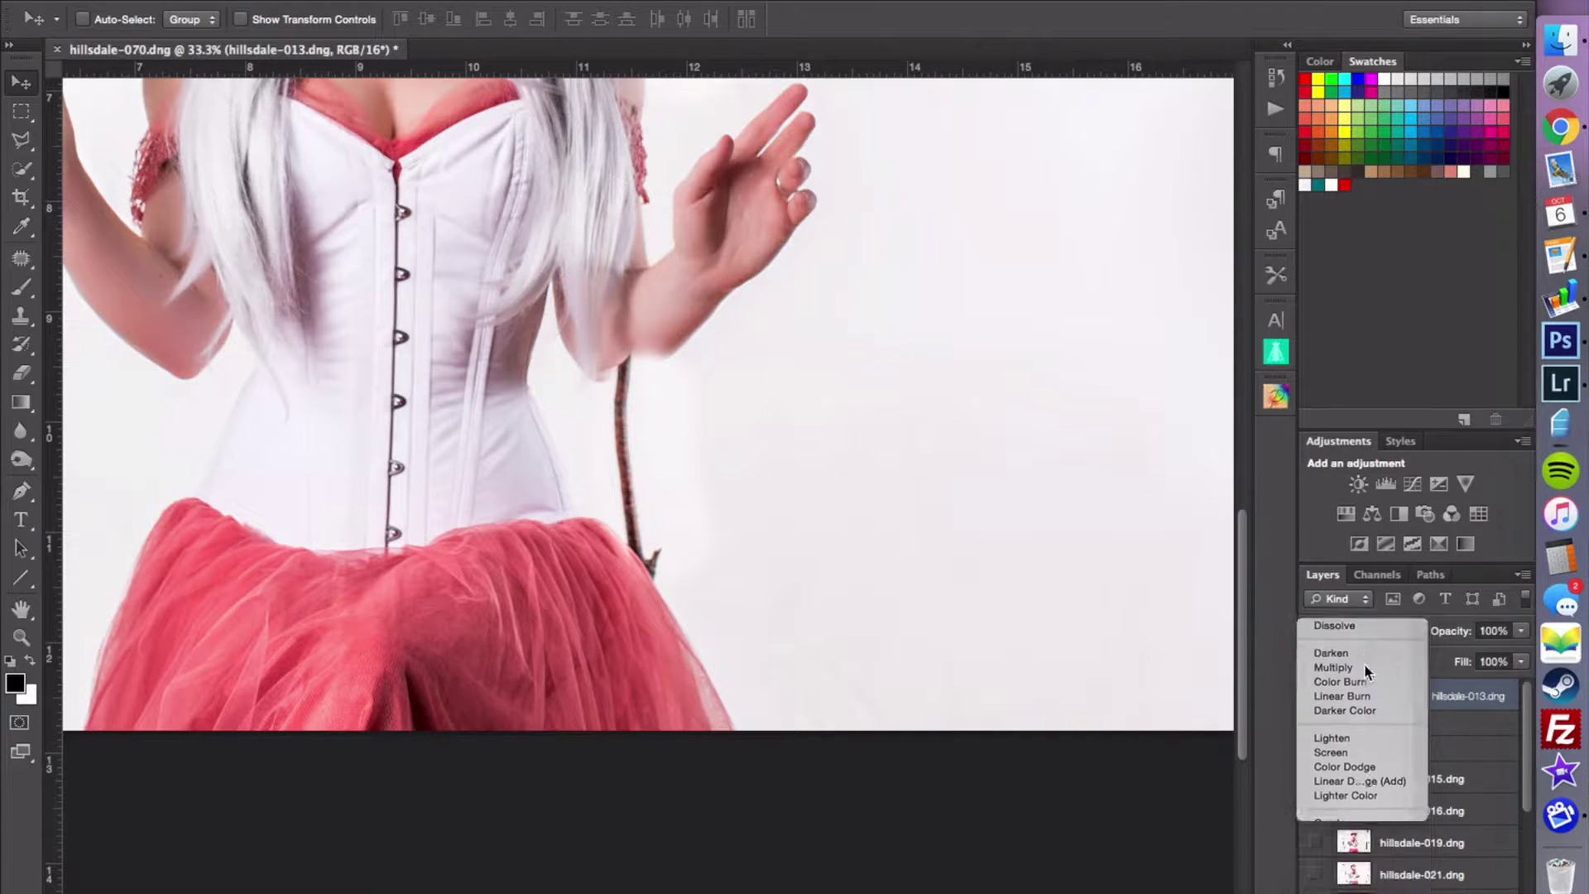
left_click(1365, 670)
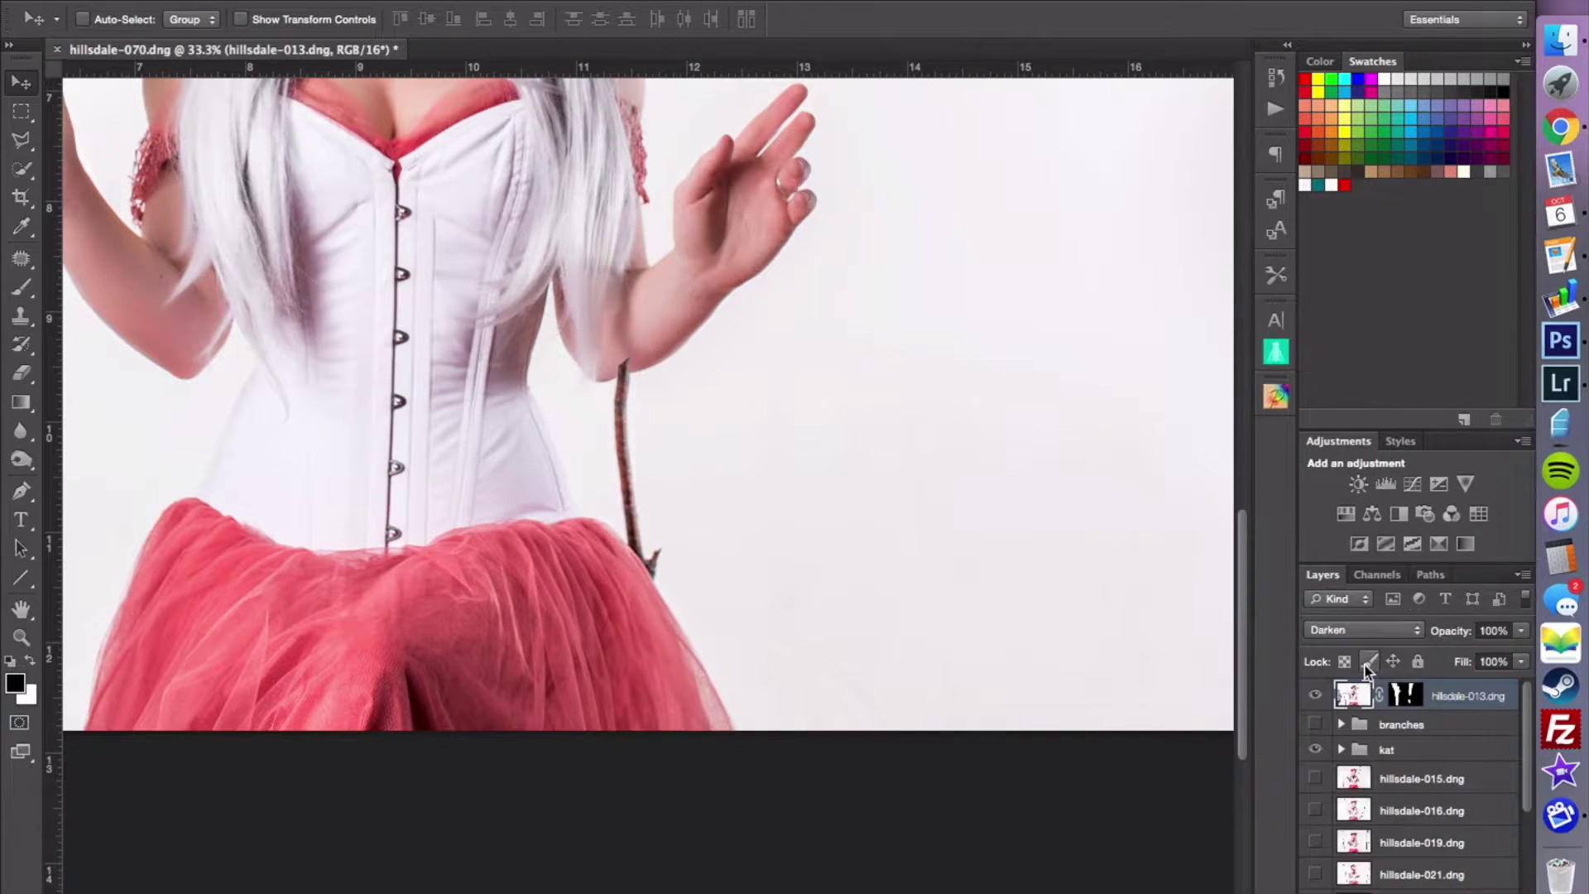
- Paint black on the hillsdale-013.dng mask with a small brush, down to size 30, to remove the branch end overlapping the elbow
left_click(1407, 695)
key("b")
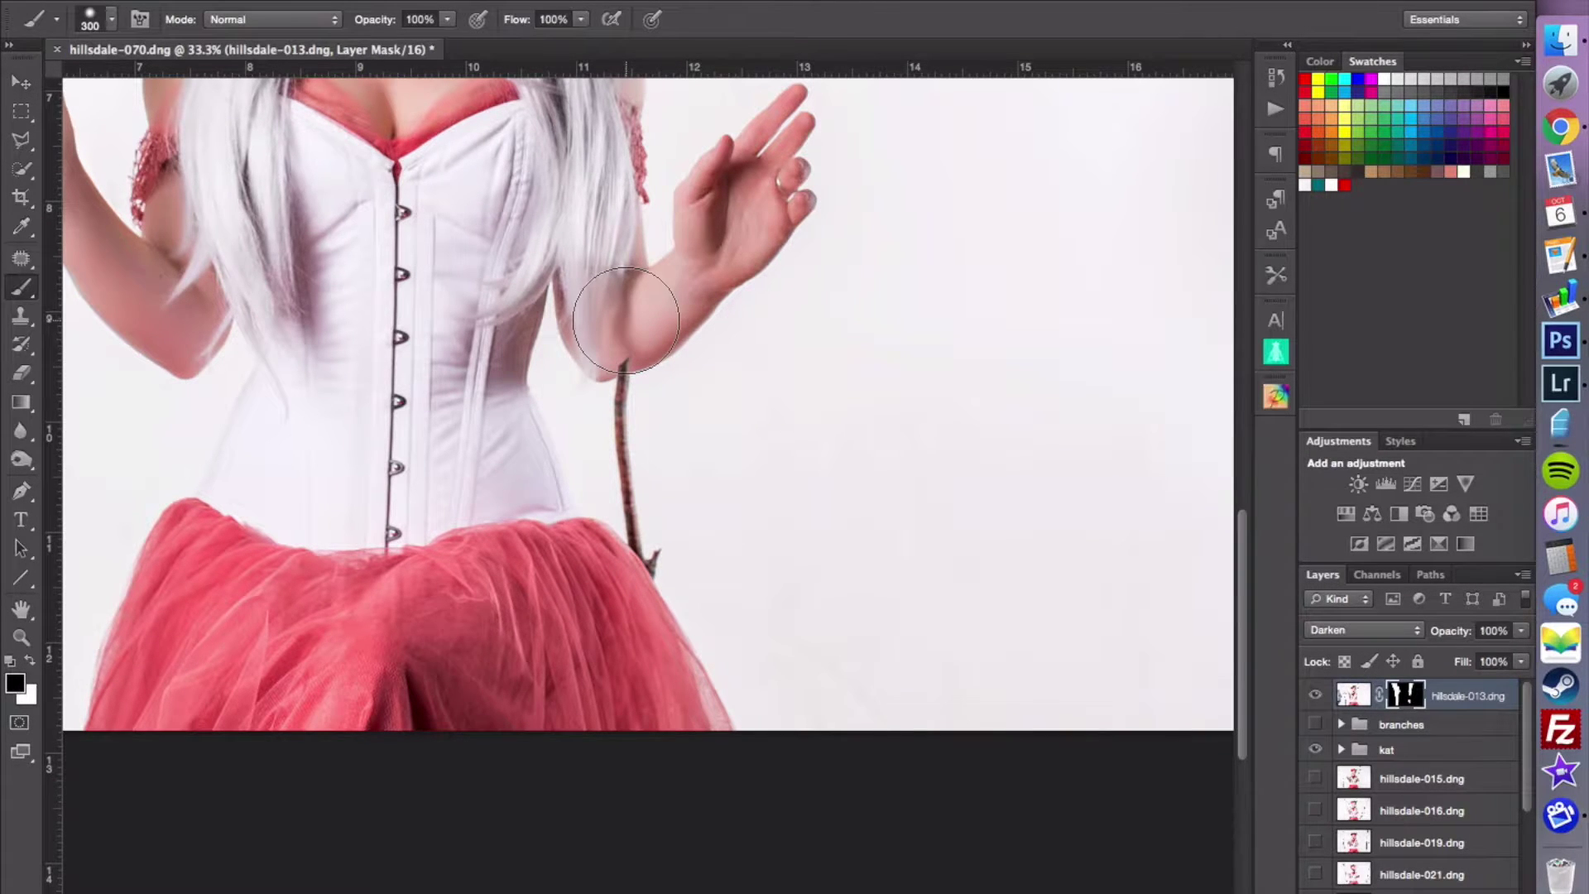
key("bracketleft")
key("bracketleft")
key("bracketleft")
key("bracketleft")
scroll(626, 321, "up", 4)
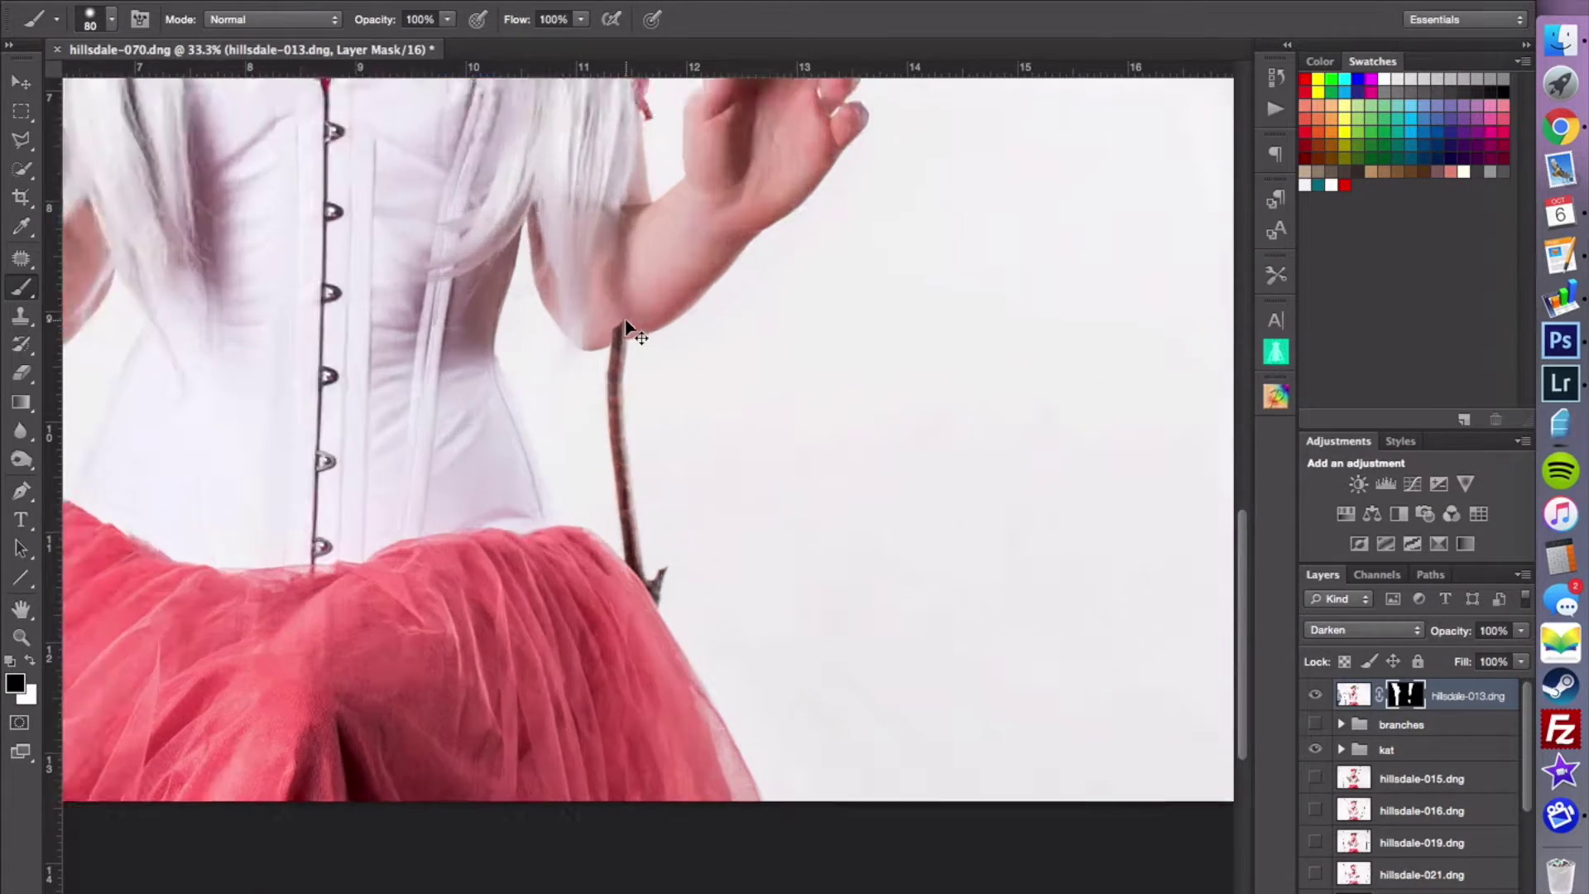
scroll(626, 320, "up", 10)
key("bracketleft")
key("bracketleft")
key("bracketleft")
mouse_move(626, 320)
left_mouse_down()
mouse_move(624, 408)
mouse_move(585, 440)
mouse_move(574, 477)
mouse_move(585, 464)
left_mouse_up()
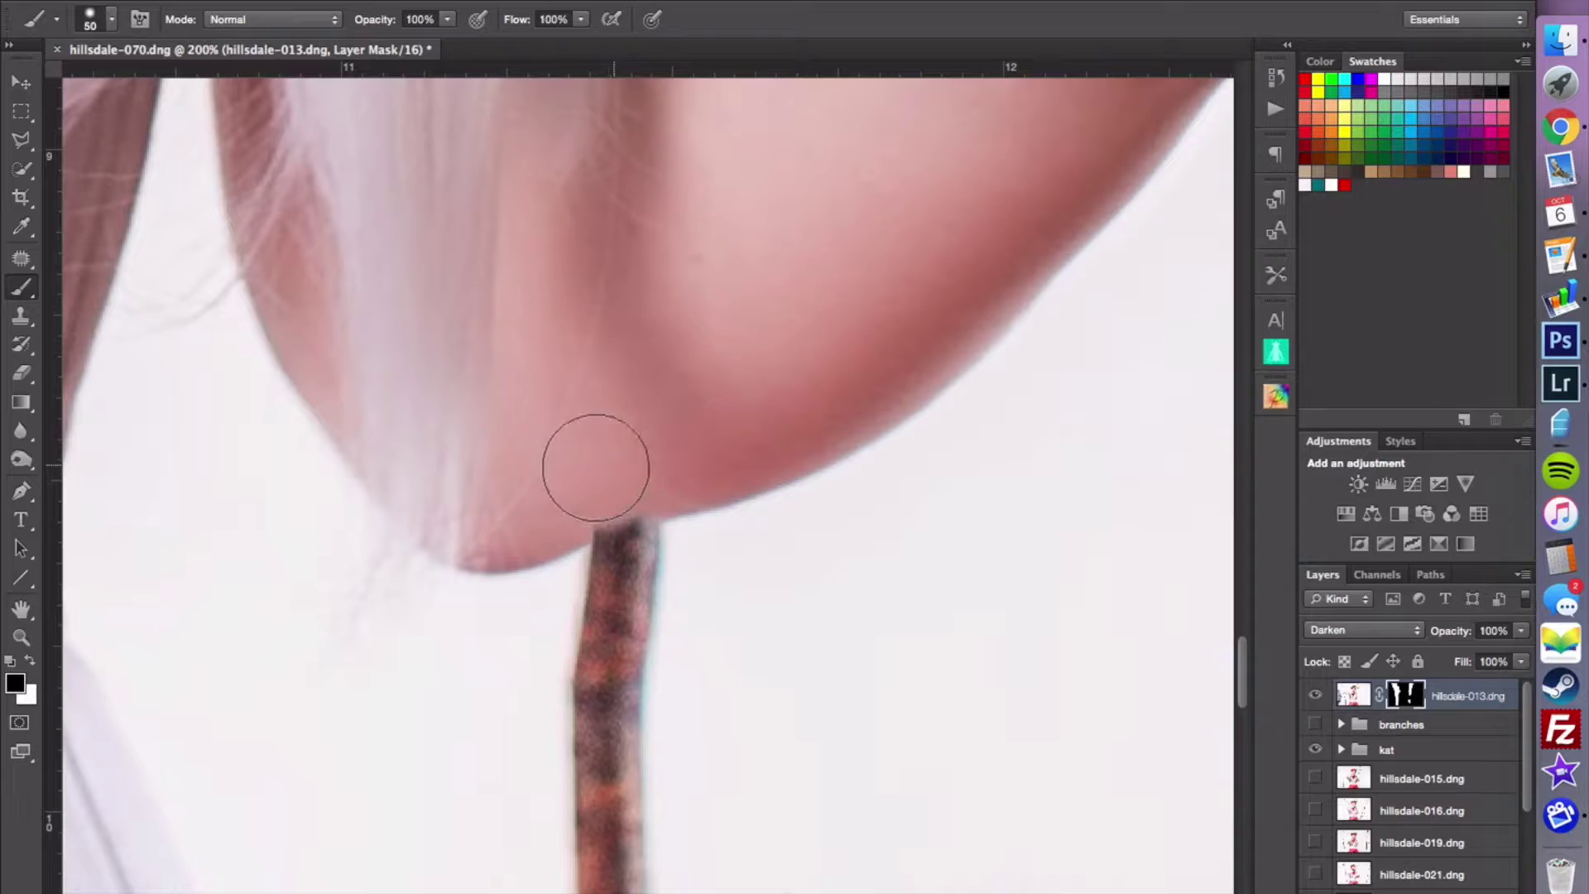
key("bracketleft")
key("bracketleft")
key("bracketleft")
mouse_move(619, 508)
left_mouse_down()
mouse_move(571, 516)
mouse_move(647, 478)
mouse_move(575, 509)
mouse_move(635, 490)
mouse_move(588, 504)
left_mouse_up()
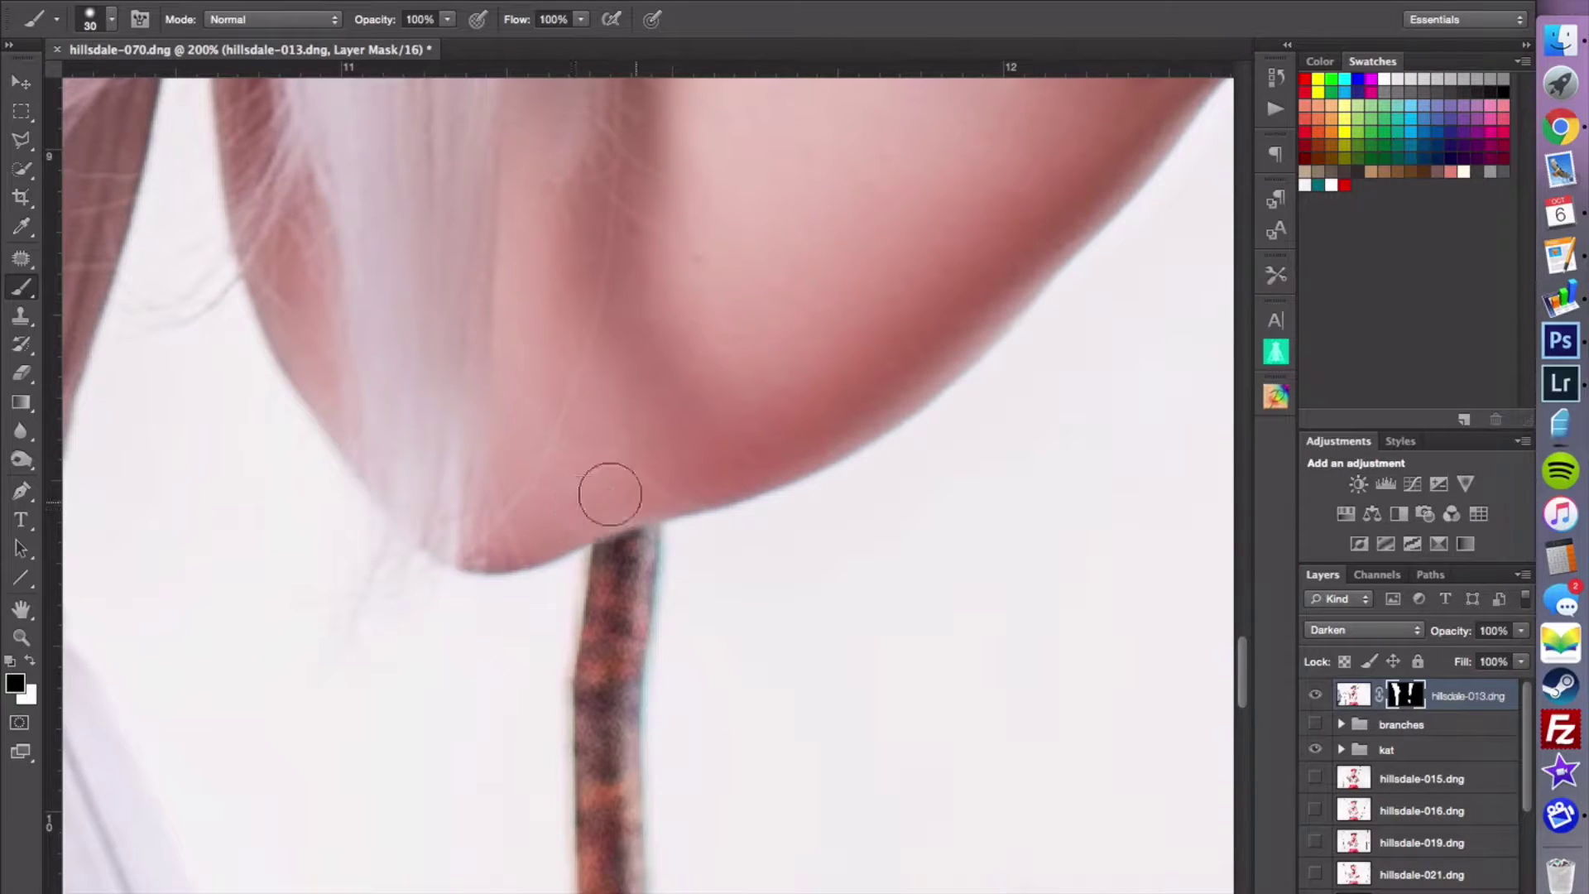
key("super+minus")
key("super+0")
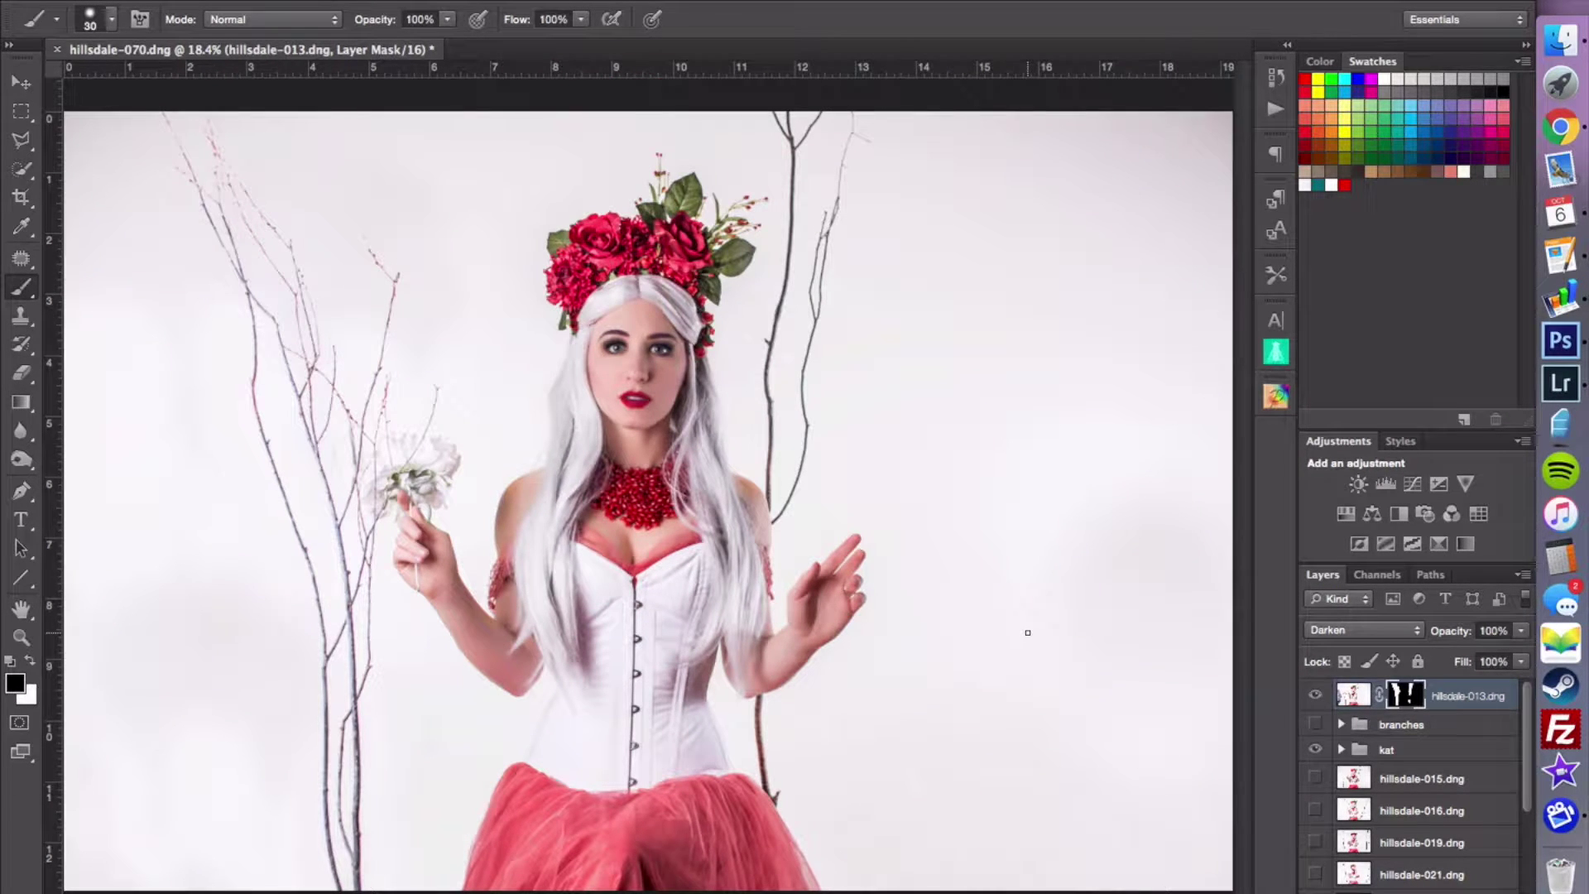
- Move the hillsdale-013.dng layer into the branches group, and place hillsdale-015.dng above the group and make it visible
left_click_drag(1358, 699, 1364, 727)
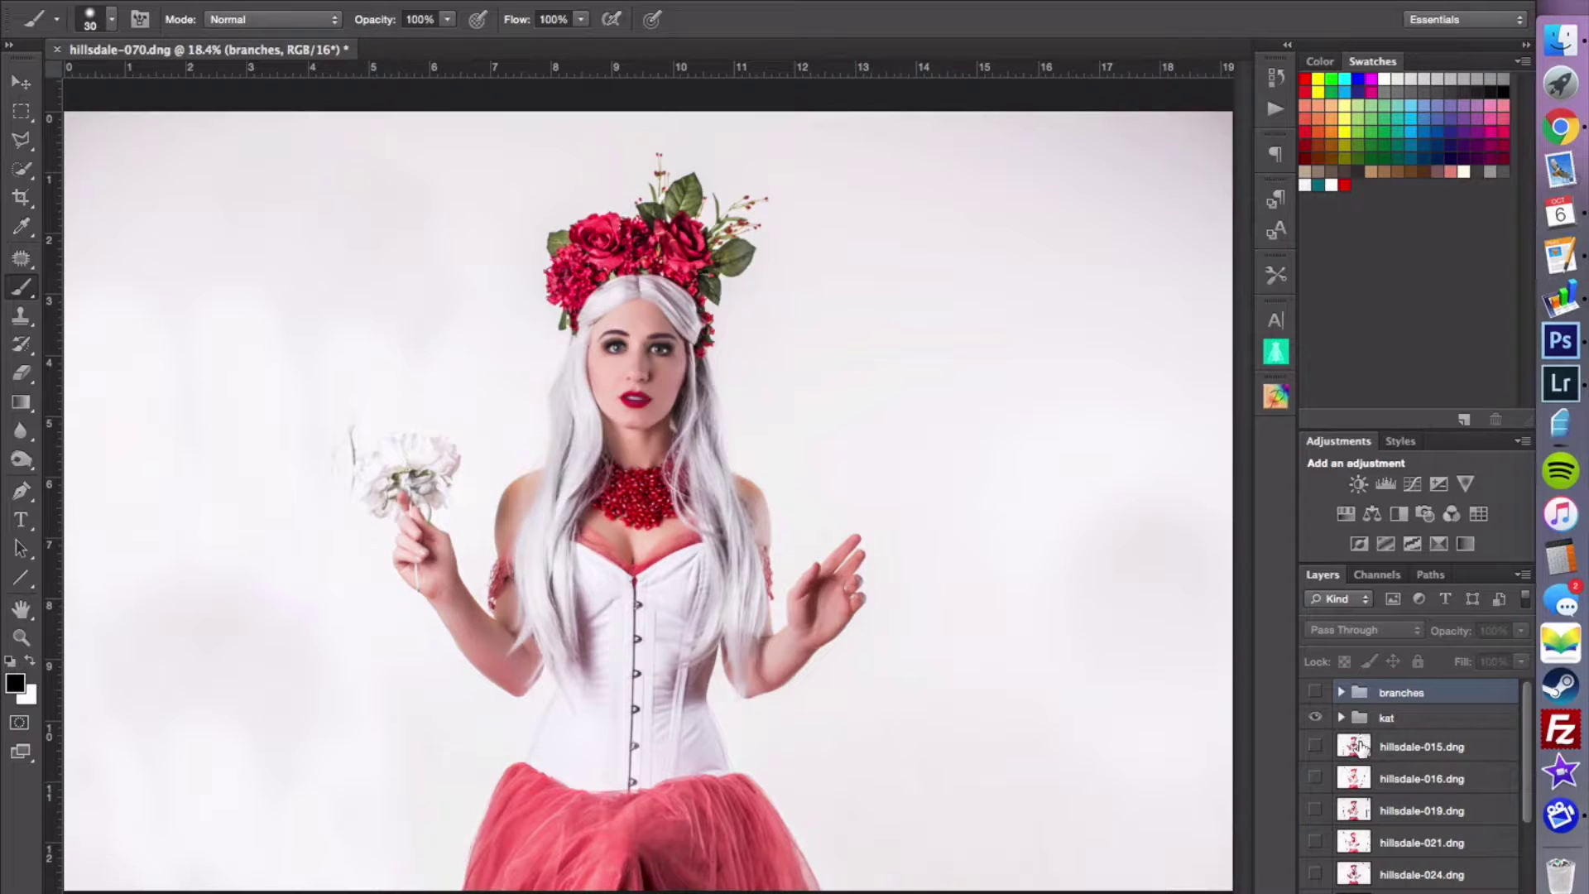
left_click_drag(1361, 747, 1364, 700)
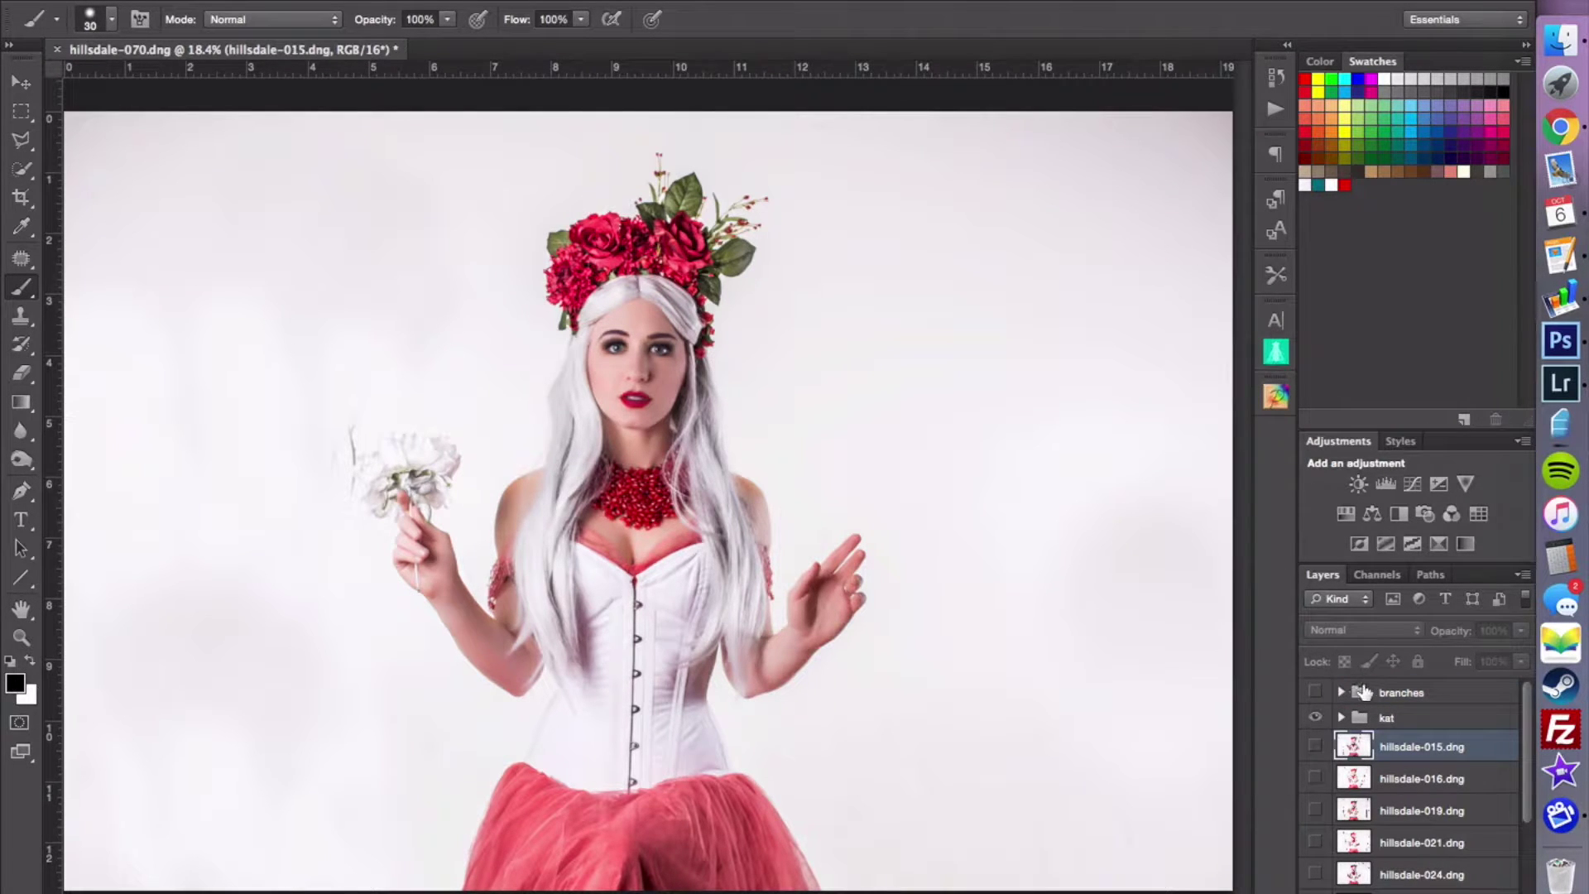
left_click_drag(1353, 744, 1354, 685)
left_click(1319, 695)
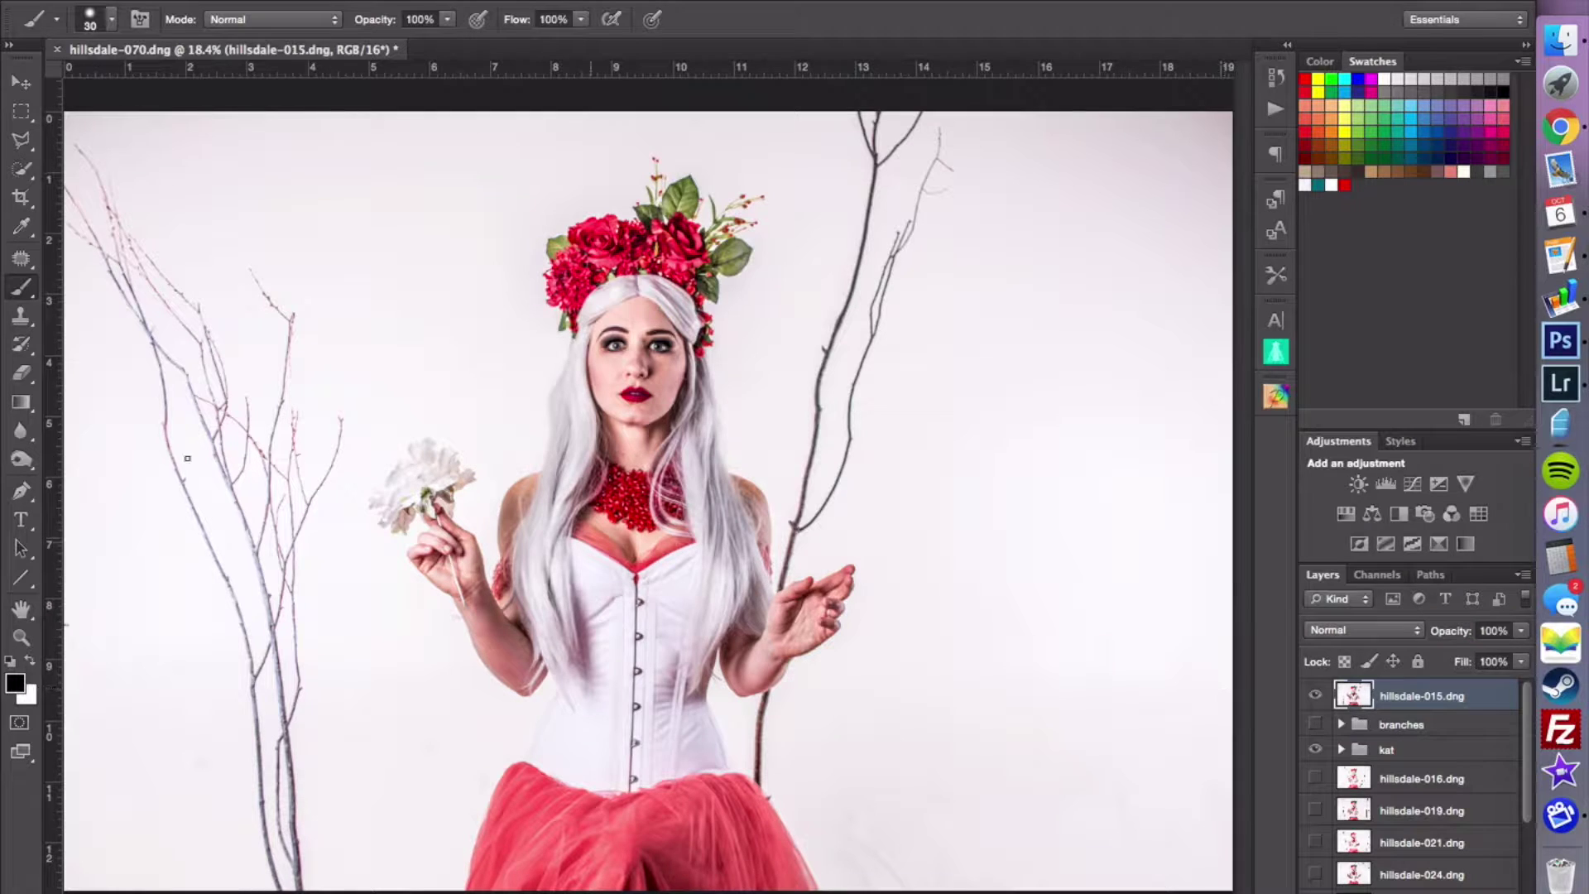
- Mask the hillsdale-015.dng layer, paint over the branches left of the model with a size 400 brush, and invert the mask
key("super+minus")
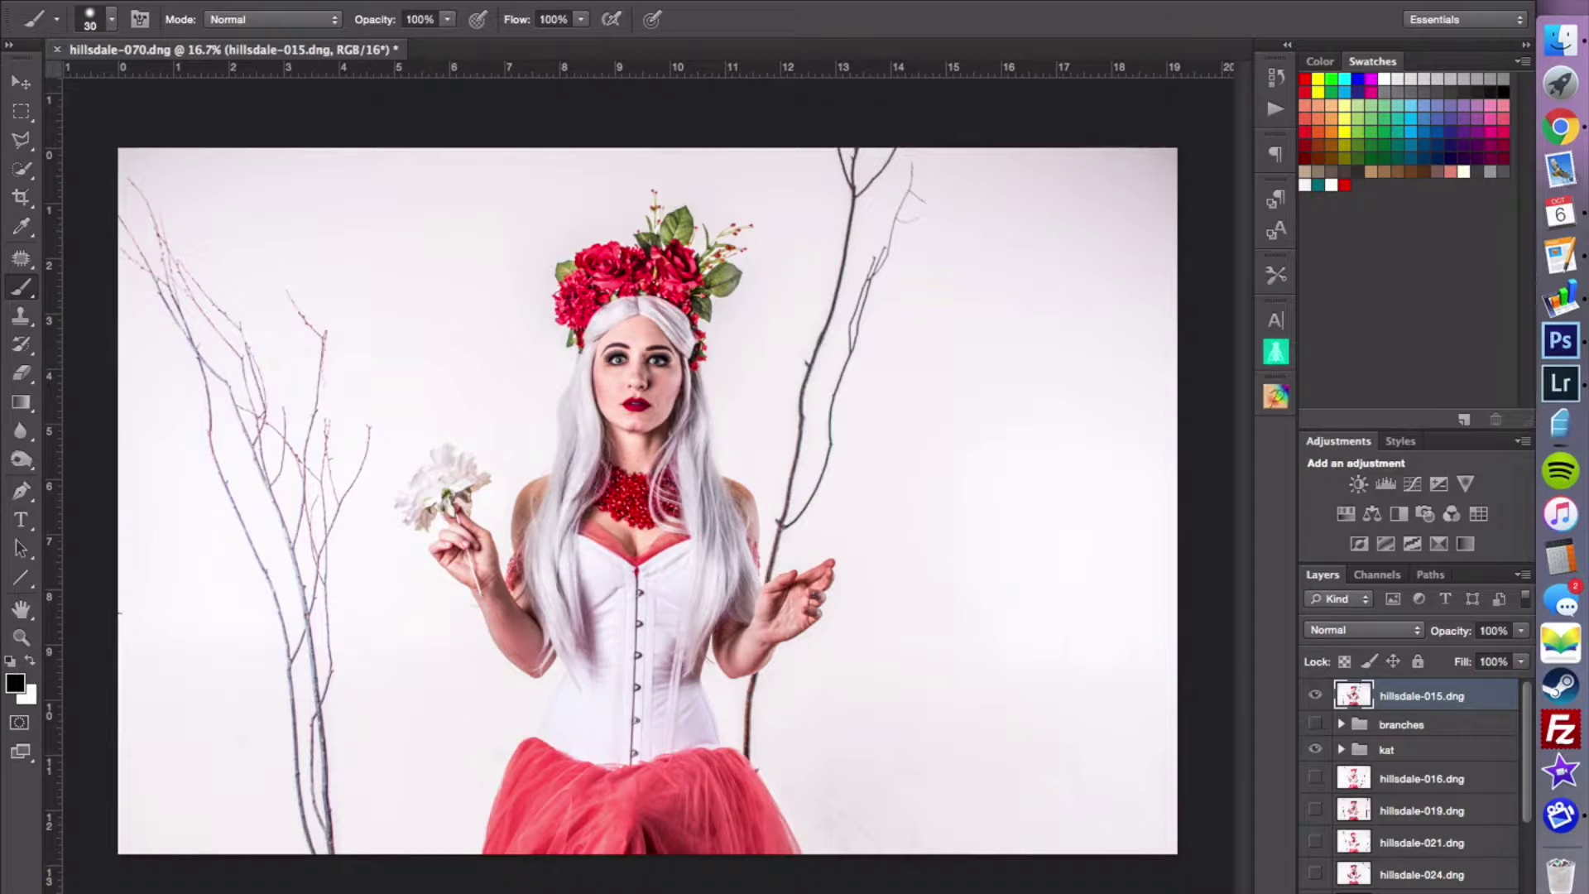
left_click(1401, 893)
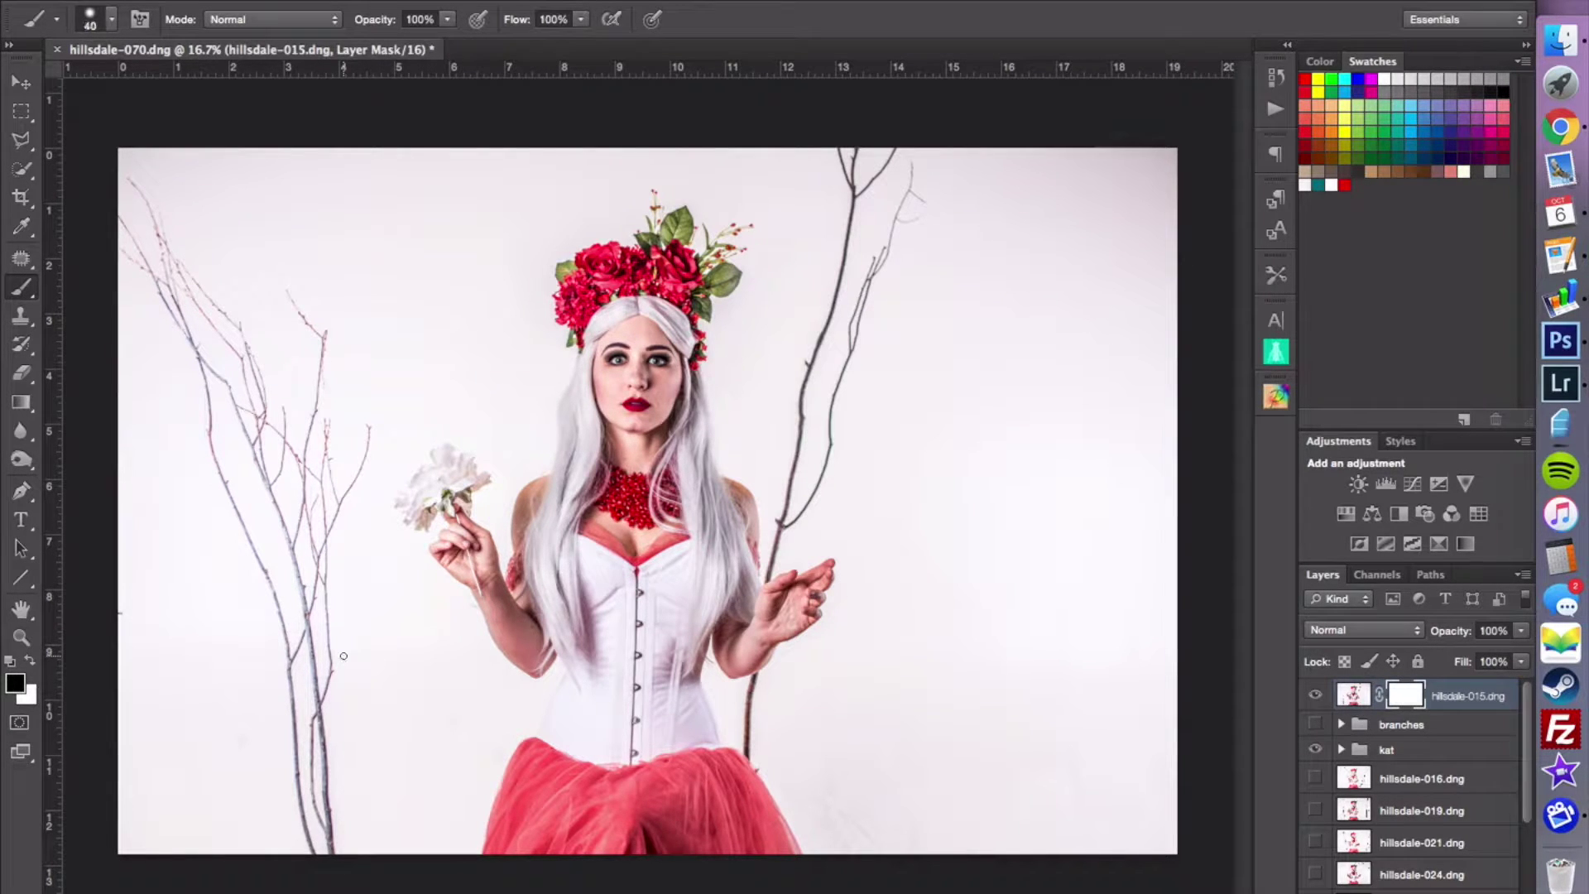
key("bracketright")
key("bracketright")
key("bracketright")
mouse_move(335, 625)
left_mouse_down()
mouse_move(292, 585)
mouse_move(314, 830)
left_mouse_up()
mouse_move(264, 645)
left_mouse_down()
mouse_move(289, 582)
mouse_move(133, 190)
mouse_move(224, 326)
mouse_move(282, 373)
mouse_move(337, 315)
mouse_move(345, 461)
mouse_move(295, 557)
left_mouse_up()
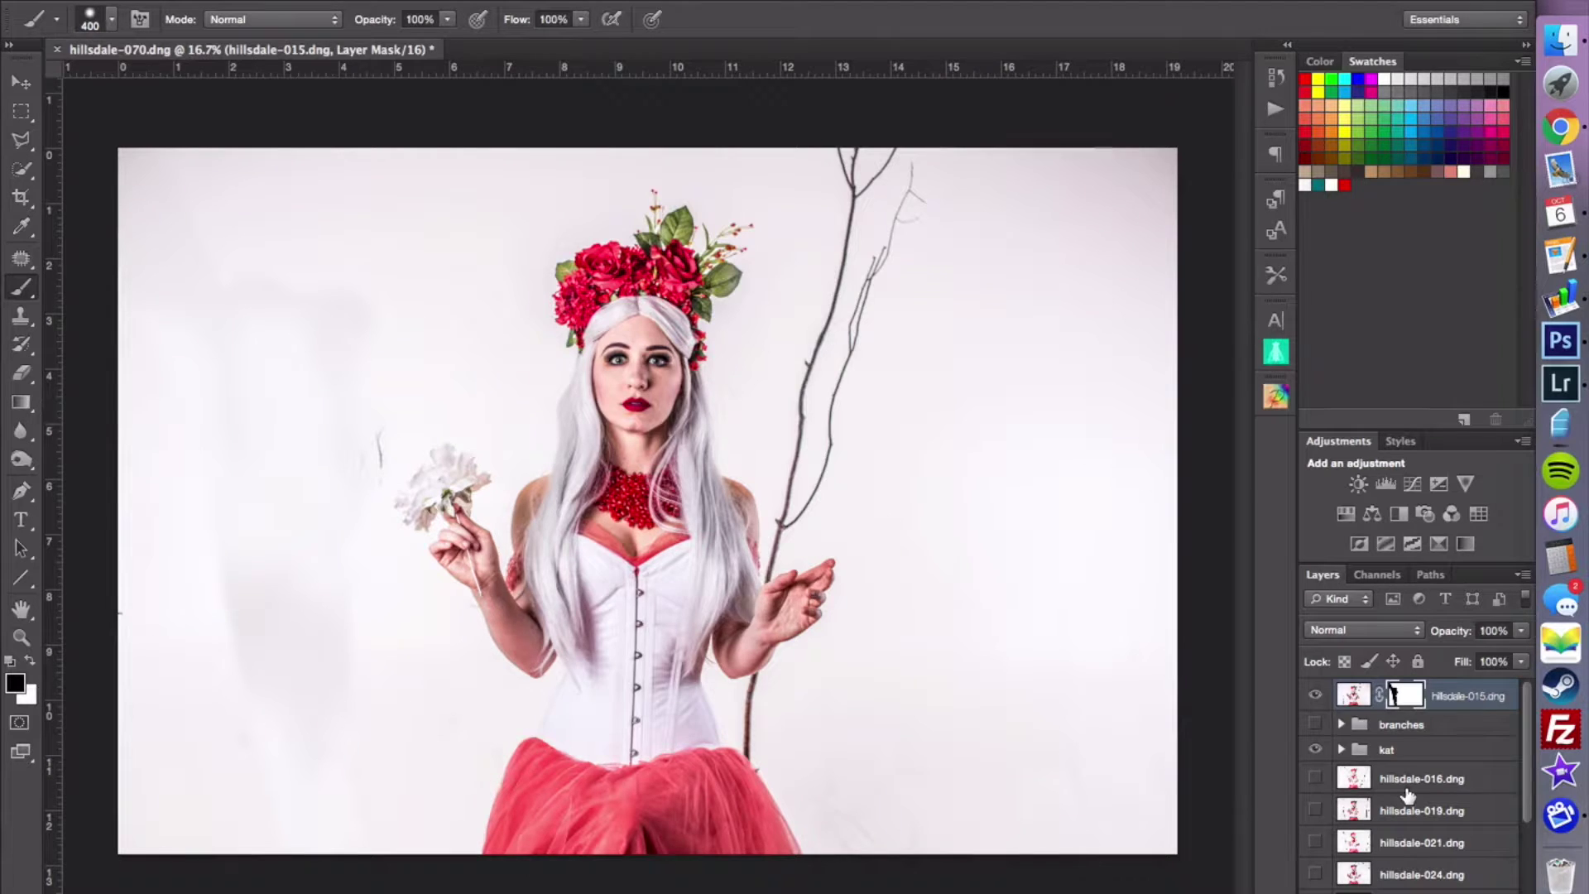
key("super+i")
- Set the hillsdale-015.dng layer's blend mode to Darken
left_click(1355, 695)
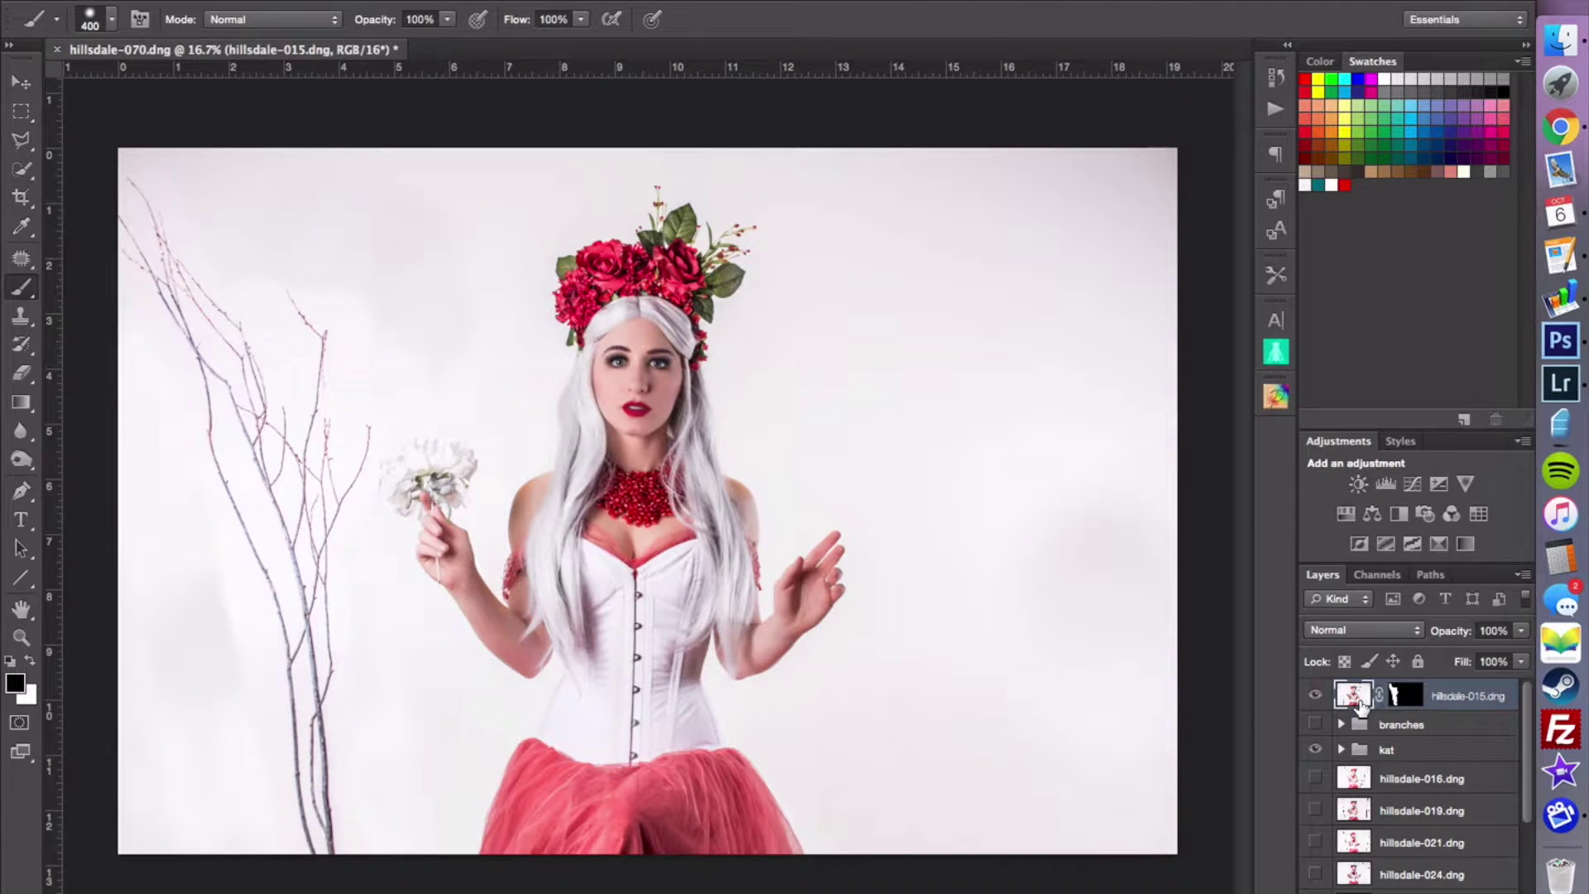
left_click(1352, 634)
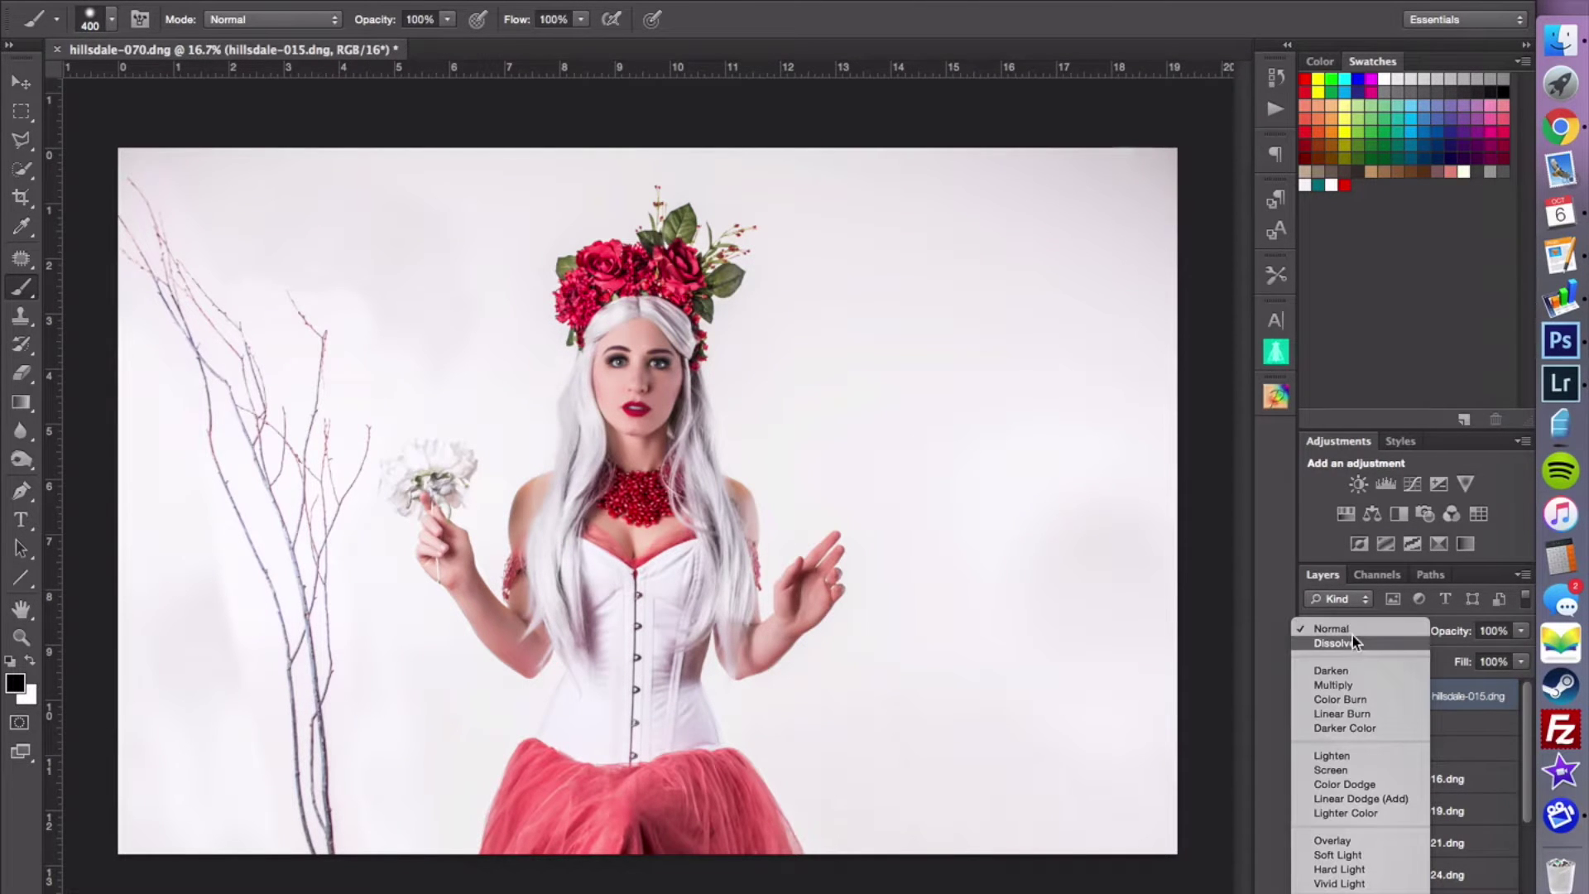
left_click(1364, 676)
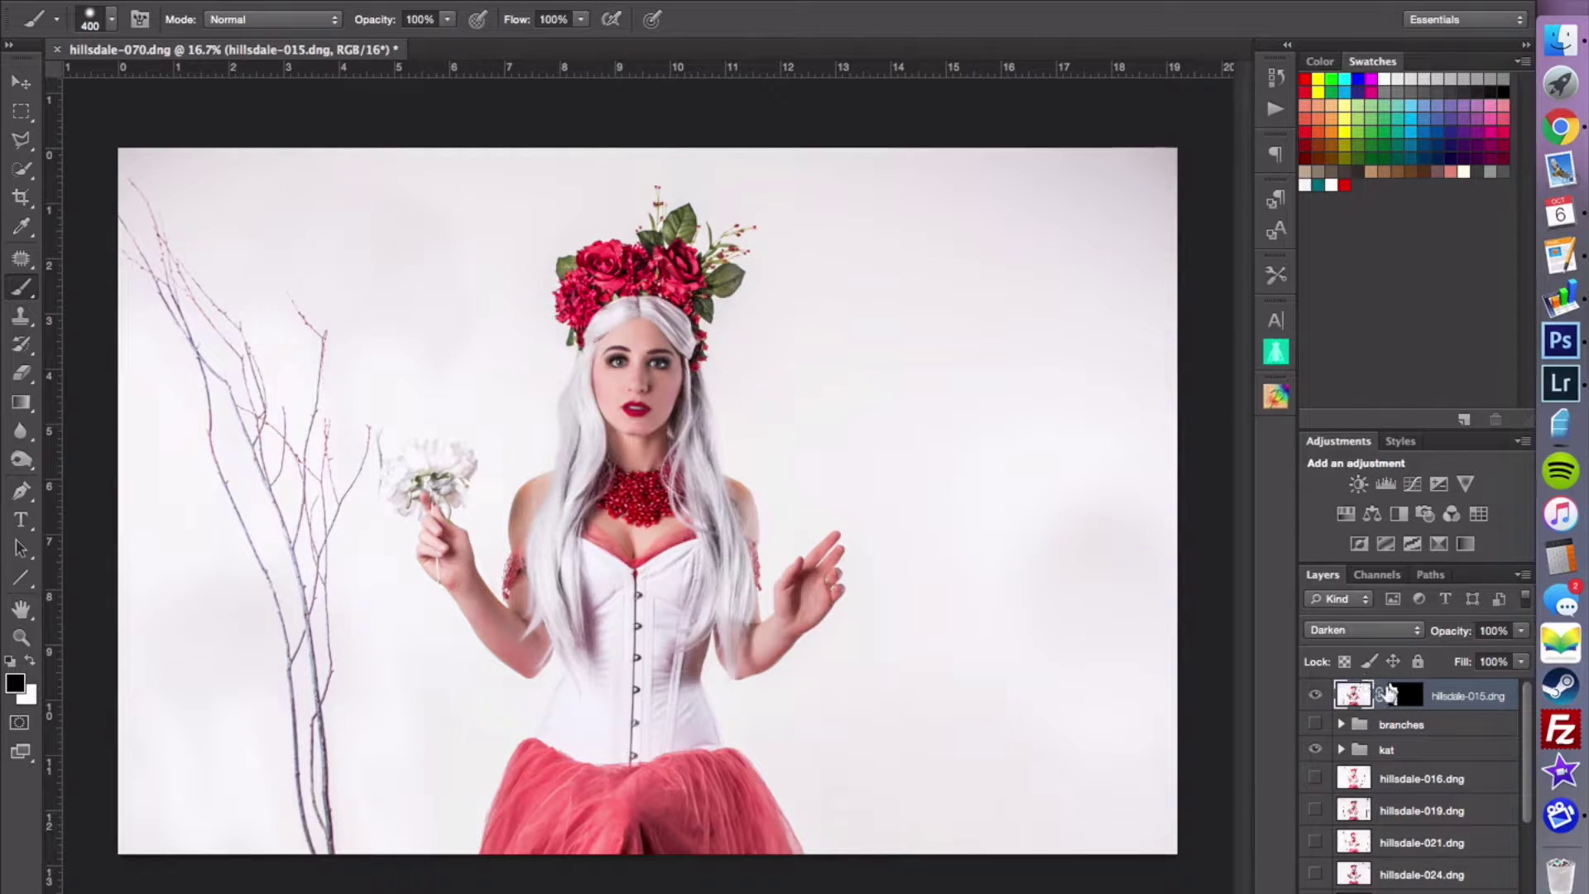
- Move the hillsdale-015.dng layer into the branches group, and place hillsdale-016.dng above the group and make it visible
mouse_move(1357, 699)
left_mouse_down()
mouse_move(1365, 726)
mouse_move(1351, 690)
left_mouse_up()
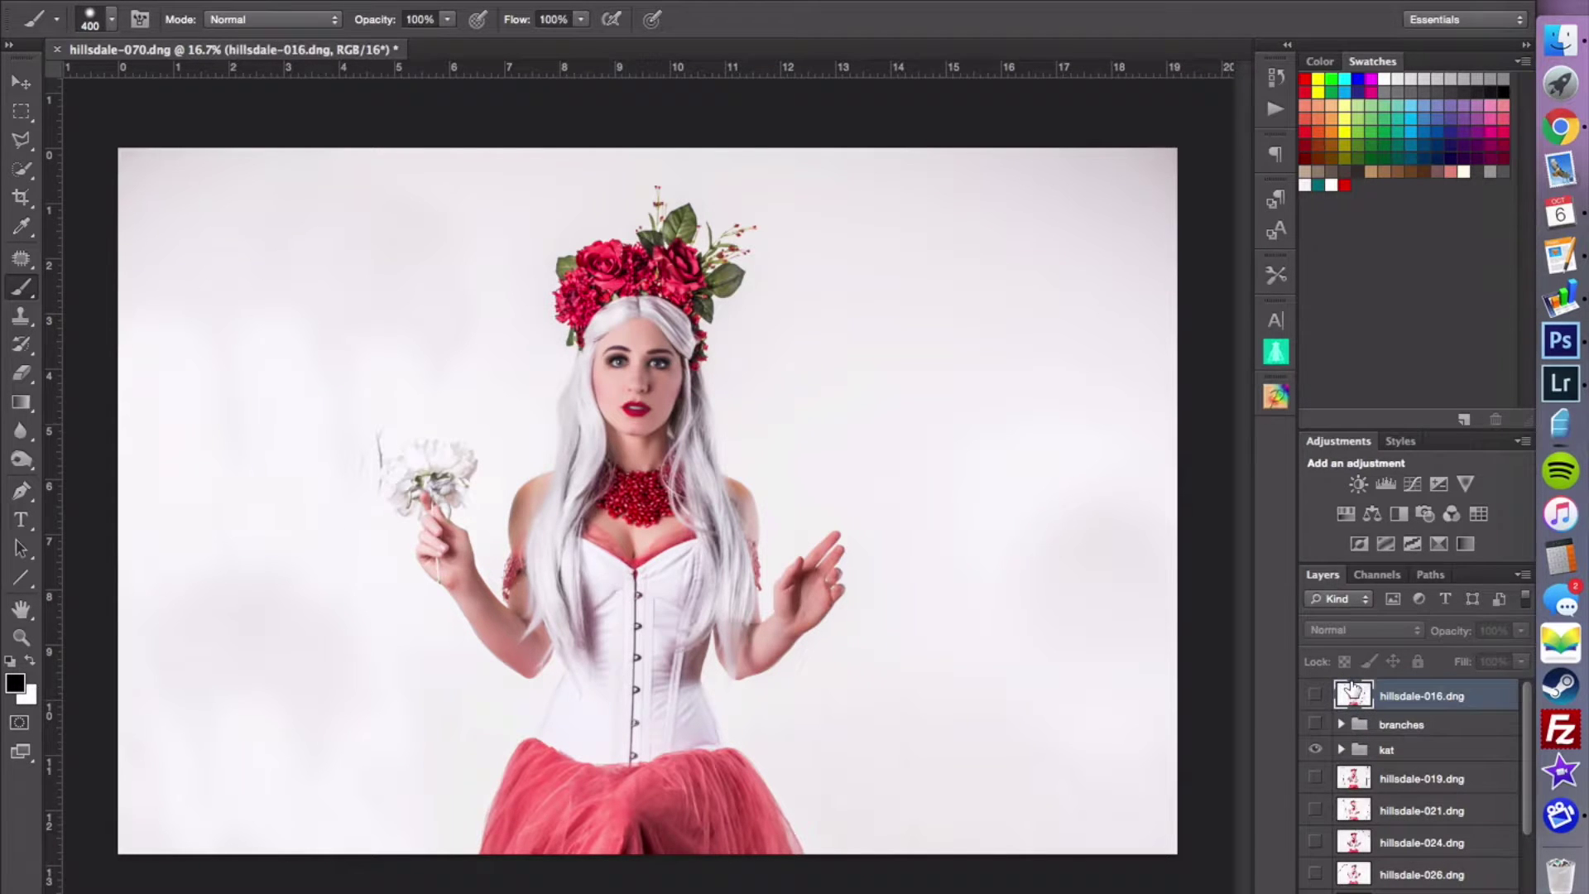
left_click(1316, 695)
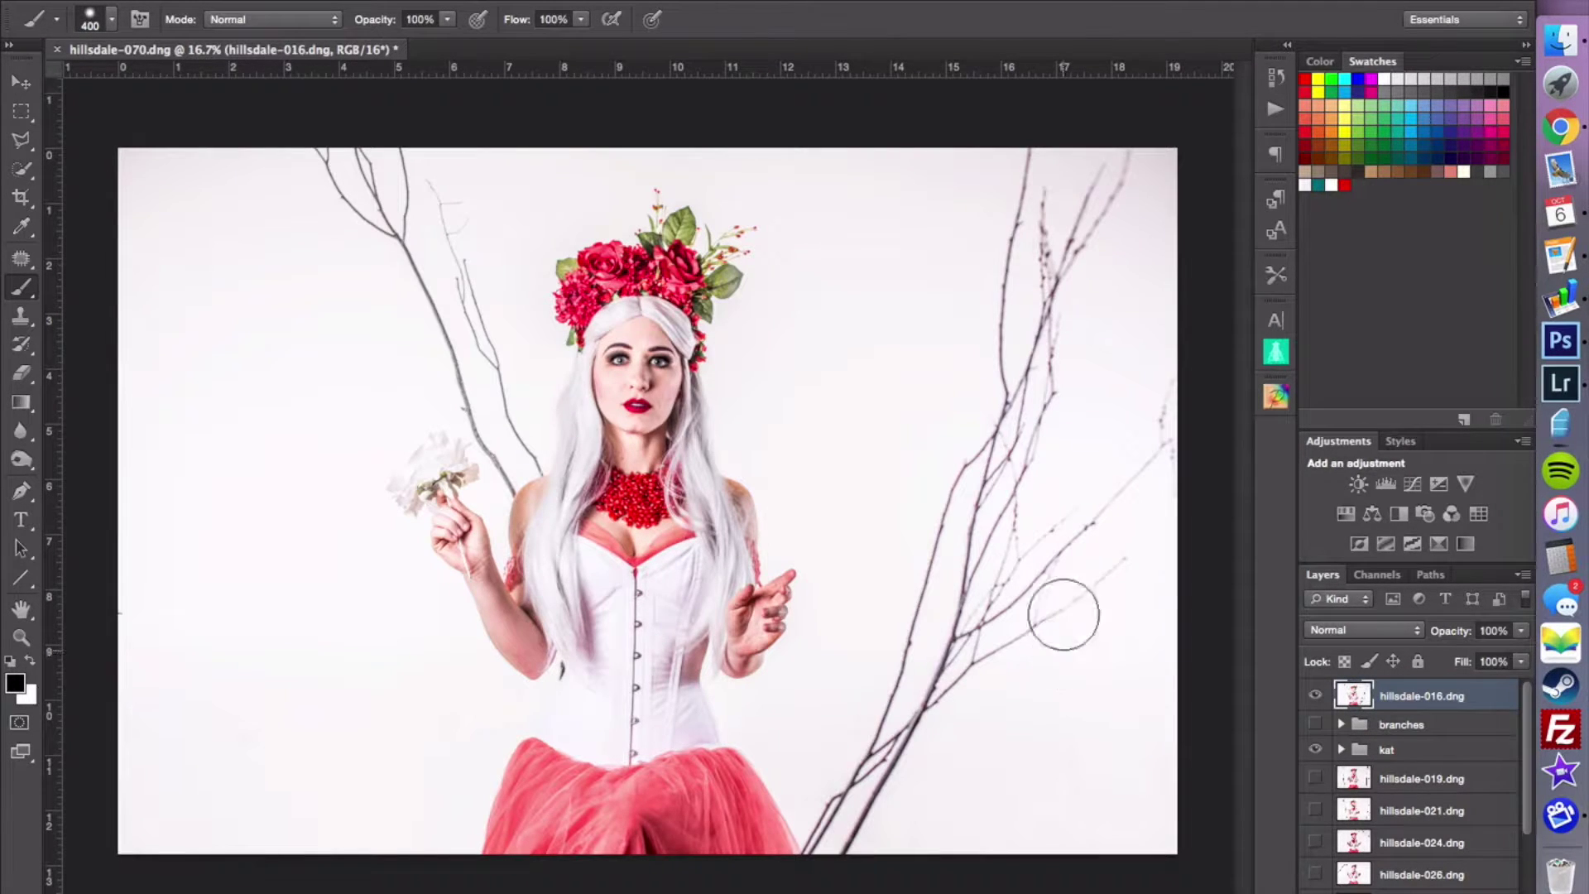
- Mask the hillsdale-016.dng layer, paint over the branches on both sides with brush sizes 400 and 200, and invert the mask
key("super+m")
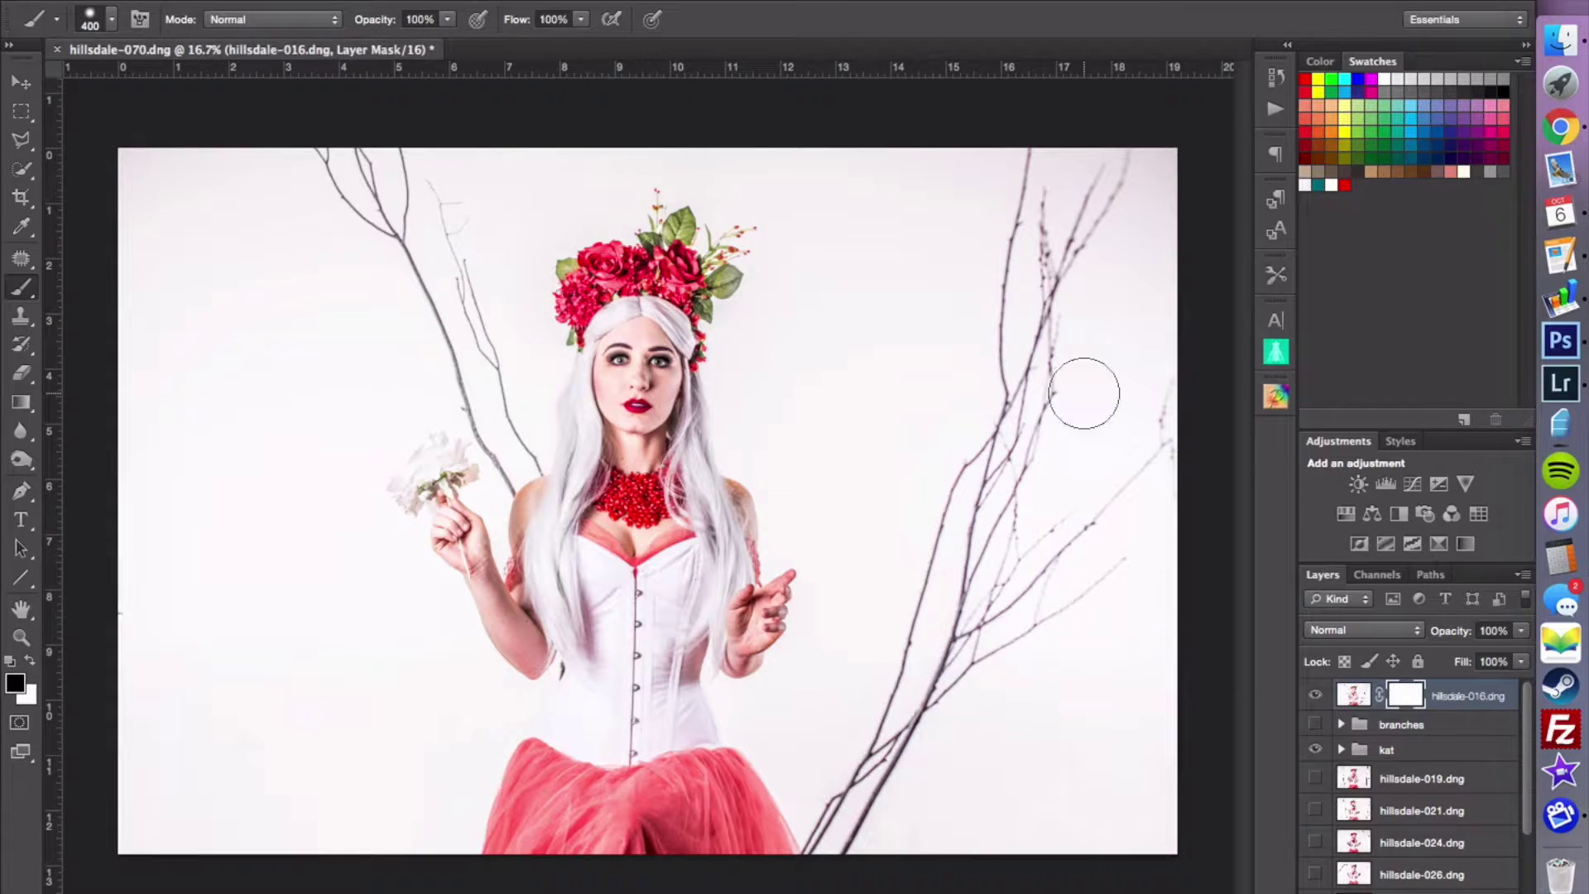
mouse_move(1084, 393)
left_mouse_down()
mouse_move(986, 301)
mouse_move(1050, 359)
mouse_move(944, 546)
mouse_move(1074, 480)
mouse_move(1175, 390)
mouse_move(1075, 550)
mouse_move(957, 561)
mouse_move(830, 830)
mouse_move(976, 628)
left_mouse_up()
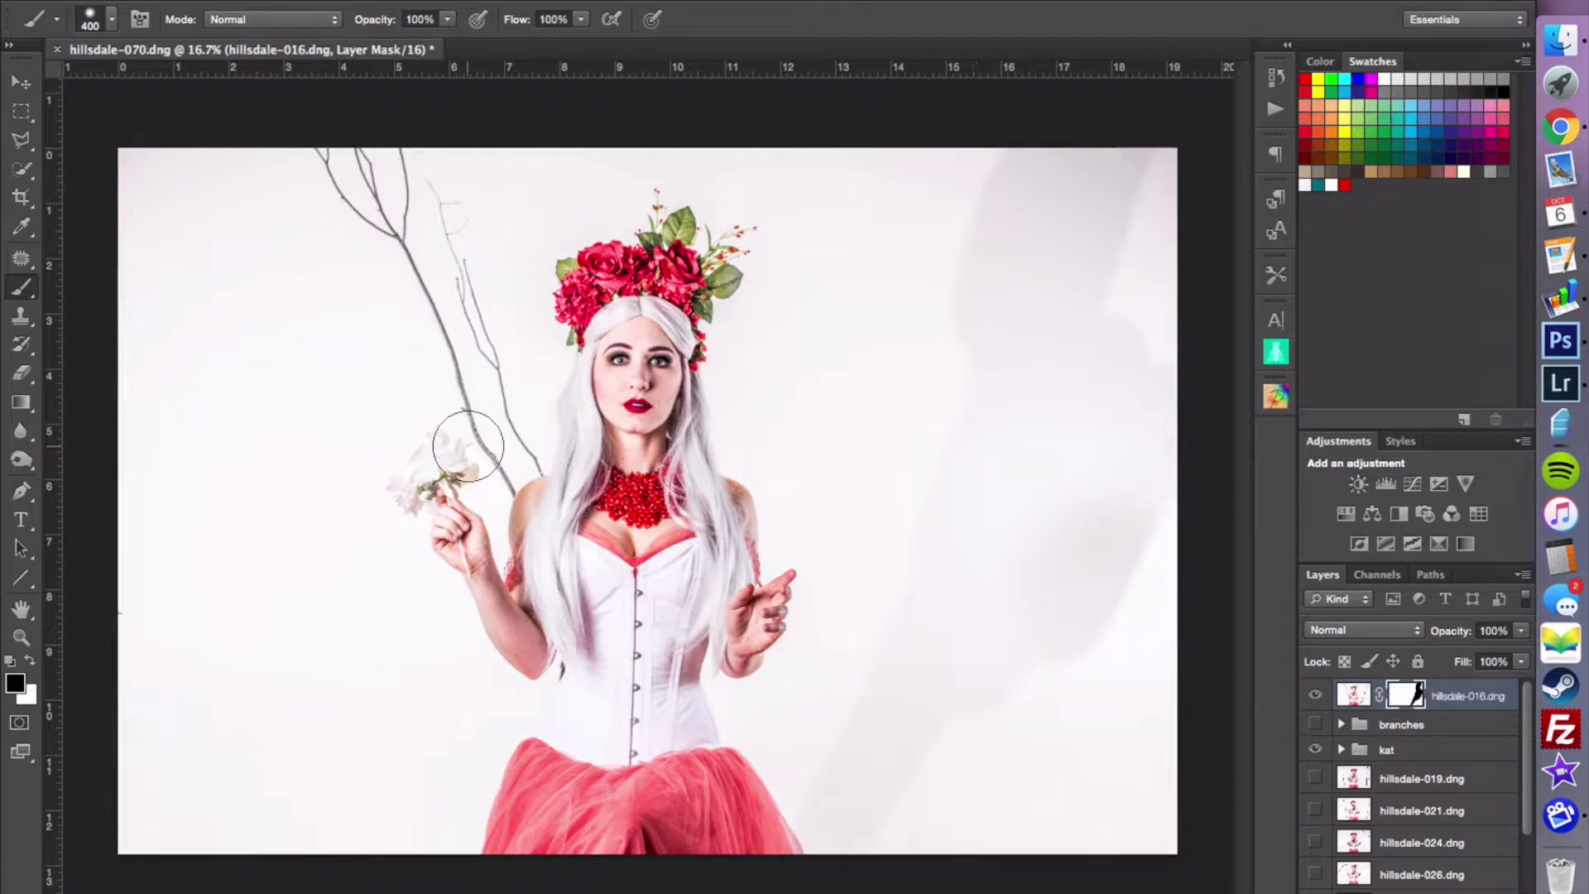
key("bracketleft")
key("bracketleft")
key("bracketleft")
mouse_move(500, 456)
left_mouse_down()
mouse_move(429, 152)
mouse_move(301, 139)
mouse_move(352, 215)
mouse_move(353, 192)
mouse_move(383, 224)
mouse_move(367, 156)
mouse_move(404, 120)
mouse_move(405, 293)
mouse_move(404, 263)
mouse_move(486, 450)
left_mouse_up()
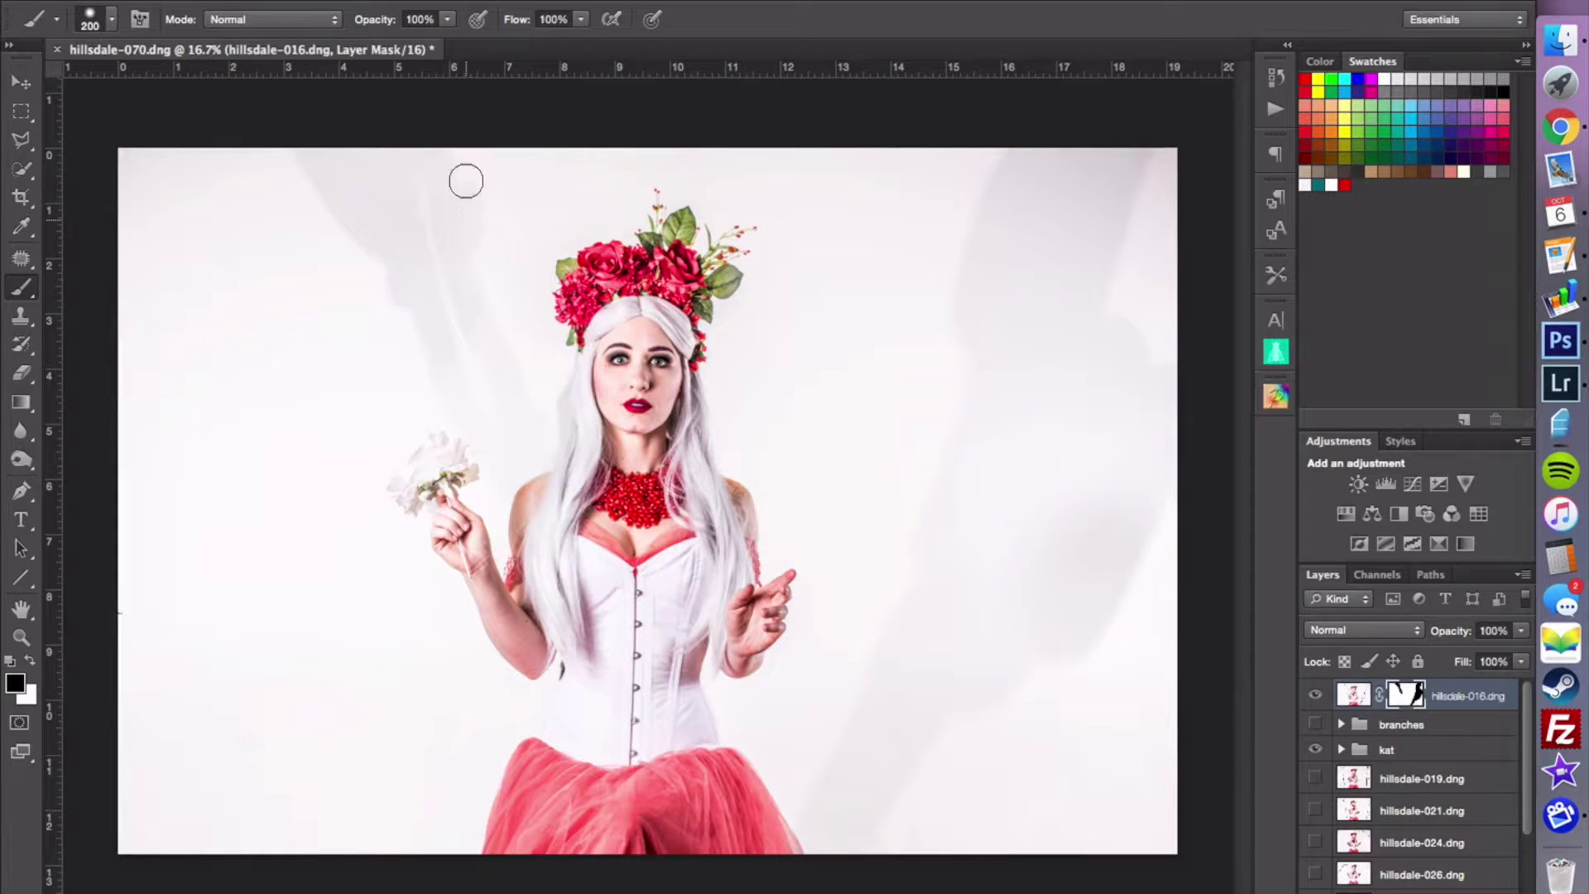
key("super+i")
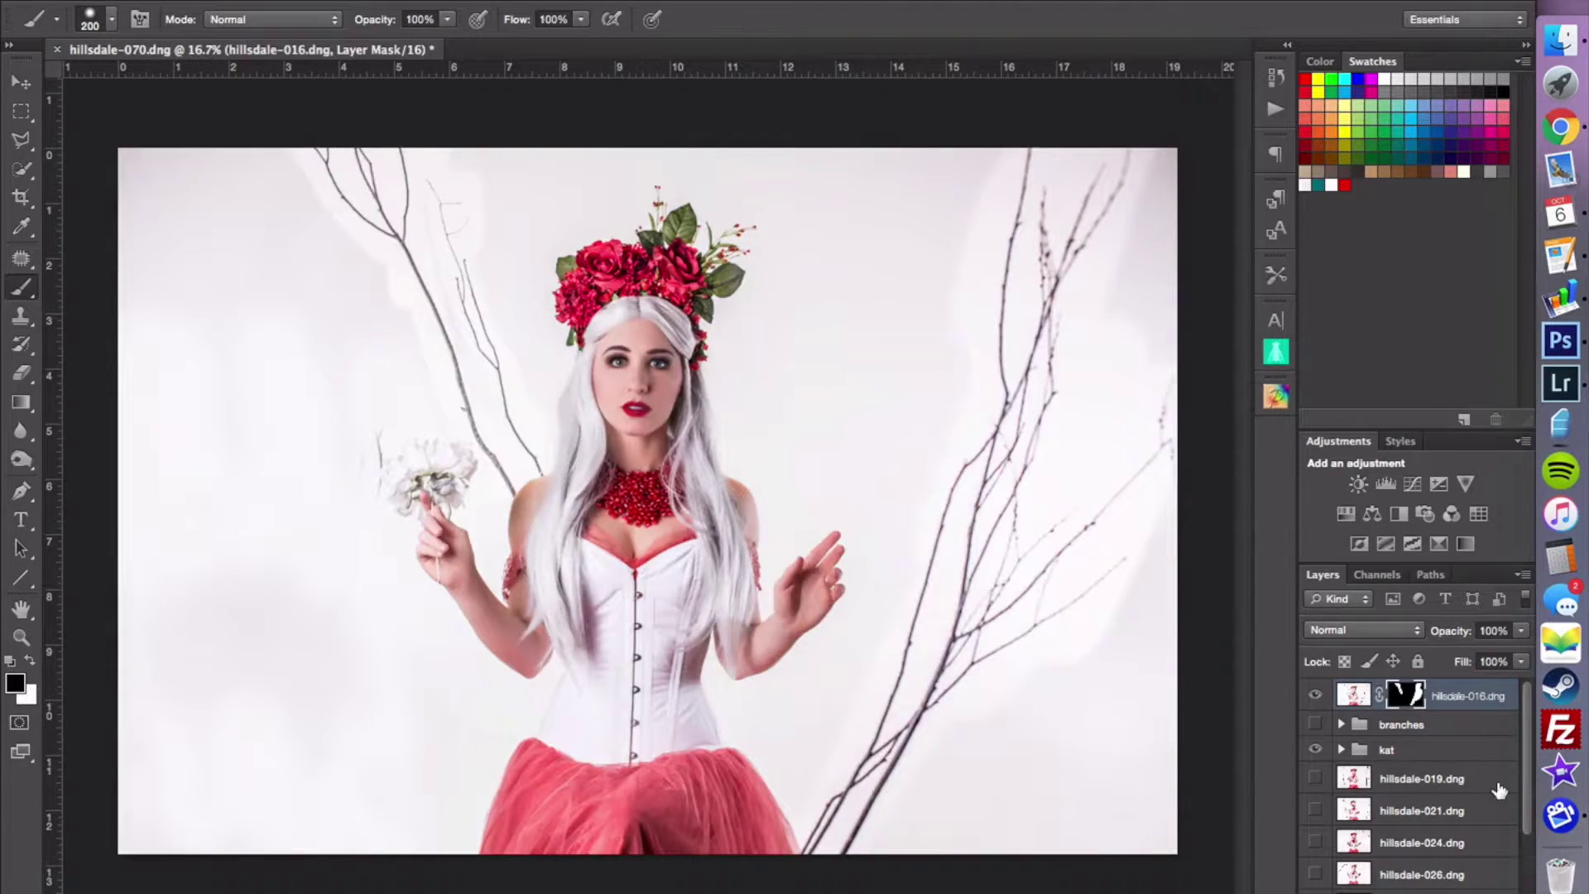
- Set the hillsdale-016.dng layer's blend mode to Darken
left_click(1354, 695)
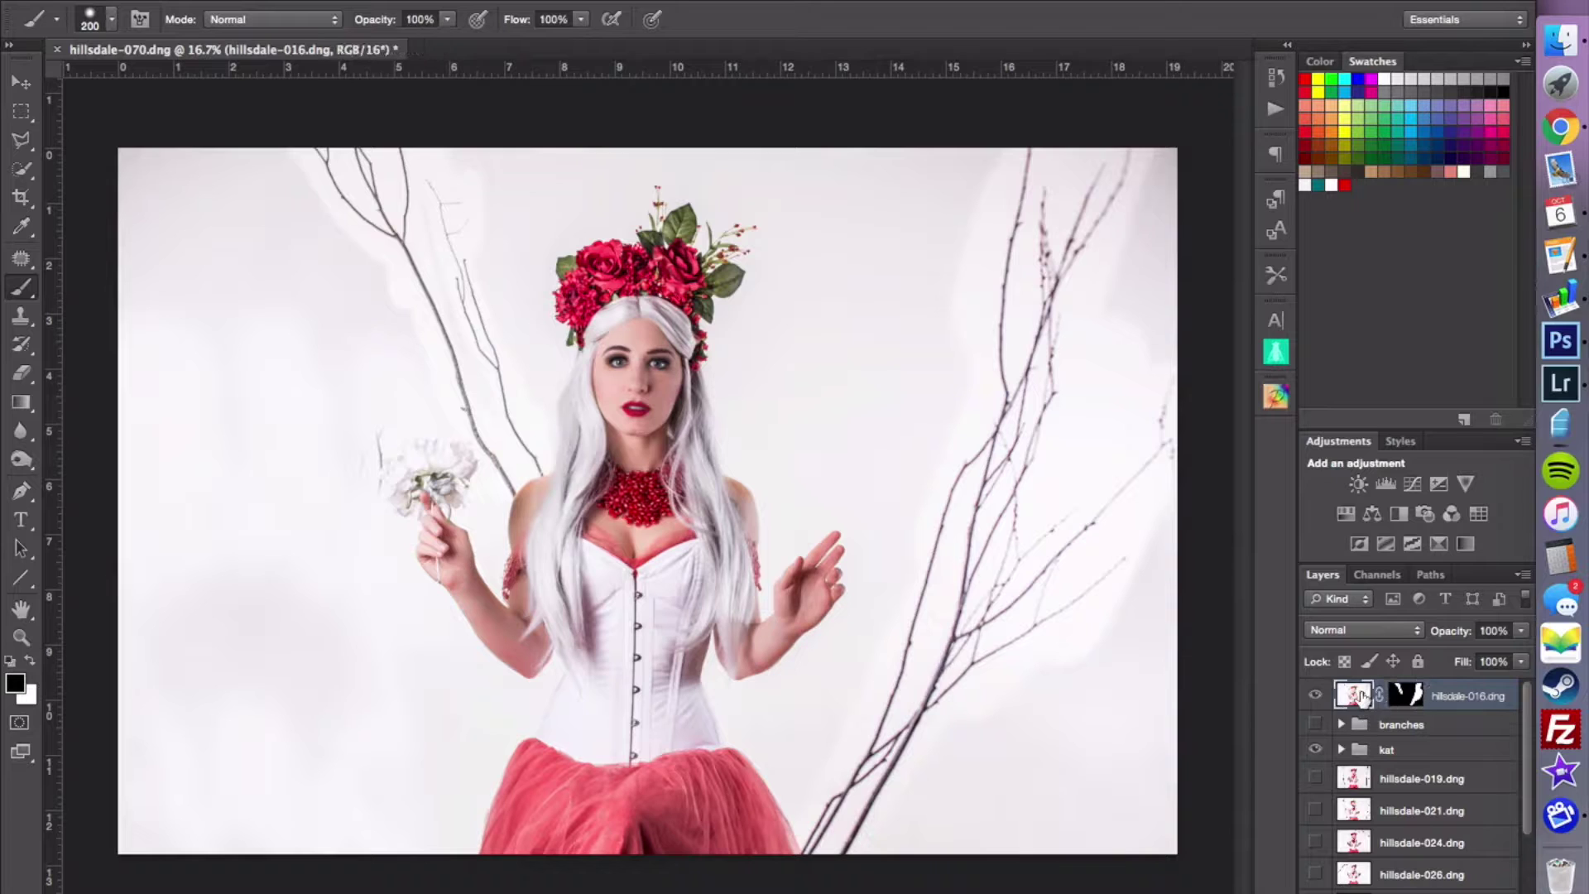
left_click(1353, 627)
left_click(1353, 668)
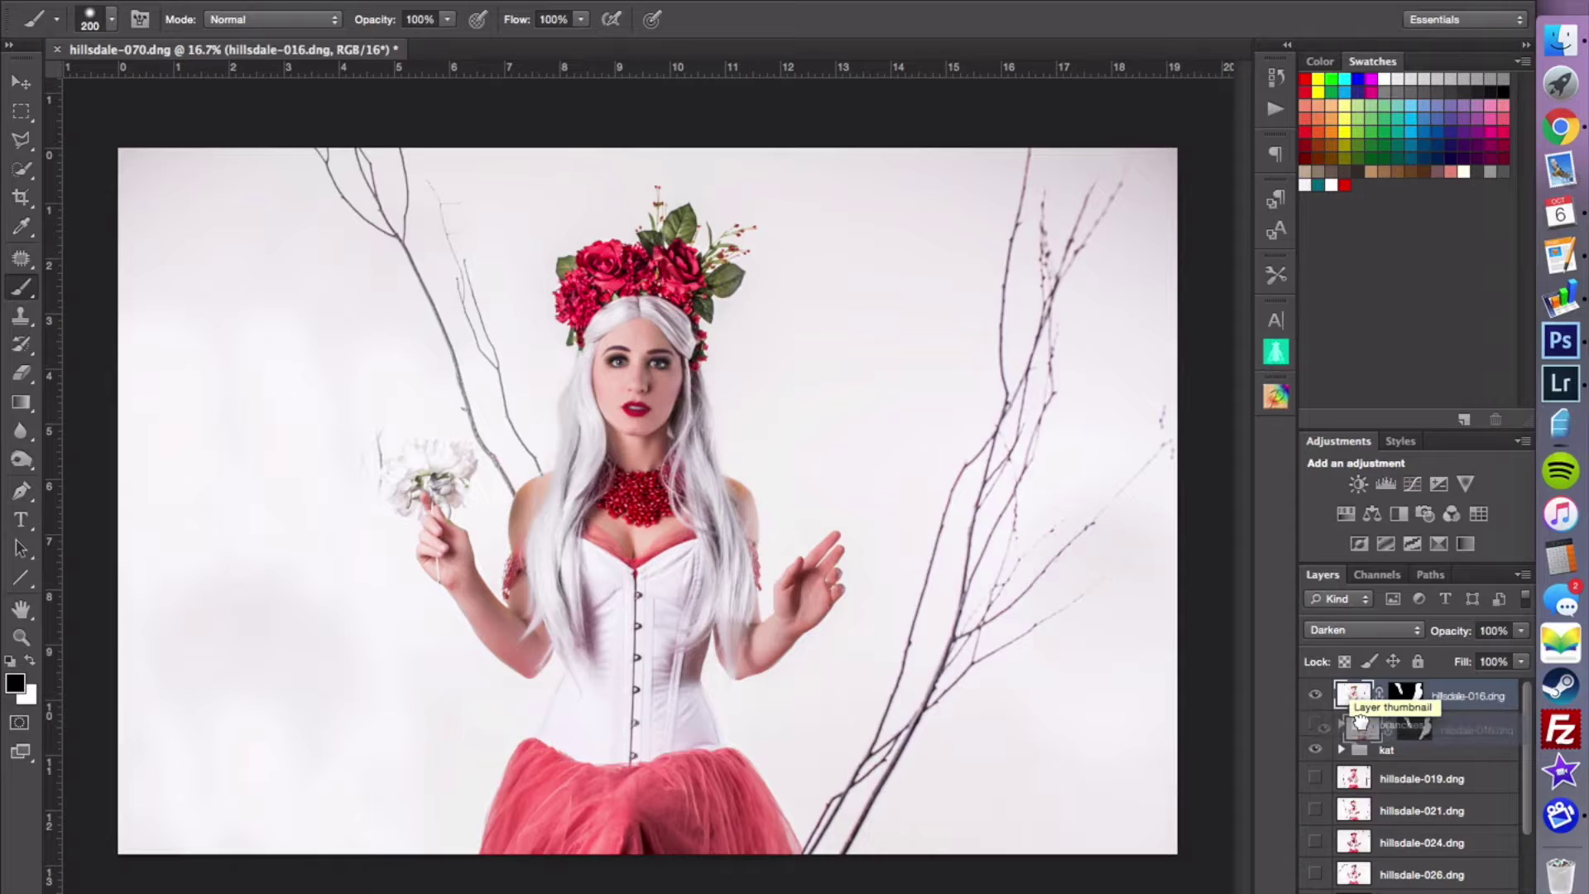
- Move the hillsdale-016.dng layer into the branches group, and place hillsdale-019.dng above the group and make it visible
key("BackSpace")
left_click_drag(1357, 745, 1358, 687)
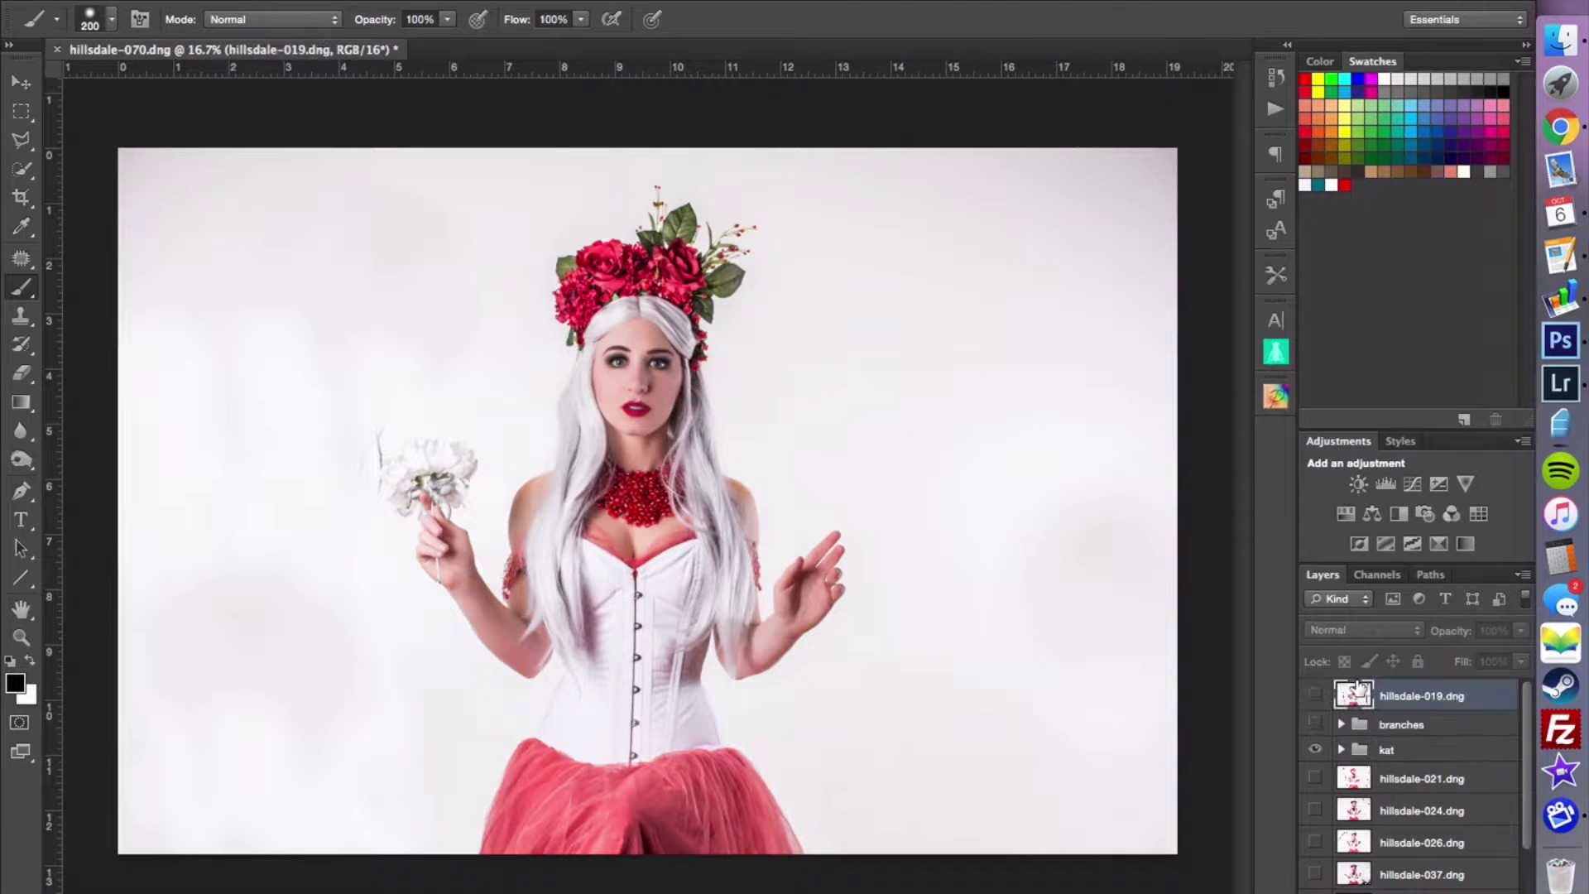
left_click(1318, 695)
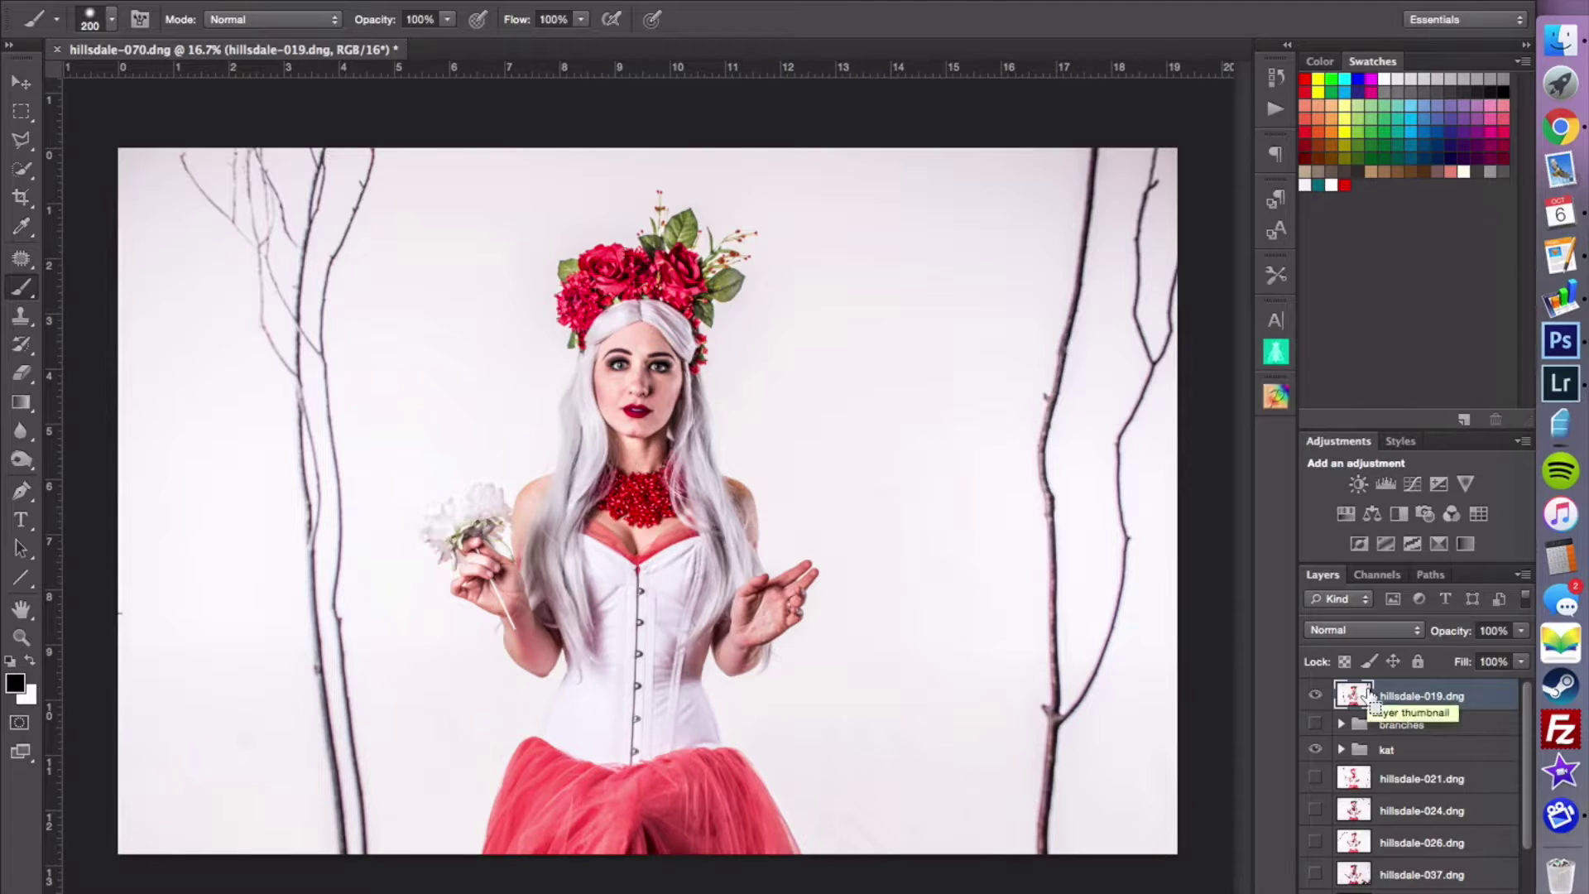
- Mask the hillsdale-019.dng layer and paint over the branches right of the model with a size 400 brush
key("super+m")
key("bracketright")
key("bracketright")
key("bracketright")
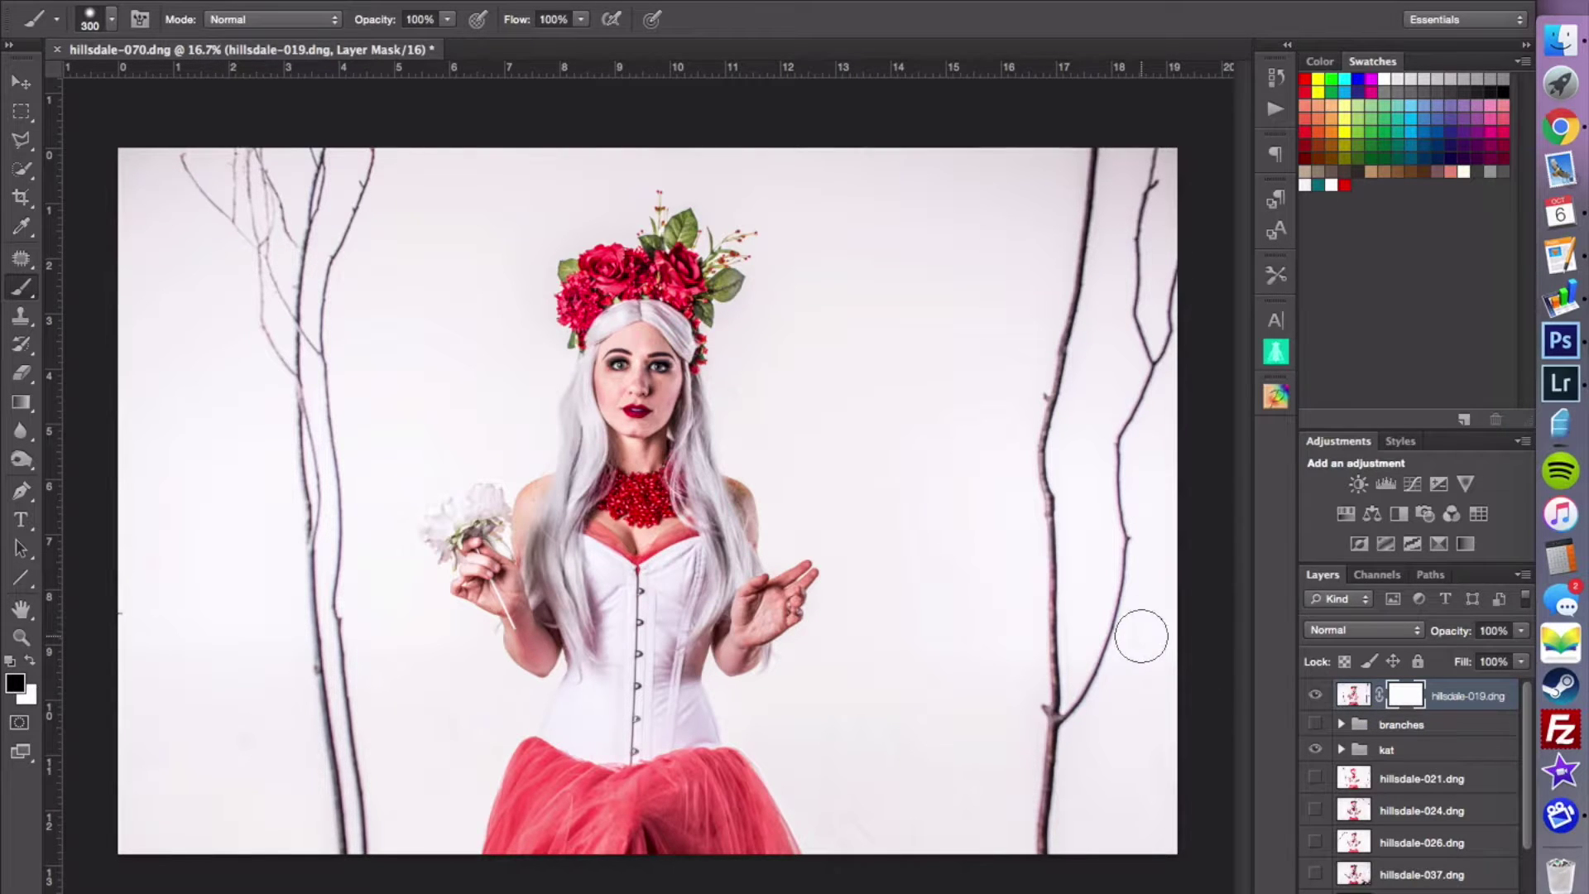
mouse_move(1140, 634)
left_mouse_down()
mouse_move(1092, 657)
mouse_move(1022, 810)
mouse_move(1032, 829)
mouse_move(1047, 489)
mouse_move(1100, 200)
mouse_move(1111, 169)
mouse_move(1146, 155)
mouse_move(1175, 271)
mouse_move(1085, 485)
mouse_move(1072, 470)
mouse_move(1100, 568)
left_mouse_up()
- Try to paint closely along the branches left of the model on the hillsdale-019.dng mask with a size 40 brush
key("super+equal")
key("super+equal")
key("super+equal")
key("super+equal")
key("super+equal")
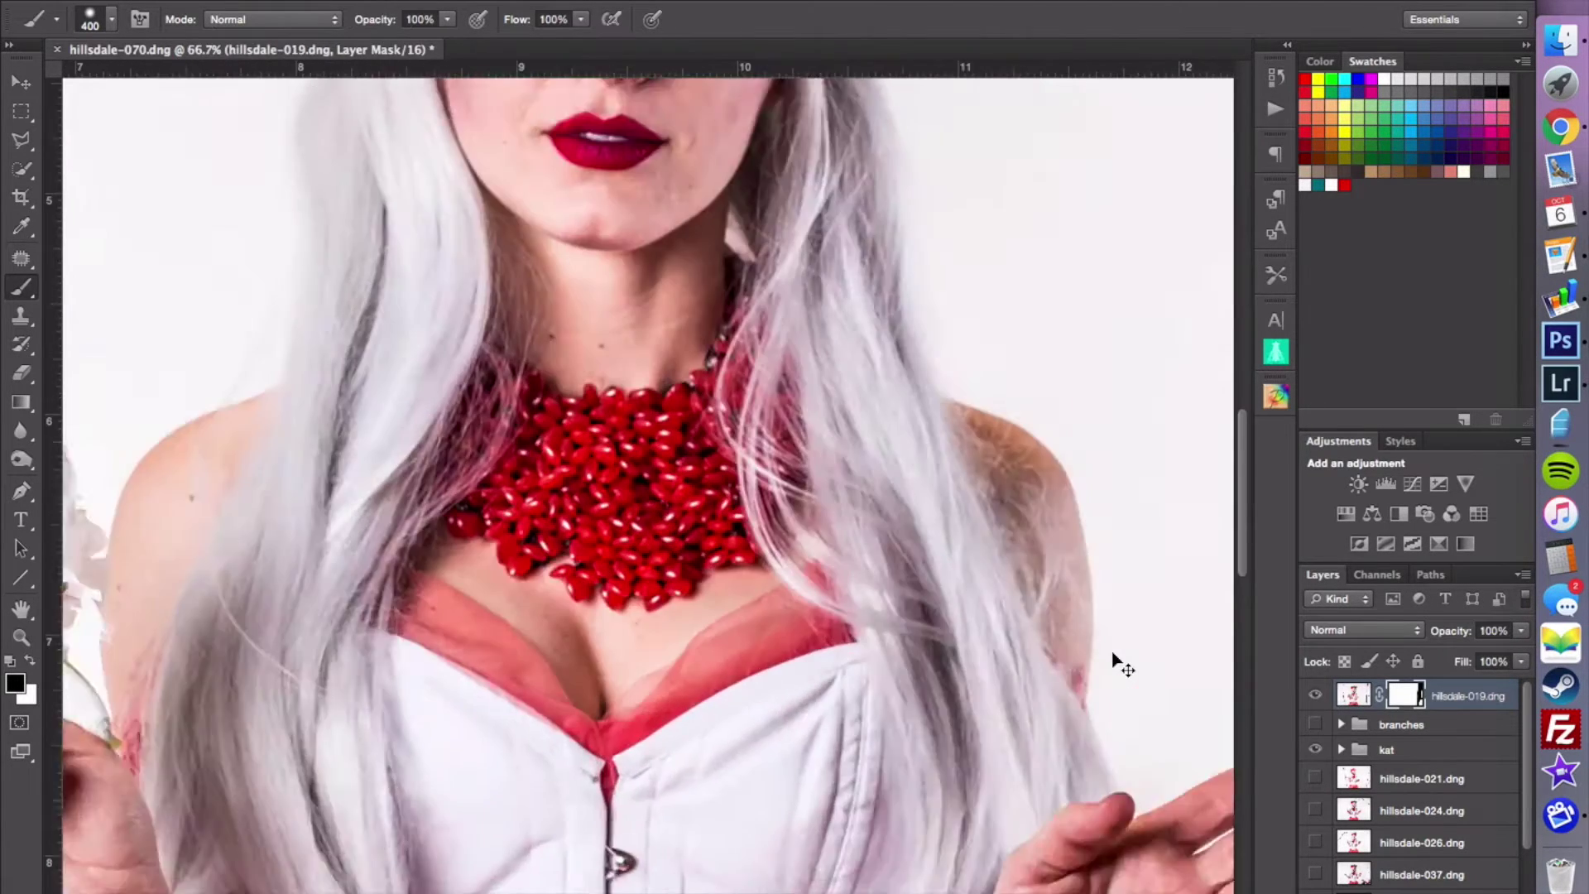
scroll(569, 621, "left", 15)
key("bracketleft")
key("bracketleft")
key("bracketleft")
key("bracketleft")
key("bracketleft")
key("bracketleft")
key("bracketleft")
key("bracketleft")
key("bracketleft")
key("bracketleft")
key("bracketleft")
key("bracketleft")
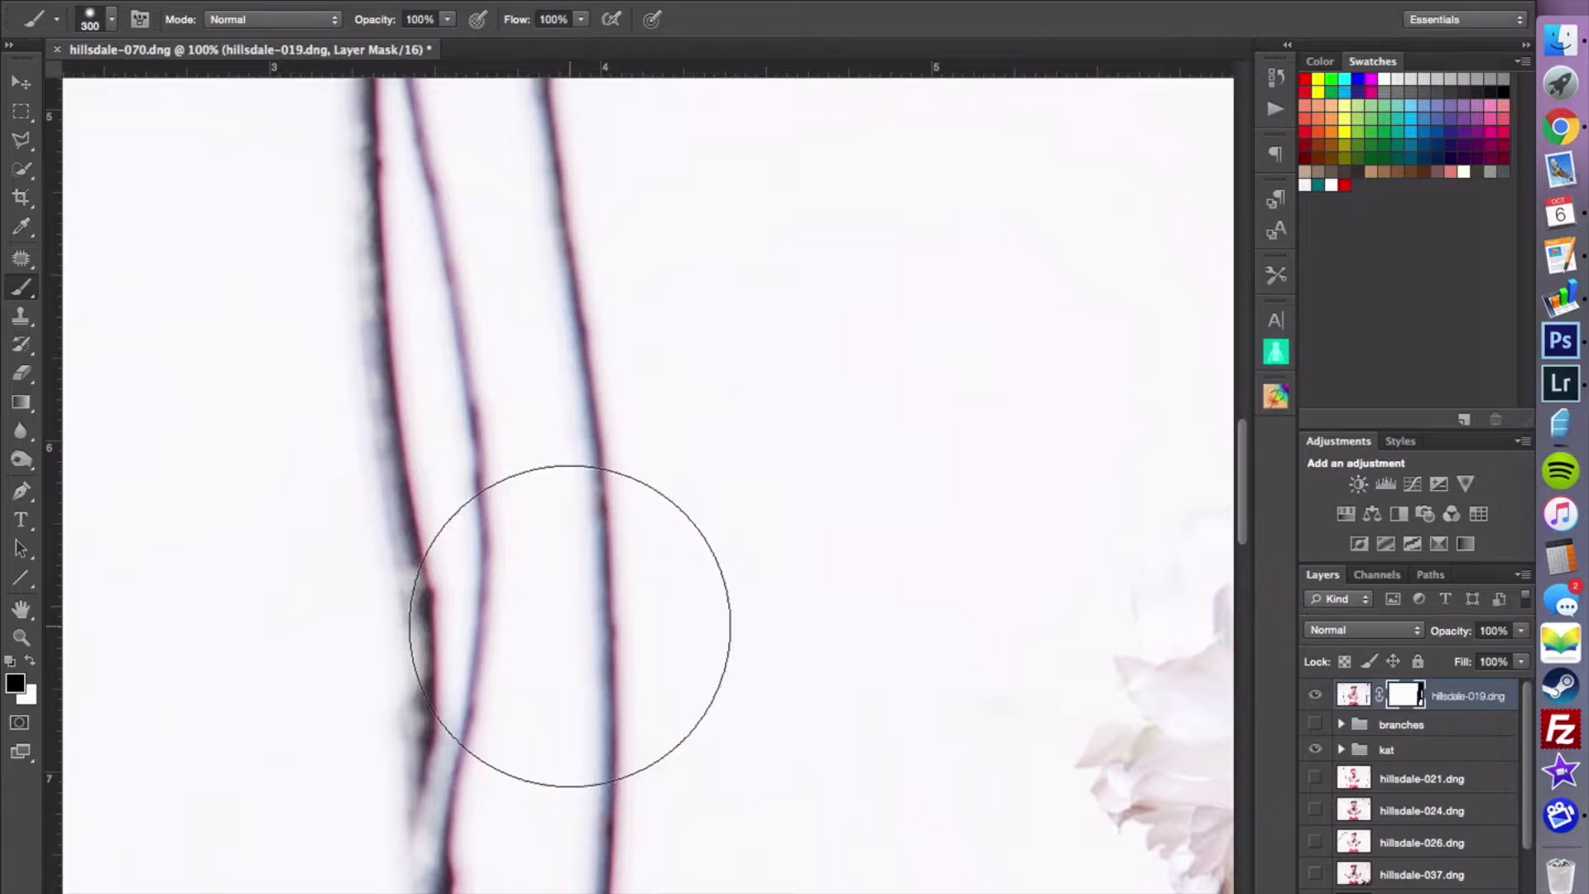
key("bracketleft")
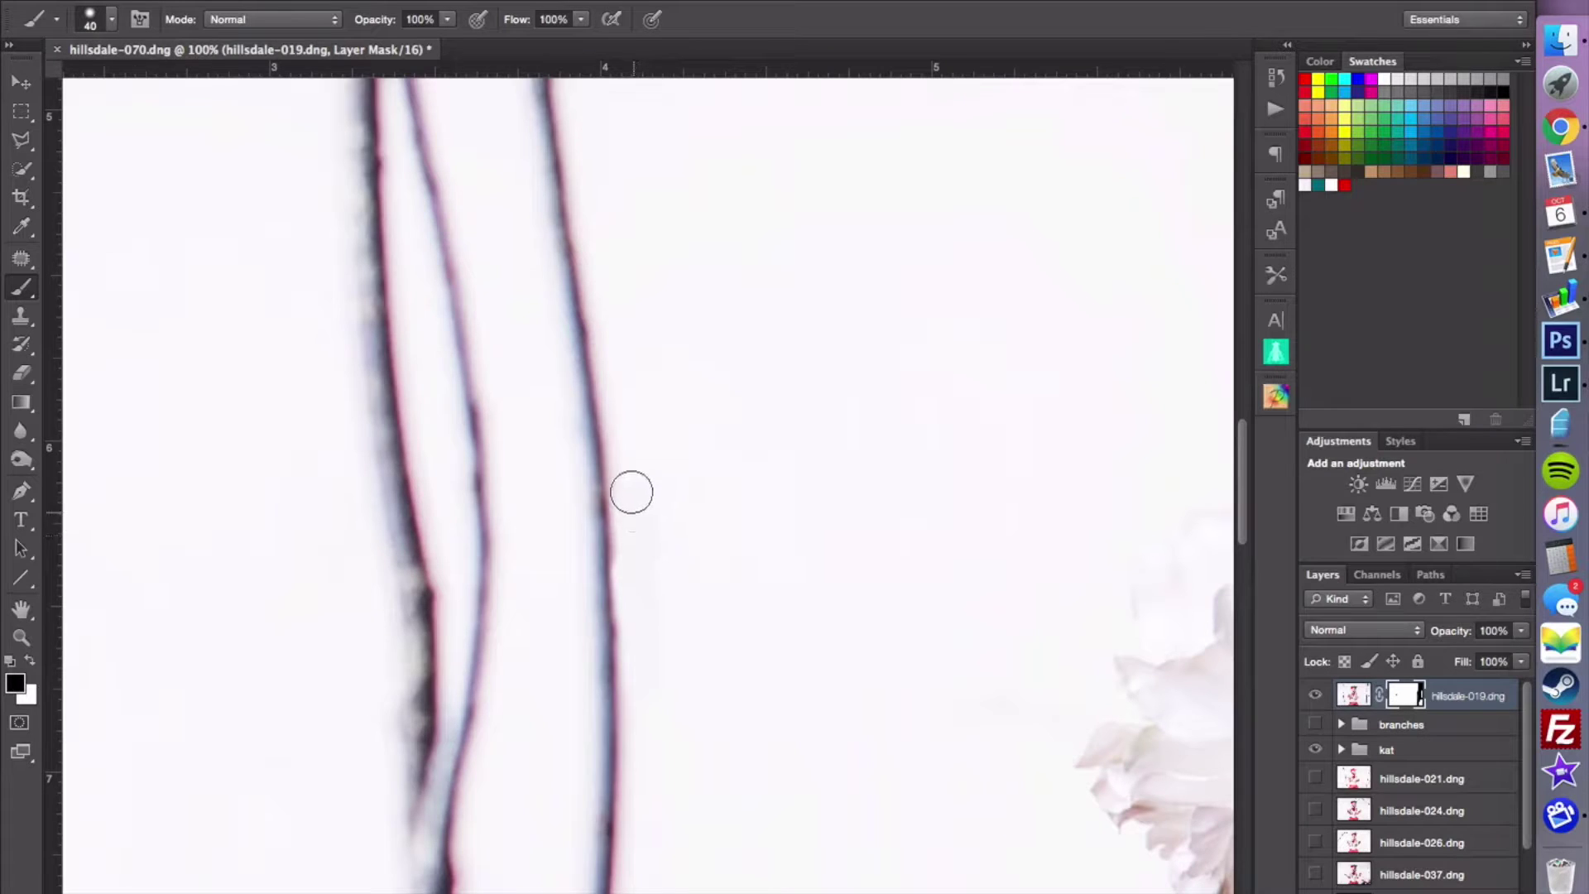
key("super+minus")
key("super+minus")
key("super+minus")
key("super+minus")
key("super+minus")
key("super+minus")
- Paint over the branches left of the model on the hillsdale-019.dng mask with a size 250 brush
key("bracketright")
key("bracketright")
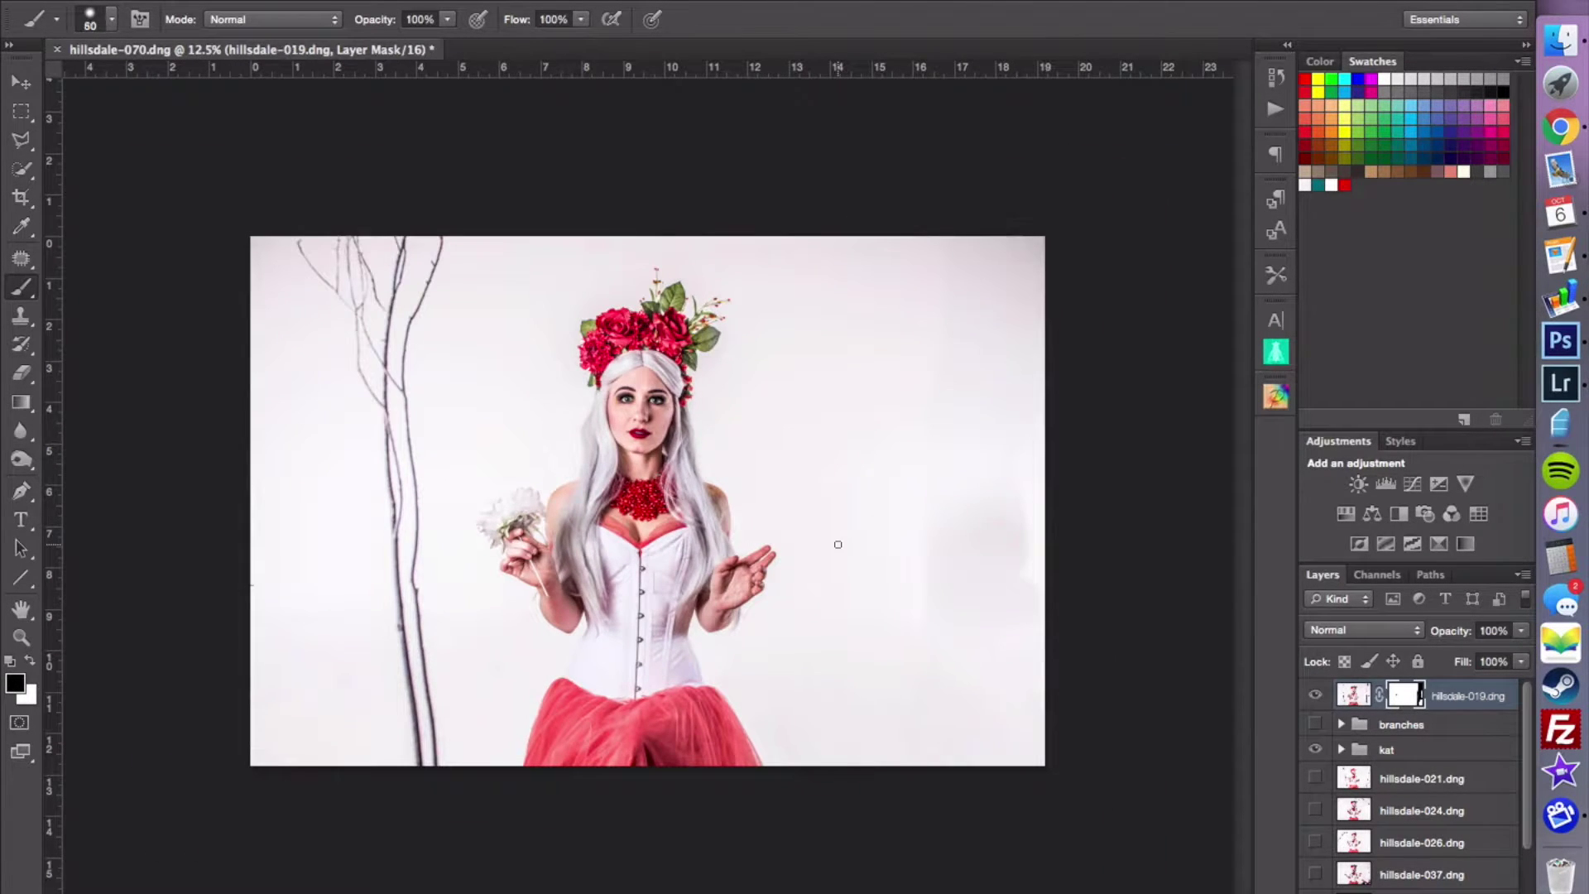
key("bracketright")
key("bracketright")
mouse_move(378, 350)
left_mouse_down()
mouse_move(329, 294)
mouse_move(382, 325)
mouse_move(433, 266)
mouse_move(372, 426)
left_mouse_up()
mouse_move(390, 568)
left_mouse_down()
mouse_move(406, 448)
mouse_move(408, 780)
mouse_move(404, 539)
left_mouse_up()
left_click_drag(404, 667, 412, 800)
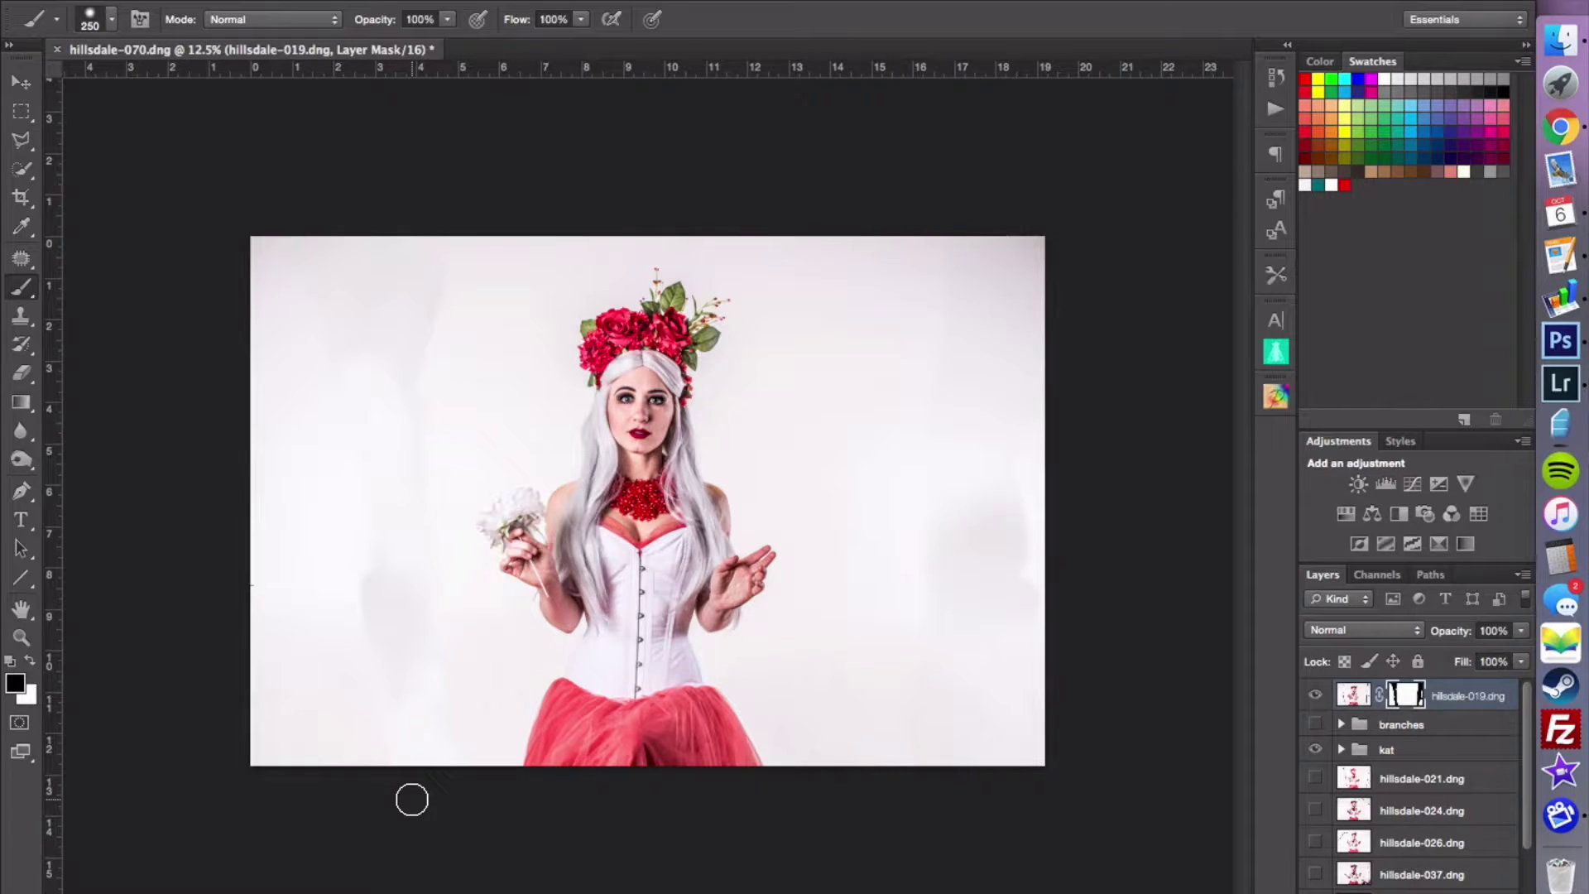
- Set the hillsdale-019.dng layer's blend mode to Darken and invert its mask
left_click(1356, 696)
left_click(1357, 633)
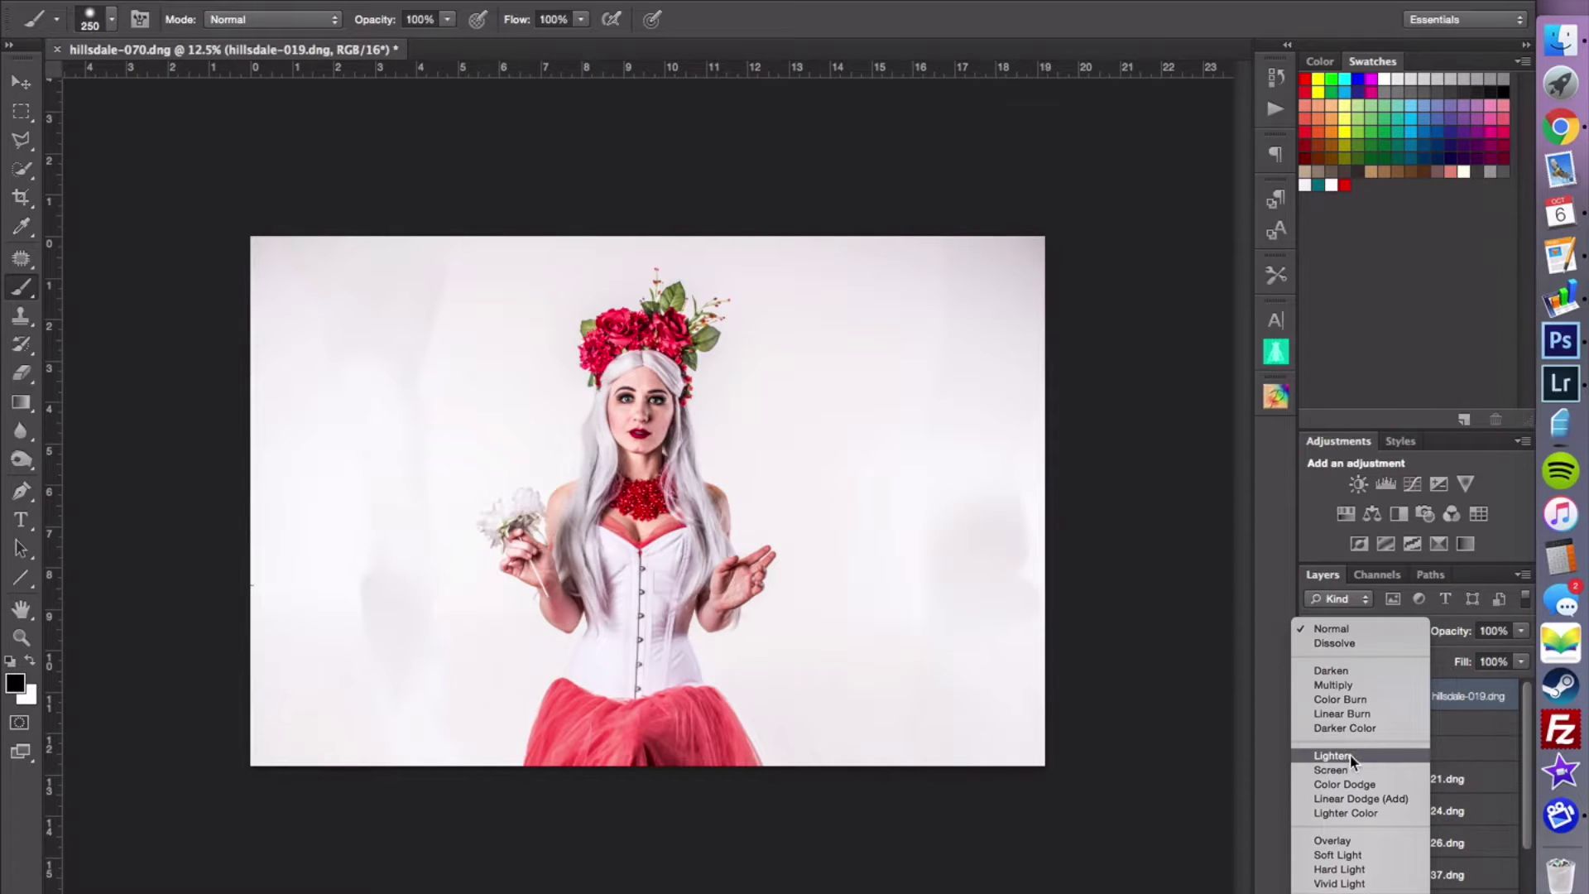
left_click(1357, 671)
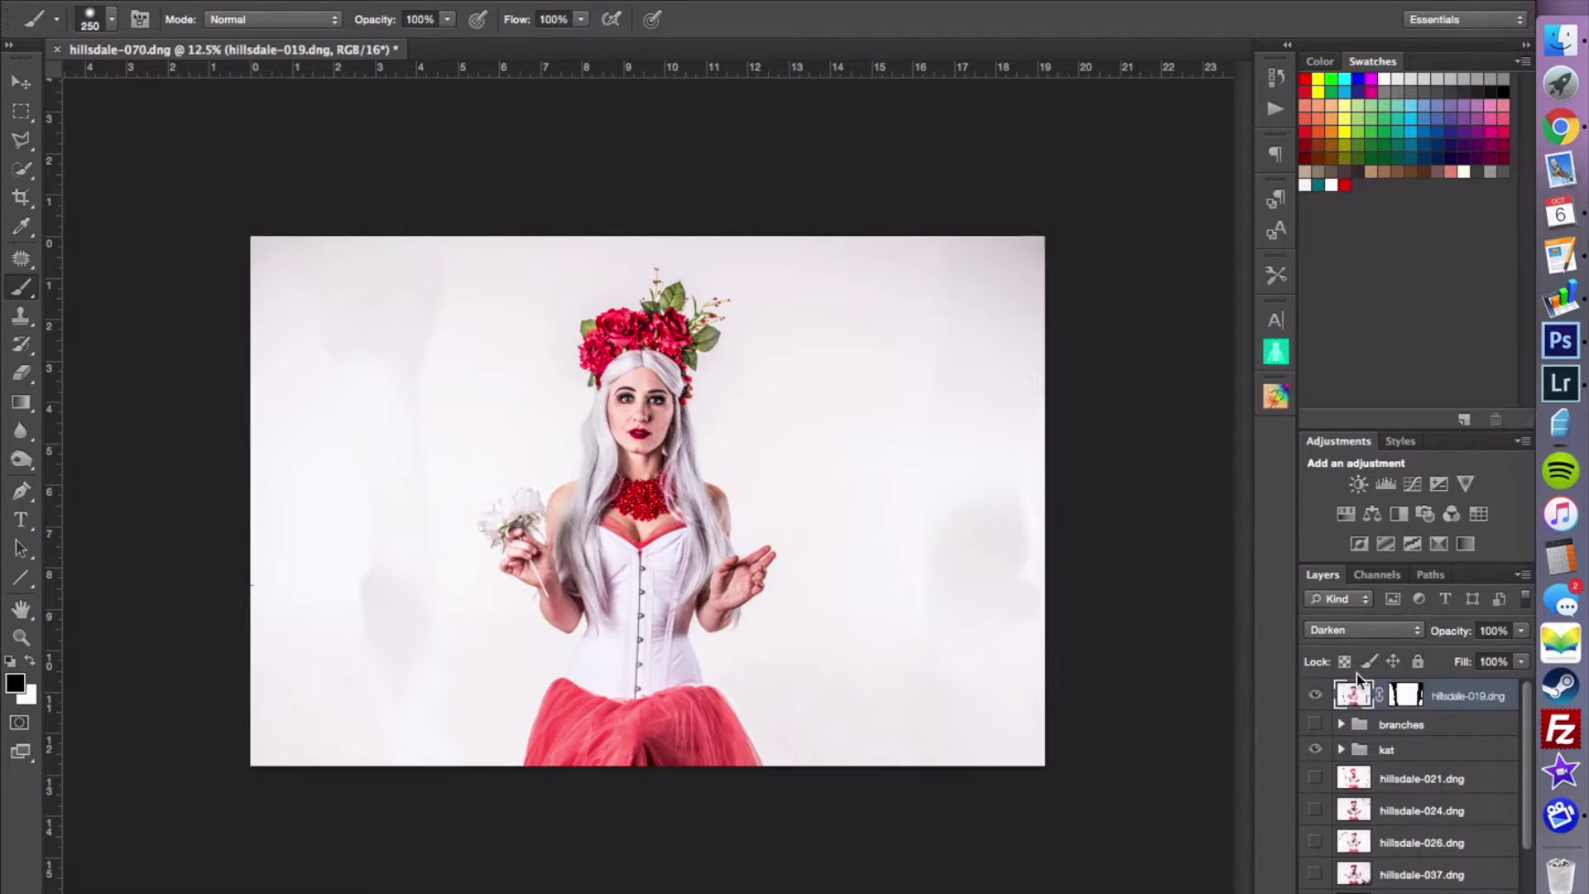
left_click(1408, 697)
key("ctrl+i")
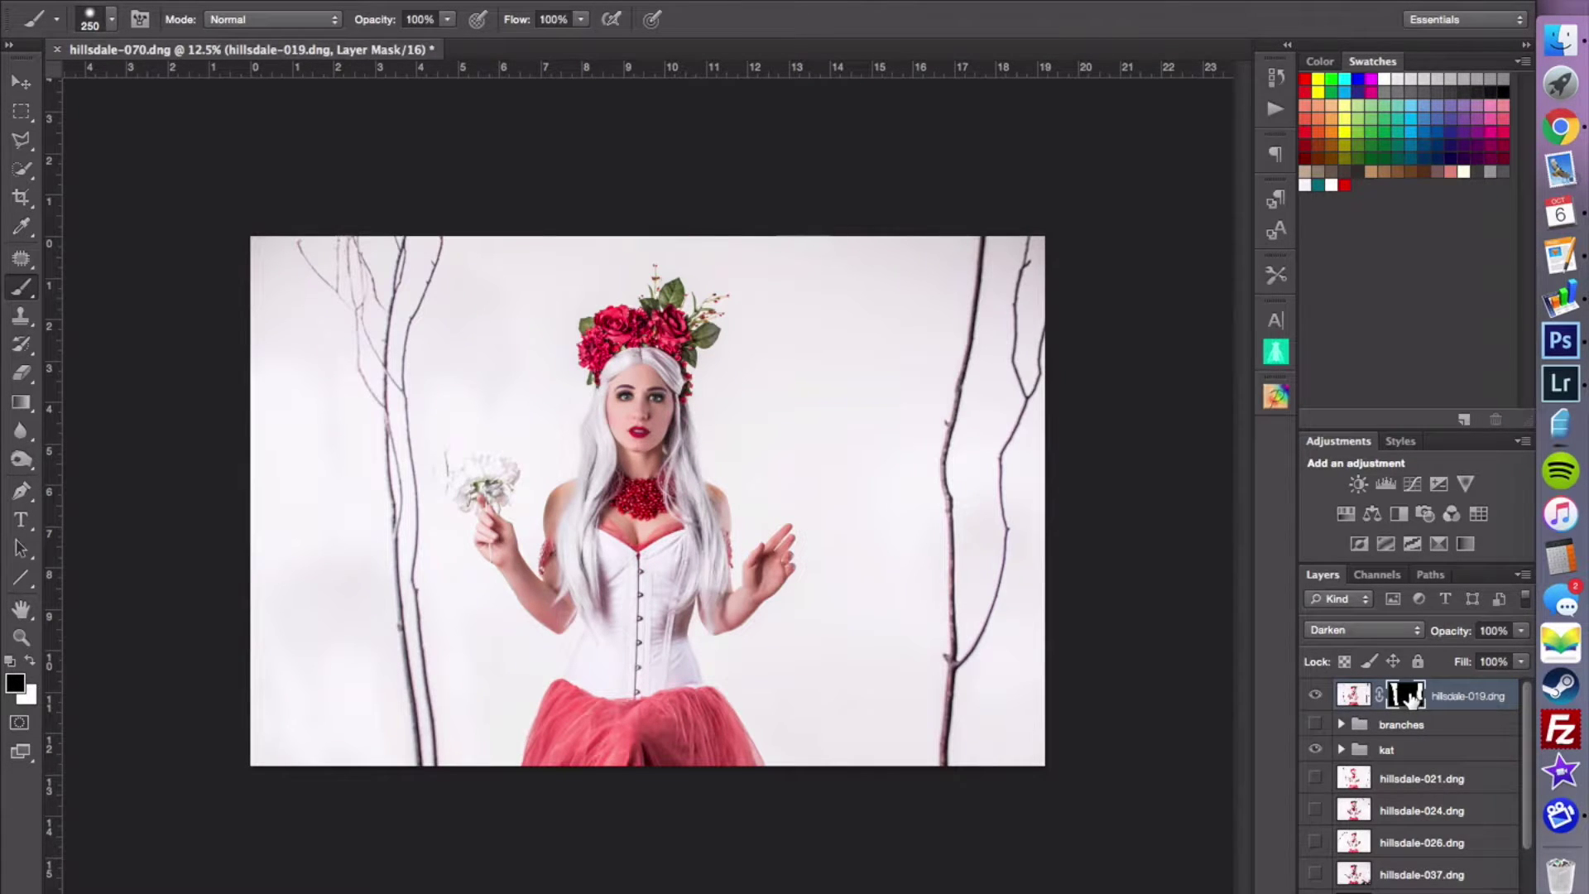
- Move the hillsdale-019.dng layer into the branches group, and place hillsdale-021.dng above the group and make it visible
left_click(1319, 696)
left_click(1319, 697)
mouse_move(1362, 701)
left_mouse_down()
mouse_move(1363, 725)
mouse_move(1355, 684)
left_mouse_up()
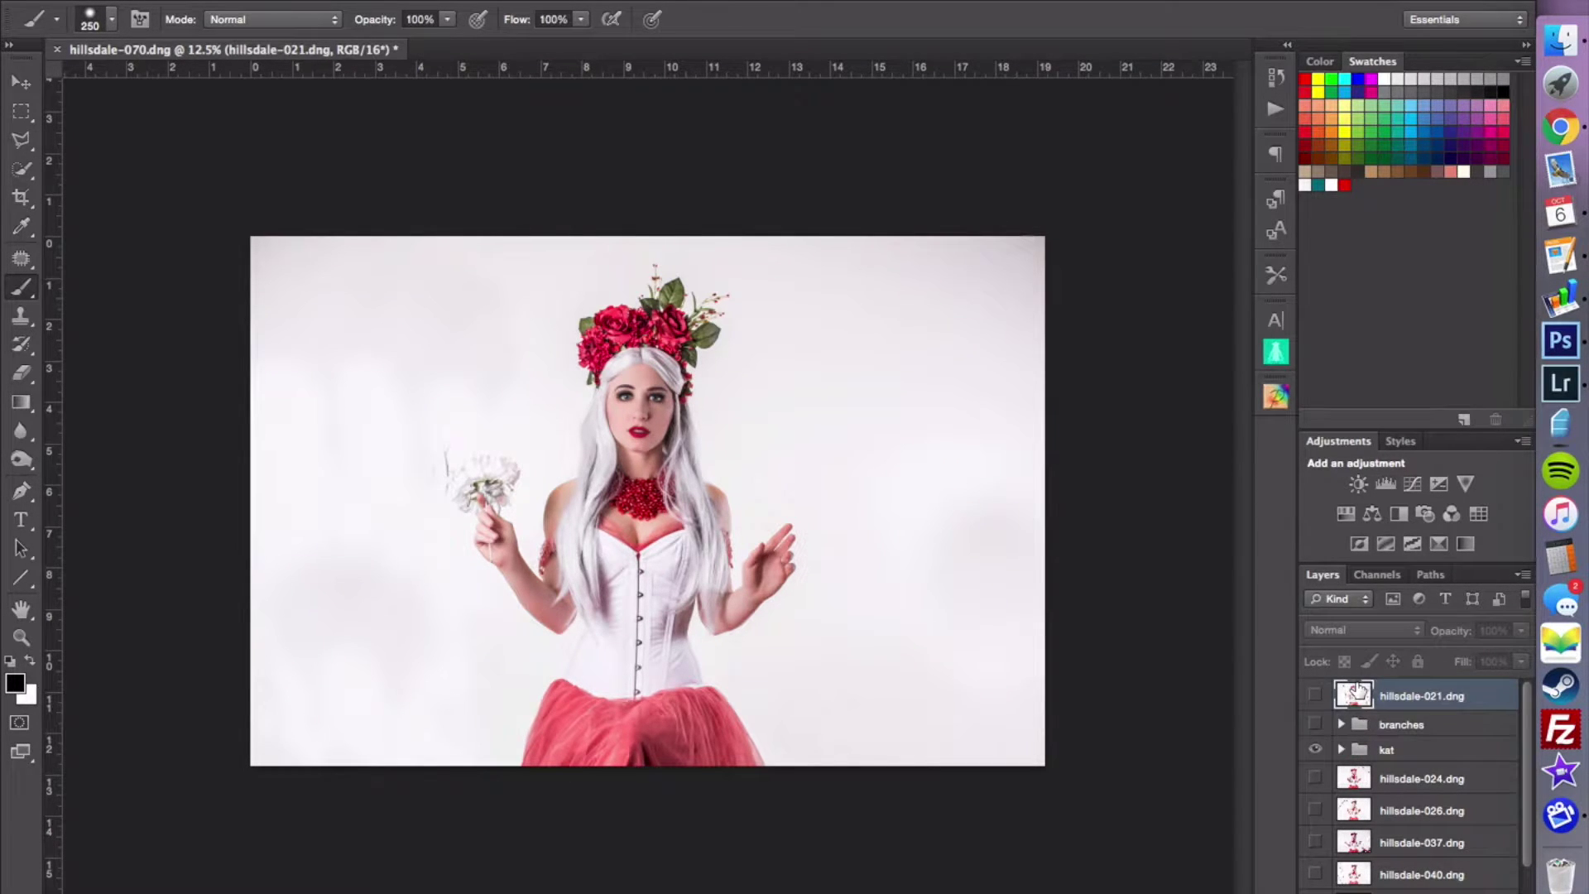
left_click(1309, 695)
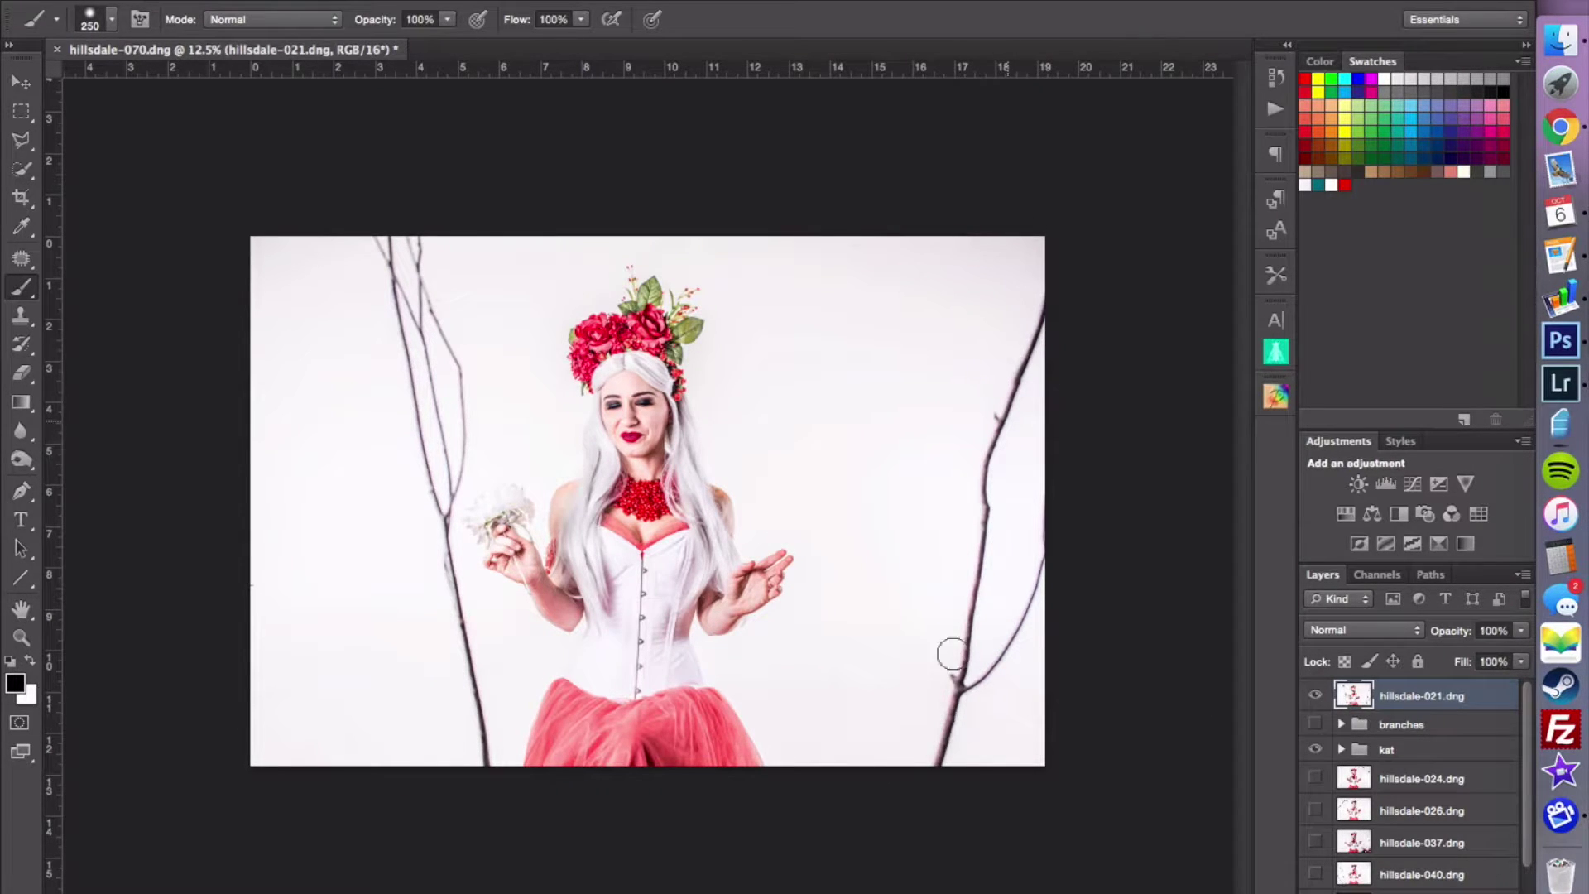
- Mask the hillsdale-021.dng layer, paint over the branches on both sides with a size 400 brush, and invert the mask
key("super+m")
key("bracketright")
key("bracketright")
mouse_move(962, 642)
left_mouse_down()
mouse_move(961, 766)
mouse_move(1050, 324)
mouse_move(982, 479)
mouse_move(990, 662)
mouse_move(1060, 518)
left_mouse_up()
mouse_move(383, 256)
left_mouse_down()
mouse_move(408, 252)
mouse_move(451, 464)
mouse_move(409, 344)
left_mouse_up()
left_click_drag(424, 523, 479, 787)
key("ctrl+i")
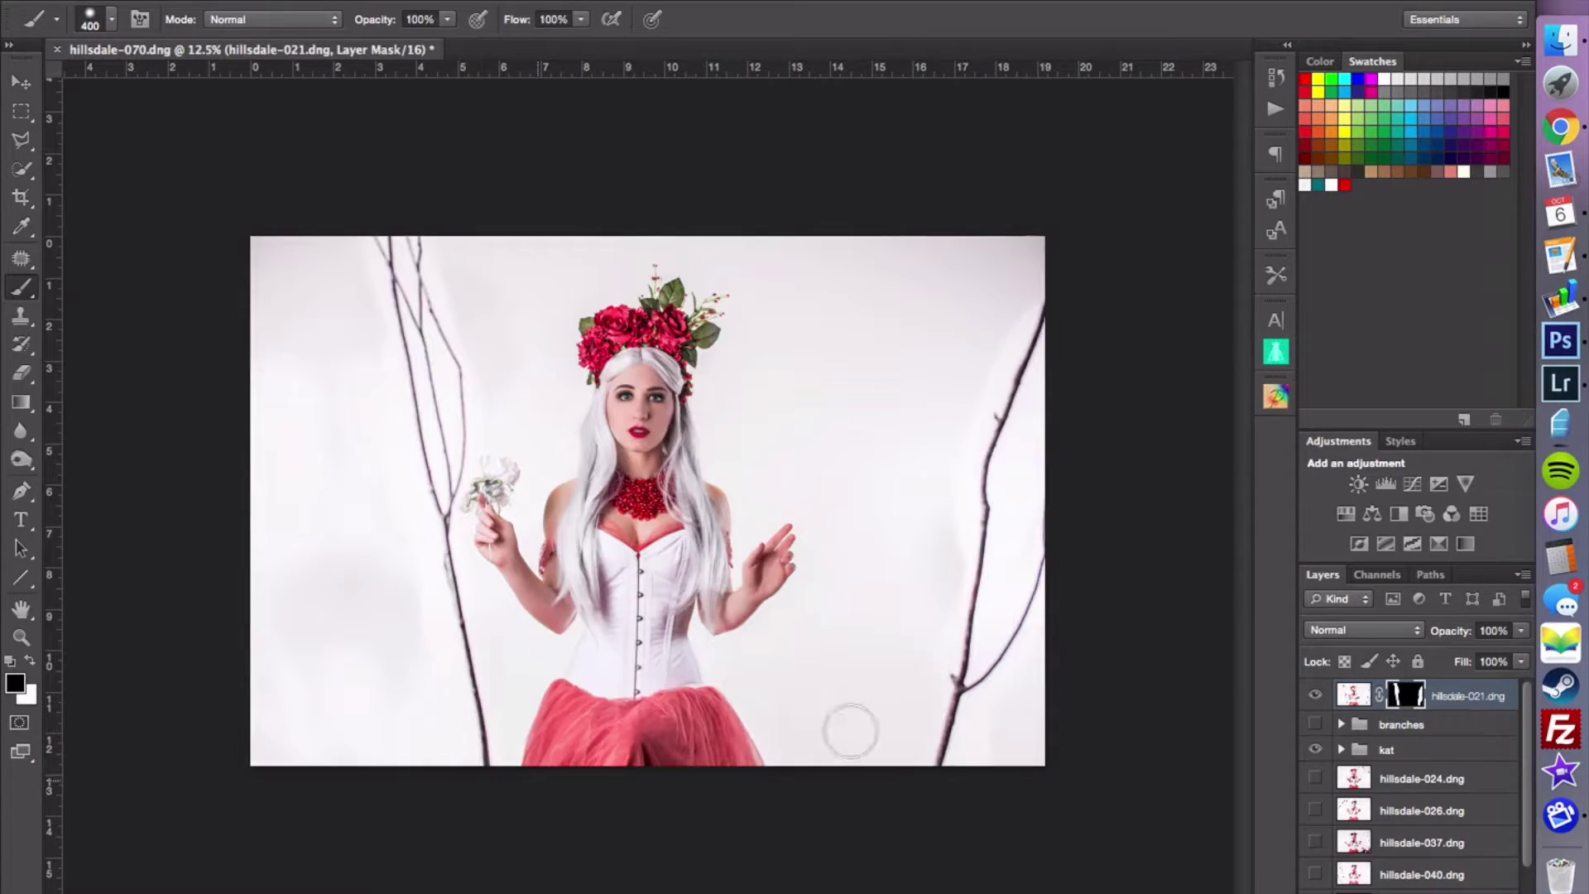
- Set the hillsdale-021.dng layer's blend mode to Darken
left_click(1348, 695)
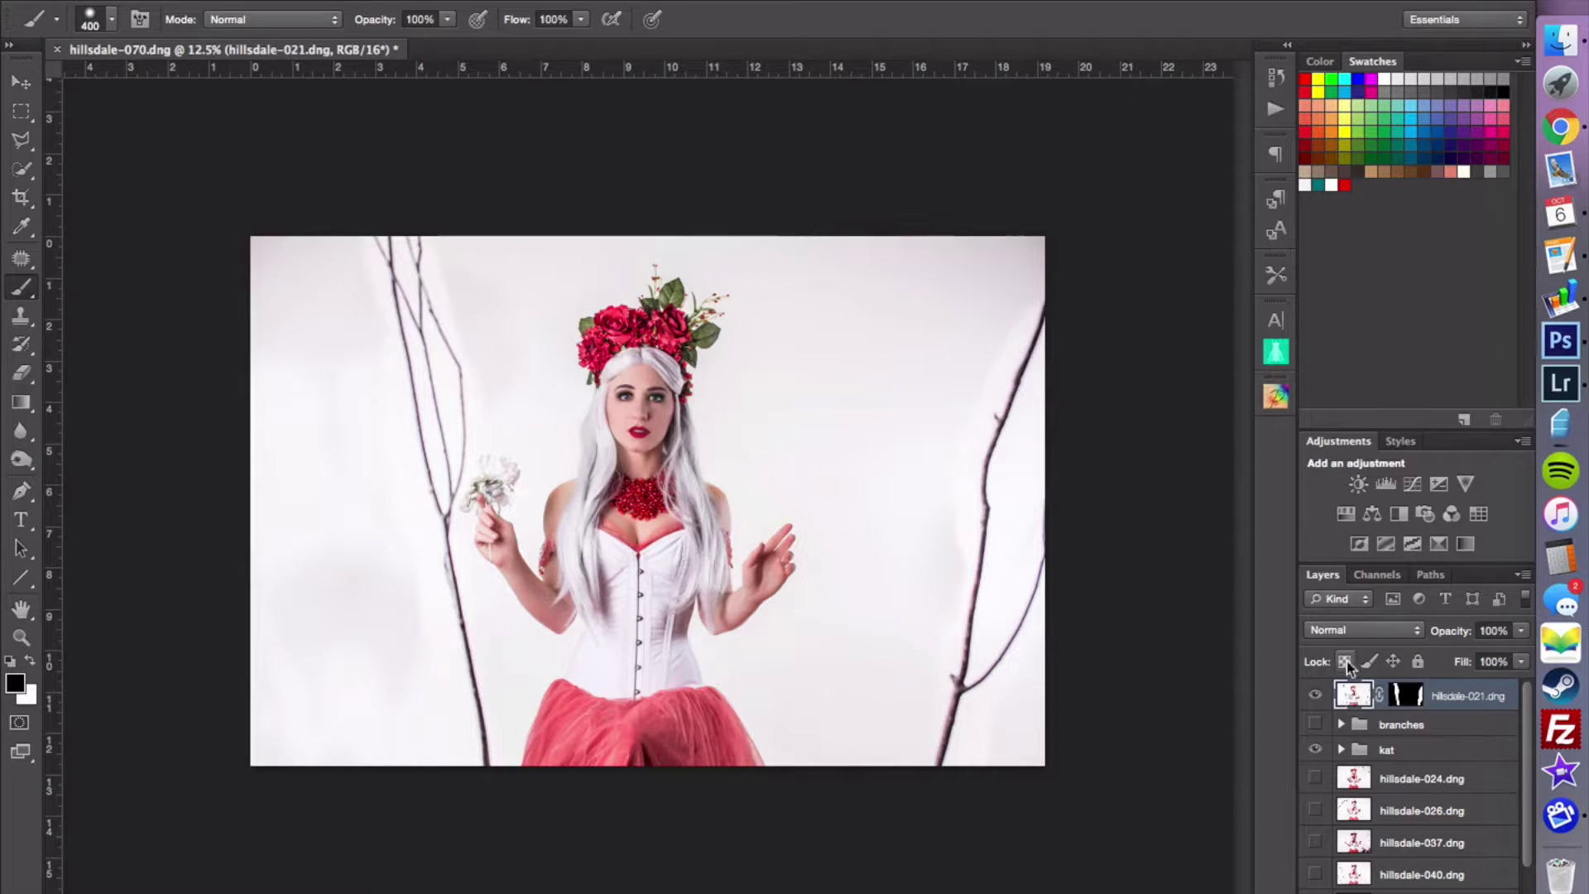
left_click(1348, 633)
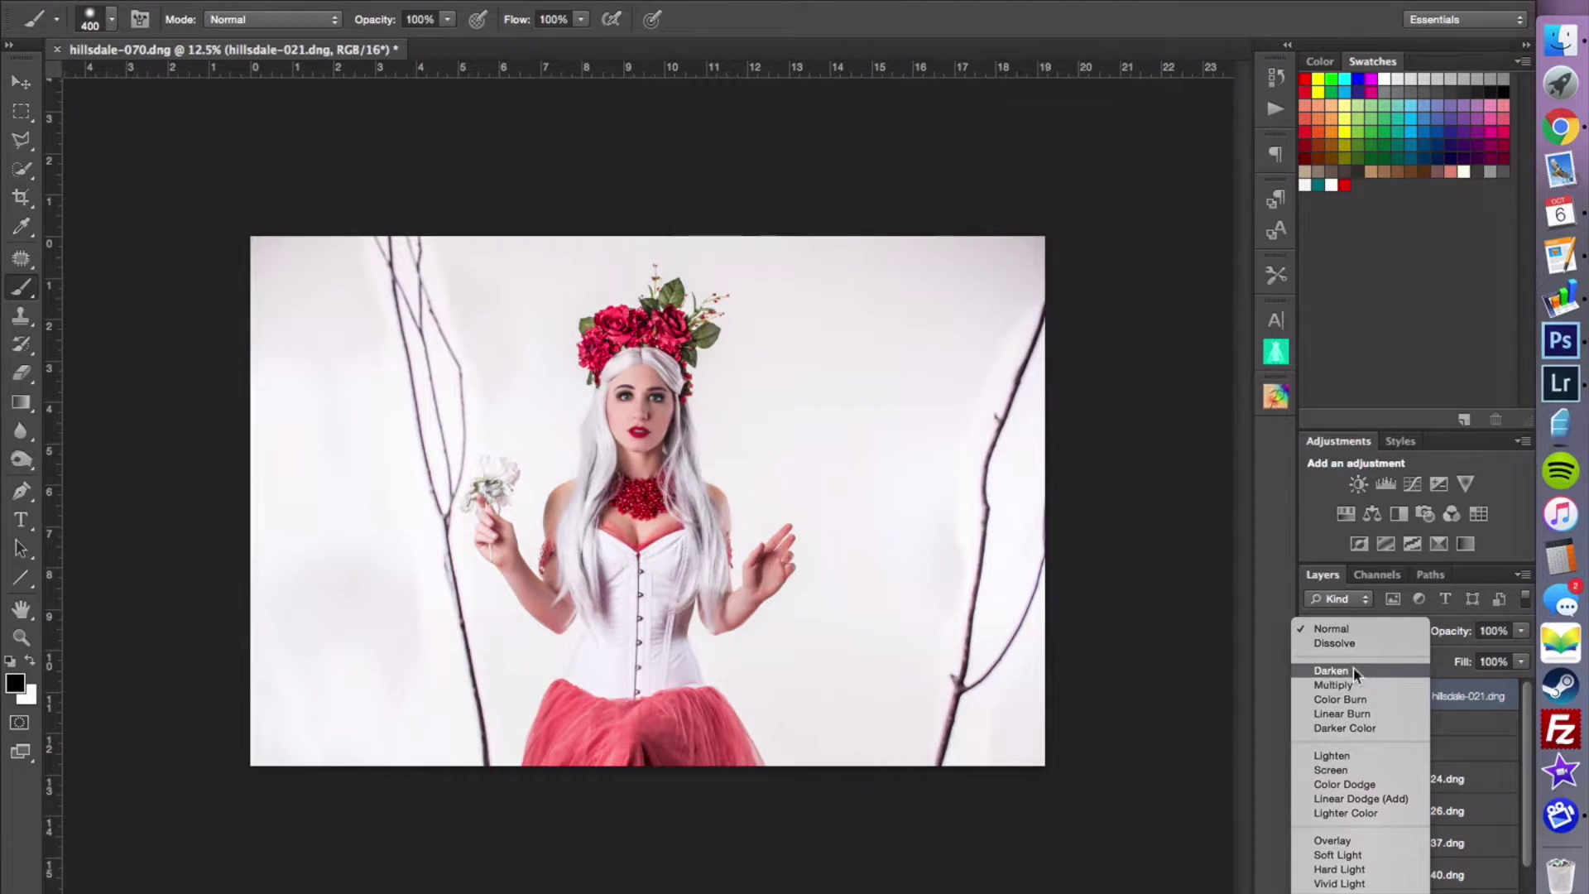
left_click(1354, 669)
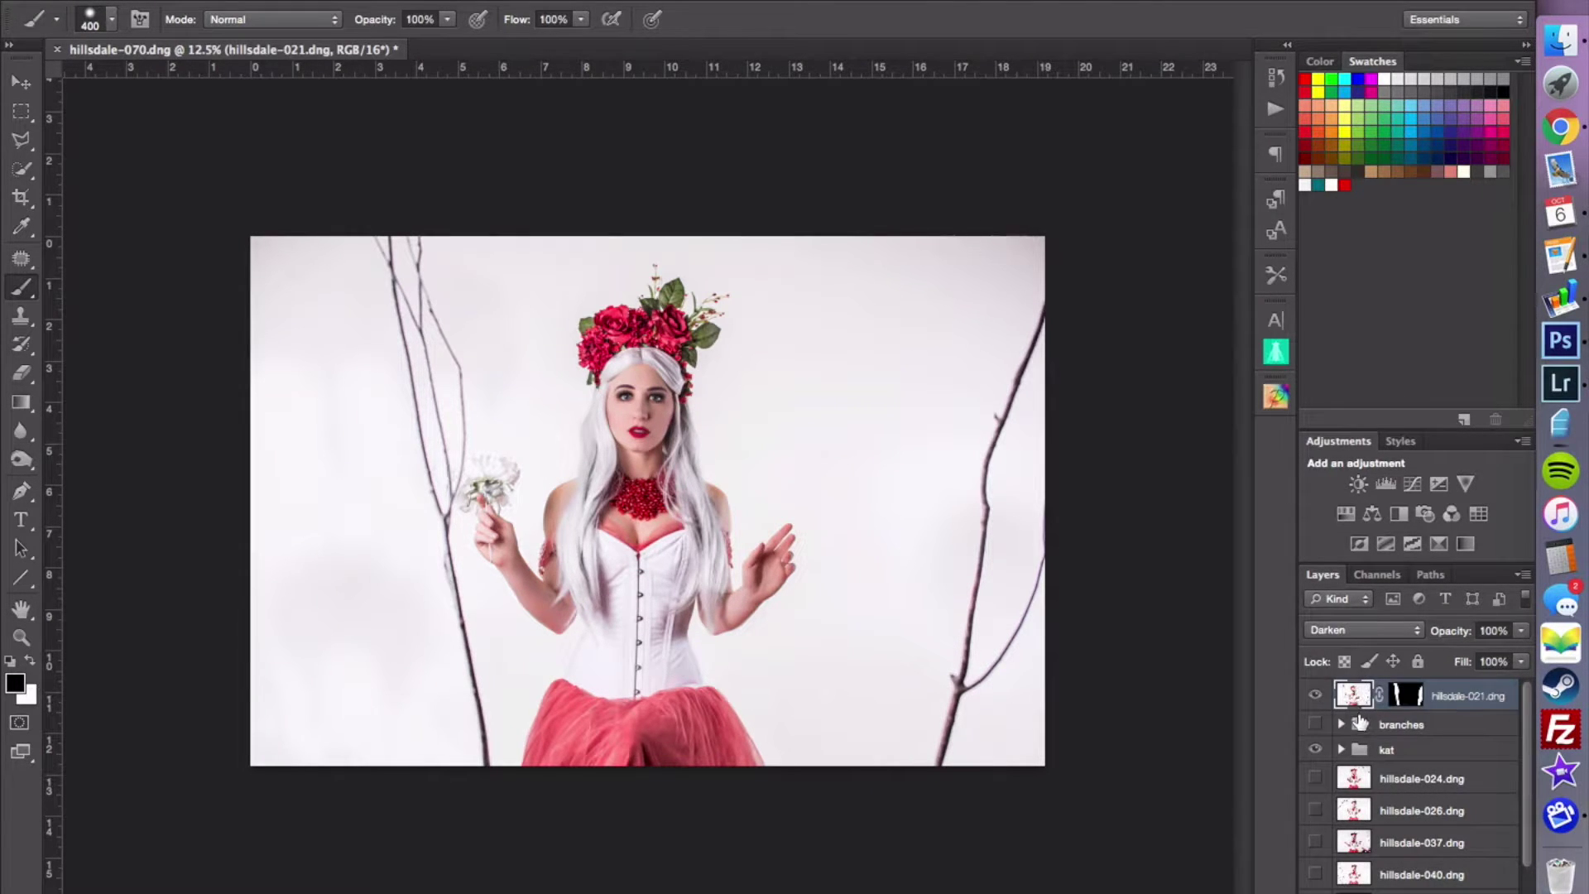
- Move the hillsdale-021.dng layer into the branches group, and place hillsdale-024.dng above the group and make it visible
mouse_move(1361, 700)
left_mouse_down()
mouse_move(1360, 728)
mouse_move(1354, 693)
left_mouse_up()
left_click(1315, 695)
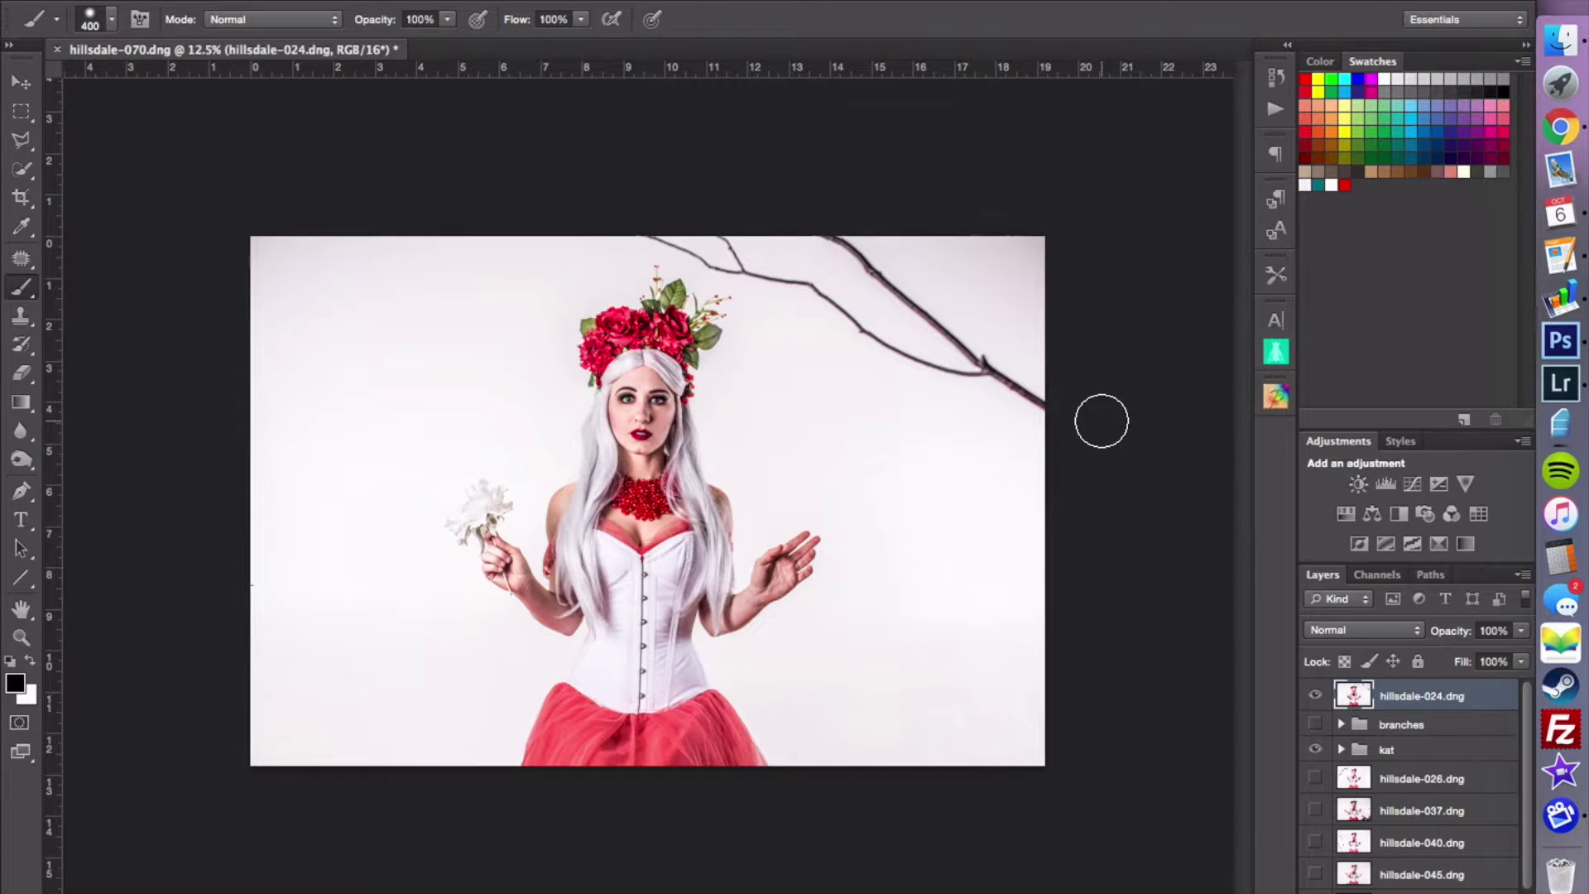
- Mask the hillsdale-024.dng layer, paint over the branches in the photo's upper right with a size 400 brush, and invert the mask
key("super+m")
mouse_move(1068, 409)
left_mouse_down()
mouse_move(998, 374)
mouse_move(819, 223)
left_mouse_up()
left_click_drag(954, 375, 739, 260)
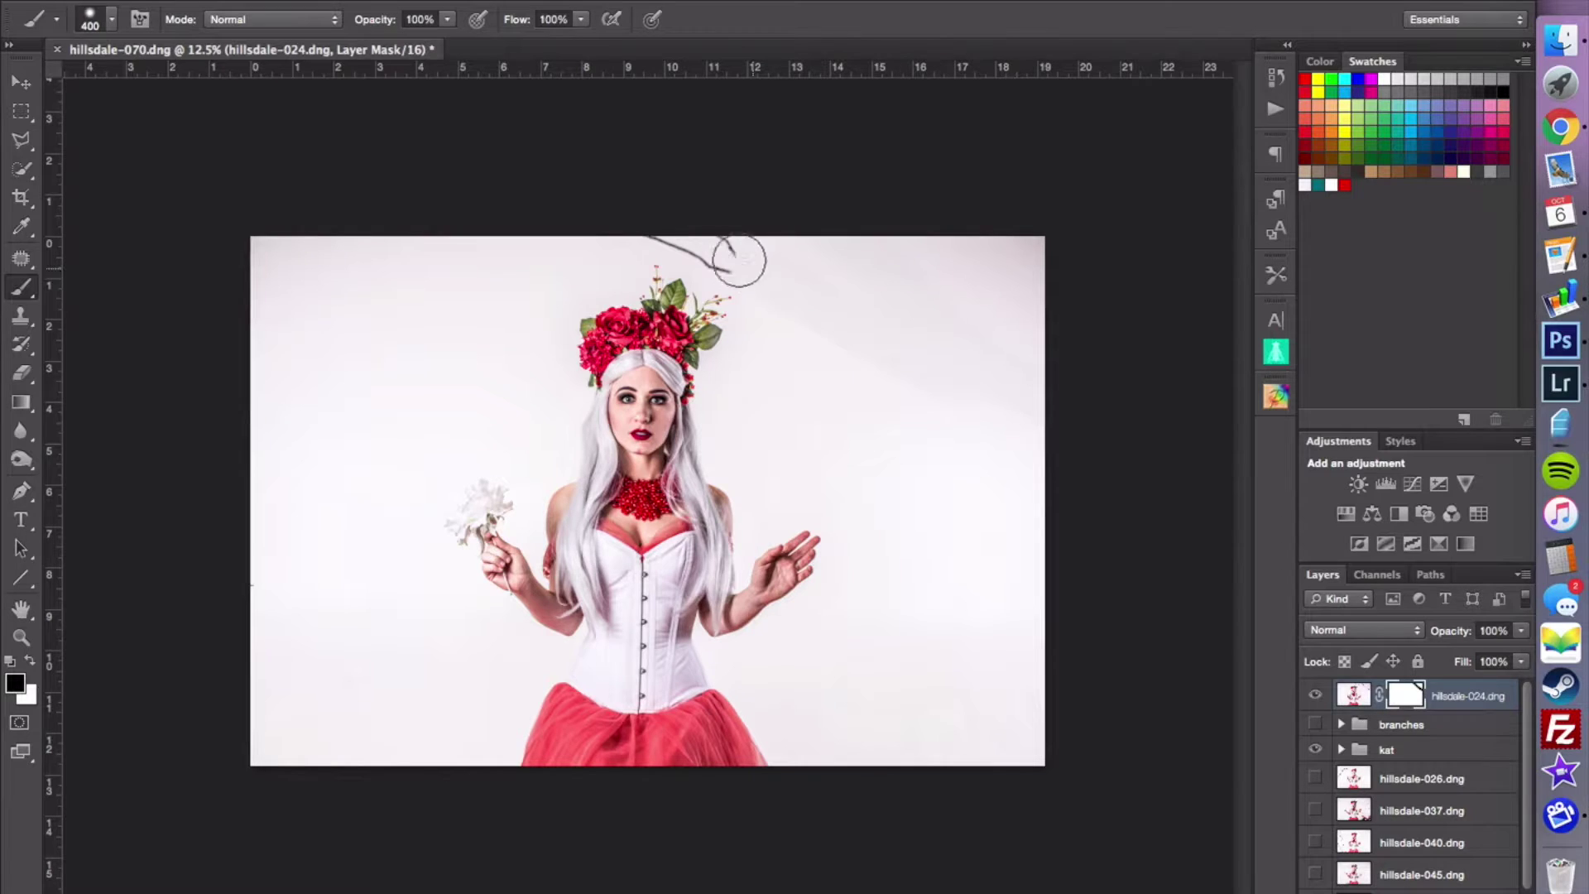
key("super+i")
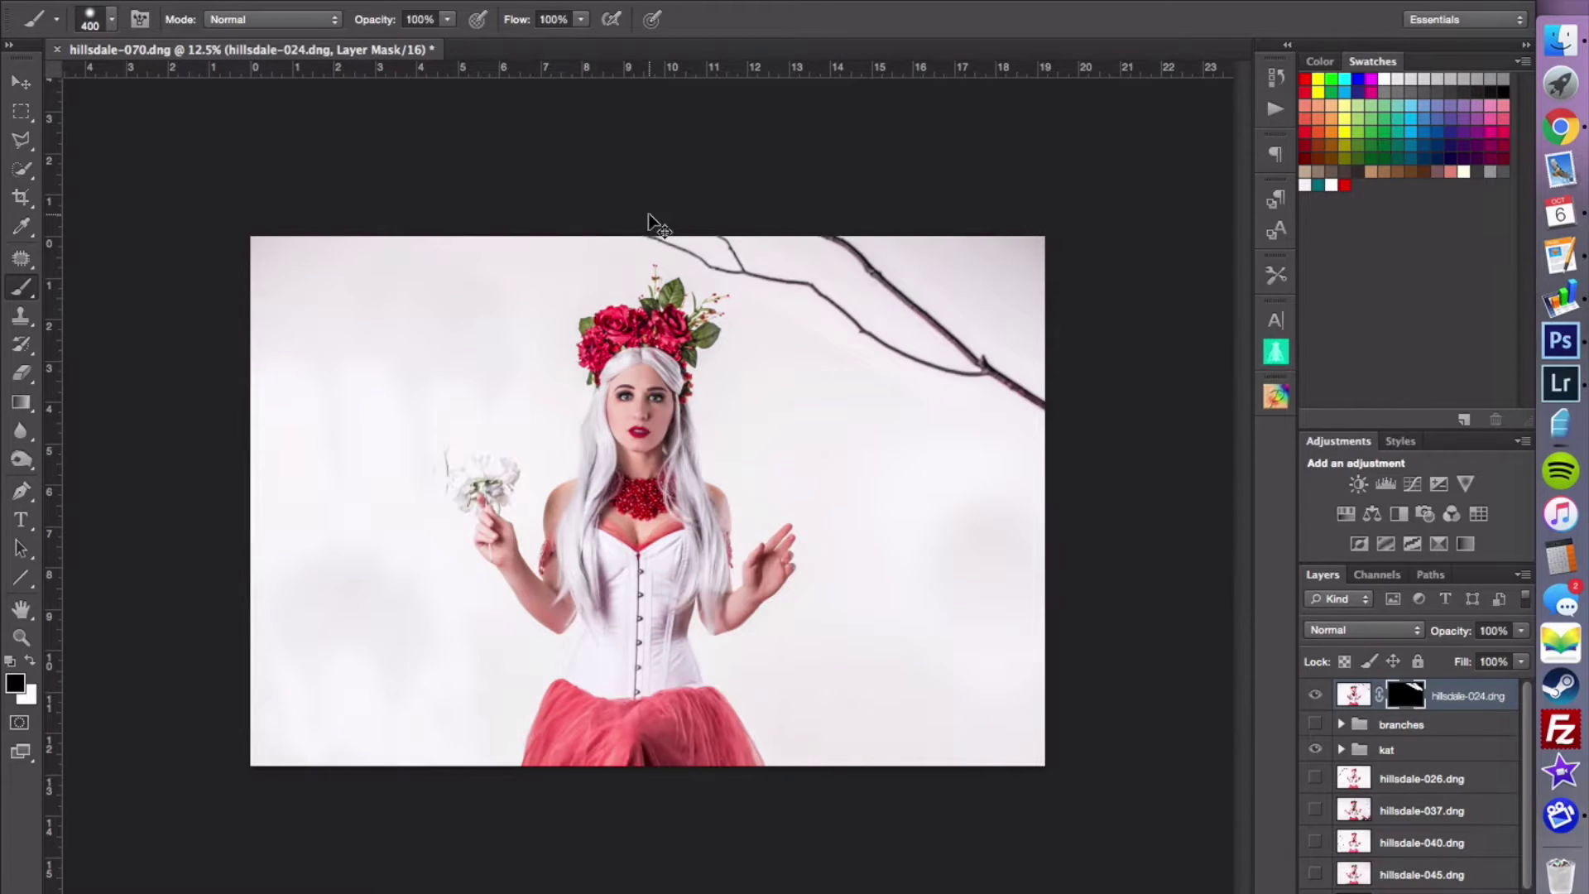
- Set the hillsdale-024.dng layer's blend mode to Darken
left_click(1357, 698)
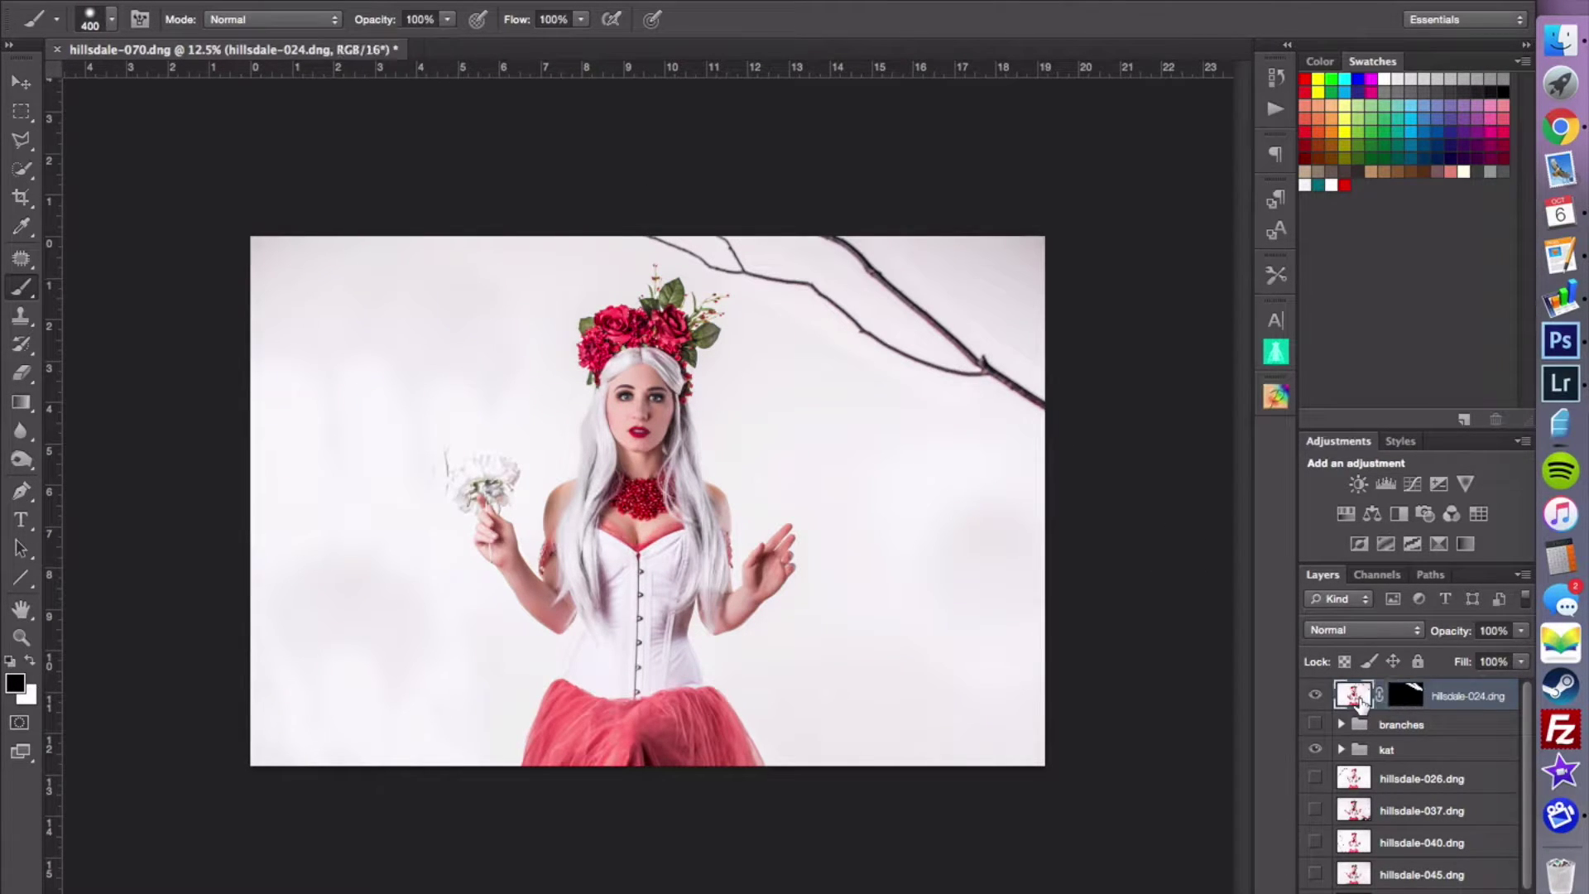
left_click(1354, 633)
left_click(1357, 674)
- Move the hillsdale-024.dng layer into the branches group, and place hillsdale-026.dng above the group and make it visible
mouse_move(1355, 698)
left_mouse_down()
mouse_move(1363, 724)
mouse_move(1361, 690)
left_mouse_up()
left_click(1313, 697)
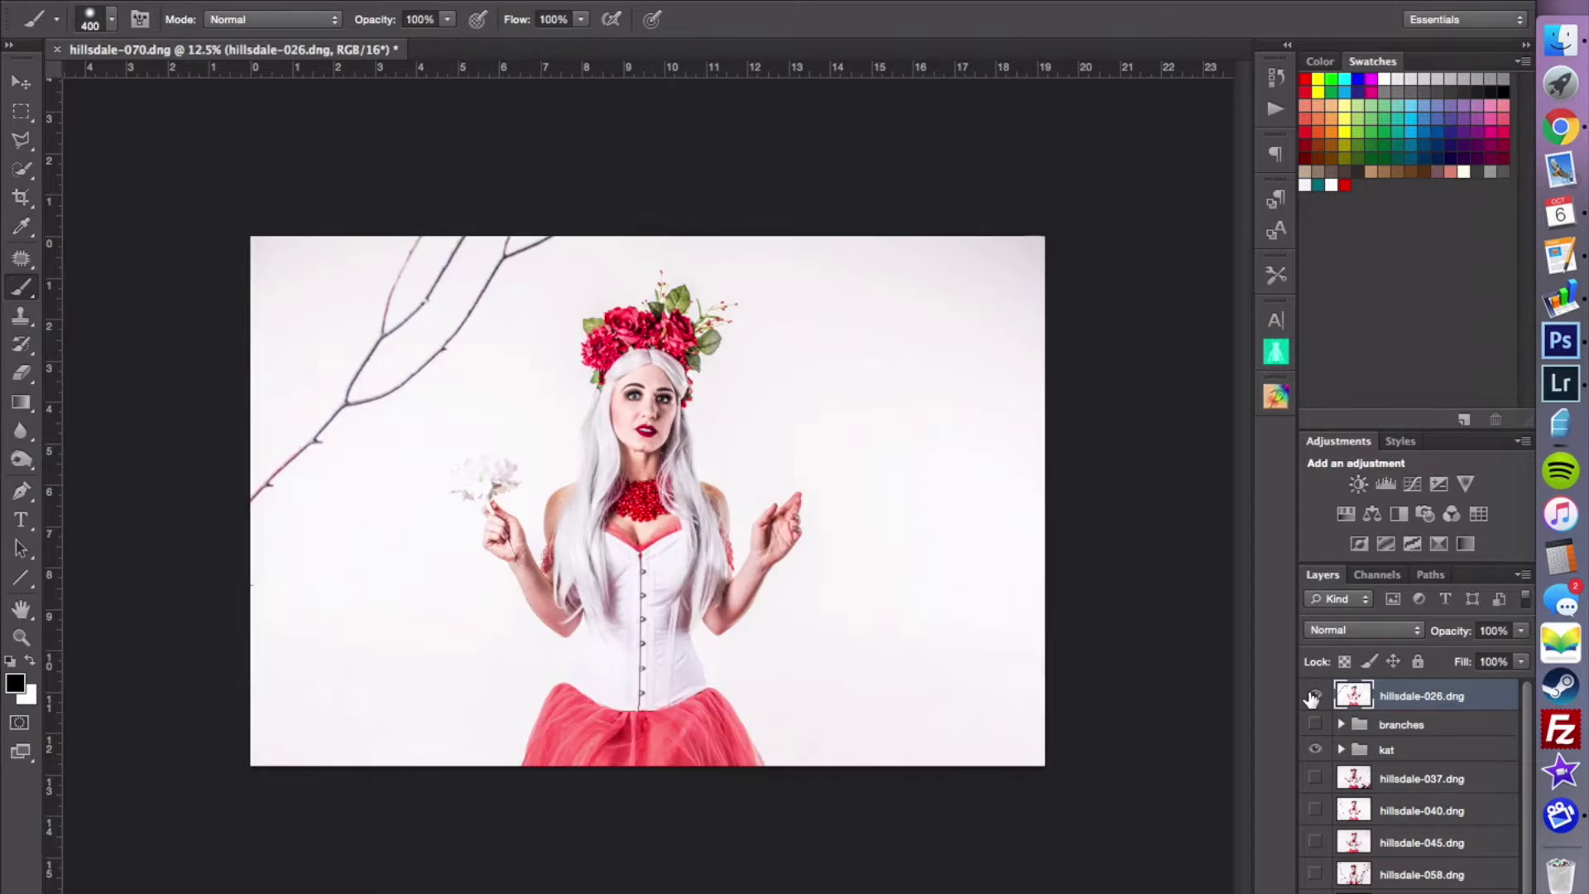
- Mask the hillsdale-026.dng layer, paint over the branches in the photo's upper left with a size 400 brush, and invert the mask
mouse_move(525, 241)
left_mouse_down()
mouse_move(474, 286)
mouse_move(524, 239)
left_mouse_up()
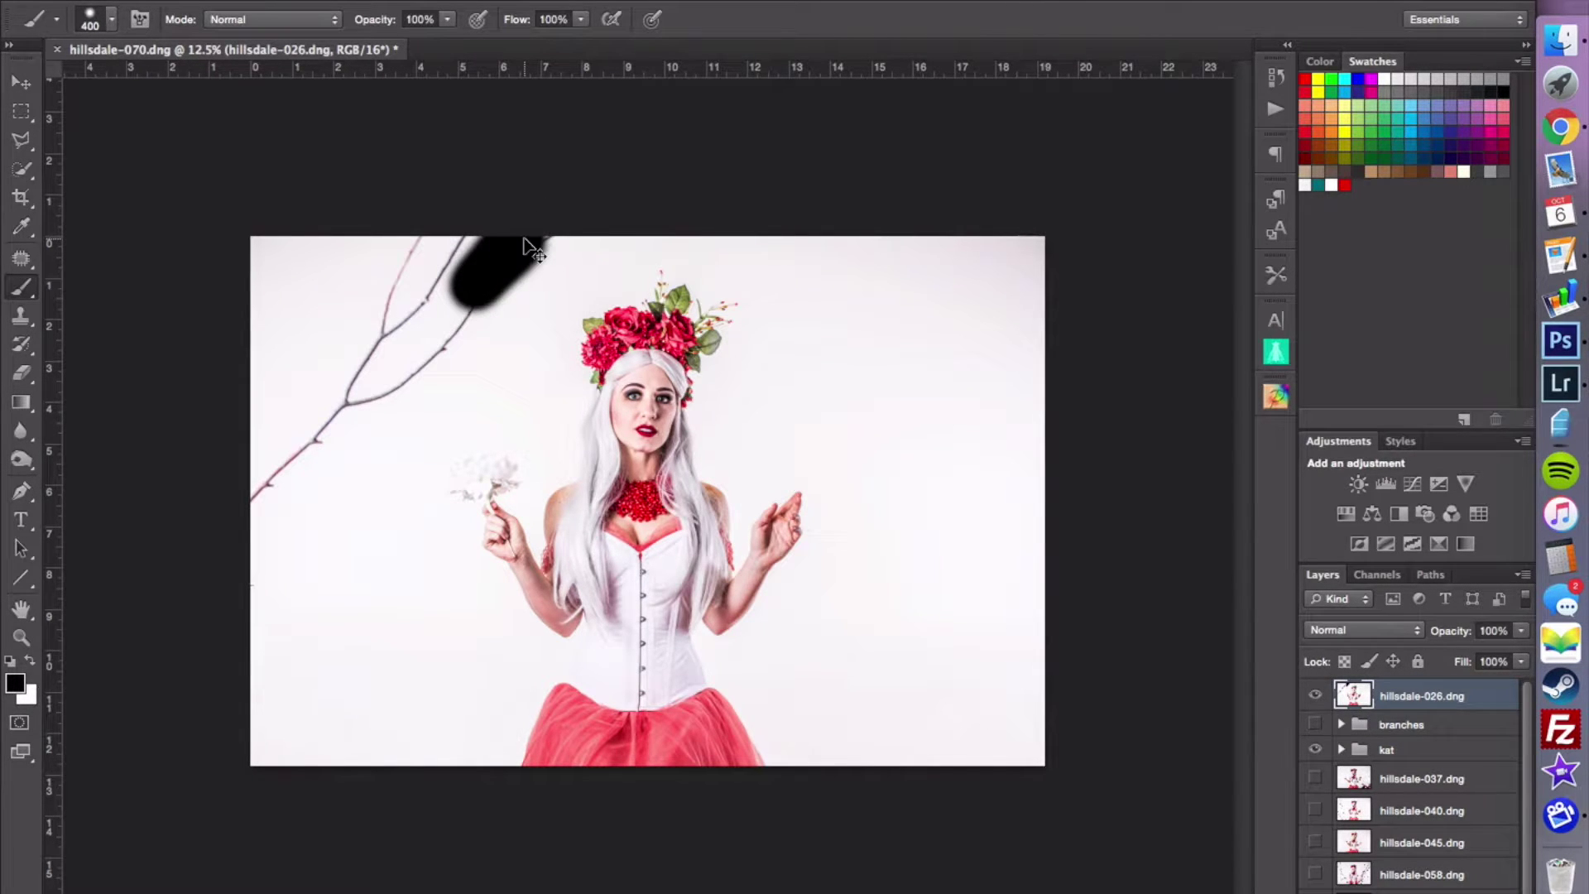
key("super+z")
key("super+m")
left_click_drag(524, 239, 257, 509)
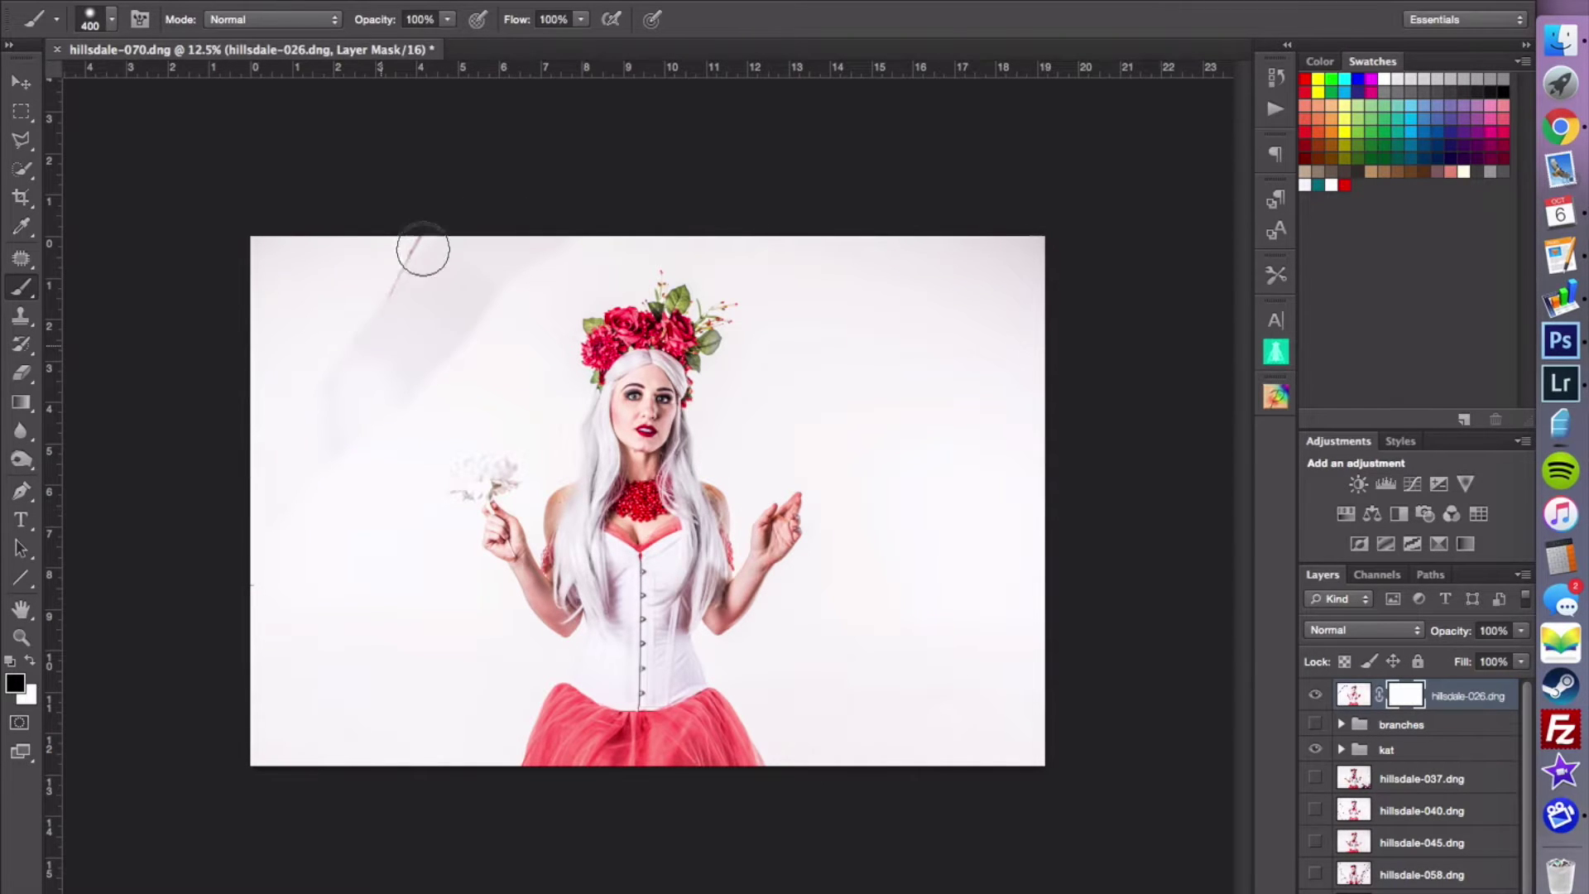
key("super+i")
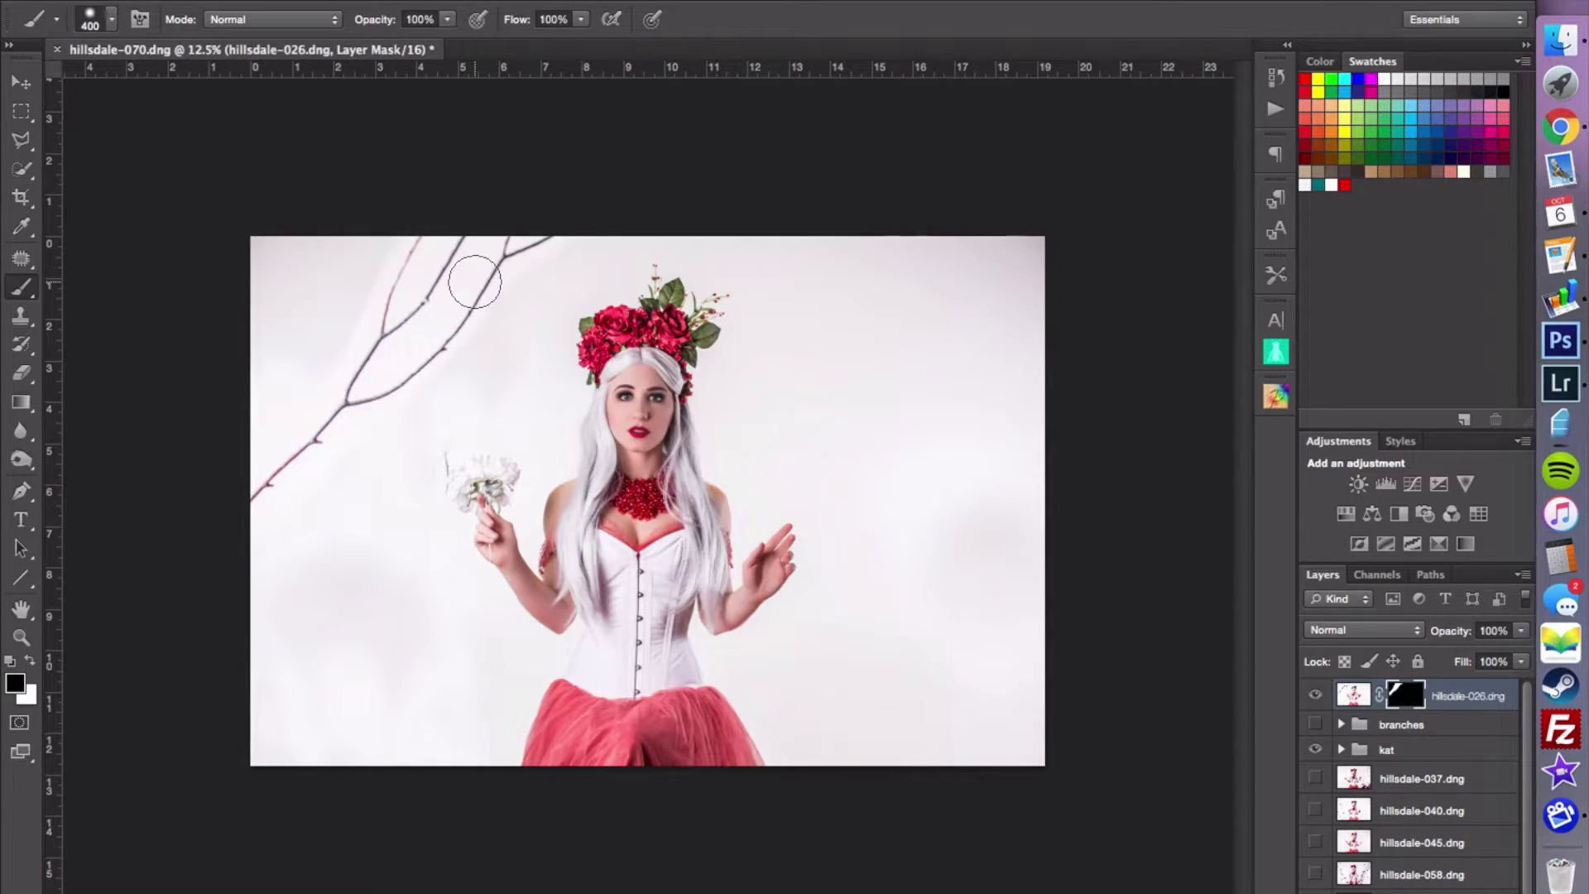
- Set the hillsdale-026.dng layer's blend mode to Darken
left_click(1354, 697)
left_click(1358, 630)
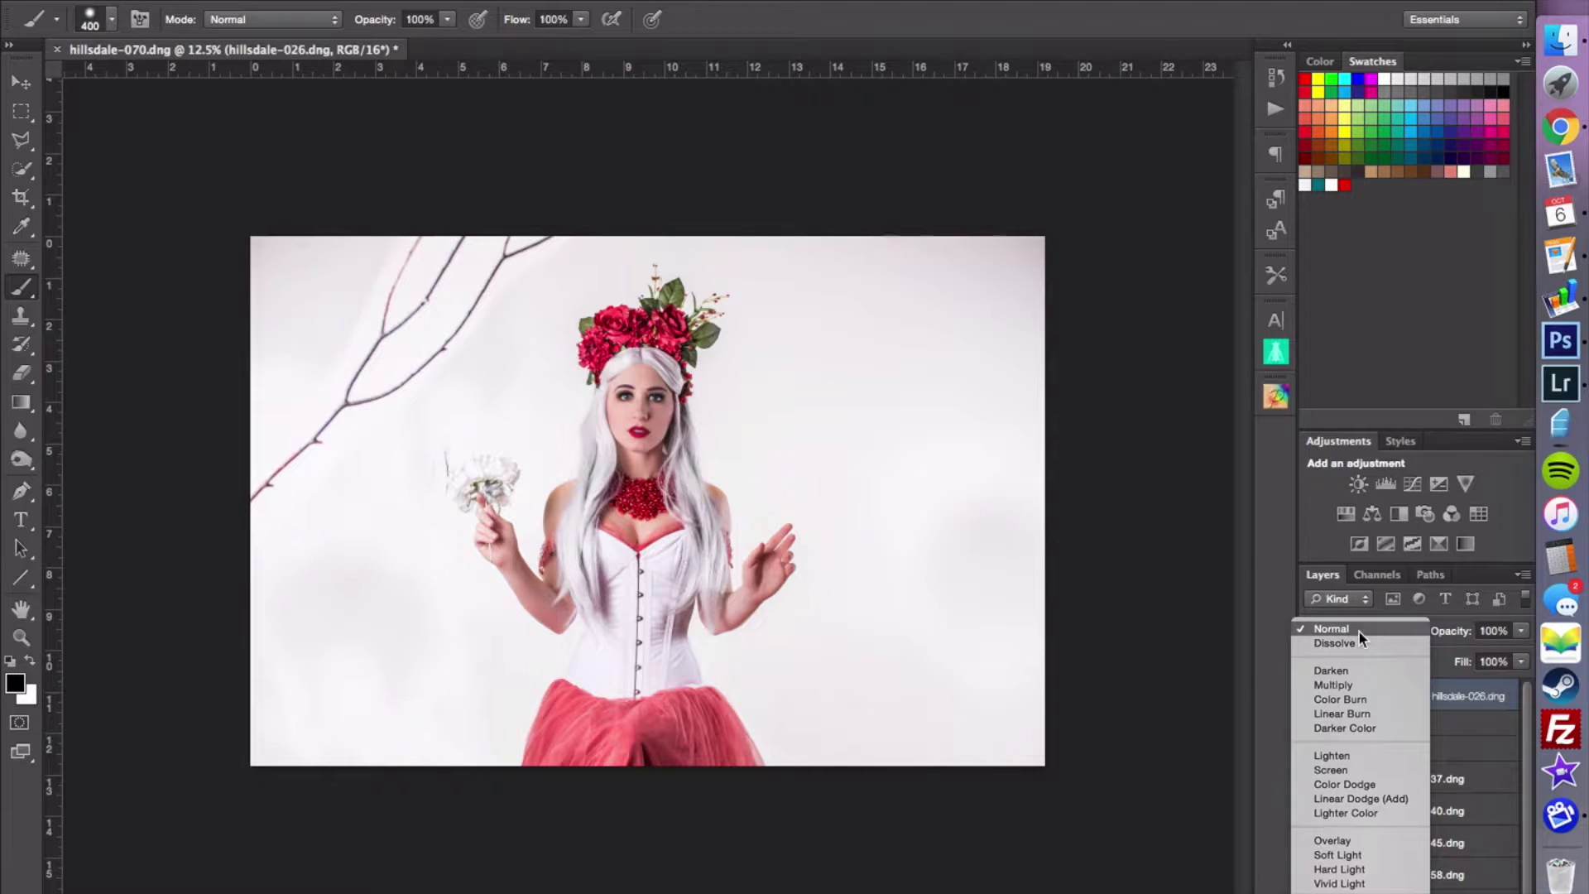
left_click(1363, 666)
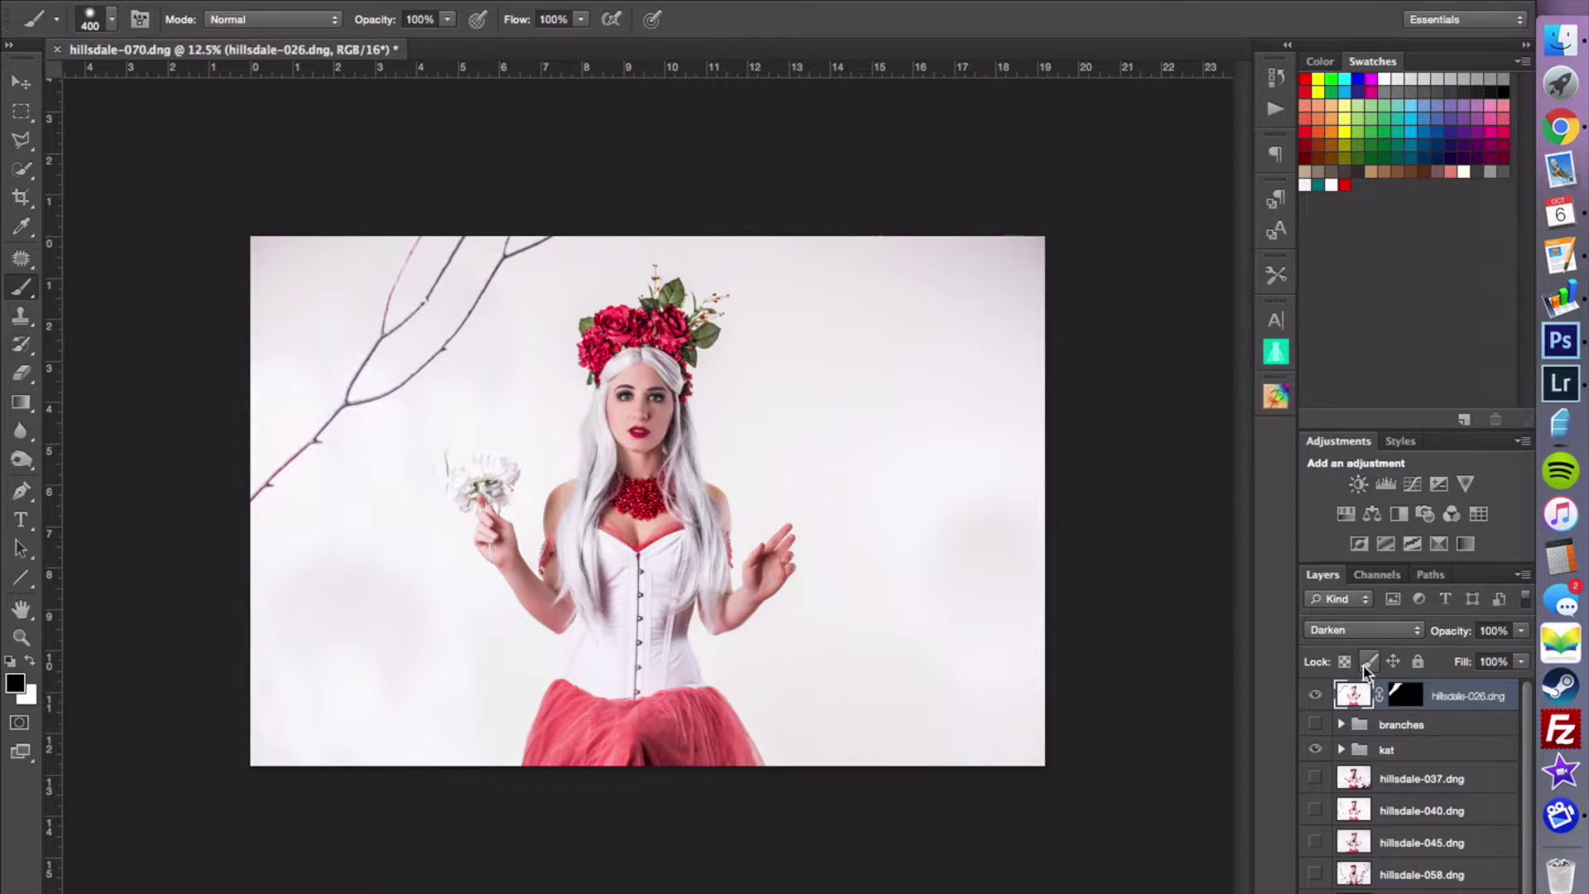
- Move the hillsdale-026.dng layer into the branches group, and place hillsdale-037.dng above the group and make it visible
key("Delete")
left_click_drag(1361, 730, 1357, 689)
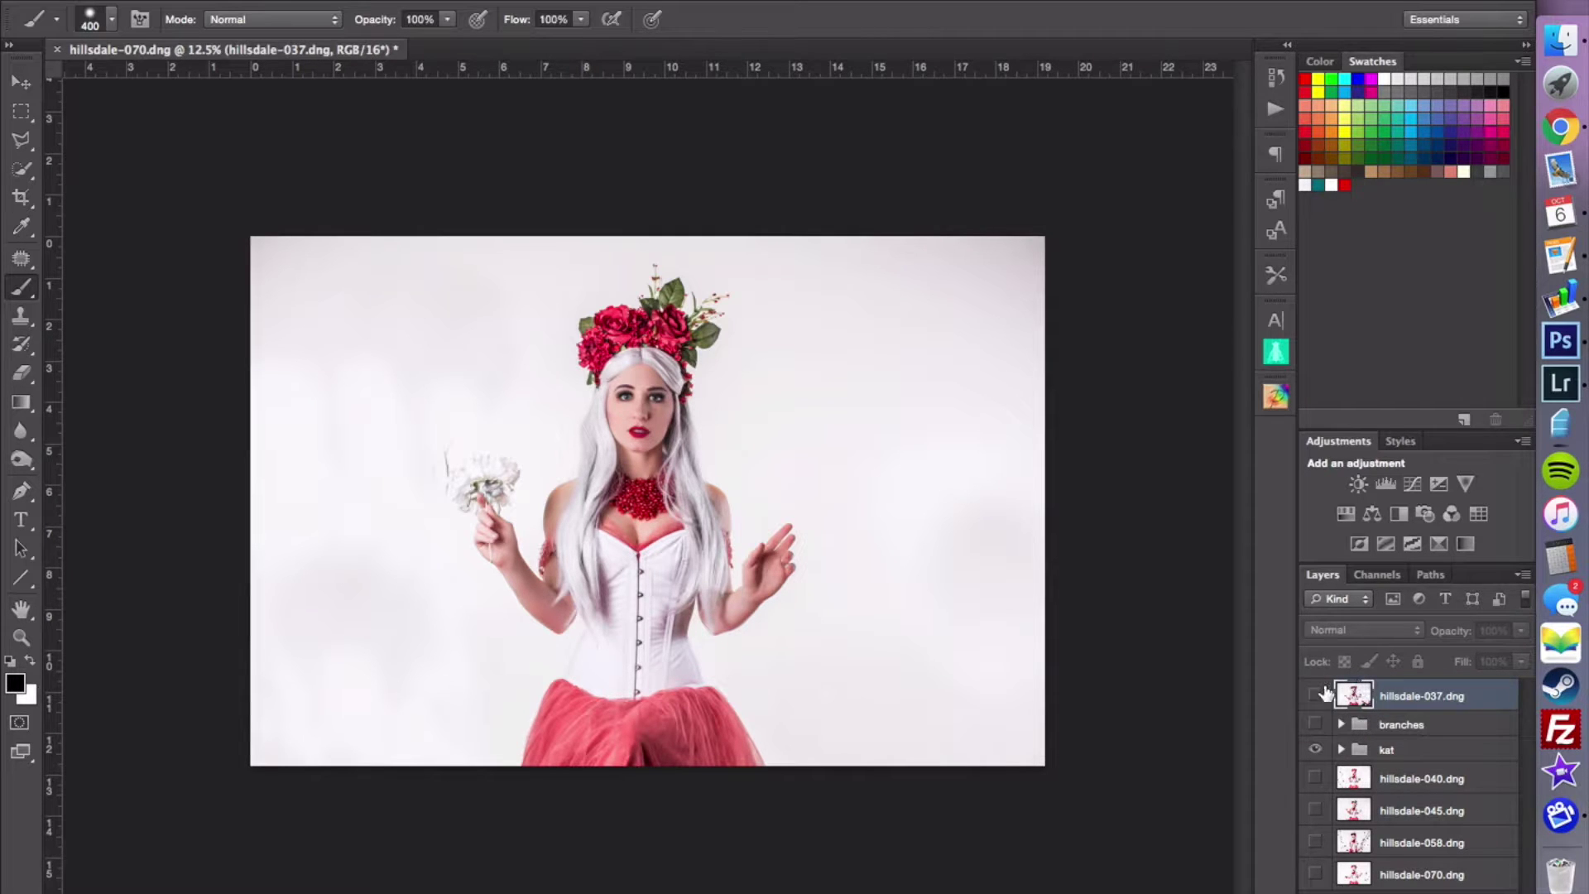
left_click(1317, 695)
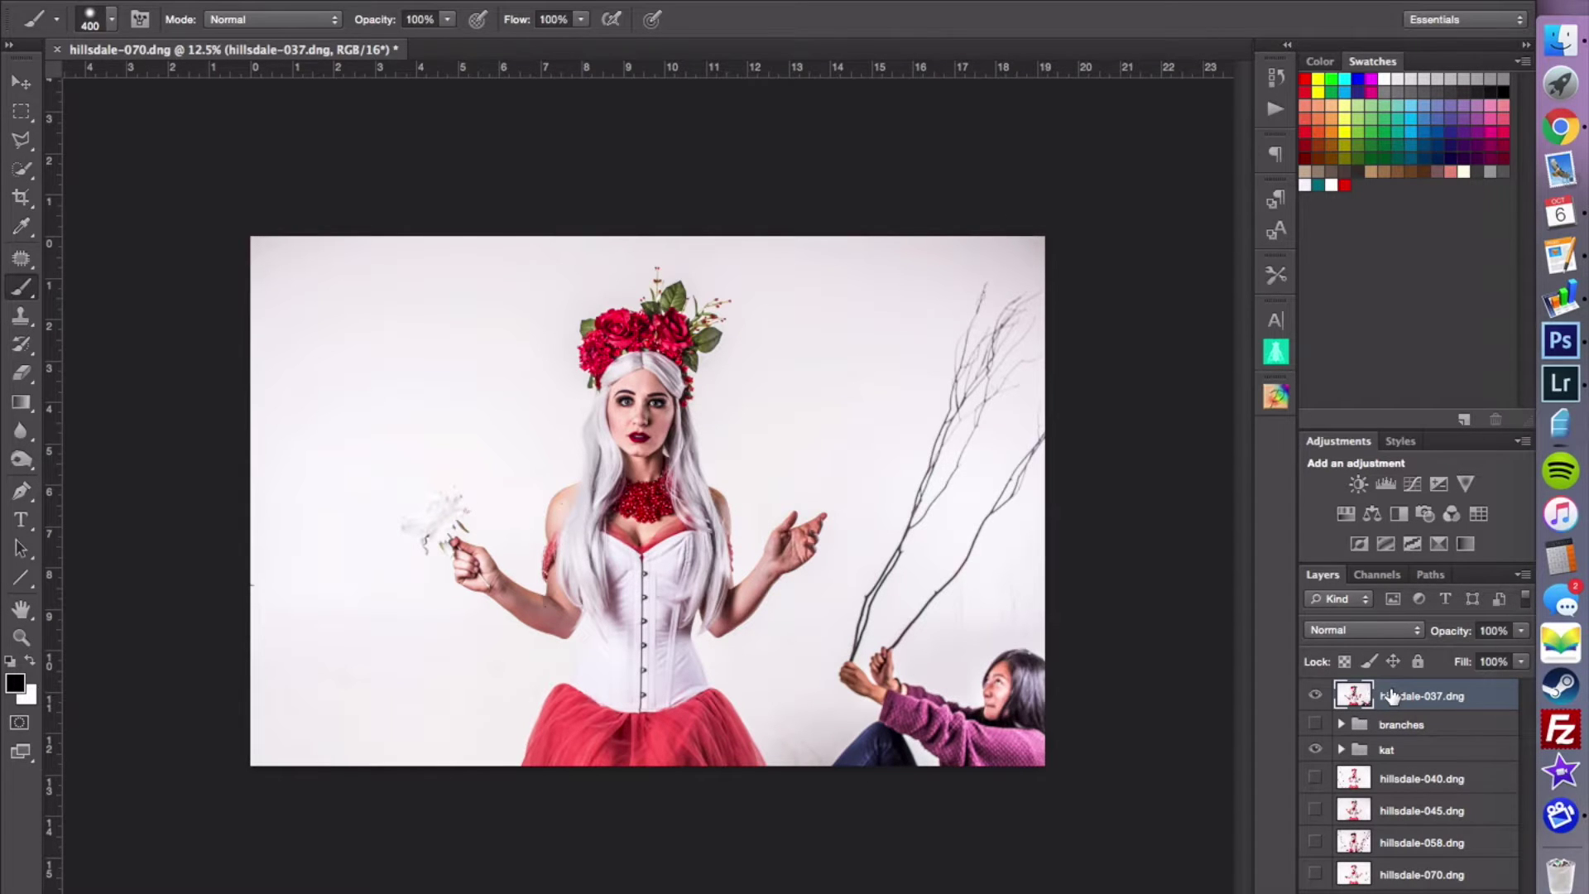
- Mask the hillsdale-037.dng layer, paint over the branches right of the model with a size 400 brush, and invert the mask
key("super+shift+m")
mouse_move(946, 592)
left_mouse_down()
mouse_move(910, 631)
mouse_move(1012, 472)
mouse_move(964, 519)
mouse_move(1064, 423)
mouse_move(870, 635)
mouse_move(849, 637)
mouse_move(962, 389)
mouse_move(1026, 323)
left_mouse_up()
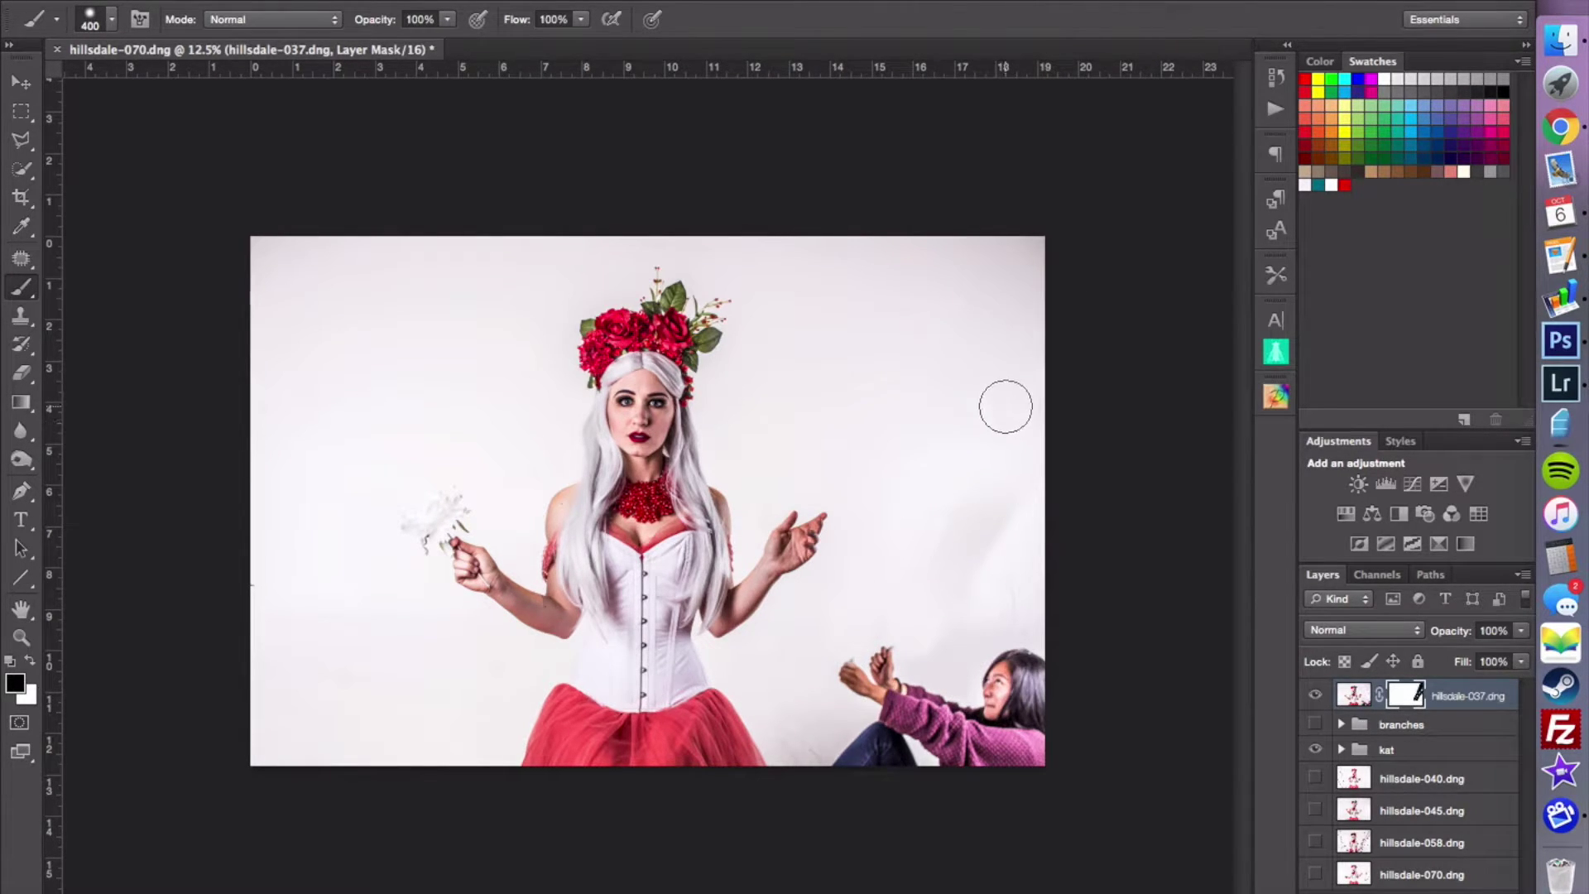
key("super+i")
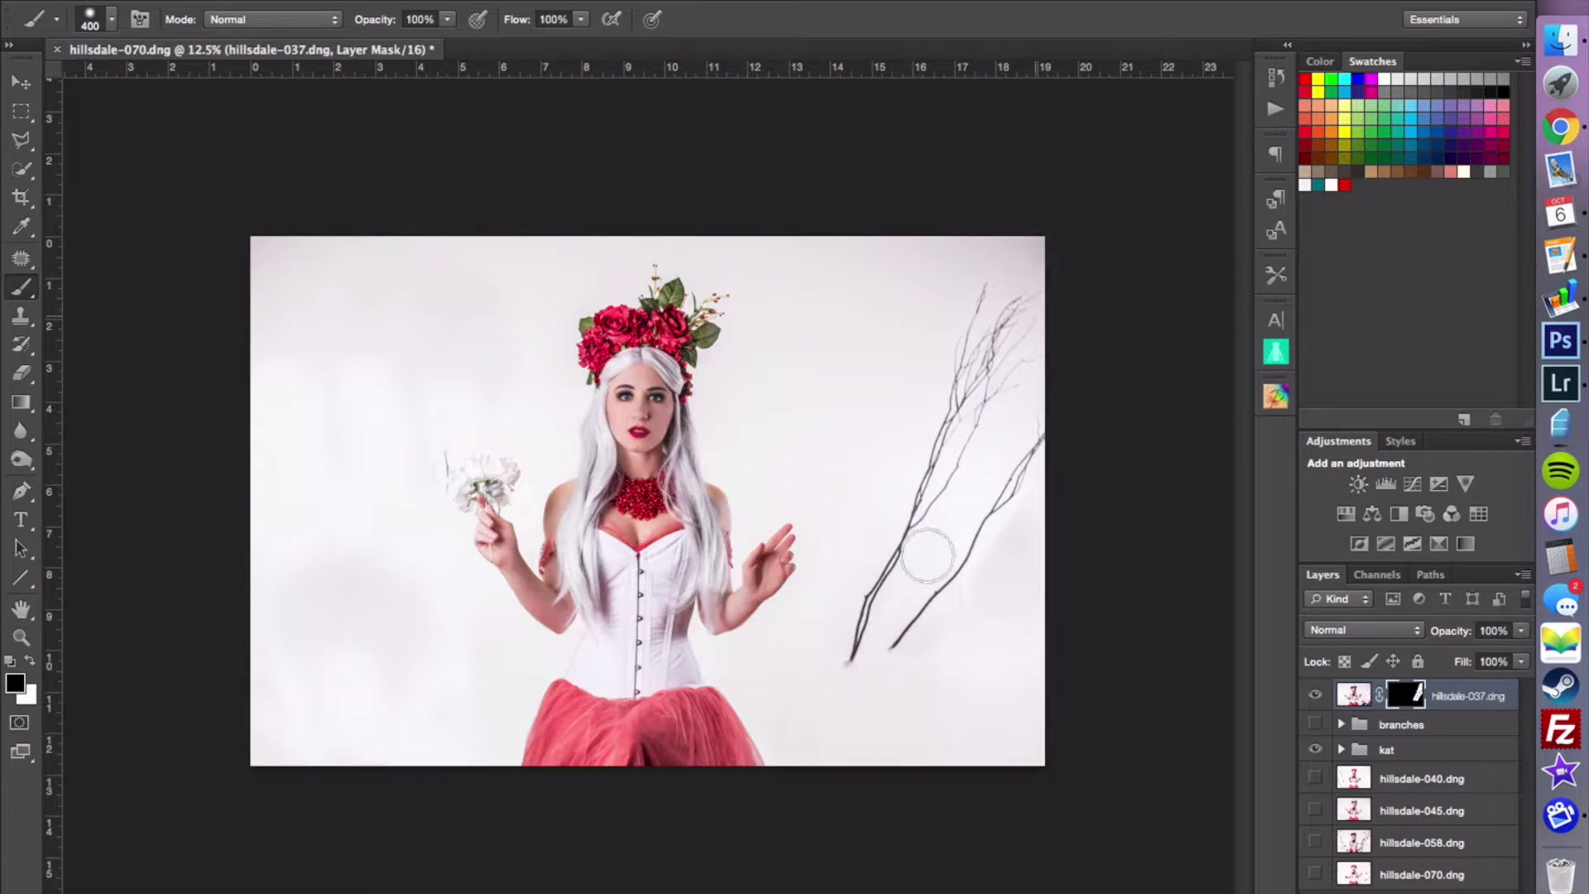
- Touch up the hillsdale-037.dng mask at the lower ends of the branches, keeping the assistant's hand hidden
key("x")
left_click(847, 679)
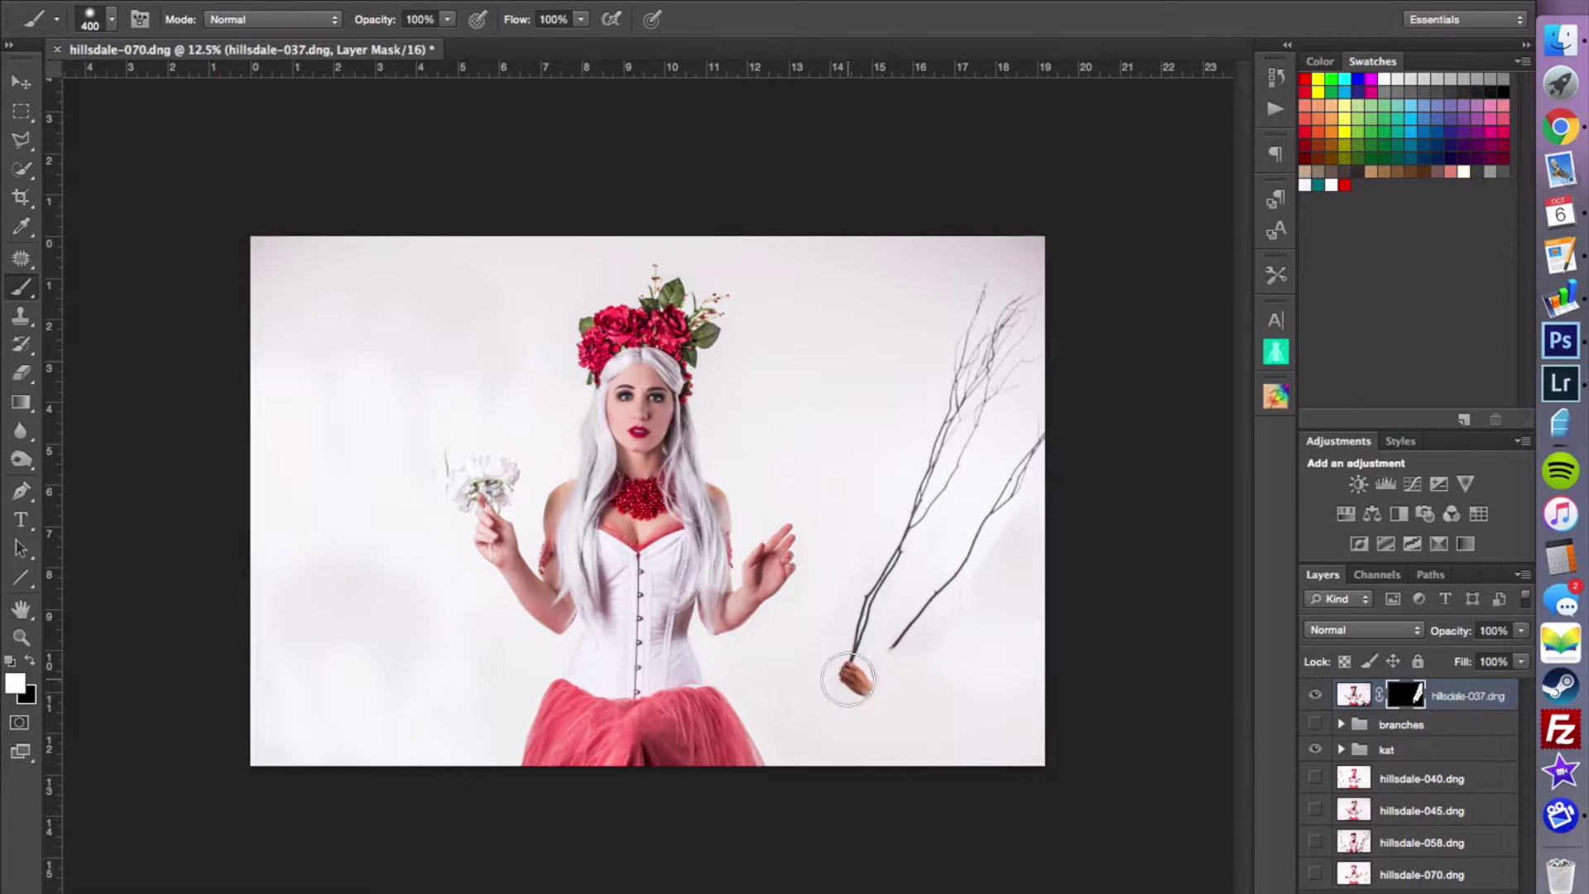
left_click(847, 679)
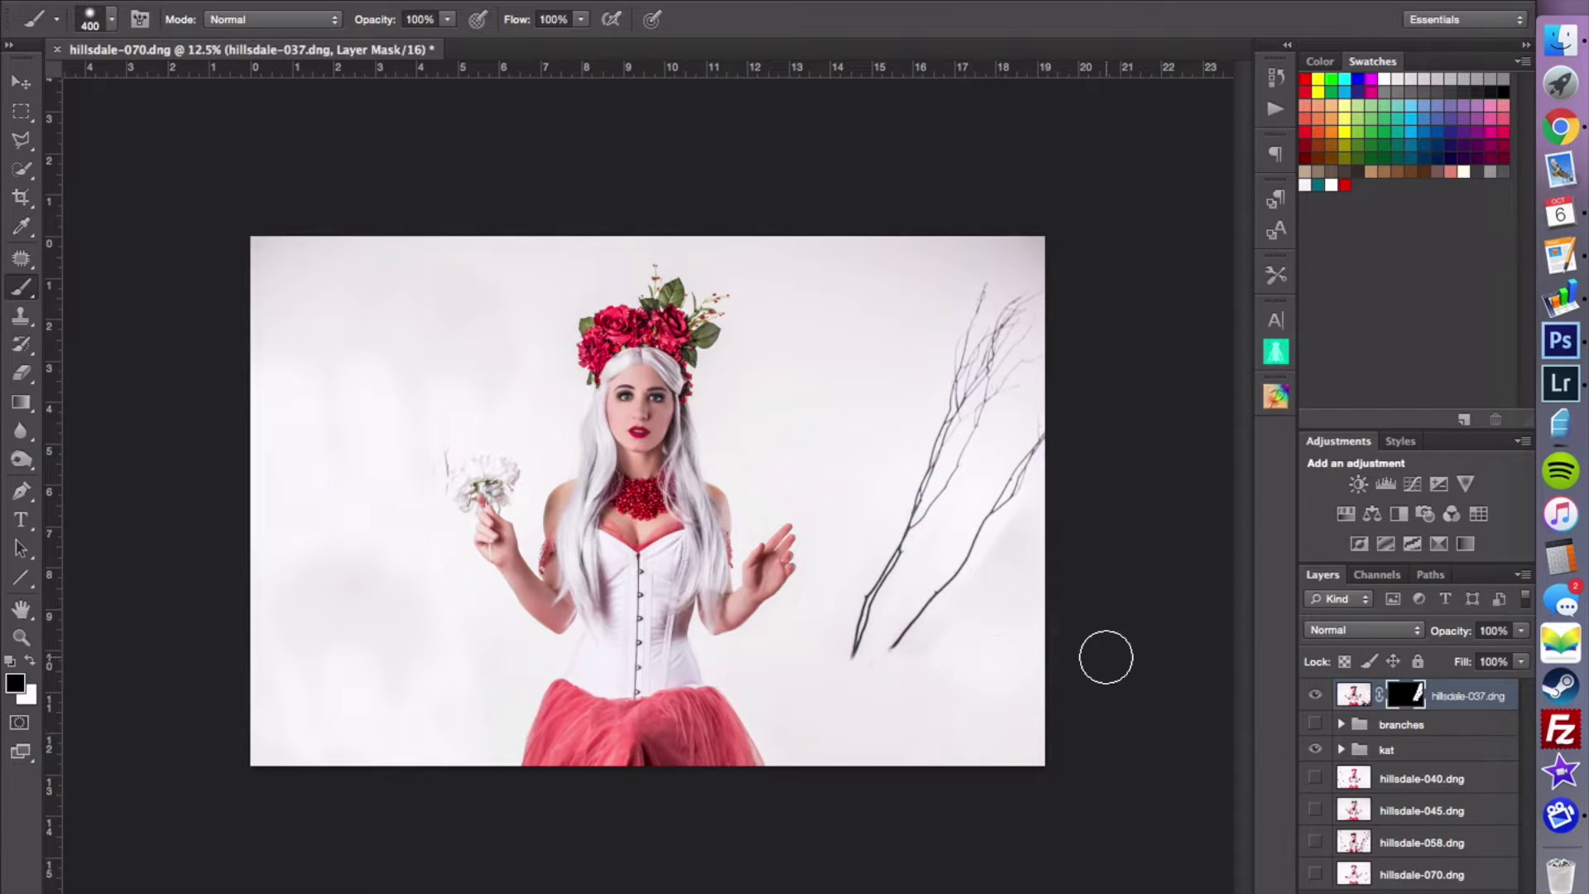
- Move the hillsdale-037.dng branches down until their lower ends meet the canvas's bottom edge, and set the layer's blend mode to Darken
key("v")
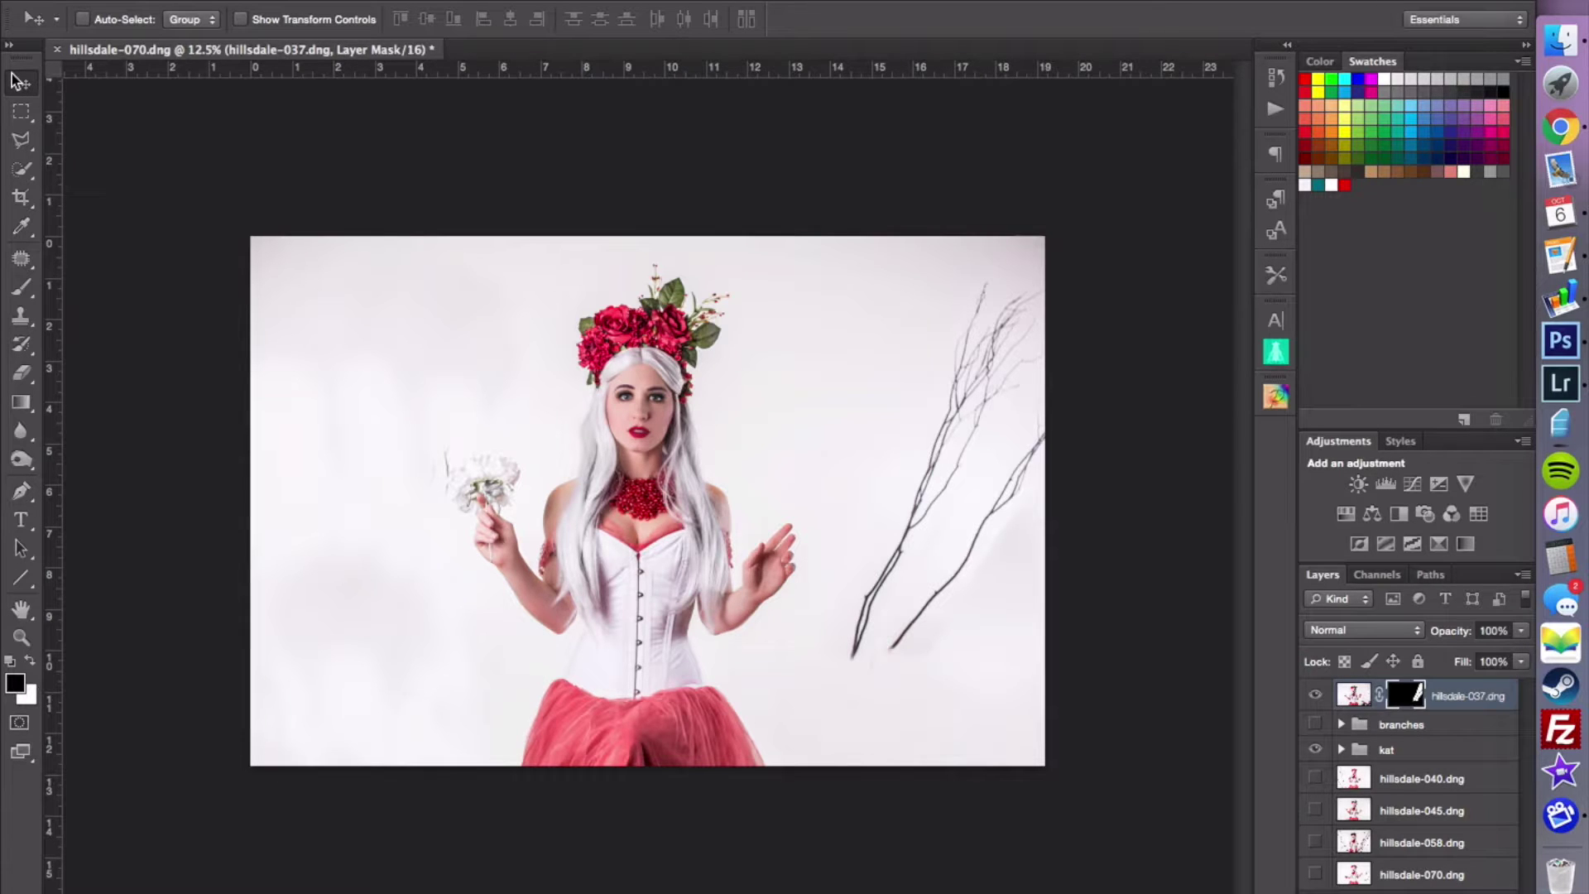
left_click(1354, 695)
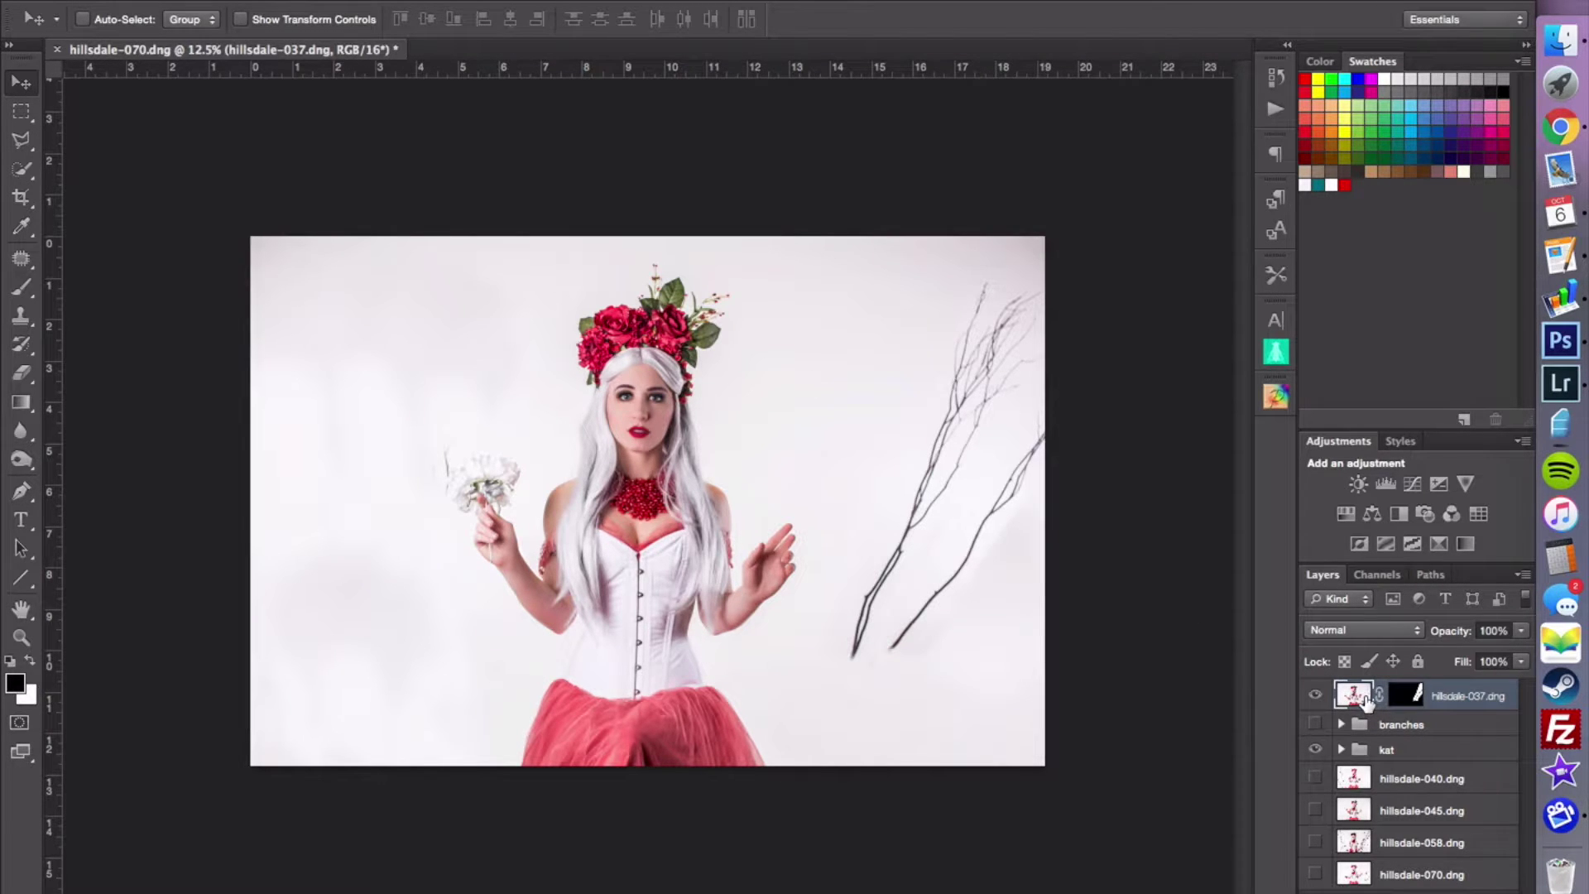
left_click_drag(946, 502, 951, 629)
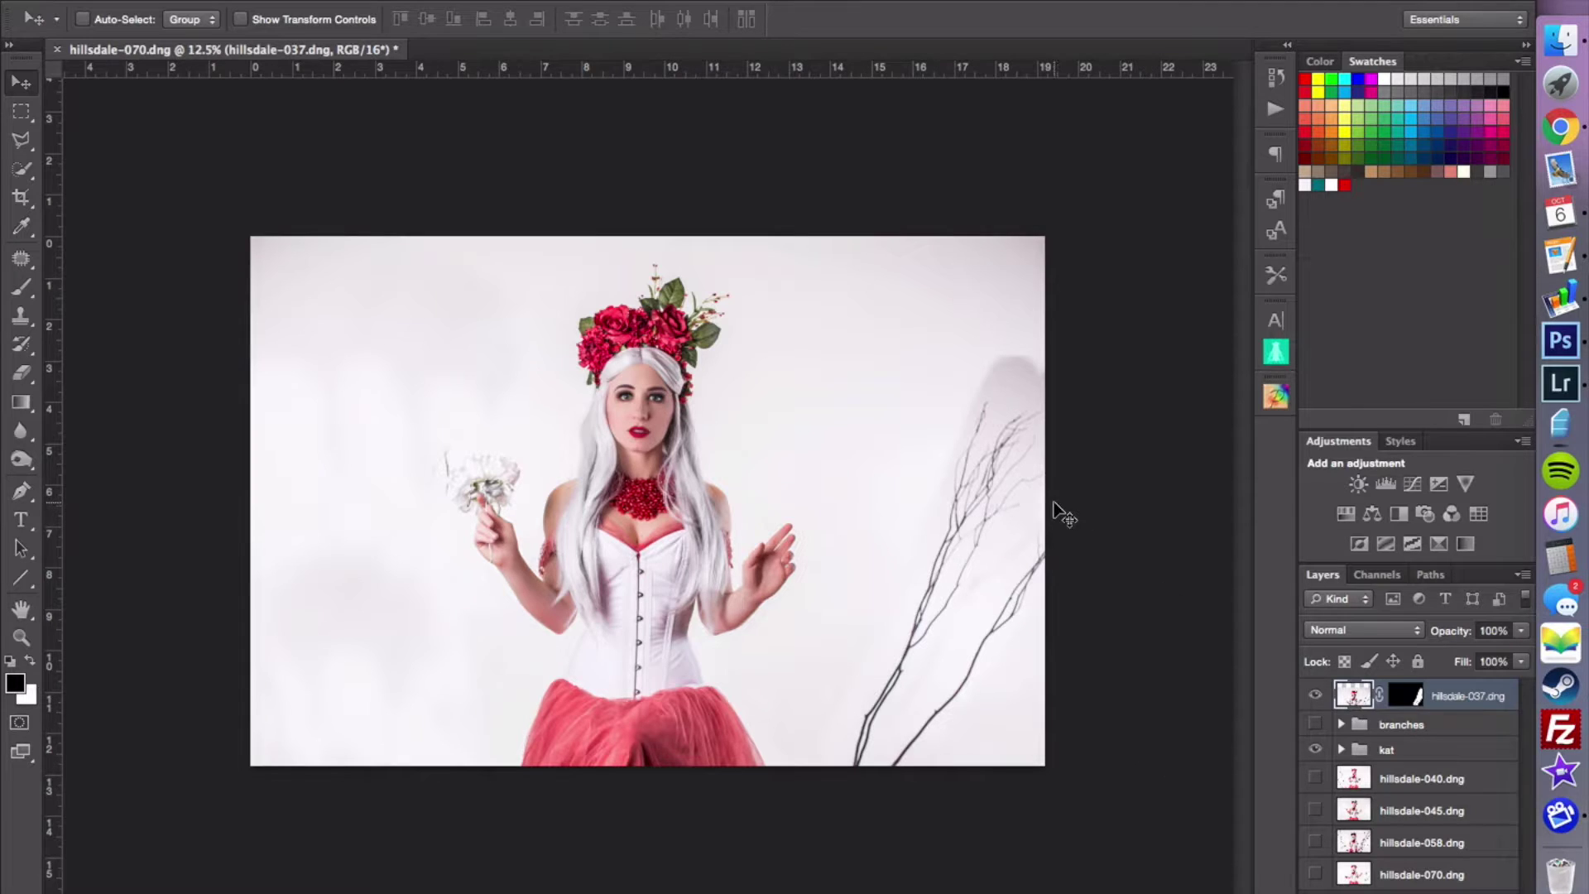
left_click(1367, 637)
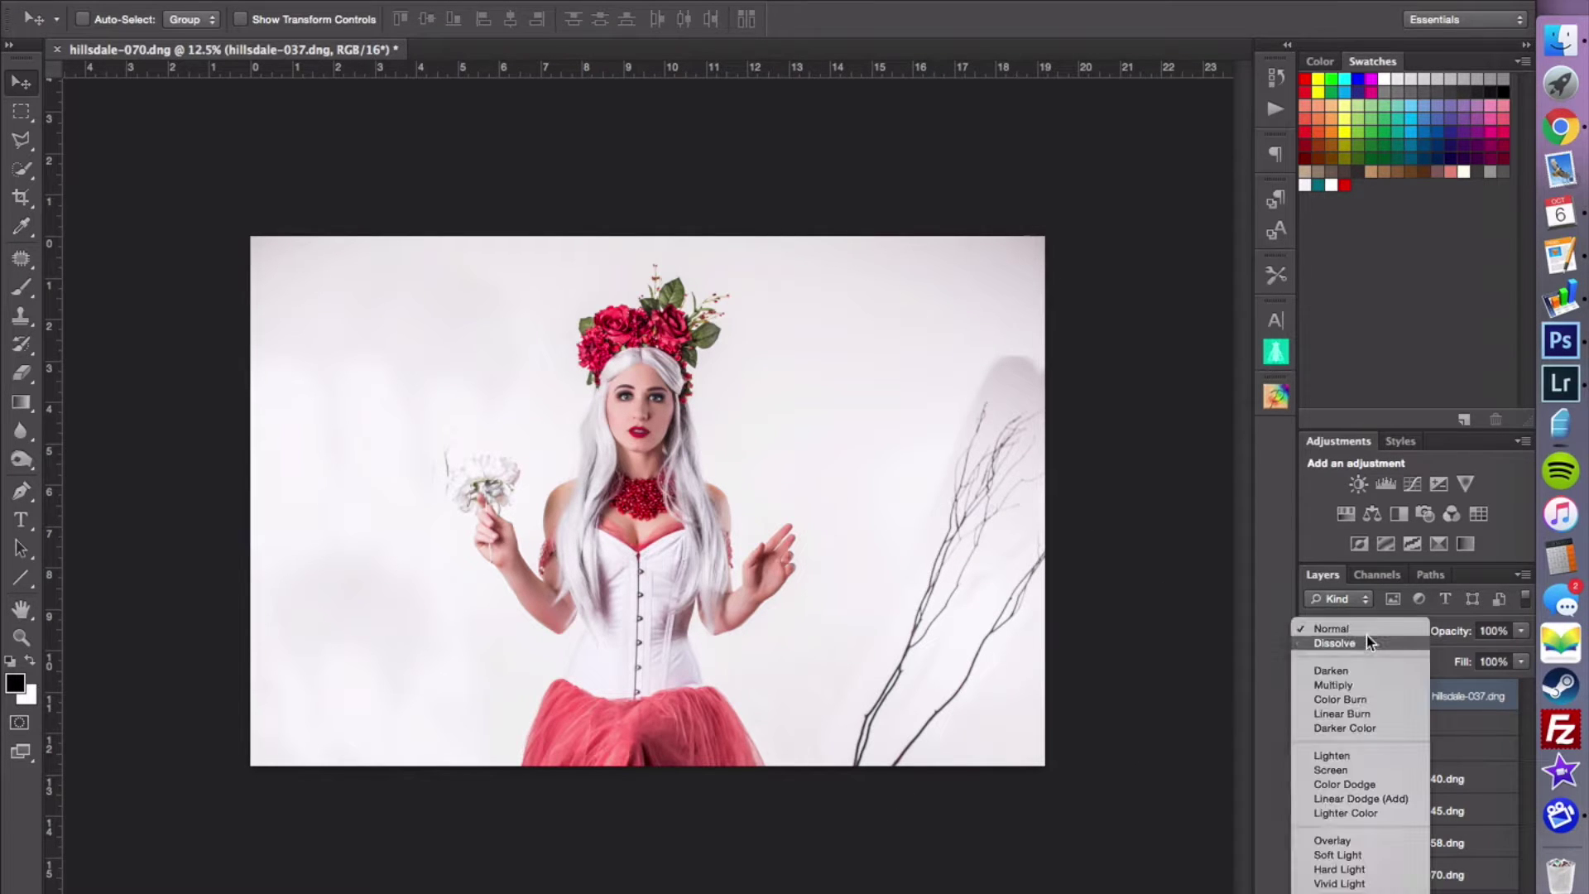
left_click(1367, 672)
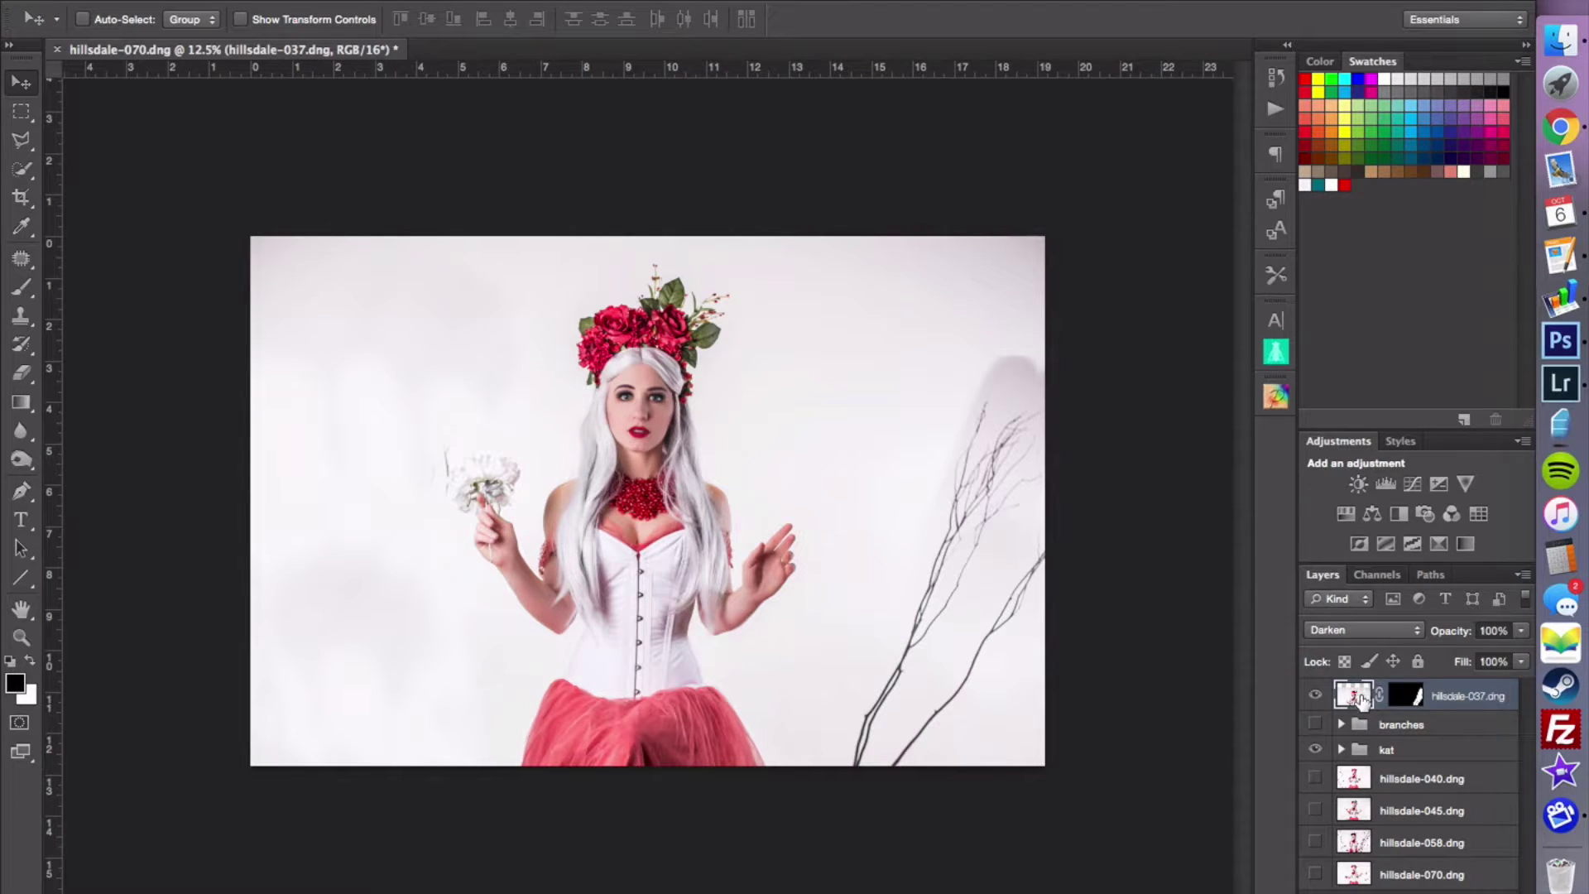
- Compare the hillsdale-037.dng layer hidden and shown, and in Normal versus Darken blend mode, leaving it visible in Darken
left_click(1314, 696)
left_click(1314, 696)
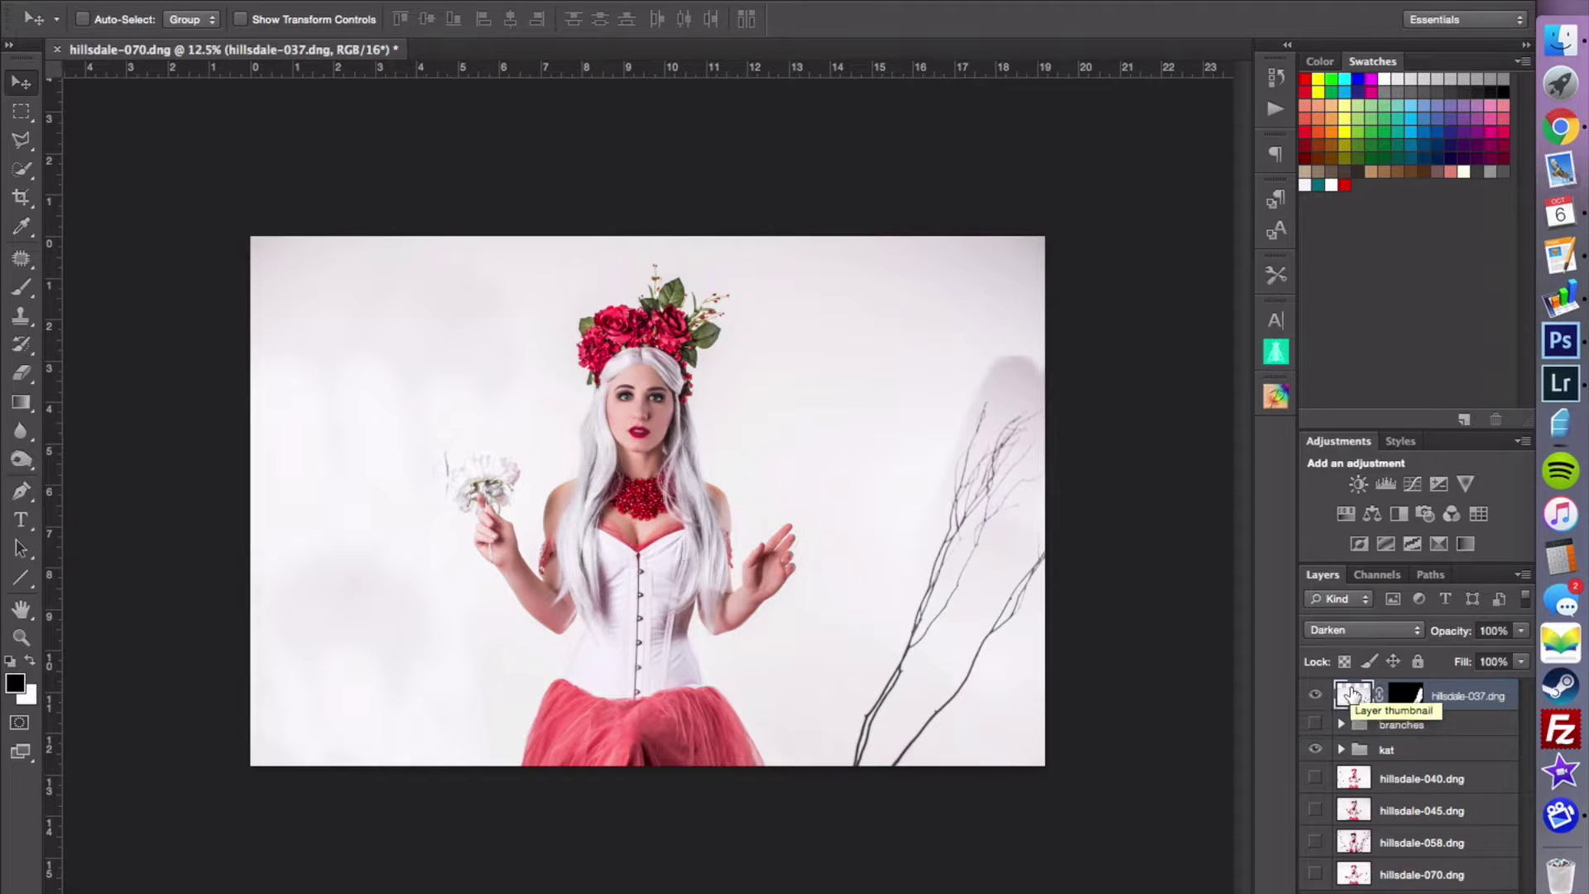
left_click(1359, 632)
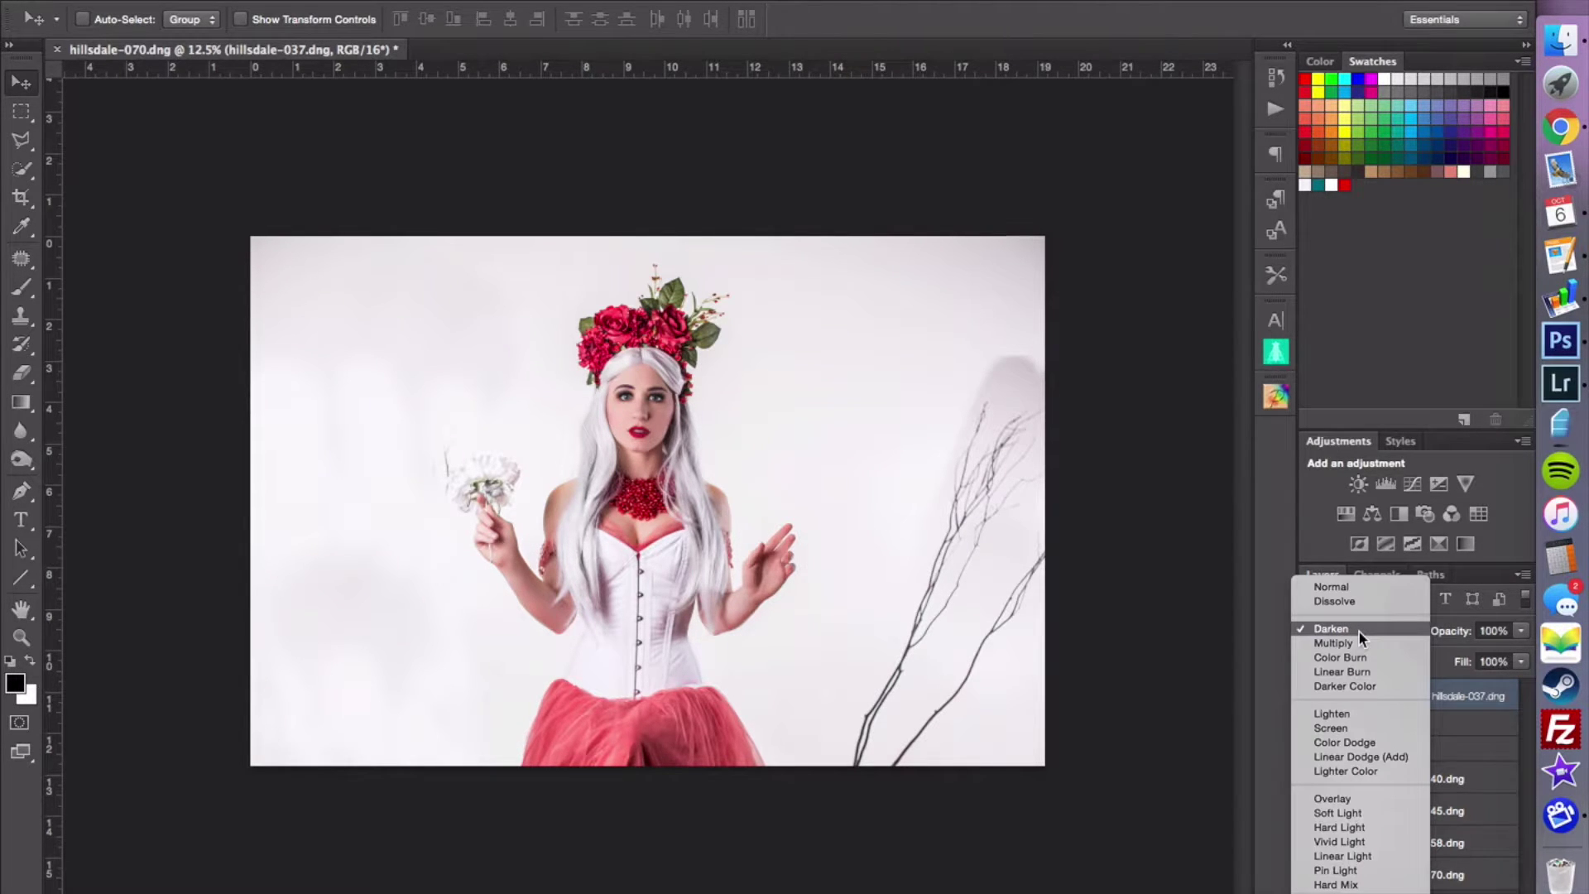
left_click(1357, 589)
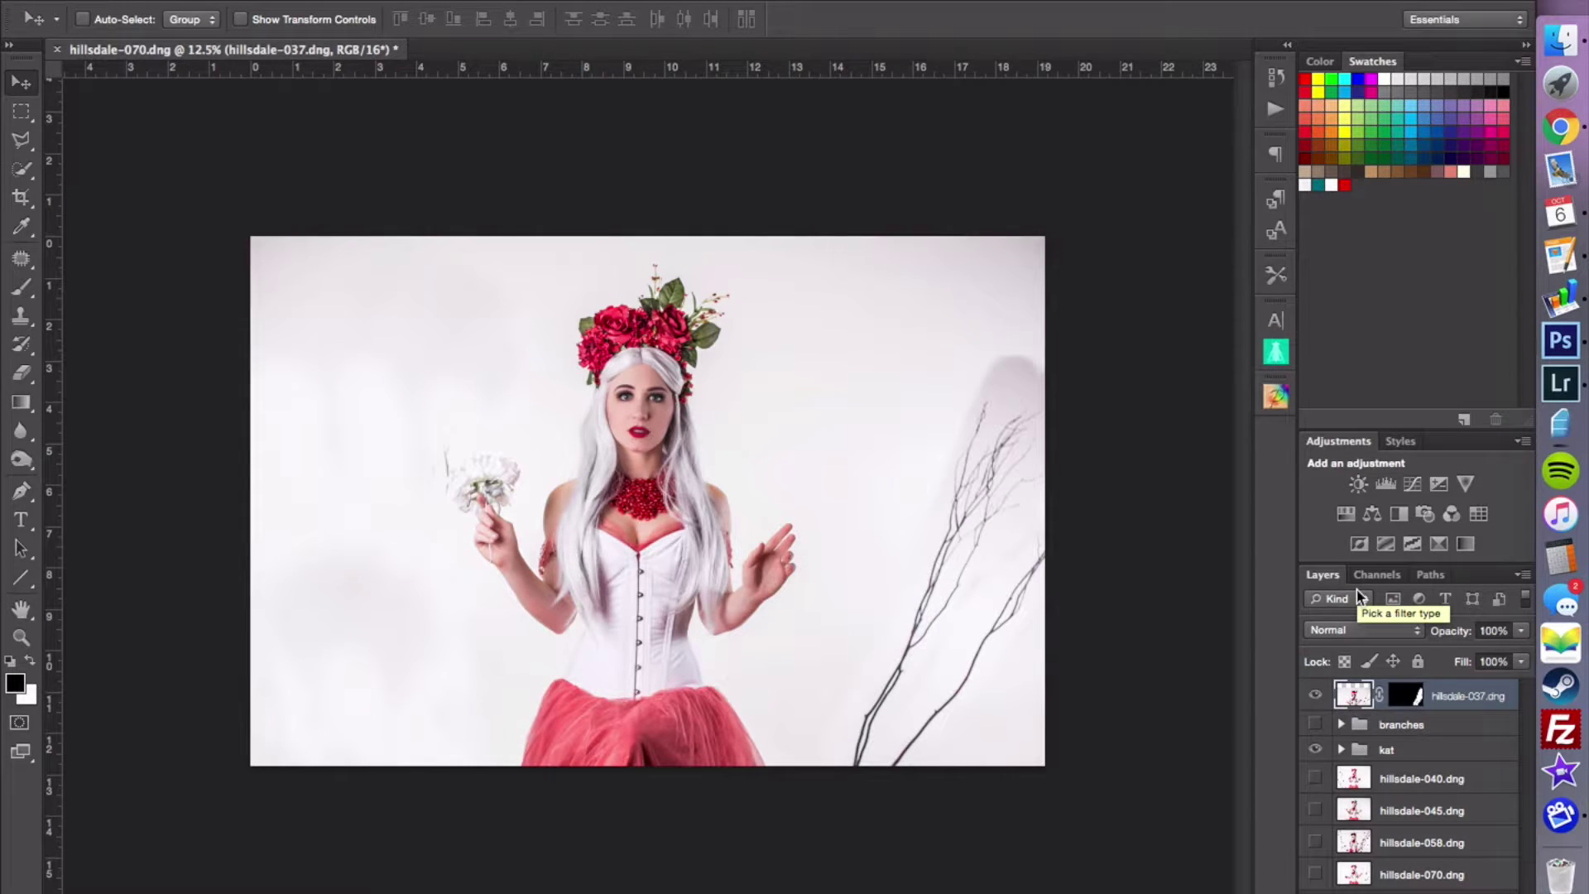
left_click(1364, 630)
left_click(1359, 671)
- Paint out the grey halo above the branch tips on the hillsdale-037.dng mask, enlarging the brush to 900
left_click(1405, 693)
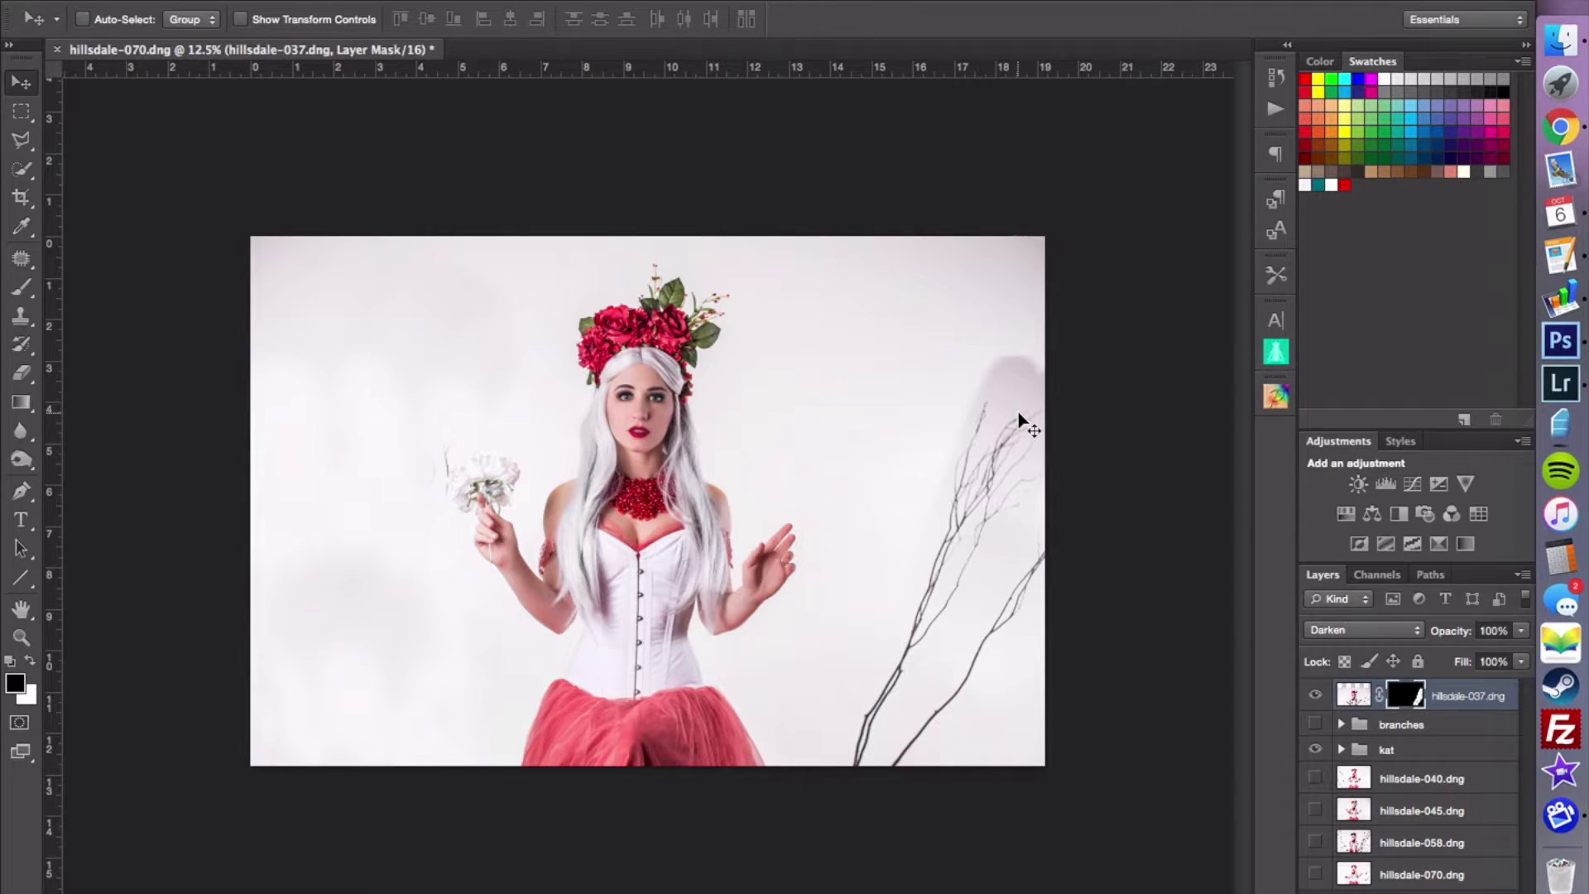
key("b")
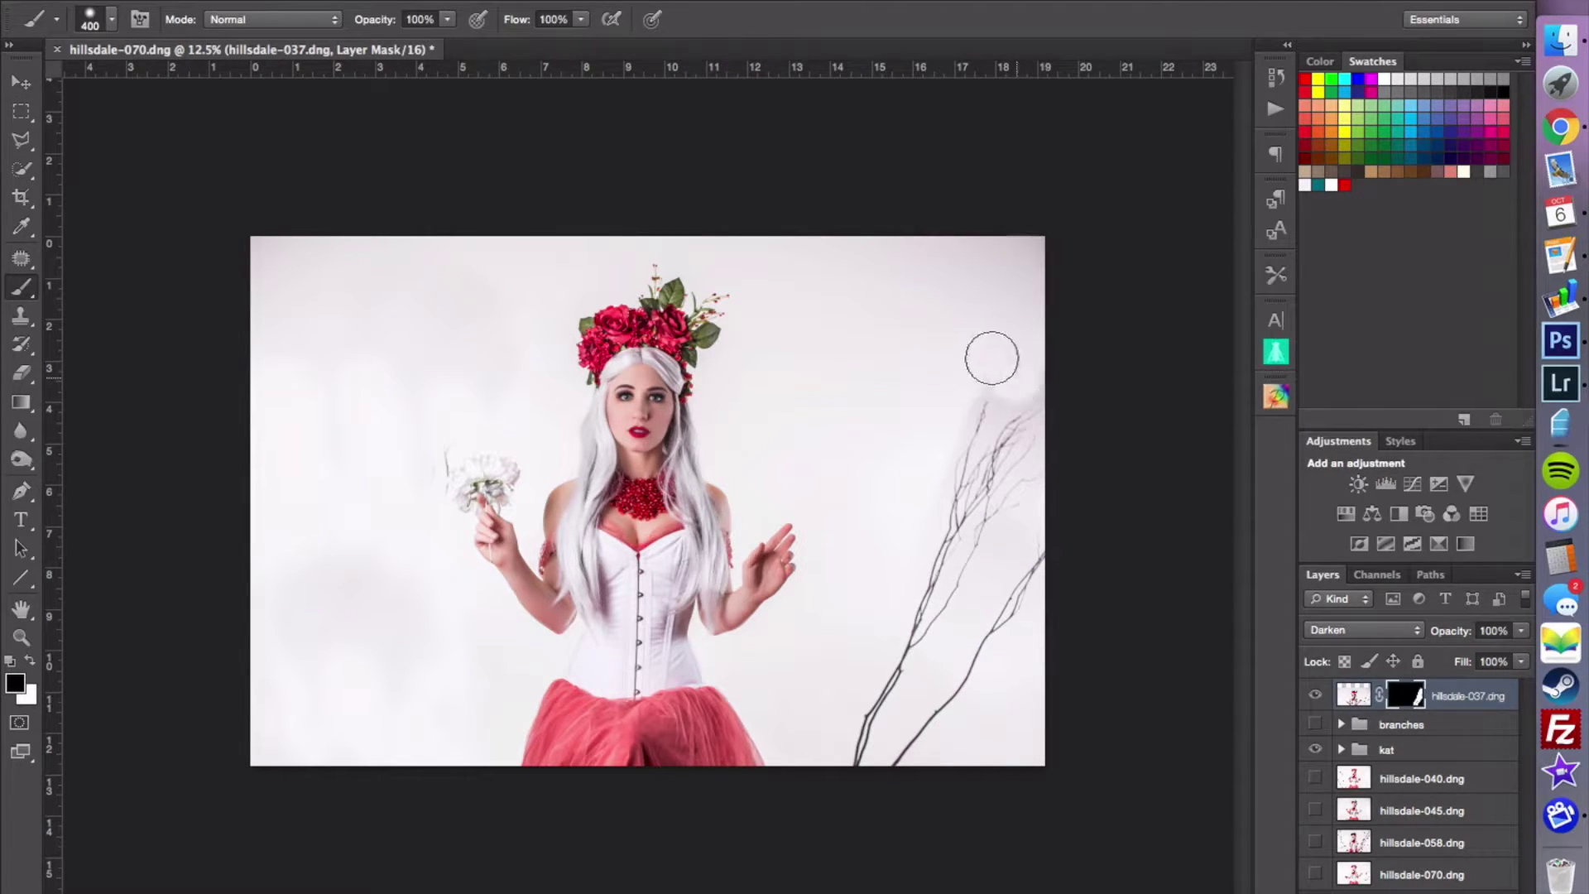
key("bracketright")
key("bracketright")
key("bracketright")
key("bracketright")
key("bracketright")
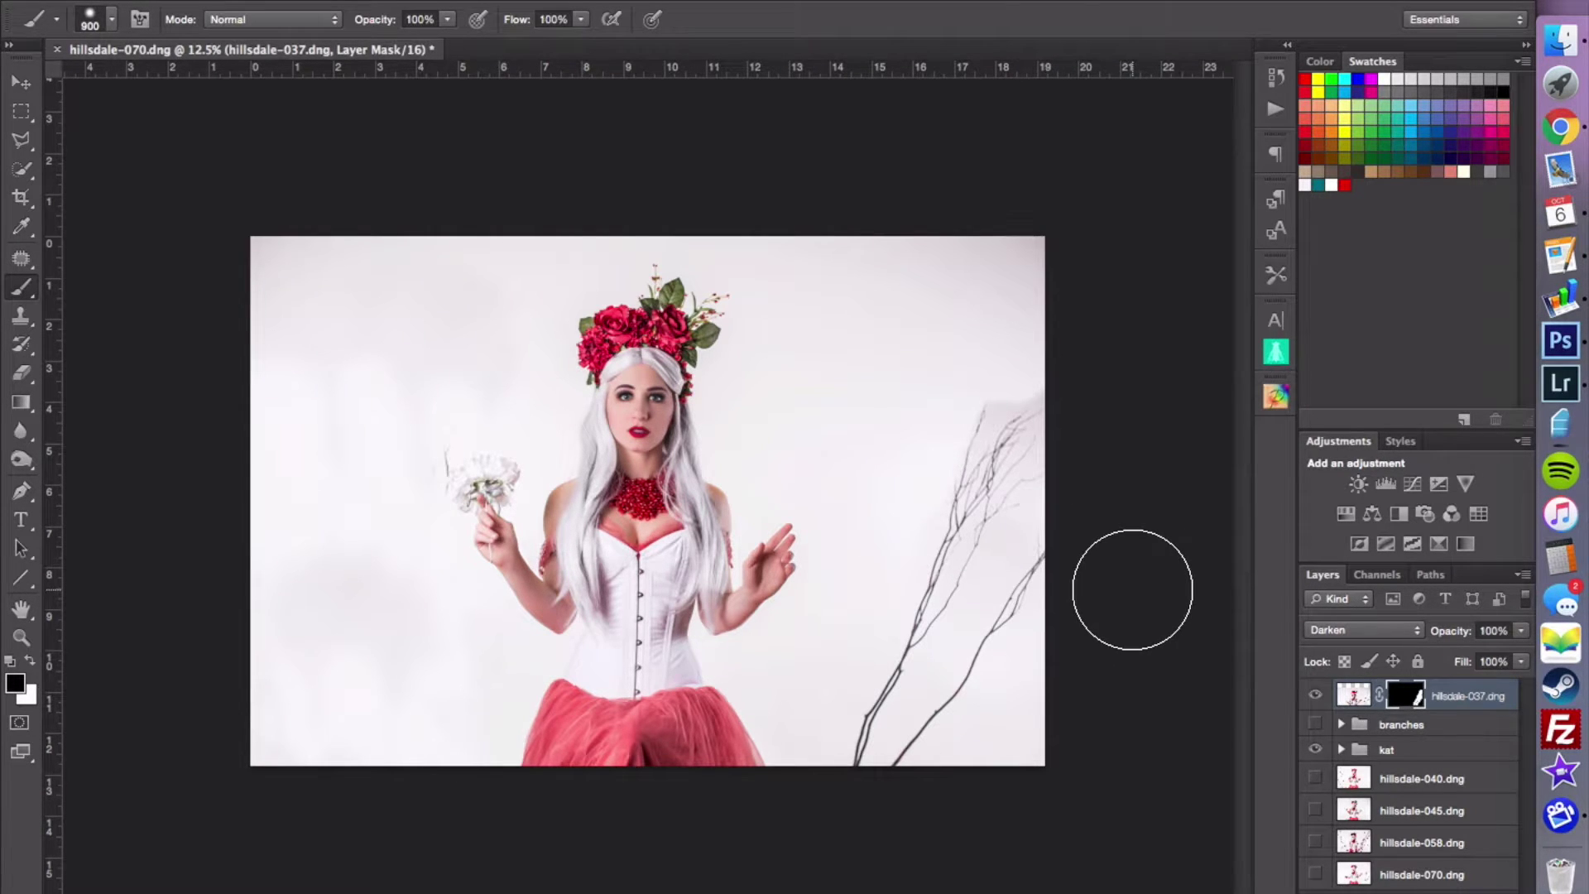
- Select the backdrop around the branches on the hillsdale-037.dng image with the Magic Wand at tolerance 10, delete it and deselect
left_click(1356, 698)
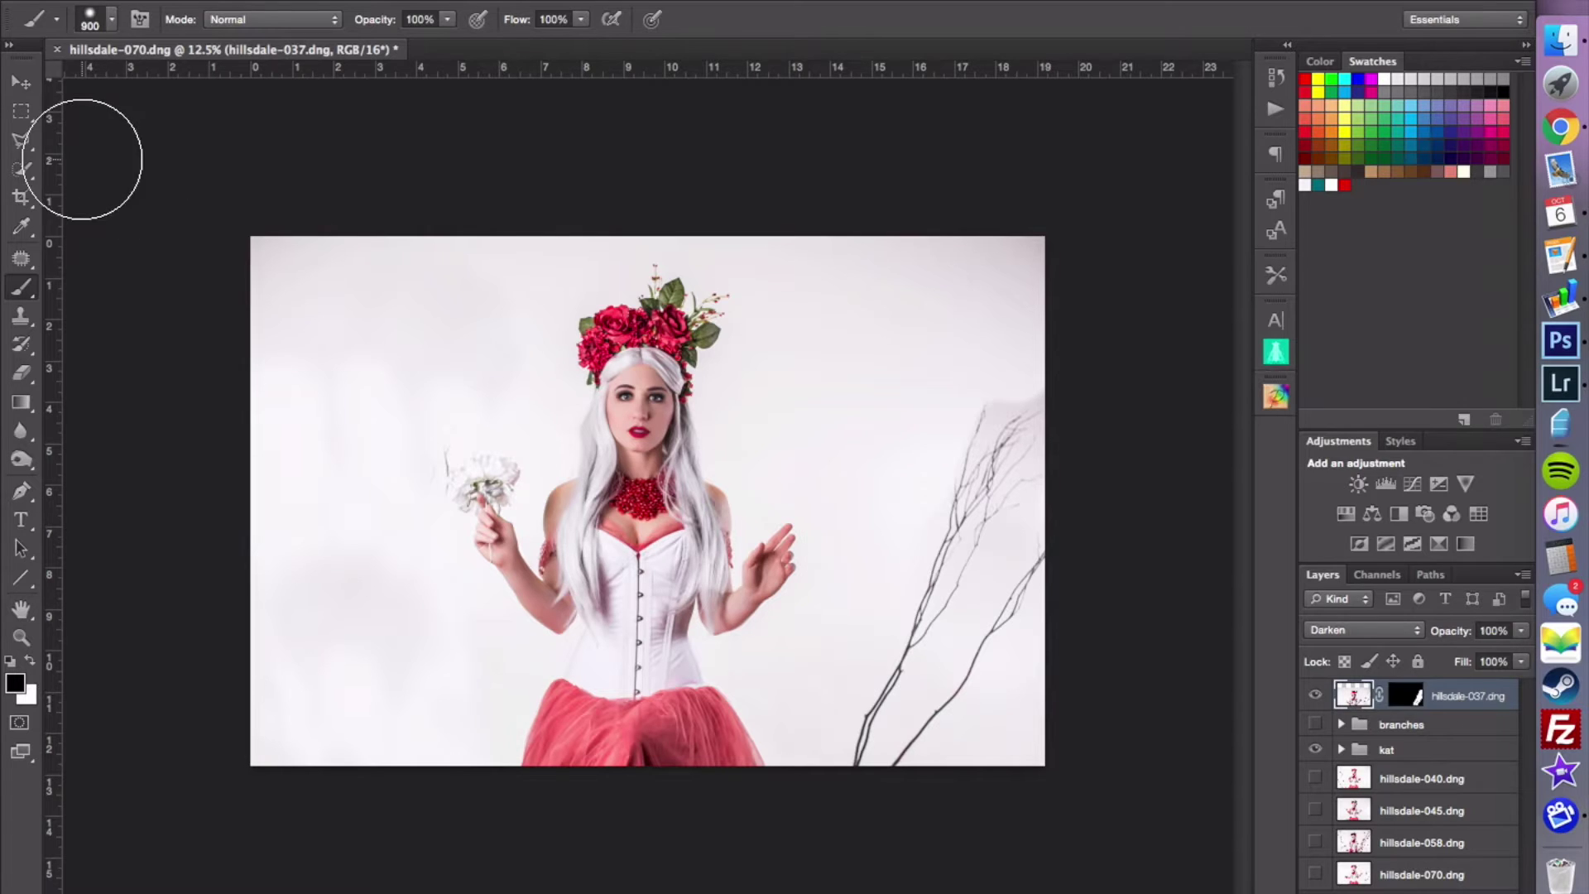
left_click(29, 173)
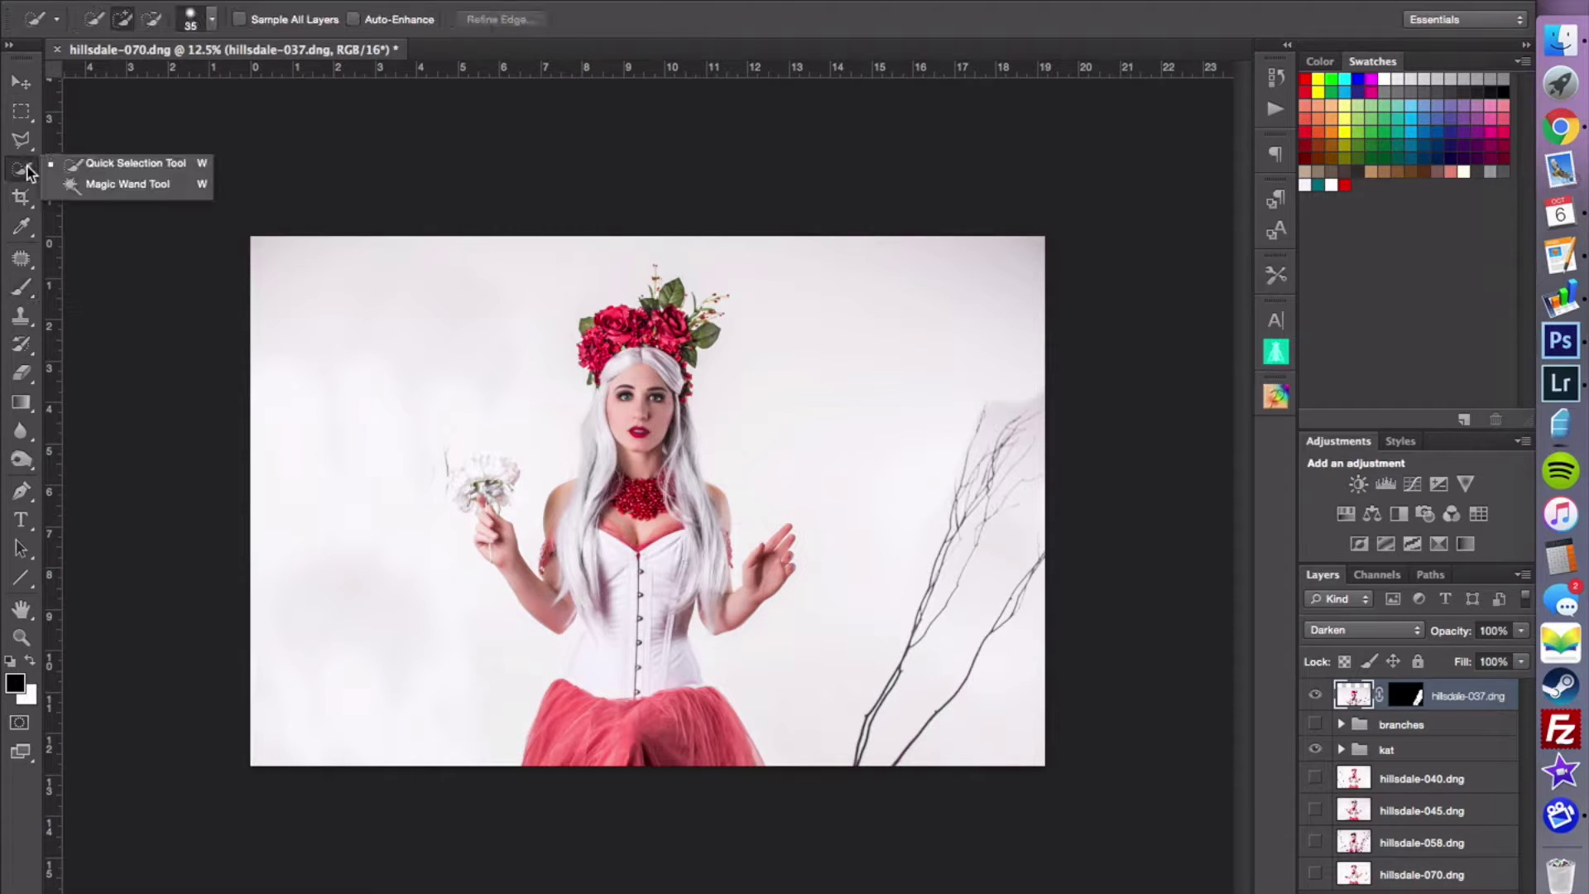
left_click(151, 186)
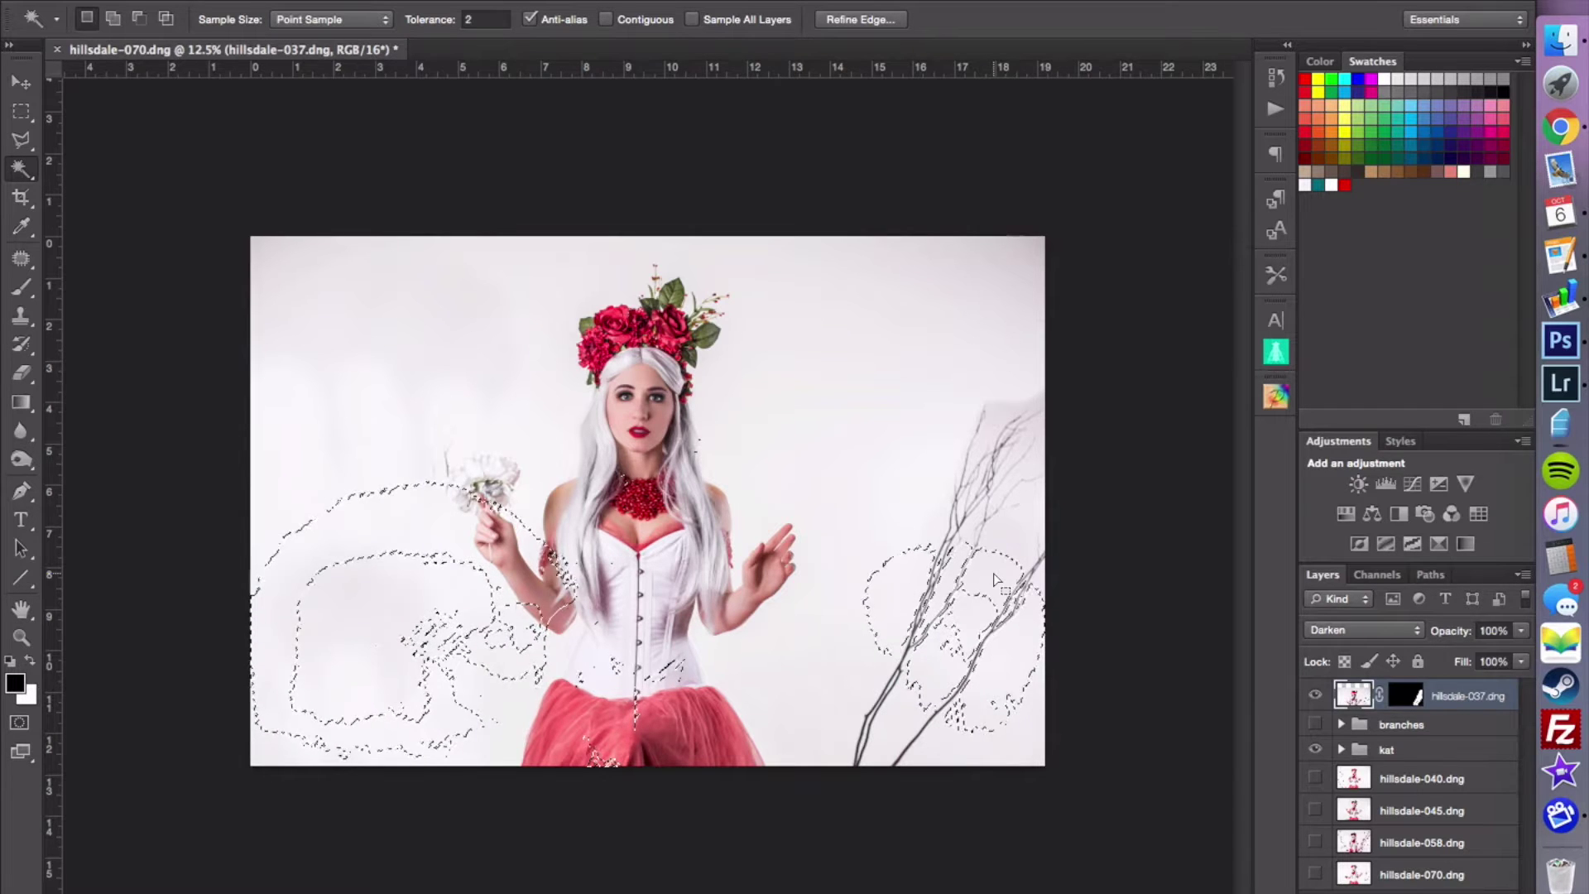
key("super+d")
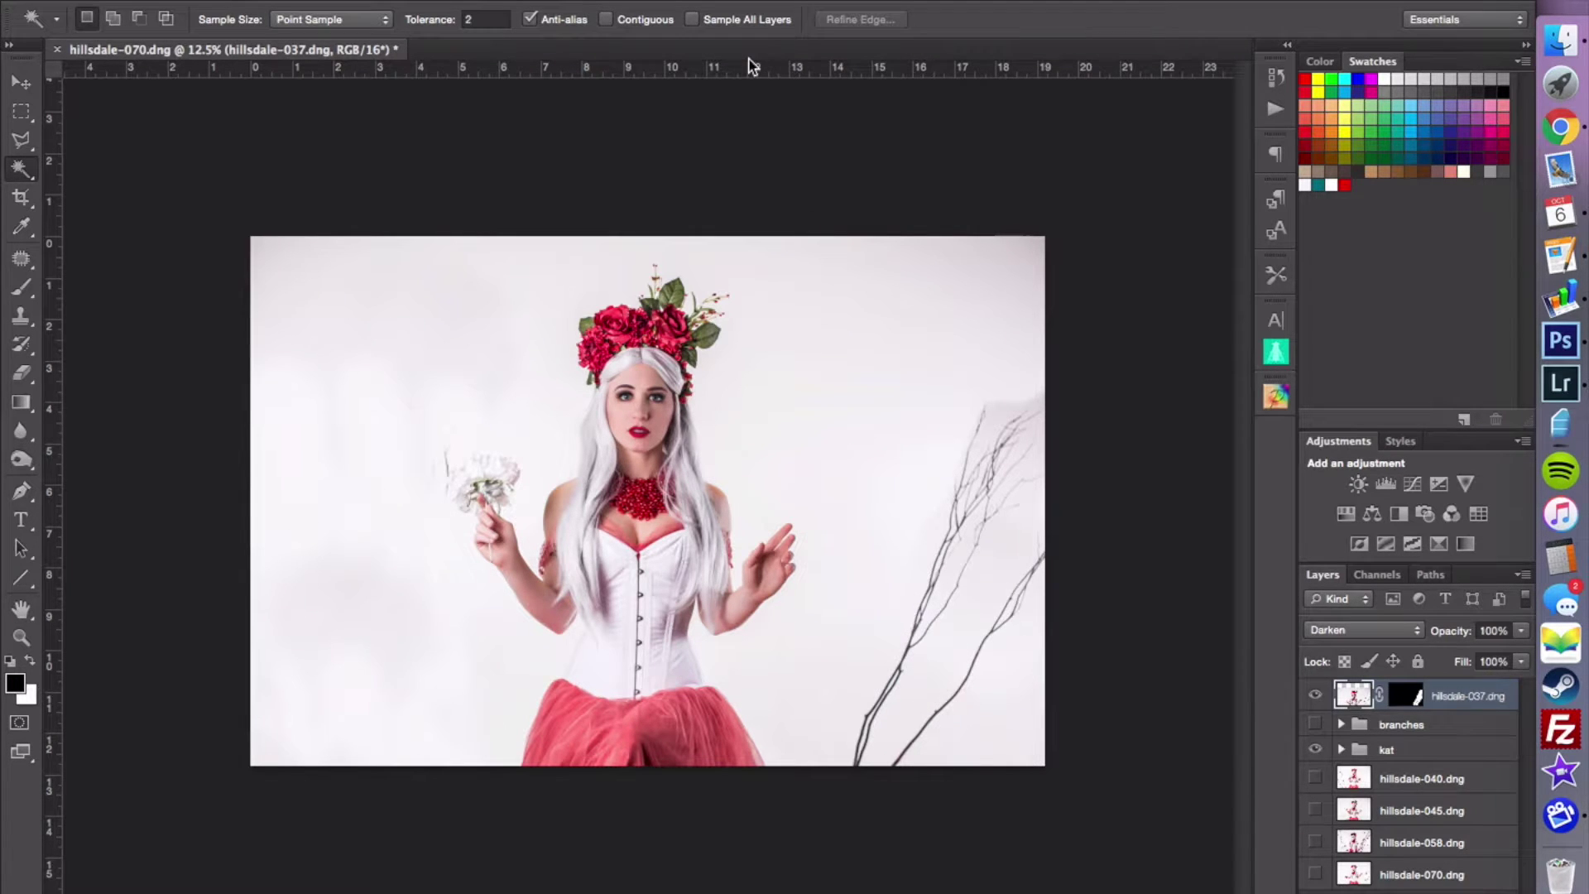
left_click(491, 14)
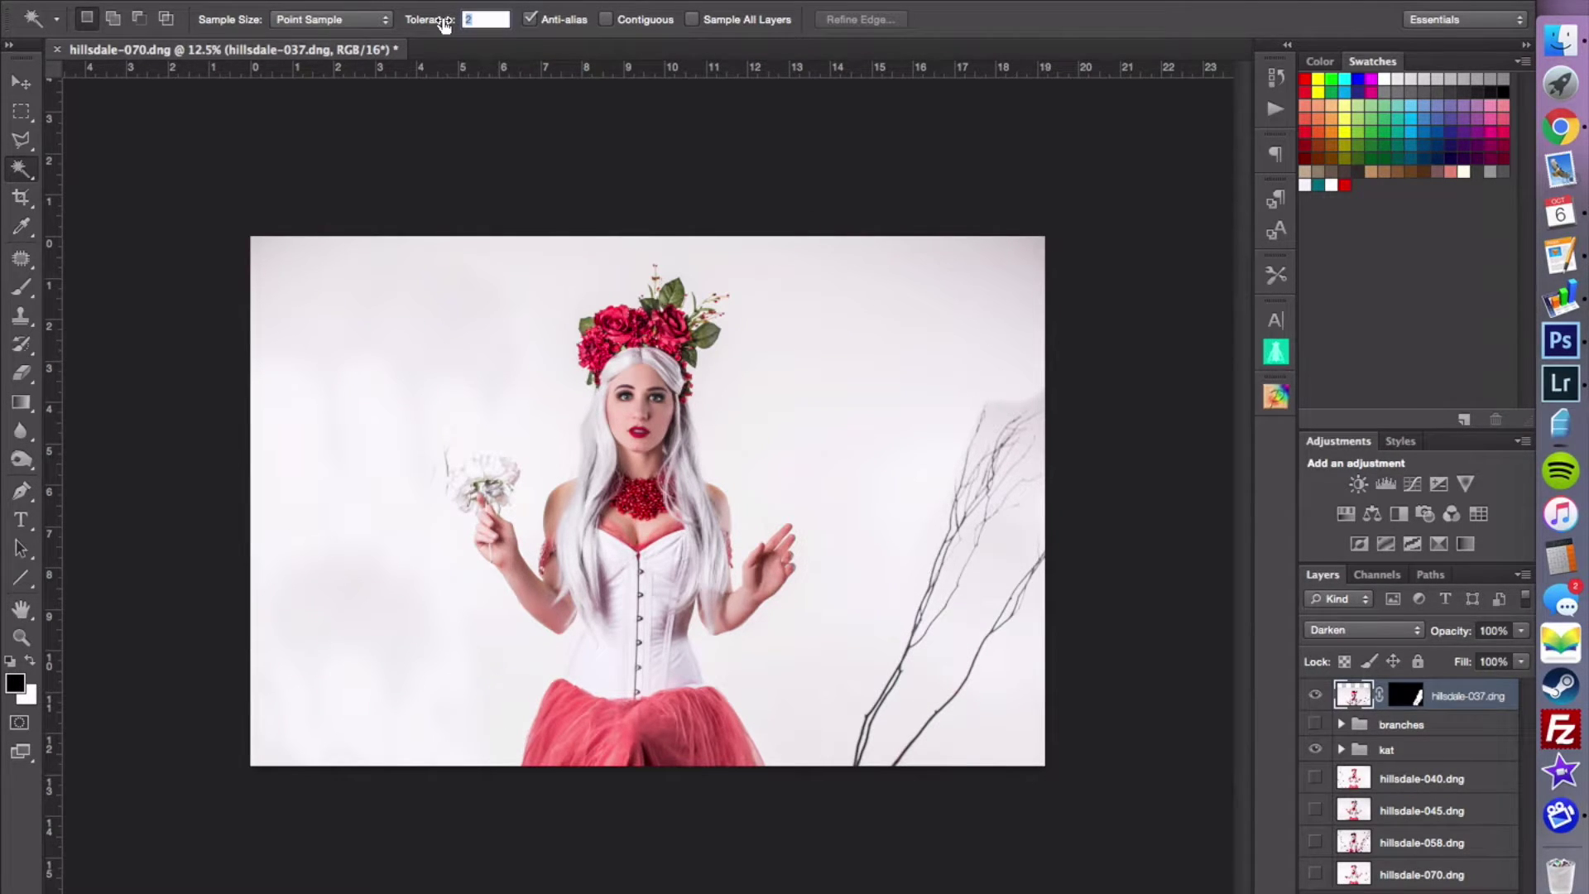
type("10")
key("Return")
left_click(1005, 571)
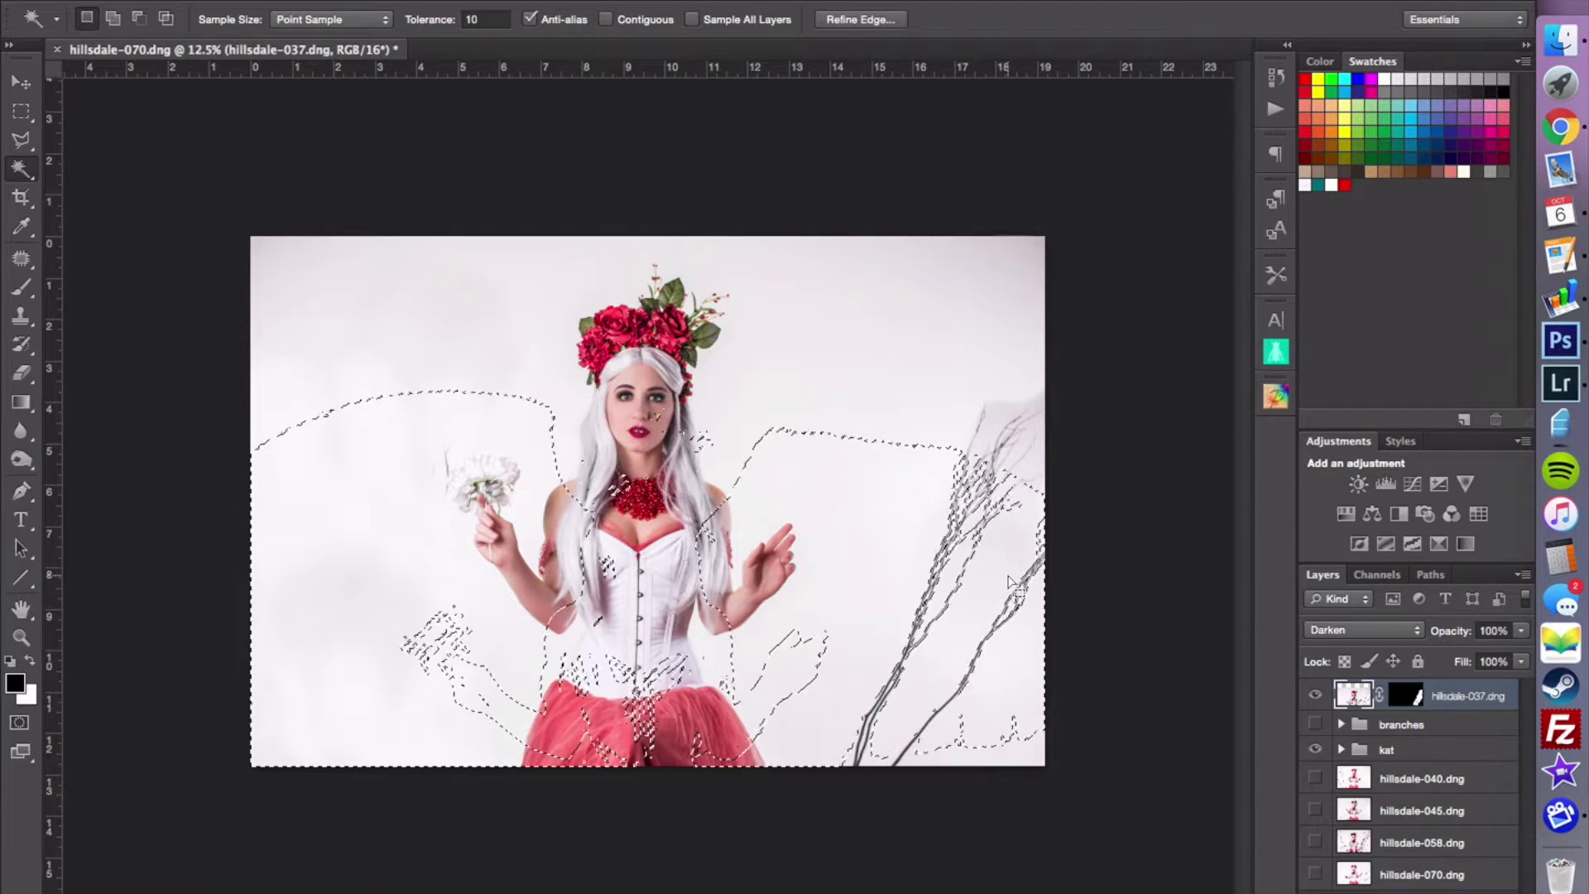
left_click(1033, 461, "shift")
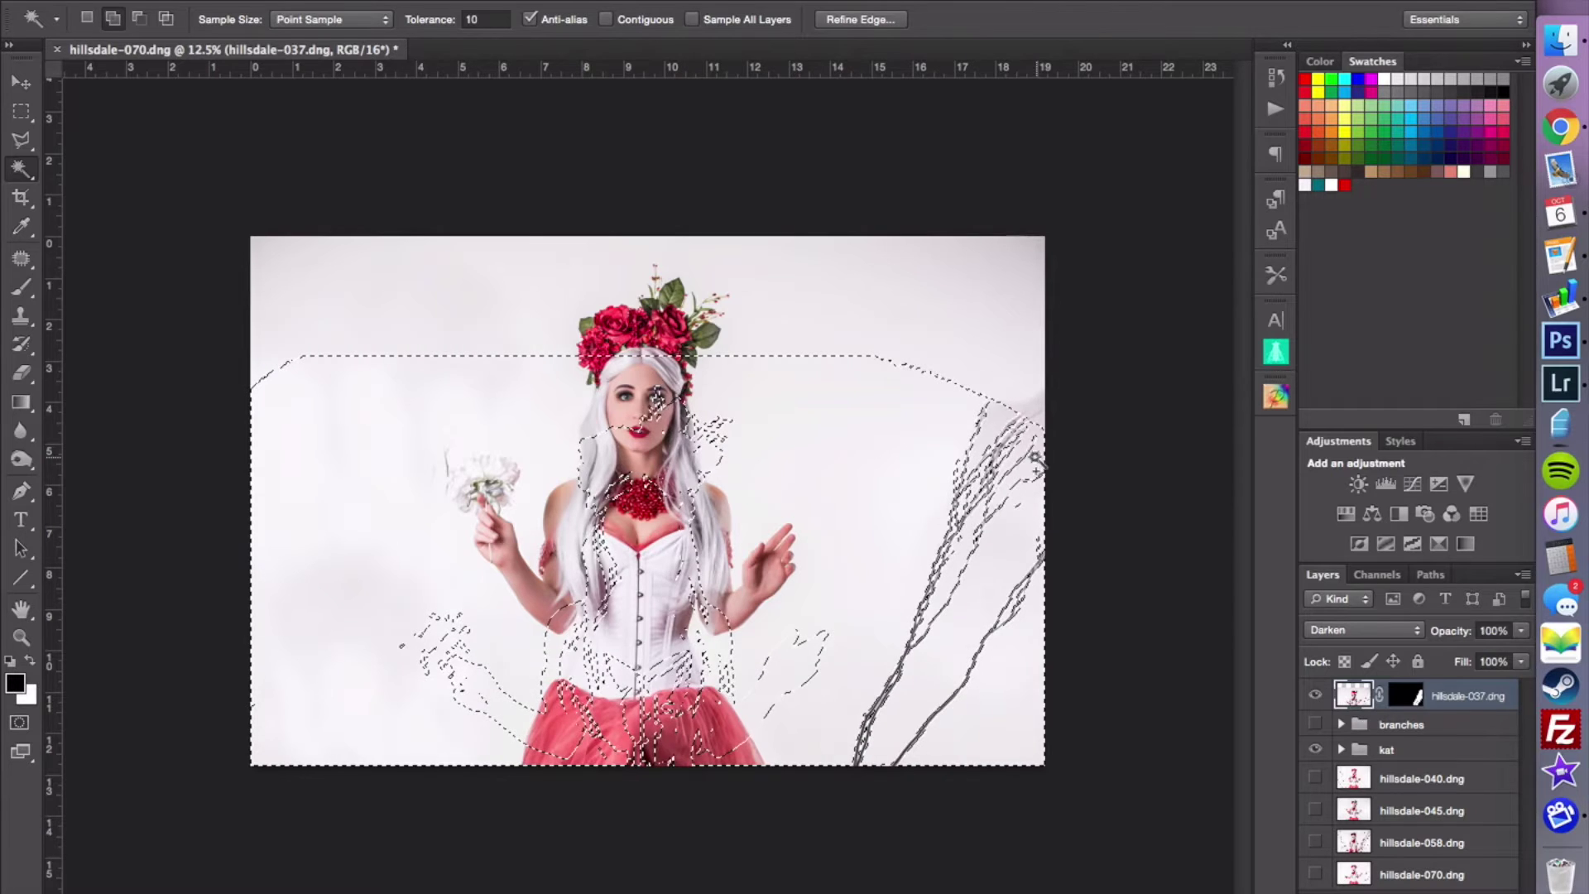
left_click(1034, 403, "shift")
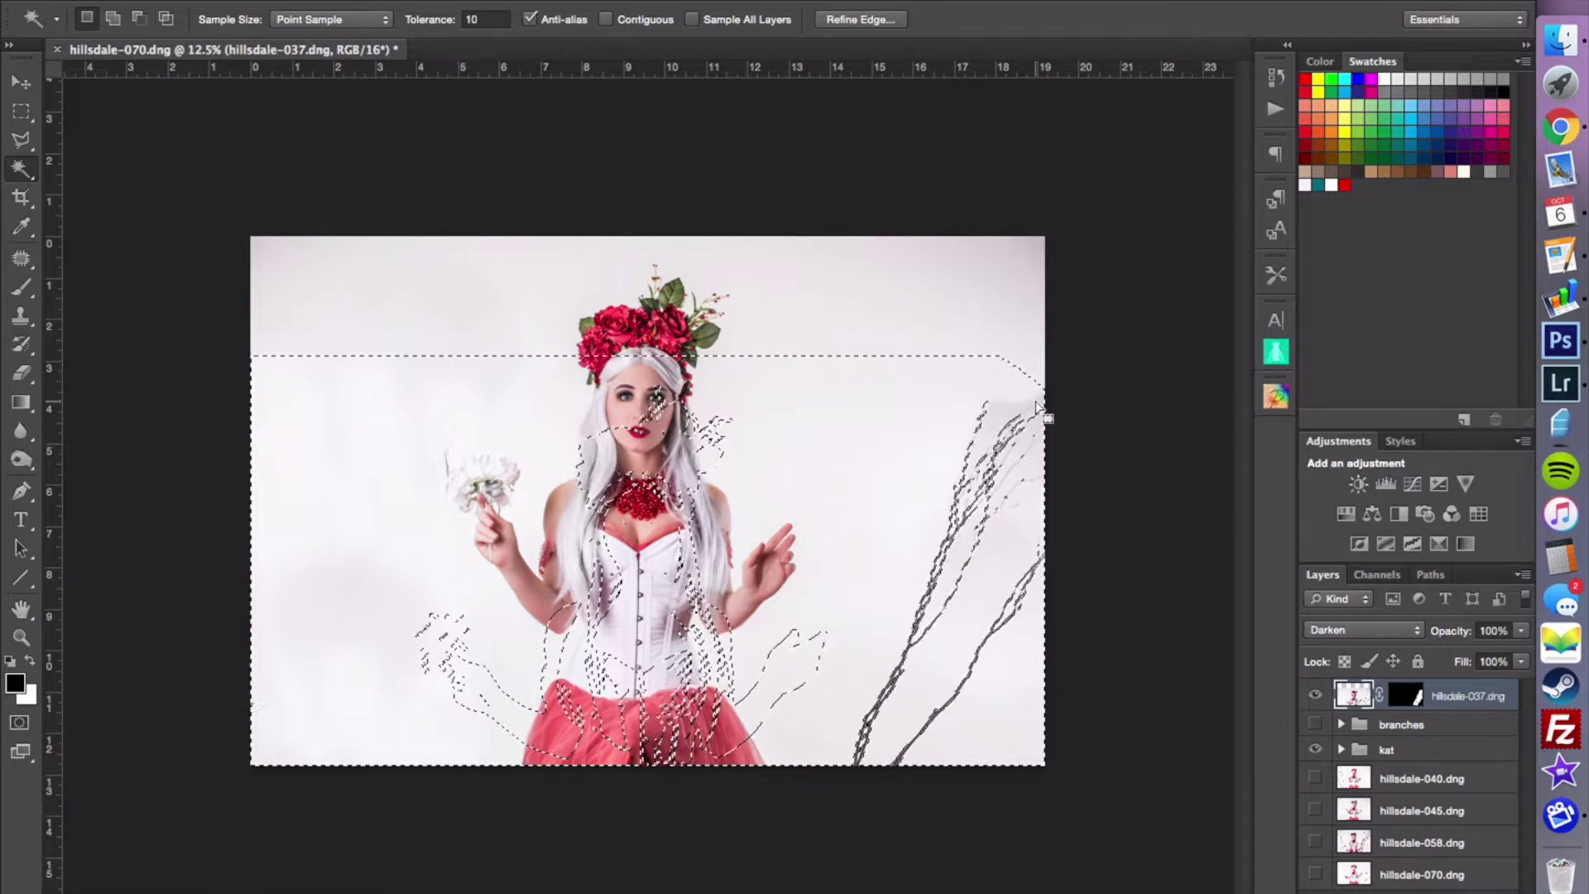
key("ctrl+d")
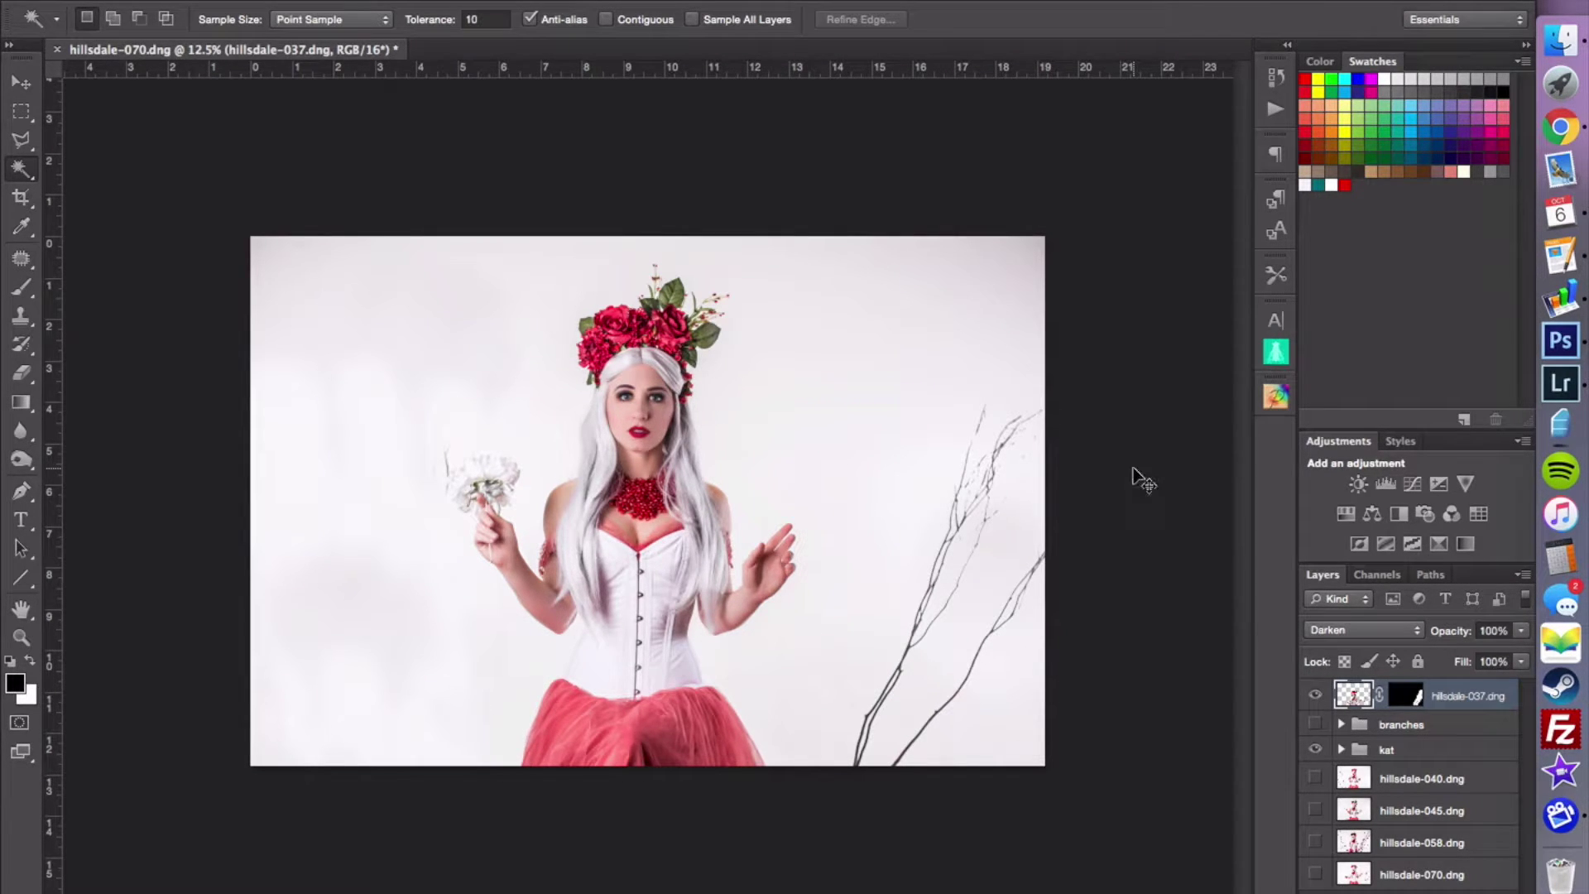
- Paint out the stray specks right of the upper branches on the hillsdale-037.dng mask with a size 150 brush
scroll(1134, 479, "up", 3)
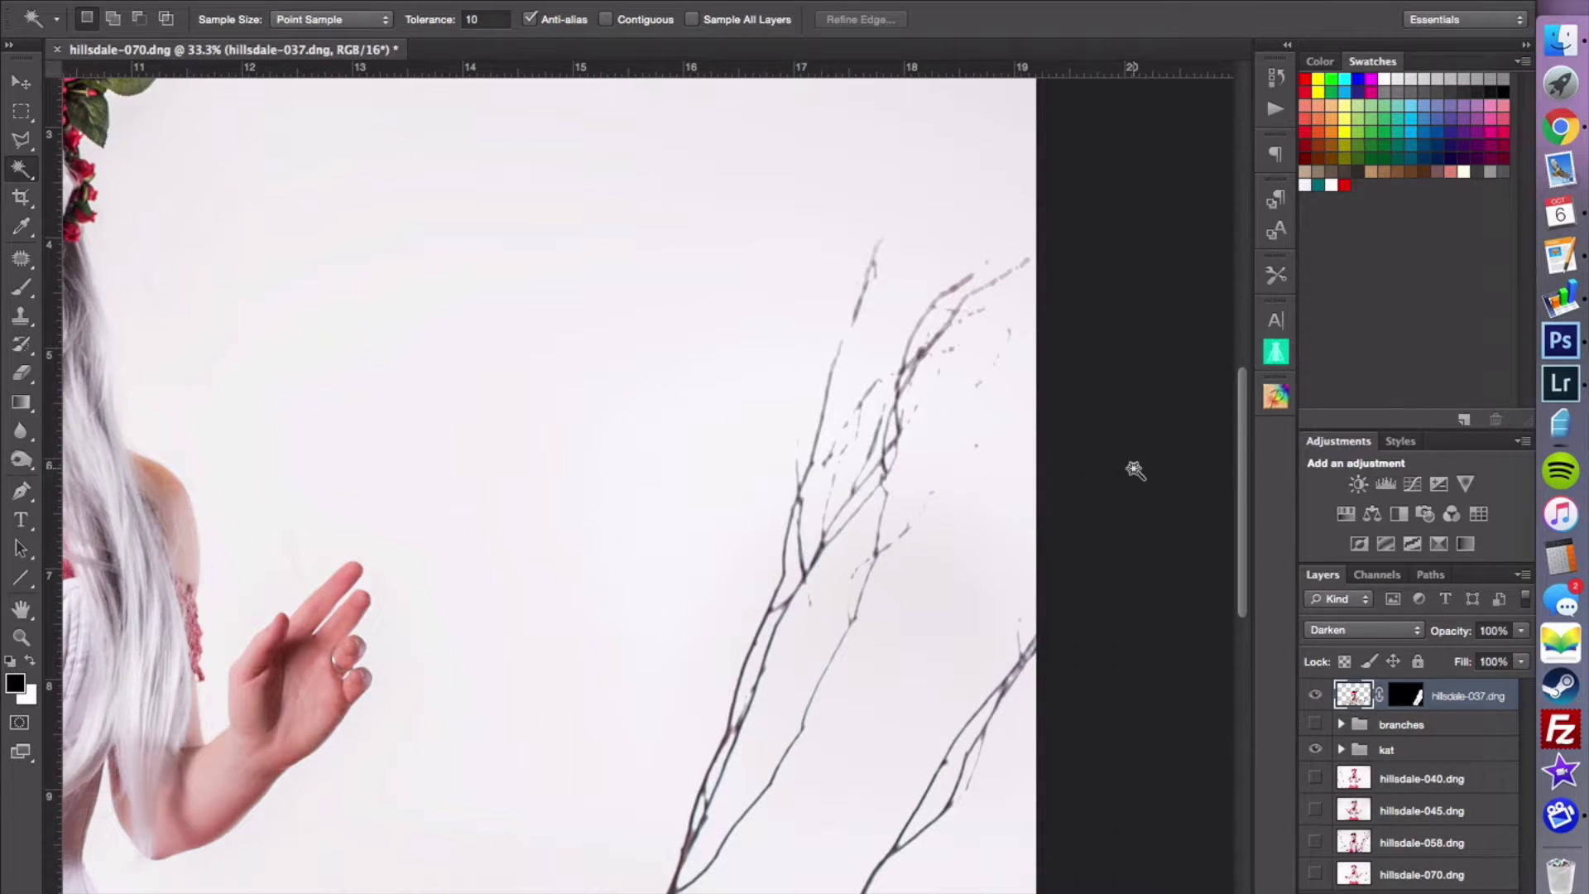
left_click(1405, 696)
key("b")
key("bracketleft")
key("bracketleft")
key("bracketleft")
key("bracketleft")
key("bracketleft")
key("bracketleft")
key("bracketleft")
key("bracketleft")
key("bracketleft")
key("bracketleft")
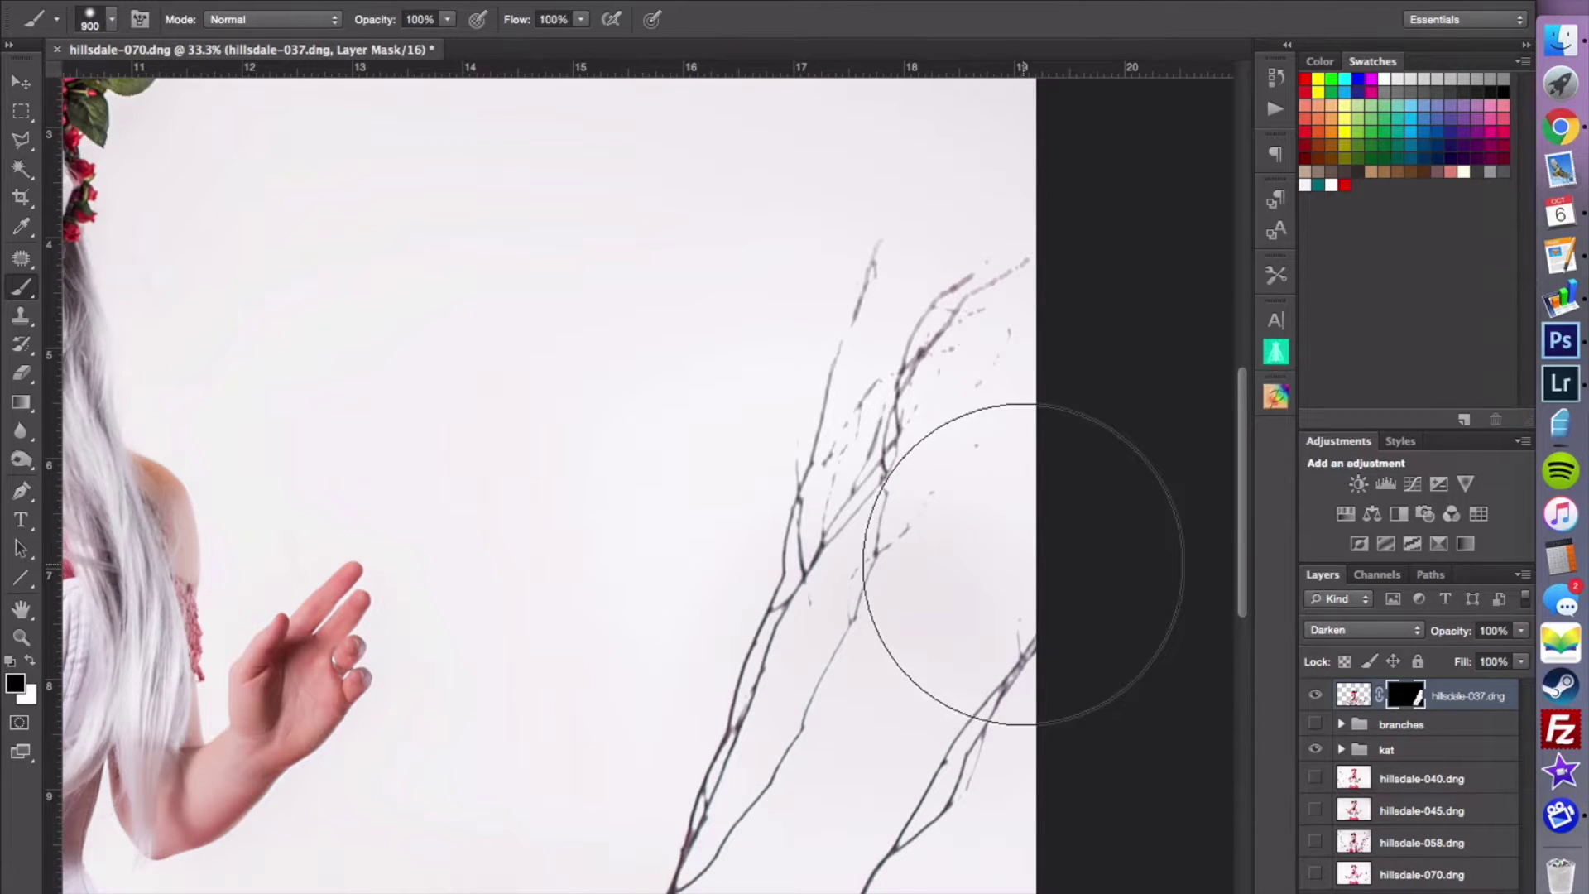
mouse_move(1022, 565)
left_mouse_down()
mouse_move(938, 494)
mouse_move(1001, 420)
mouse_move(977, 380)
mouse_move(1005, 327)
mouse_move(984, 326)
mouse_move(930, 430)
left_mouse_up()
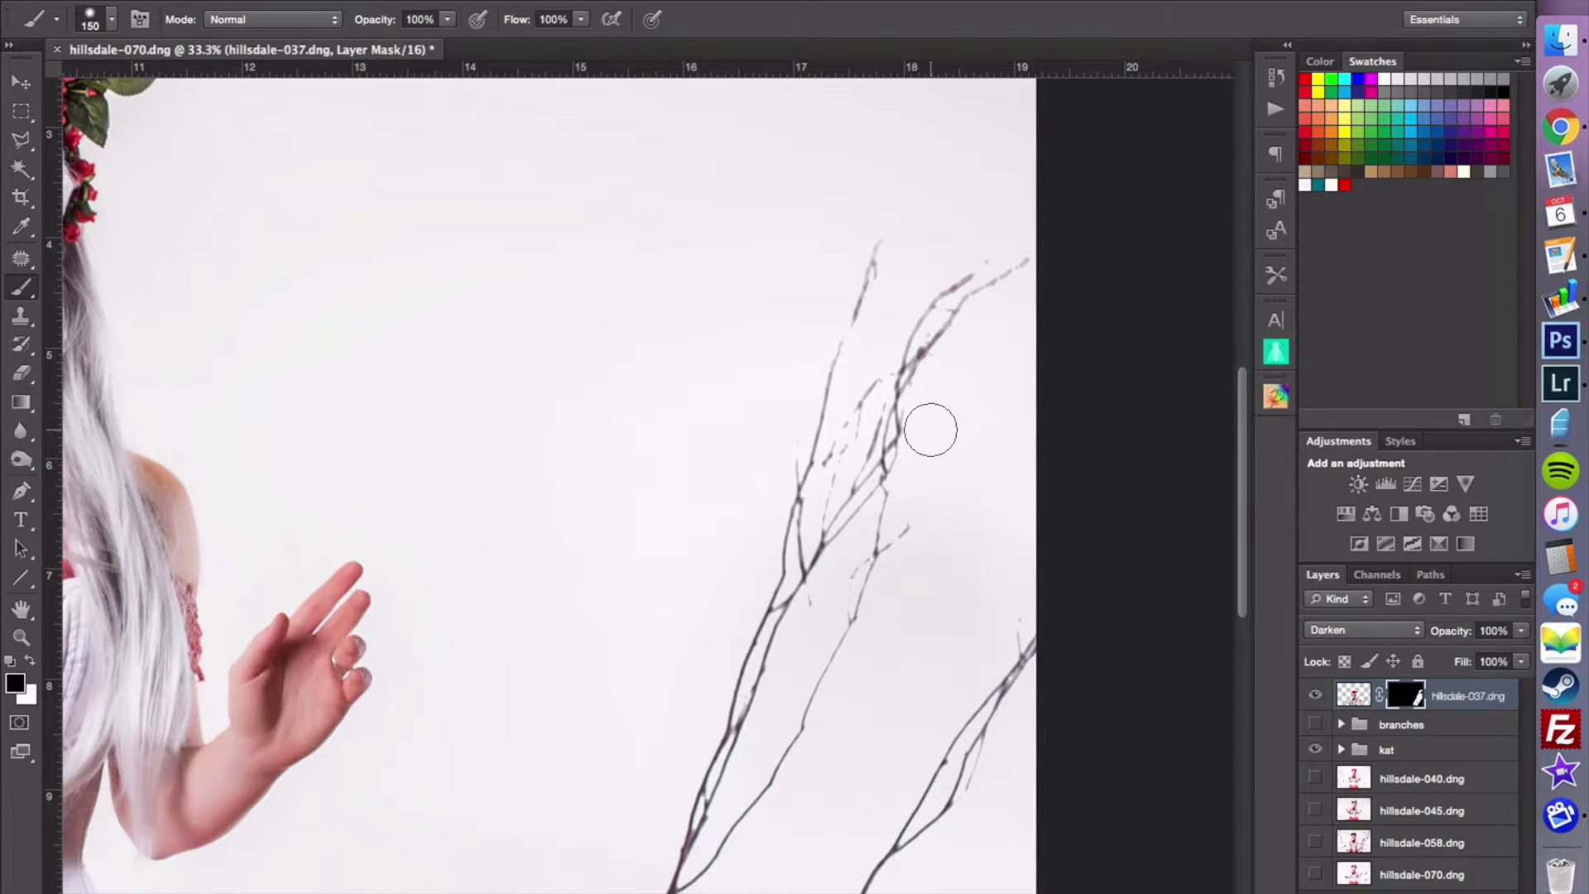
- Clean the remaining broken twigs and specks between the branches on the hillsdale-037.dng mask with a size 90 brush
key("bracketleft")
key("bracketleft")
key("bracketleft")
mouse_move(856, 417)
left_mouse_down()
mouse_move(815, 519)
mouse_move(812, 622)
mouse_move(814, 600)
mouse_move(843, 601)
mouse_move(856, 550)
mouse_move(904, 549)
mouse_move(921, 516)
left_mouse_up()
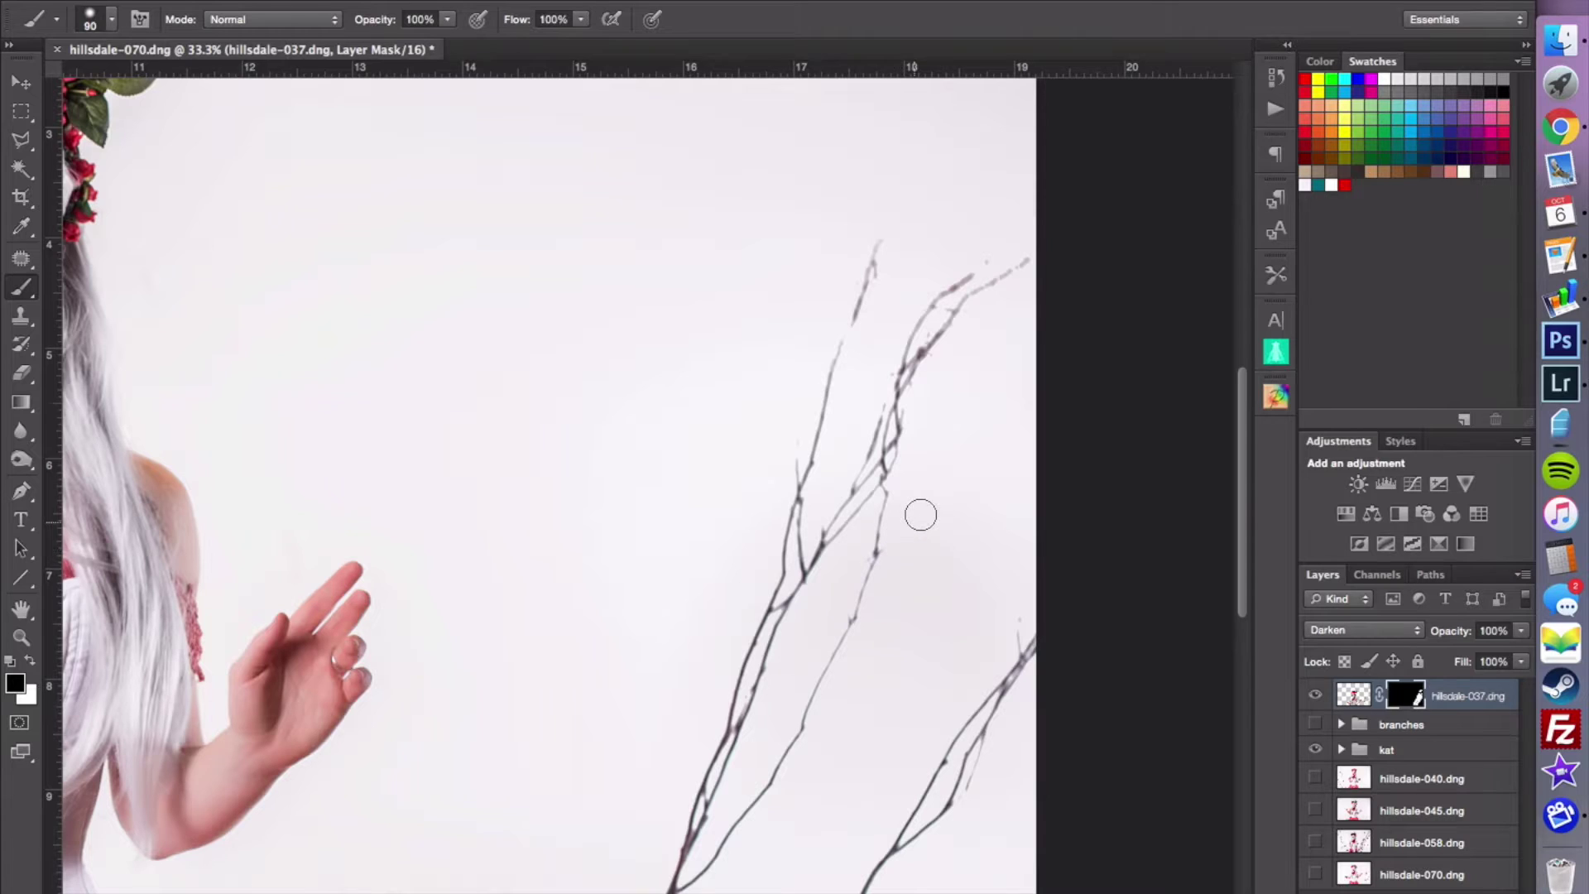
left_click_drag(986, 241, 990, 256)
key("super+0")
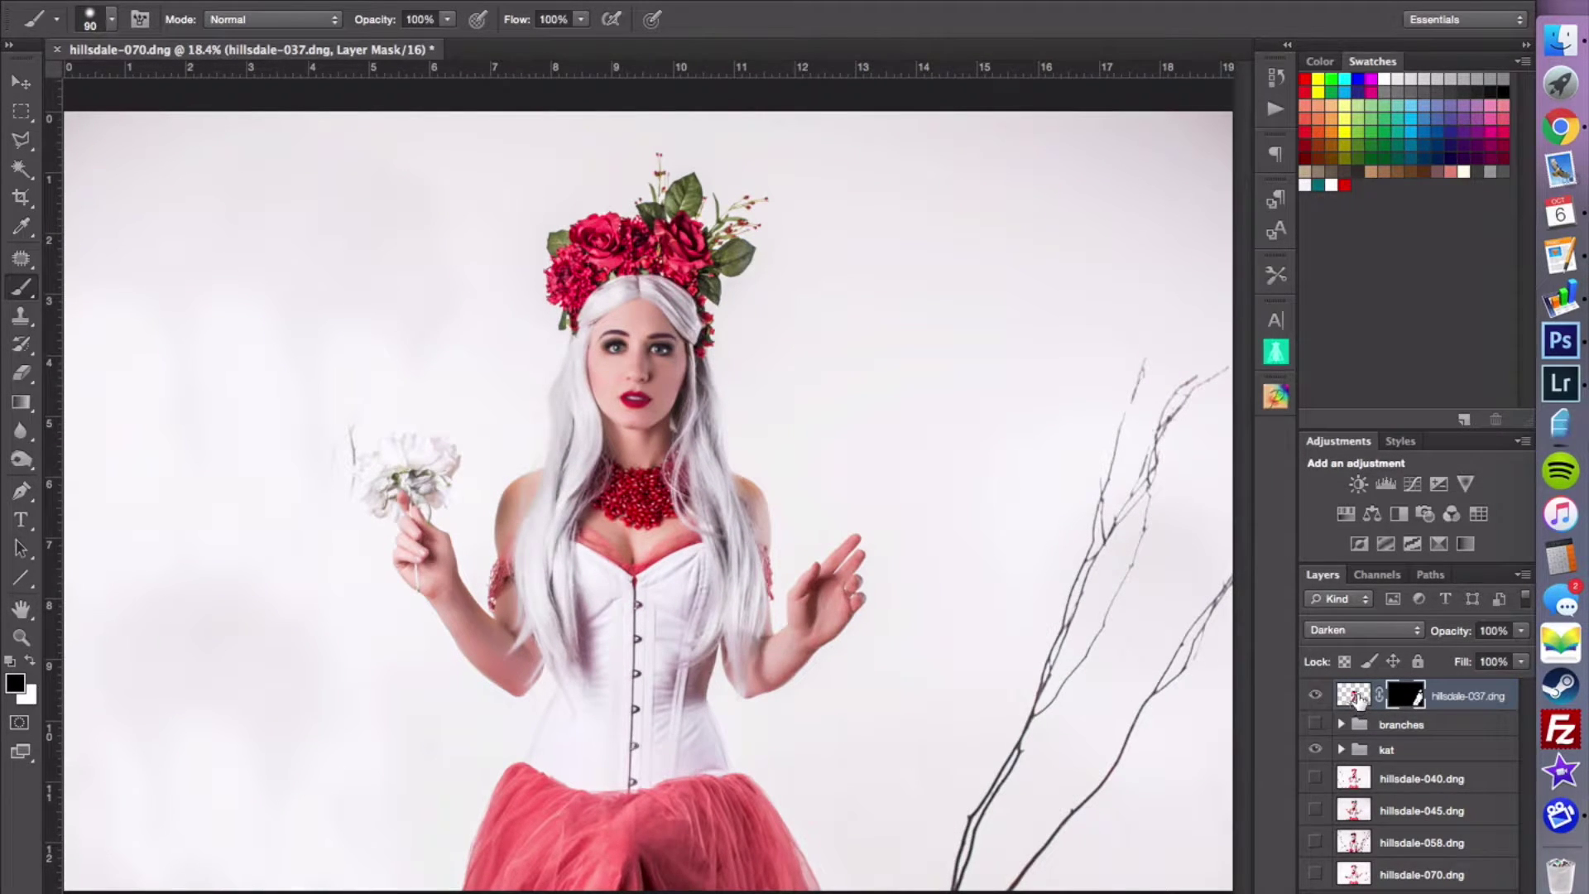
- Move the hillsdale-037.dng layer into the branches group, and place hillsdale-040.dng above the group and make it visible
mouse_move(1357, 699)
left_mouse_down()
mouse_move(1365, 726)
mouse_move(1360, 685)
left_mouse_up()
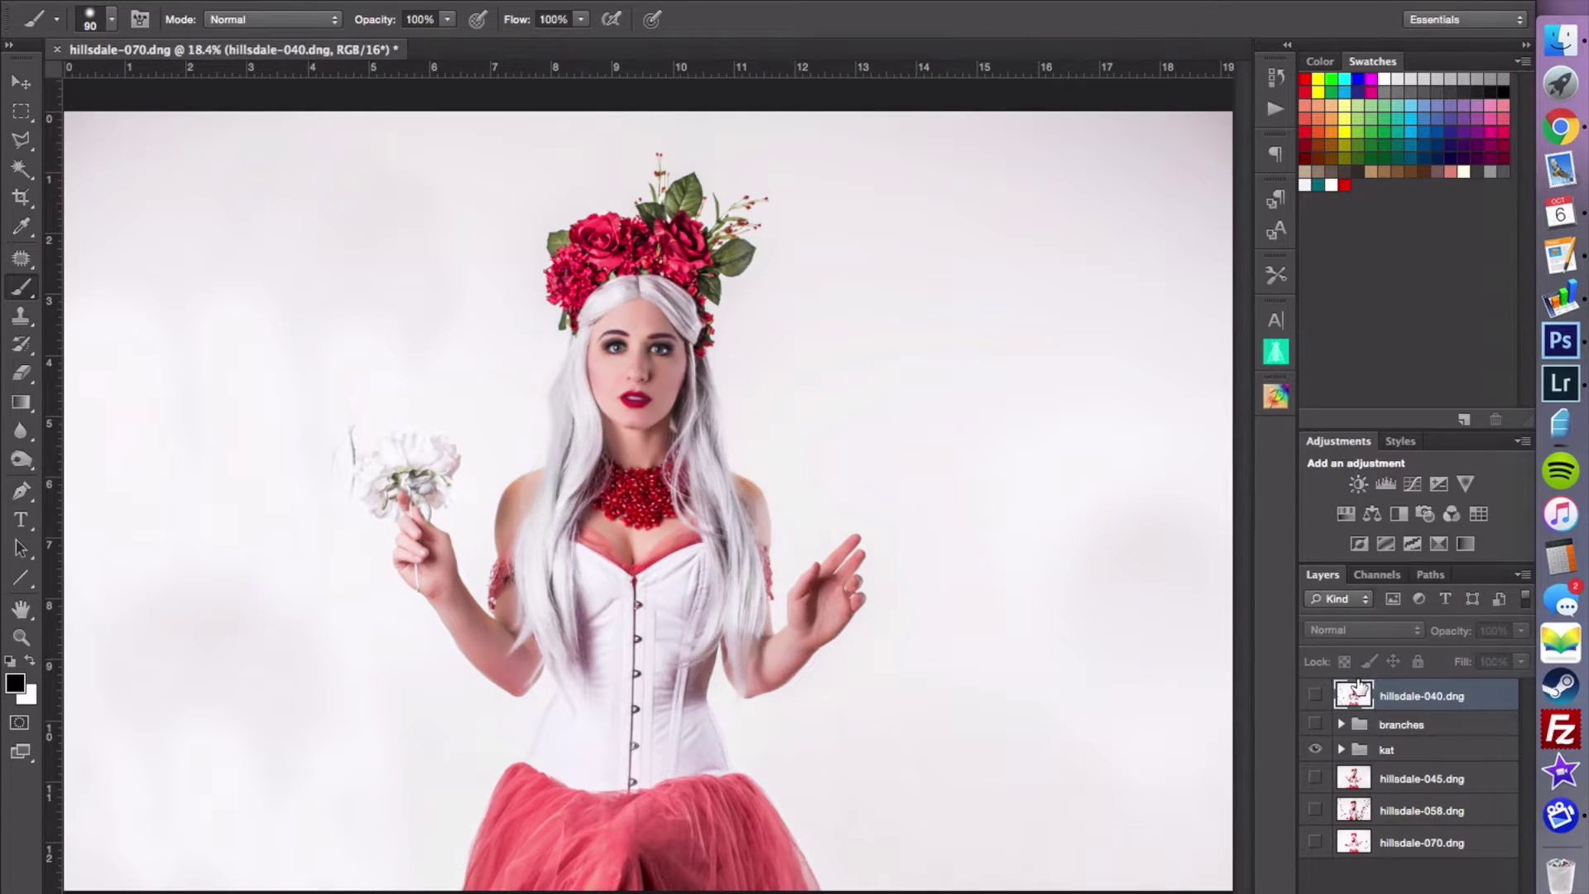
left_click(1309, 699)
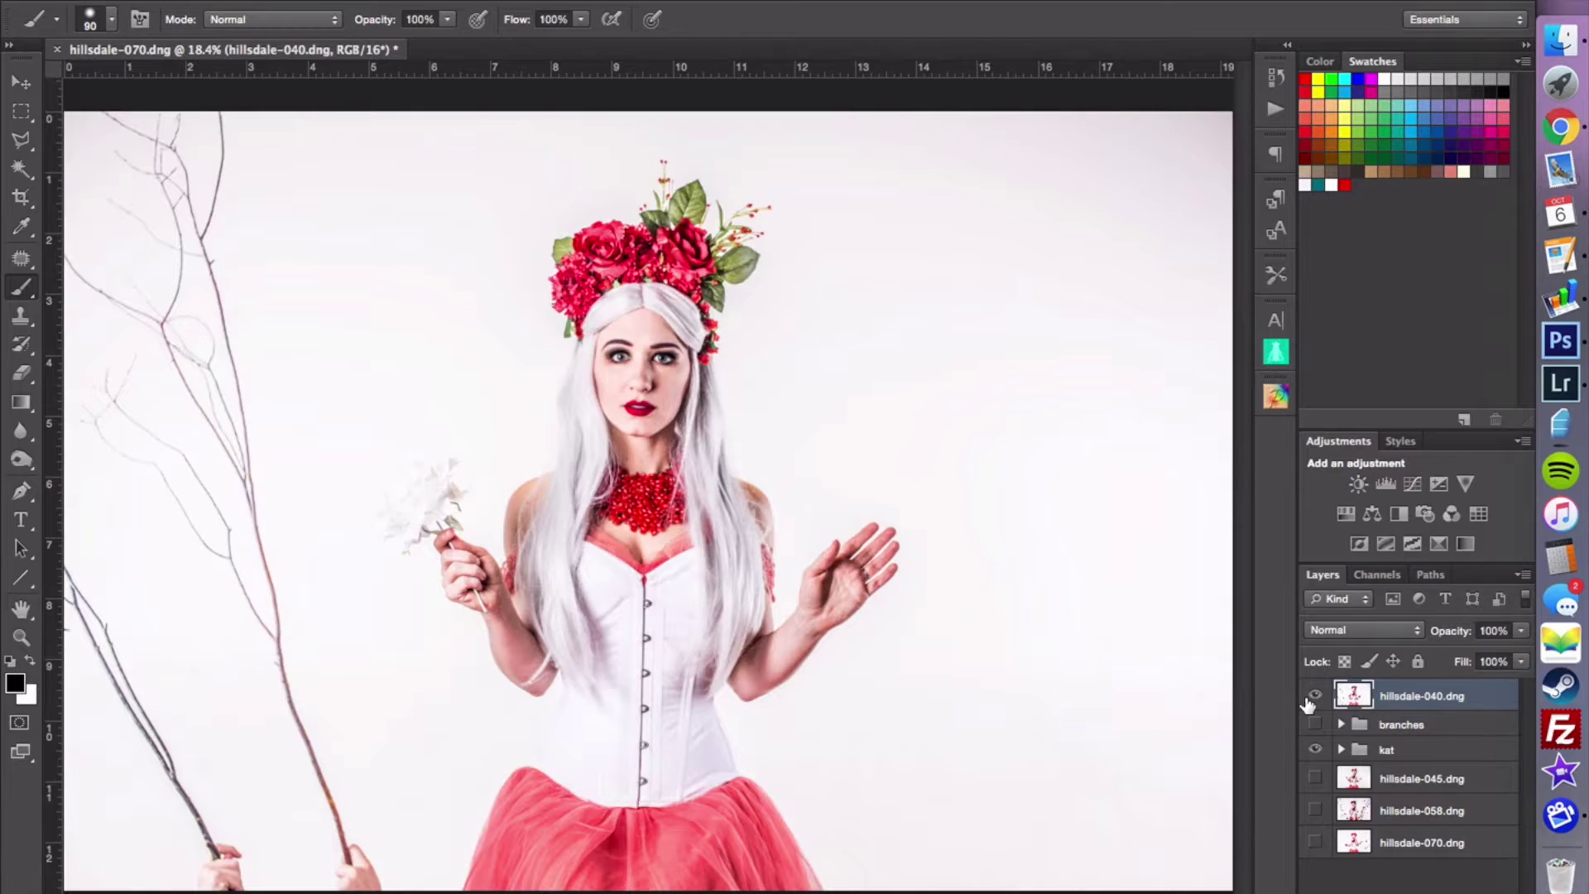
- Mask the hillsdale-040.dng layer, paint over the branches left of the model with a brush enlarged to 500, and invert the mask
key("super+minus")
key("super+m")
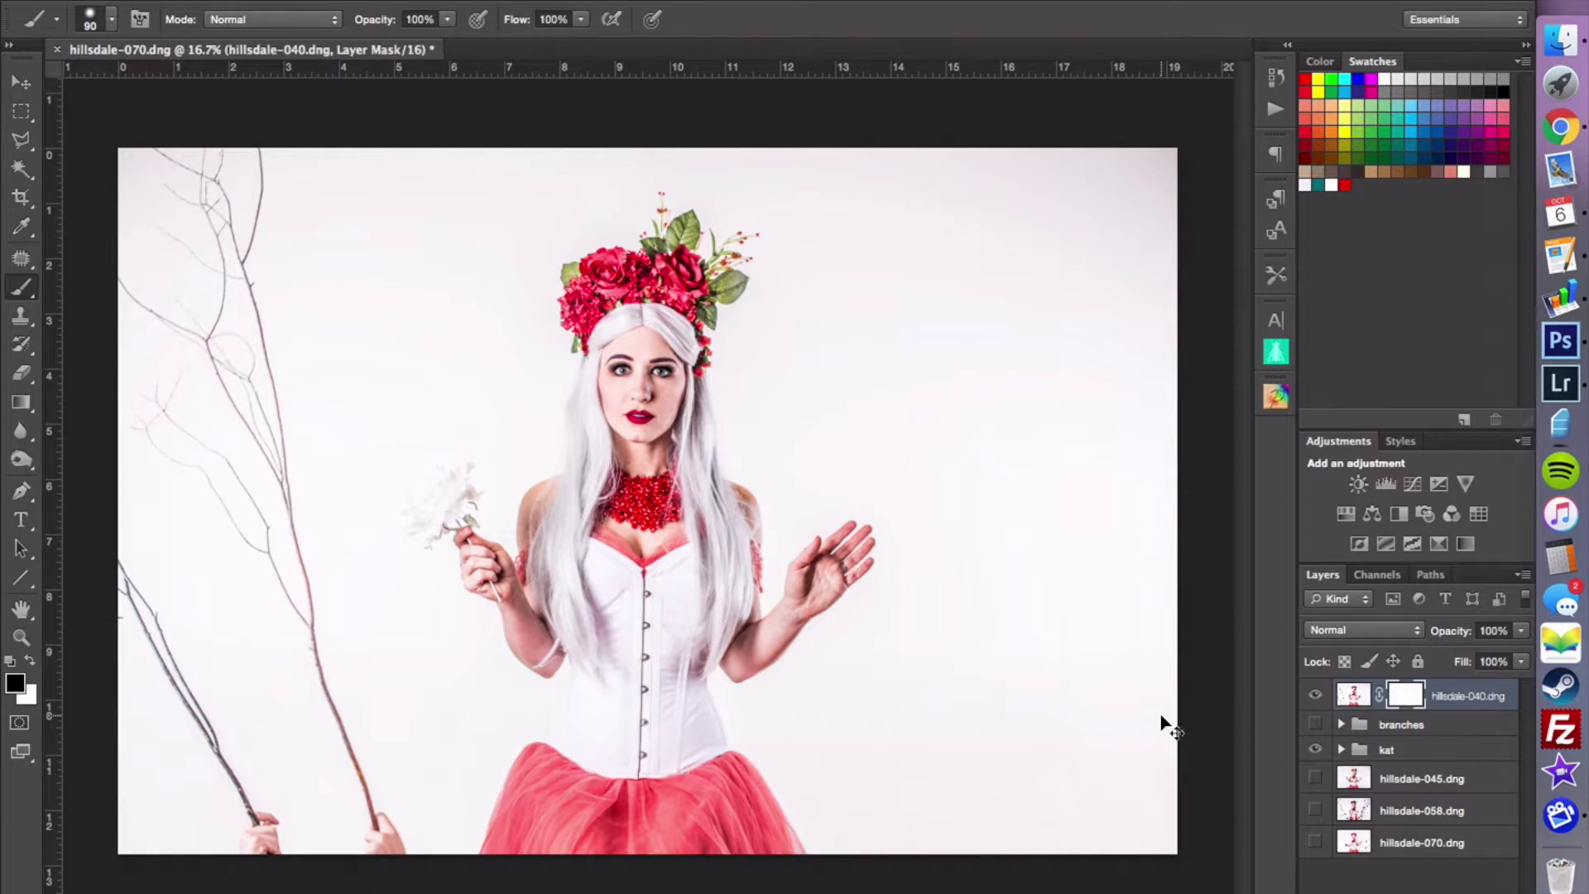
mouse_move(271, 366)
left_mouse_down()
mouse_move(251, 288)
mouse_move(271, 401)
mouse_move(228, 164)
mouse_move(258, 102)
mouse_move(162, 150)
mouse_move(168, 349)
mouse_move(179, 403)
mouse_move(207, 364)
mouse_move(289, 612)
mouse_move(288, 413)
mouse_move(350, 781)
left_mouse_up()
key("bracketright")
key("bracketright")
key("bracketright")
key("bracketright")
key("bracketright")
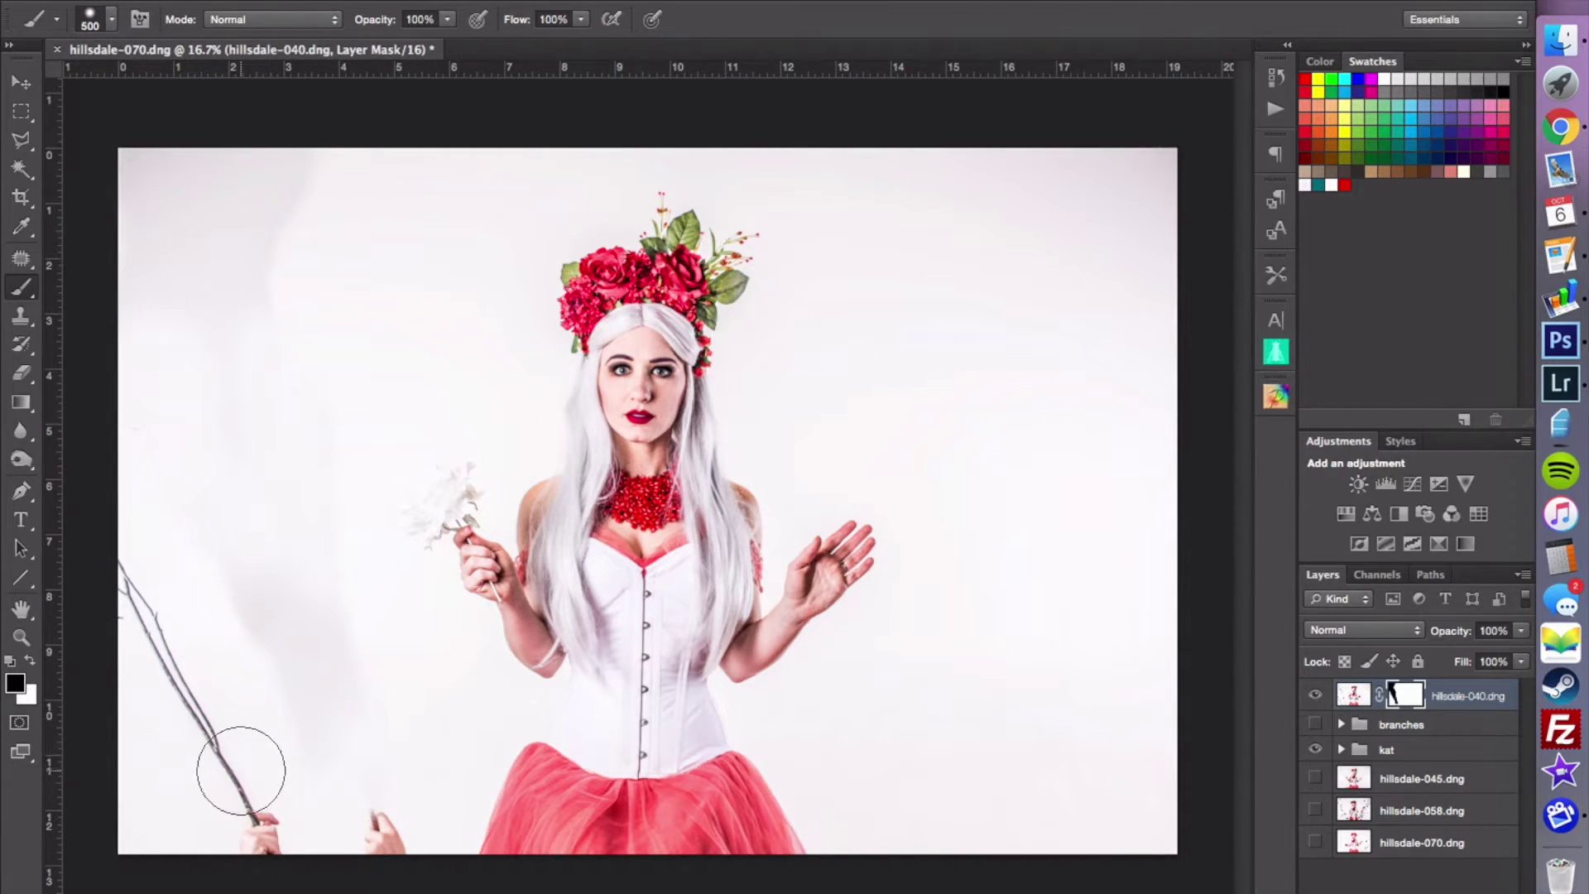
key("super+i")
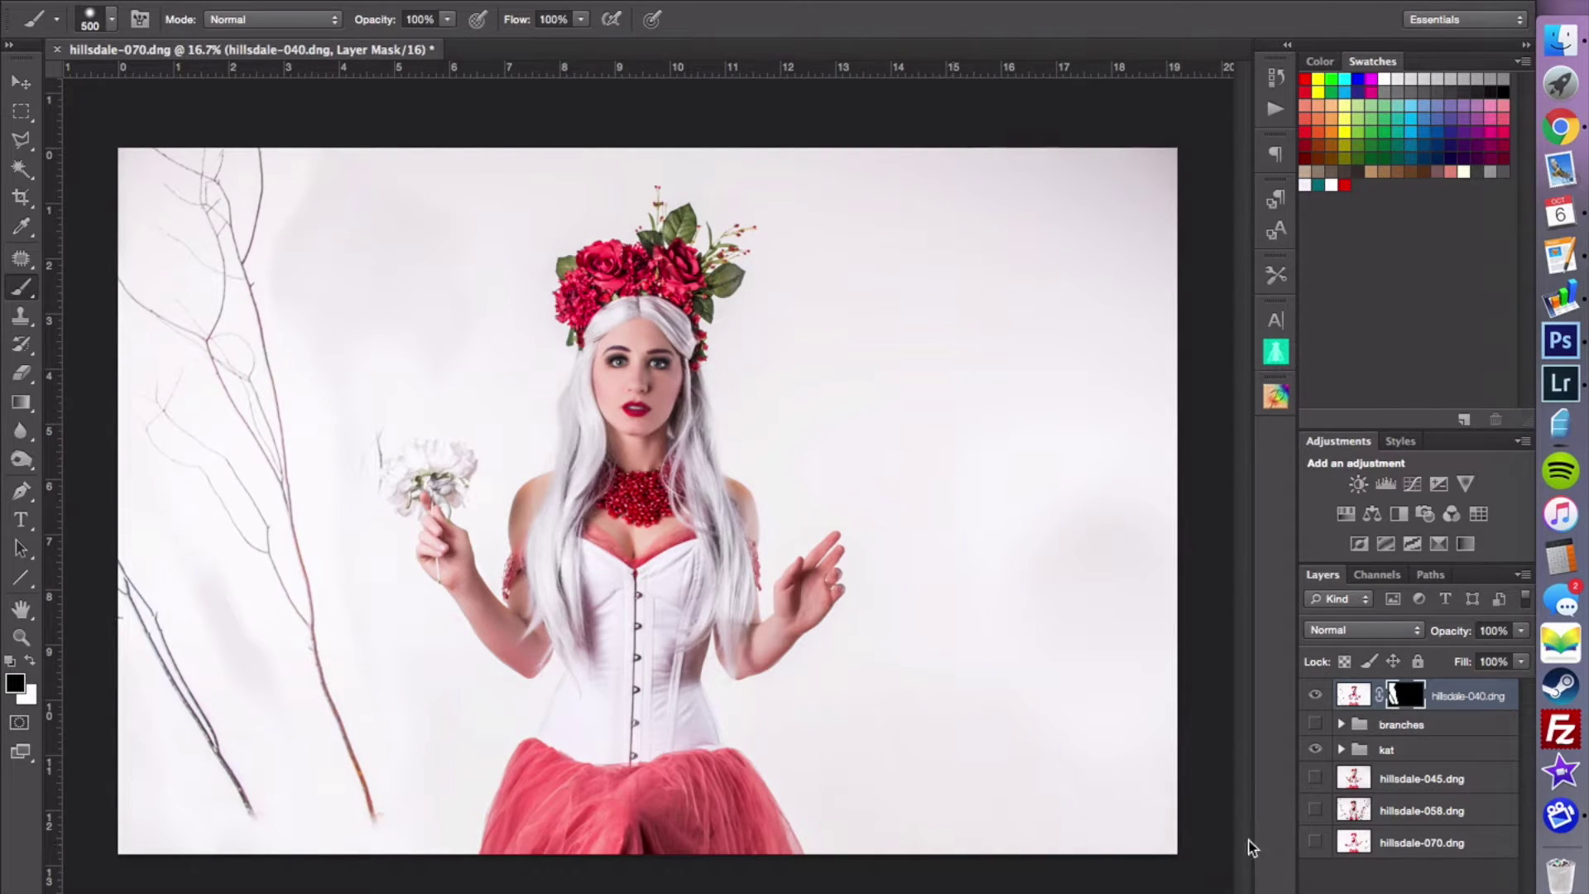
- Move the hillsdale-040.dng branches down to the canvas's bottom edge, and set the layer's blend mode to Darken
left_click(1354, 698)
key("v")
left_click_drag(355, 649, 355, 701)
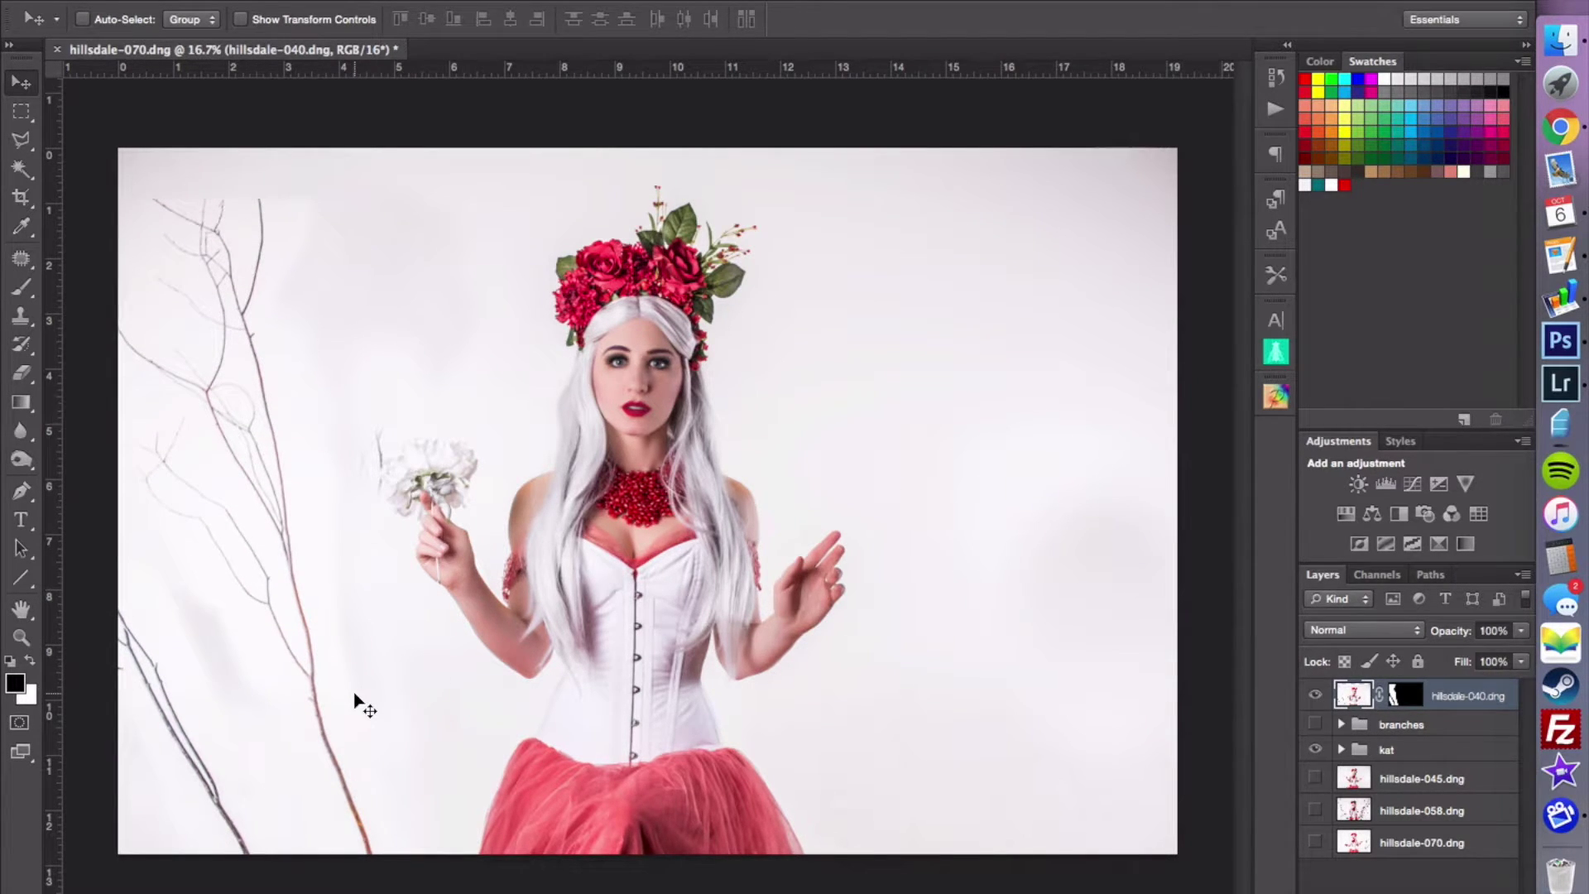
left_click(1364, 639)
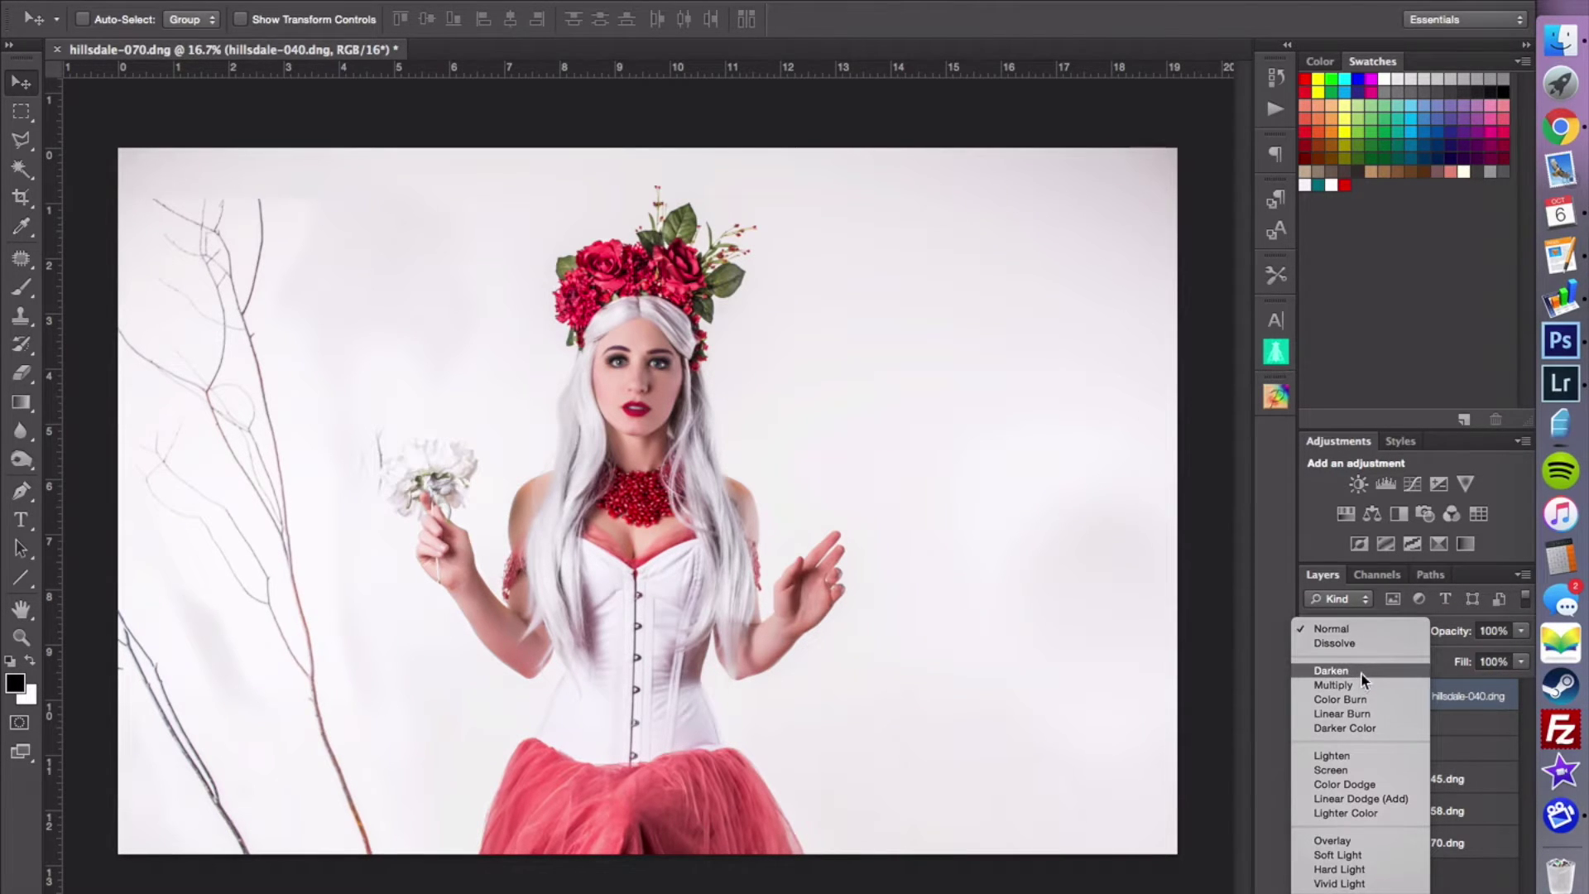
left_click(1361, 672)
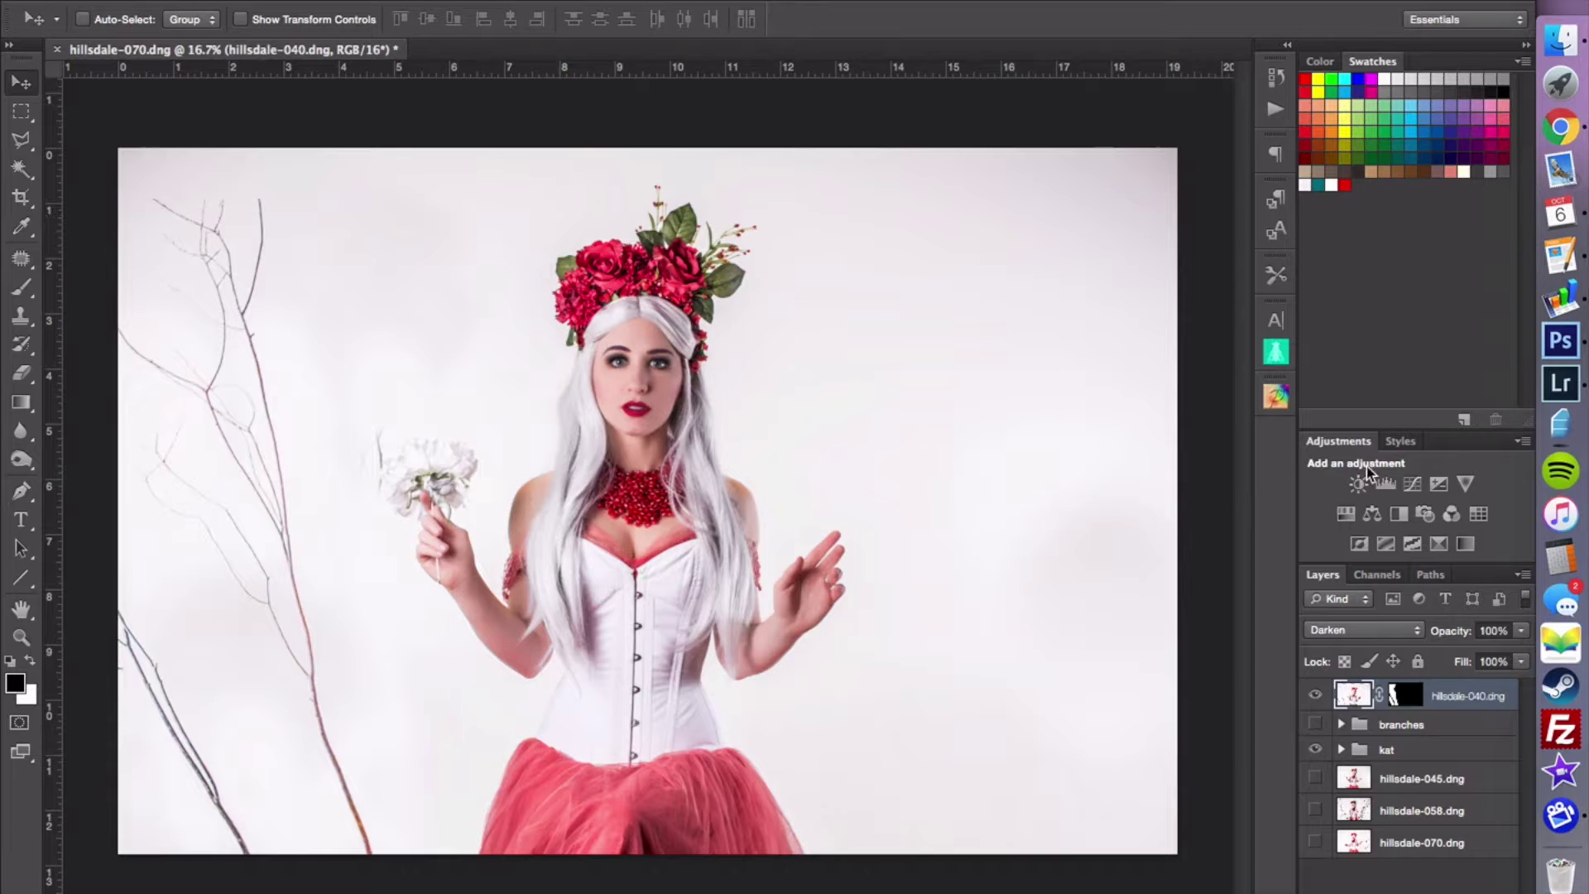
- Paint out the abruptly cut upper tips of the hillsdale-040.dng branches on the layer mask with a size 500 brush
left_click(1416, 695)
key("b")
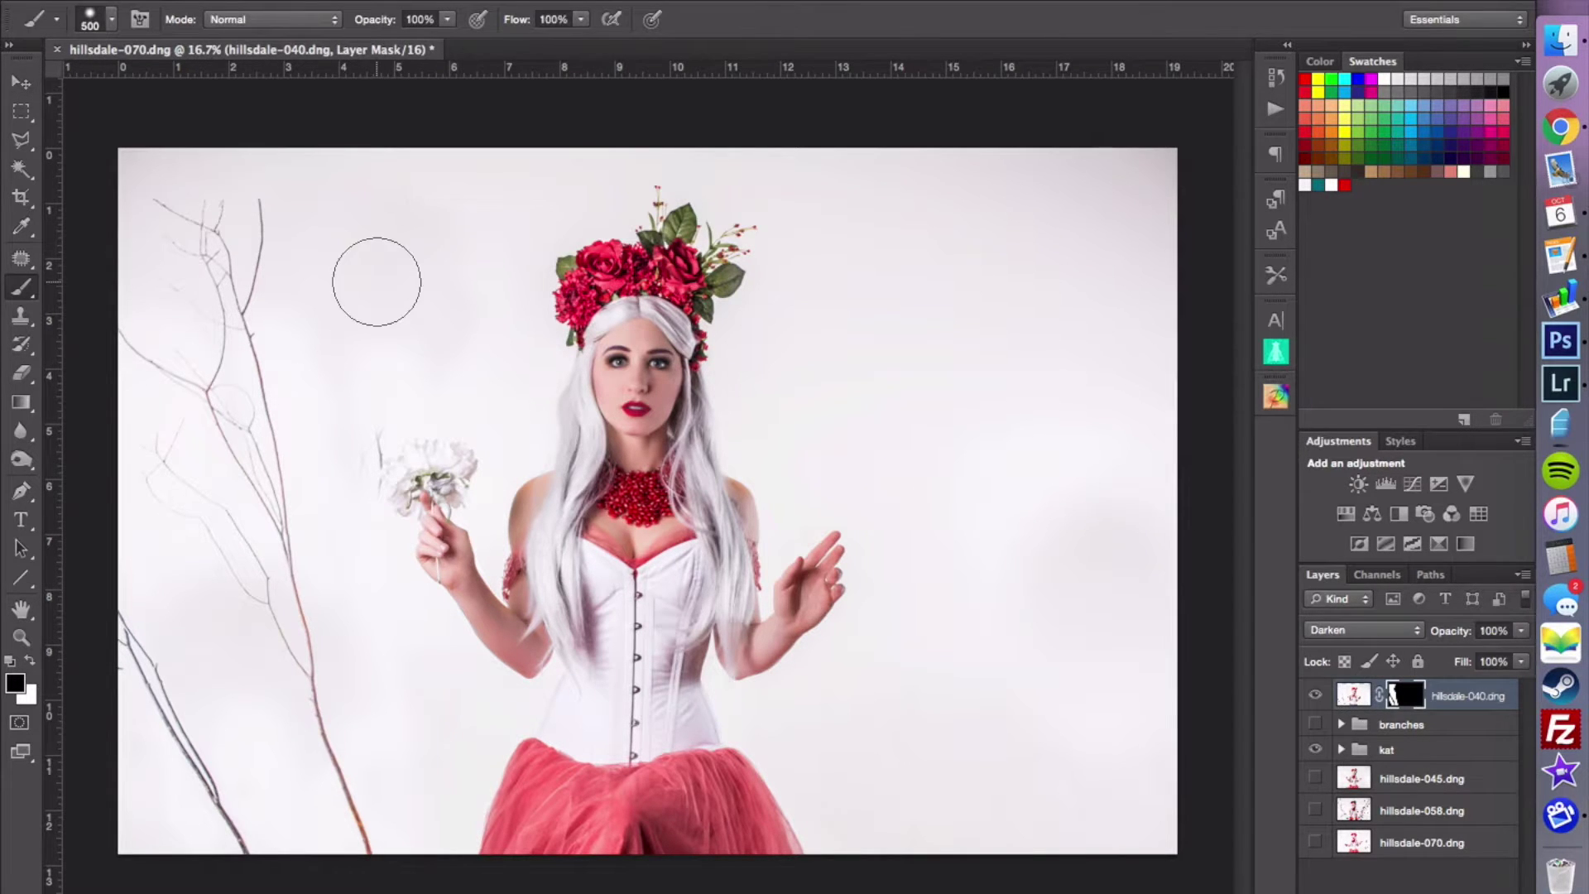
left_click(155, 172)
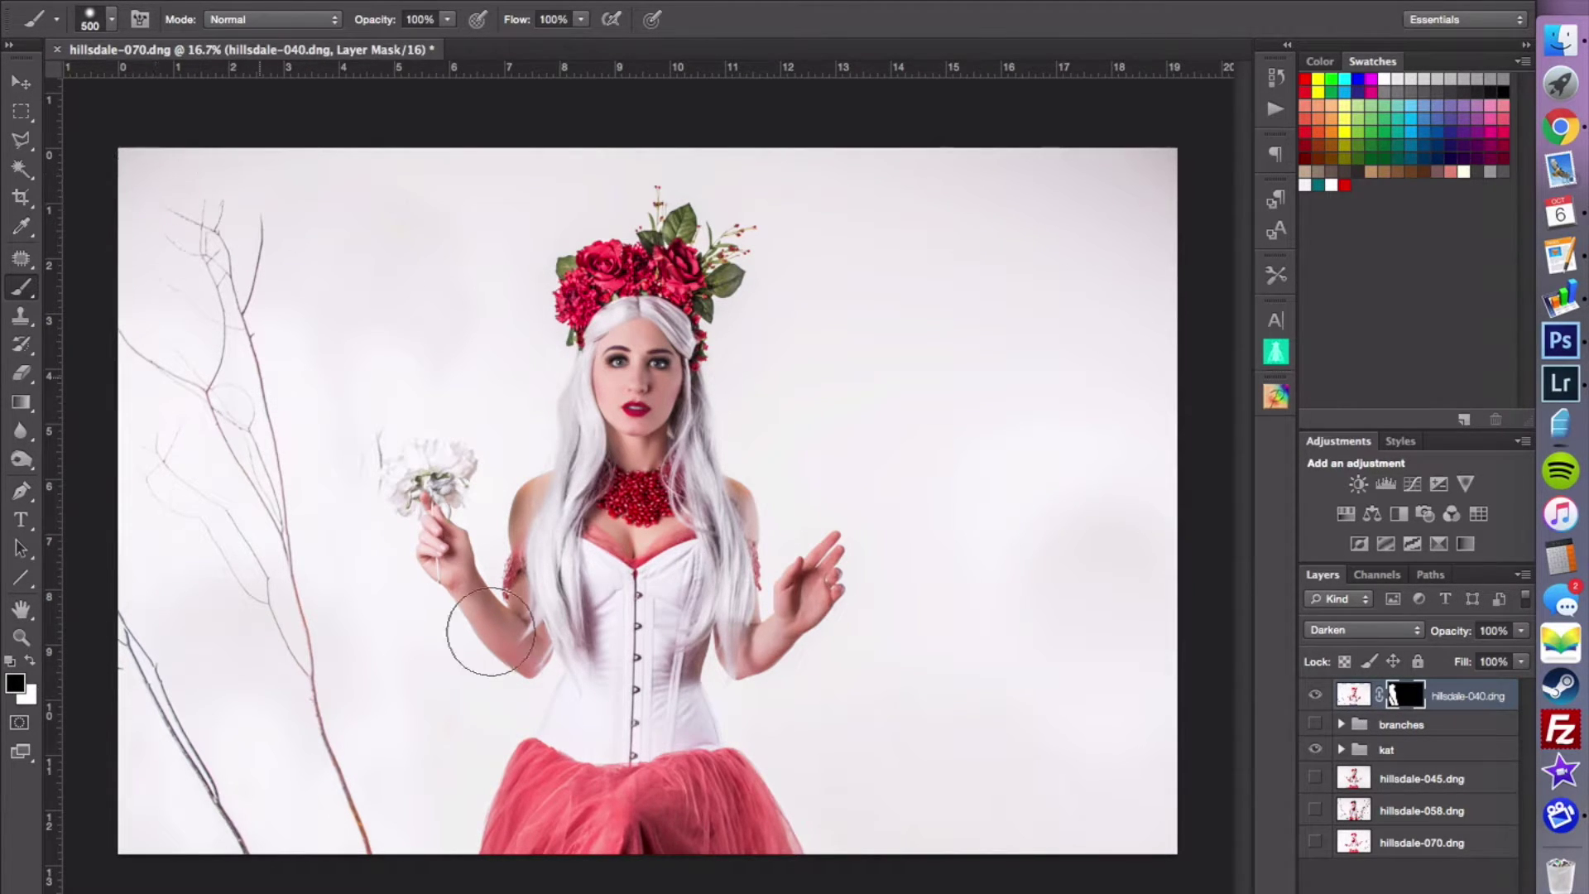
- Move the hillsdale-040.dng layer into the branches group, and place hillsdale-045.dng above the group and make it visible
key("bracketleft")
key("bracketleft")
key("bracketleft")
key("bracketleft")
key("bracketleft")
key("bracketleft")
mouse_move(1357, 702)
left_mouse_down()
mouse_move(1357, 726)
mouse_move(1359, 685)
left_mouse_up()
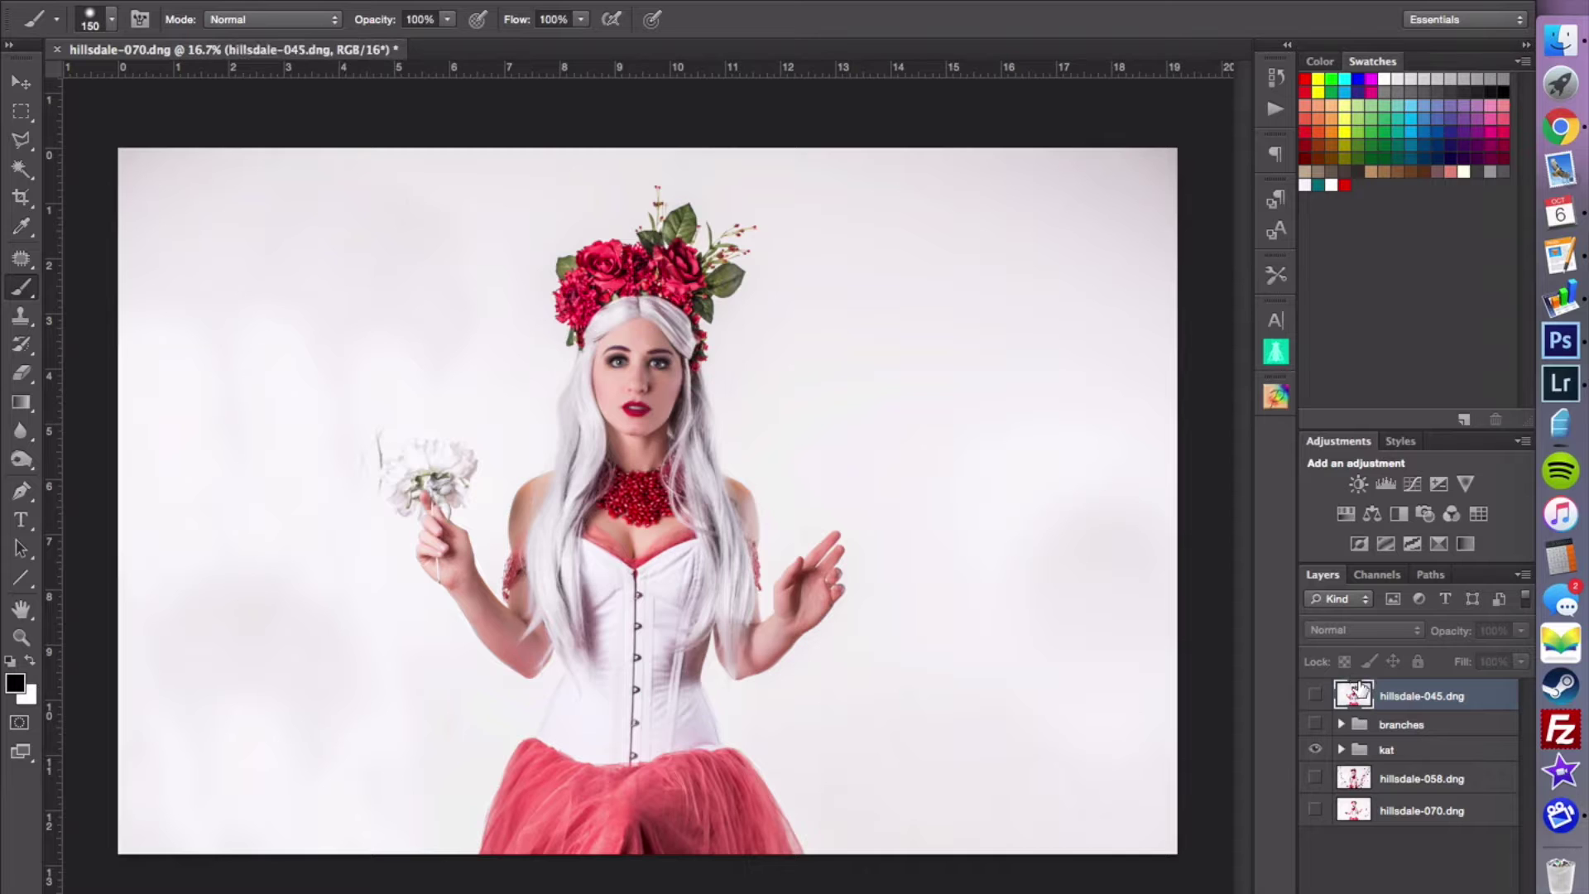
left_click(1313, 698)
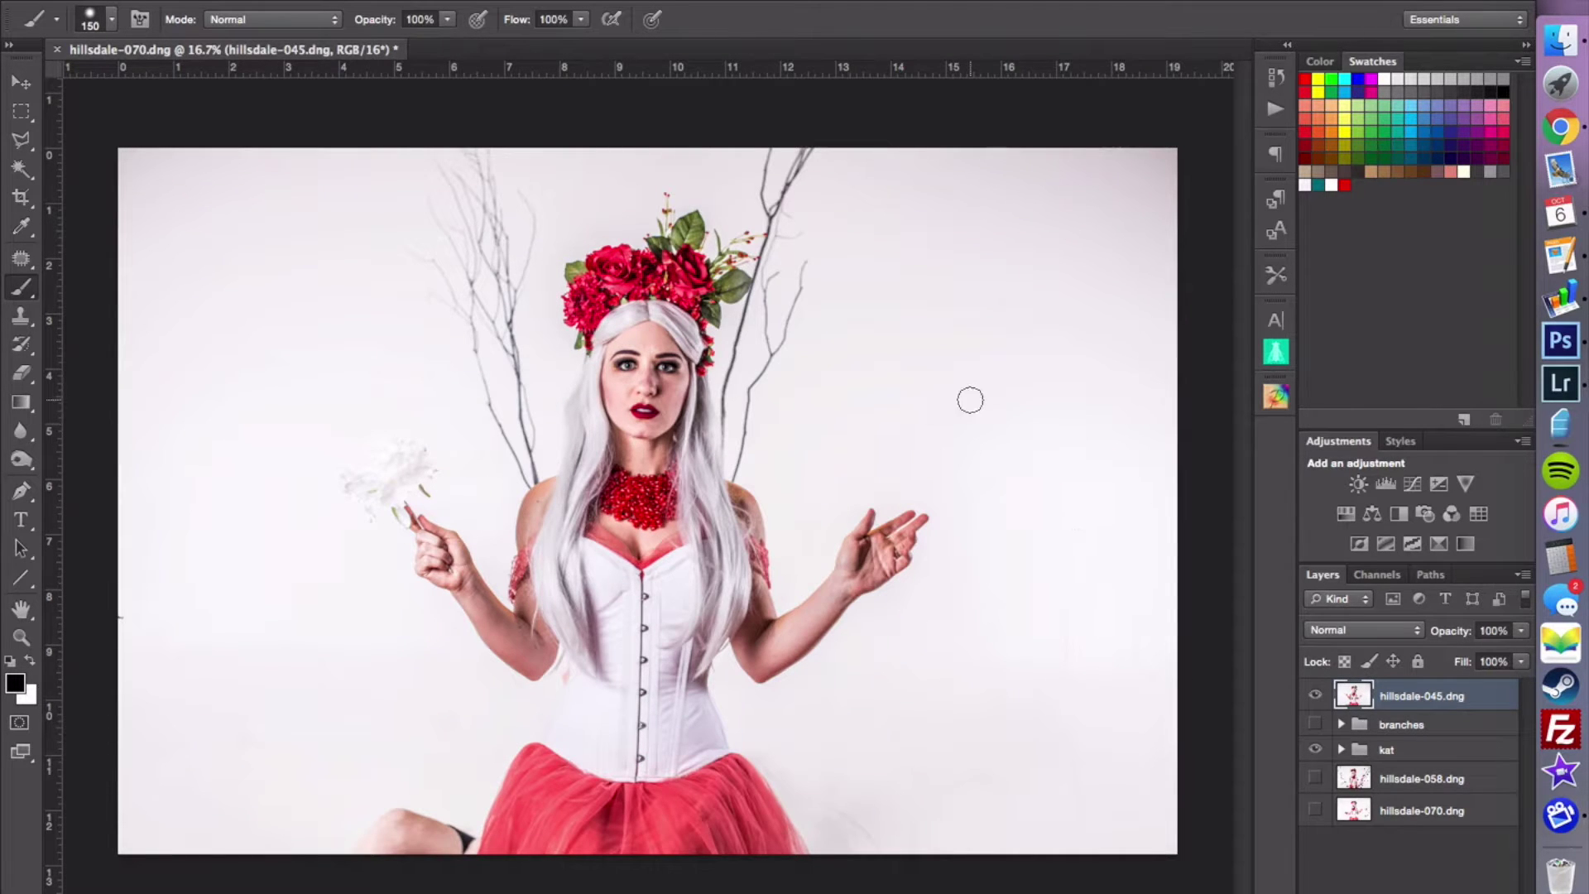
- Mask the hillsdale-045.dng layer and paint over the branches right of the model's head on the mask with a size 150 brush
key("super+shift+m")
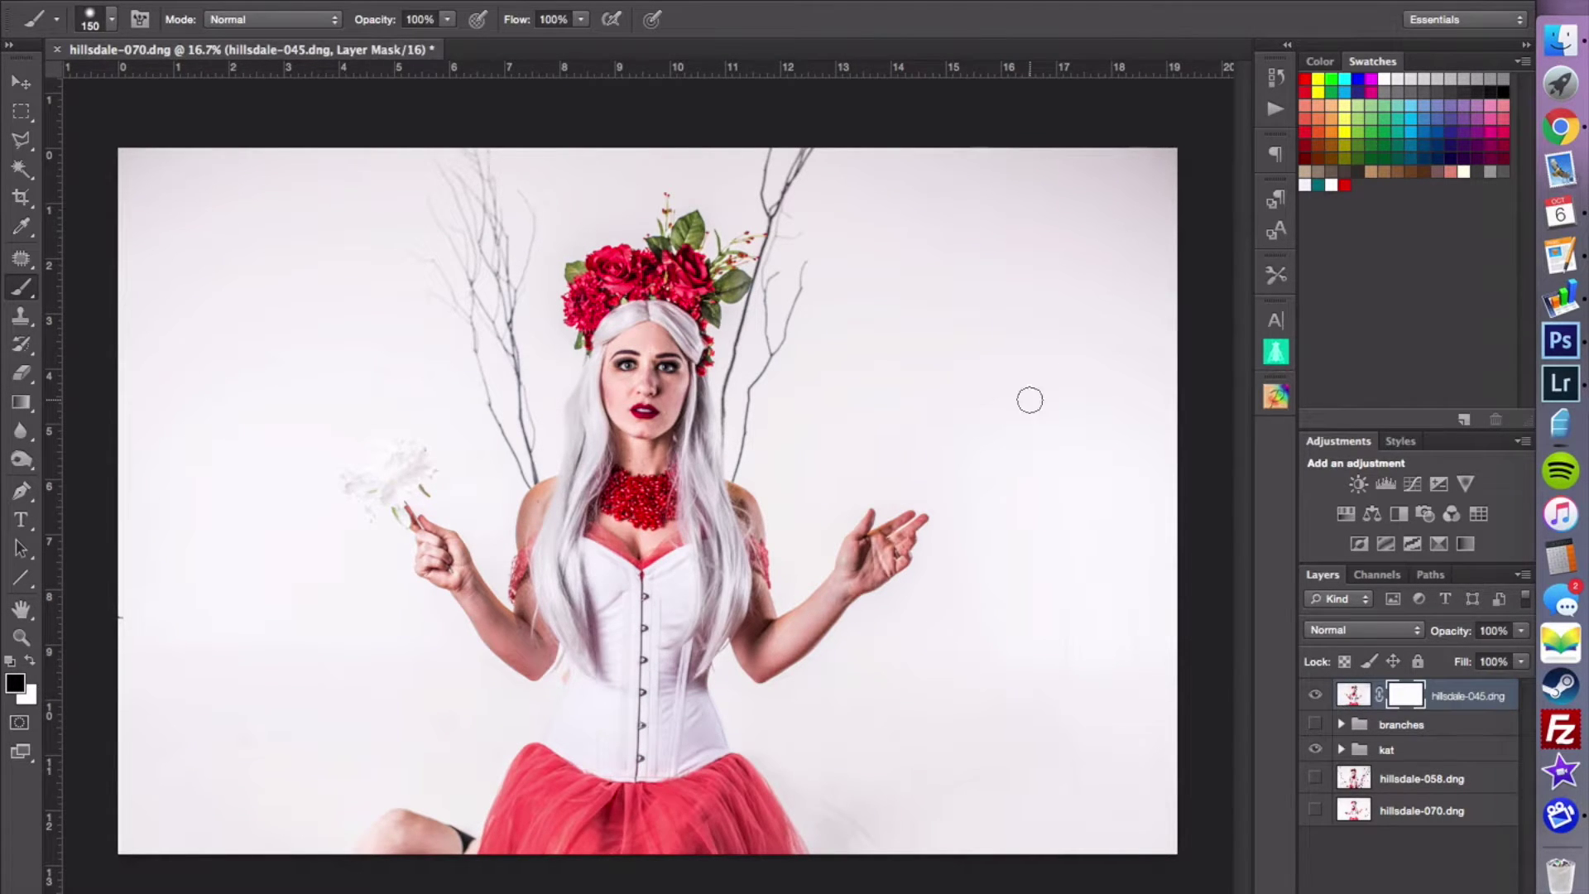
key("super+equal")
key("super+equal")
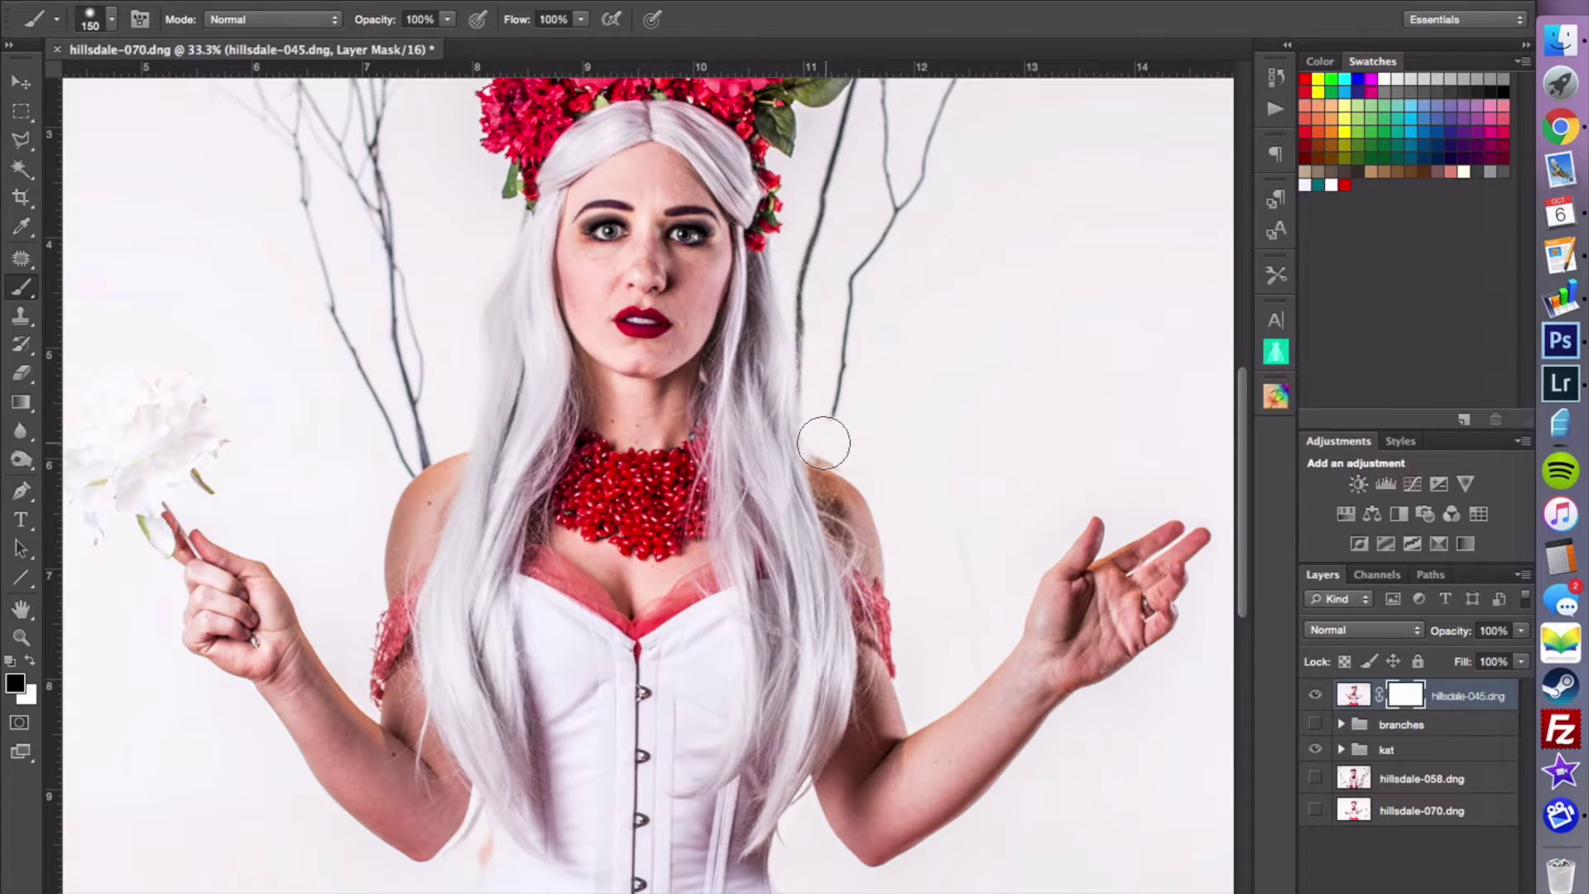
mouse_move(827, 440)
left_mouse_down()
mouse_move(858, 242)
mouse_move(828, 263)
mouse_move(823, 388)
mouse_move(815, 263)
mouse_move(848, 180)
left_mouse_up()
scroll(848, 179, "up", 4)
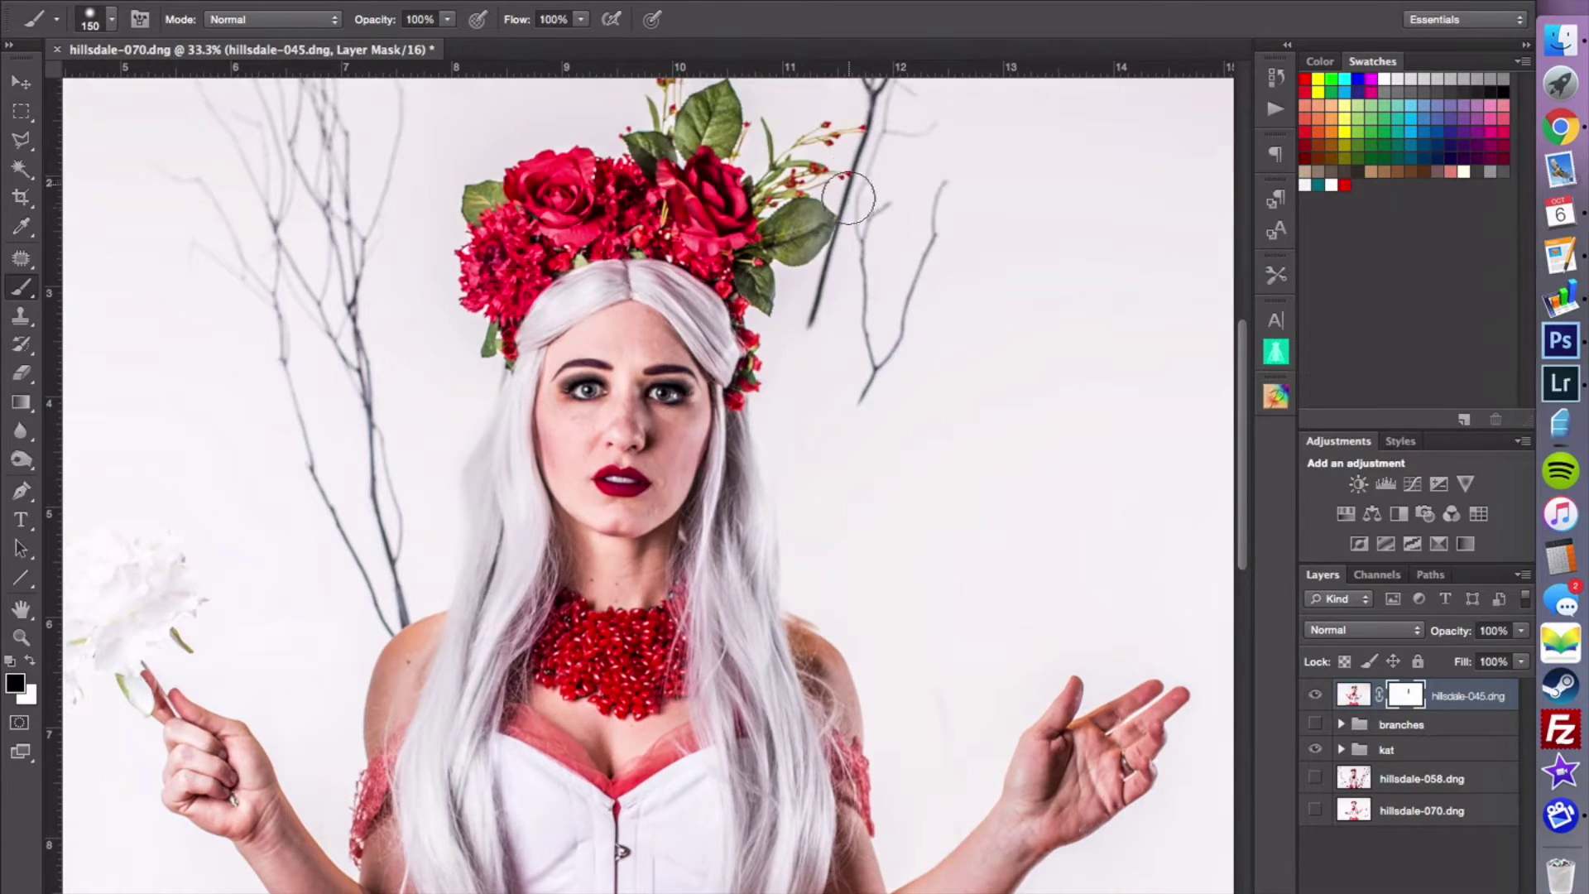
mouse_move(823, 319)
left_mouse_down()
mouse_move(868, 194)
mouse_move(865, 422)
mouse_move(907, 414)
left_mouse_up()
scroll(907, 416, "up", 4)
scroll(907, 418, "right", 1)
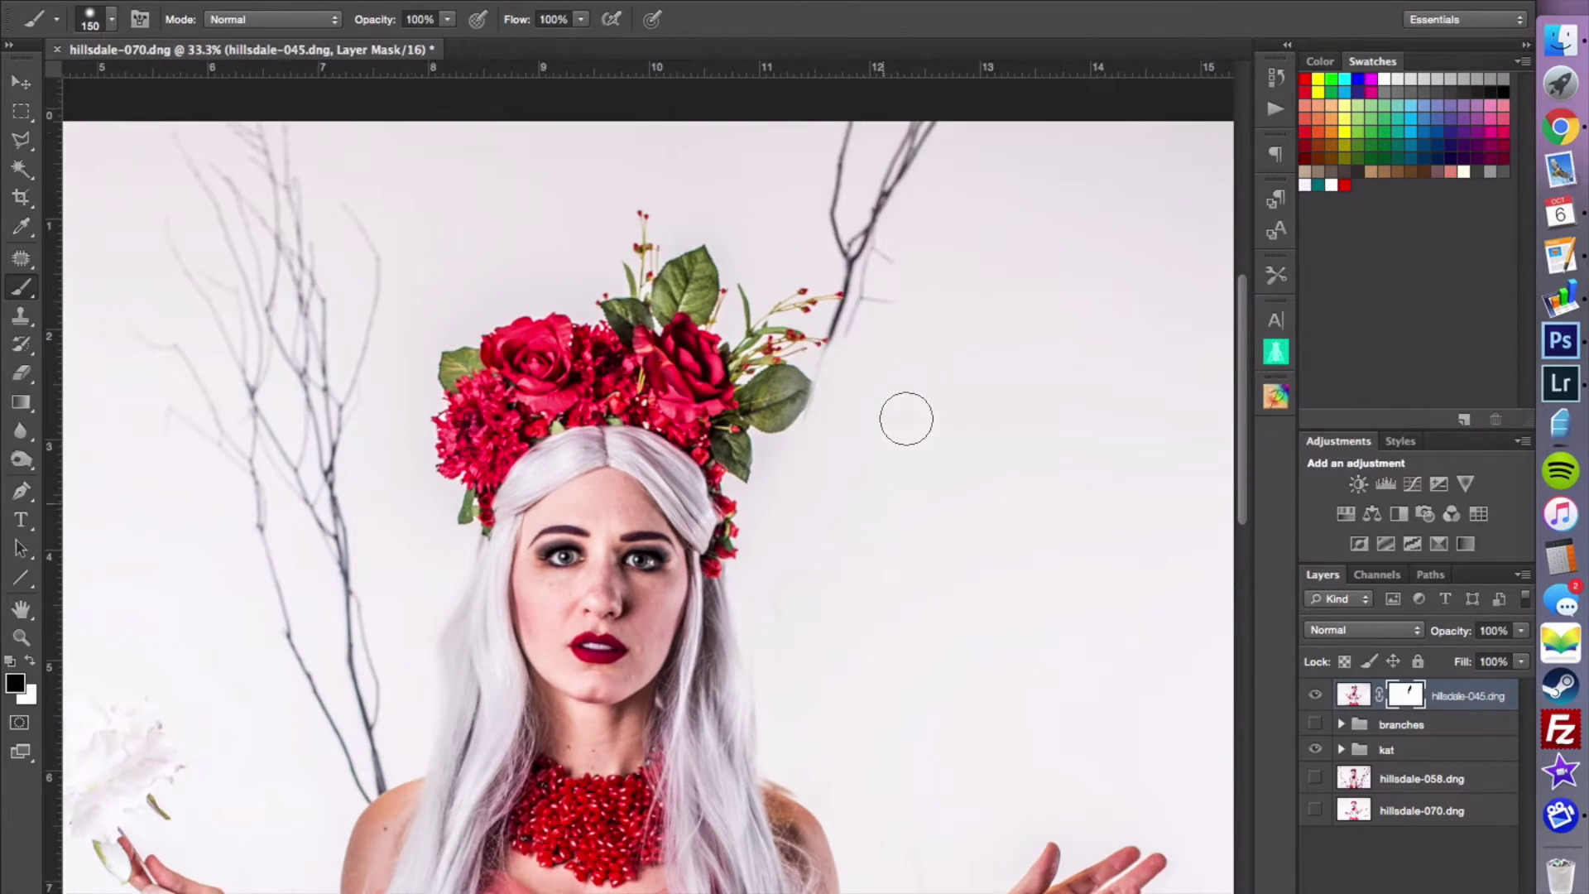
mouse_move(804, 383)
left_mouse_down()
mouse_move(831, 281)
mouse_move(805, 182)
mouse_move(814, 104)
mouse_move(857, 256)
left_mouse_up()
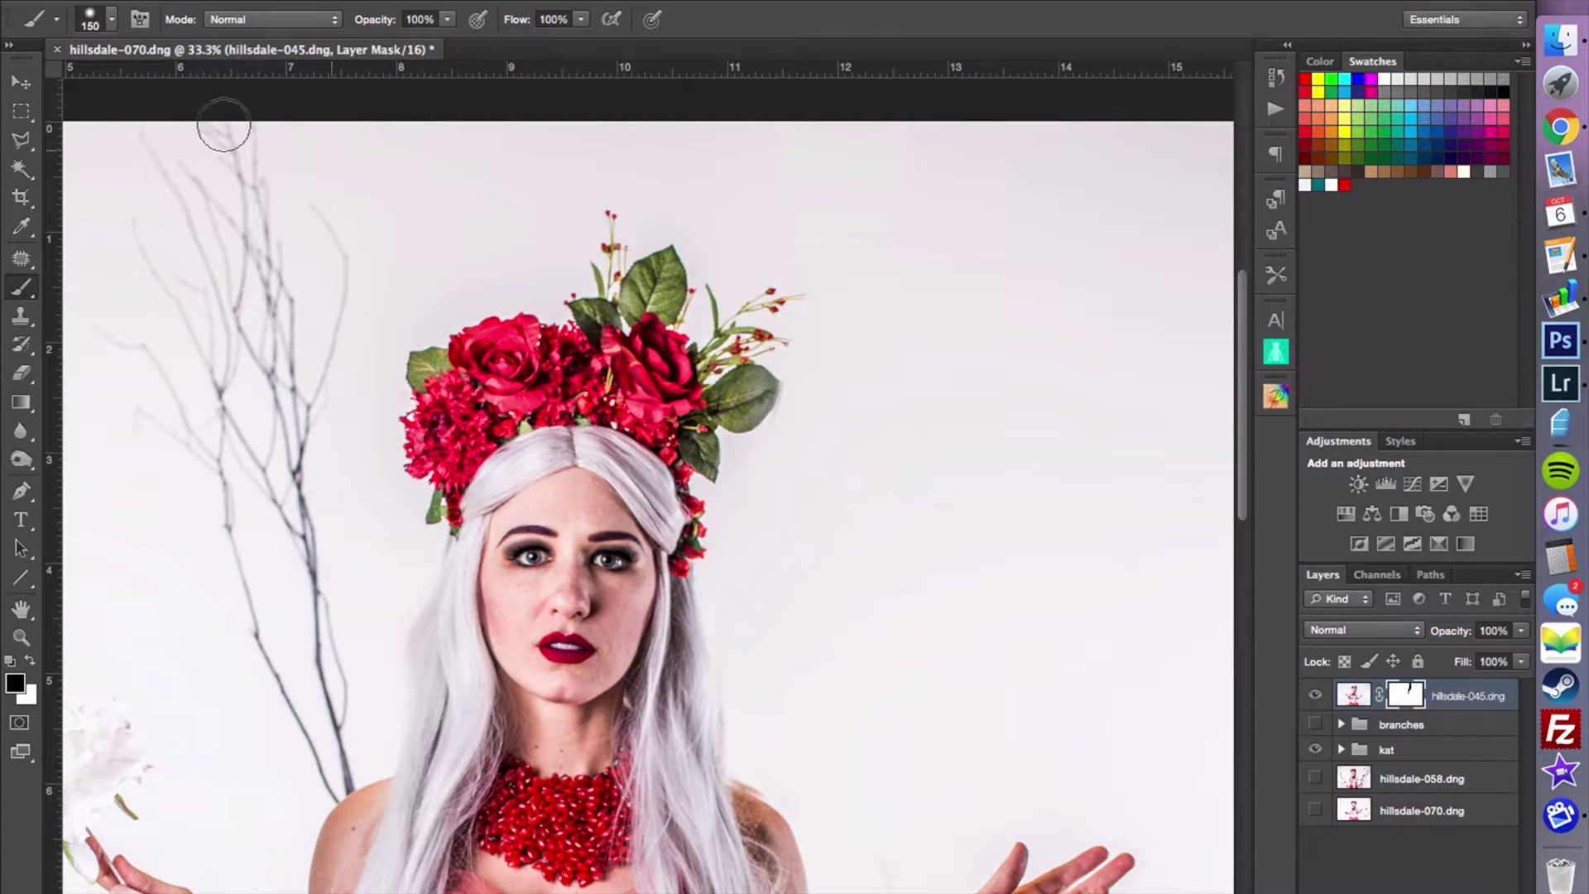
- Paint over the branches left of the model's head on the hillsdale-045.dng mask with a size 200 brush, and invert the mask
key("bracketright")
key("bracketright")
scroll(219, 237, "left", 2)
scroll(219, 236, "down", 1)
mouse_move(249, 71)
left_mouse_down()
mouse_move(223, 116)
mouse_move(352, 109)
mouse_move(320, 145)
mouse_move(360, 169)
mouse_move(330, 271)
left_mouse_up()
key("ctrl+z")
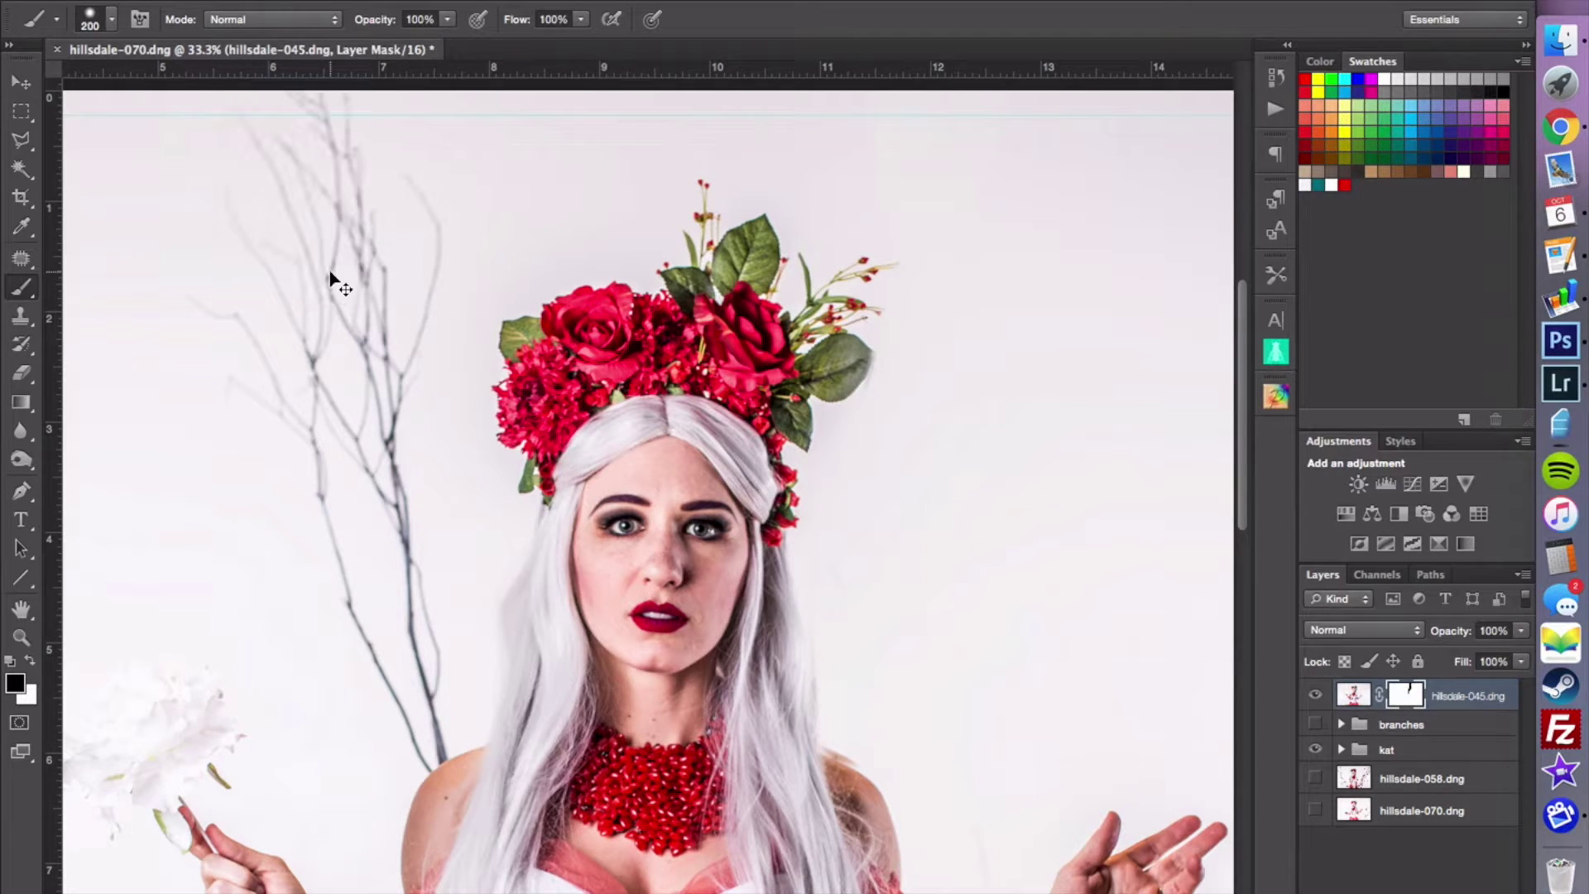
mouse_move(336, 140)
left_mouse_down()
mouse_move(393, 97)
mouse_move(317, 64)
mouse_move(331, 217)
mouse_move(442, 203)
left_mouse_up()
mouse_move(229, 219)
left_mouse_down()
mouse_move(189, 255)
mouse_move(240, 316)
mouse_move(306, 269)
mouse_move(289, 495)
mouse_move(277, 313)
mouse_move(414, 176)
mouse_move(368, 516)
mouse_move(379, 477)
mouse_move(375, 595)
mouse_move(401, 624)
mouse_move(403, 570)
mouse_move(416, 705)
mouse_move(399, 746)
mouse_move(412, 748)
left_mouse_up()
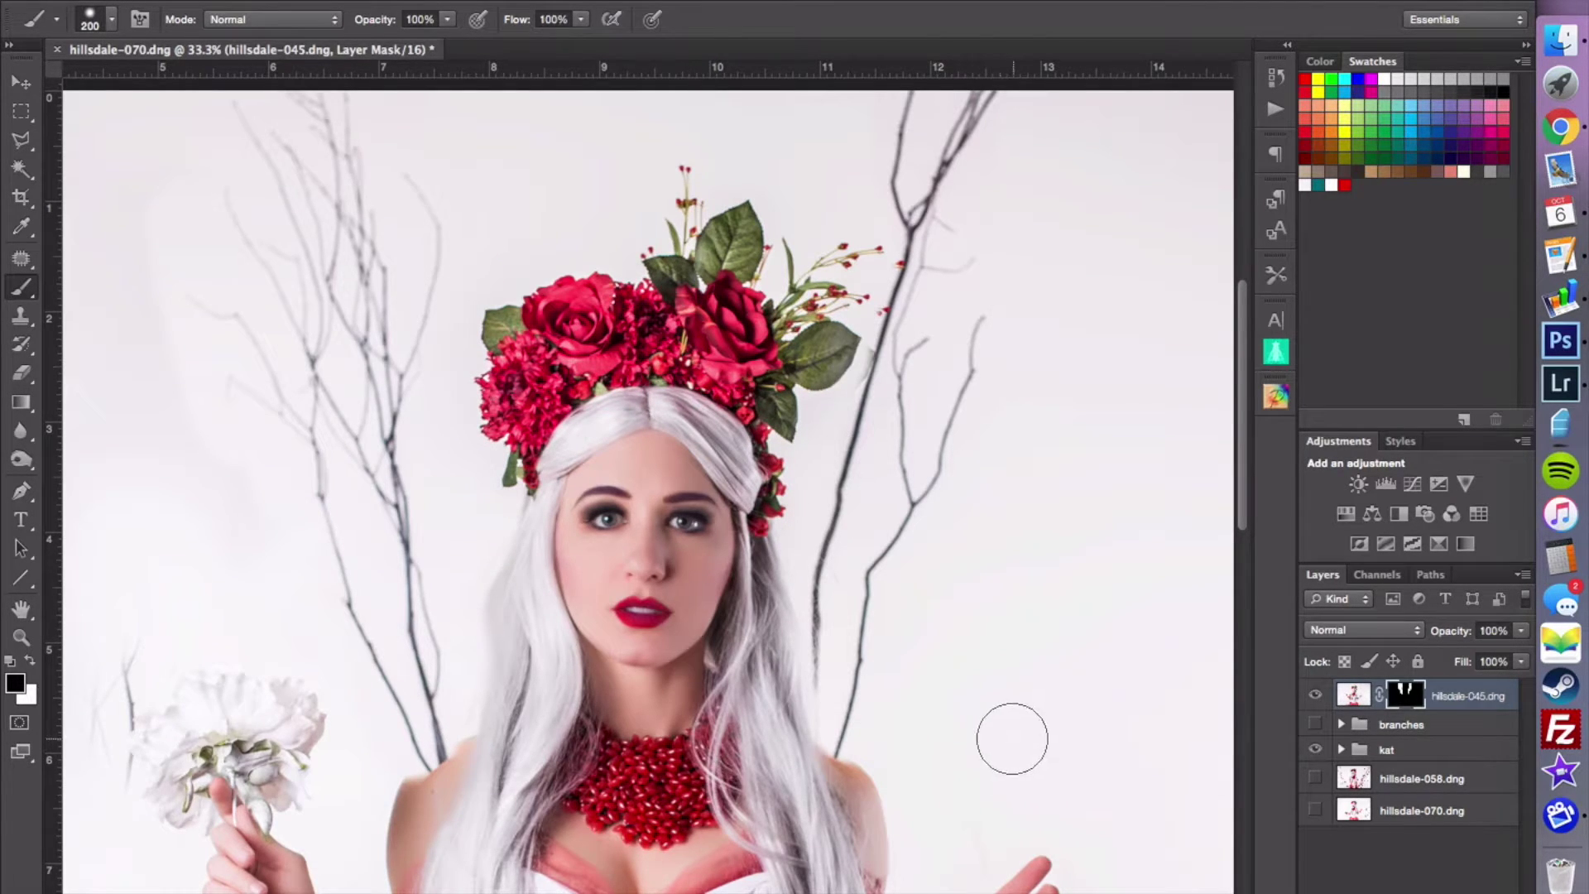
- Clean up the hillsdale-045.dng mask where the branch ends meet the model's shoulders with a size 100 brush
key("v")
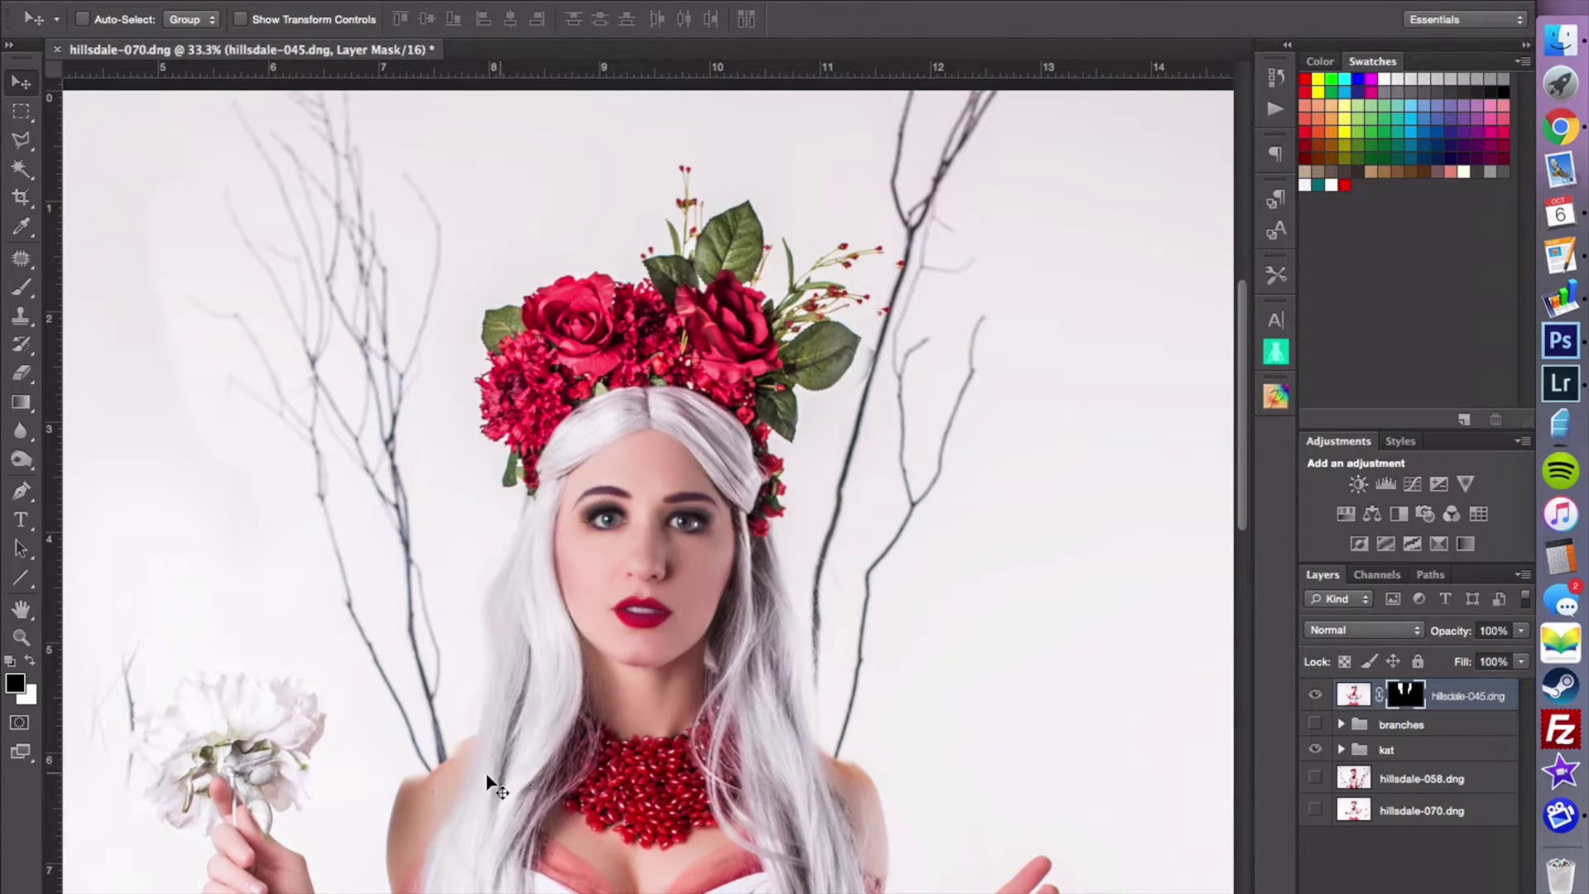
key("b")
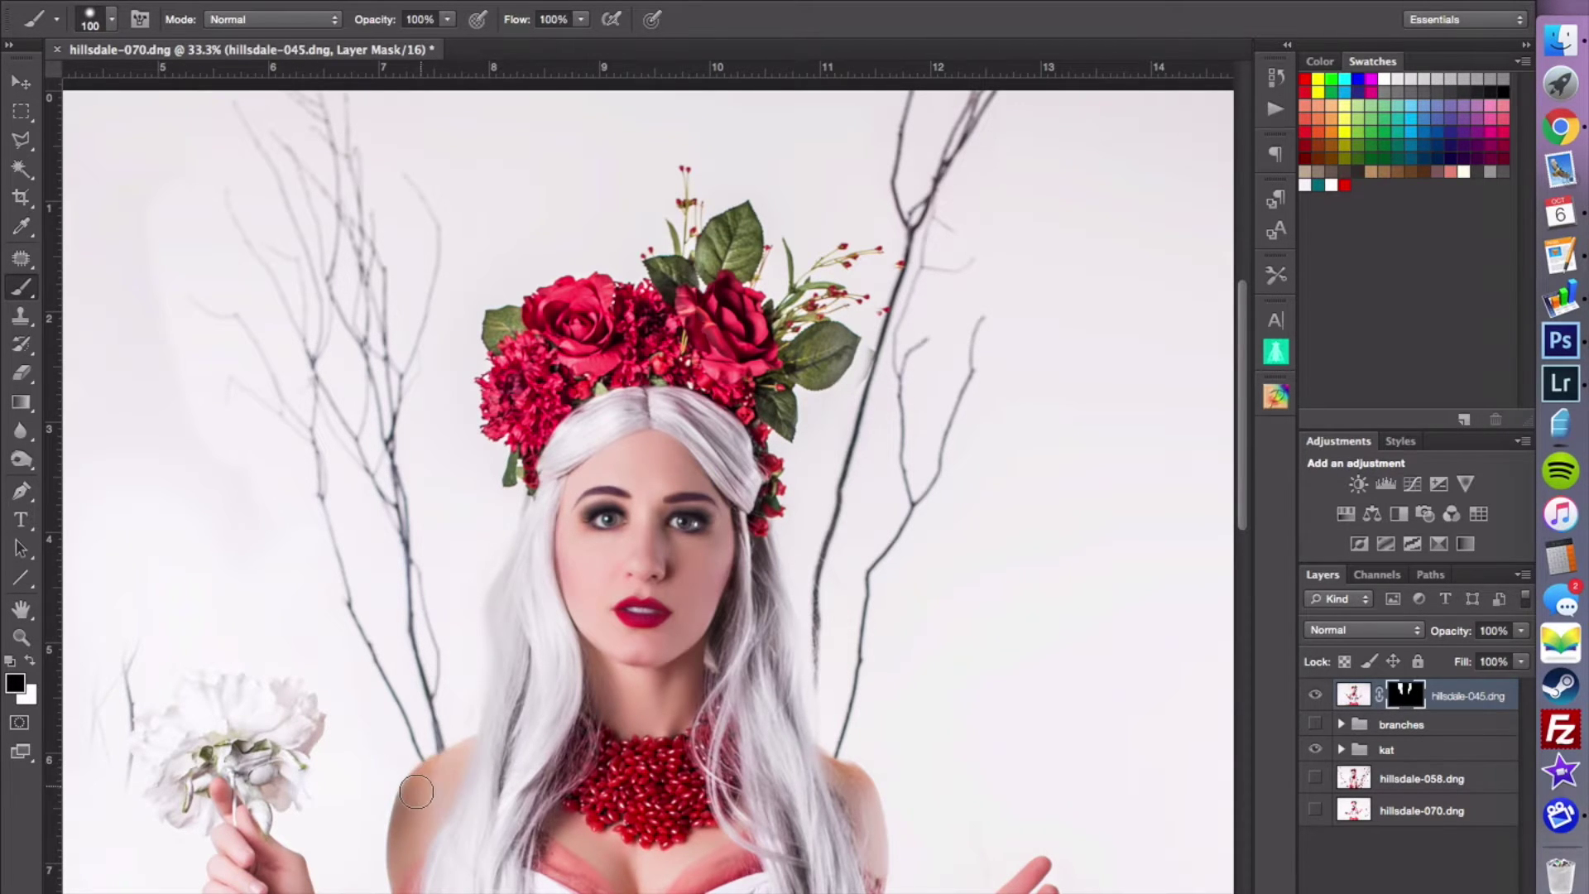
left_click_drag(433, 769, 482, 754)
mouse_move(864, 826)
left_mouse_down()
mouse_move(815, 765)
mouse_move(855, 786)
left_mouse_up()
key("super+minus")
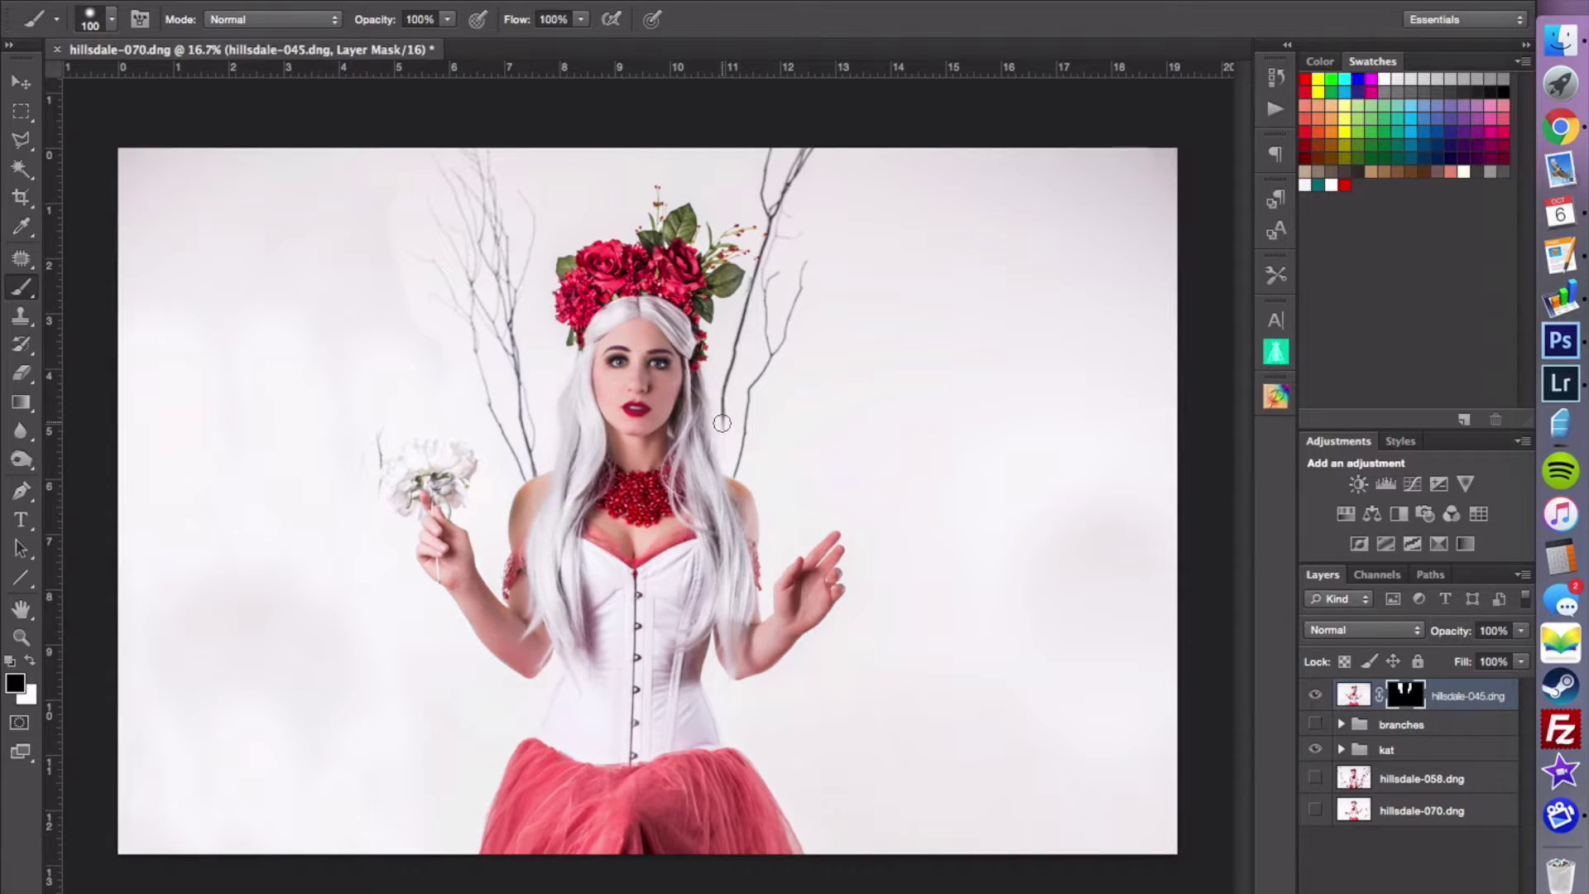
- Marquee-select the hillsdale-045.dng branches right of the model's head, nudge them closer to her, and set the layer's blend mode to Darken
left_click(1364, 697)
key("m")
left_click_drag(985, 104, 665, 588)
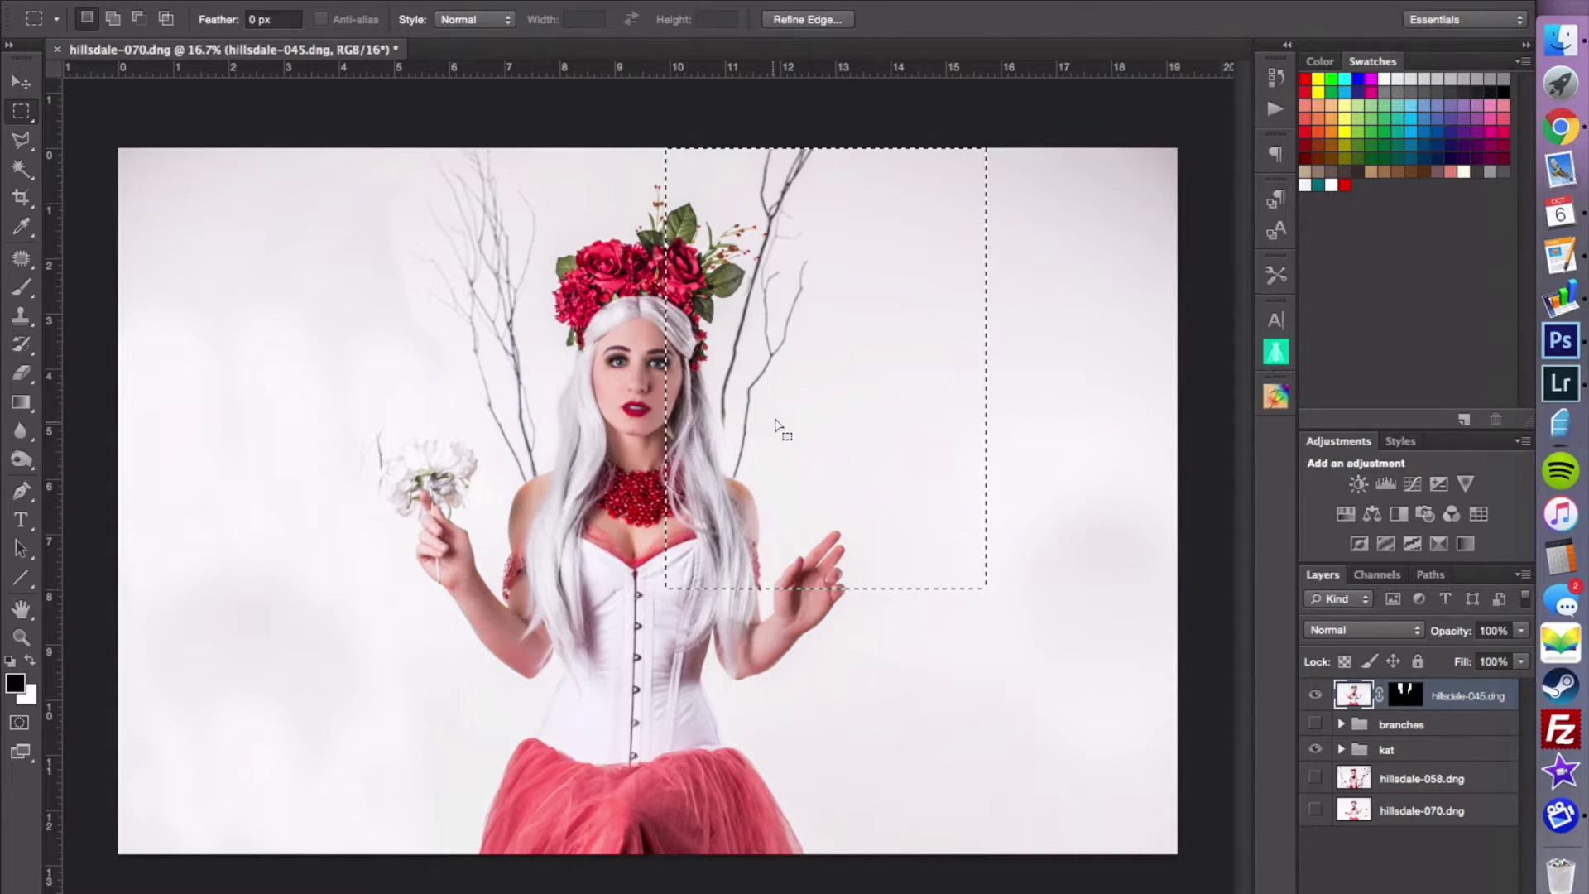
key("v")
key("Left")
key("Left")
key("Left")
key("Left")
key("Left")
key("Left")
key("Left")
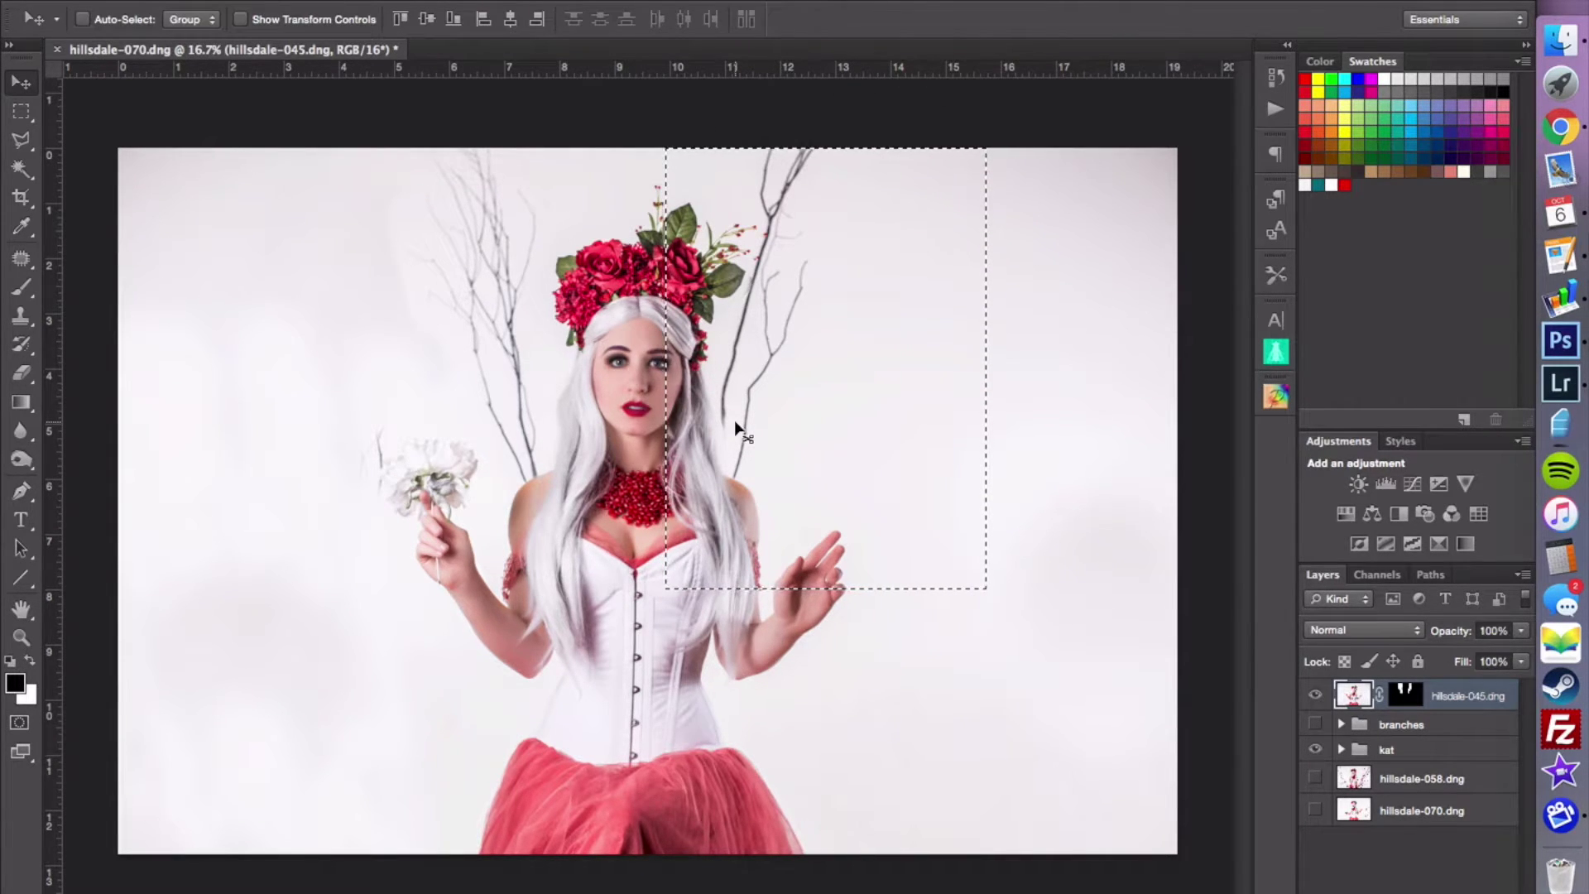
key("Left")
key("Left")
key("Left")
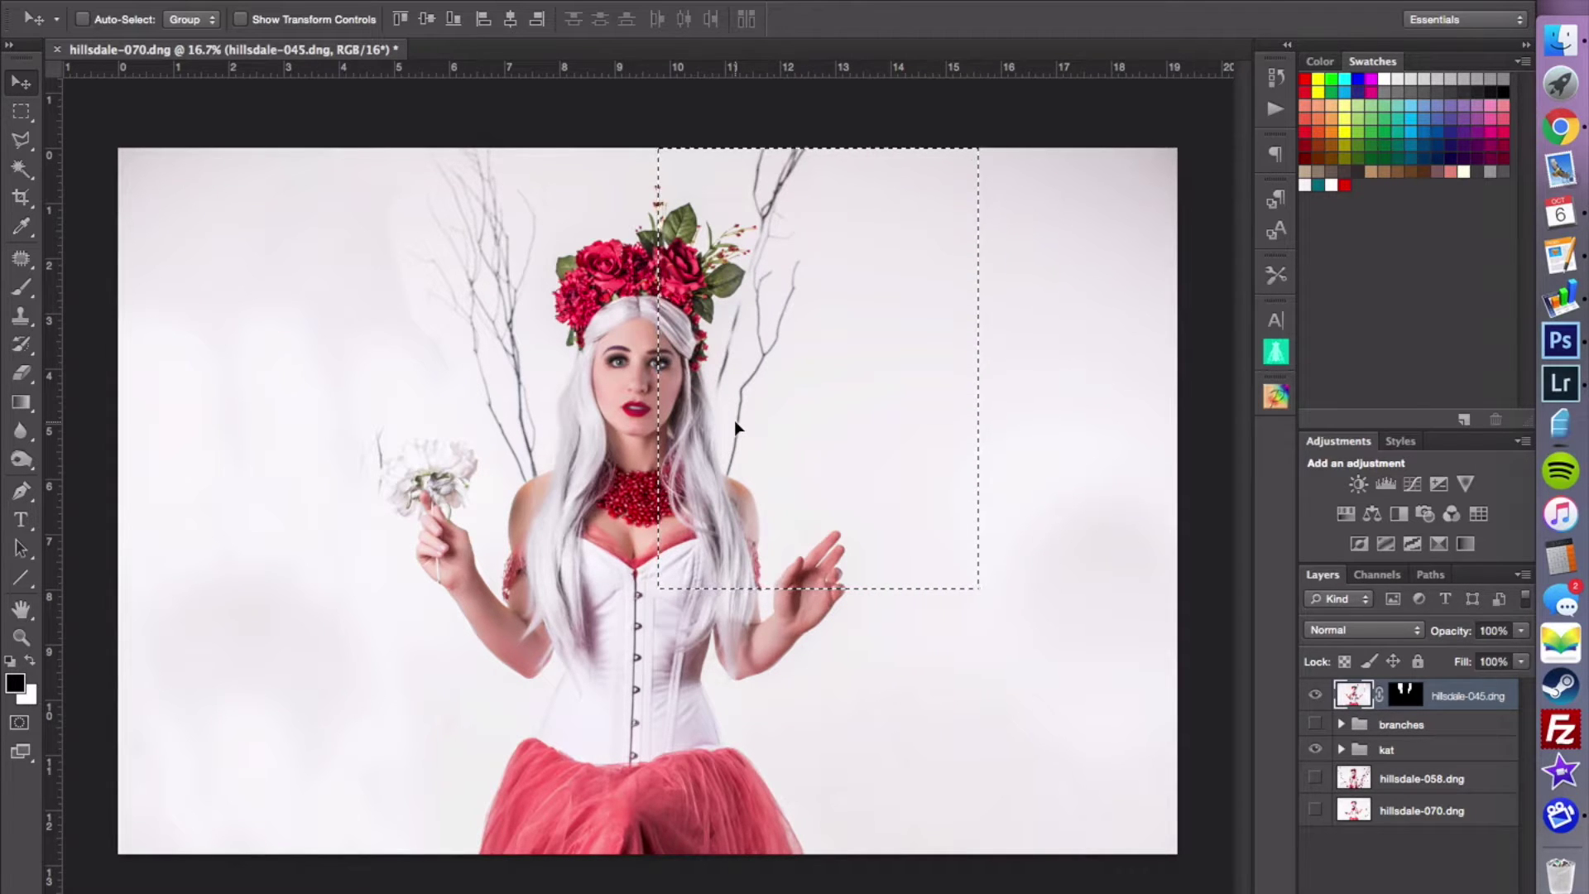
key("super+d")
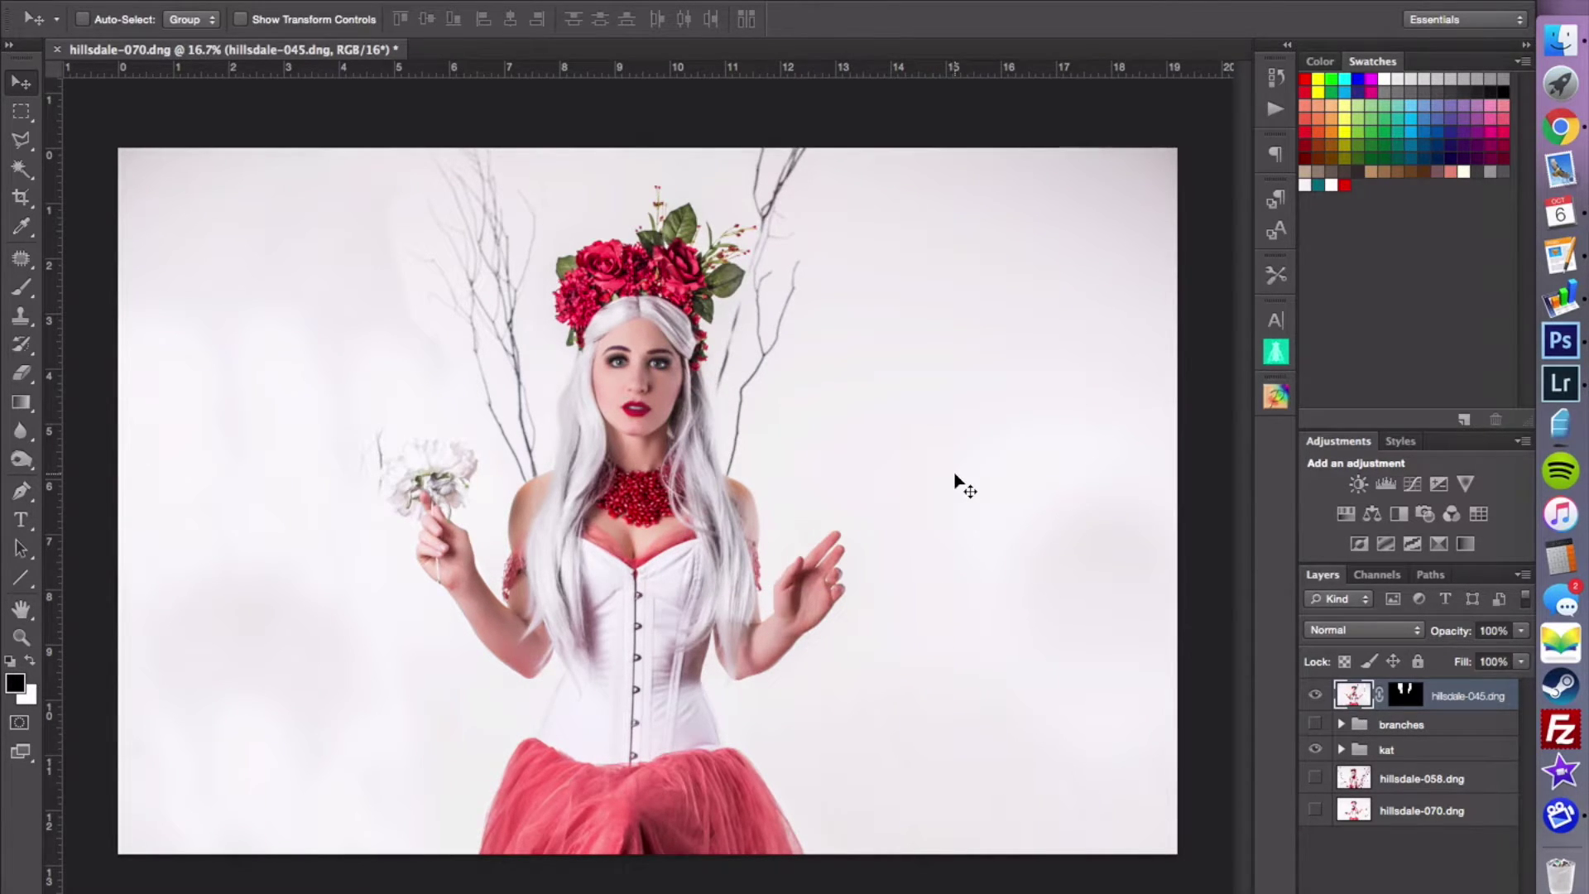
left_click(1394, 629)
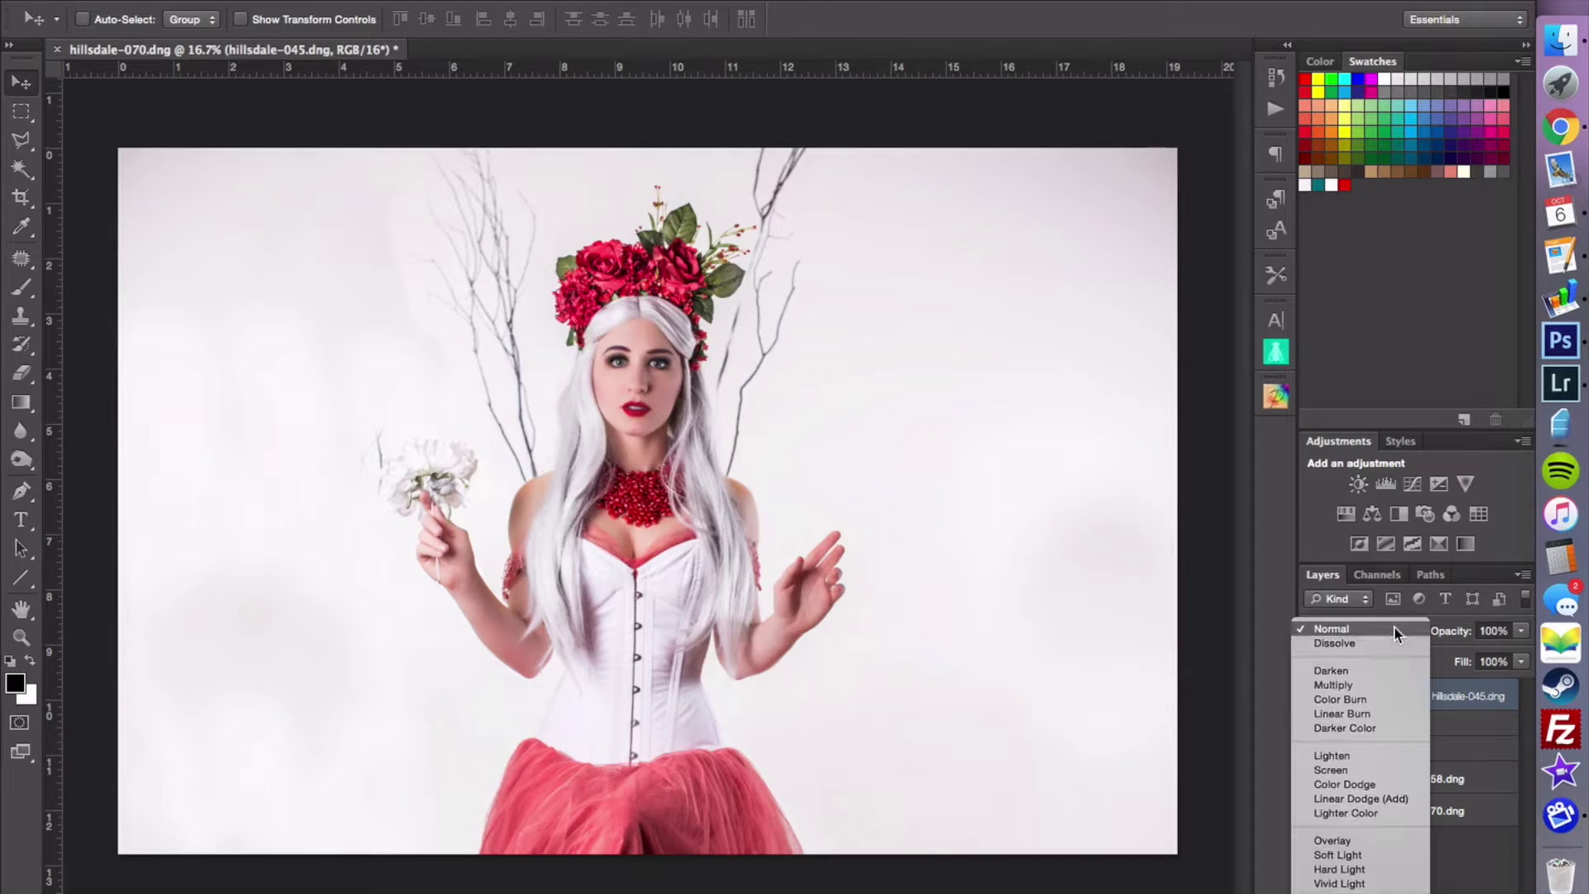
left_click(1389, 670)
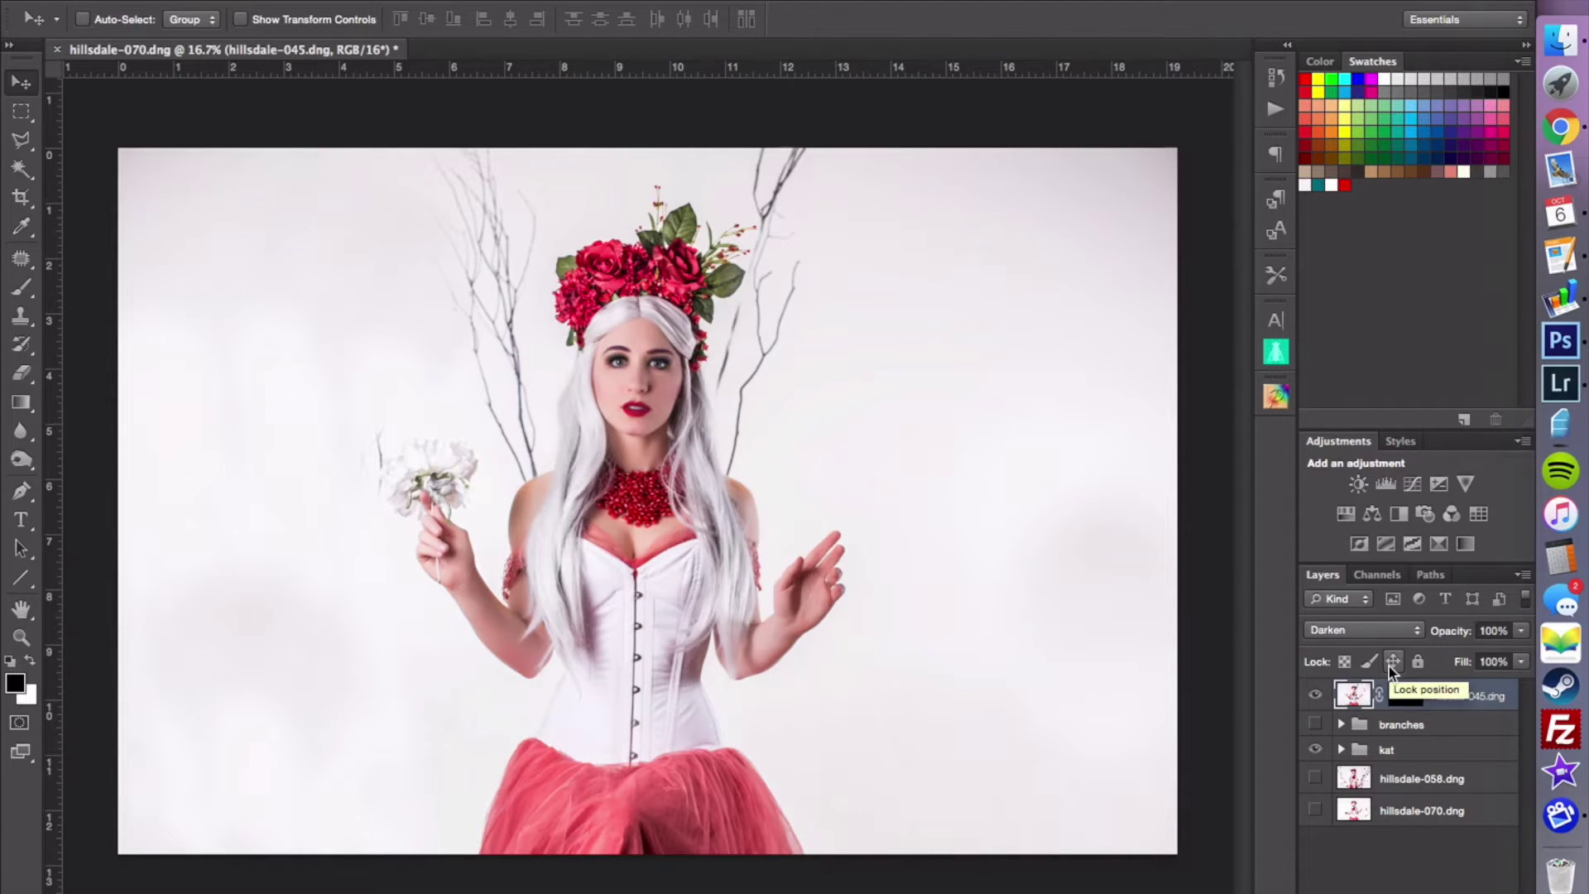
- Restore the faded branch beside the flower crown and hair by painting white on the hillsdale-045.dng mask with a size 45 brush
key("super+plus")
key("super+plus")
key("super+plus")
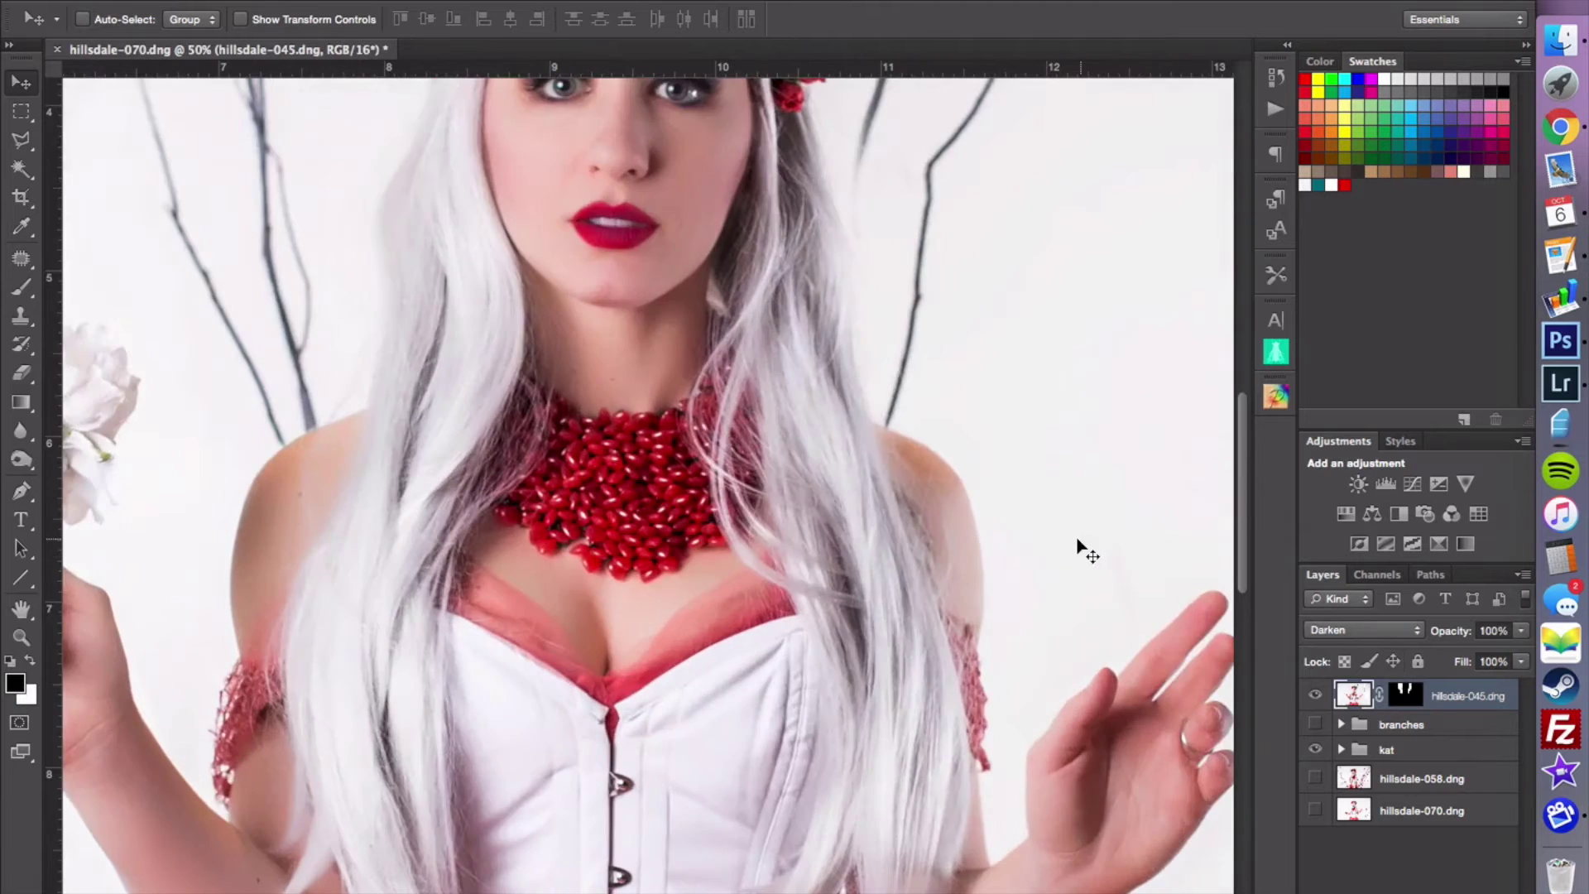
scroll(1080, 549, "up", 5)
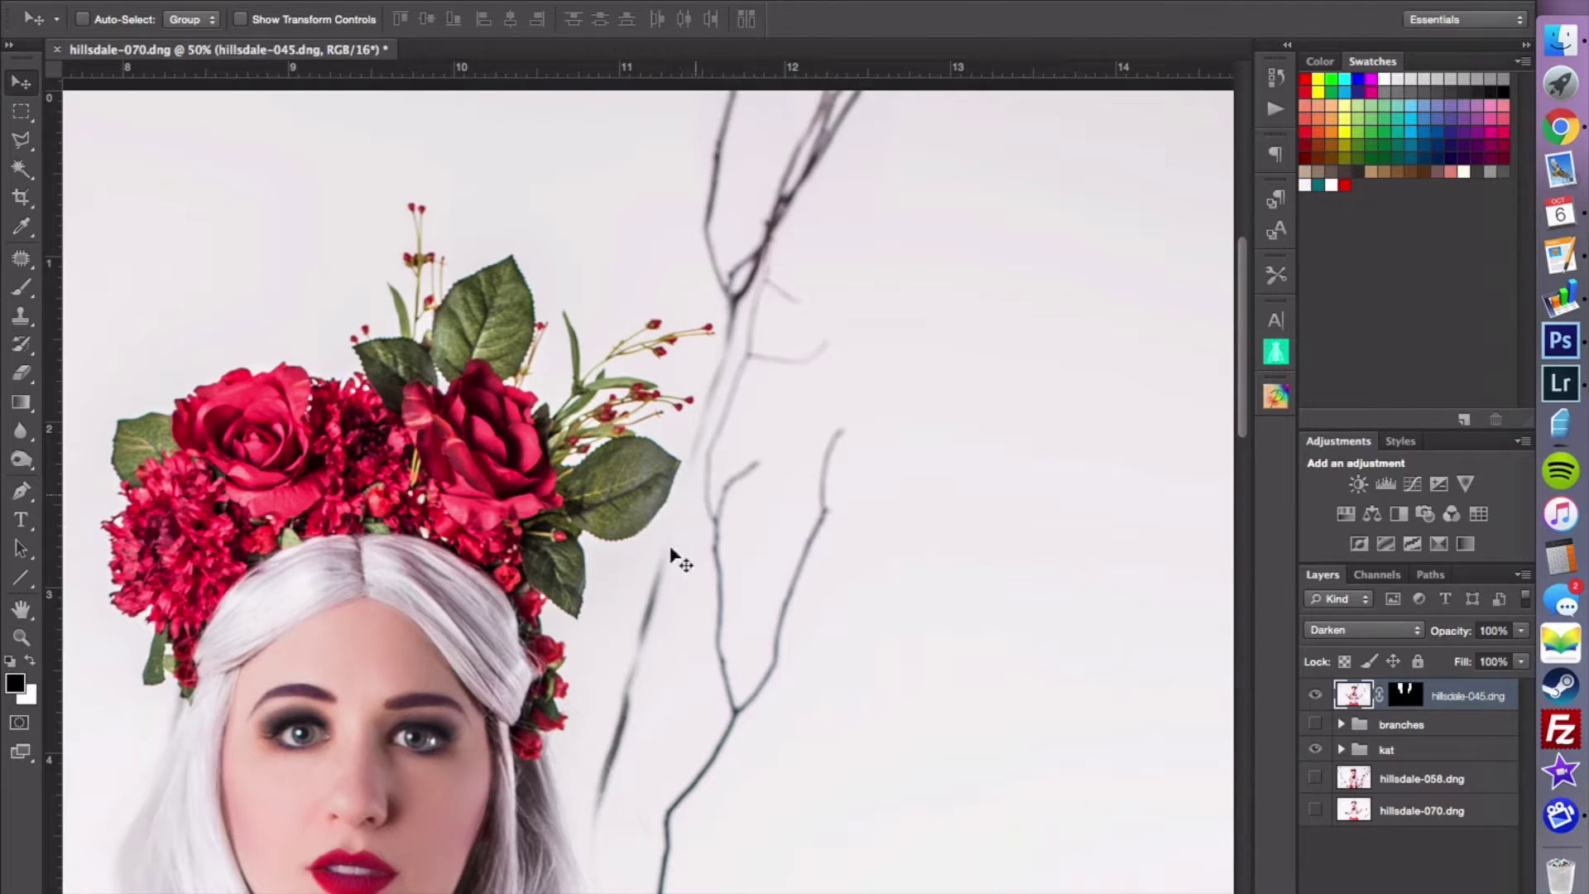
left_click(1404, 695)
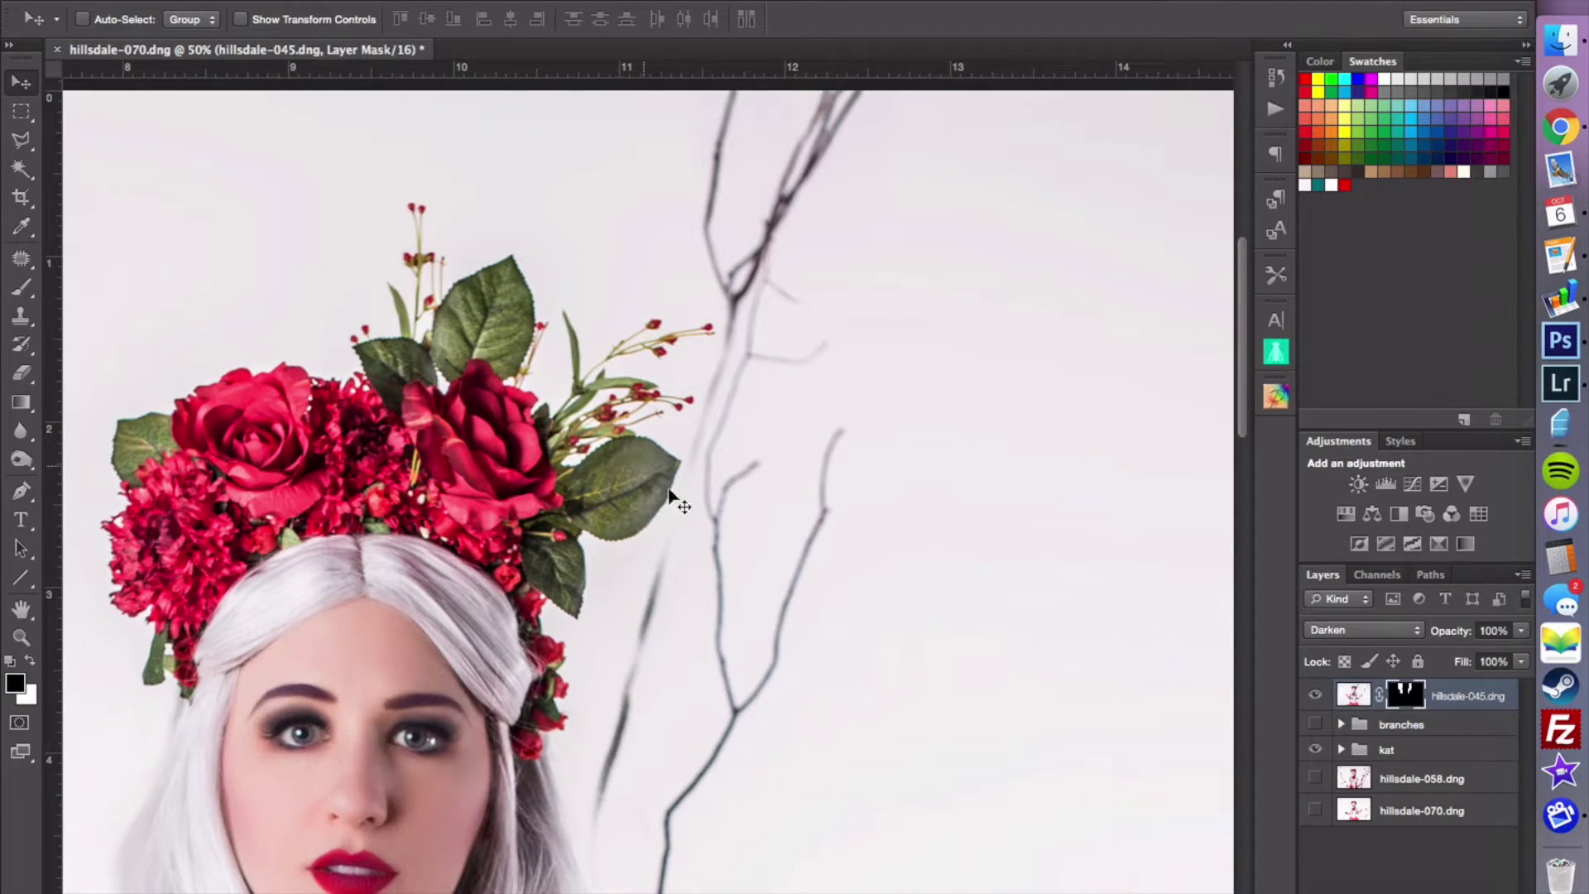
key("b")
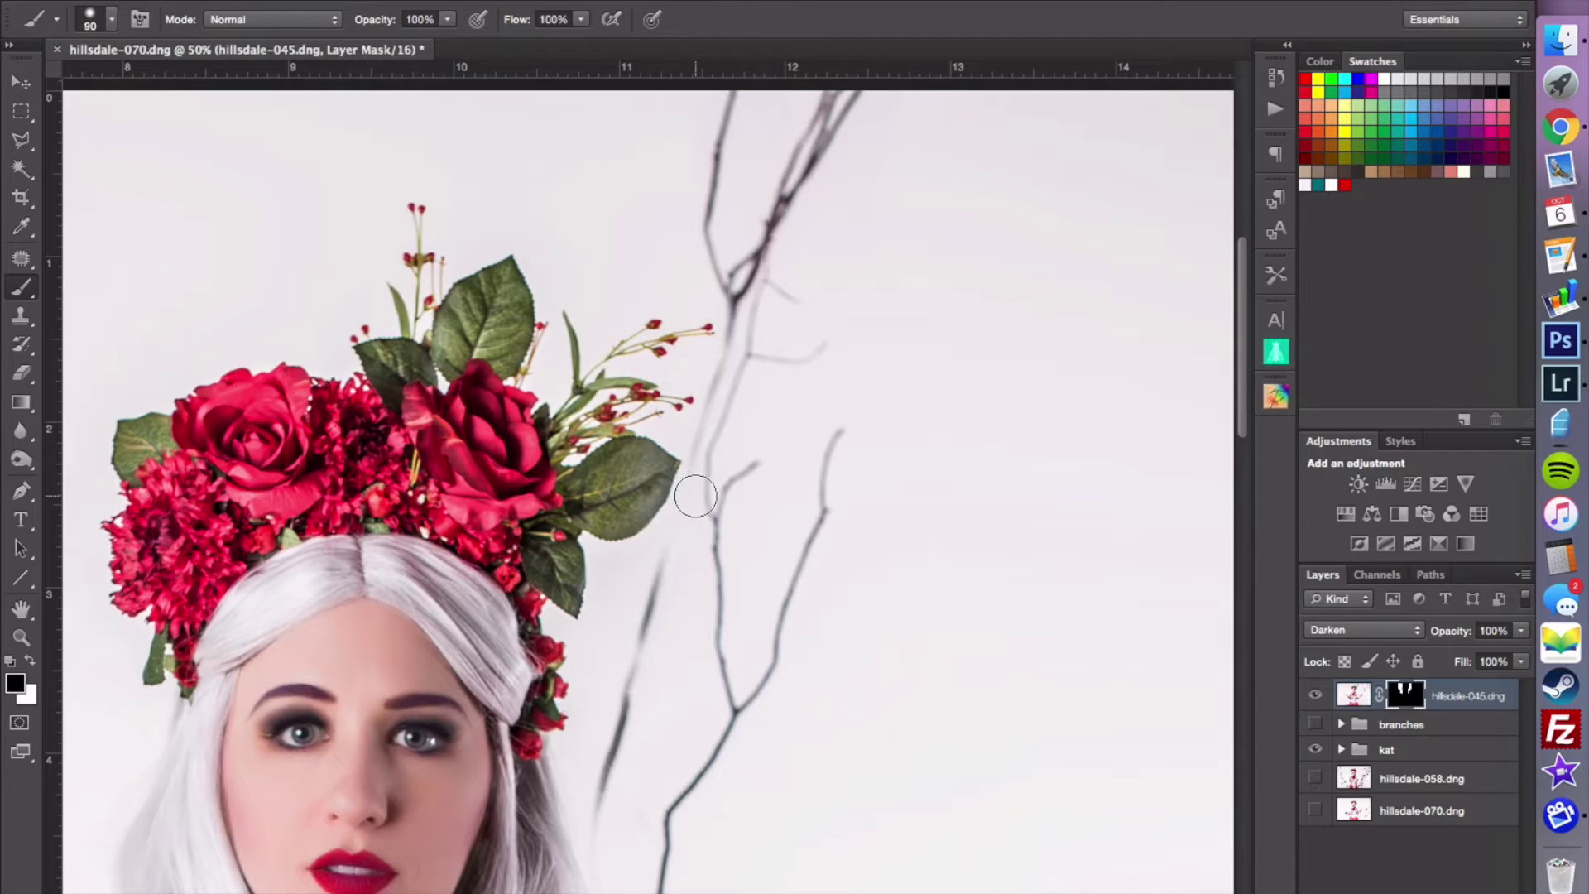
key("x")
mouse_move(667, 555)
left_mouse_down()
mouse_move(672, 523)
mouse_move(587, 858)
left_mouse_up()
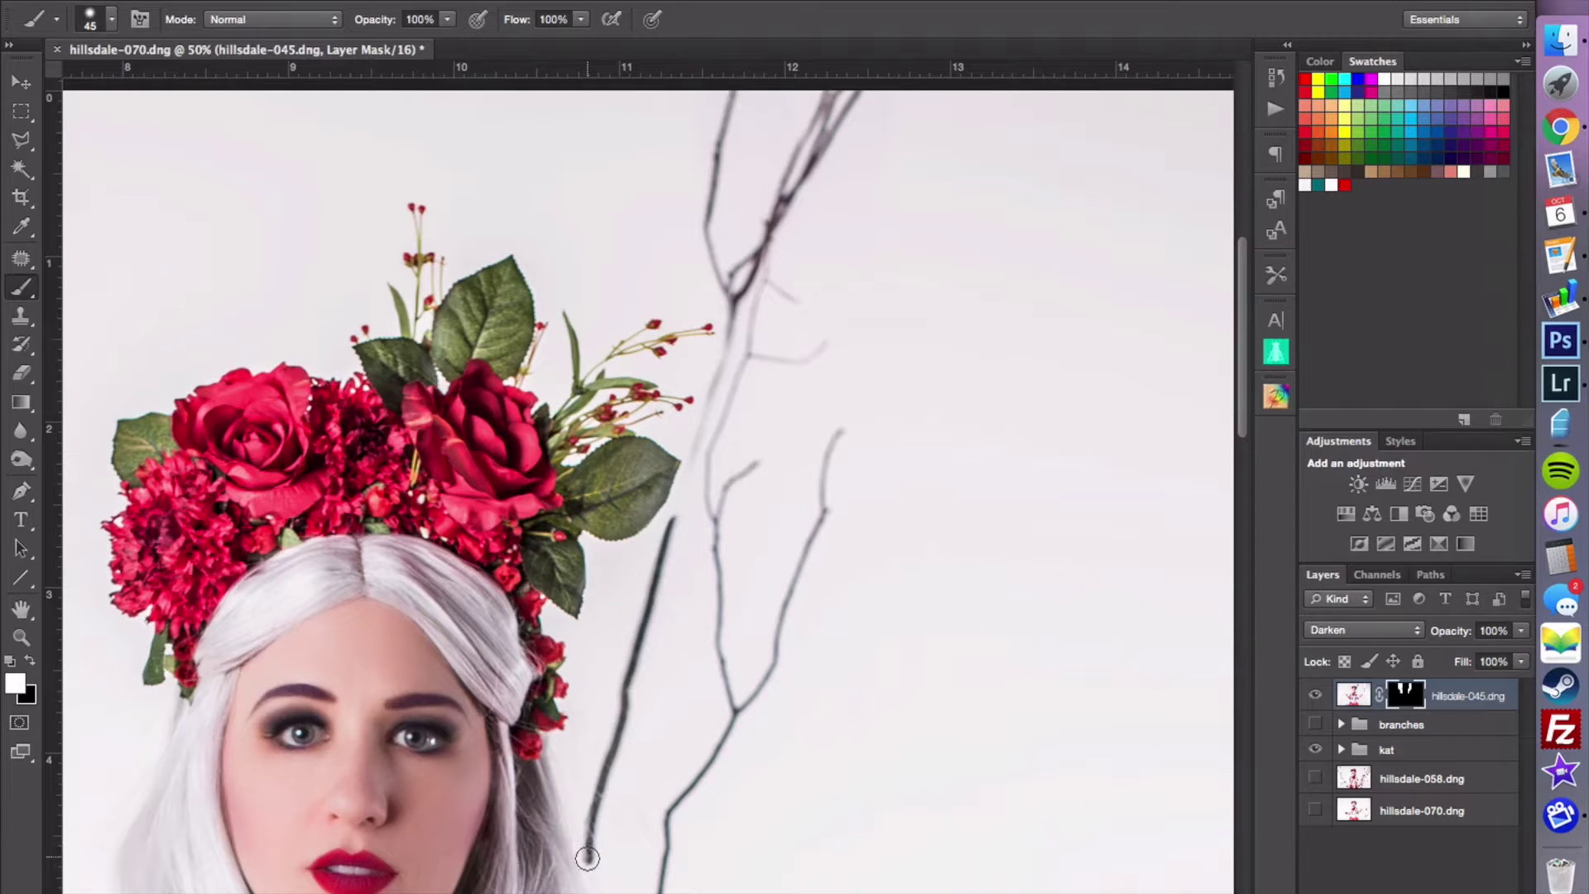
left_click_drag(671, 530, 682, 494)
key("x")
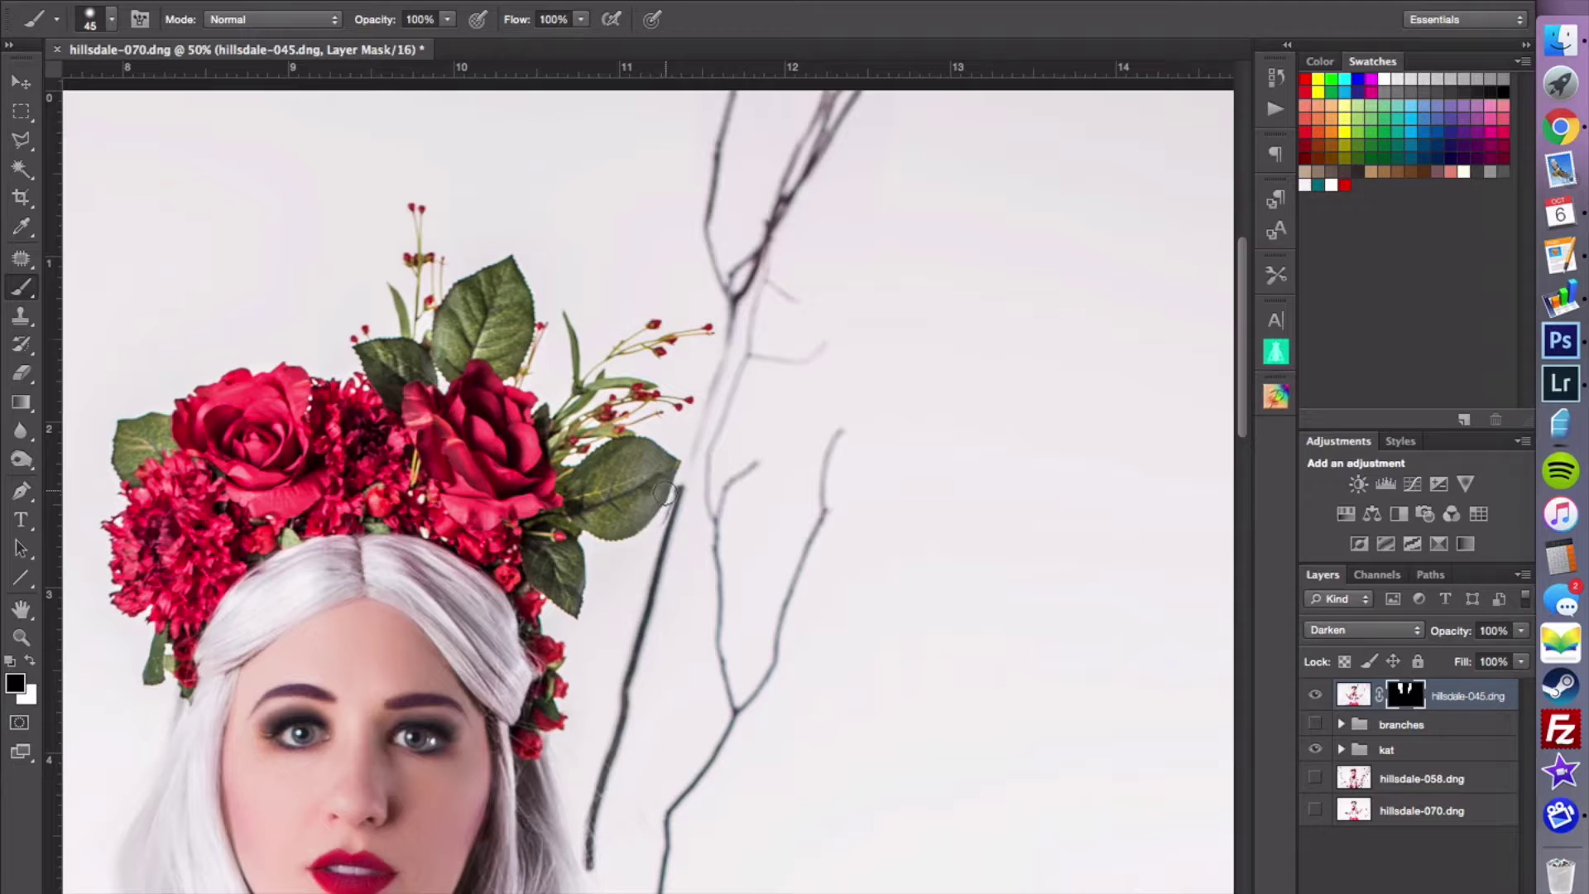
key("x")
mouse_move(690, 487)
left_mouse_down()
mouse_move(738, 332)
mouse_move(710, 197)
left_mouse_up()
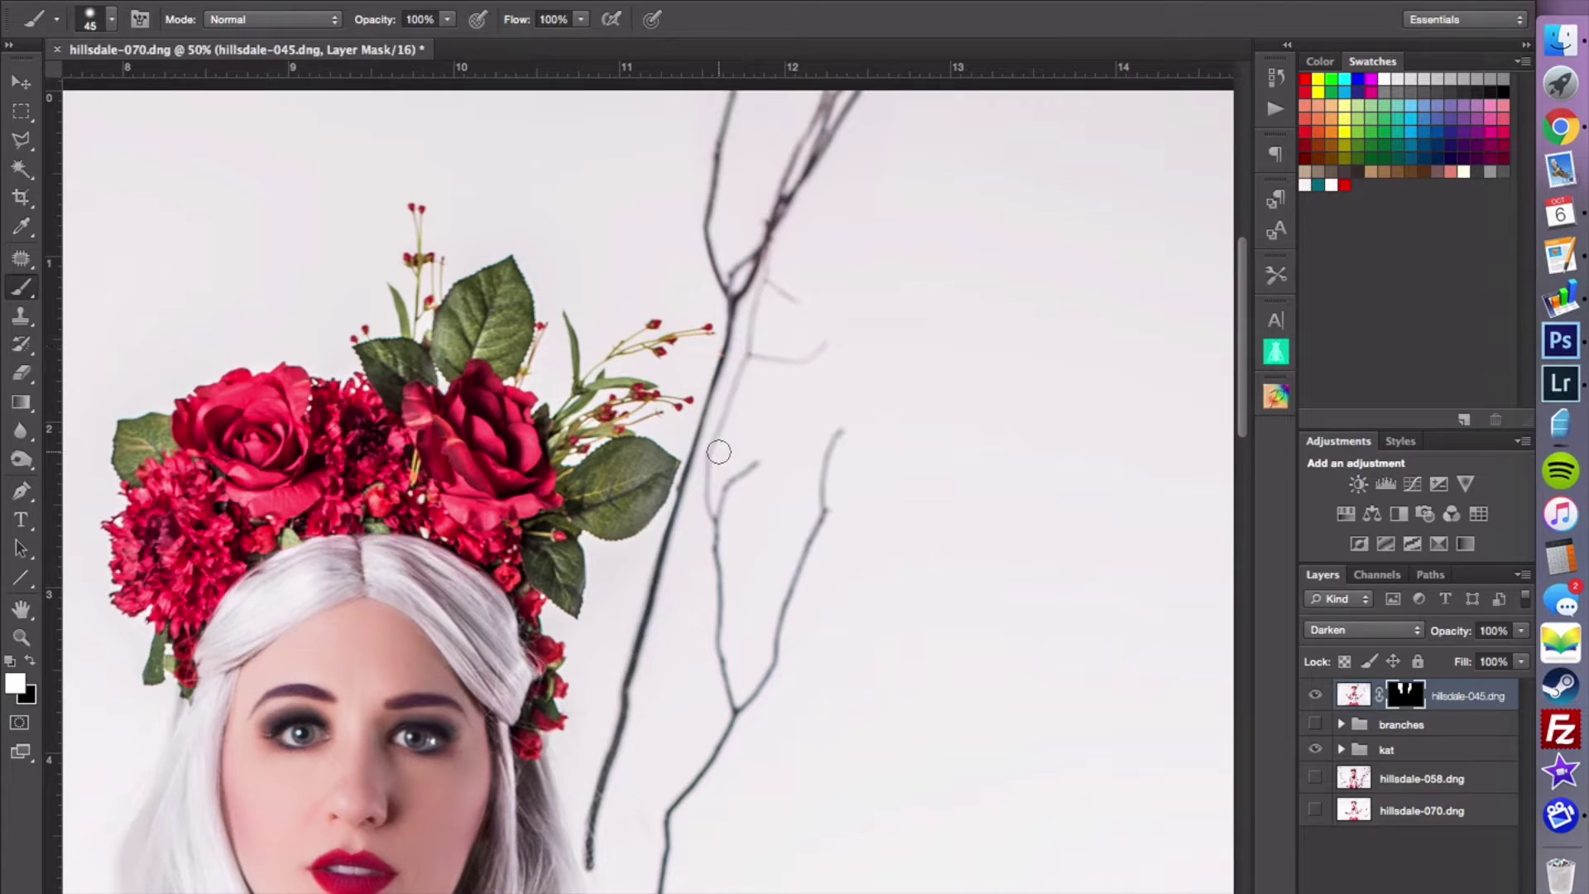
- Move the hillsdale-045.dng layer into the branches group, and place hillsdale-070.dng above the group and make it visible
scroll(718, 452, "down", 5)
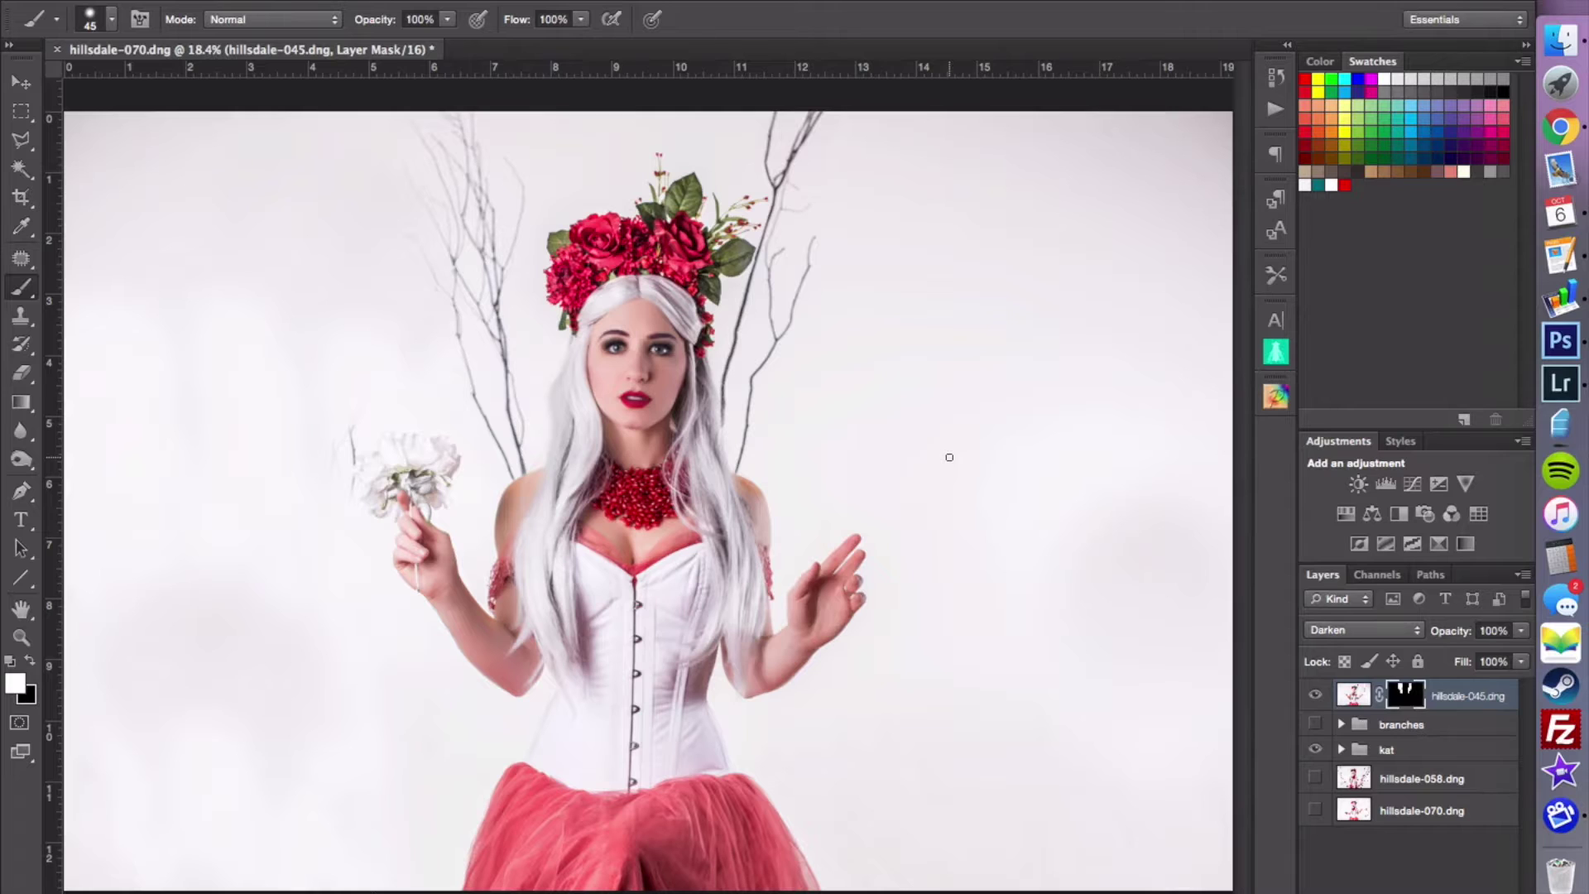
mouse_move(1347, 698)
left_mouse_down()
mouse_move(1360, 728)
mouse_move(1357, 688)
left_mouse_up()
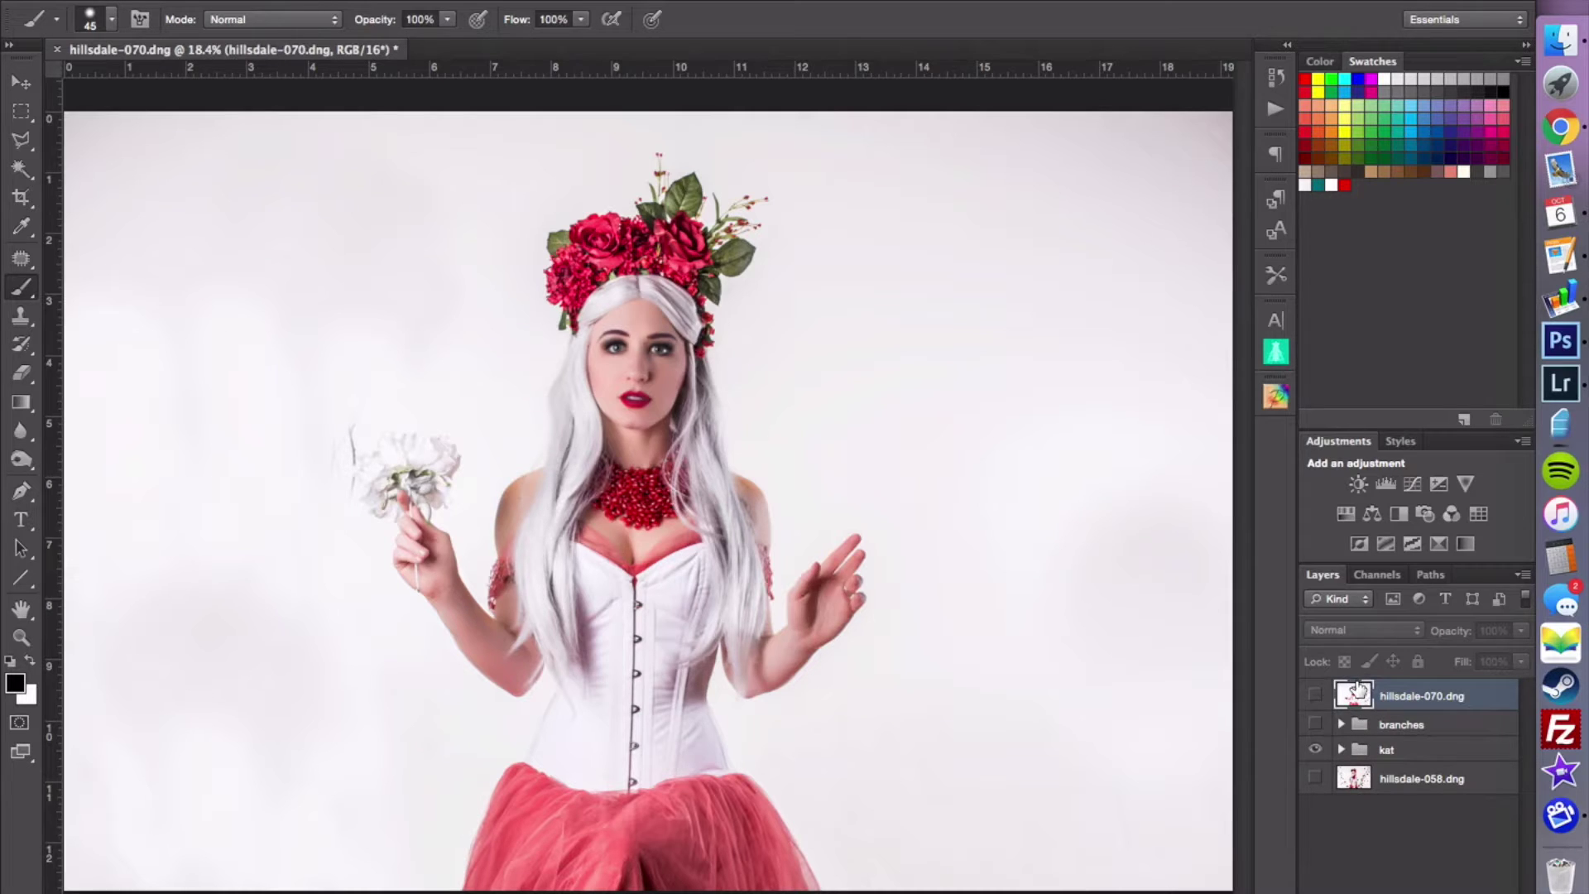
left_click(1317, 696)
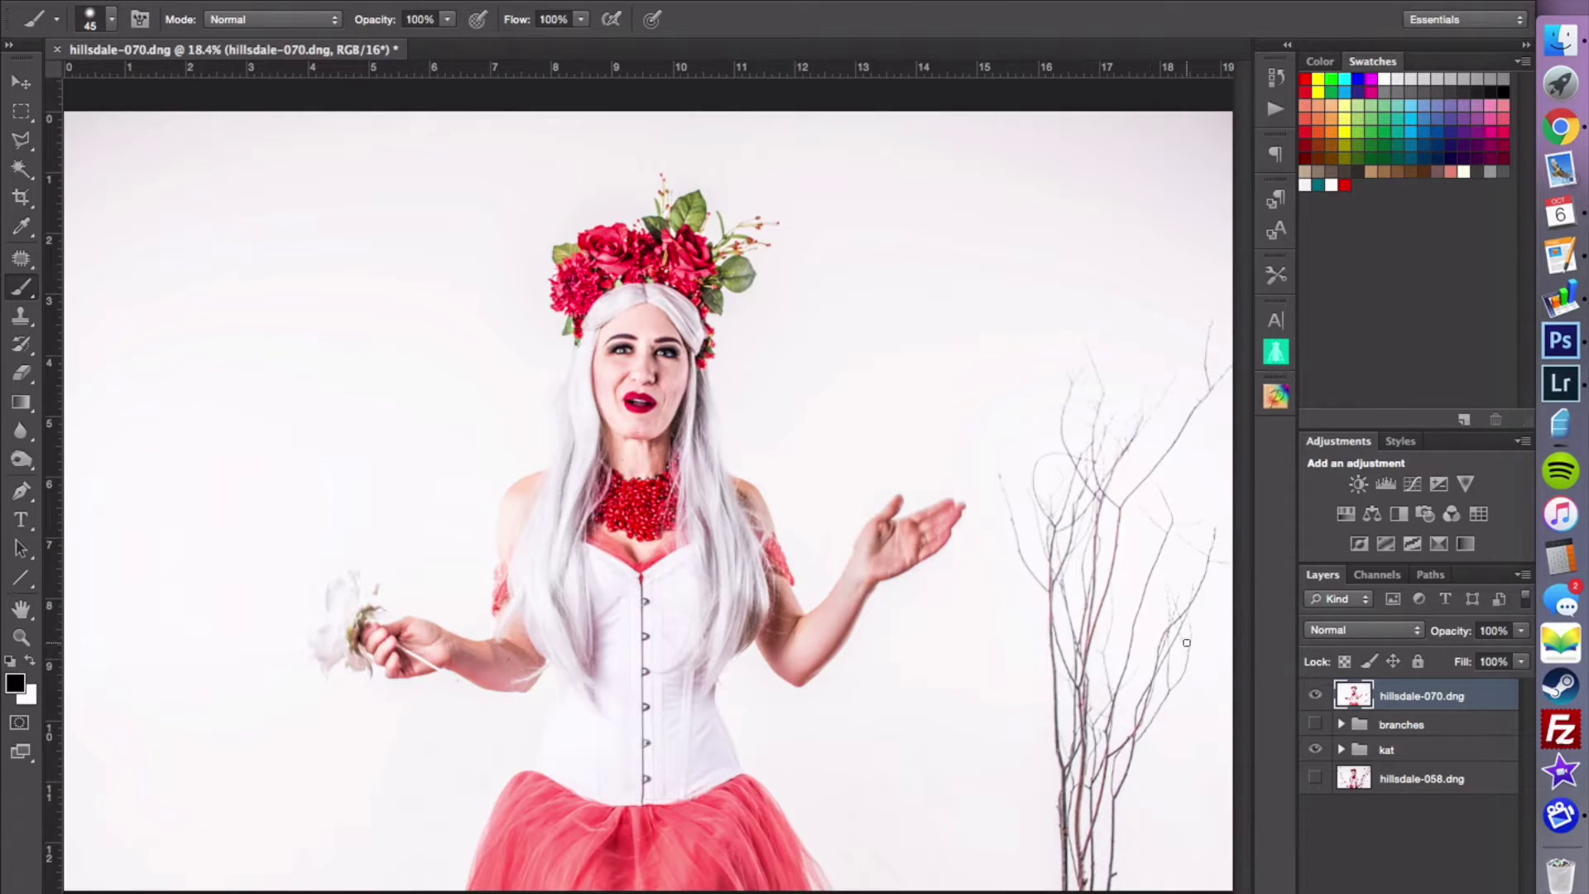
- Mask the hillsdale-070.dng layer, paint over the branches right of the model with a brush enlarged to 400, and invert the mask
key("super+m")
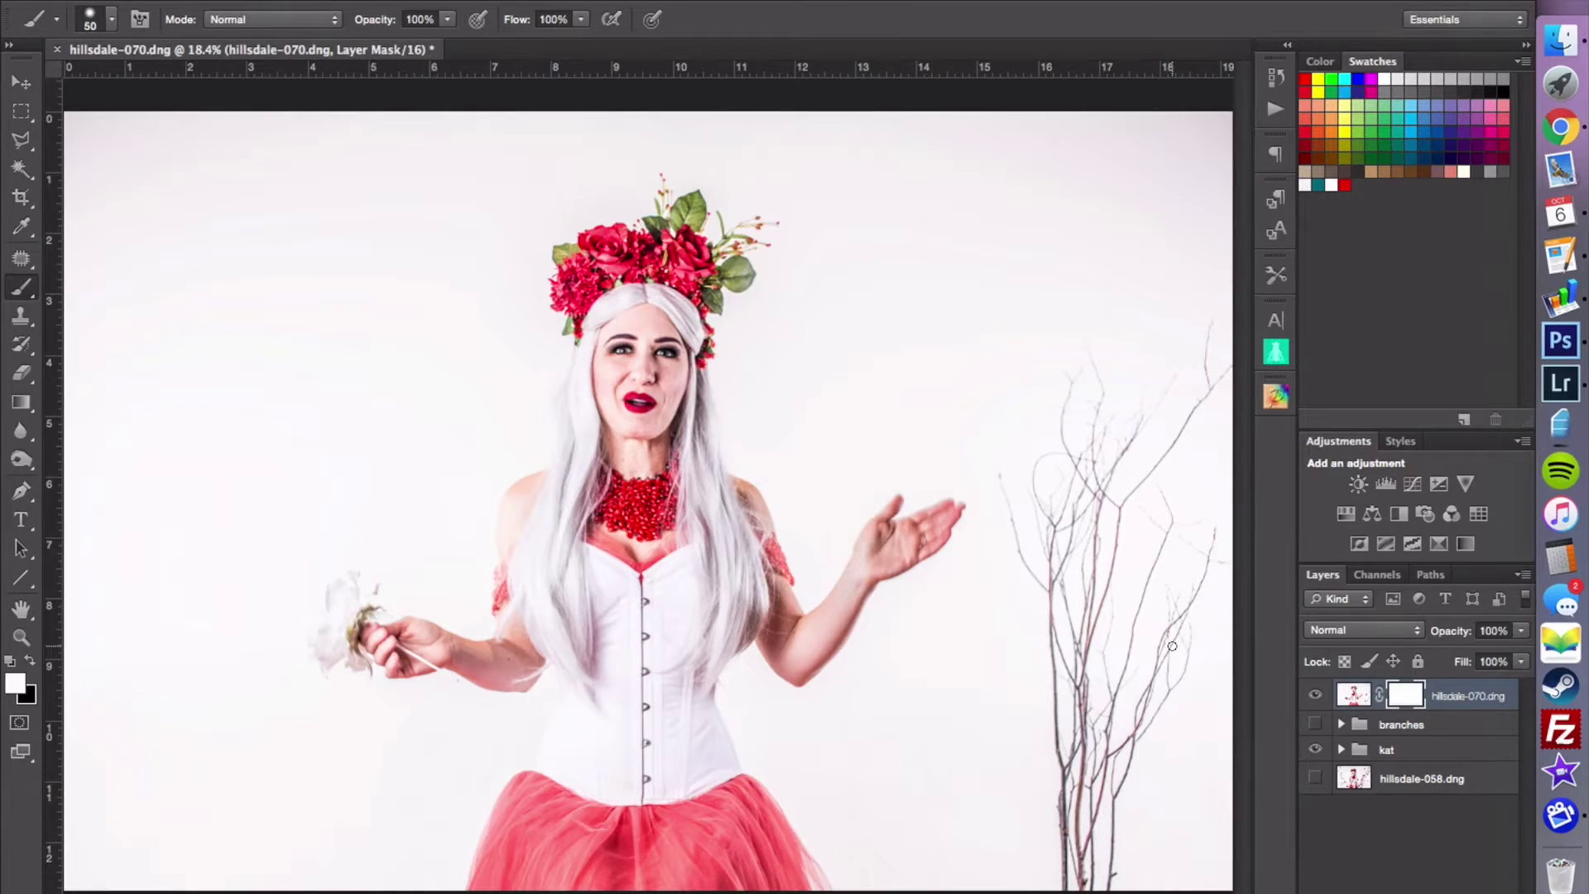
key("bracketright")
key("bracketright")
key("bracketright")
key("bracketright")
key("bracketright")
key("bracketright")
key("x")
mouse_move(1175, 542)
left_mouse_down()
mouse_move(1163, 695)
mouse_move(1221, 548)
mouse_move(1203, 445)
mouse_move(1213, 345)
mouse_move(1071, 397)
mouse_move(1029, 480)
mouse_move(1033, 524)
mouse_move(1090, 442)
mouse_move(1192, 350)
mouse_move(1140, 701)
mouse_move(1068, 573)
mouse_move(1071, 877)
left_mouse_up()
left_click(1354, 695)
left_click(1407, 699)
key("ctrl+i")
- Set the hillsdale-070.dng layer's blend mode to Darken
left_click(1361, 699)
left_click(1371, 626)
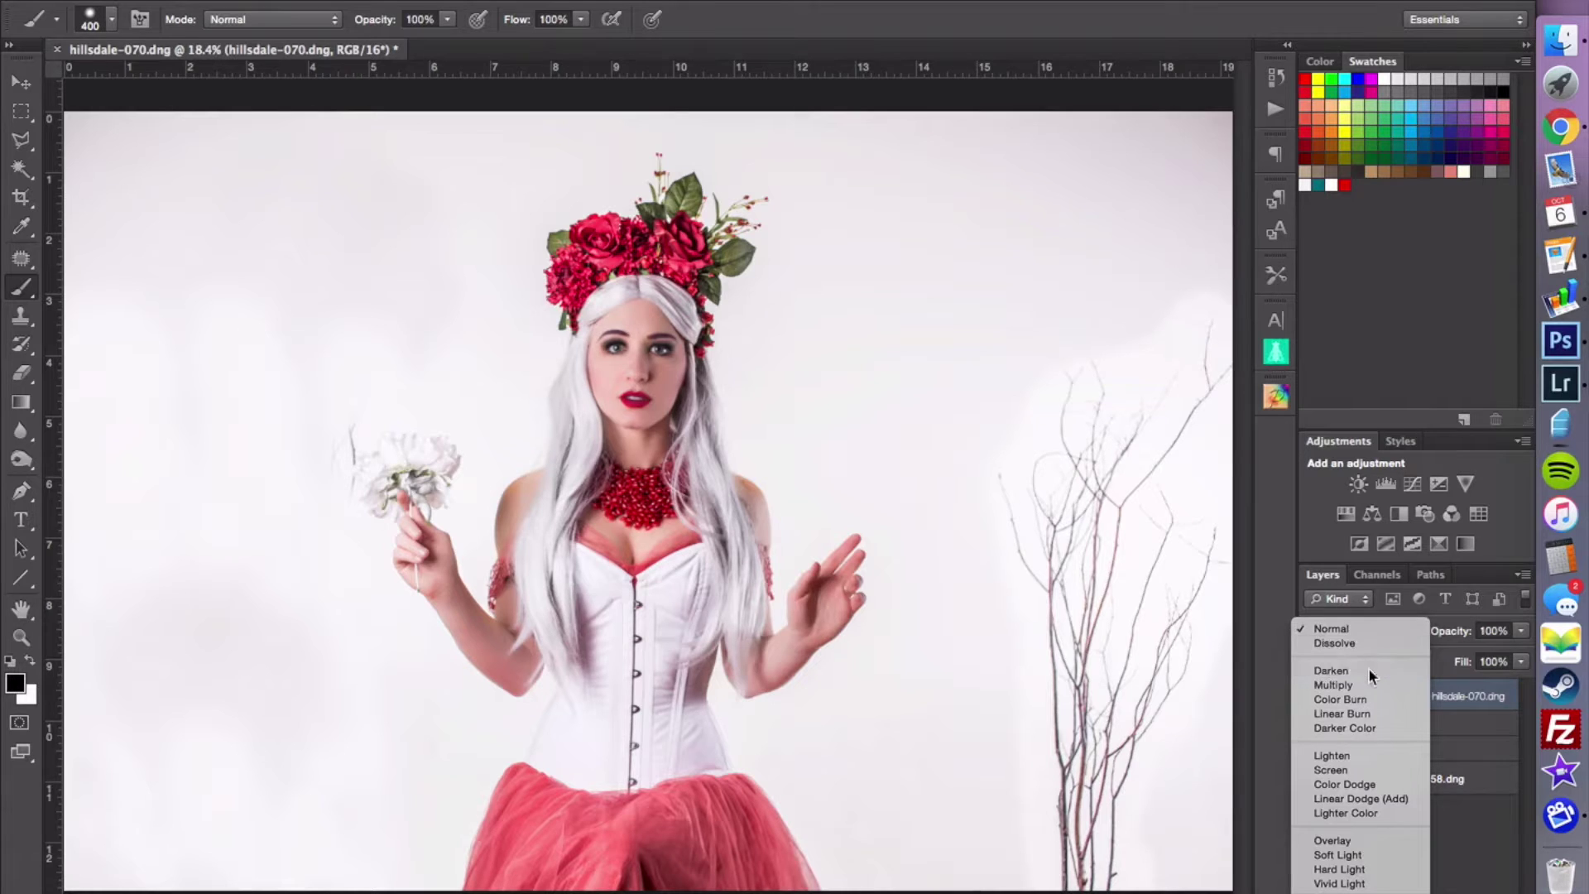
left_click(1368, 669)
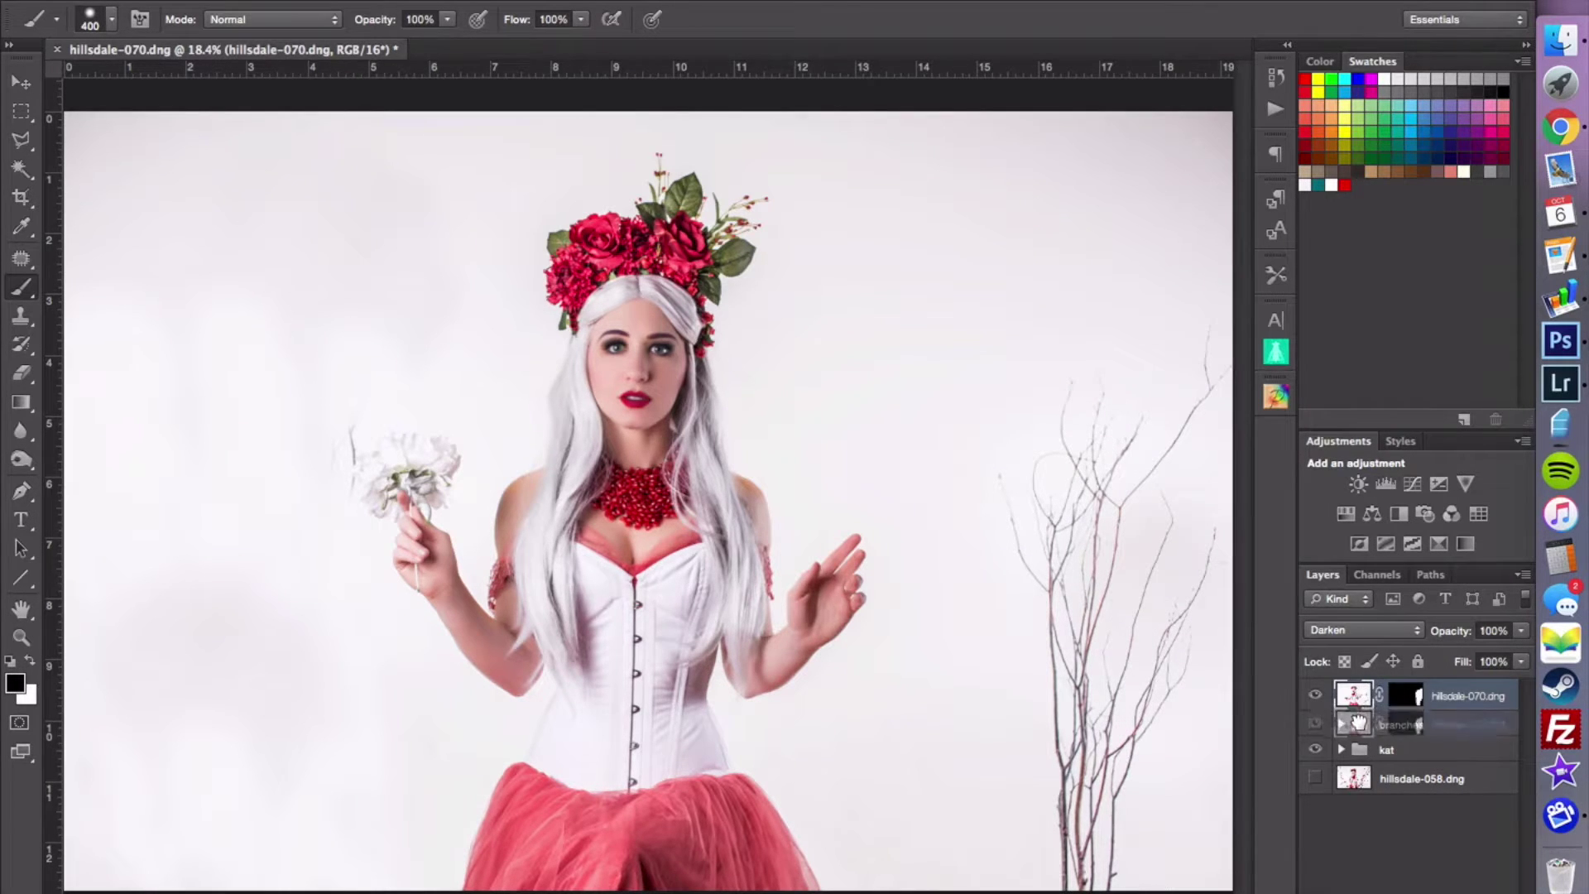
- Move the hillsdale-070.dng layer into the branches group, and place hillsdale-058.dng above the group and make it visible
key("Delete")
left_click_drag(1360, 745, 1356, 684)
left_click(1316, 695)
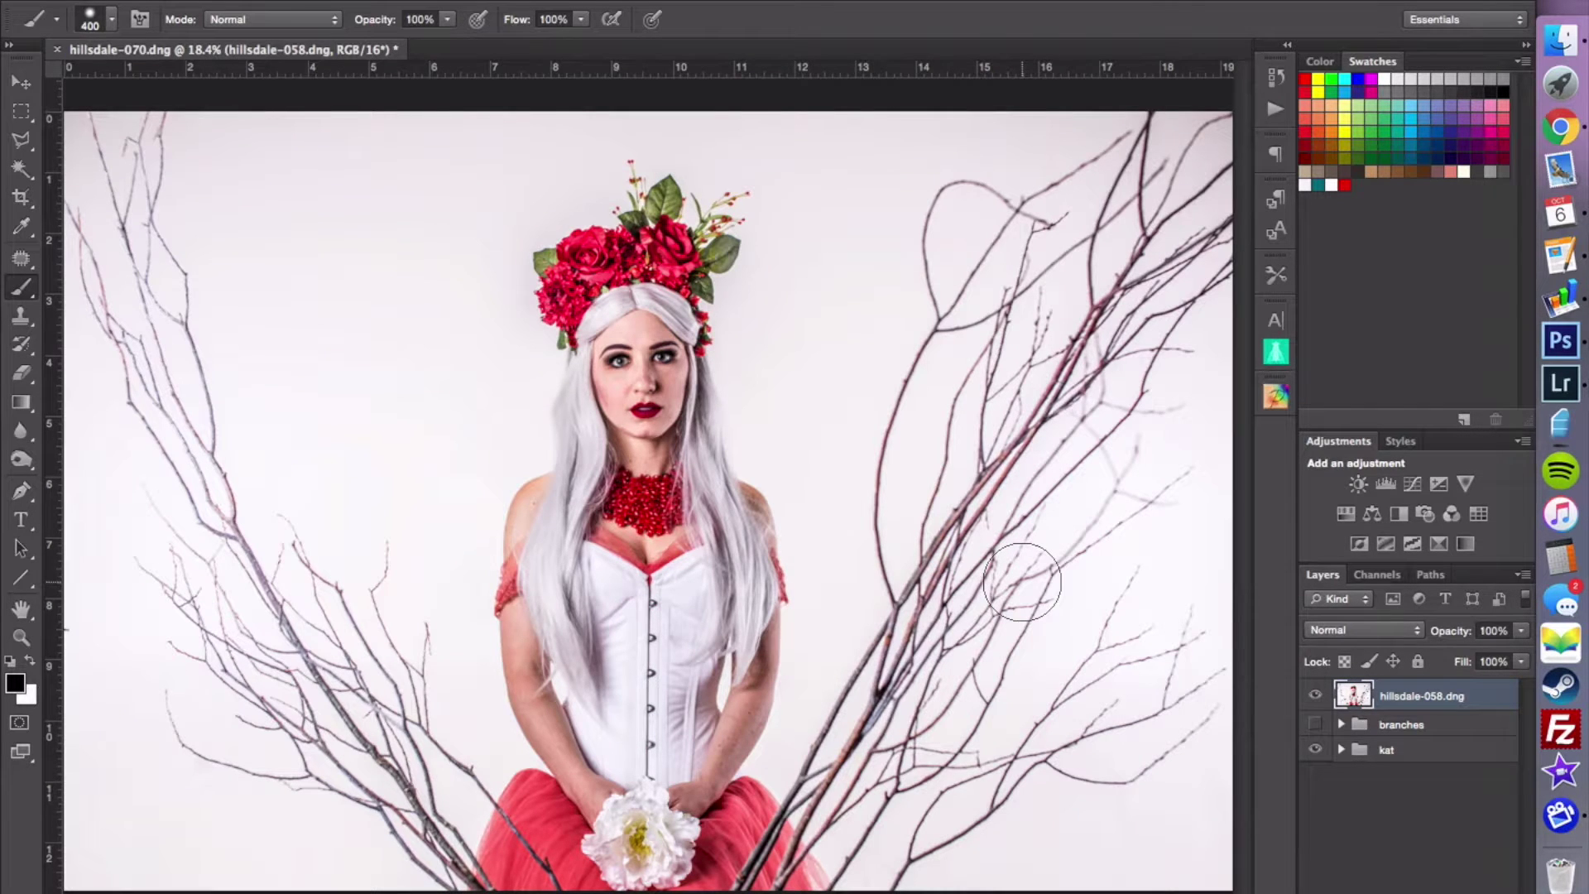
- Mask the hillsdale-058.dng layer and paint over the branches right of the model, finishing along the skirt with a brush reduced to 200
key("super+m")
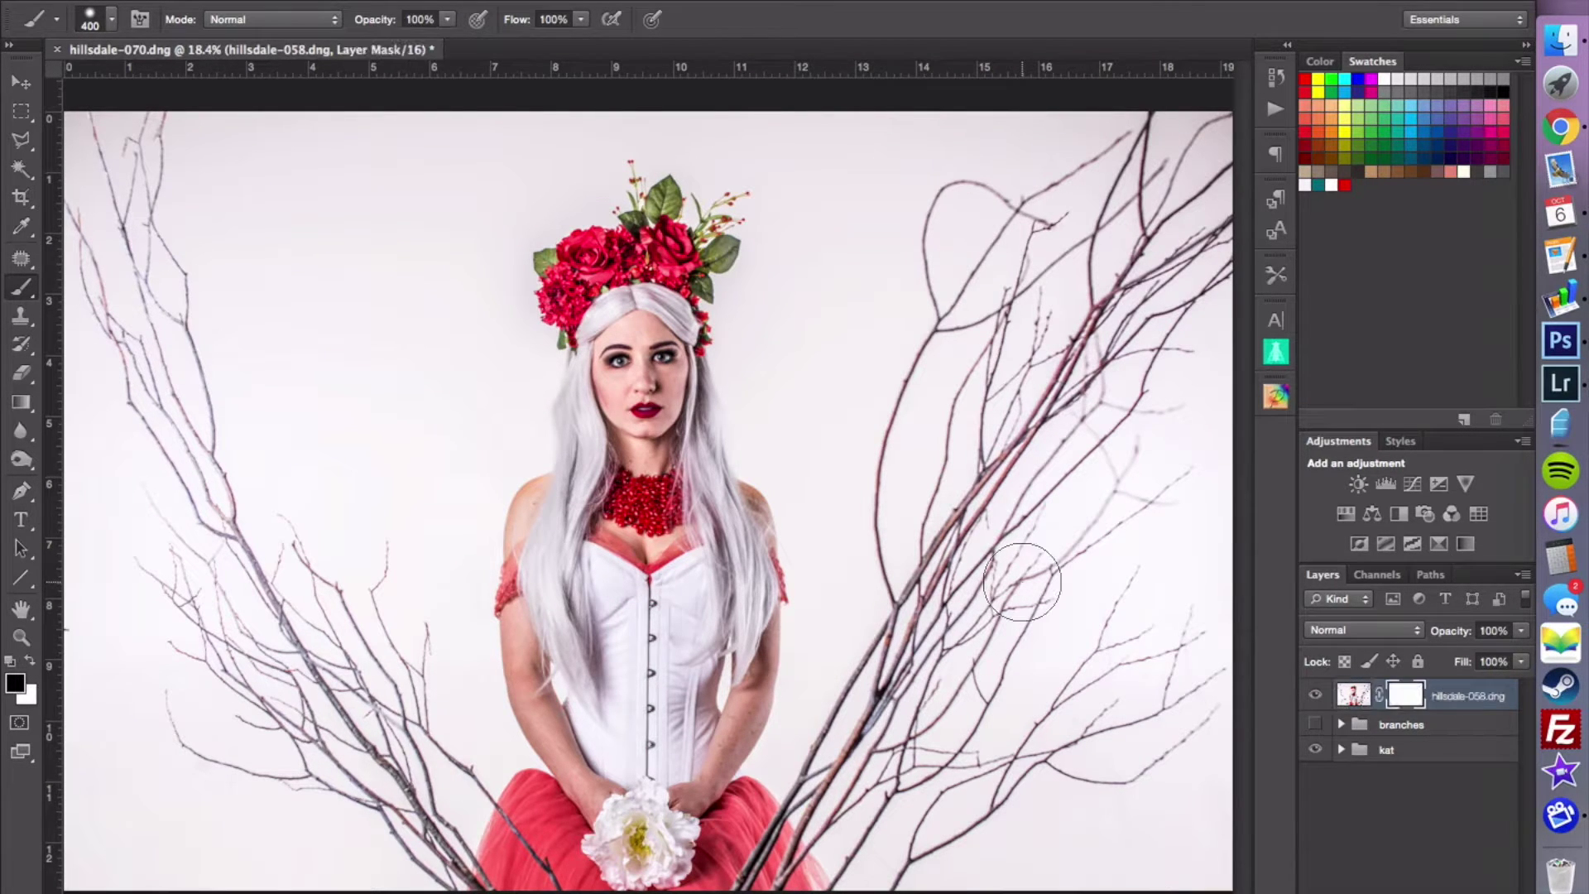
key("super+minus")
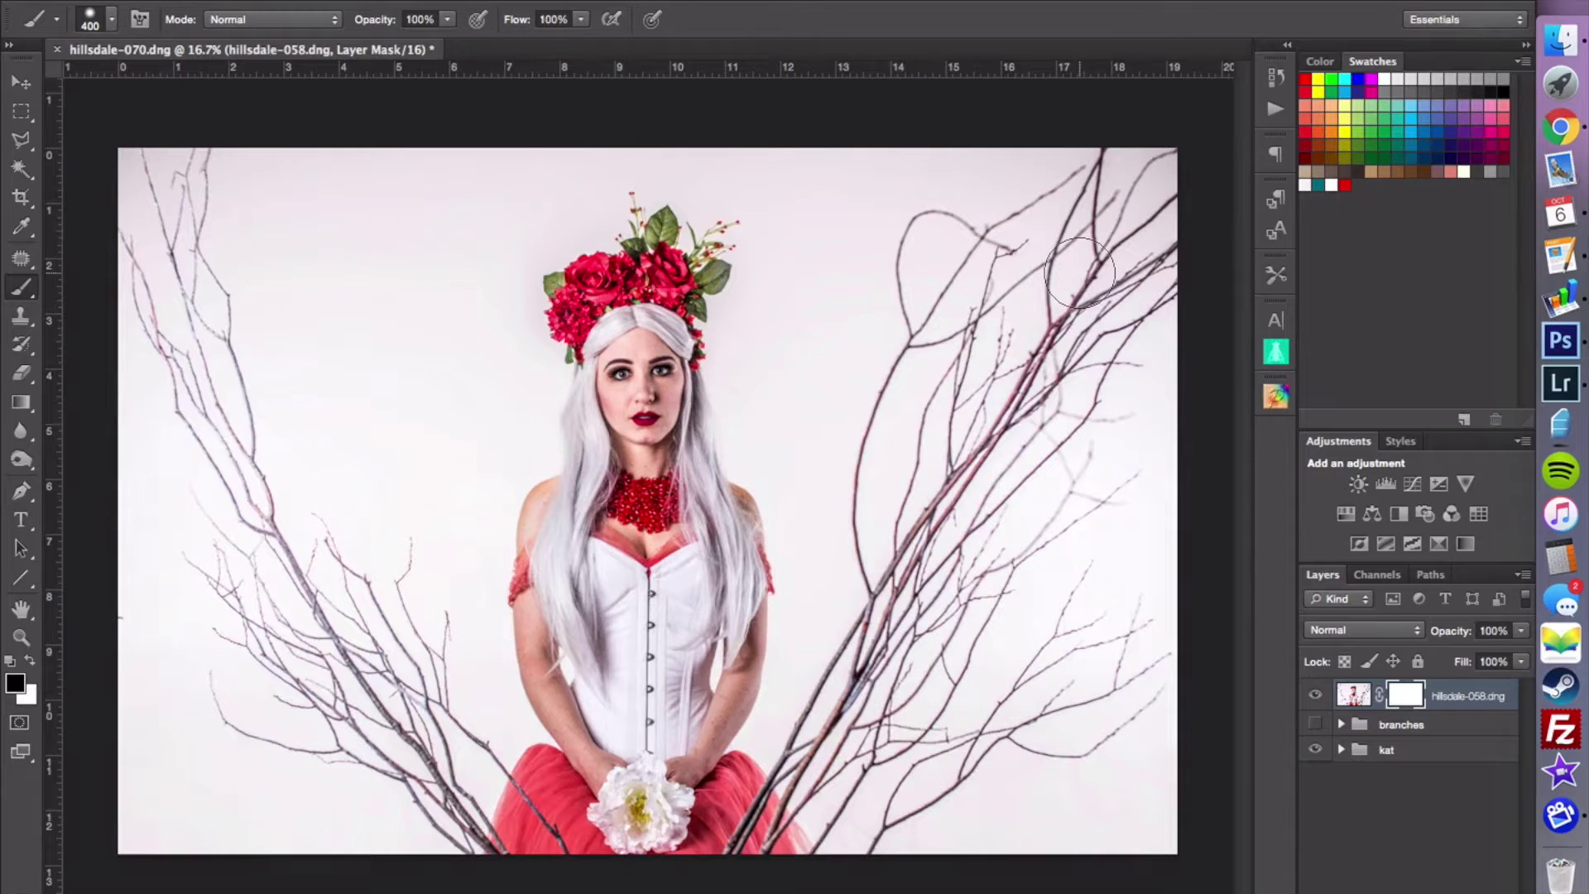
key("bracketright")
key("bracketright")
mouse_move(1080, 273)
left_mouse_down()
mouse_move(1150, 301)
mouse_move(1113, 263)
mouse_move(972, 255)
mouse_move(914, 273)
mouse_move(861, 557)
mouse_move(883, 800)
mouse_move(836, 717)
mouse_move(864, 836)
mouse_move(961, 609)
mouse_move(955, 695)
mouse_move(931, 512)
mouse_move(933, 549)
mouse_move(981, 356)
mouse_move(1108, 221)
mouse_move(1128, 398)
mouse_move(1101, 648)
mouse_move(957, 752)
mouse_move(1082, 753)
left_mouse_up()
key("bracketleft")
key("bracketleft")
key("bracketleft")
key("bracketleft")
key("bracketleft")
key("bracketleft")
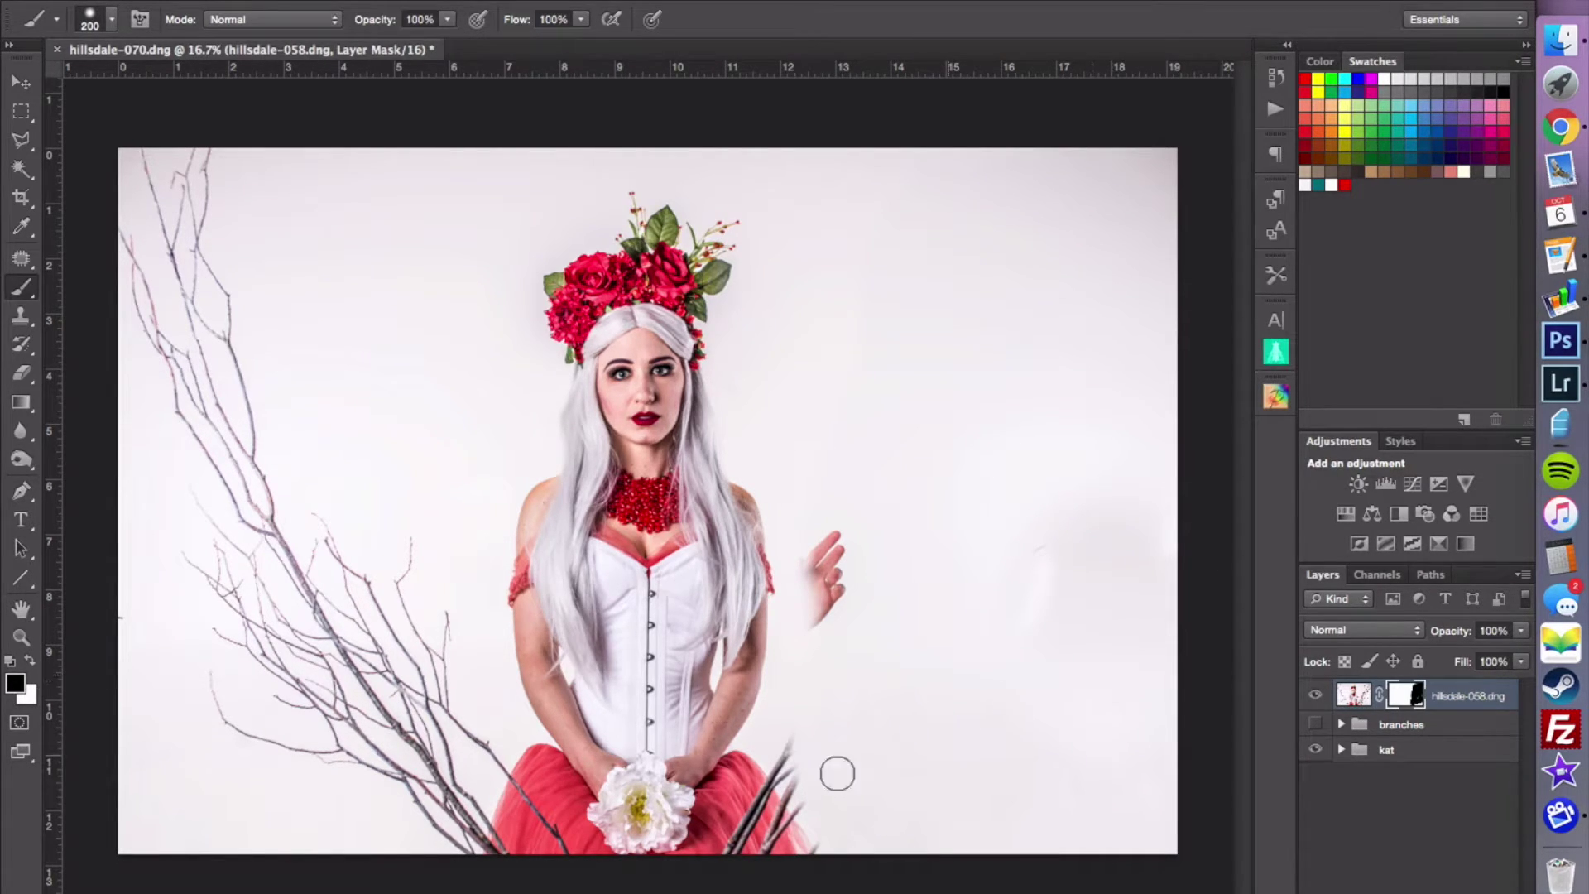
mouse_move(802, 734)
left_mouse_down()
mouse_move(734, 858)
mouse_move(757, 819)
mouse_move(790, 808)
mouse_move(818, 829)
mouse_move(795, 872)
left_mouse_up()
- Paint over the branches left of the model on the hillsdale-058.dng mask, enlarging the brush to 500
mouse_move(525, 834)
left_mouse_down()
mouse_move(556, 846)
mouse_move(501, 782)
mouse_move(470, 853)
mouse_move(488, 770)
mouse_move(451, 712)
mouse_move(465, 745)
mouse_move(324, 753)
mouse_move(390, 728)
mouse_move(408, 742)
mouse_move(373, 543)
mouse_move(323, 544)
mouse_move(241, 720)
mouse_move(127, 107)
left_mouse_up()
key("bracketright")
key("bracketright")
key("bracketright")
key("bracketright")
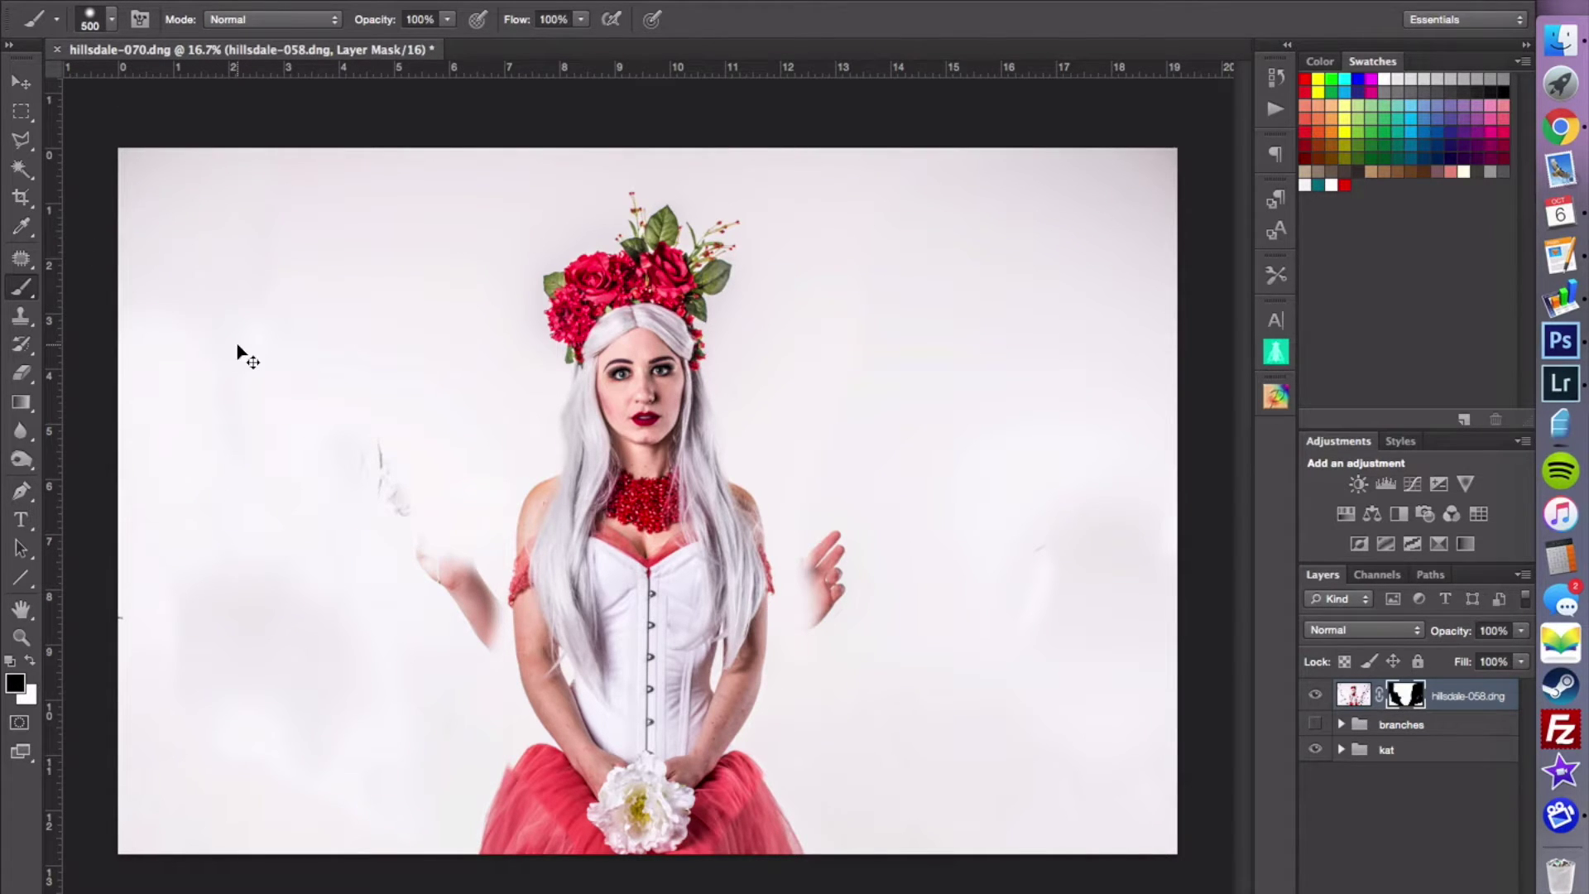
- Invert the hillsdale-058.dng mask and touch up its edges around the flower and arms with the brush reduced to 200
key("super+z")
key("bracketleft")
key("x")
key("bracketleft")
key("bracketleft")
key("bracketleft")
key("x")
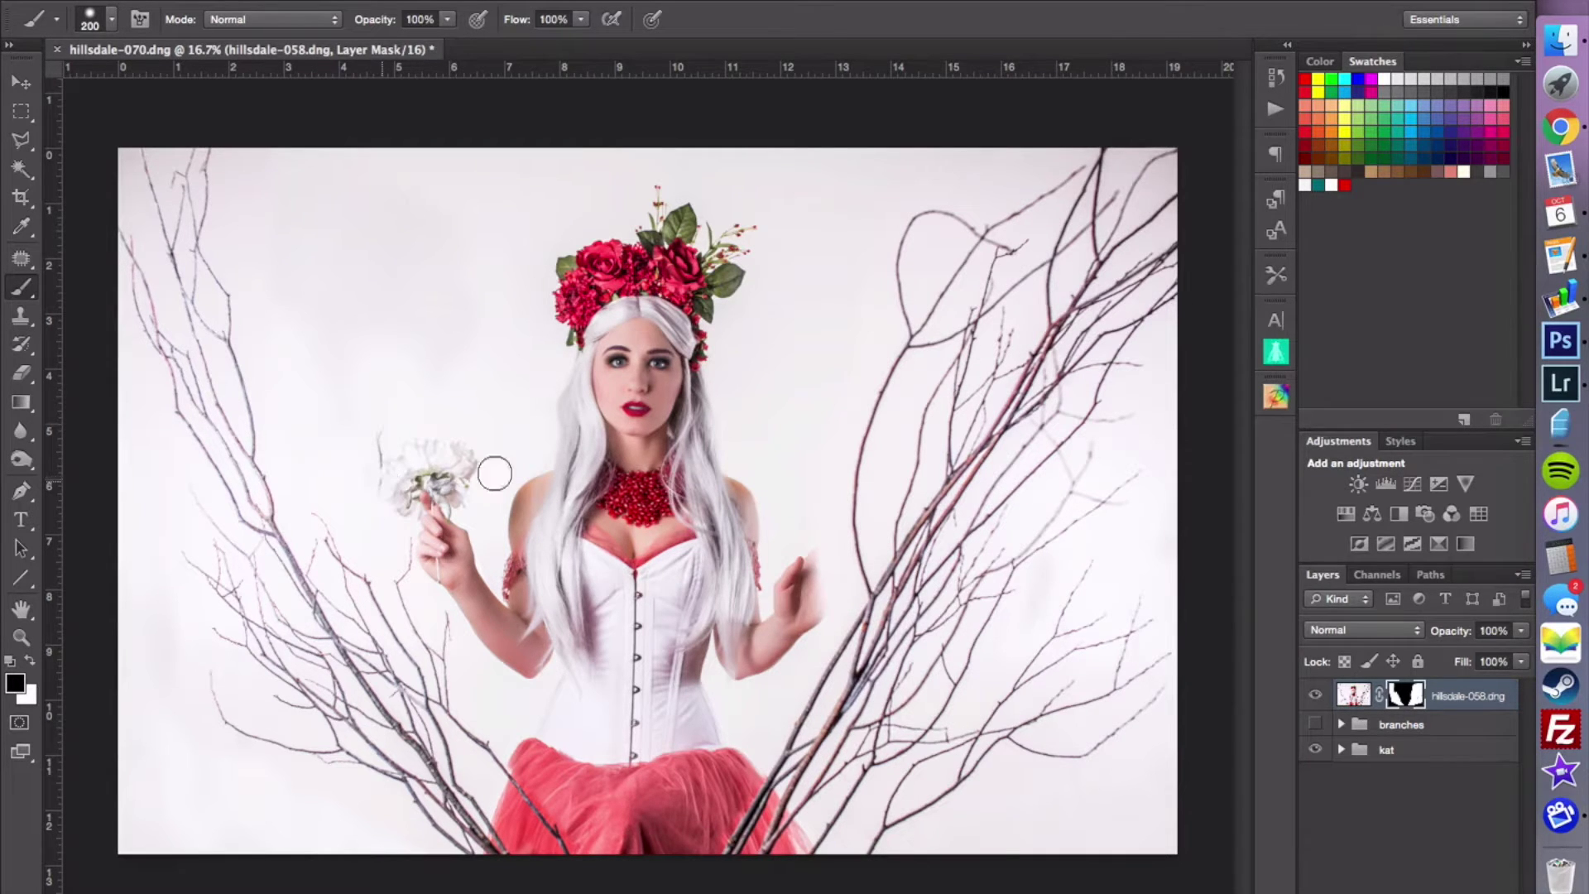
- Set the hillsdale-058.dng layer's blend mode to Darken
left_click(1357, 627)
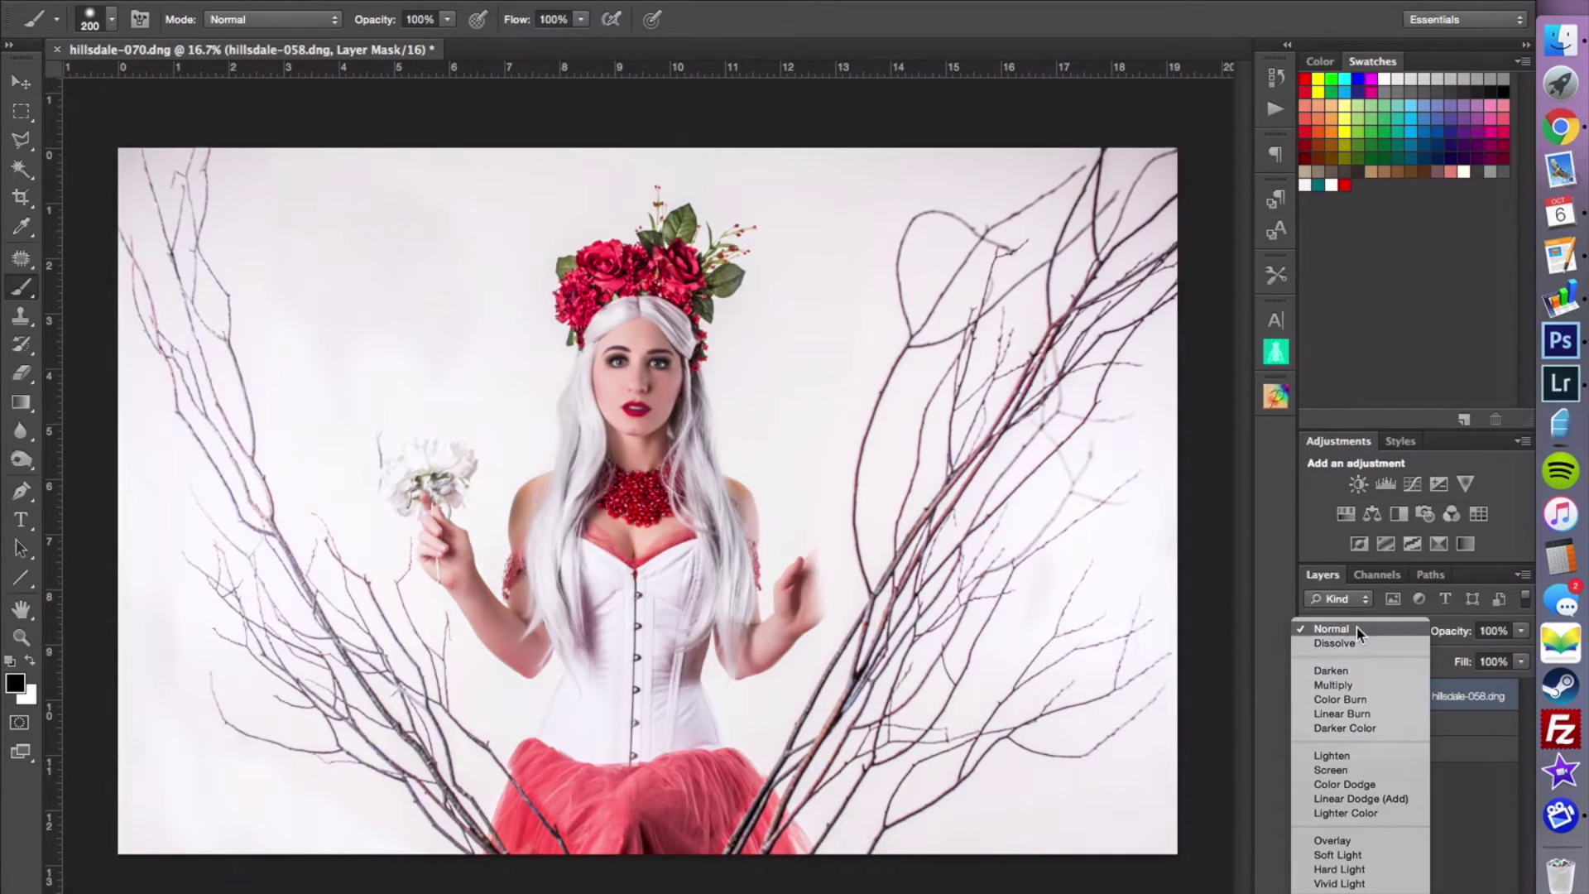
left_click(1357, 672)
key("x")
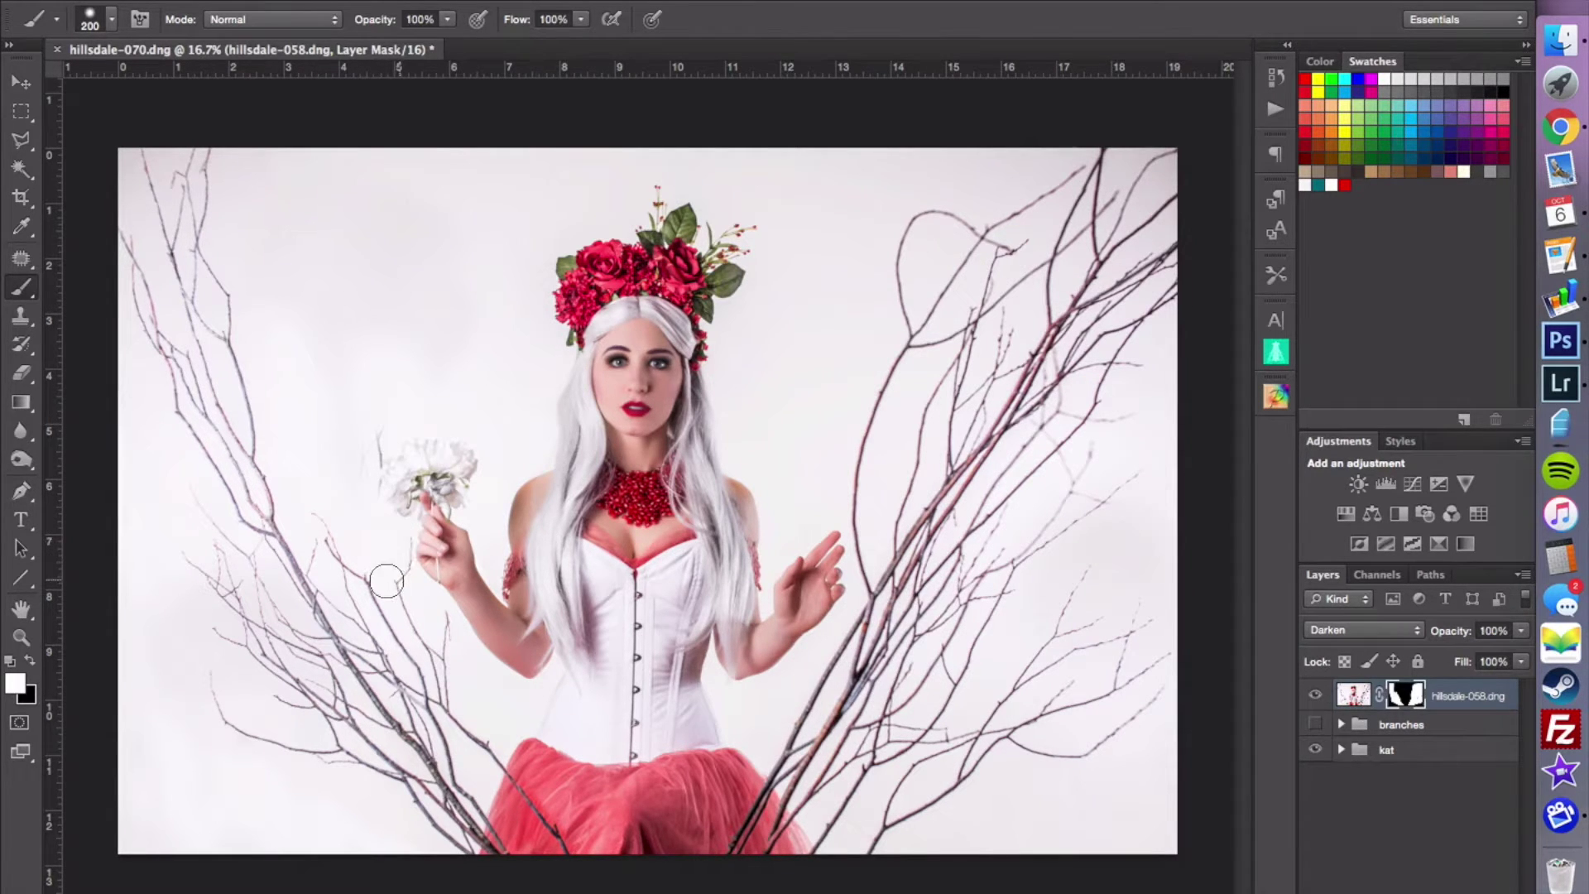
key("x")
- Paint black on the mask around the branch crossing the skirt's left side, reducing the brush to 80, to hide the overlapping skirt
key("super+equal")
key("super+equal")
key("super+equal")
scroll(781, 709, "down", 10)
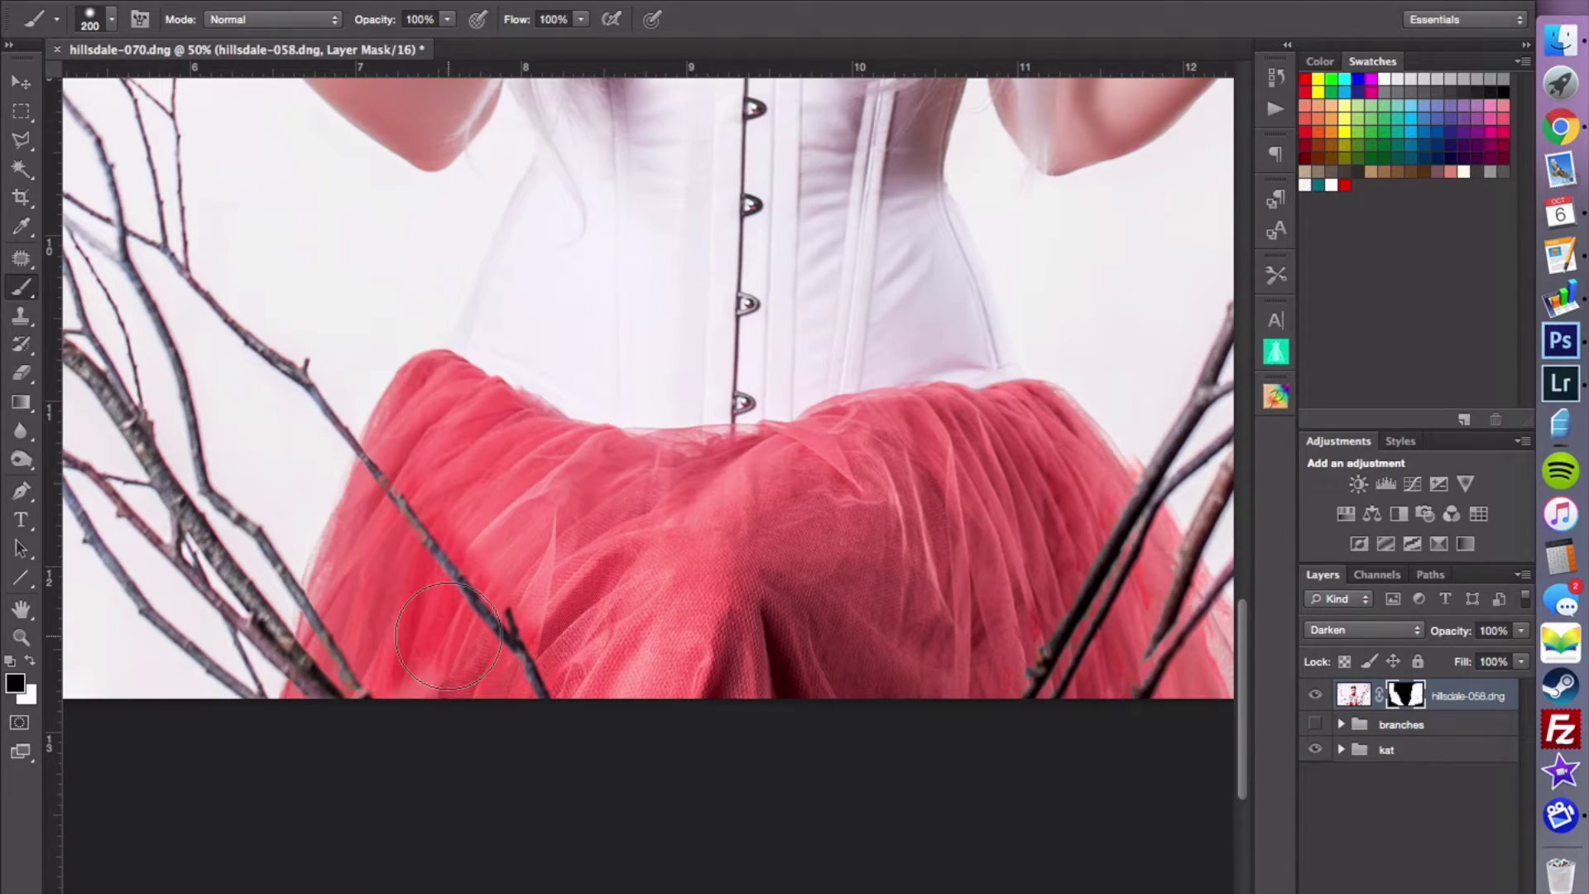
left_click_drag(448, 636, 456, 674)
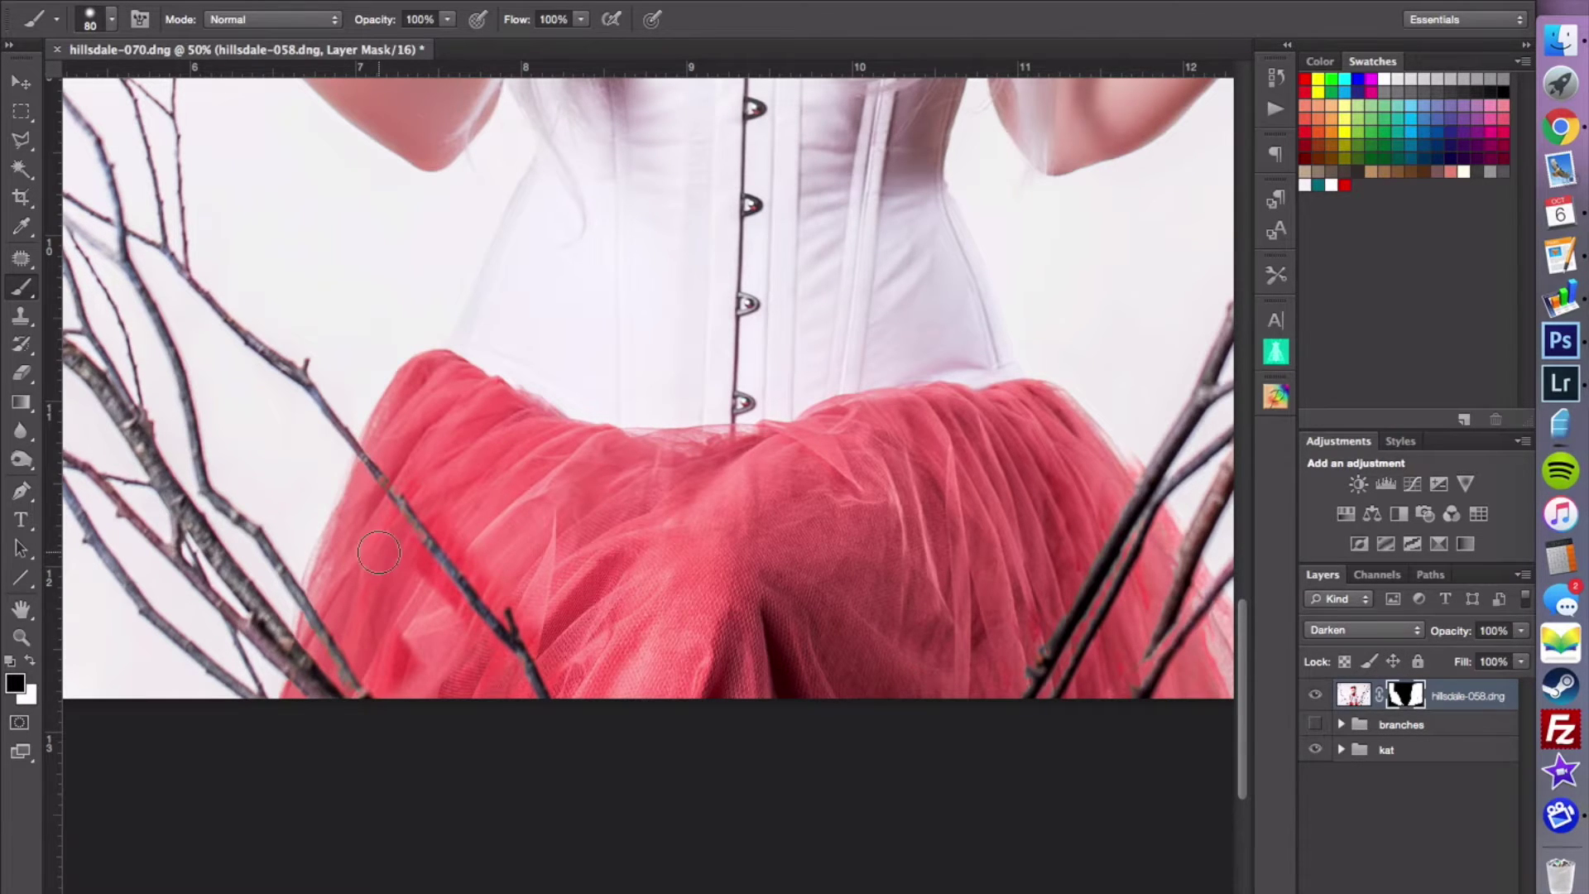
left_click_drag(396, 547, 490, 687)
mouse_move(411, 629)
left_mouse_down()
mouse_move(397, 660)
mouse_move(467, 695)
mouse_move(411, 591)
mouse_move(455, 621)
left_mouse_up()
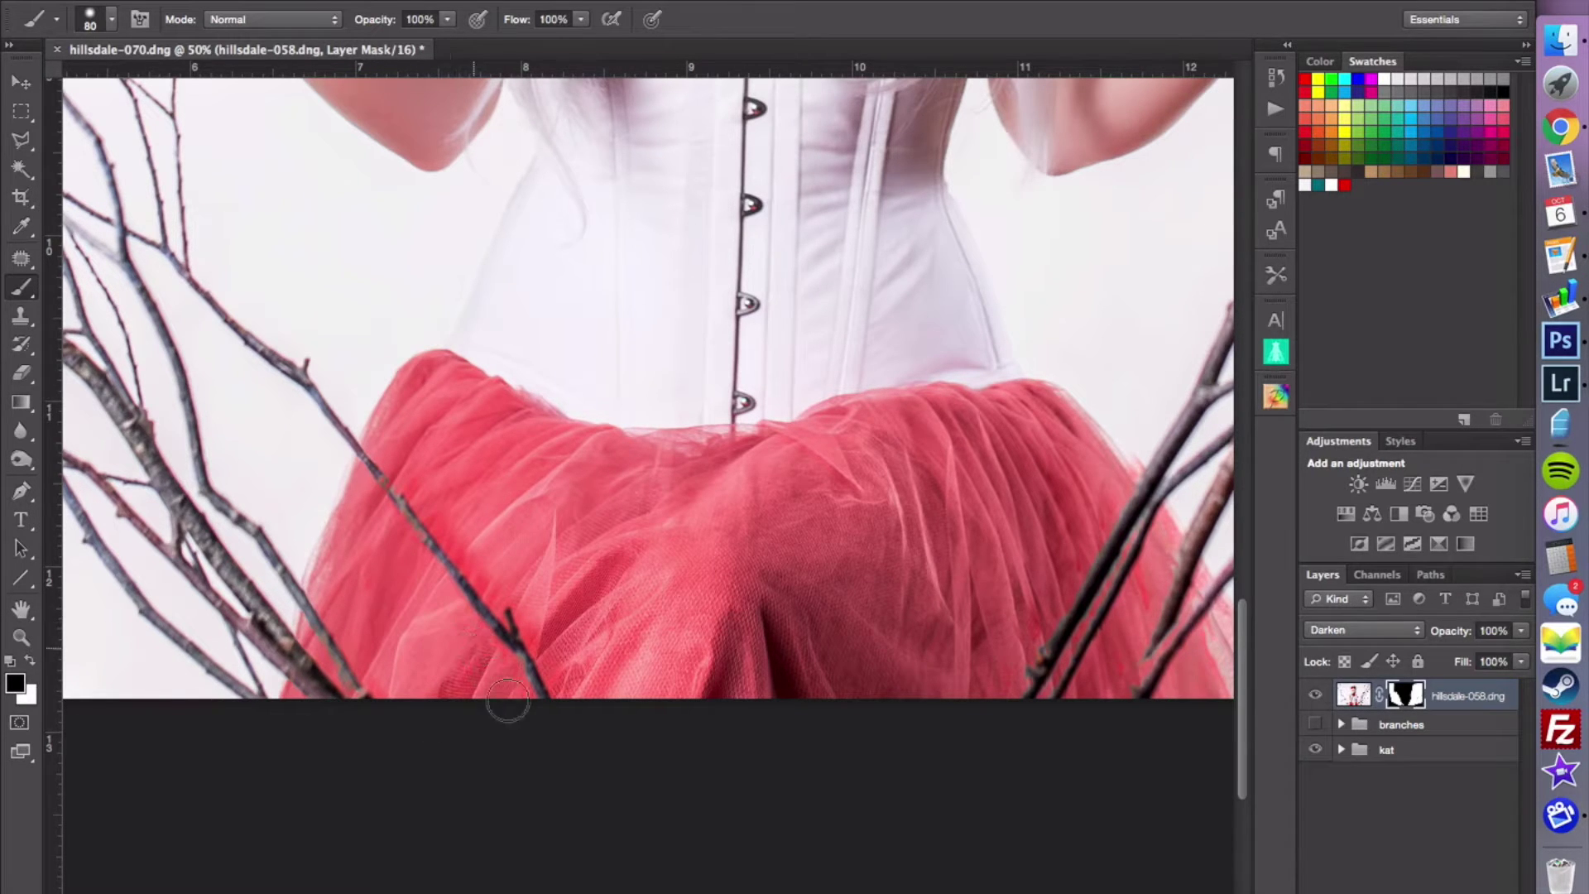
left_click_drag(544, 626, 389, 439)
mouse_move(390, 501)
left_mouse_down()
mouse_move(384, 483)
mouse_move(441, 552)
left_mouse_up()
key("x")
key("x")
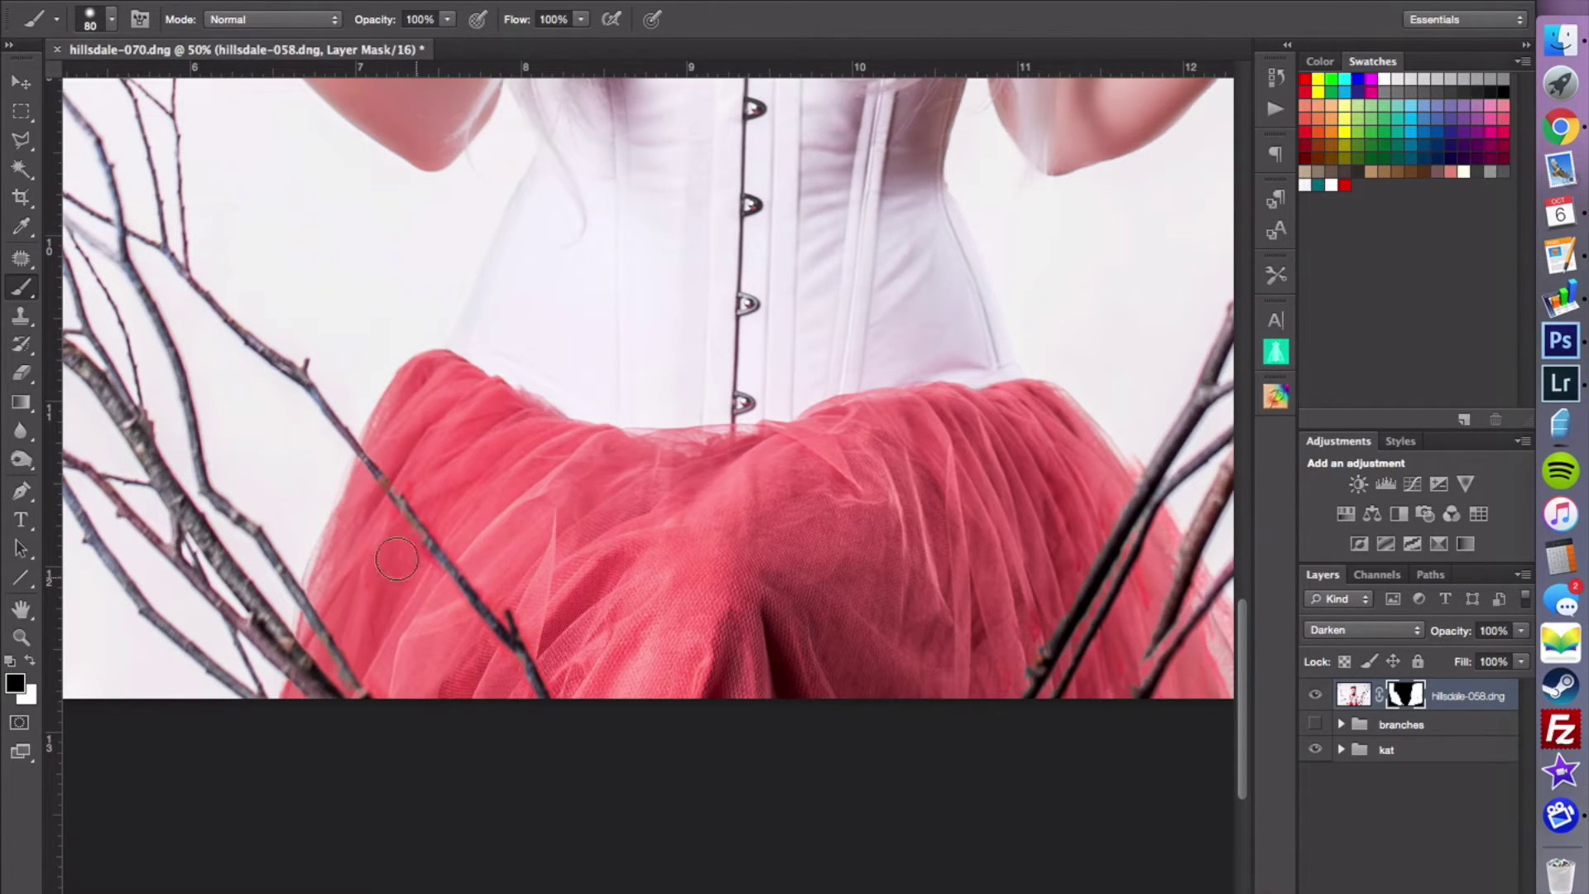
- Inspect the branches over the skirt's right side and make the hillsdale-058.dng layer's image active instead of its mask
scroll(574, 679, "right", 5)
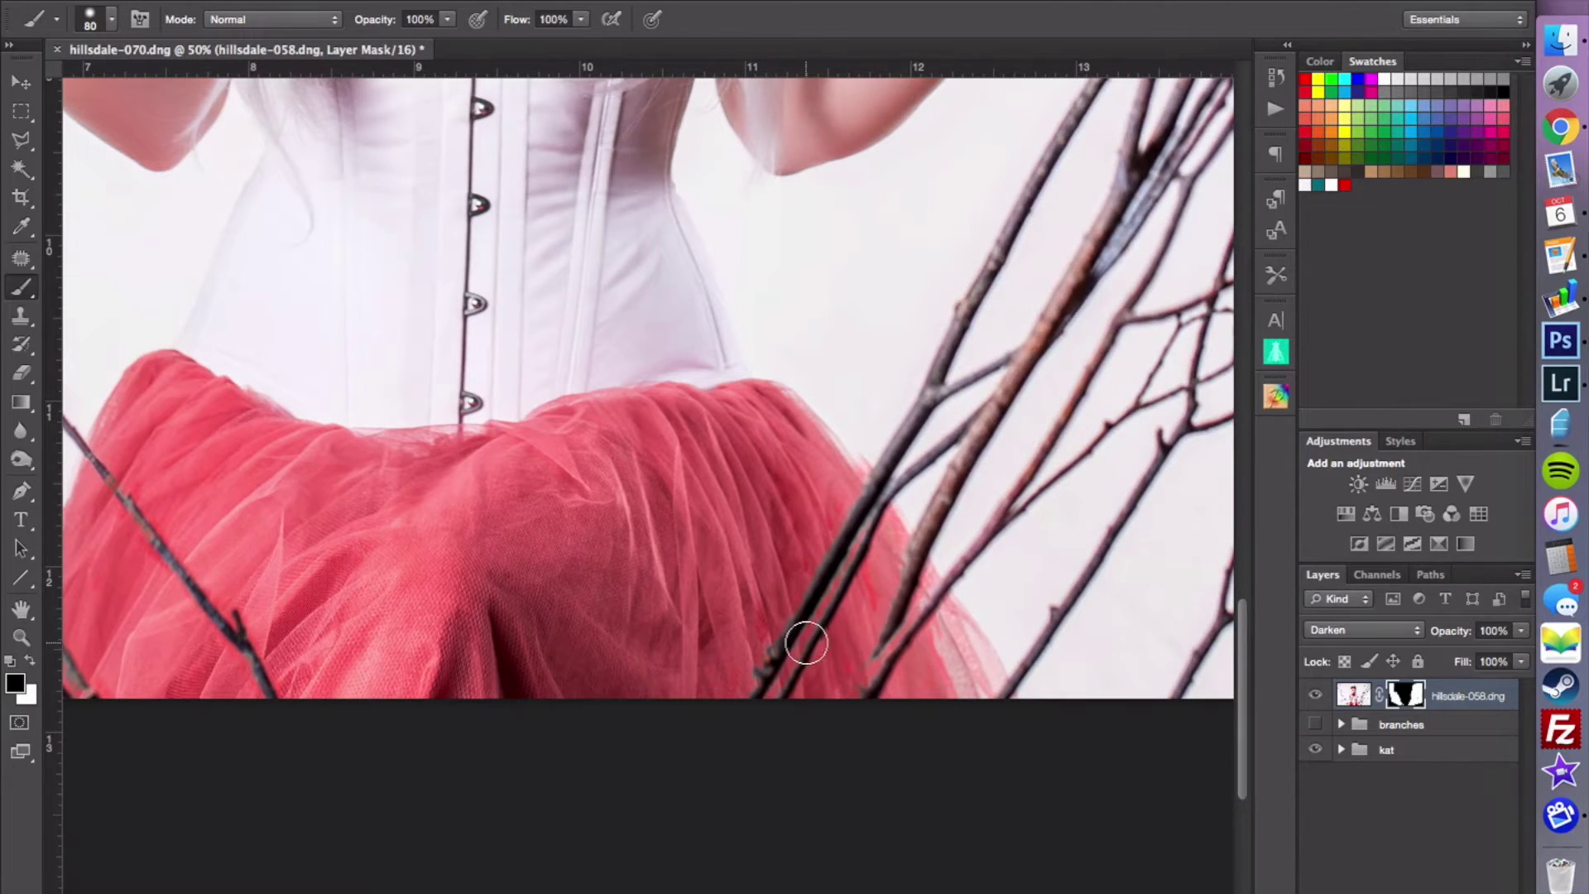
key("x")
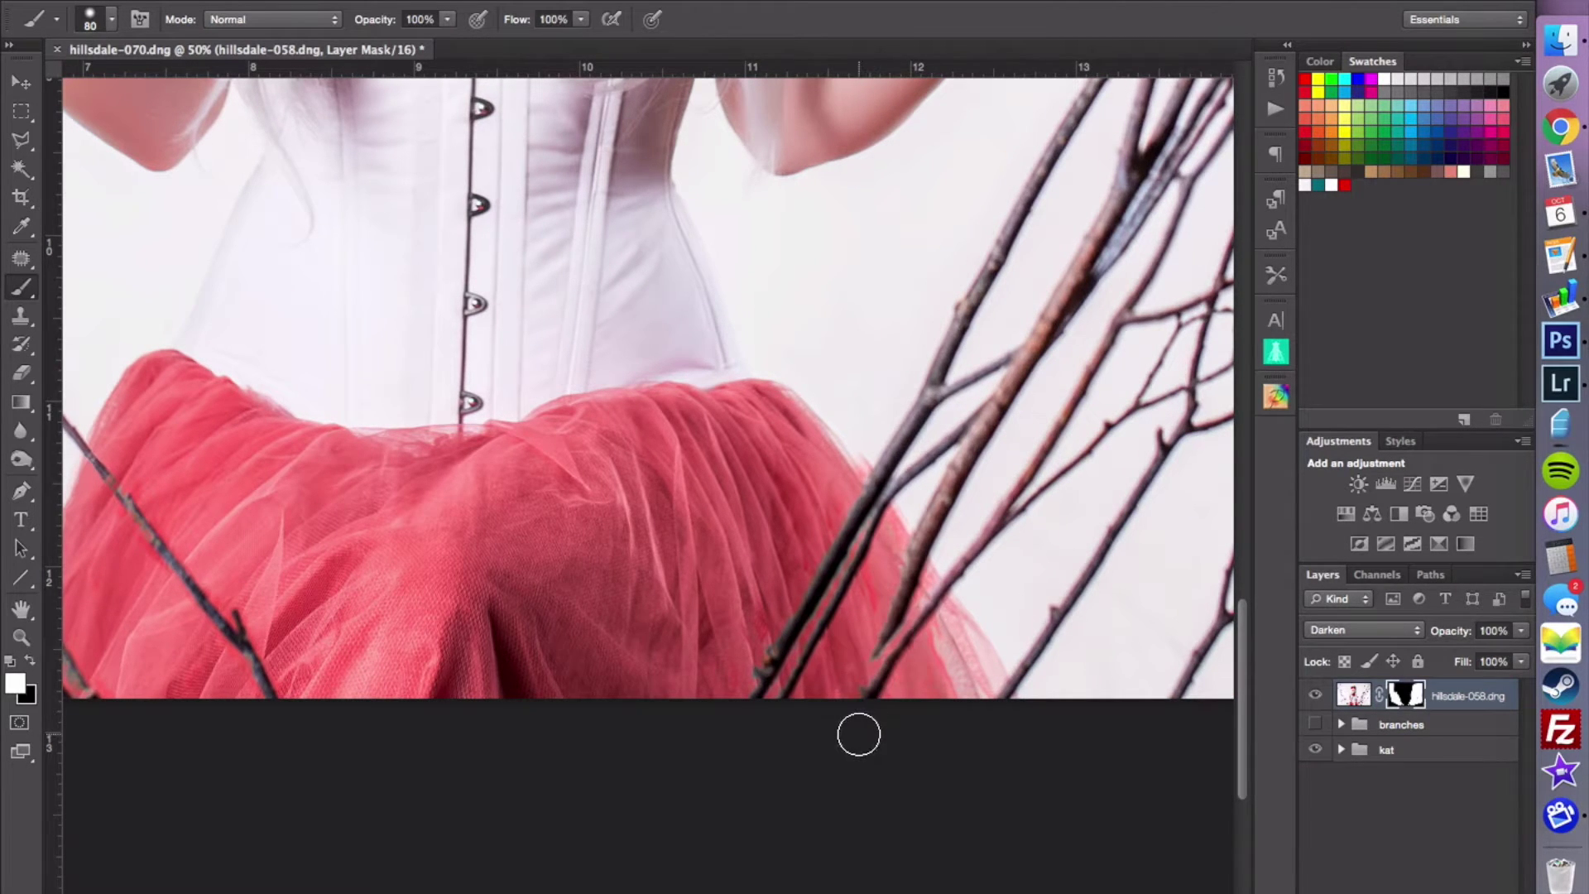
scroll(824, 744, "right", 1)
scroll(824, 745, "right", 2)
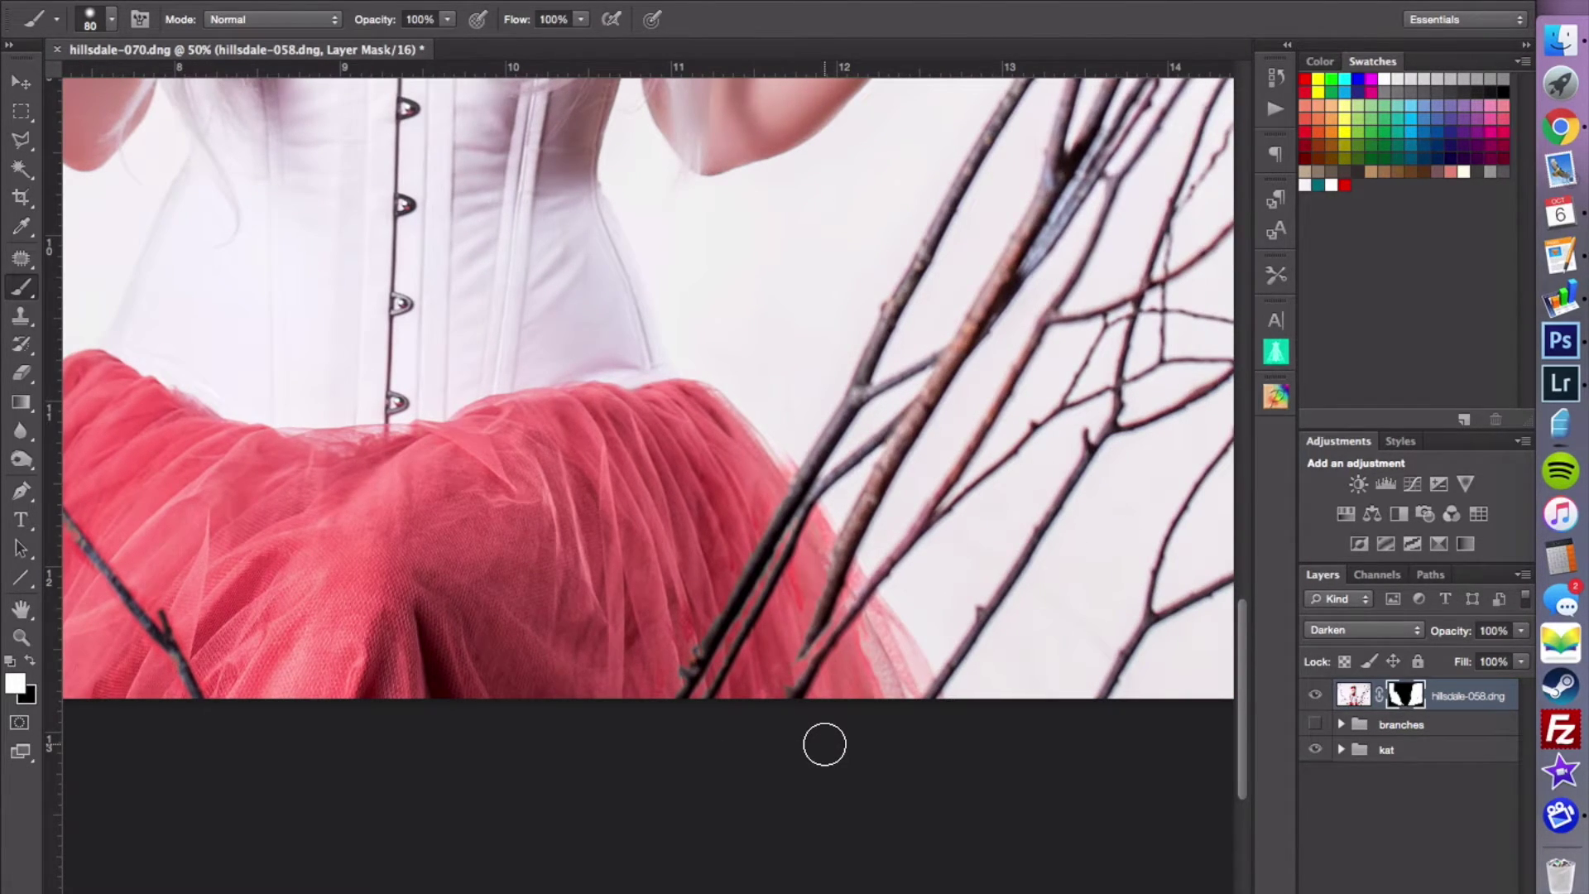
key("v")
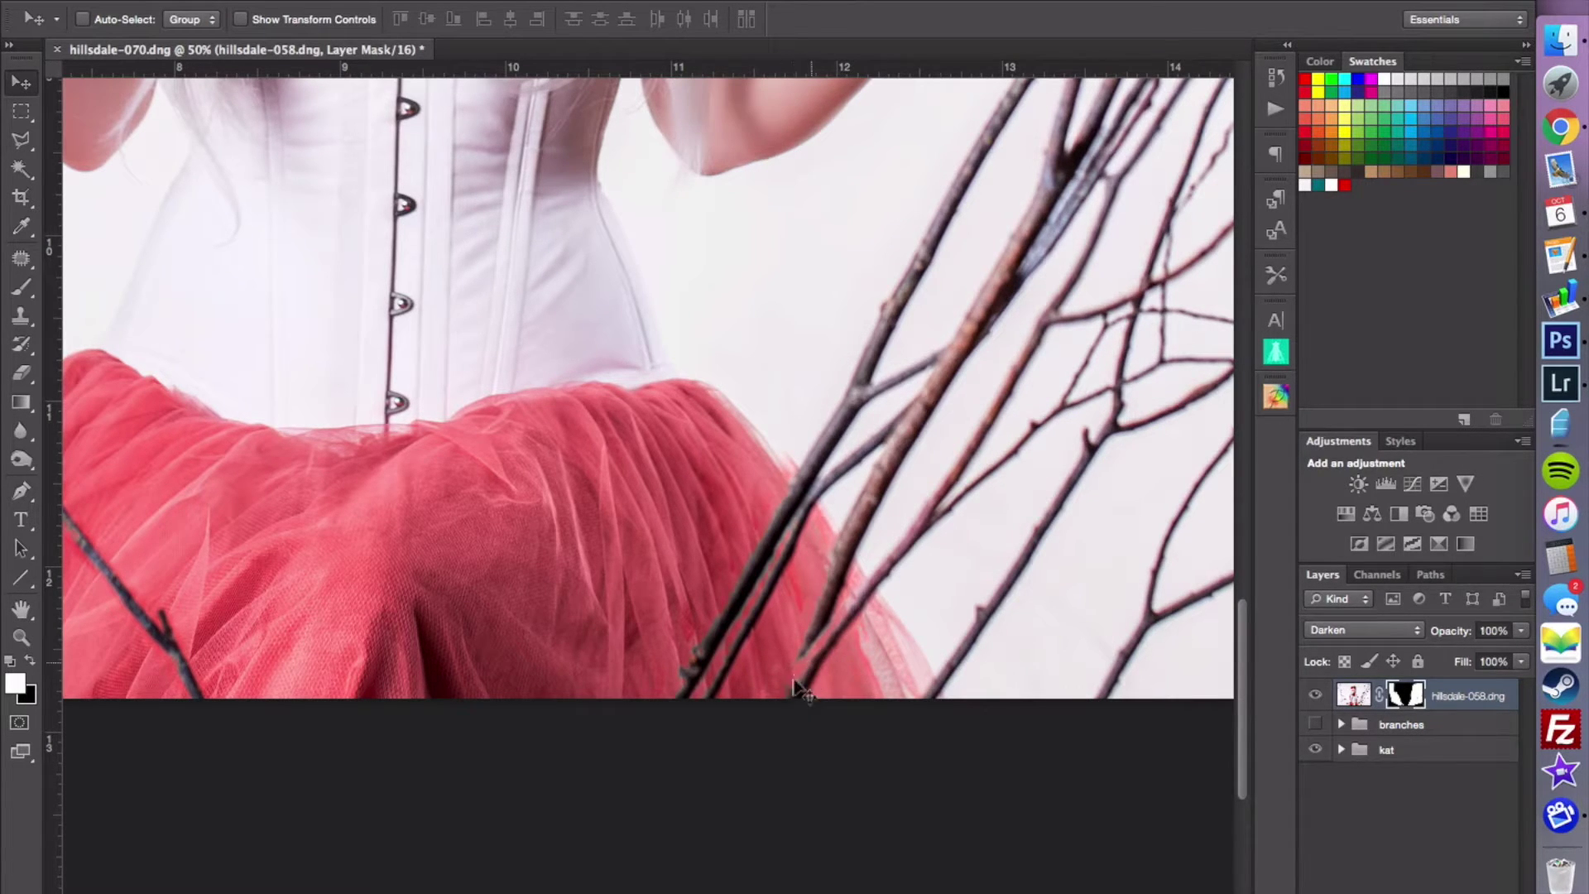
left_click(1350, 697)
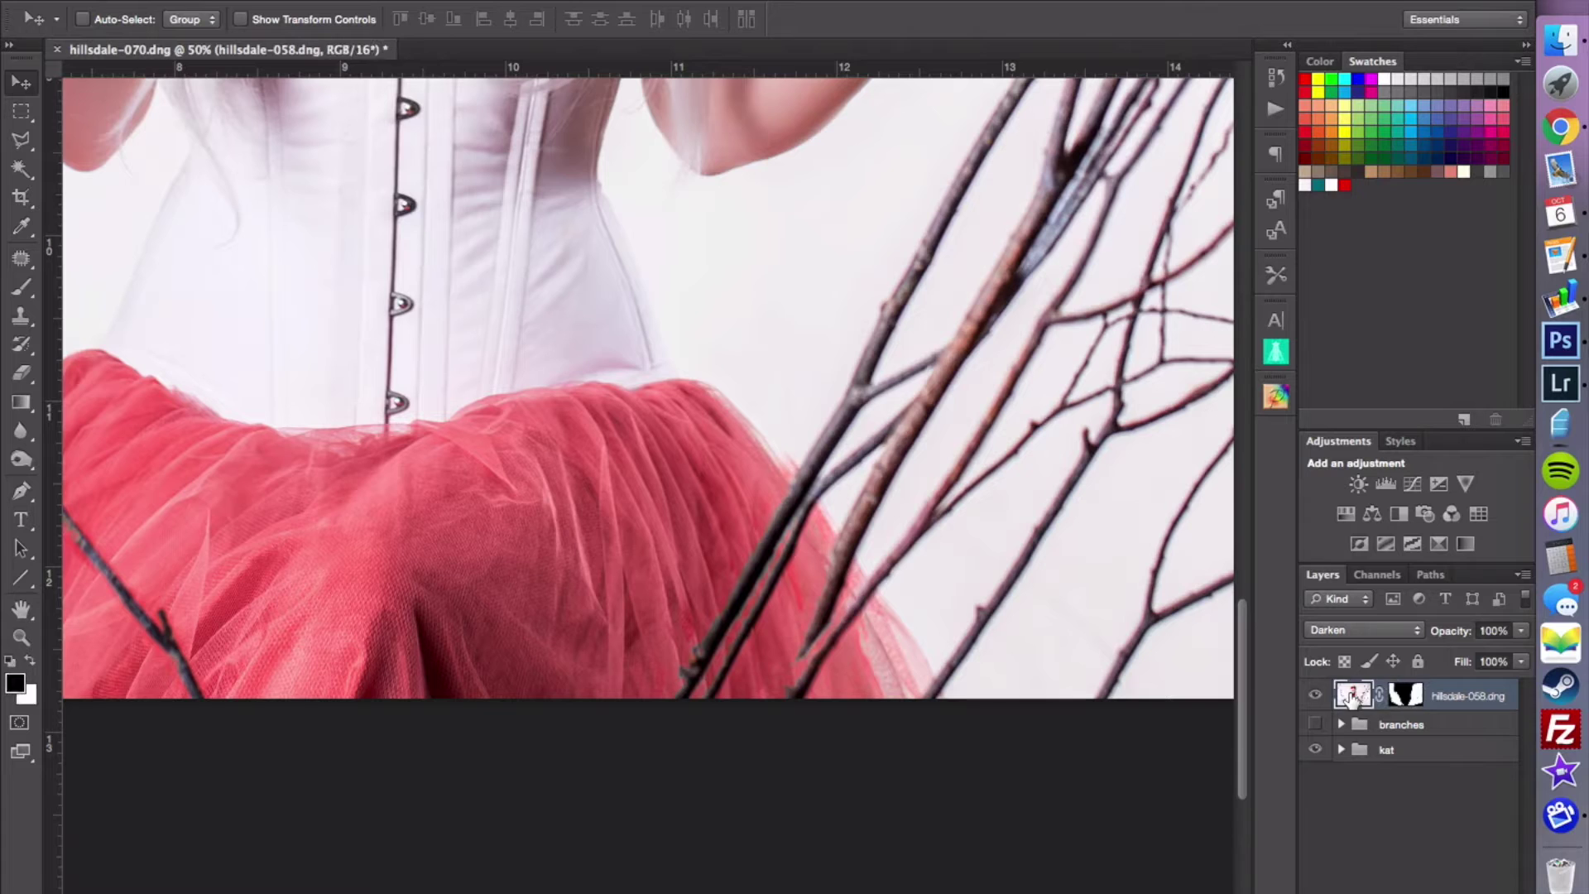
- Try the Normal blend mode on the hillsdale-058.dng layer and return it to Darken
left_click(1331, 633)
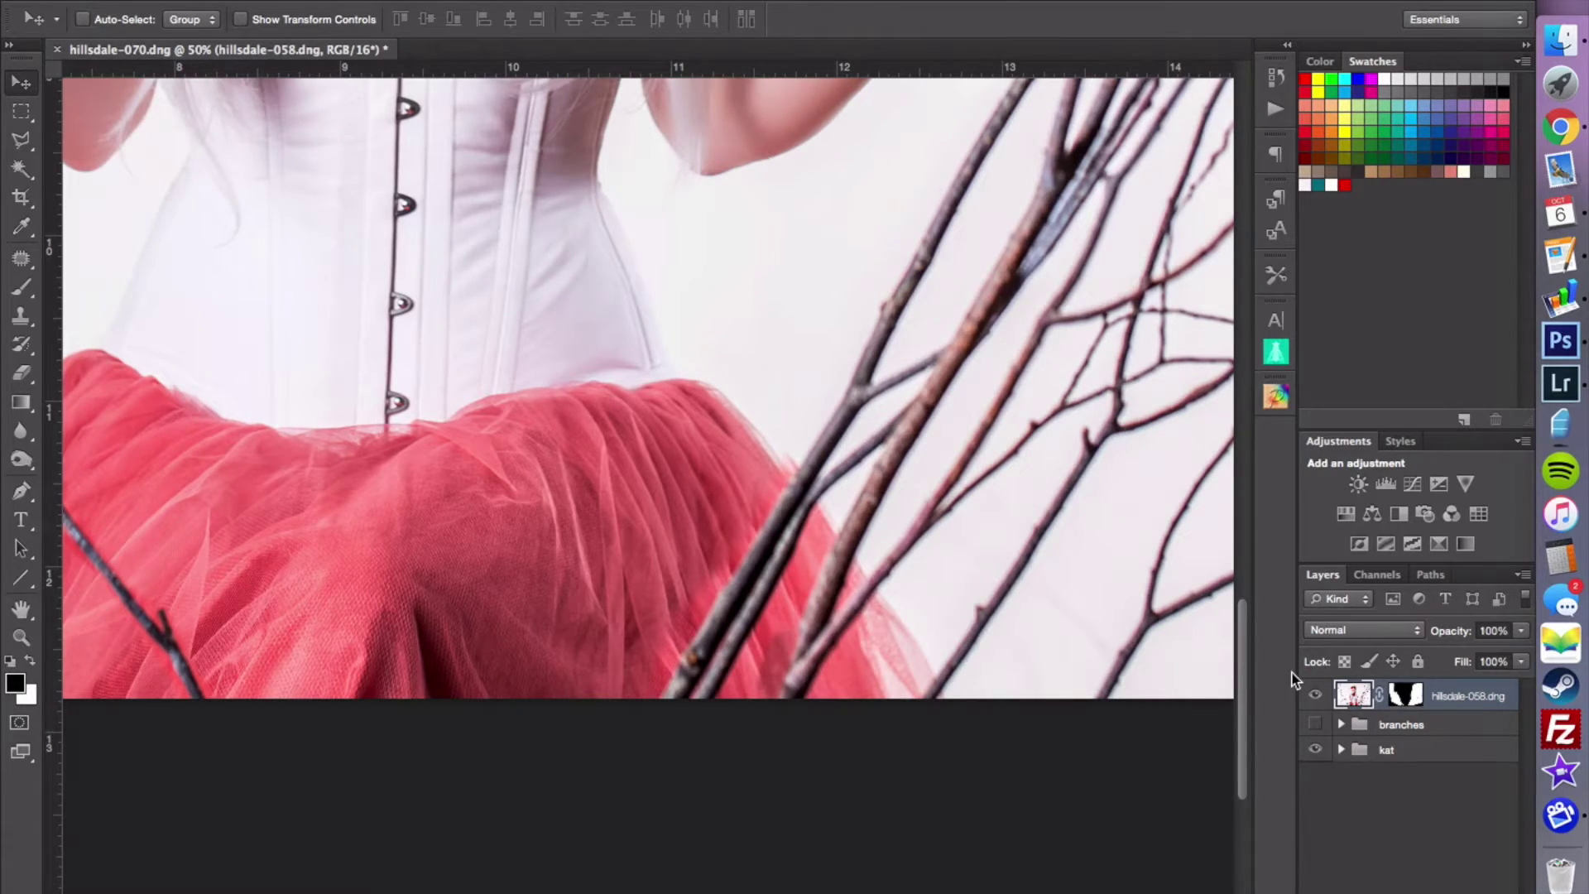
left_click(1367, 632)
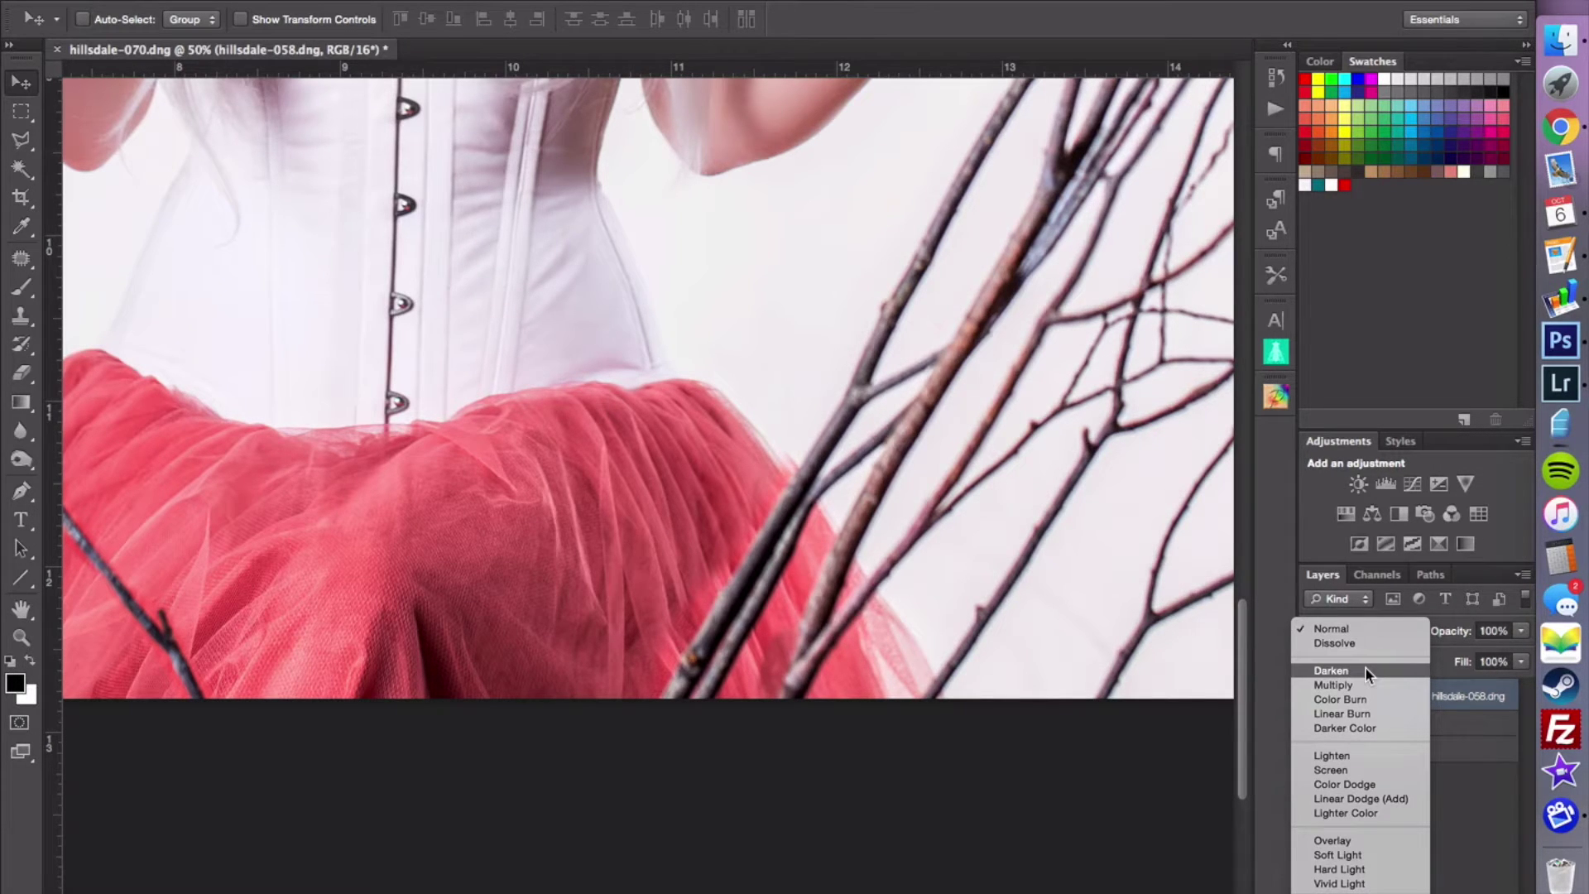
left_click(1366, 668)
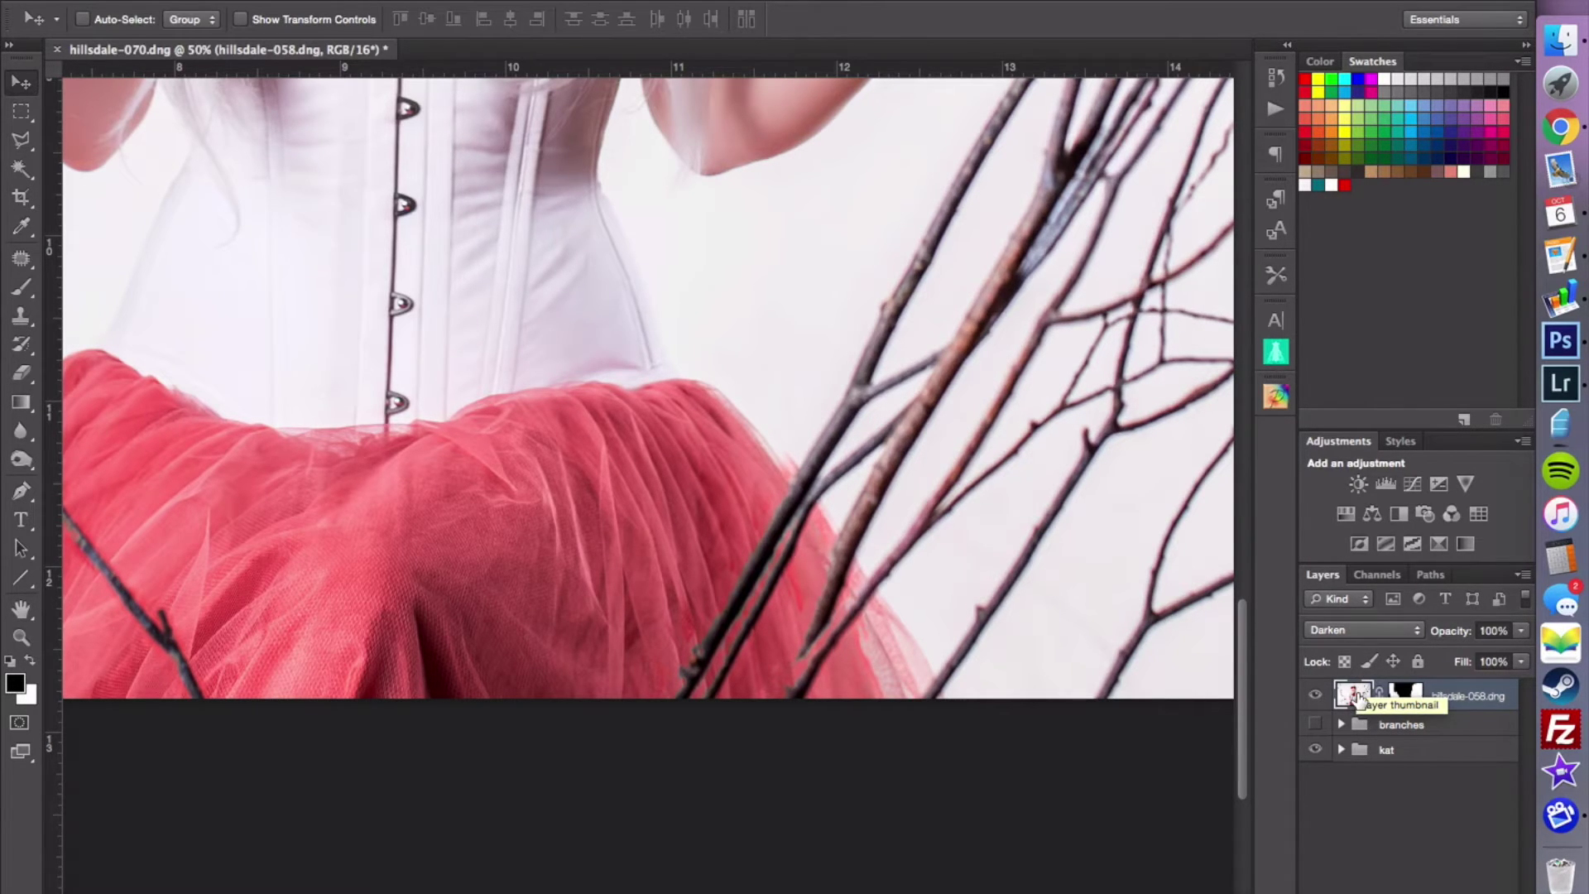
- Extend the brown branch over the skirt's right side down to the image's lower edge using Clone Stamp with a size 50 brush
key("s")
key("bracketleft")
key("bracketleft")
key("bracketleft")
key("bracketleft")
key("bracketleft")
key("bracketleft")
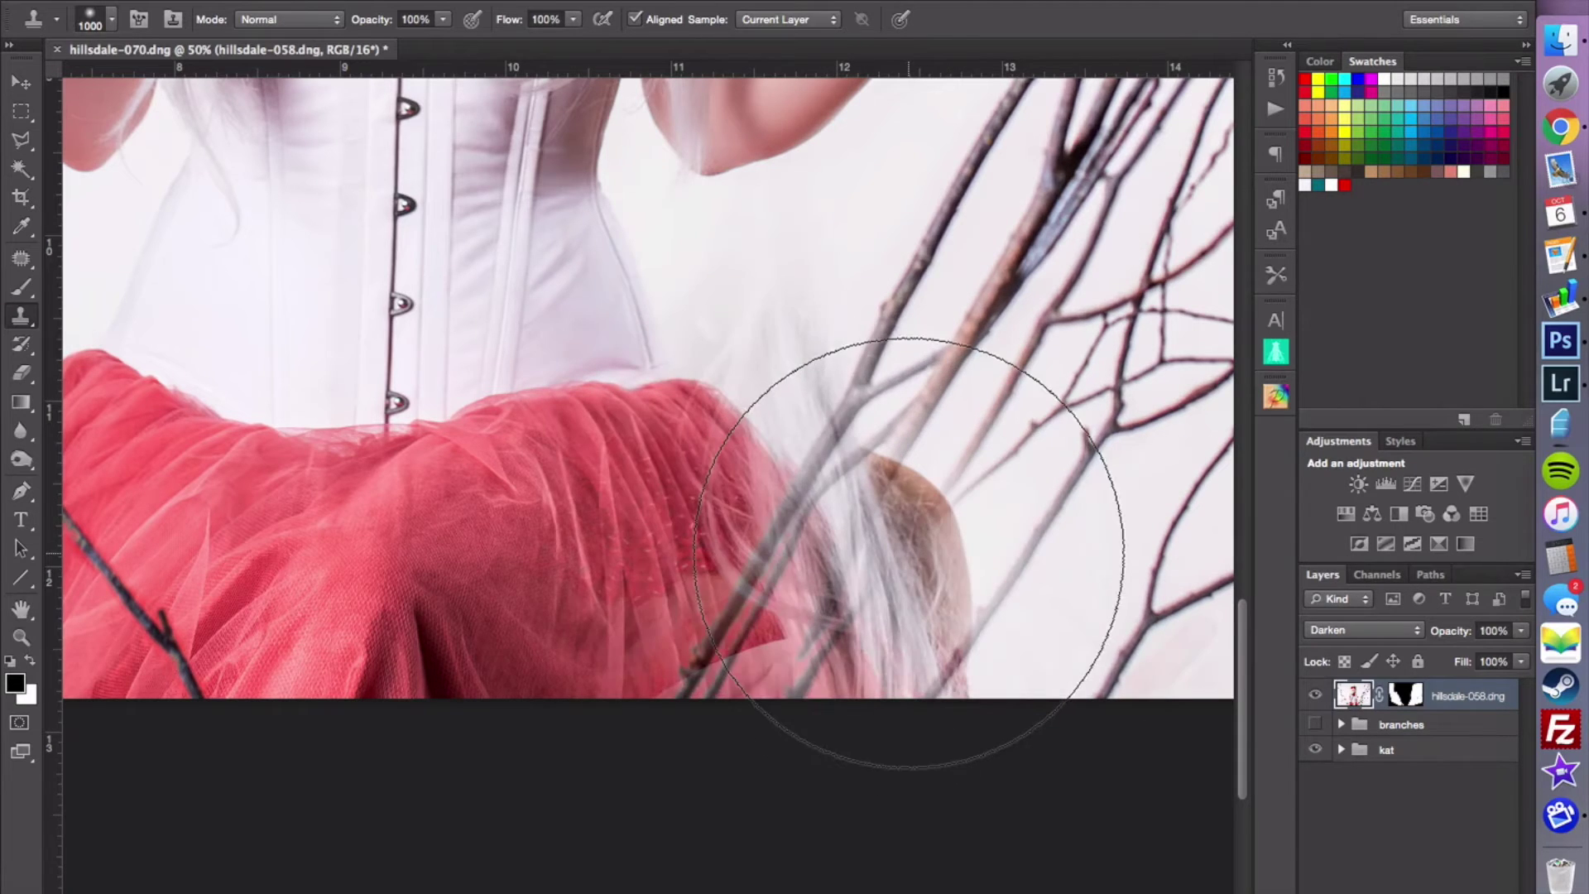
key("bracketleft")
key("bracketleft")
key("bracketleft")
key("bracketleft")
key("bracketleft")
key("bracketleft")
key("bracketleft")
key("bracketleft")
key("bracketleft")
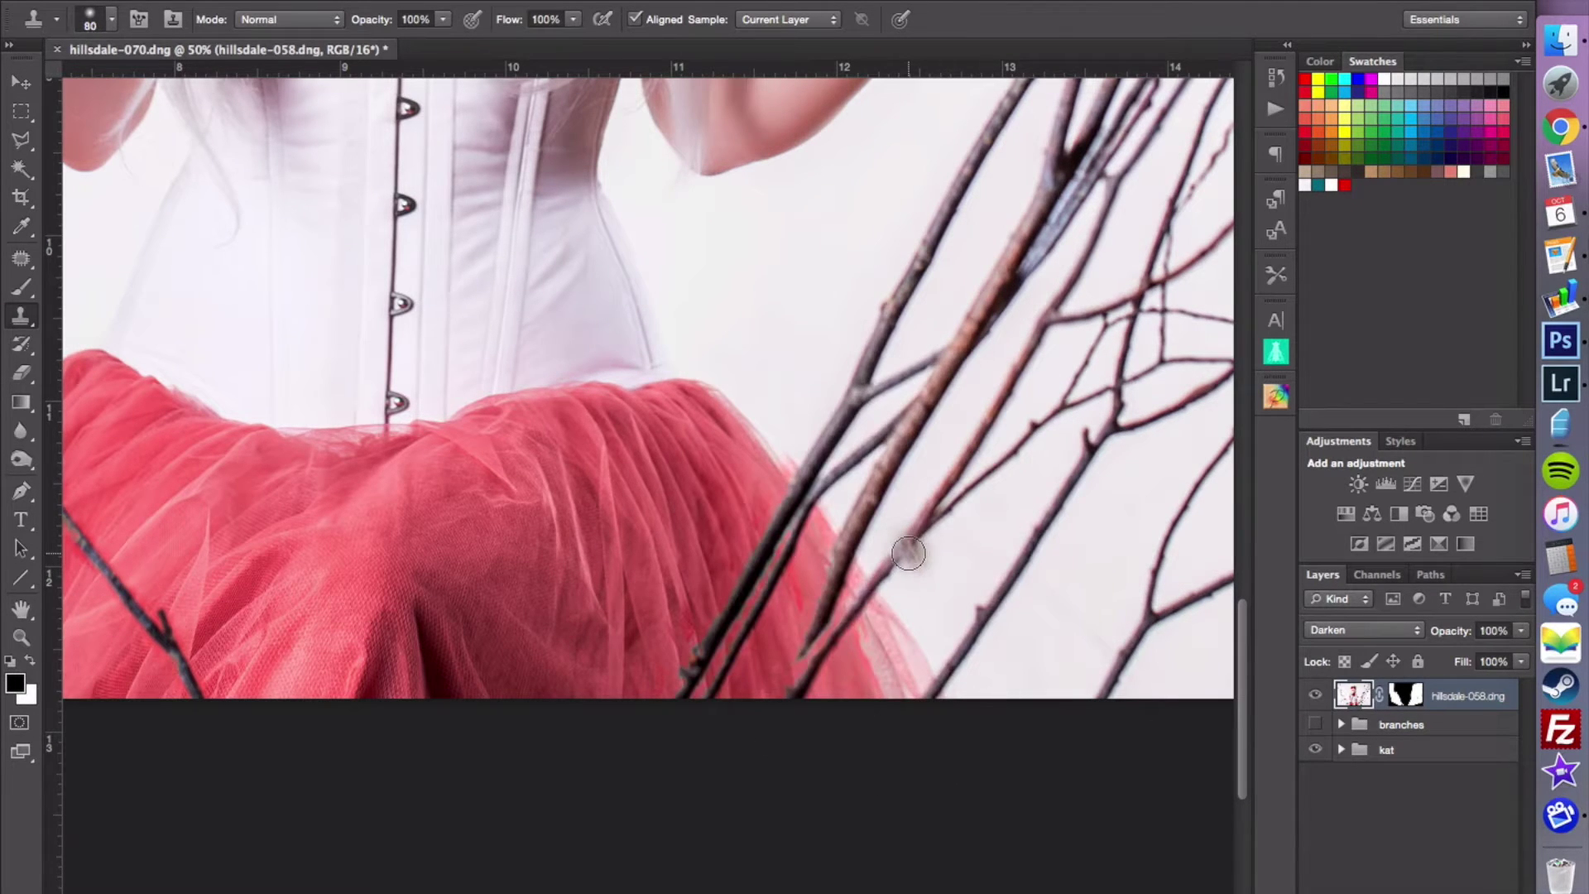
mouse_move(907, 553)
left_mouse_down()
mouse_move(834, 583)
mouse_move(808, 657)
left_mouse_up()
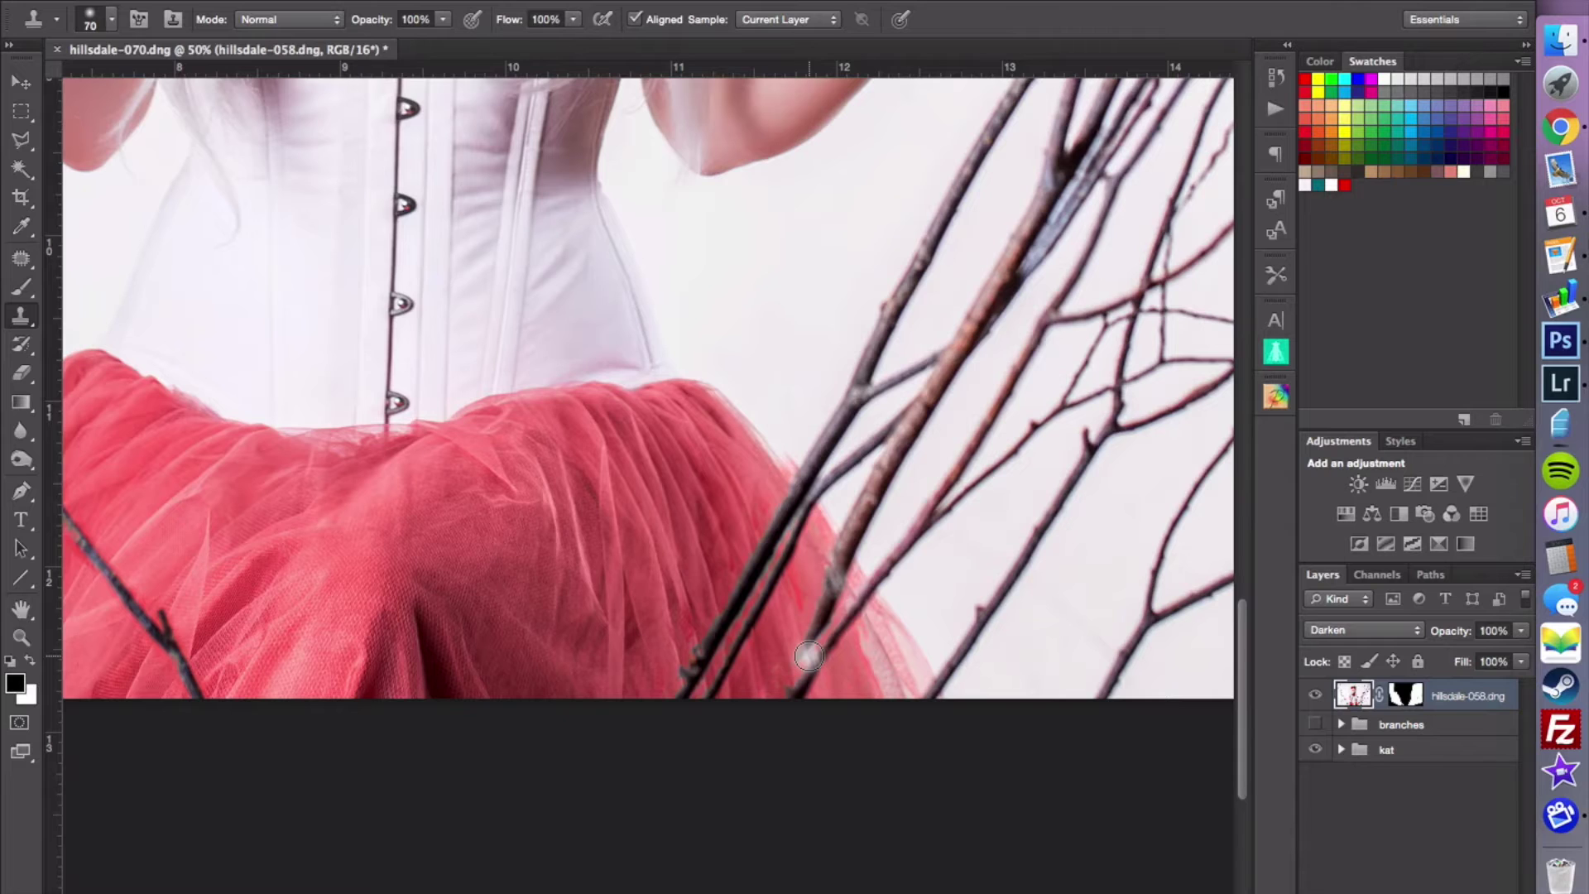
key("bracketleft")
key("super+z")
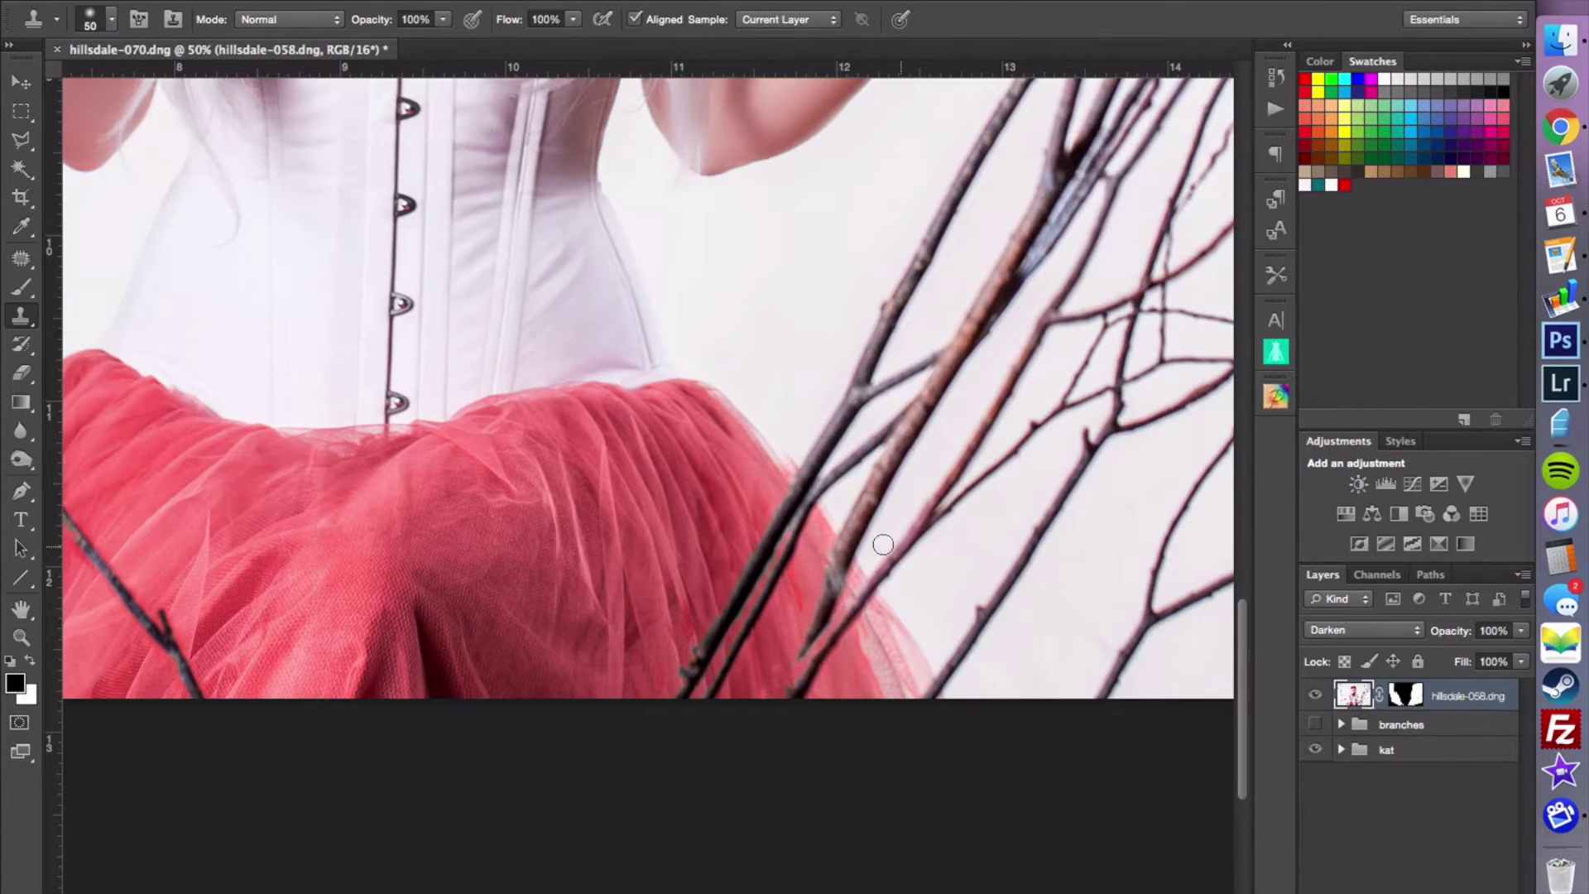
left_click_drag(821, 598, 783, 692)
left_click(830, 597, "alt")
left_click_drag(844, 547, 827, 601)
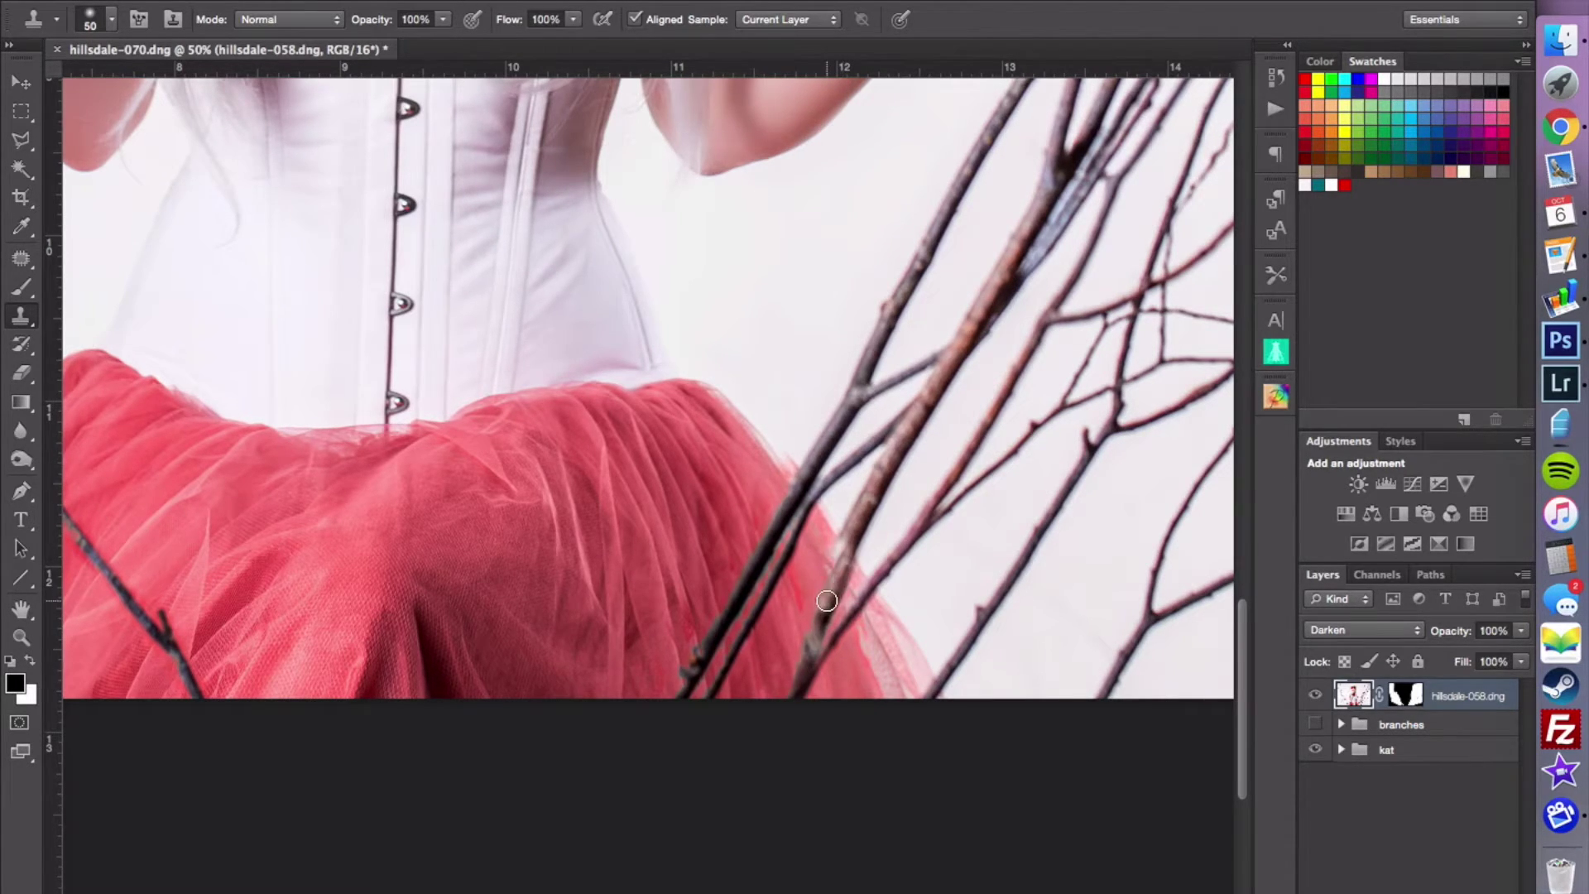
key("super+z")
mouse_move(850, 532)
left_mouse_down()
mouse_move(807, 658)
mouse_move(823, 723)
left_mouse_up()
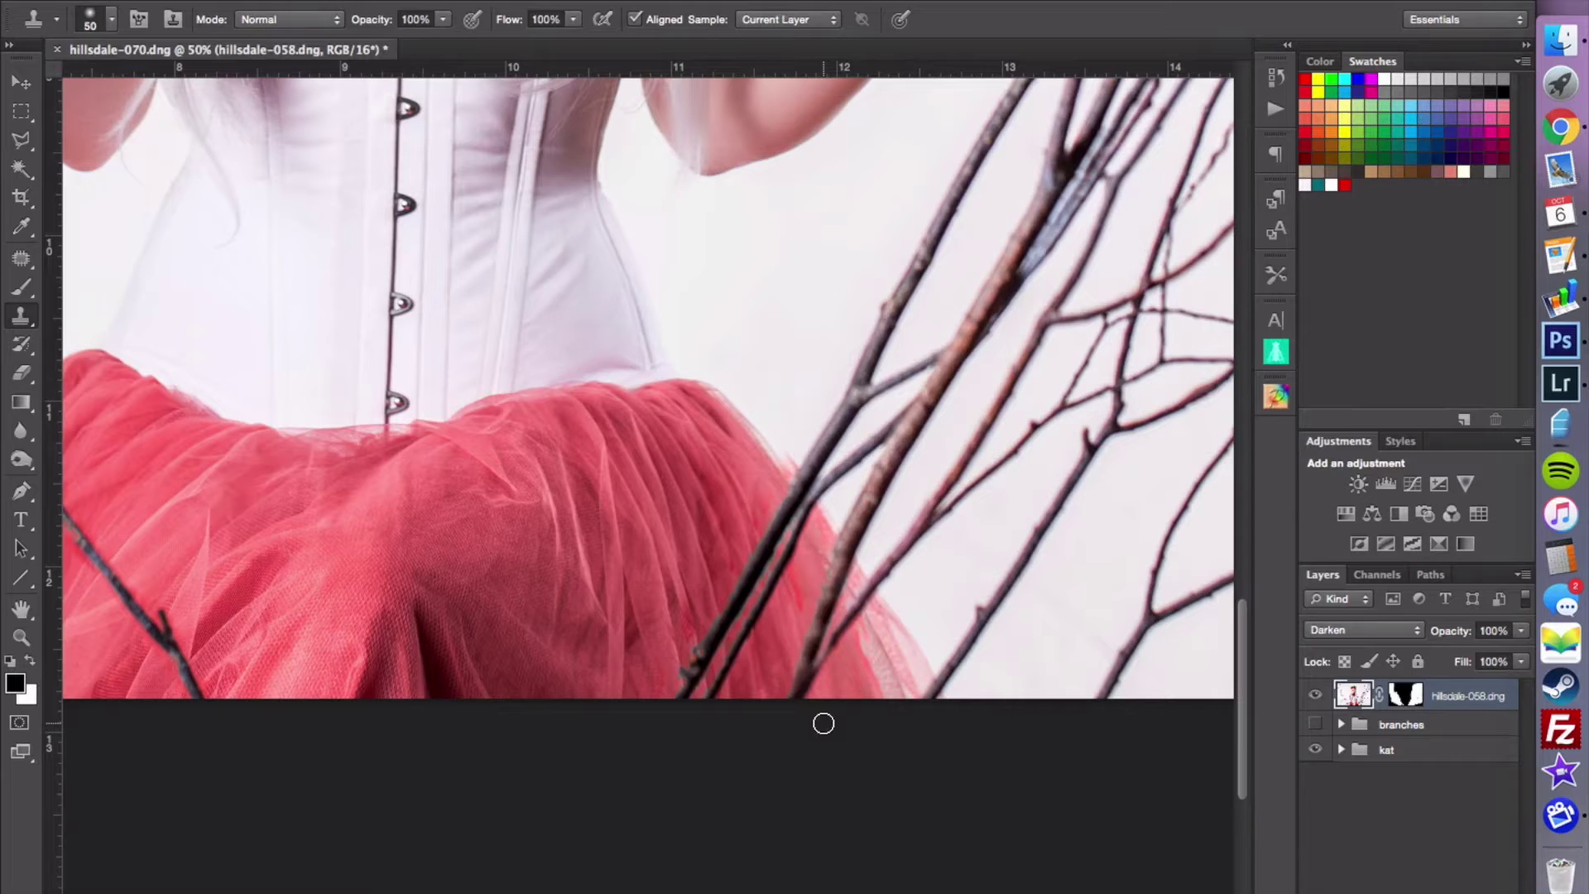
- Clone the neighbouring dark branch down over the skirt to the image's lower edge
left_click(716, 631, "alt")
left_click_drag(703, 652, 667, 708)
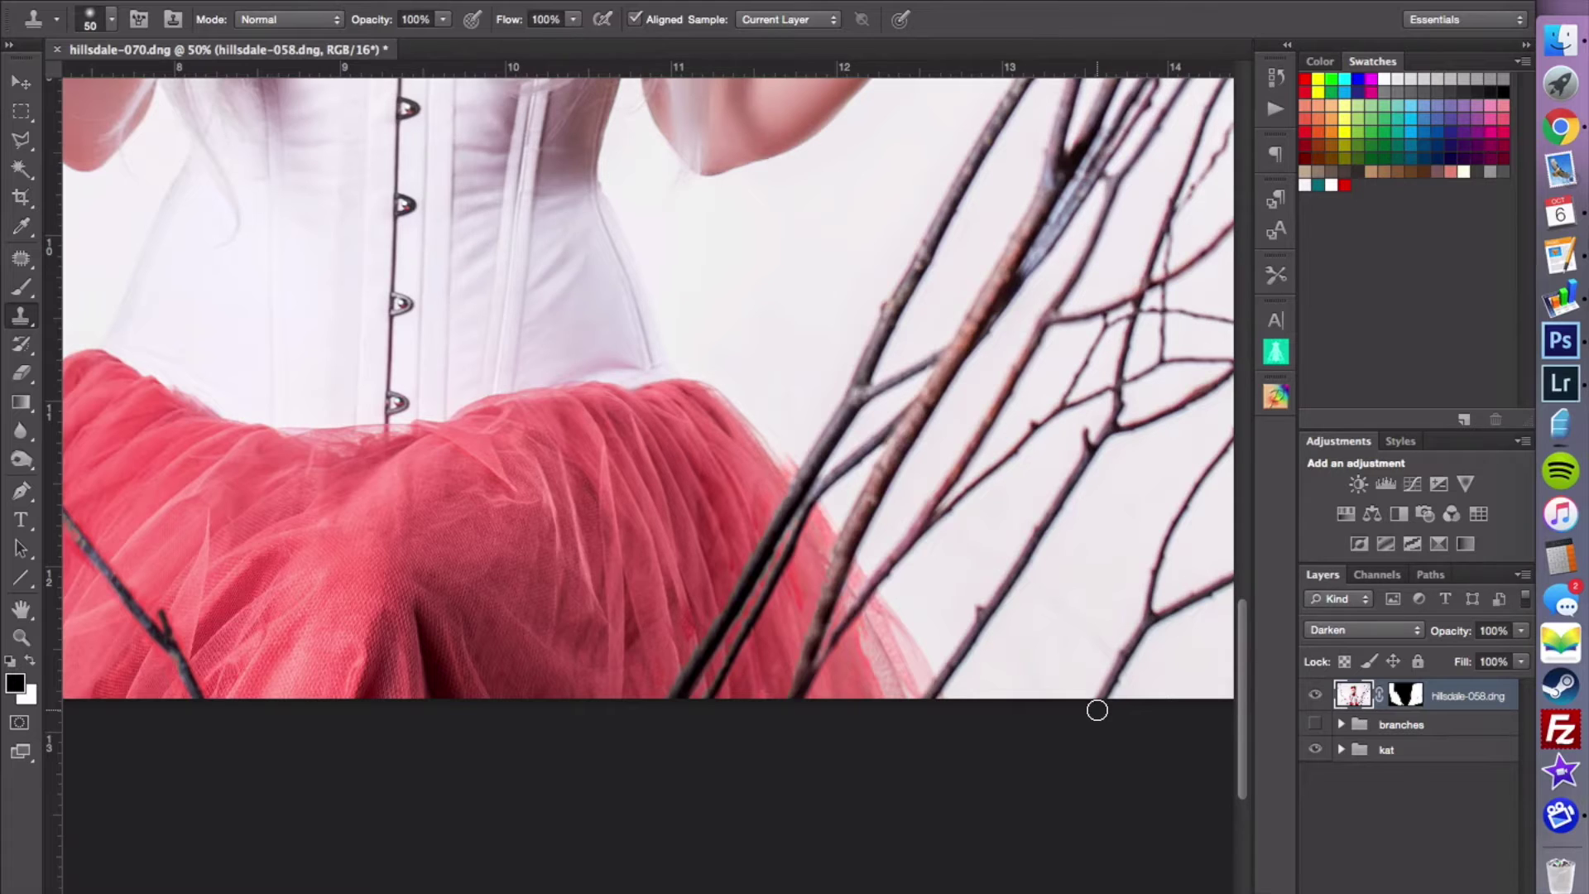
key("super+minus")
key("super+minus")
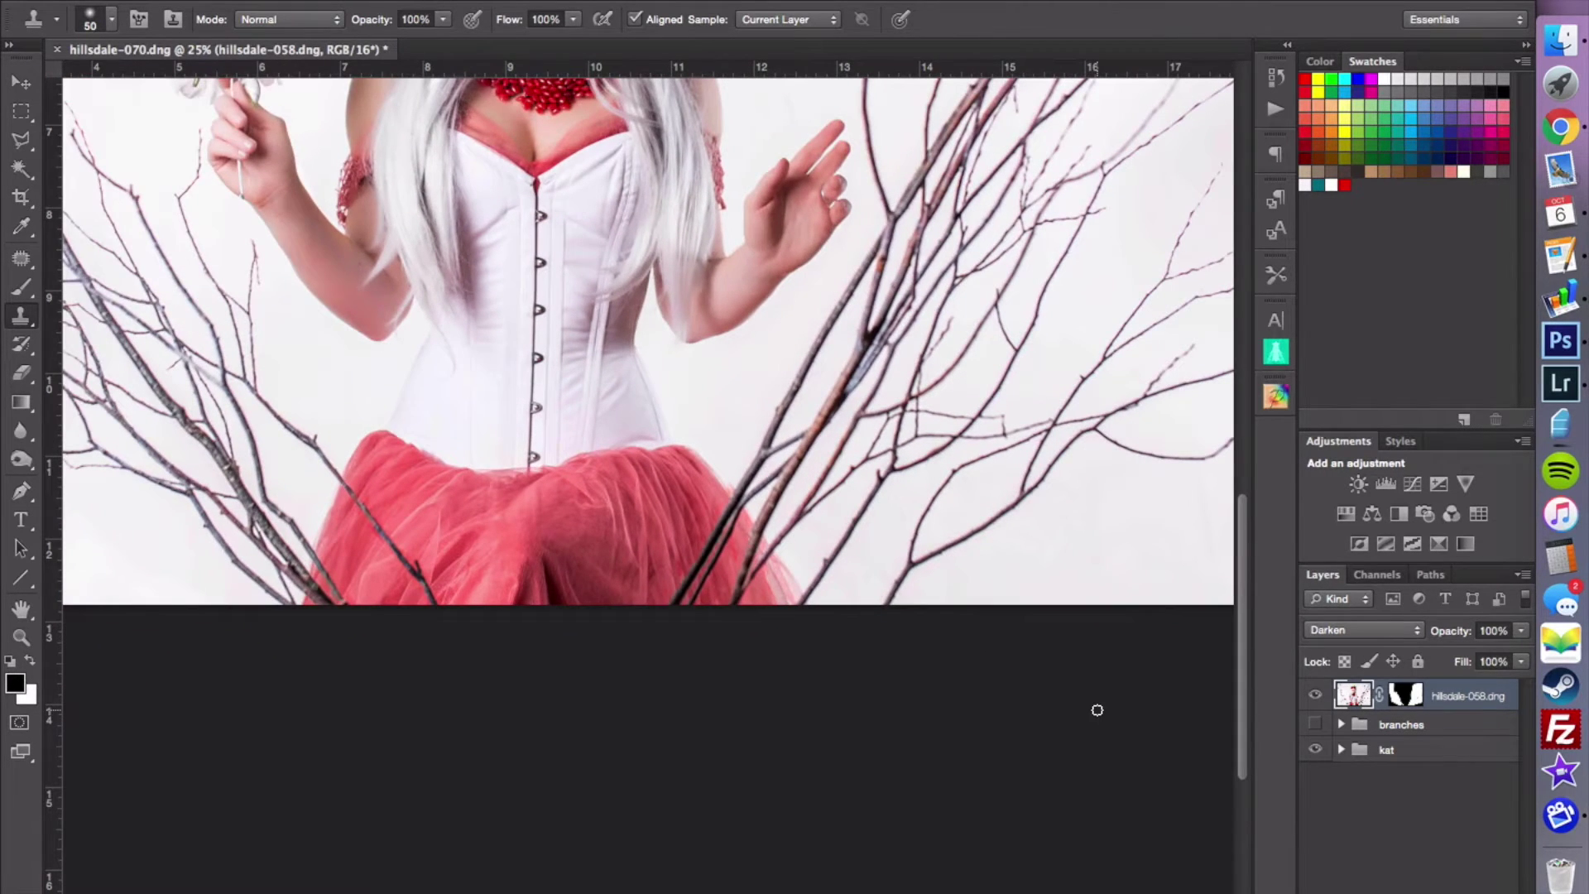
- Clean up the tip of the branch at the skirt's left edge, where it meets the image's lower edge, with Clone Stamp
key("super+plus")
key("super+plus")
scroll(923, 701, "left", 8)
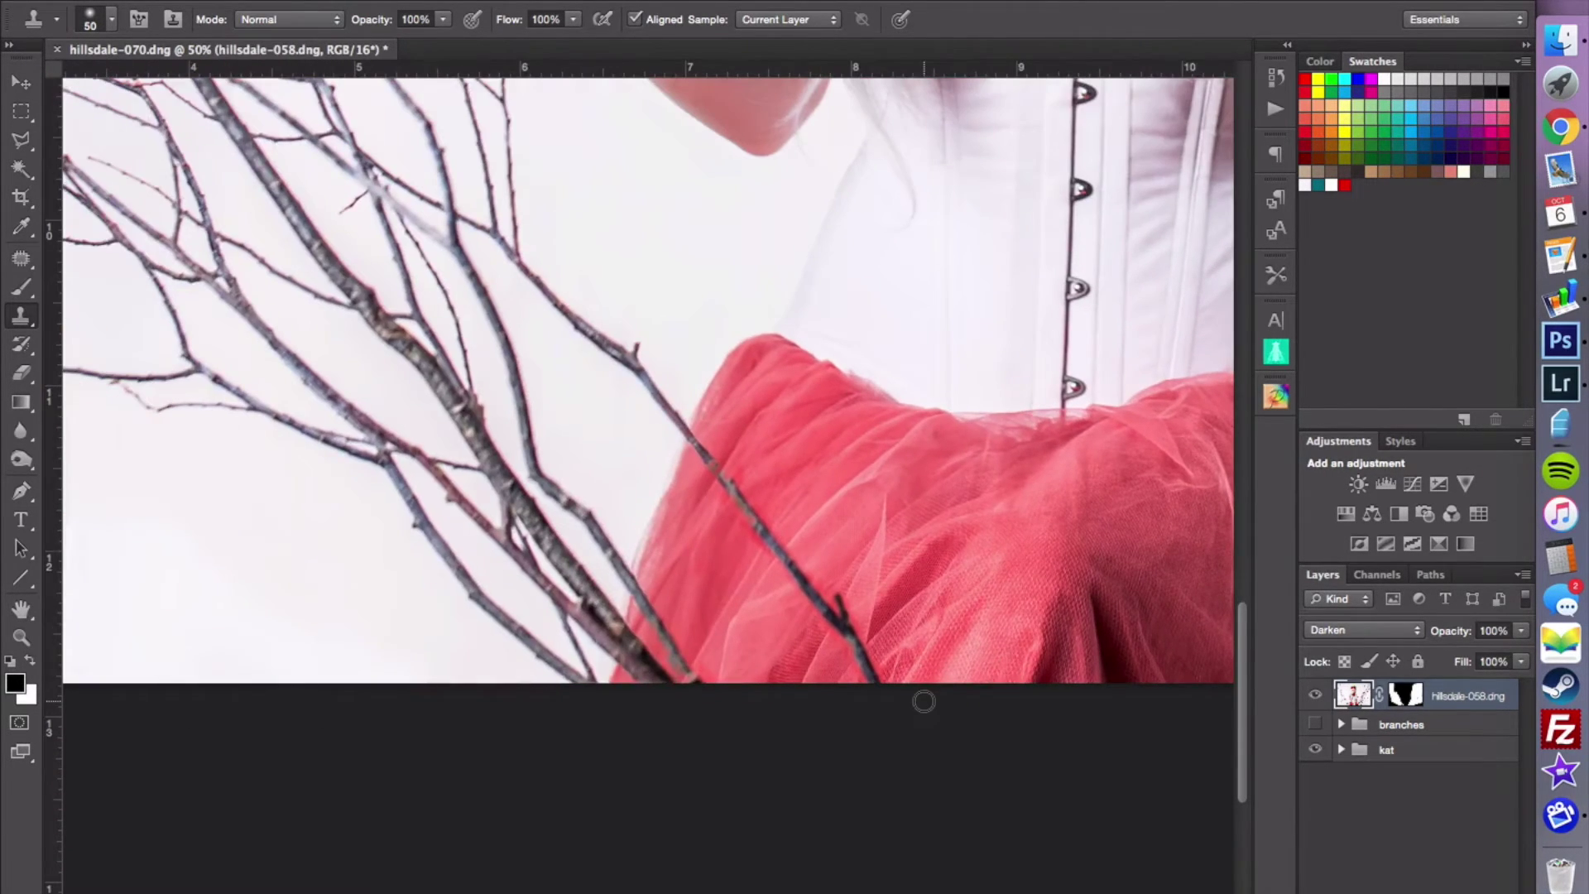
left_click(664, 639, "alt")
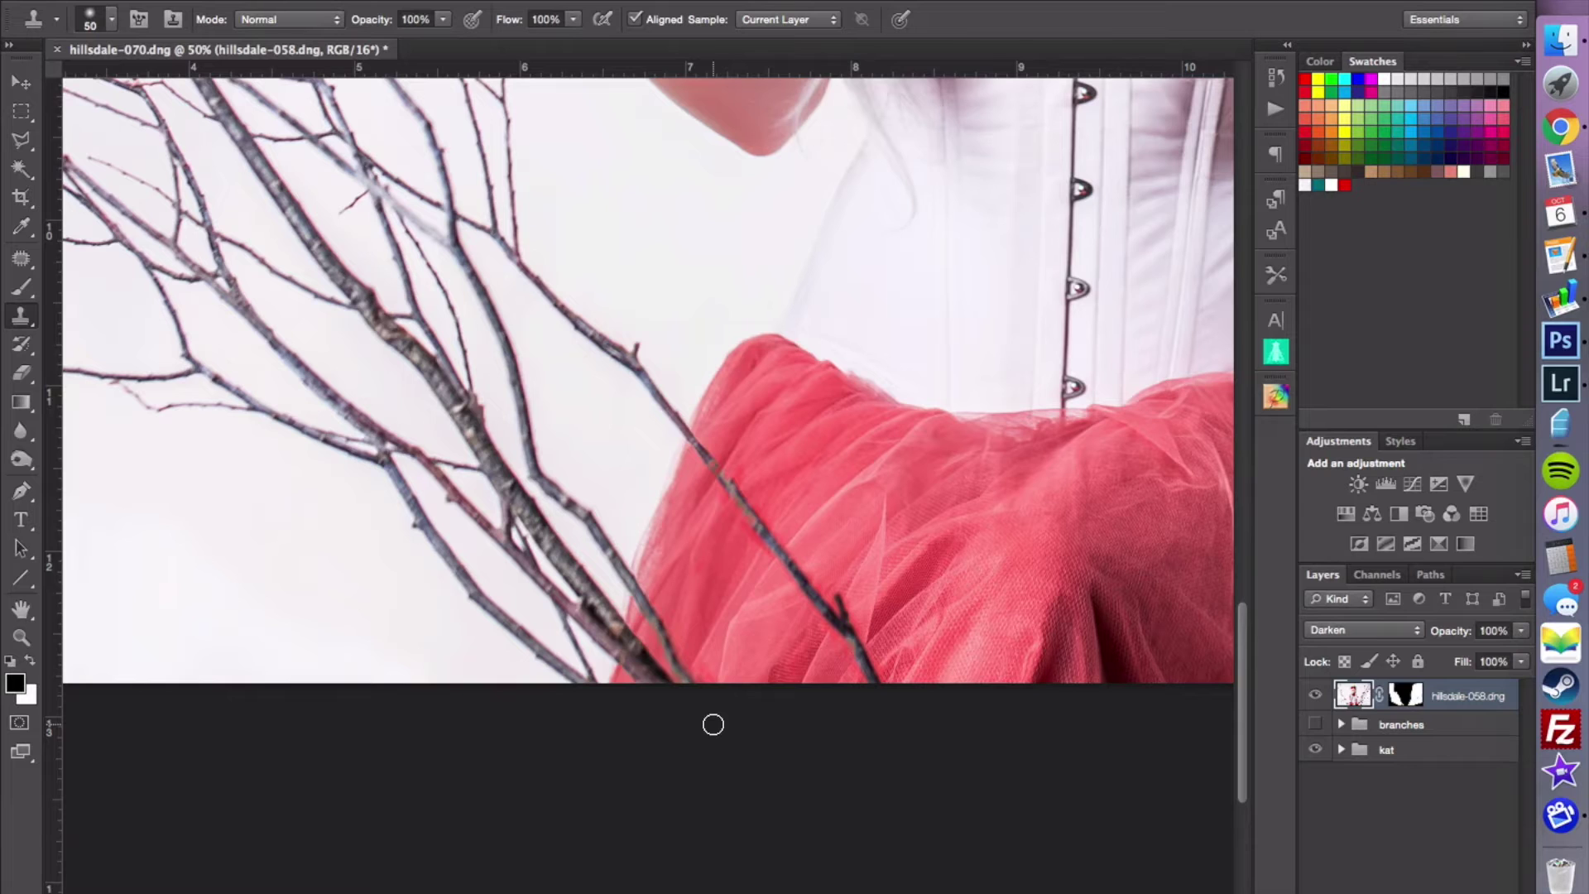
key("super+0")
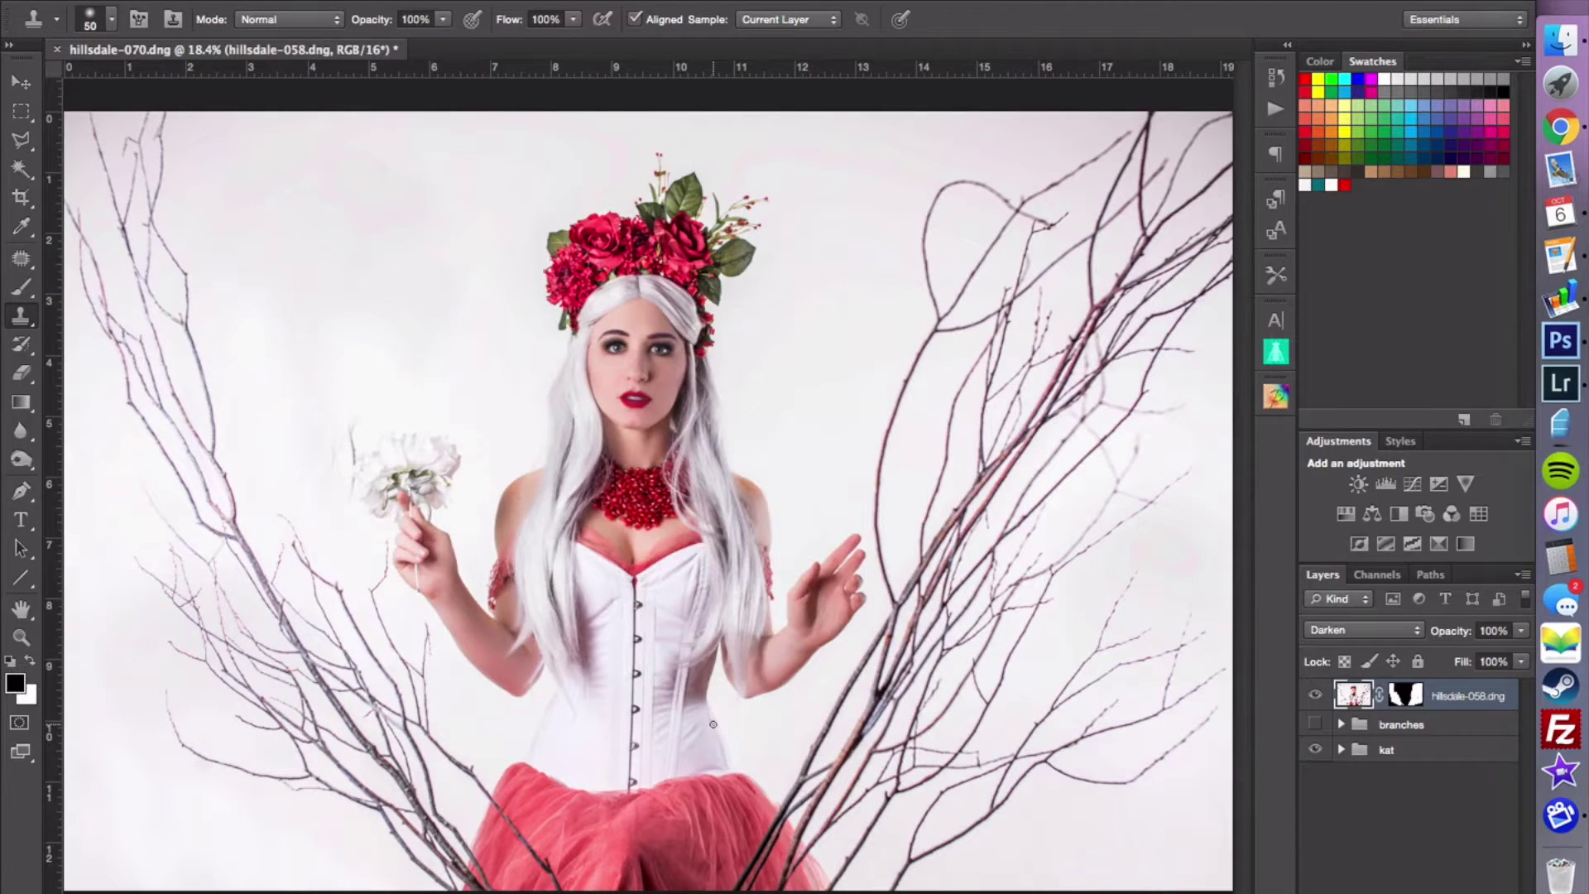
- Move the hillsdale-058.dng layer into the branches group, make the group visible, and toggle it to compare before and after
left_click_drag(1355, 700, 1361, 726)
left_click(1315, 692)
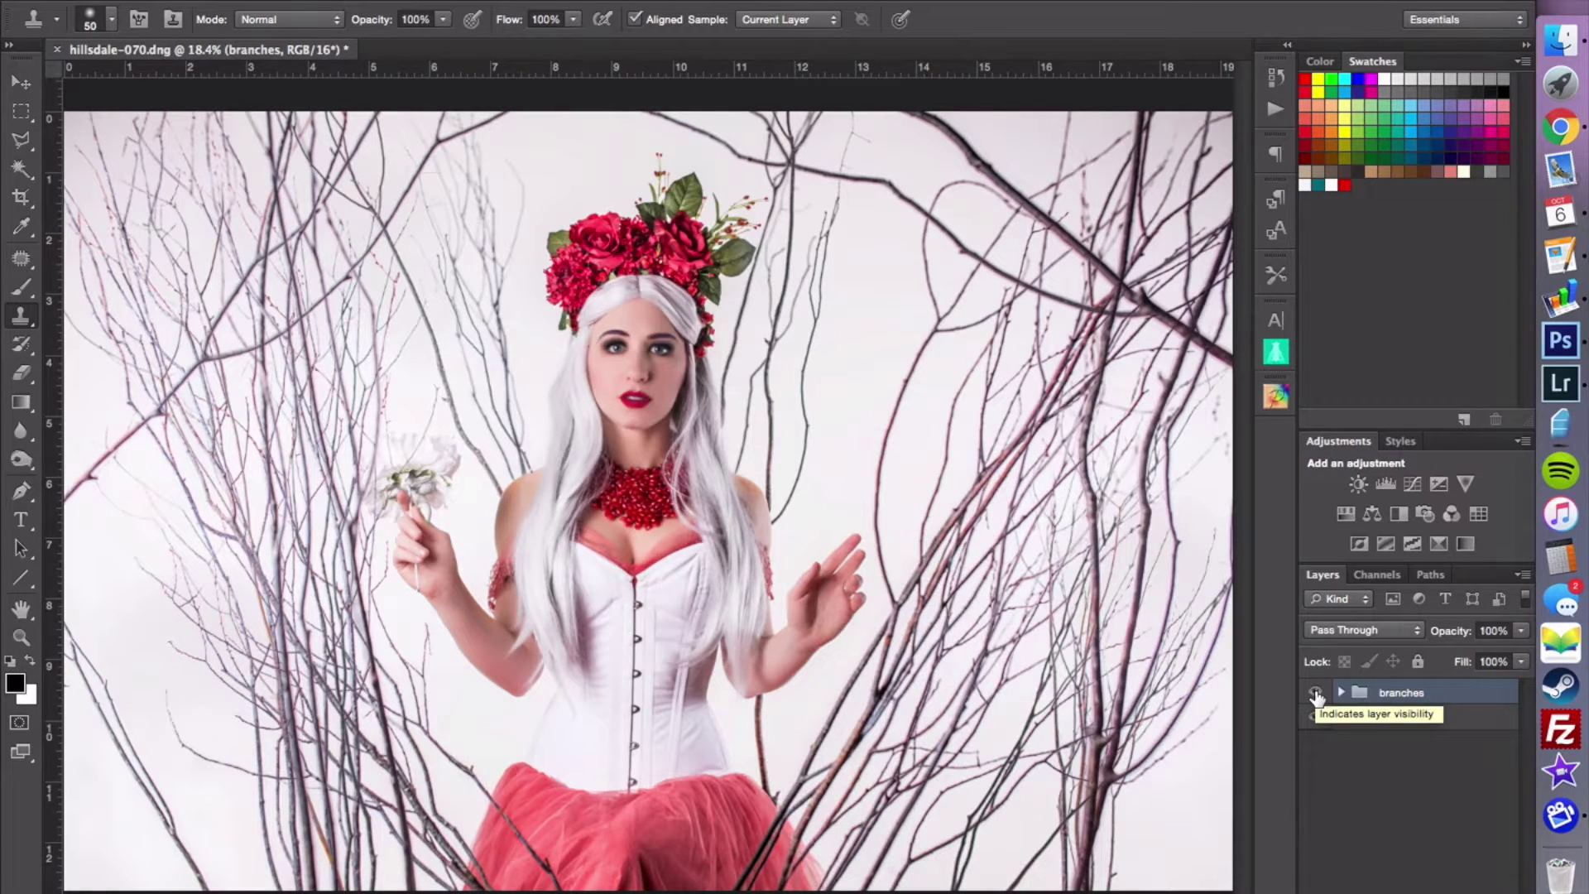
left_click(1315, 692)
left_click(1314, 692)
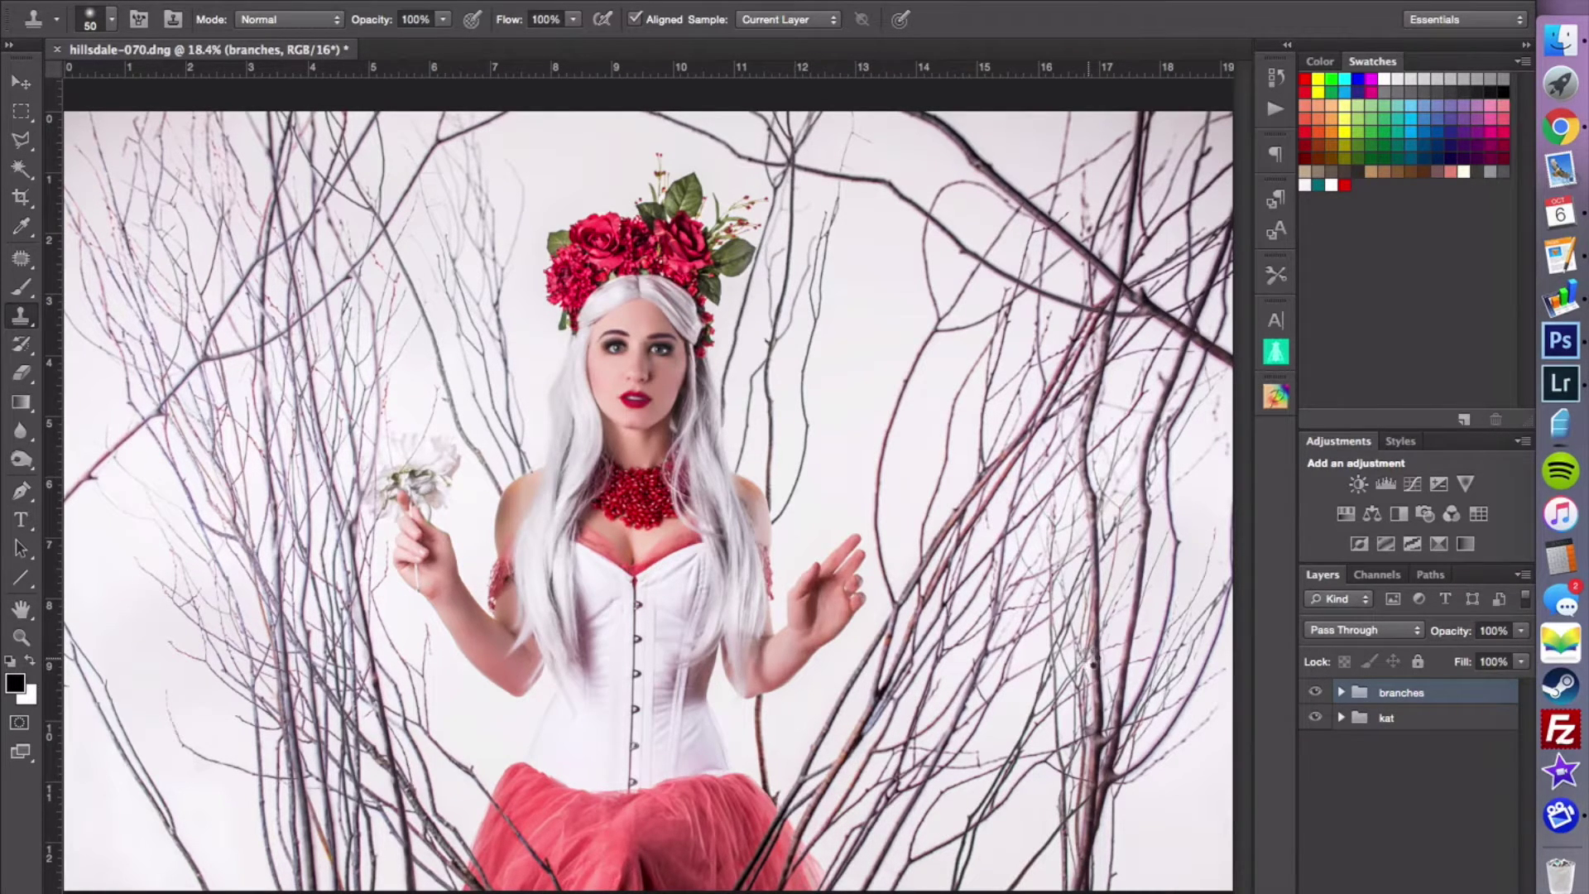
- Save and close the composite, and switch to Lightroom
key("ctrl+s")
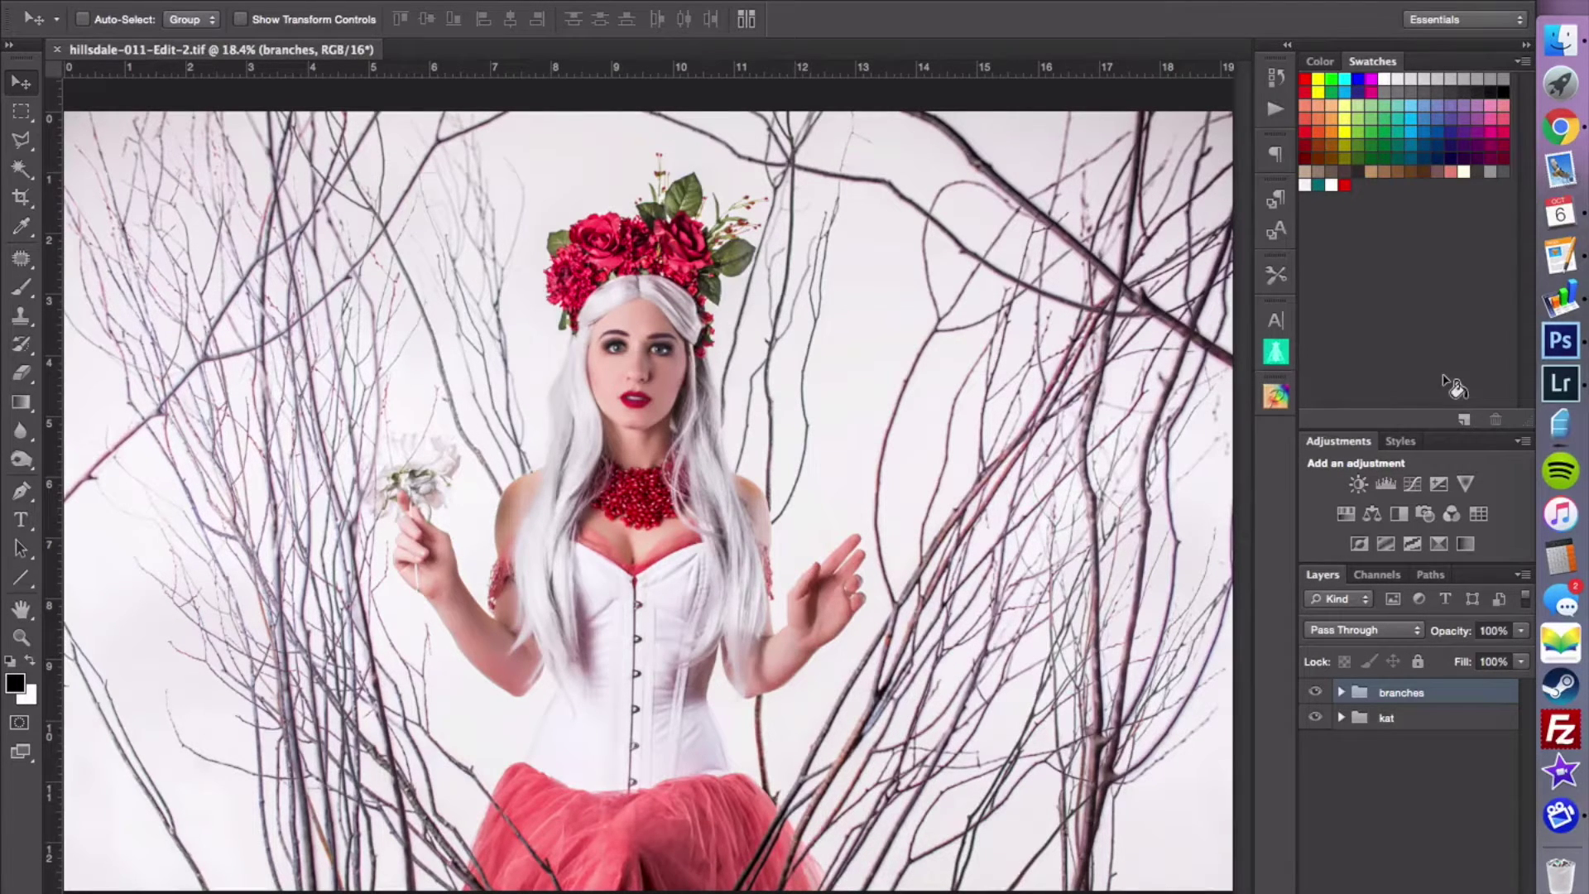
key("super+w")
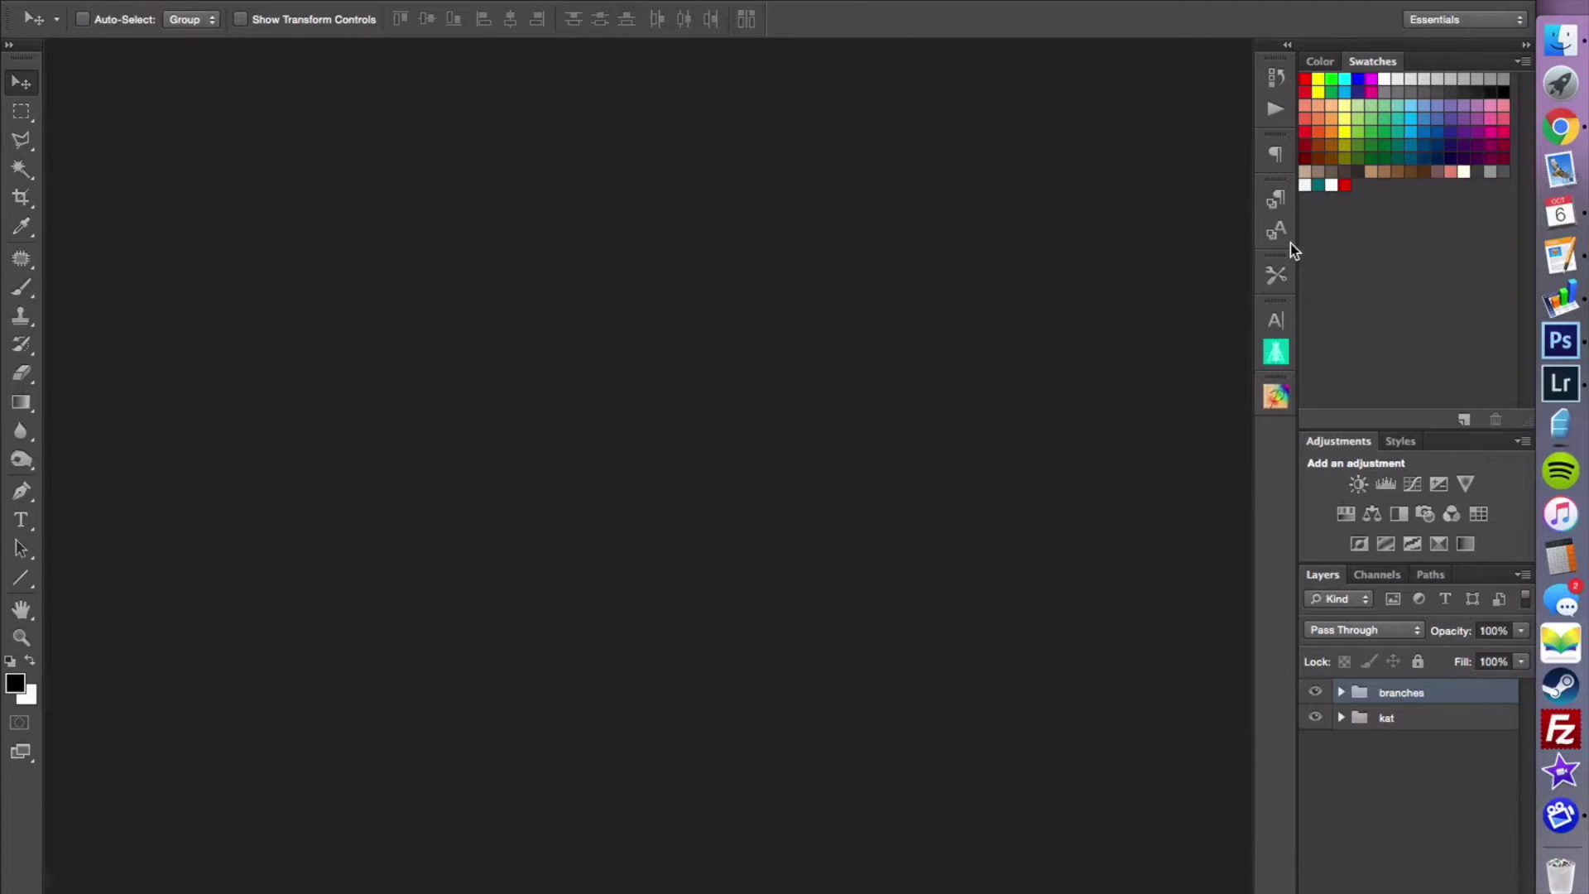
left_click(1561, 383)
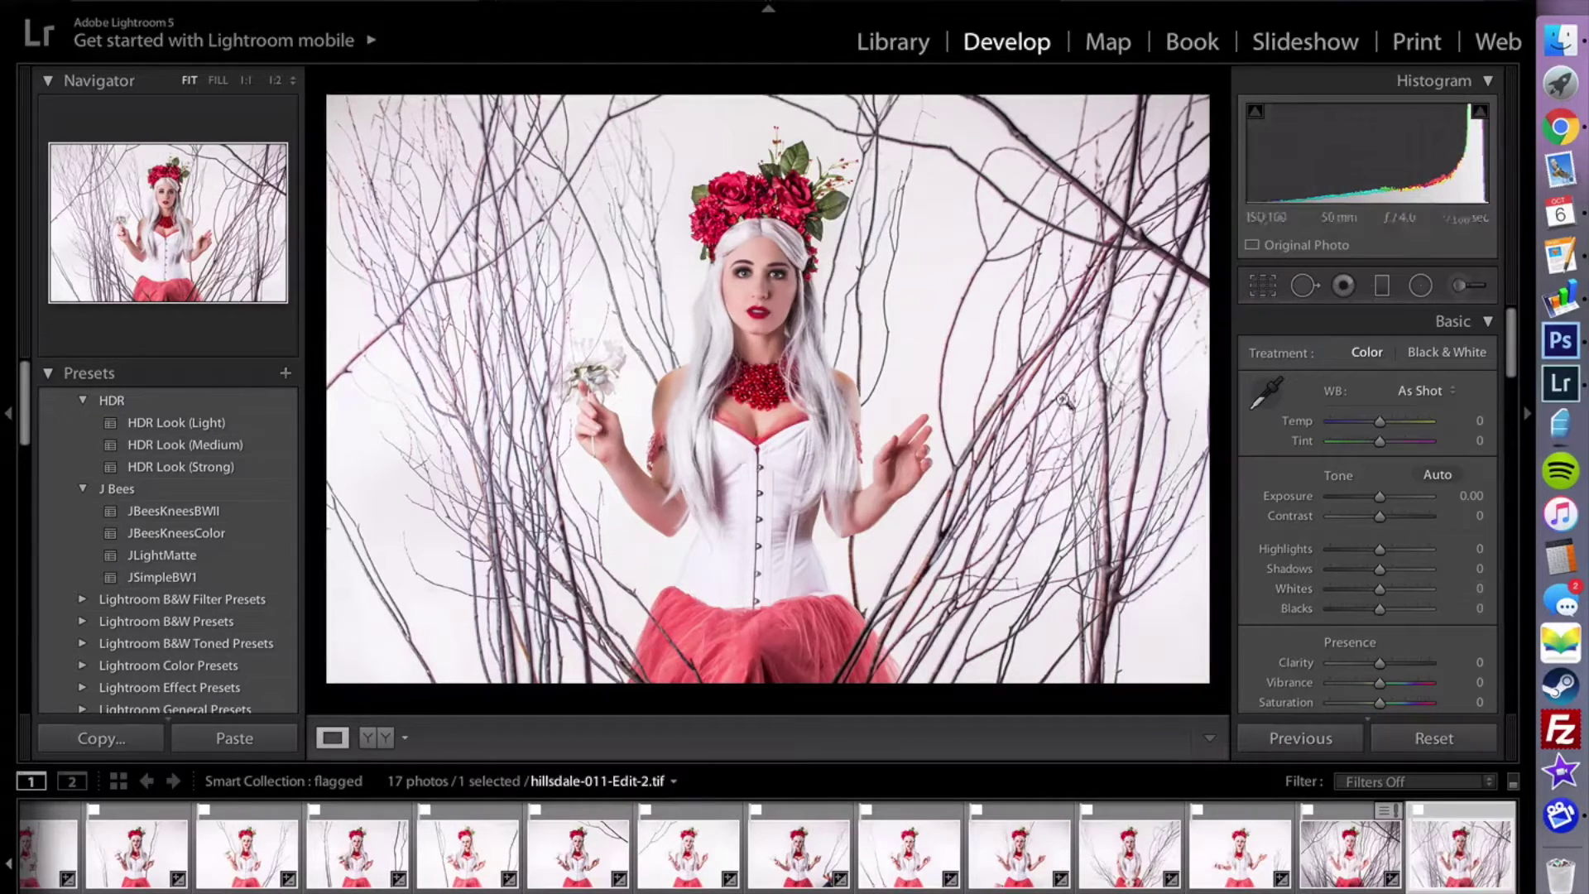
- Paint over both eyes with the Adjustment Brush using the eyes effect, with Exposure 0.40, Contrast 24 and Clarity 7
left_click(739, 273)
left_click_drag(835, 285, 775, 284)
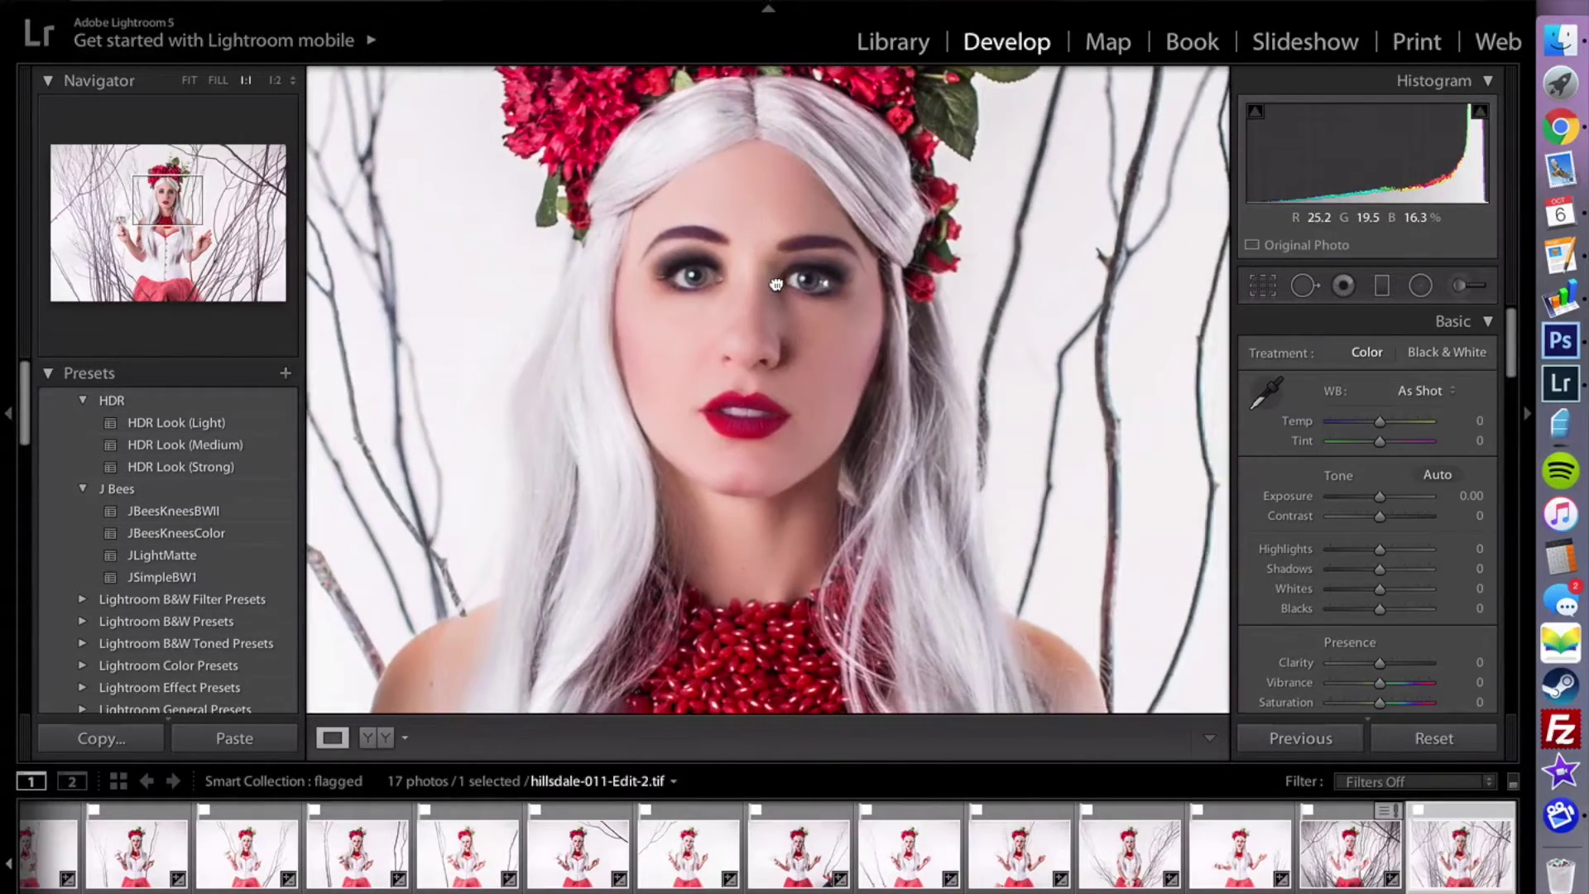
left_click(1473, 289)
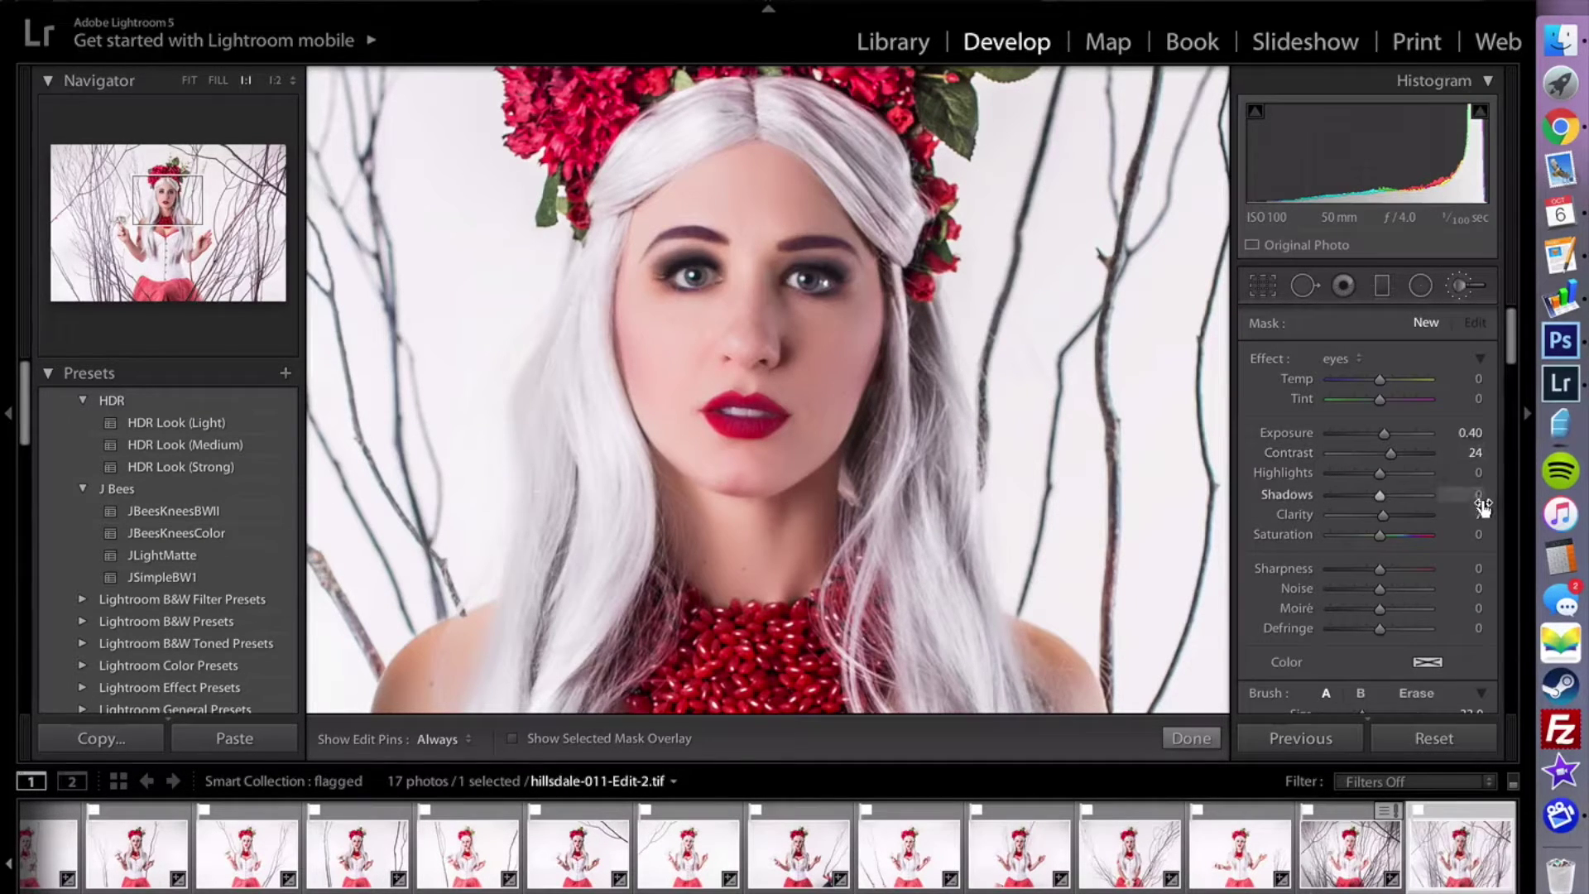
scroll(810, 271, "down", 6)
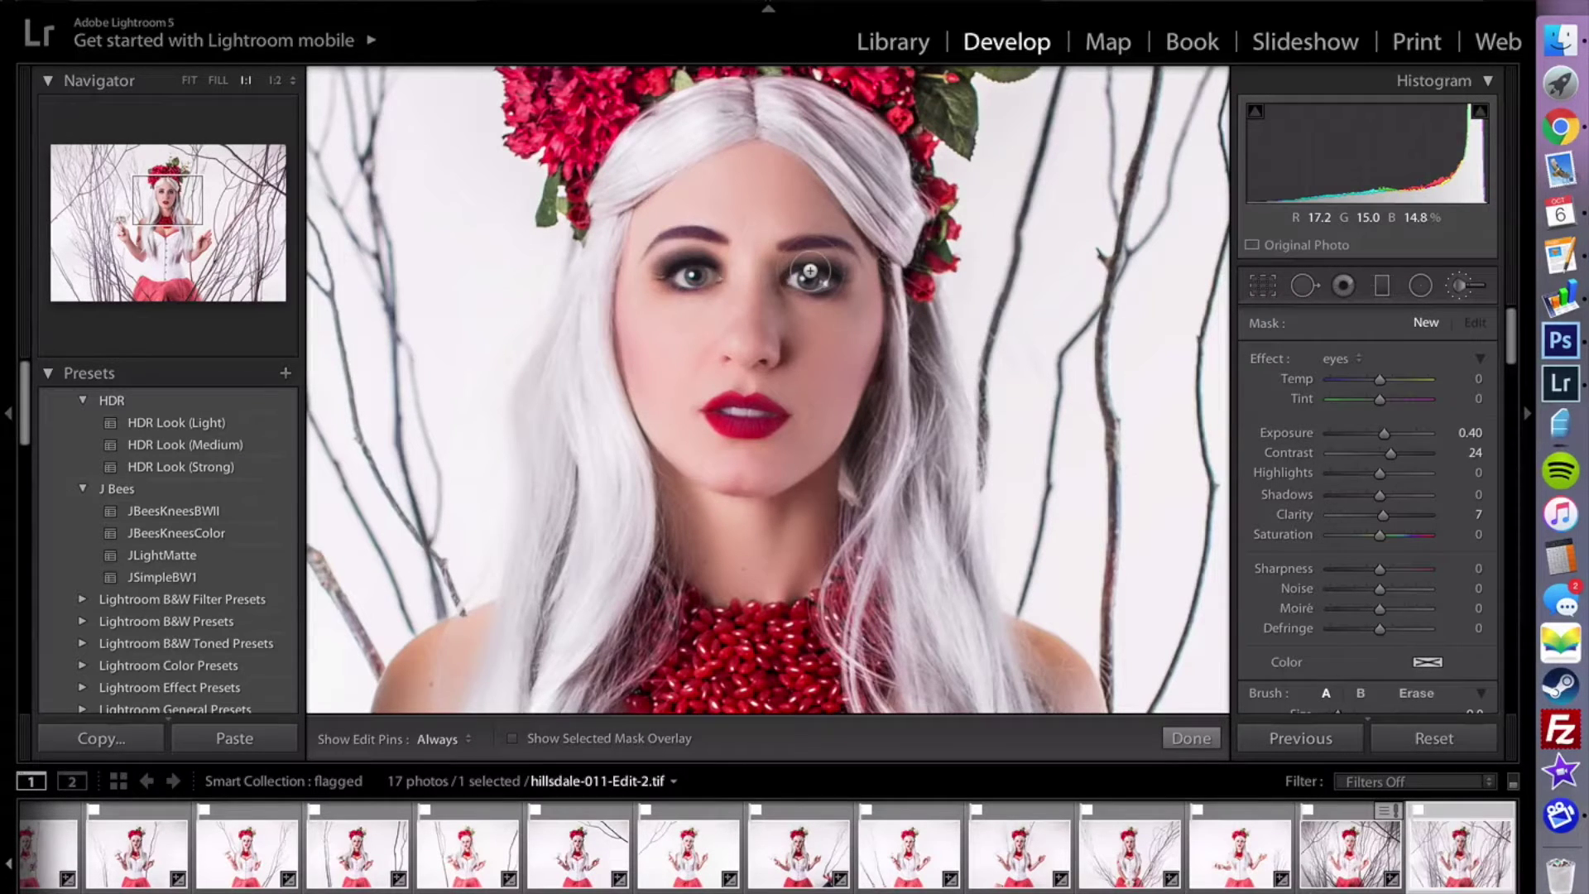
key("h")
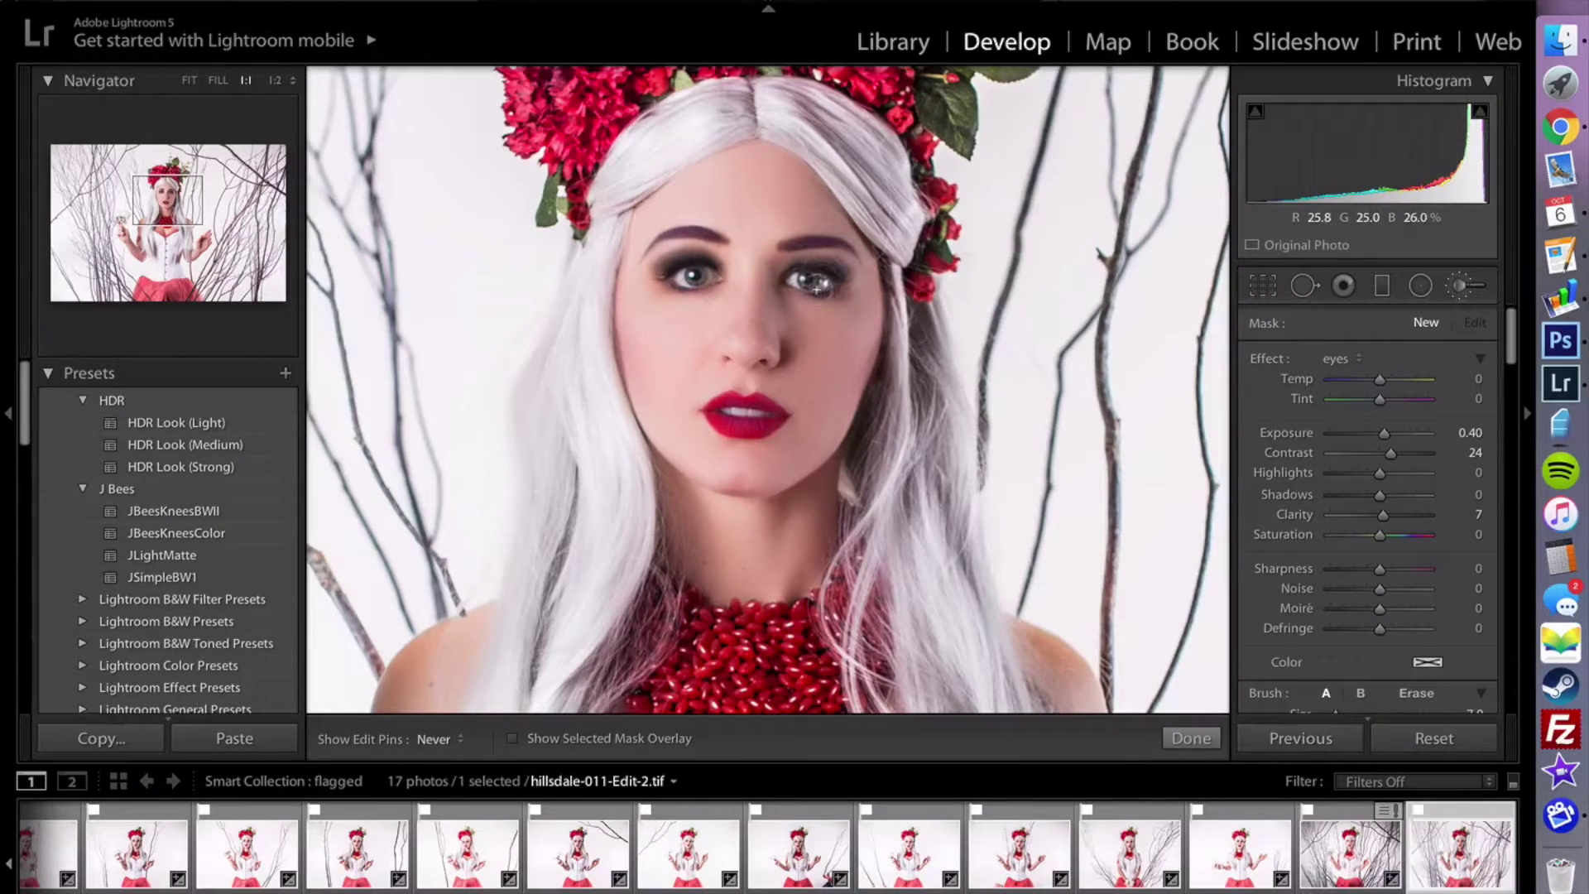
key("h")
mouse_move(697, 270)
left_mouse_down()
mouse_move(677, 274)
mouse_move(701, 280)
left_mouse_up()
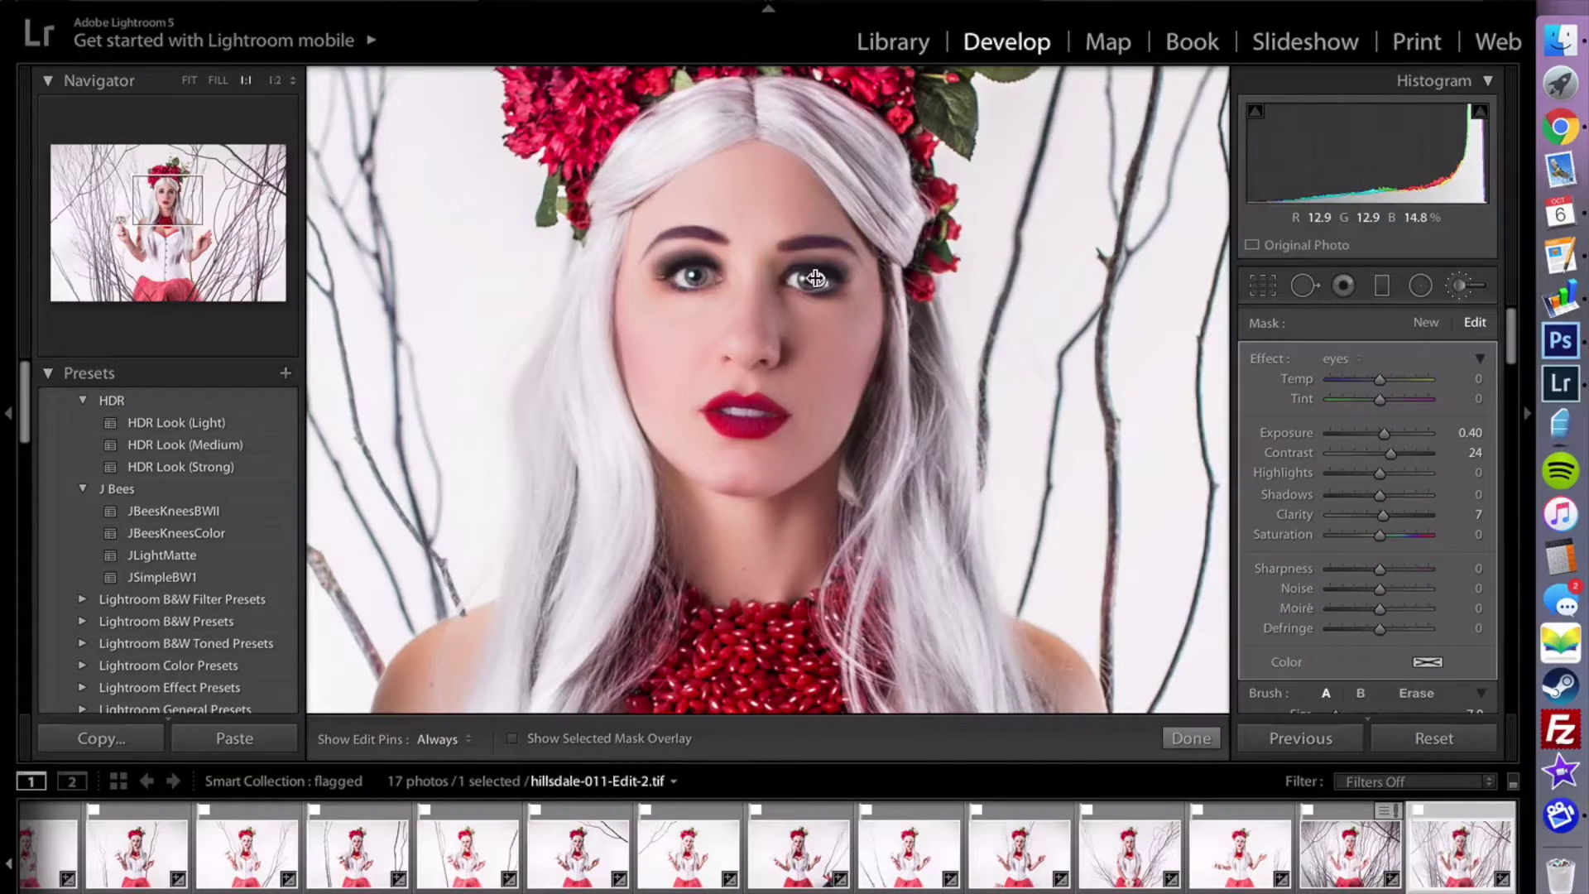
key("k")
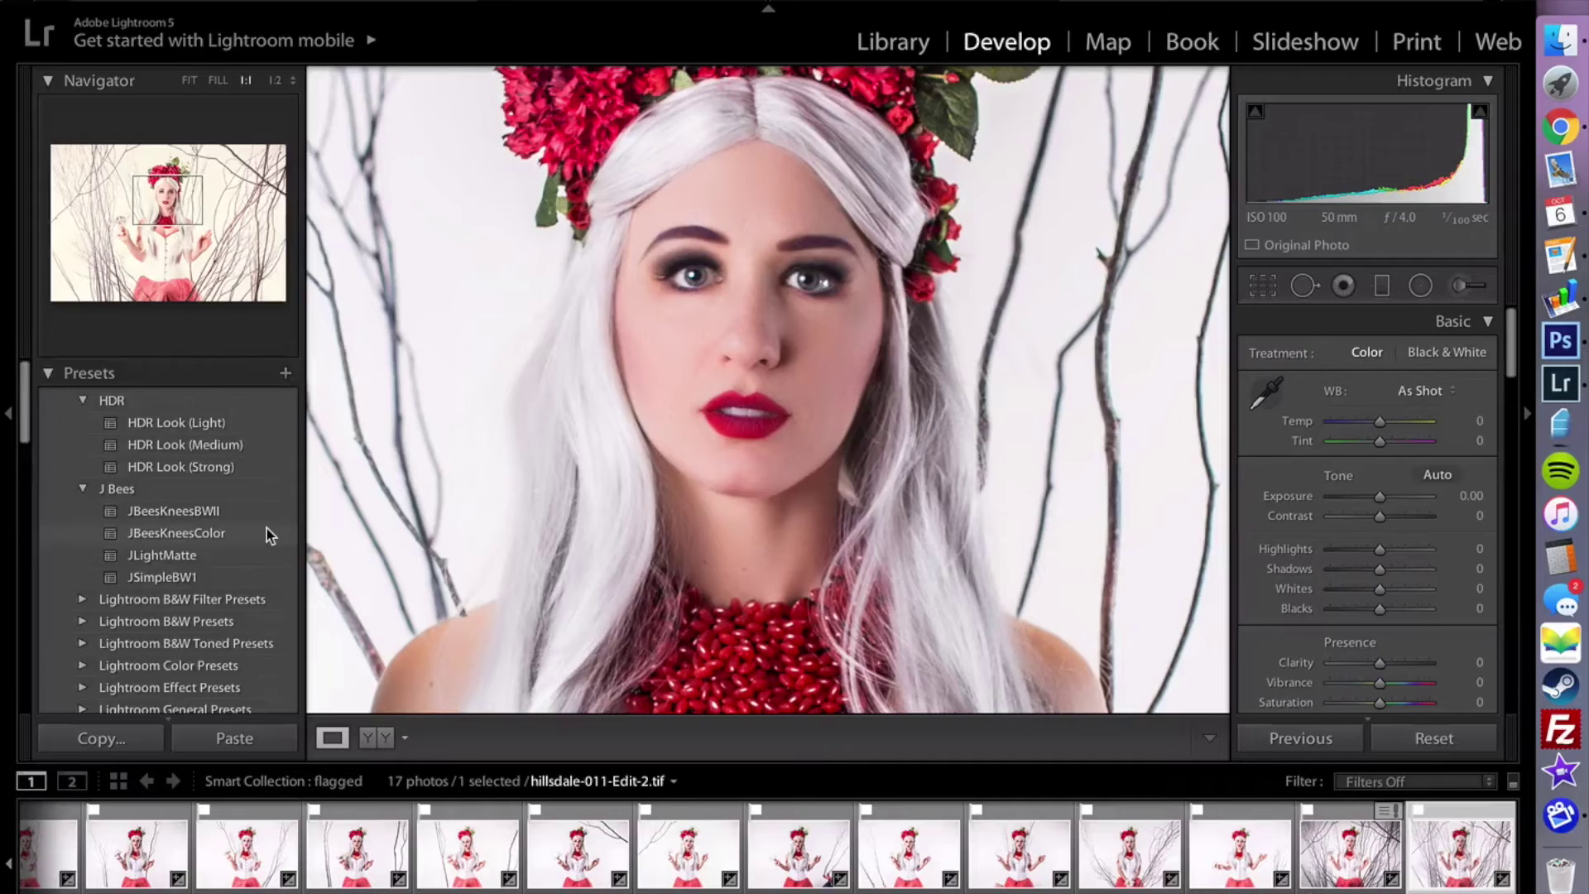
- Compare the portrait before and after the eye brush strokes by stepping through the edit history, ending on the latest state
scroll(267, 527, "down", 10)
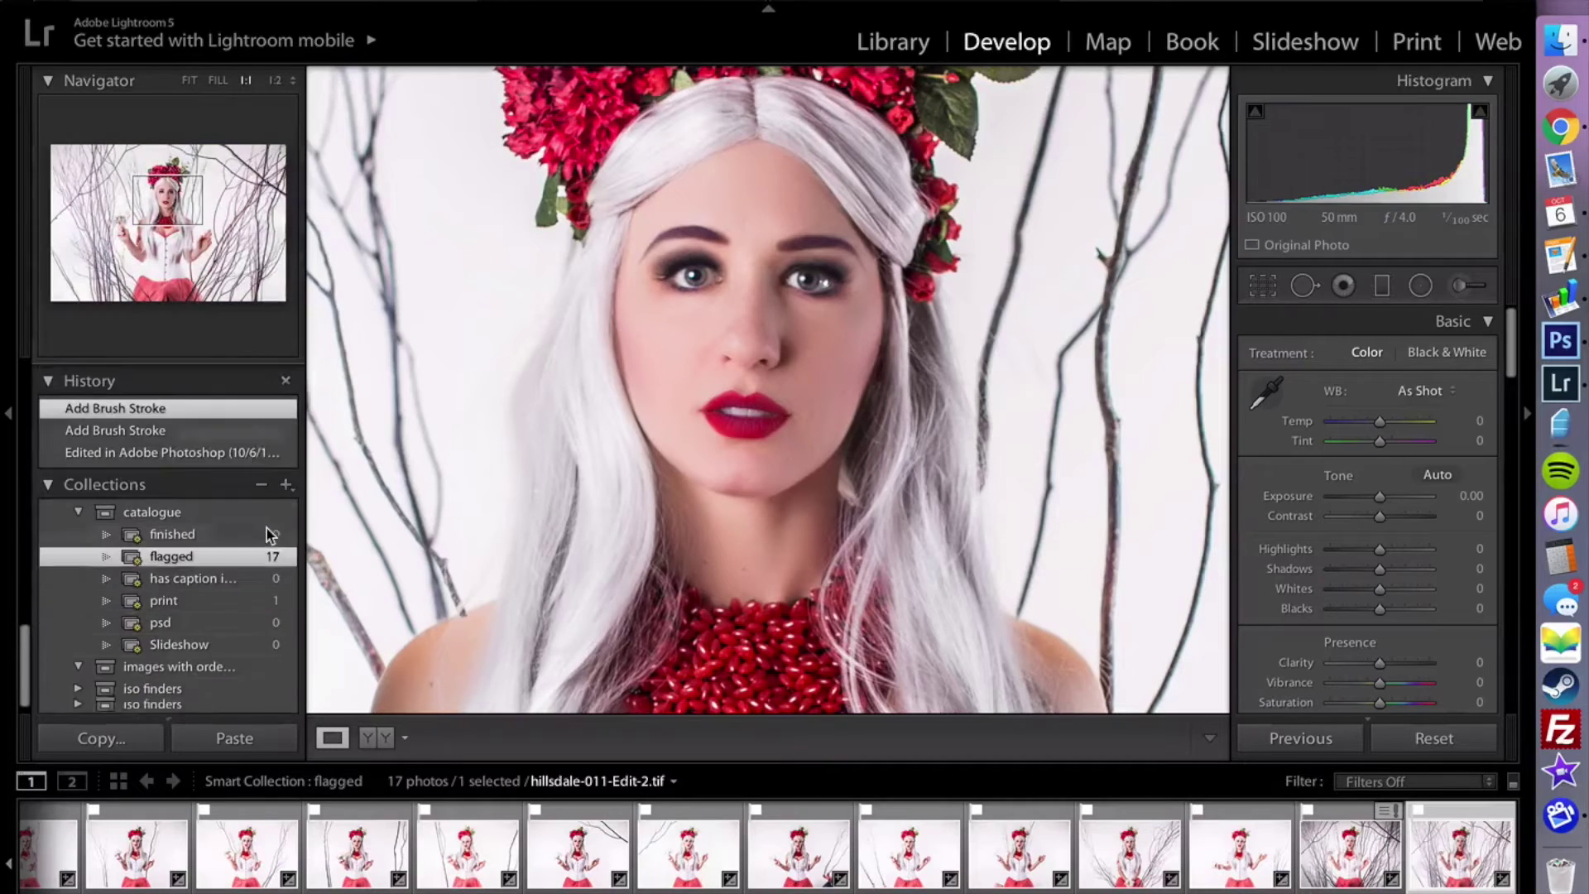
left_click(243, 475)
left_click(240, 438)
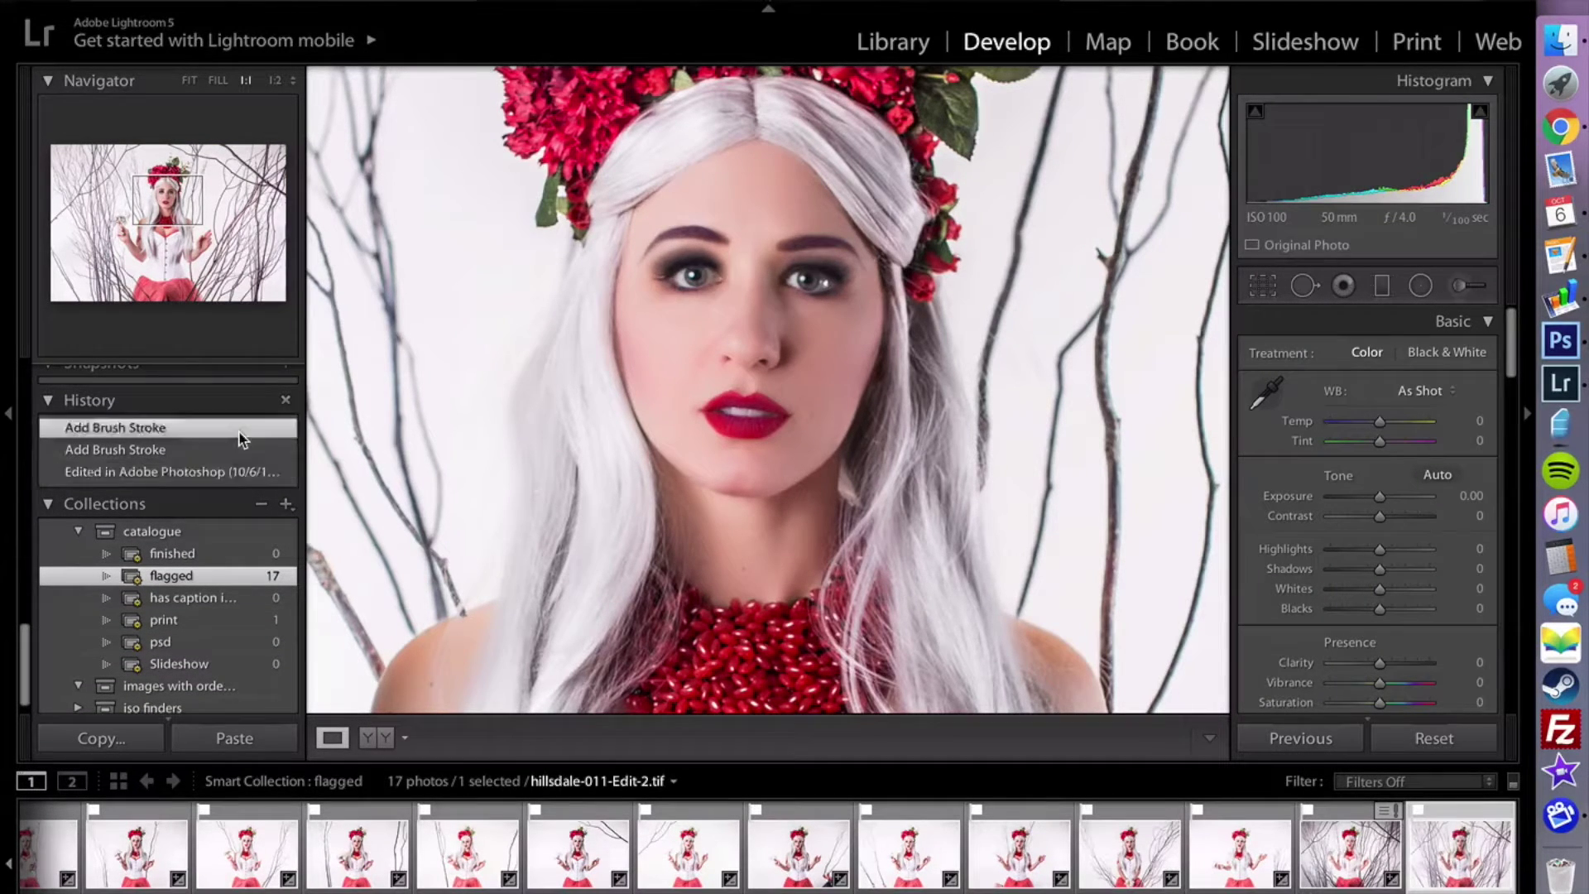
left_click(241, 476)
left_click(241, 426)
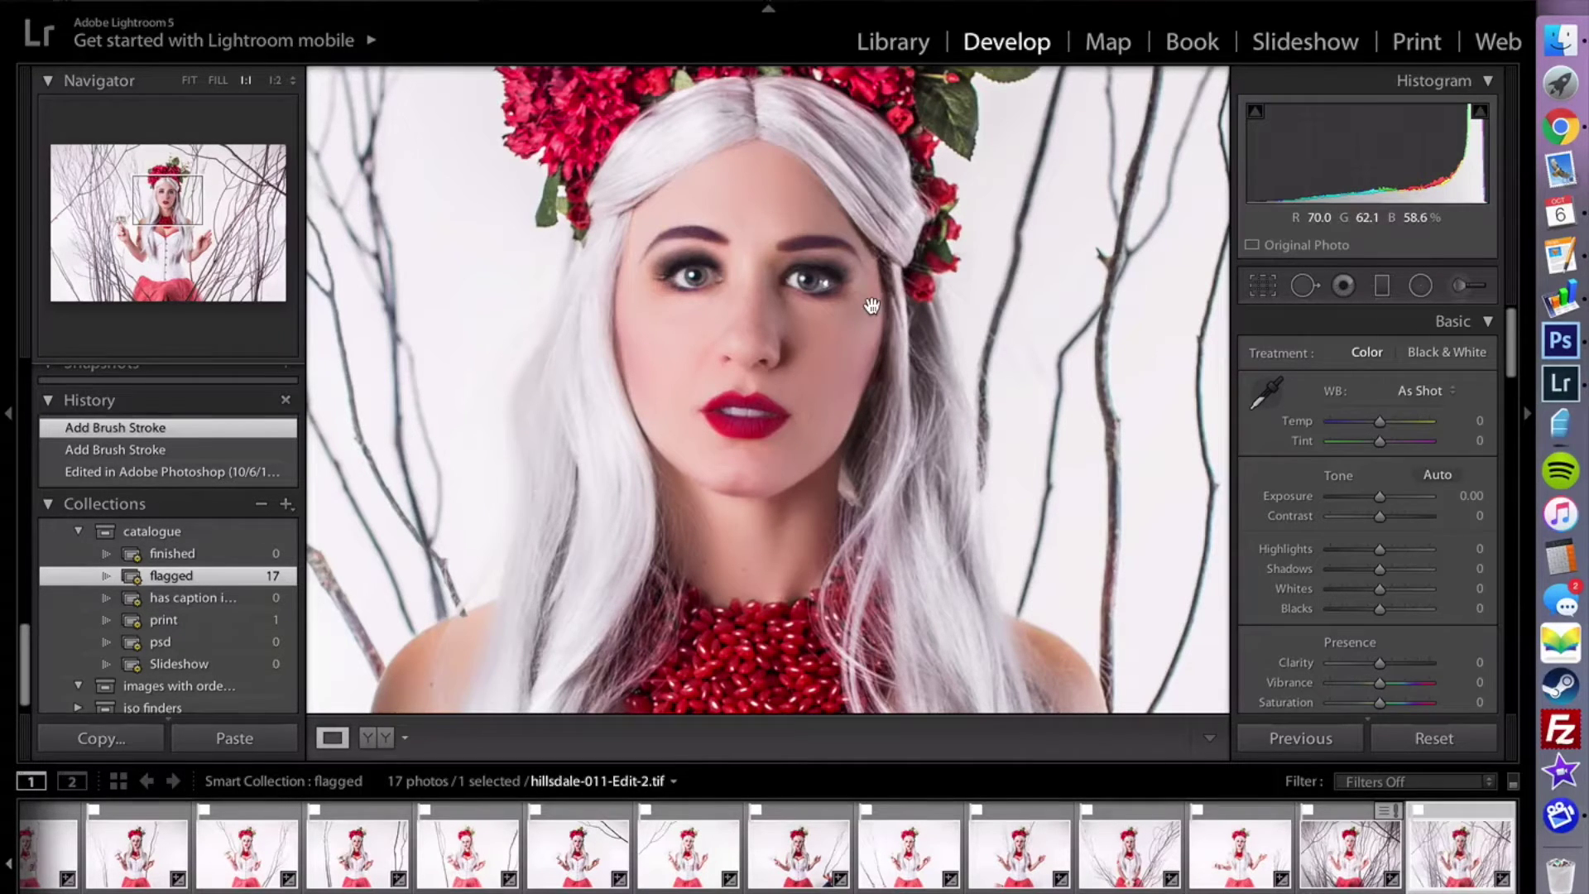
- Try painting an Adjustment Brush mask over the flower crown and setting its Saturation to -30
scroll(872, 307, "up", 5)
scroll(872, 307, "up", 10)
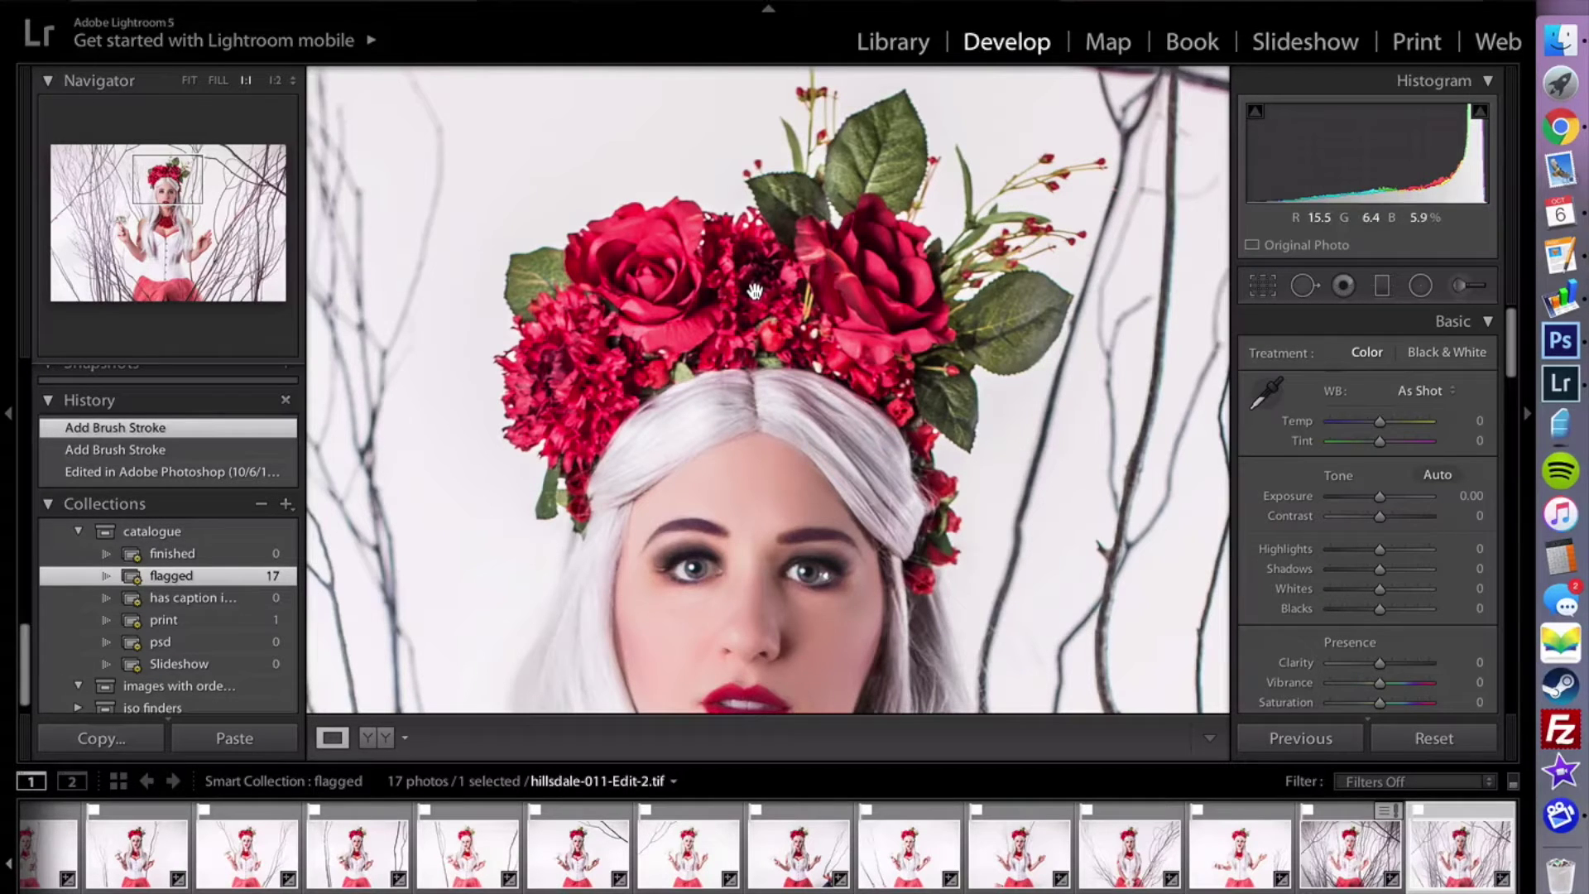
key("k")
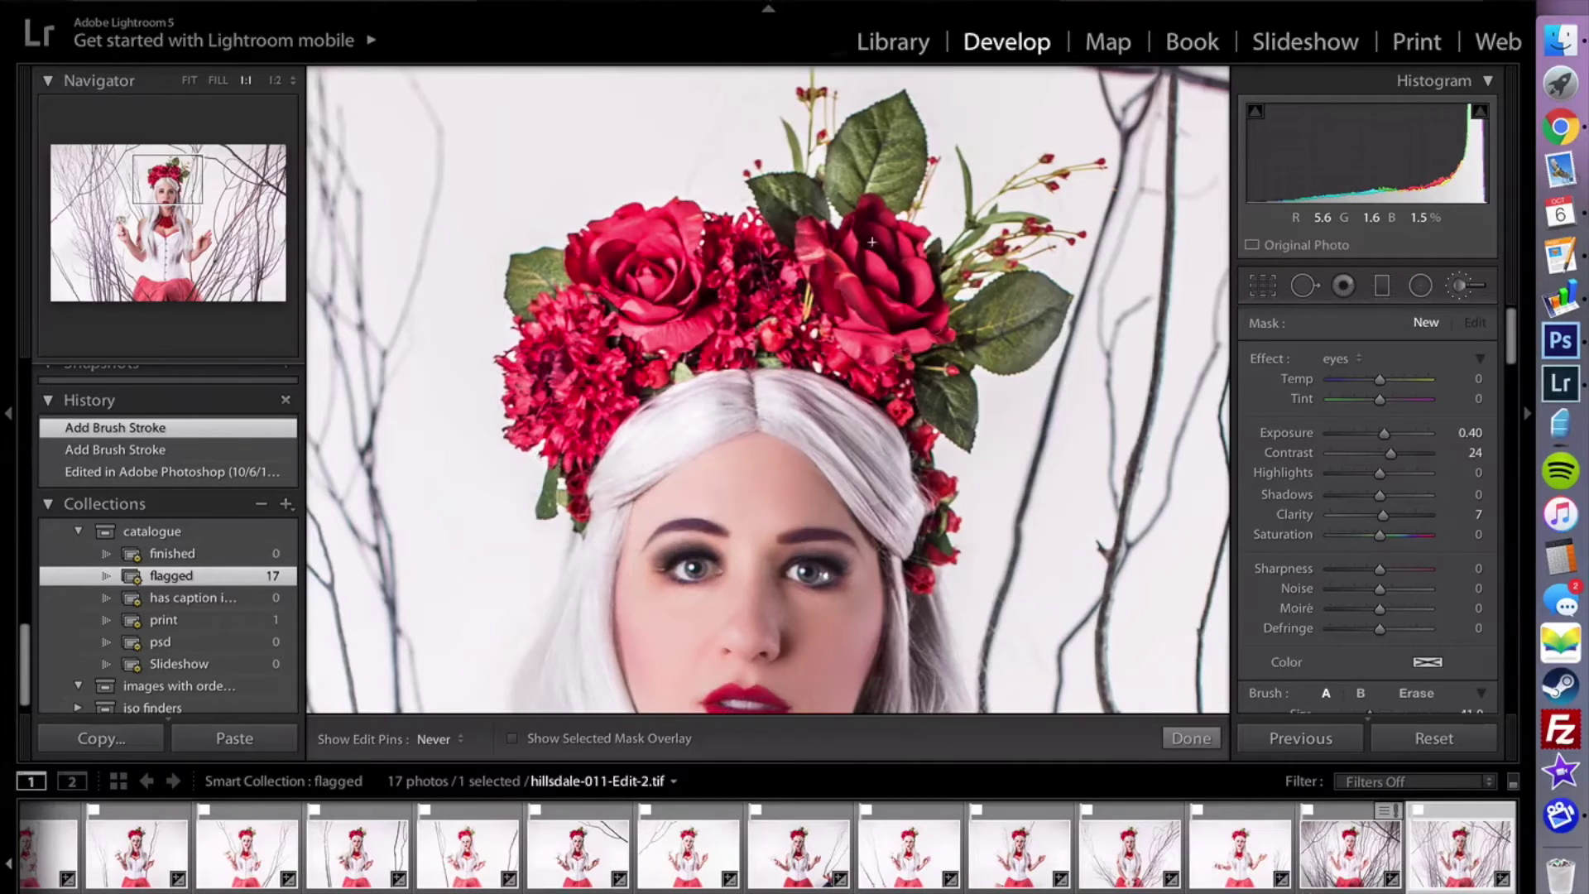
mouse_move(891, 159)
left_mouse_down()
mouse_move(1003, 251)
mouse_move(926, 488)
left_mouse_up()
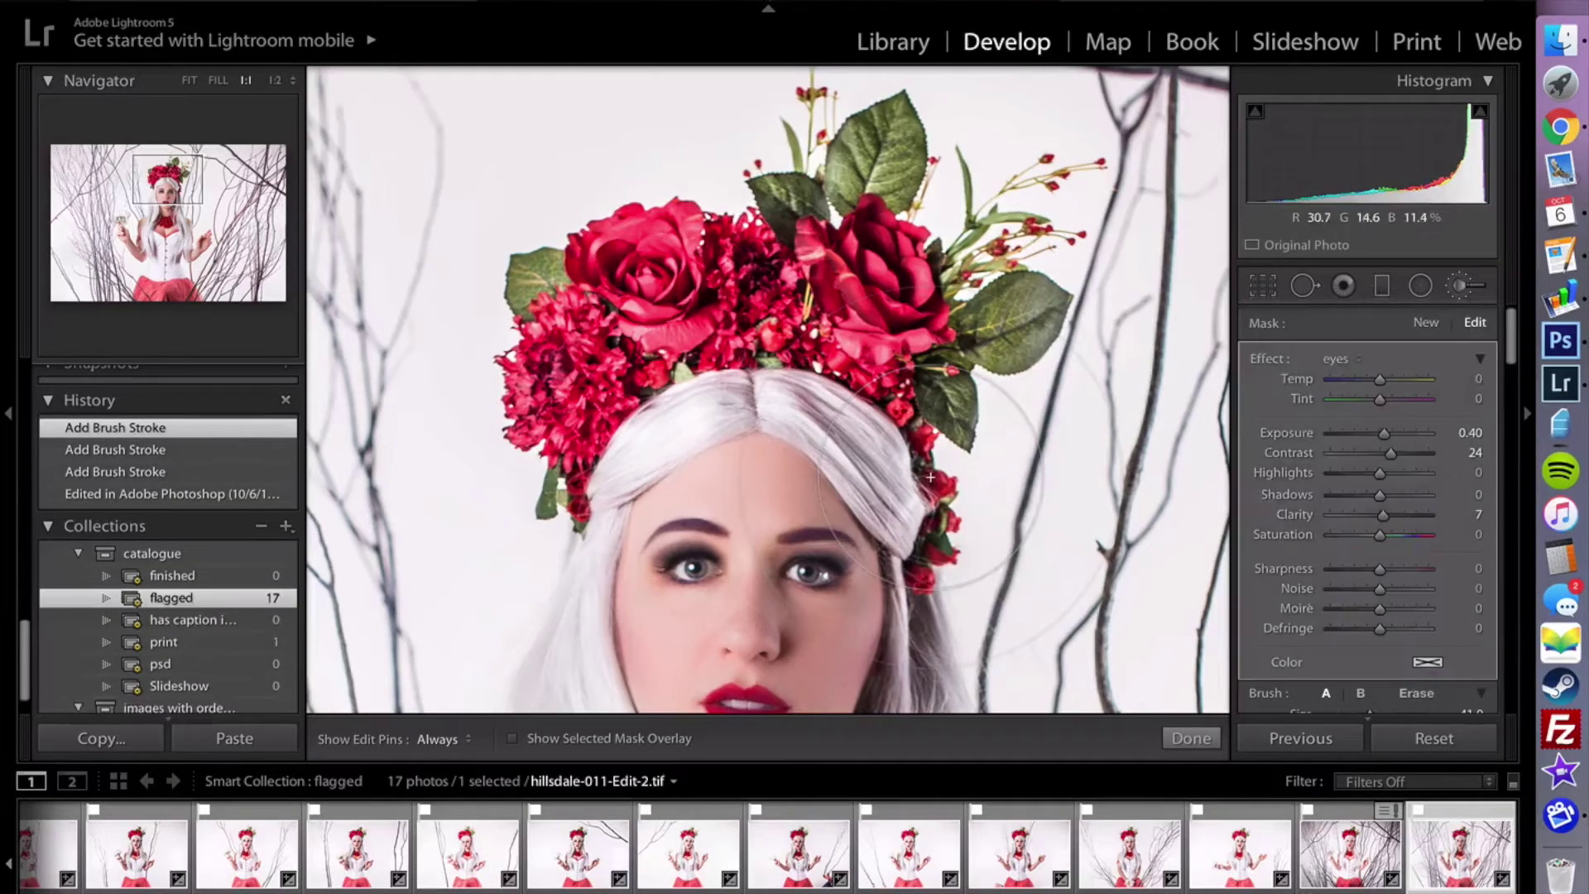
left_click(1353, 360)
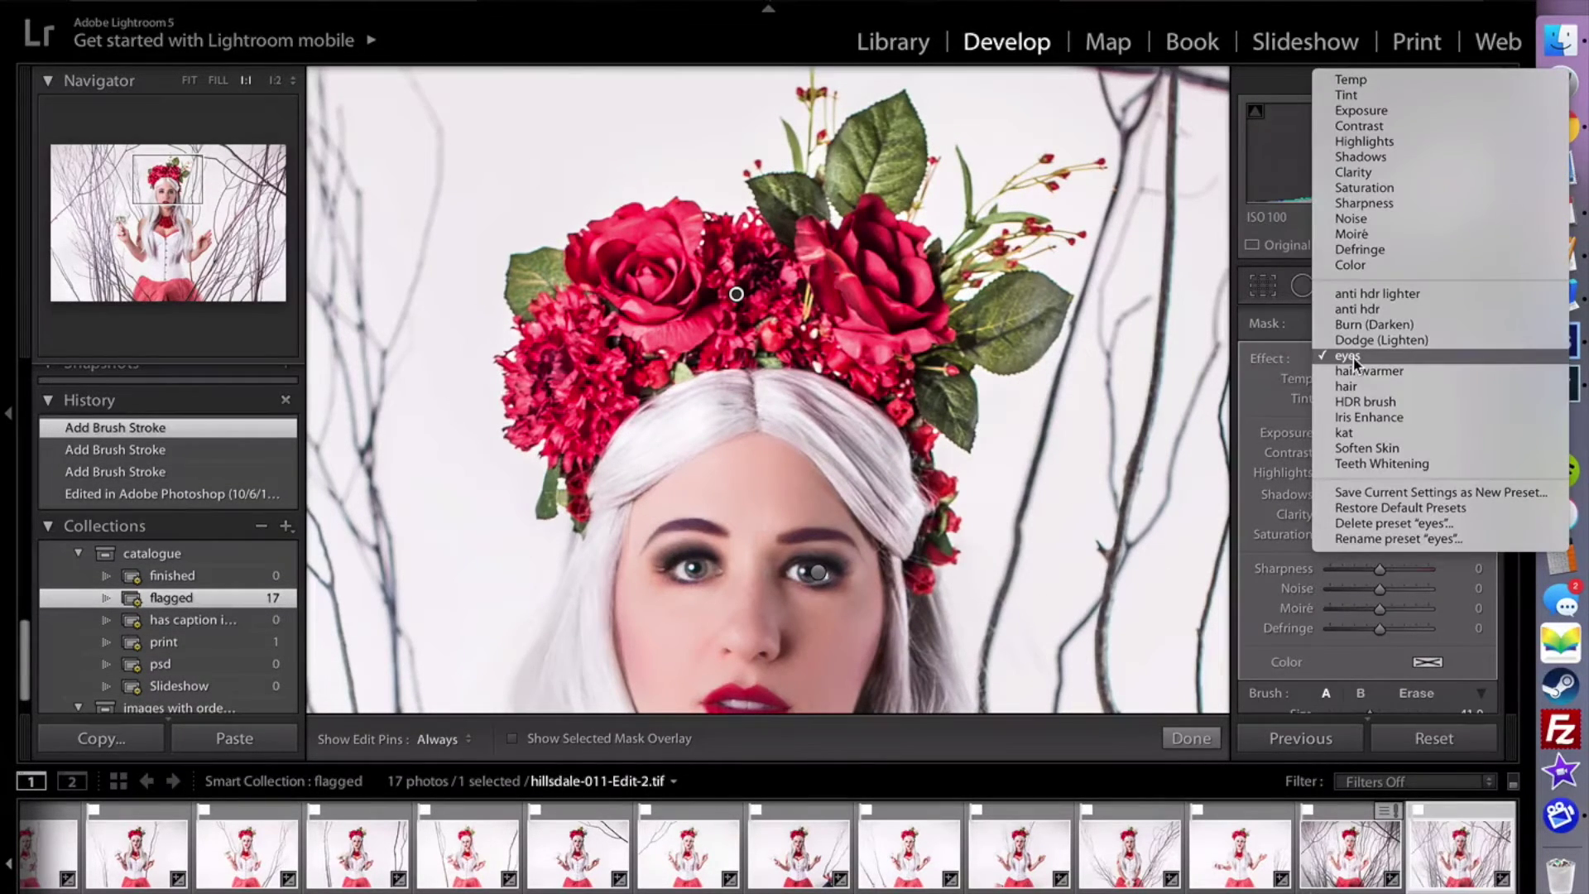
left_click(1374, 190)
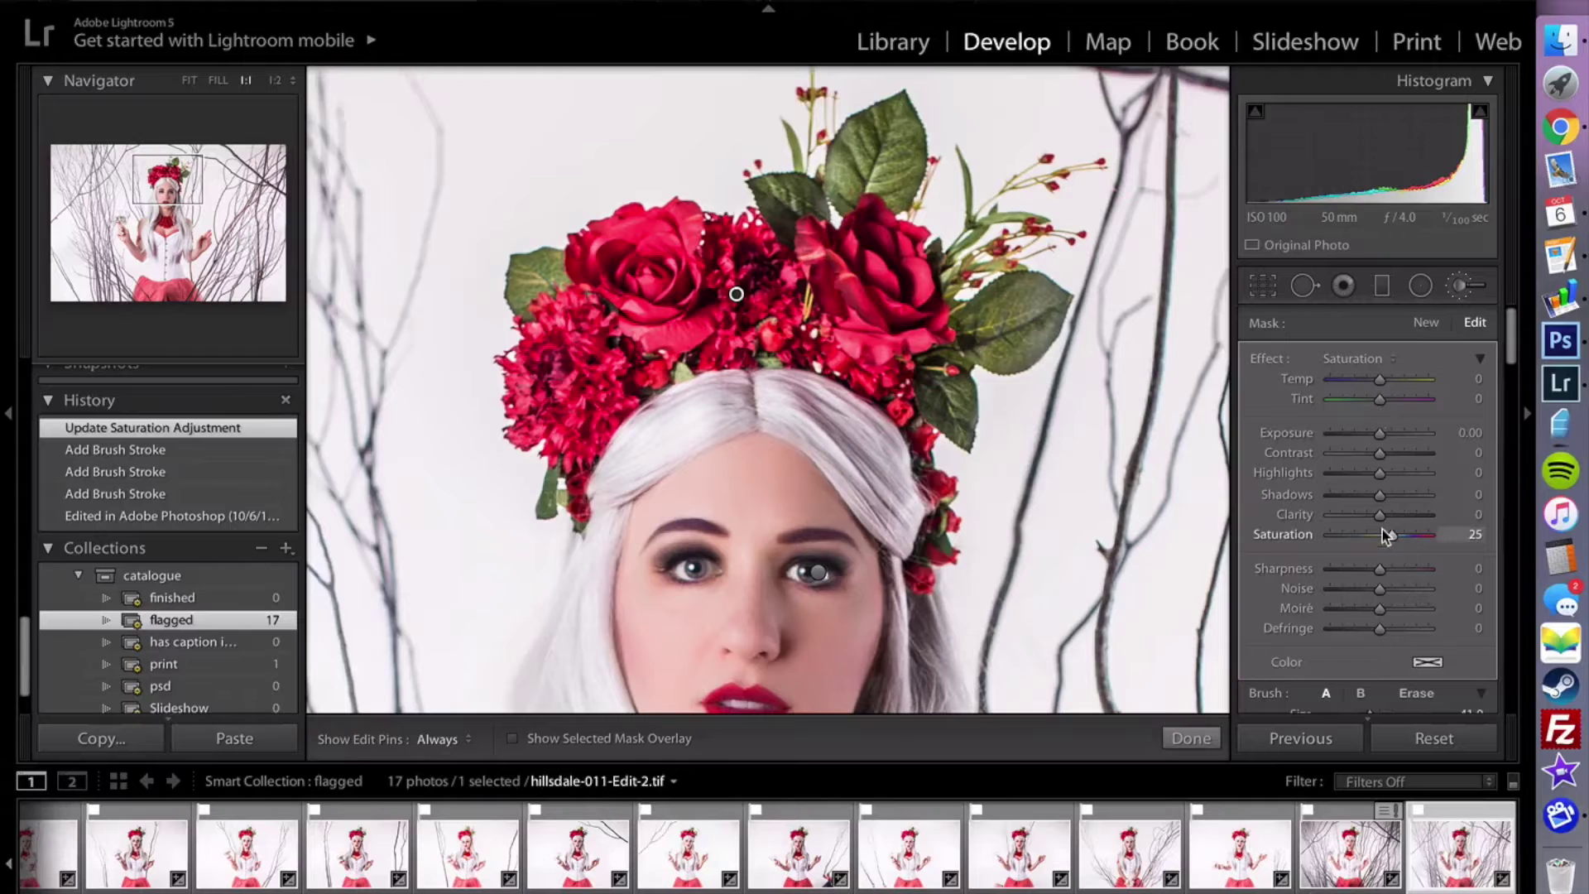
left_click_drag(1392, 535, 1363, 538)
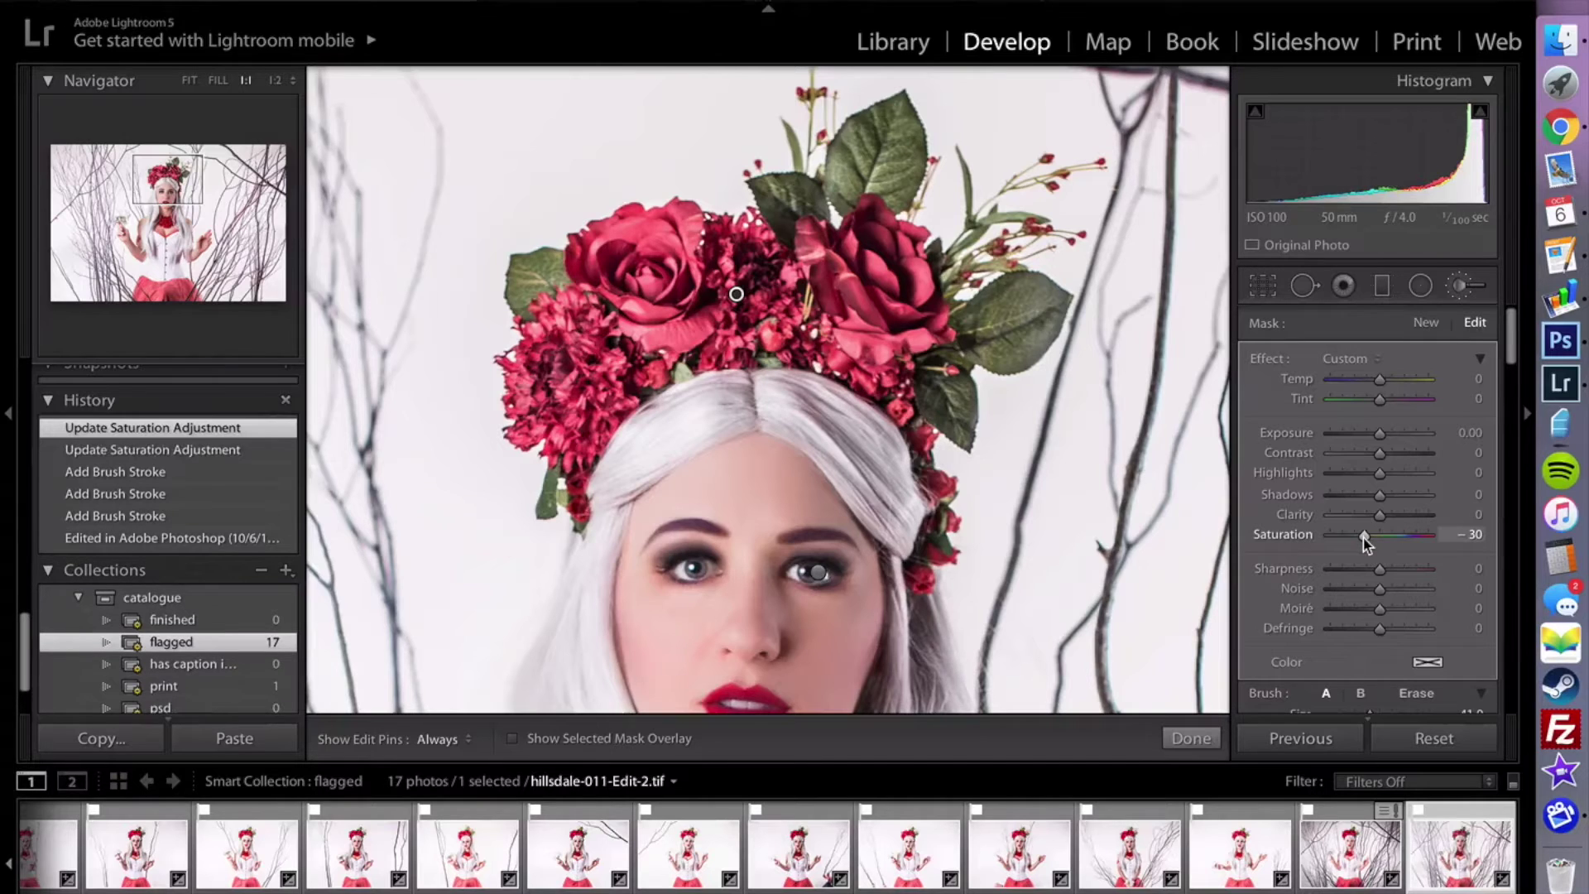
key("k")
left_click(884, 327)
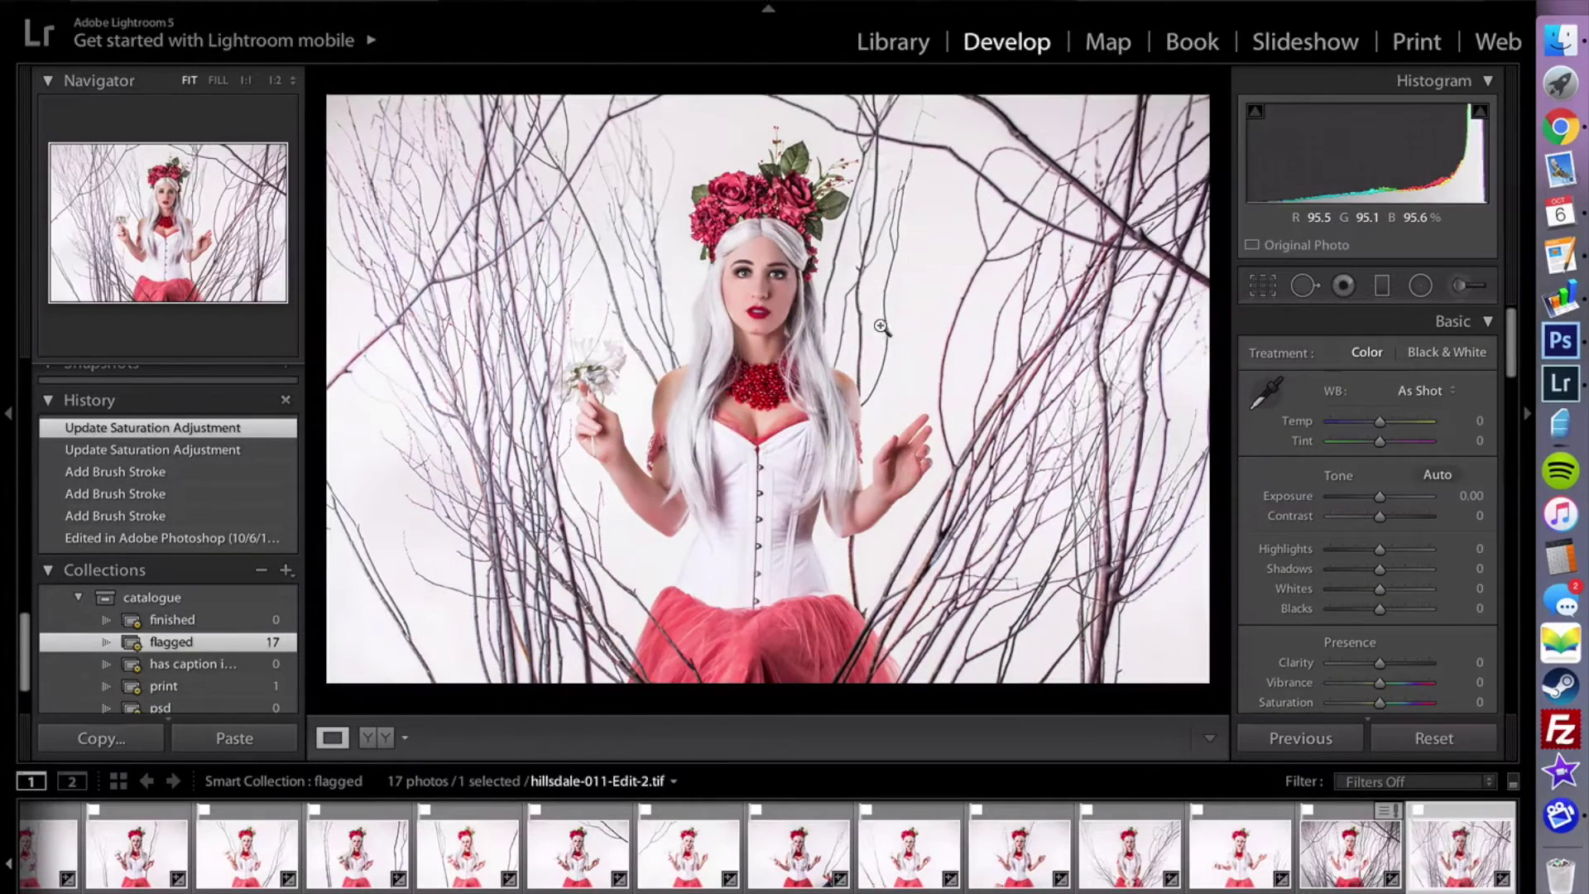
- Try the whole photo's Vibrance at -32 and delete the brush adjustment on the flower crown
left_click_drag(1379, 682, 1363, 684)
key("k")
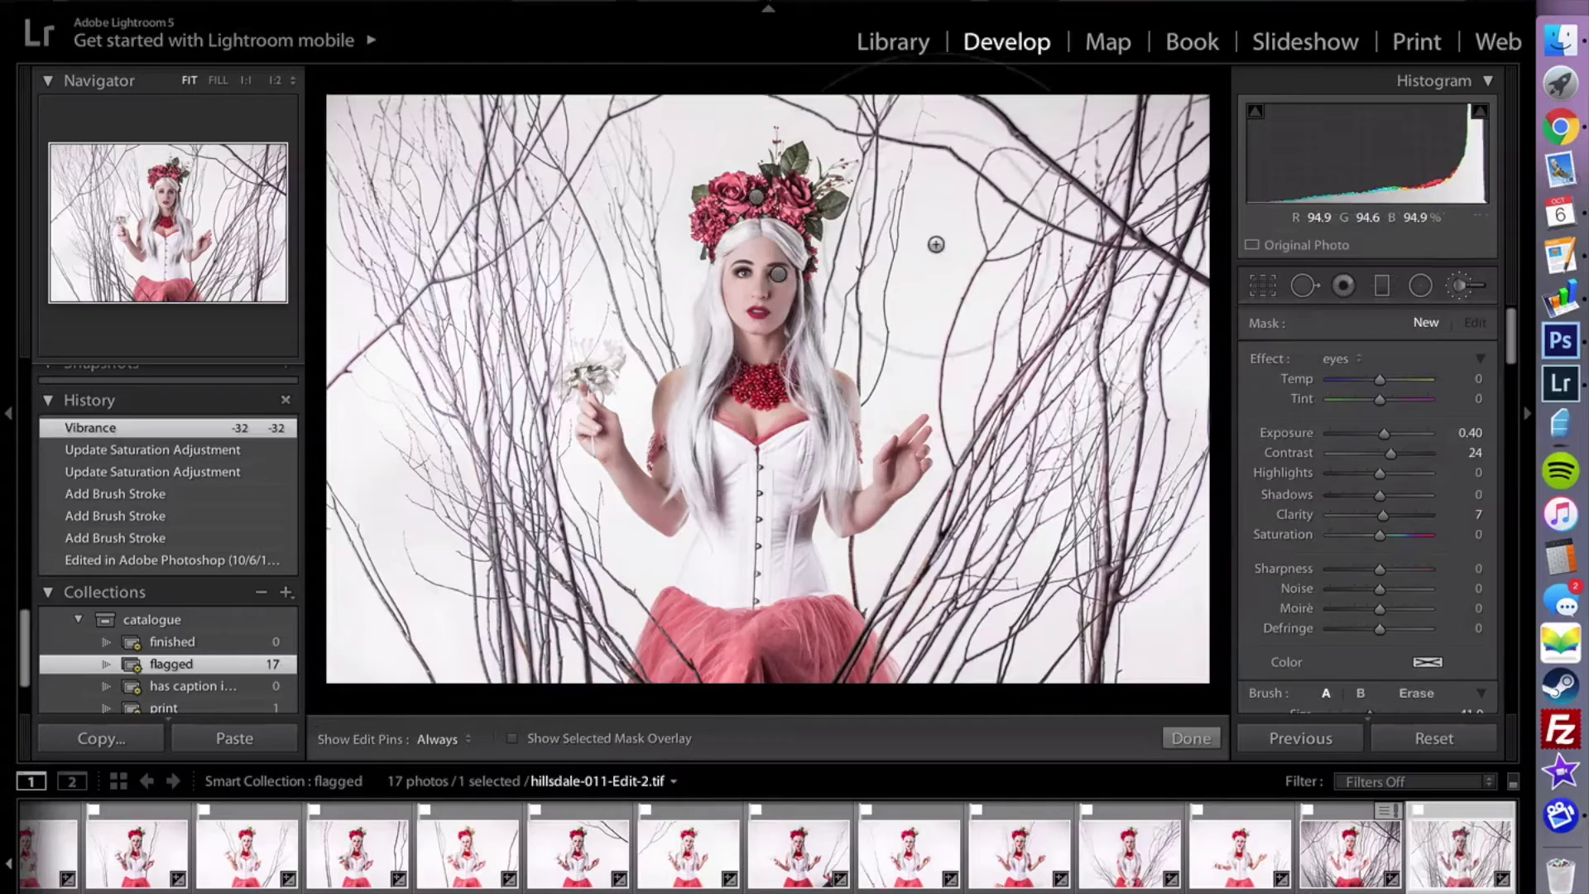
left_click(757, 196)
key("Delete")
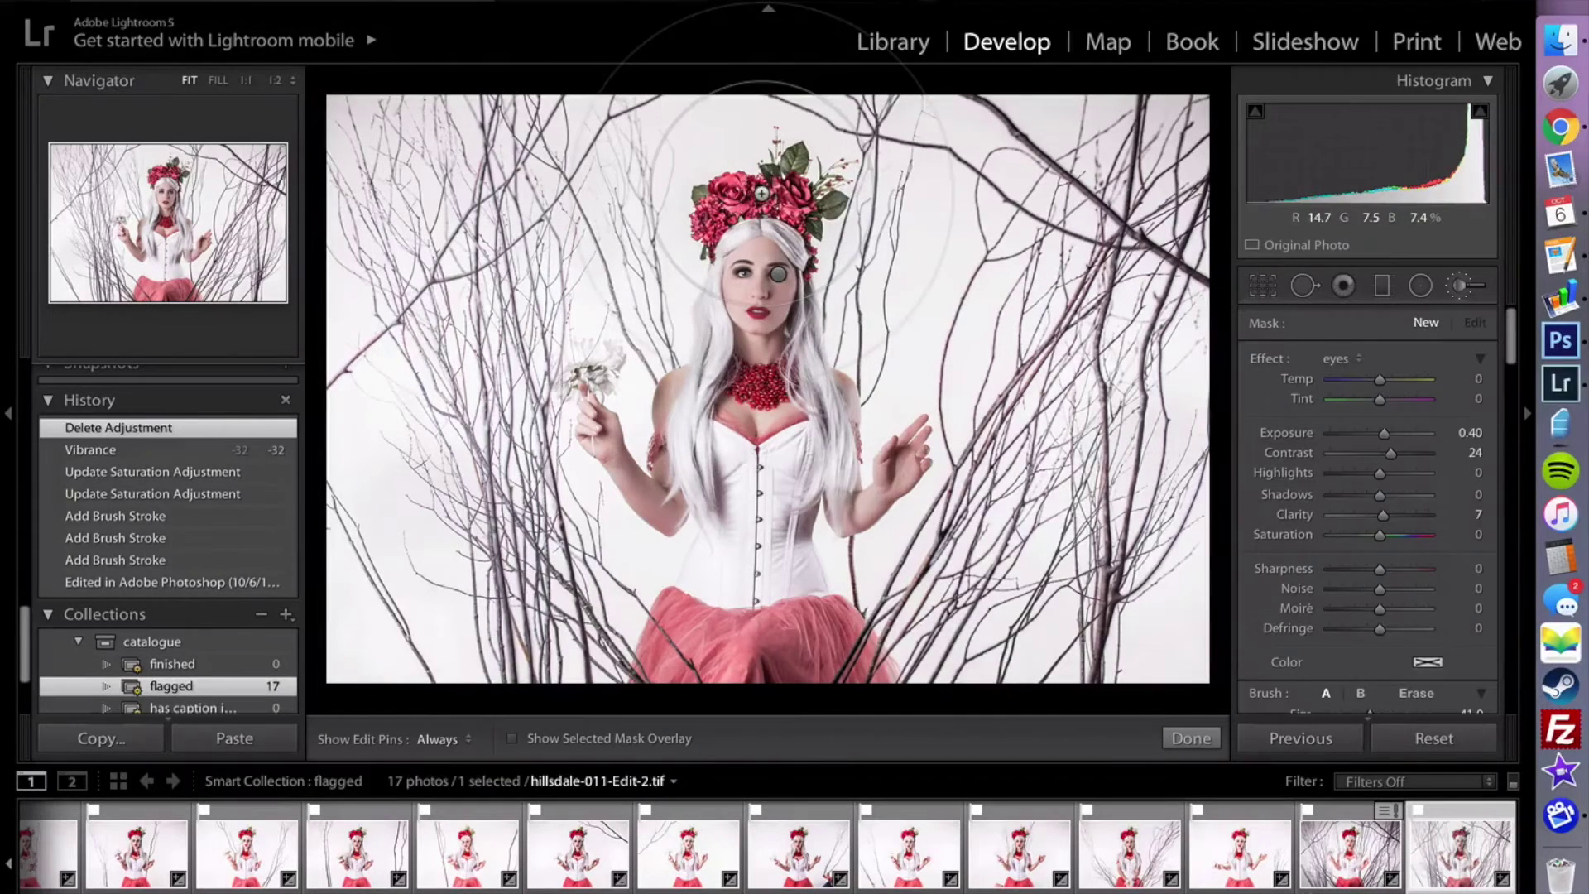
key("k")
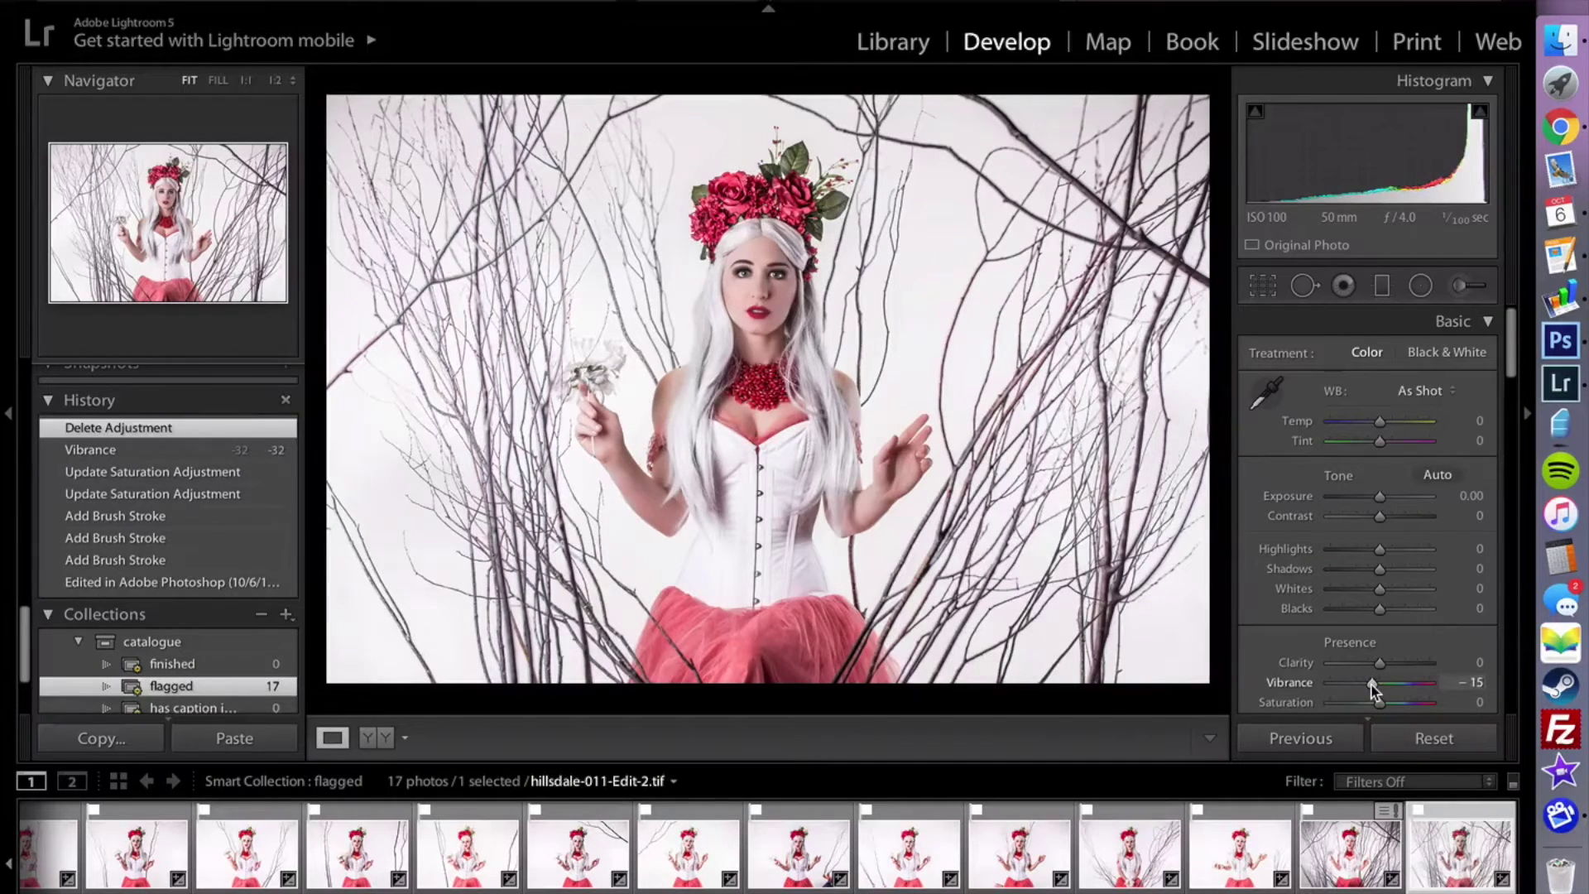
- Set the photo's Vibrance to -15, and try Saturation at -30 before resetting it to 0
left_click_drag(1367, 684, 1374, 688)
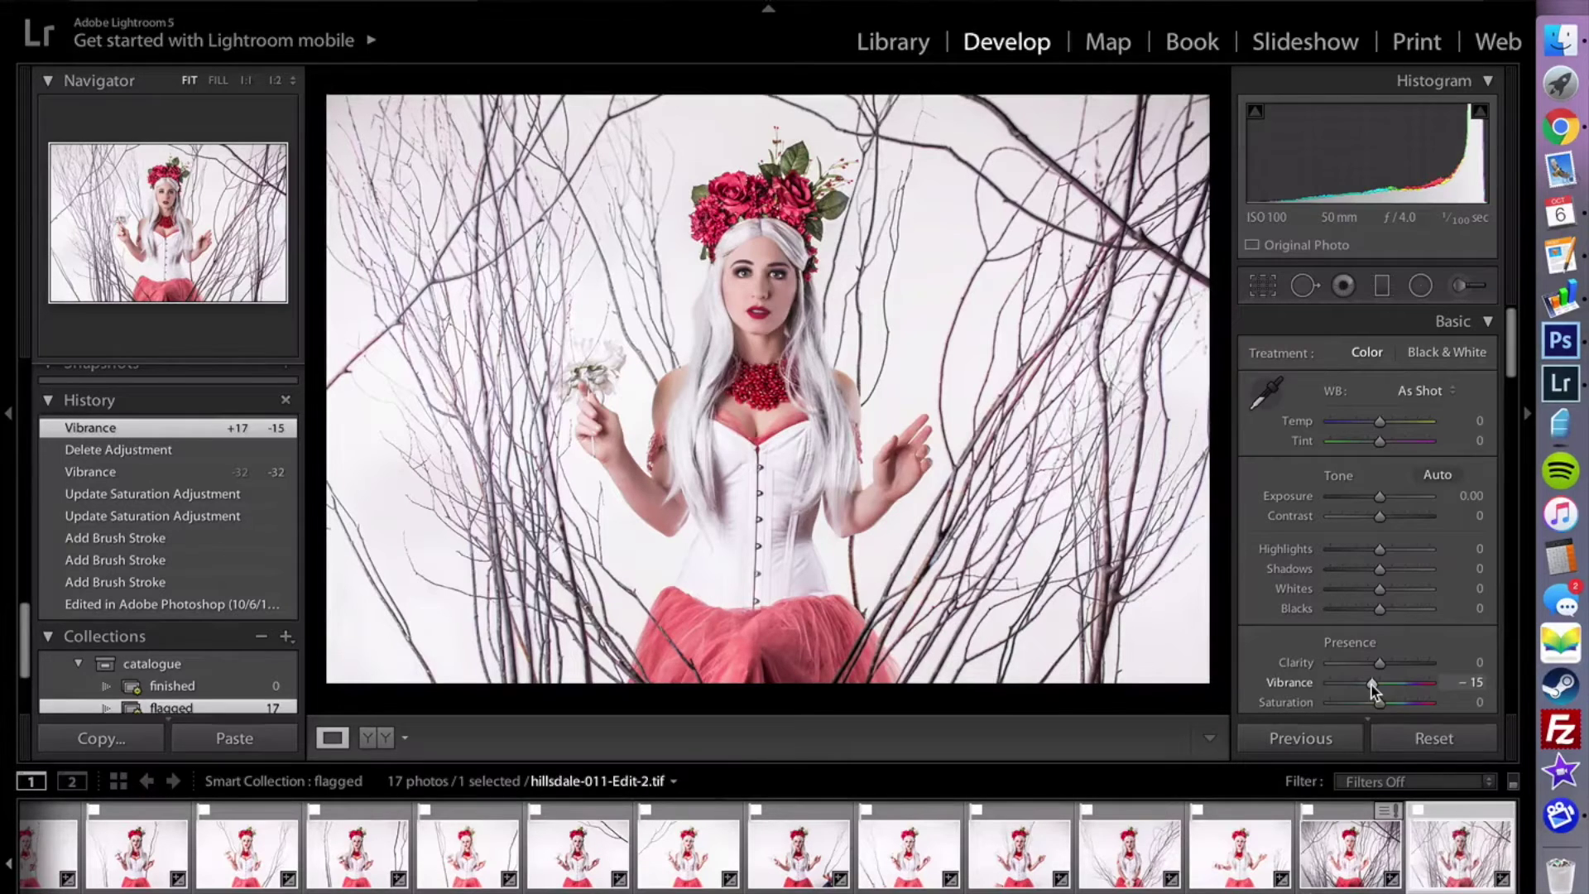
mouse_move(1380, 702)
left_mouse_down()
mouse_move(1297, 707)
mouse_move(1364, 703)
left_mouse_up()
double_click(1297, 702)
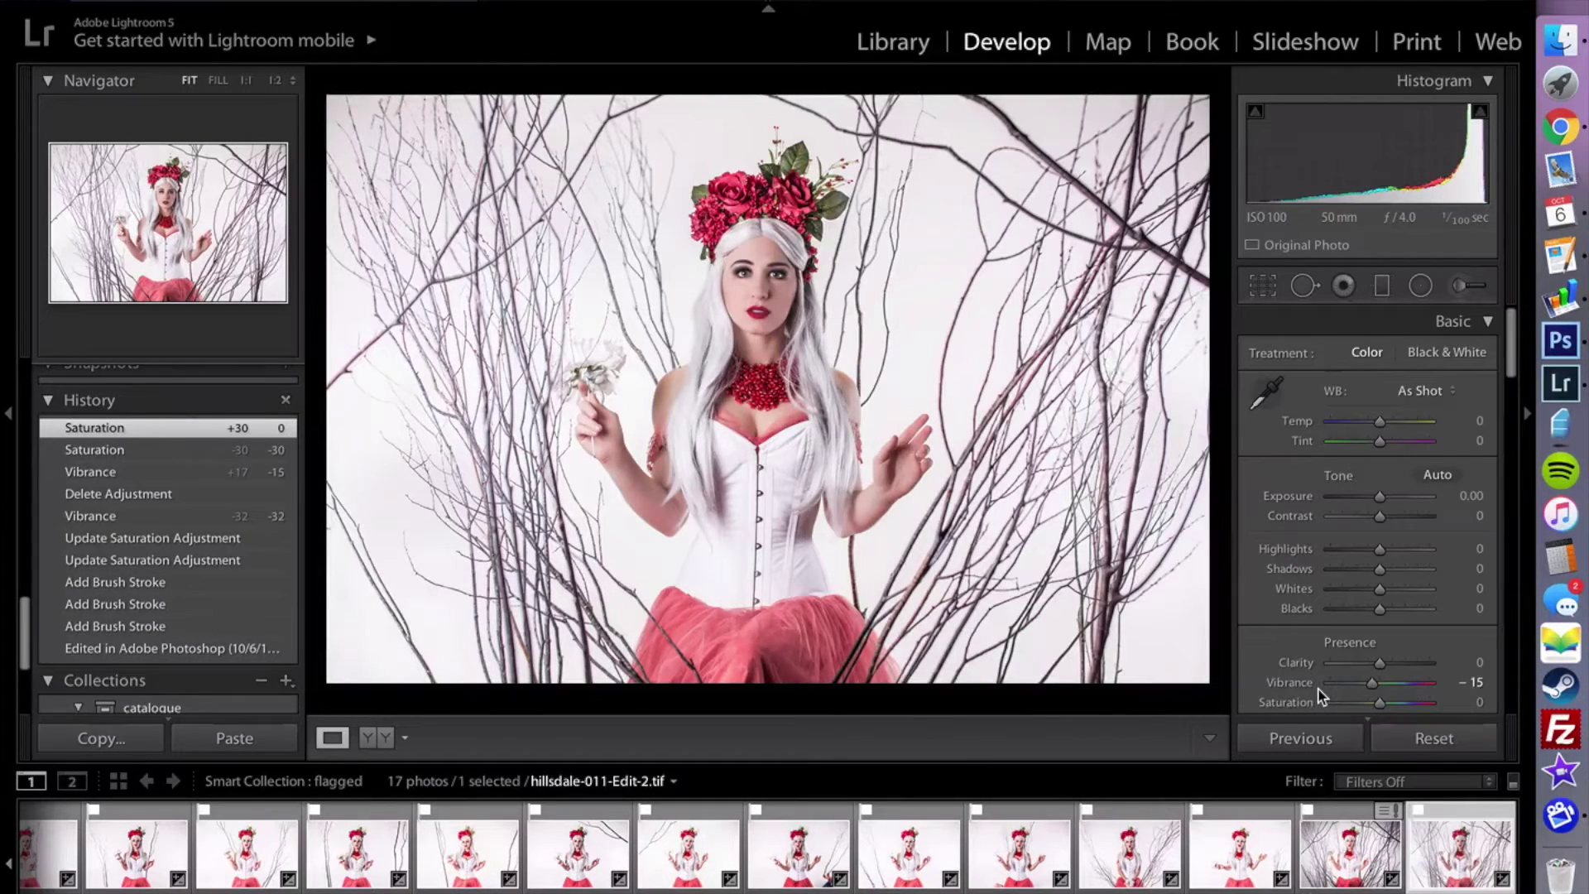
- Paint an Adjustment Brush mask over the white flower in the raised hand
left_click(587, 357)
left_click_drag(585, 356, 652, 370)
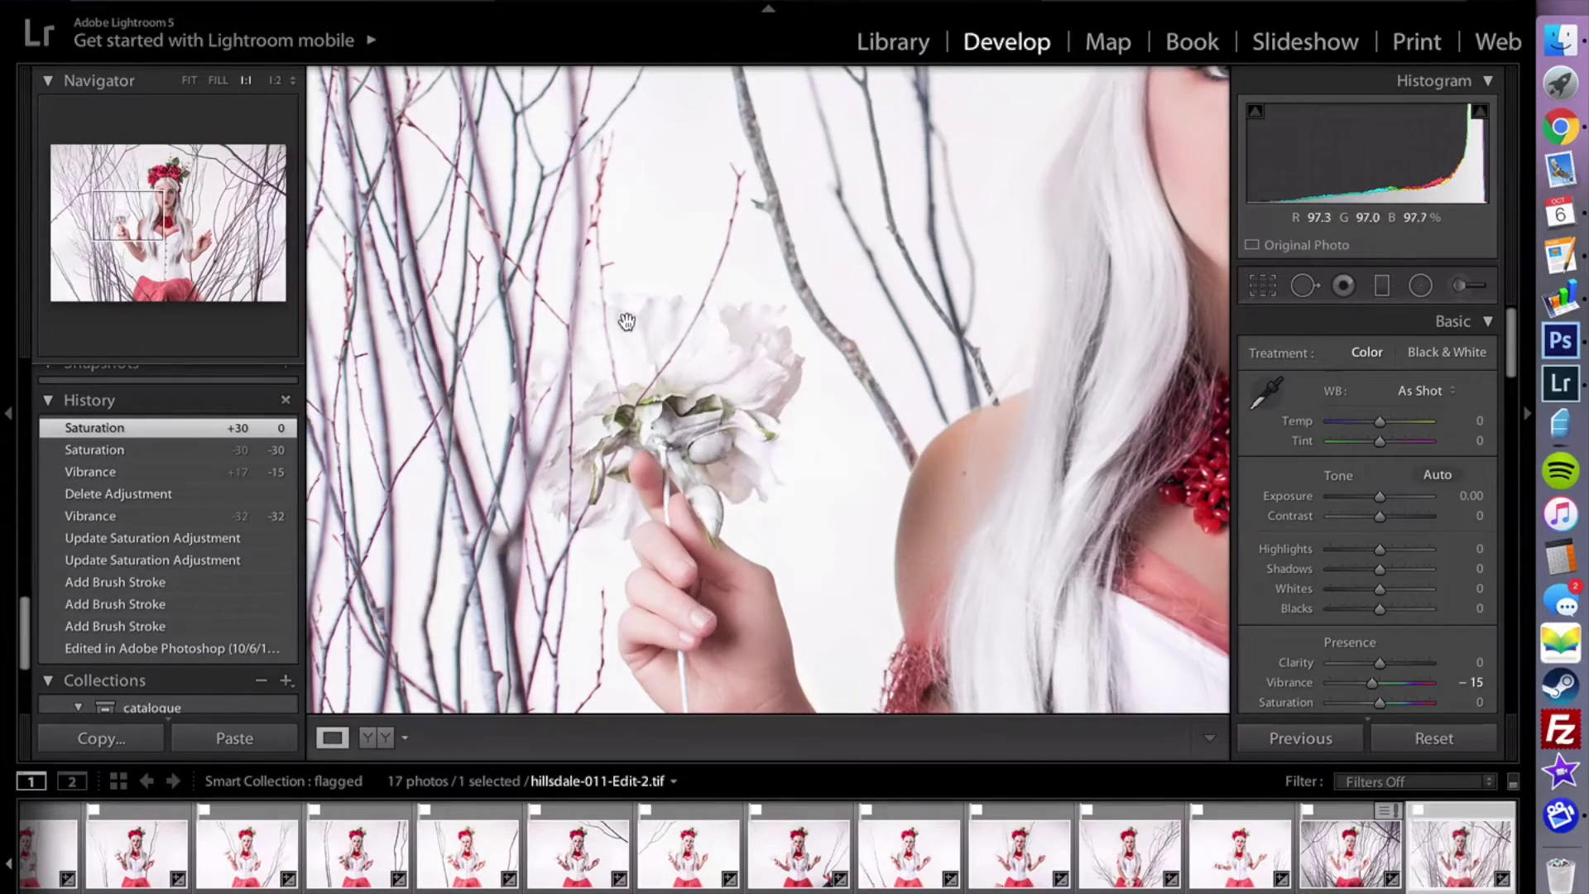
key("k")
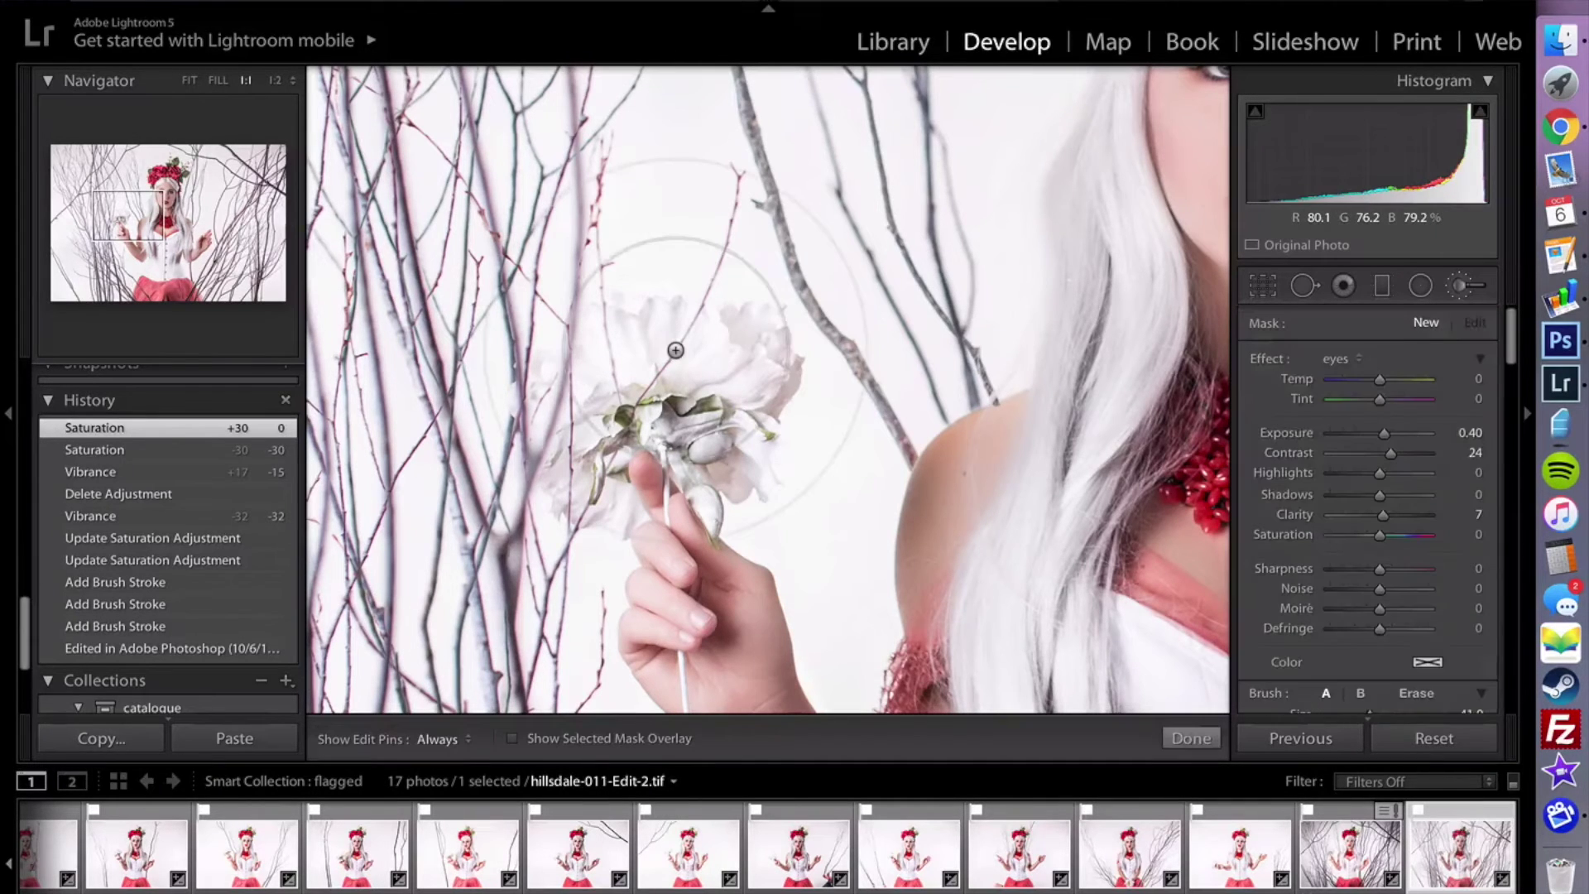
mouse_move(675, 350)
left_mouse_down()
mouse_move(770, 364)
mouse_move(640, 333)
mouse_move(584, 368)
mouse_move(585, 469)
mouse_move(717, 357)
left_mouse_up()
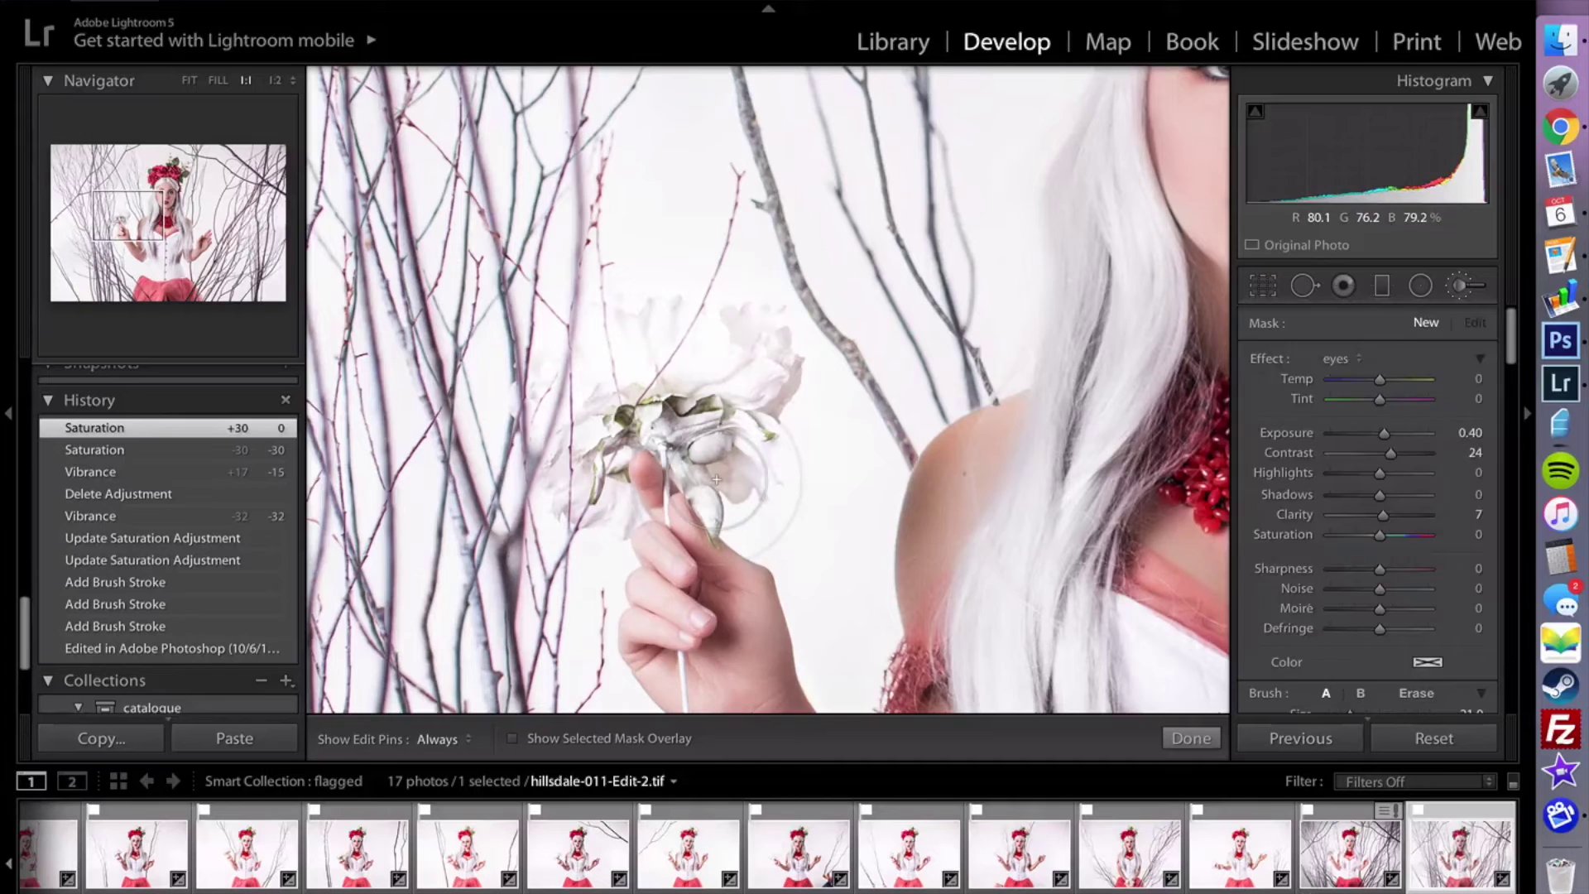
- Switch the white flower's brush to the Contrast effect, set Contrast to -100 and lower its Shadows
left_click(1341, 358)
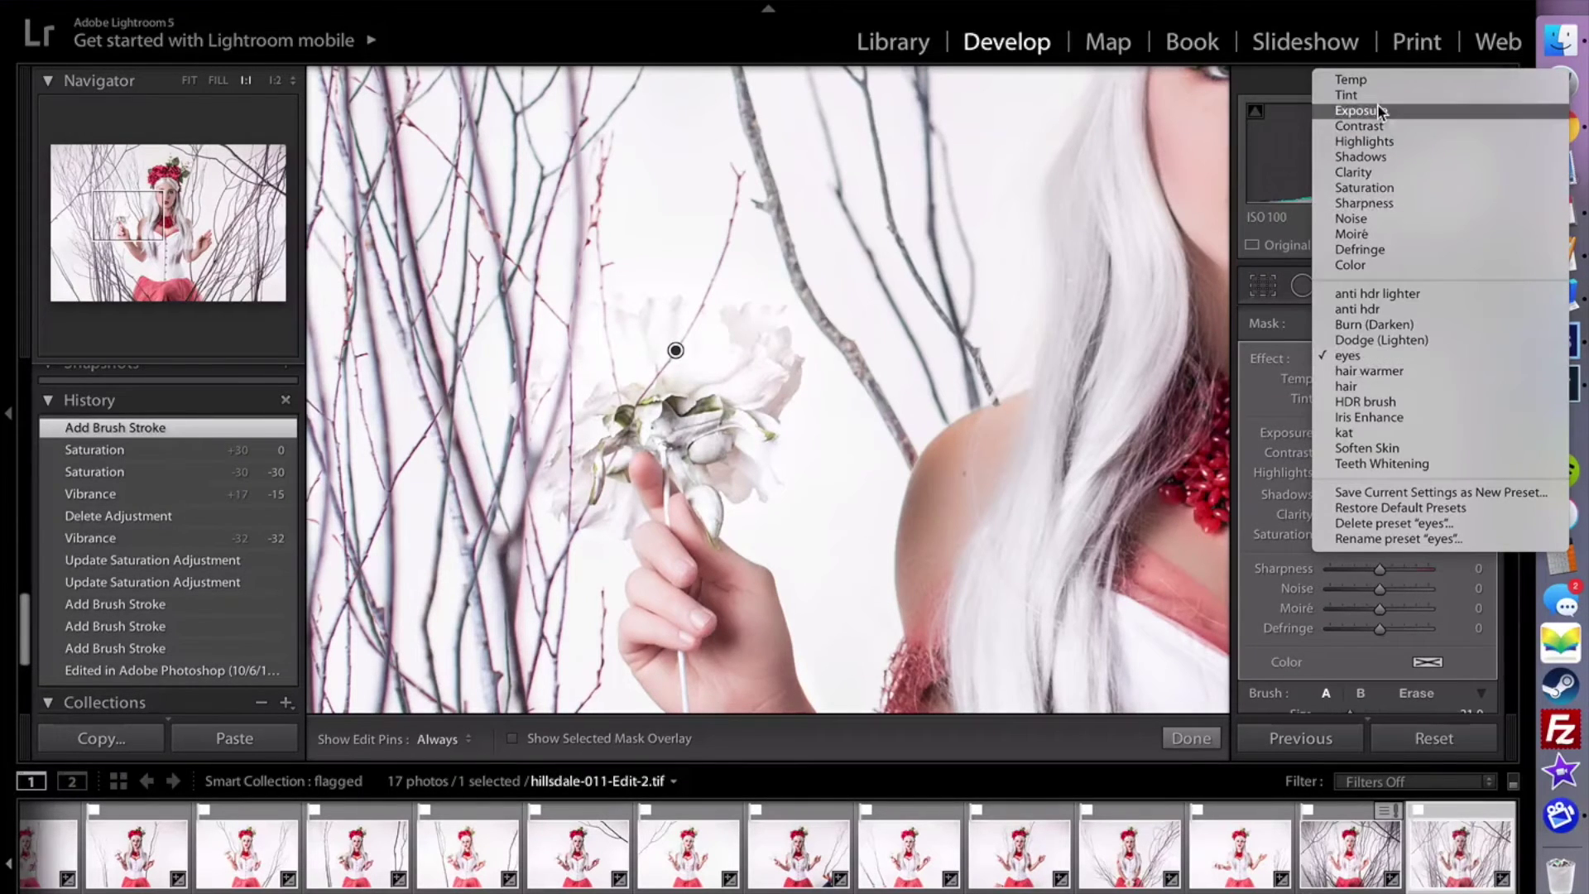
left_click(1361, 126)
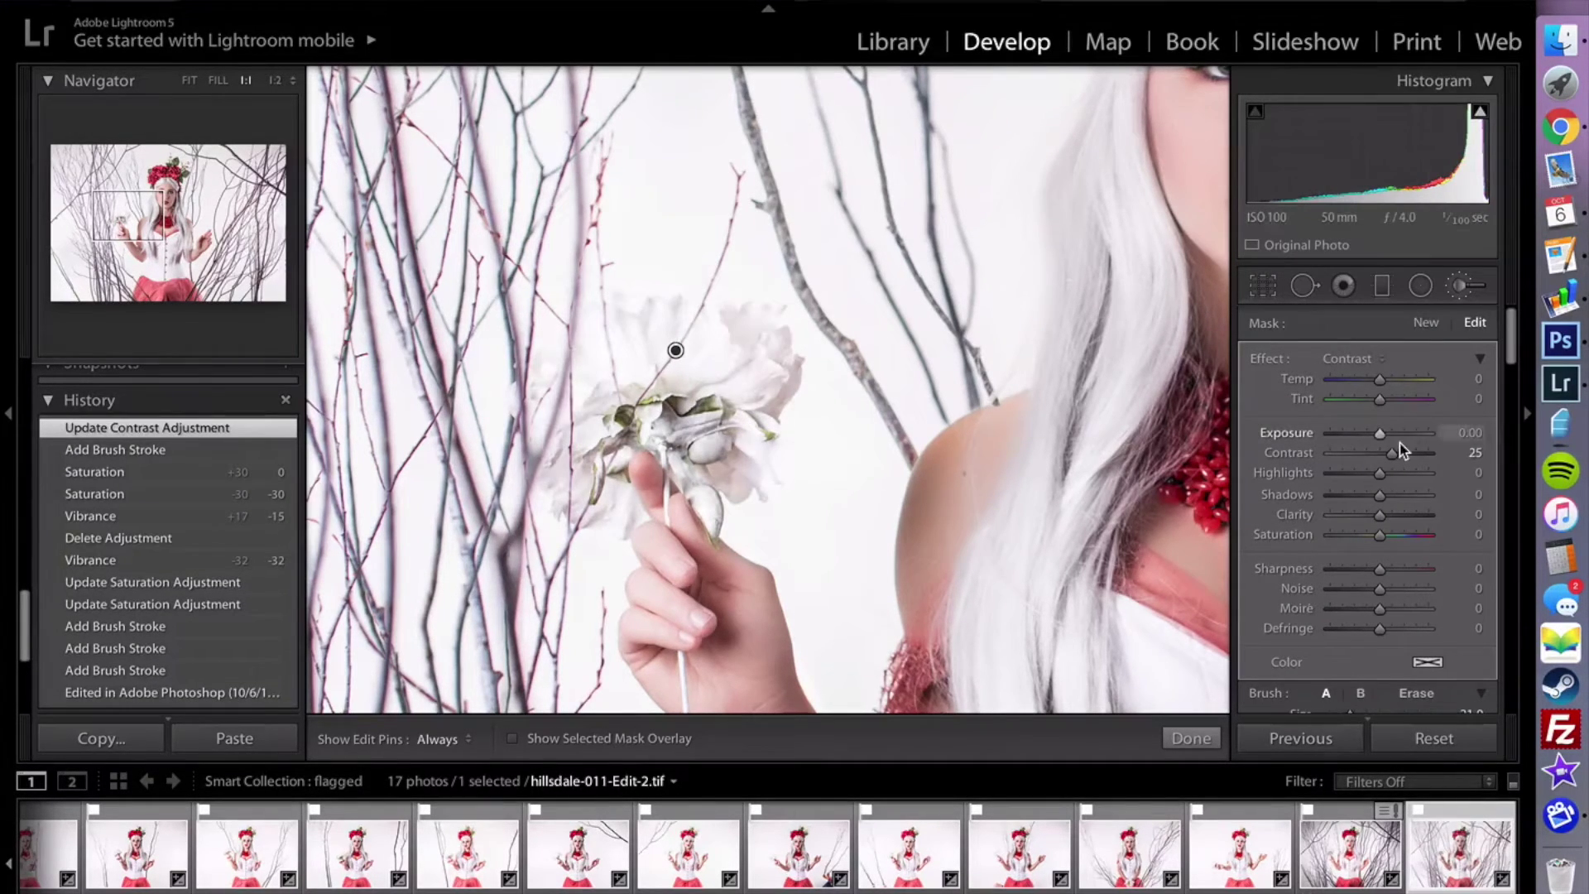
mouse_move(1409, 455)
left_mouse_down()
mouse_move(1422, 455)
mouse_move(1313, 460)
mouse_move(1558, 480)
left_mouse_up()
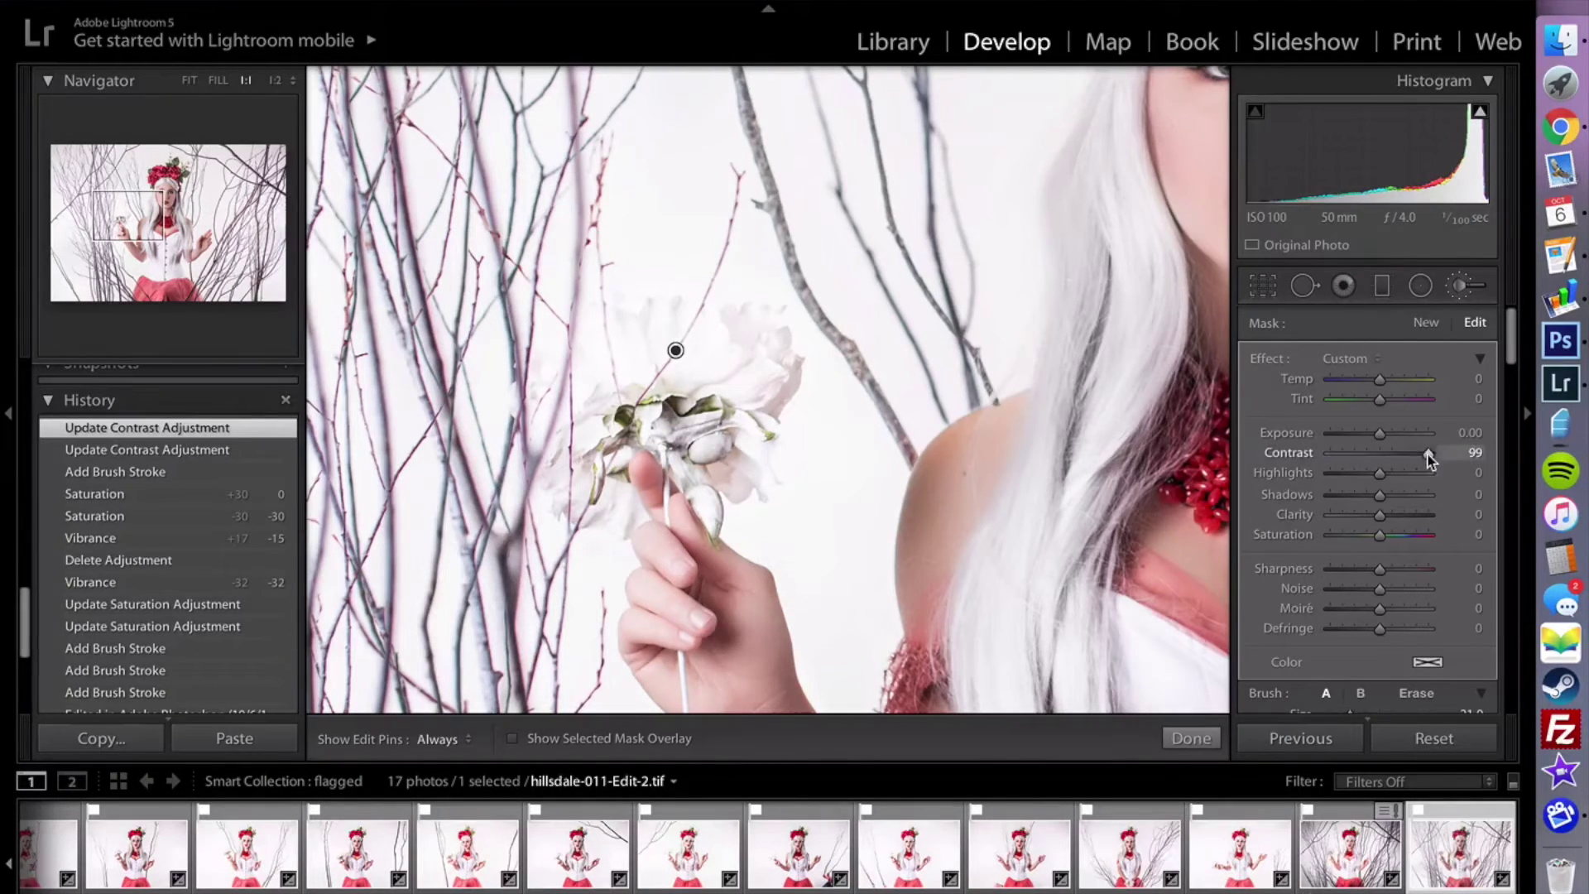
left_click_drag(1429, 460, 1240, 449)
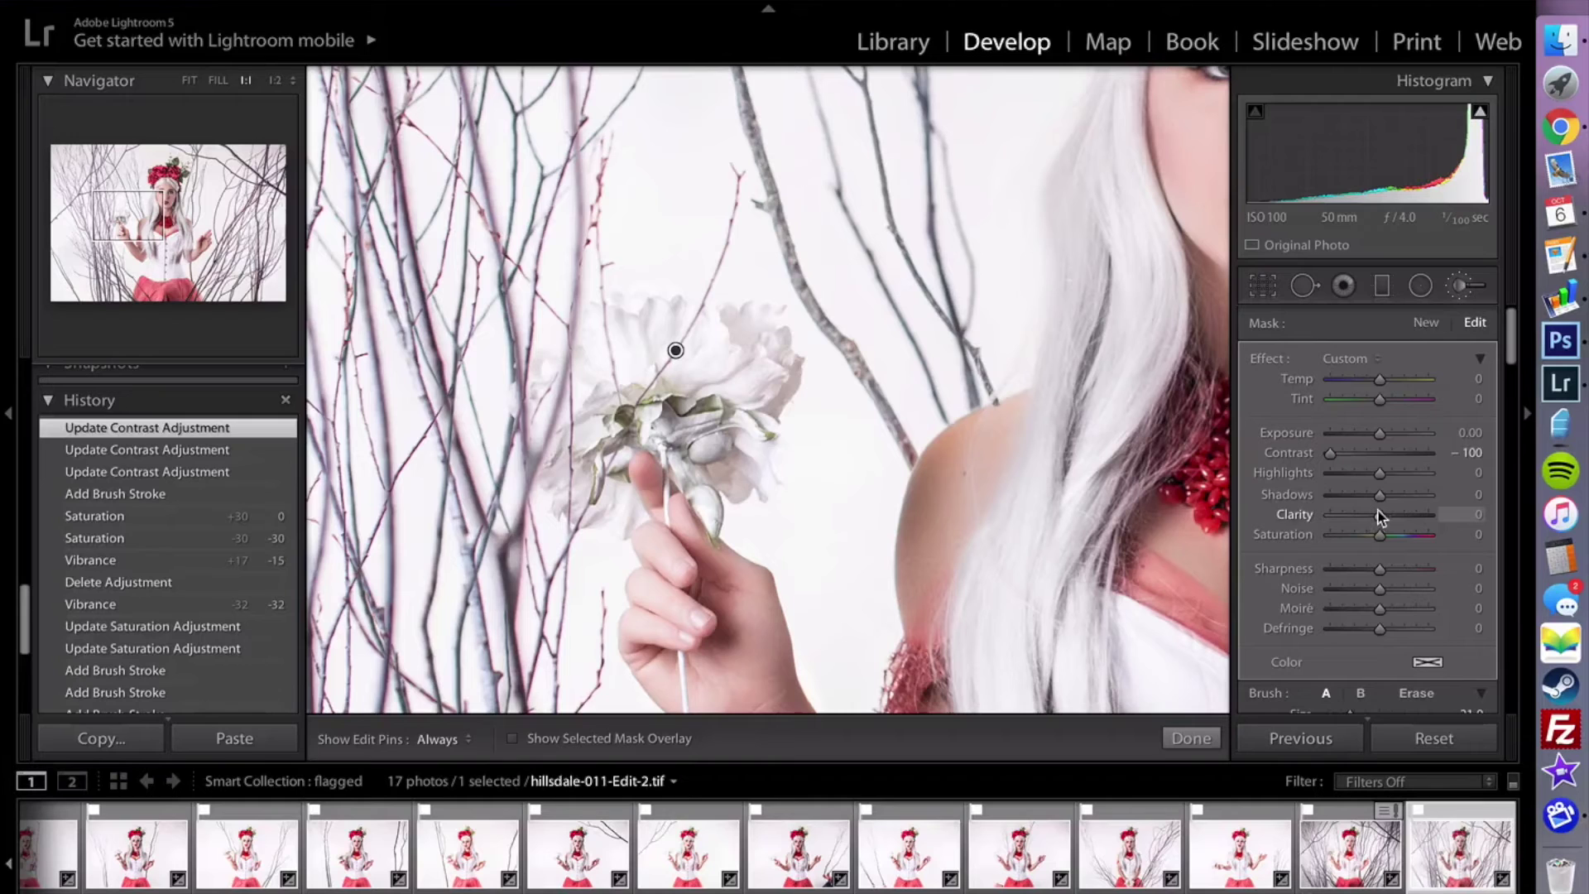
left_click_drag(1380, 495, 1317, 501)
key("k")
left_click(731, 401)
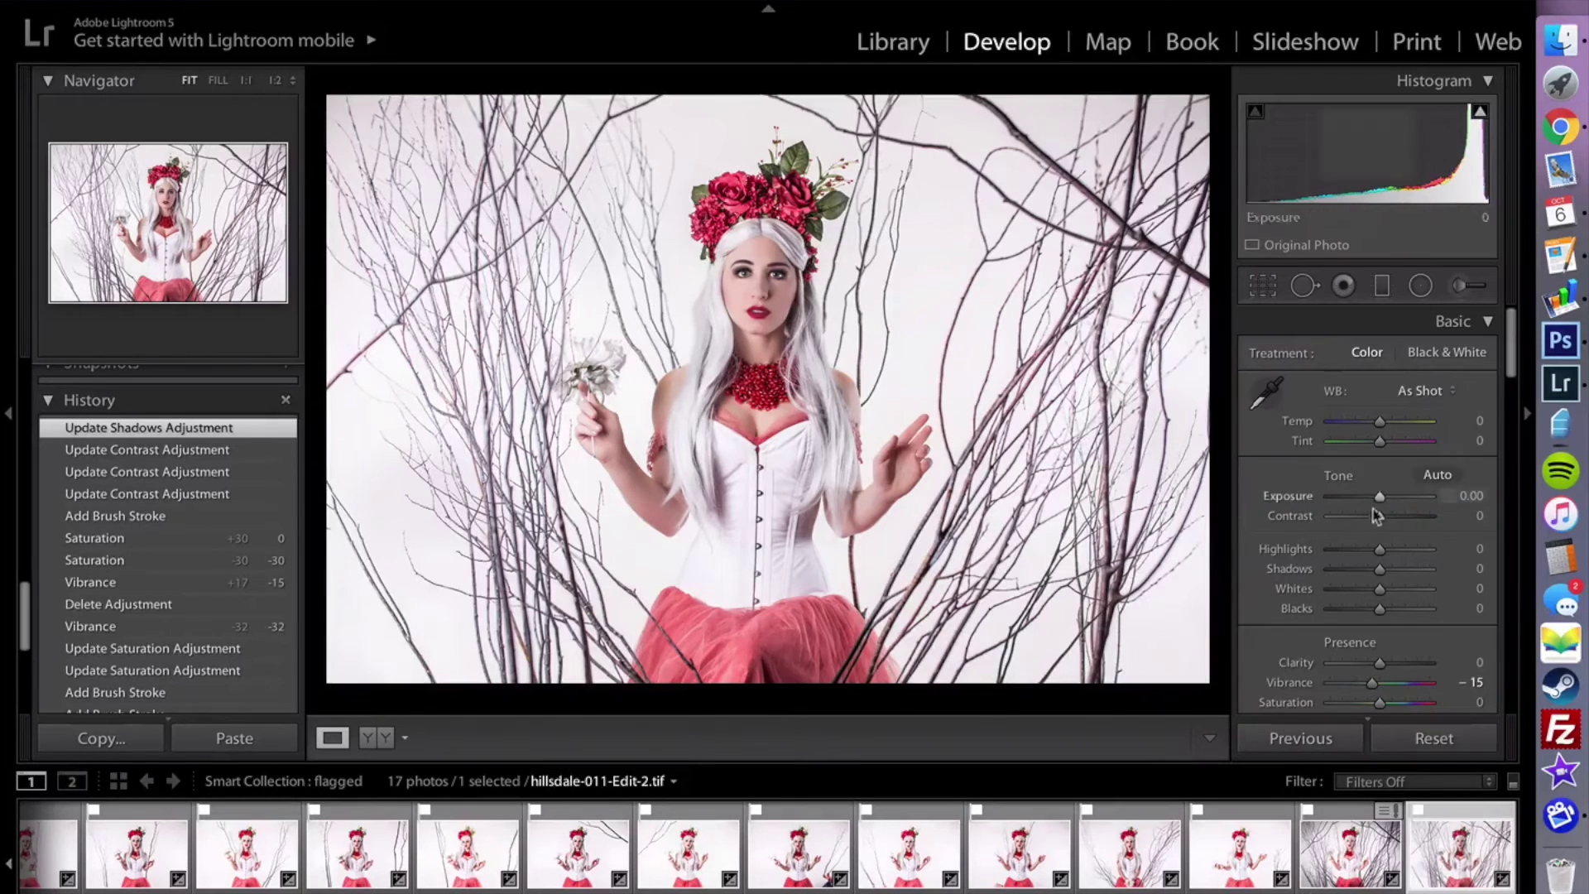
- Set the Post-Crop Vignetting Amount to -30 with Highlight Priority style, and raise the photo's Clarity to +18
scroll(1376, 510, "down", 15)
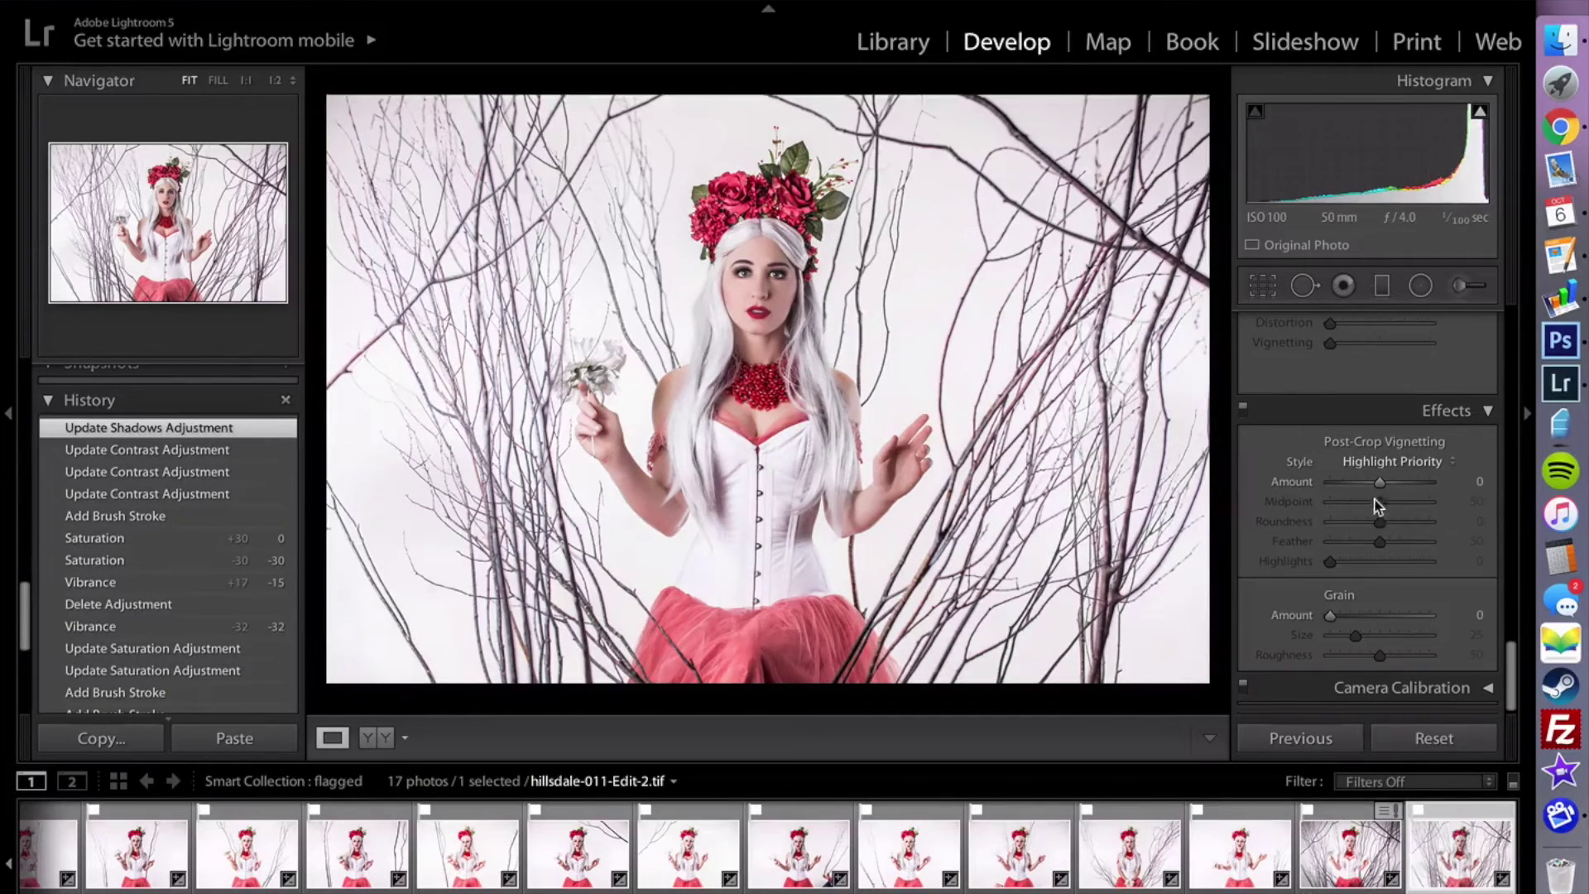
left_click_drag(1372, 488, 1357, 489)
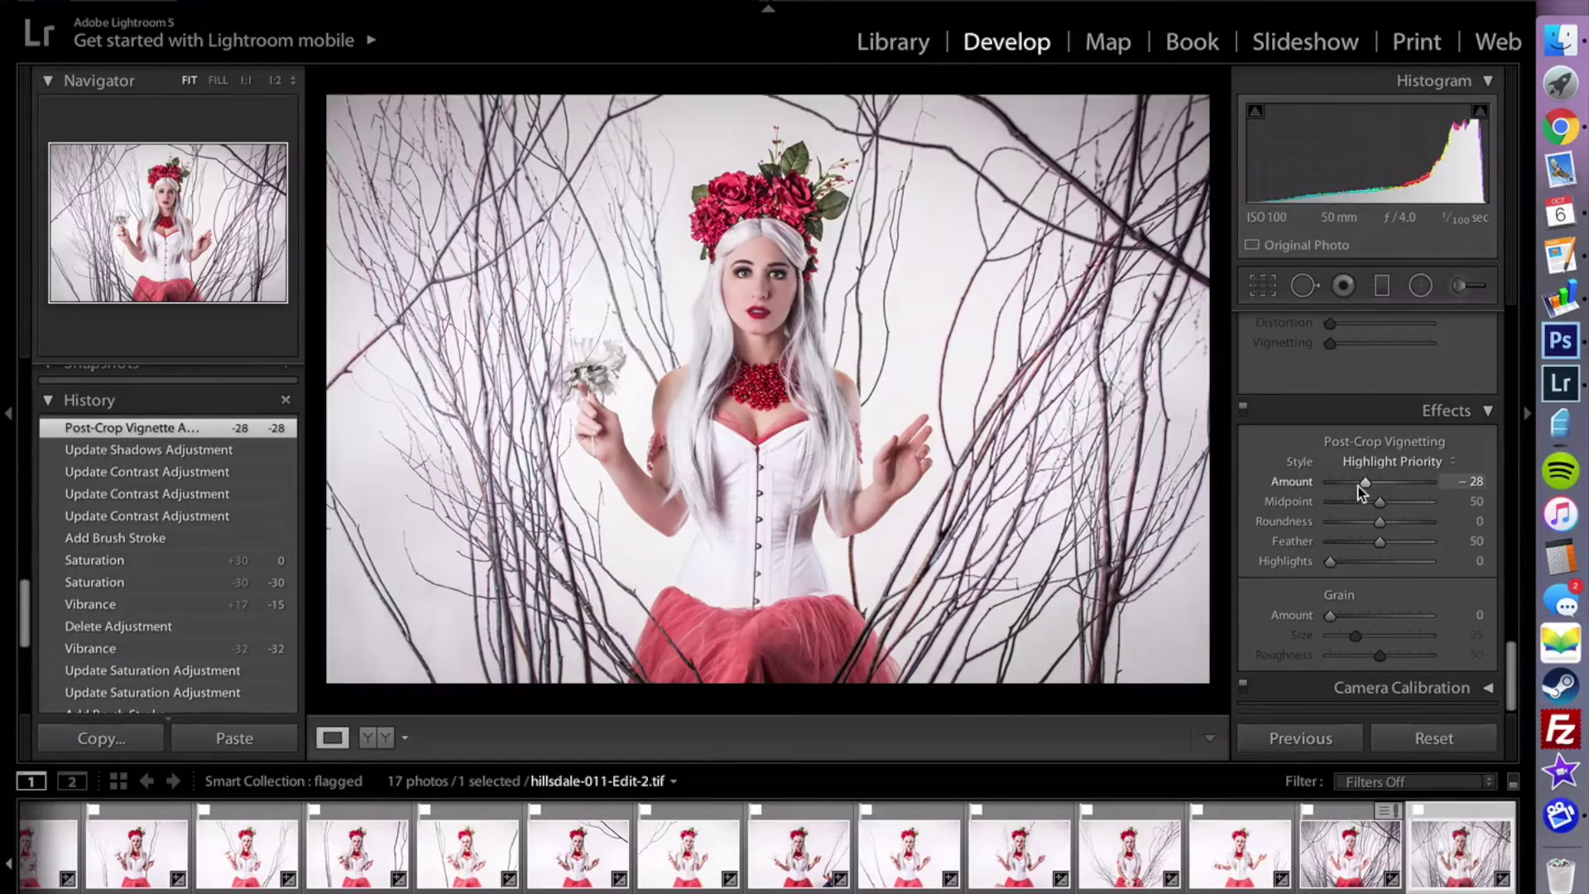
left_click_drag(1358, 489, 1345, 488)
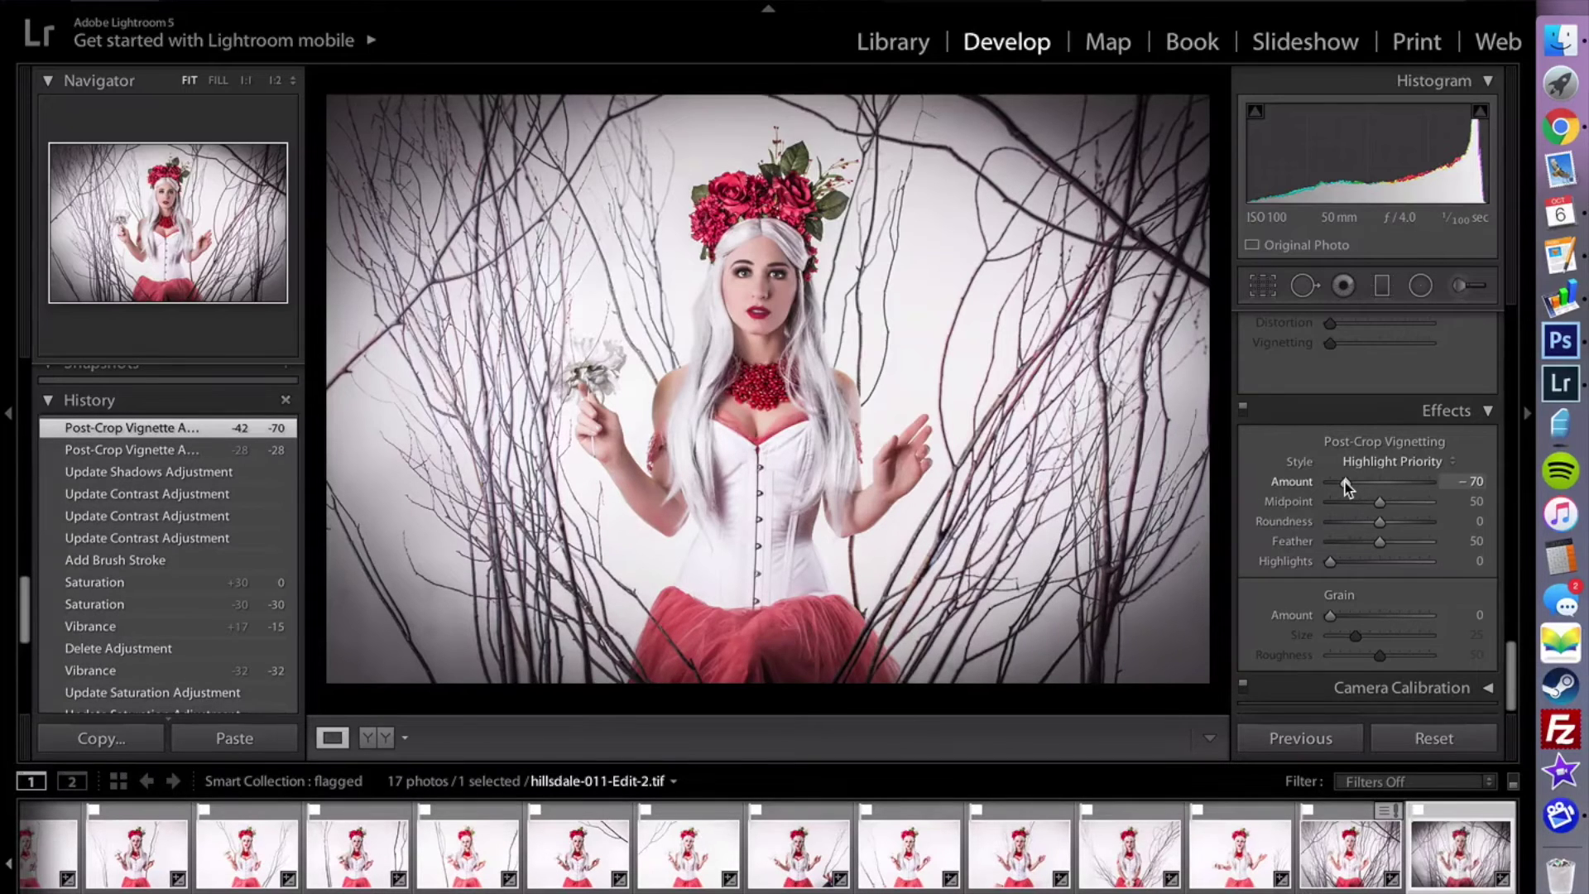
left_click_drag(1346, 482, 1363, 488)
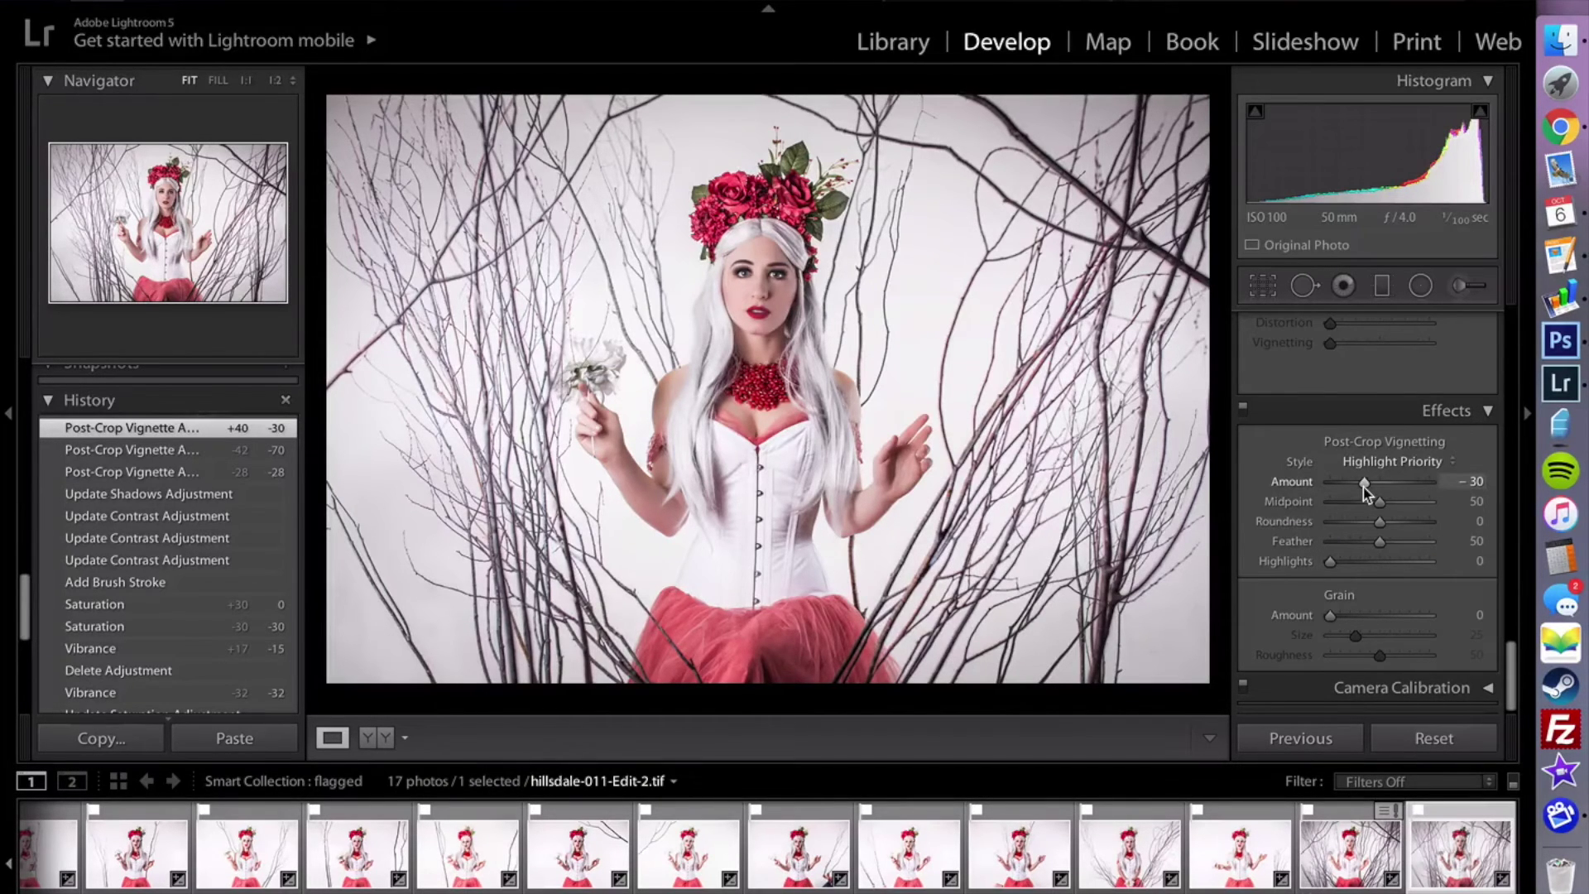
scroll(1363, 488, "up", 15)
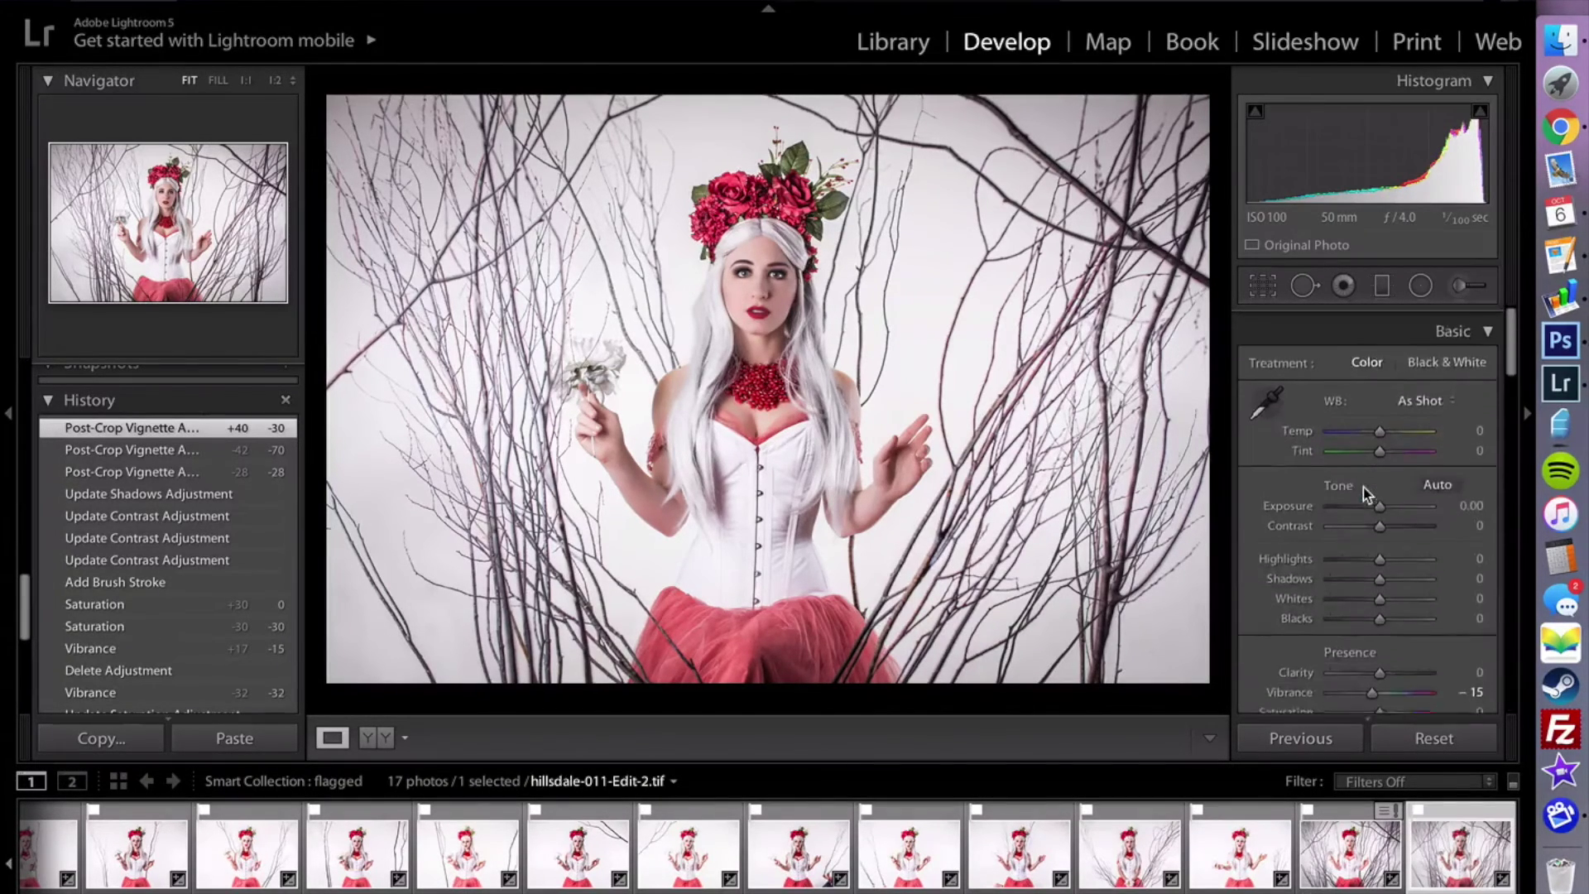
left_click(1389, 663)
- Add another Adjustment Brush stroke over the eye on the right side of the face, and return to the full-image view
left_click(778, 294)
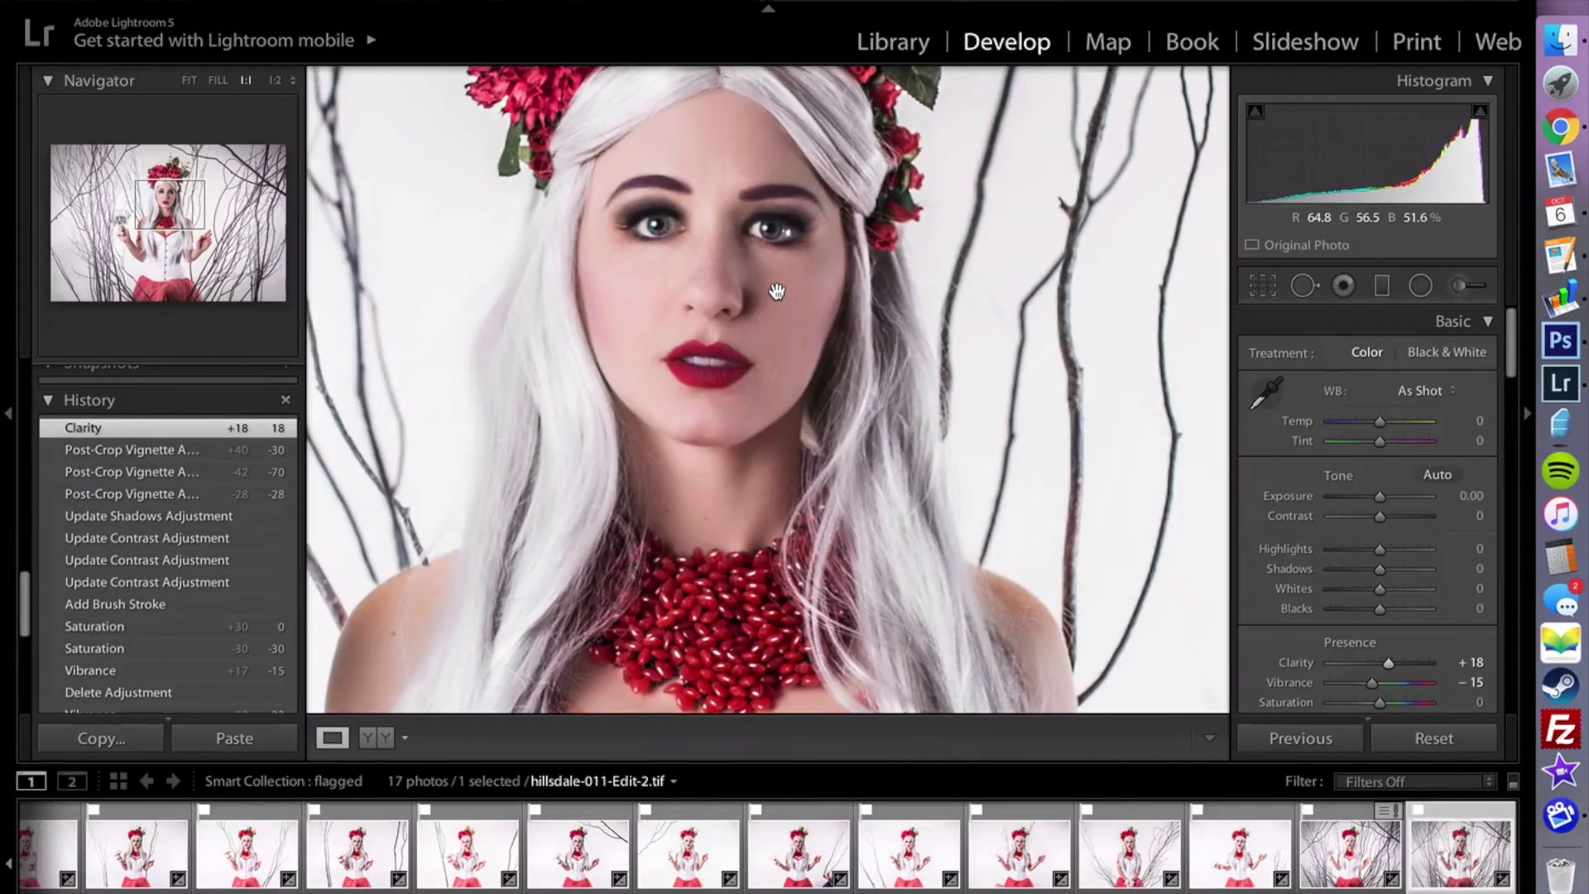
key("k")
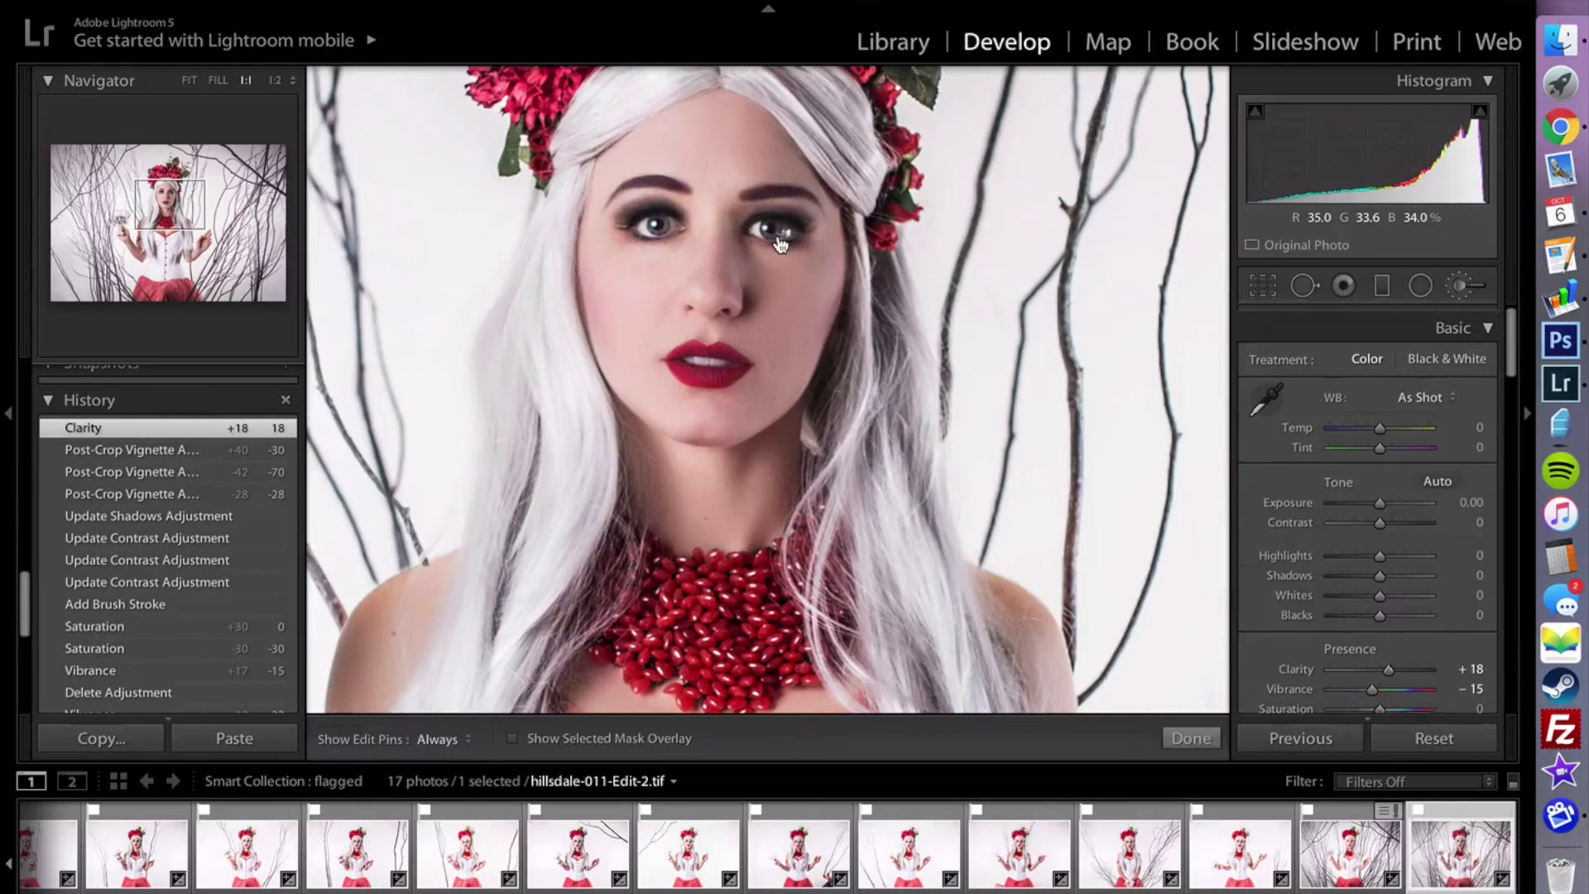
mouse_move(780, 240)
left_mouse_down()
mouse_move(766, 230)
mouse_move(786, 228)
mouse_move(770, 230)
left_mouse_up()
key("k")
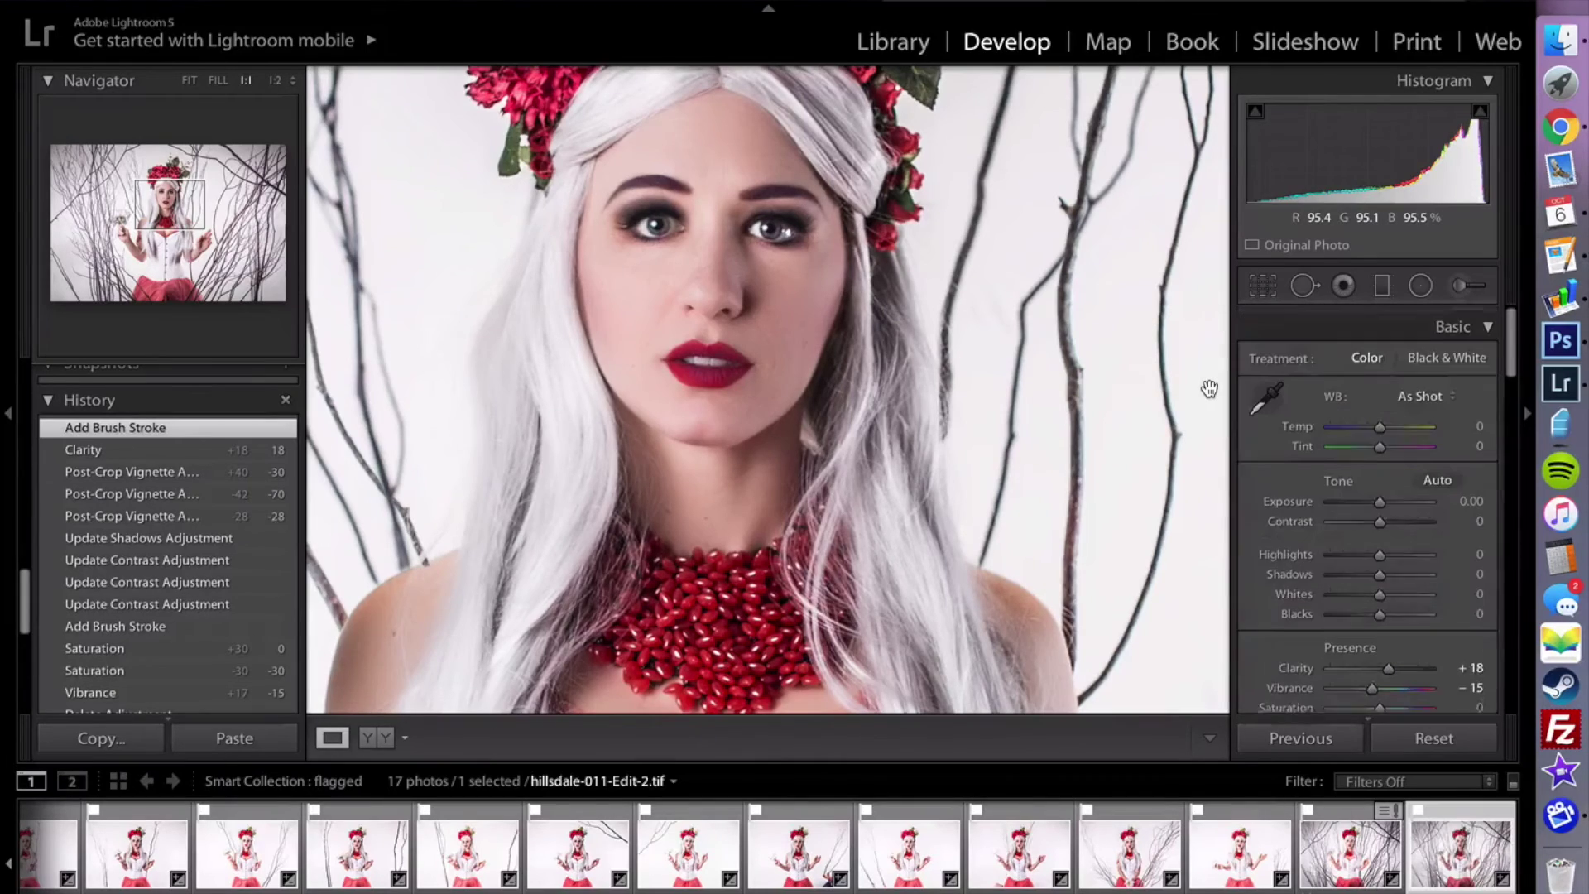
left_click(1093, 383)
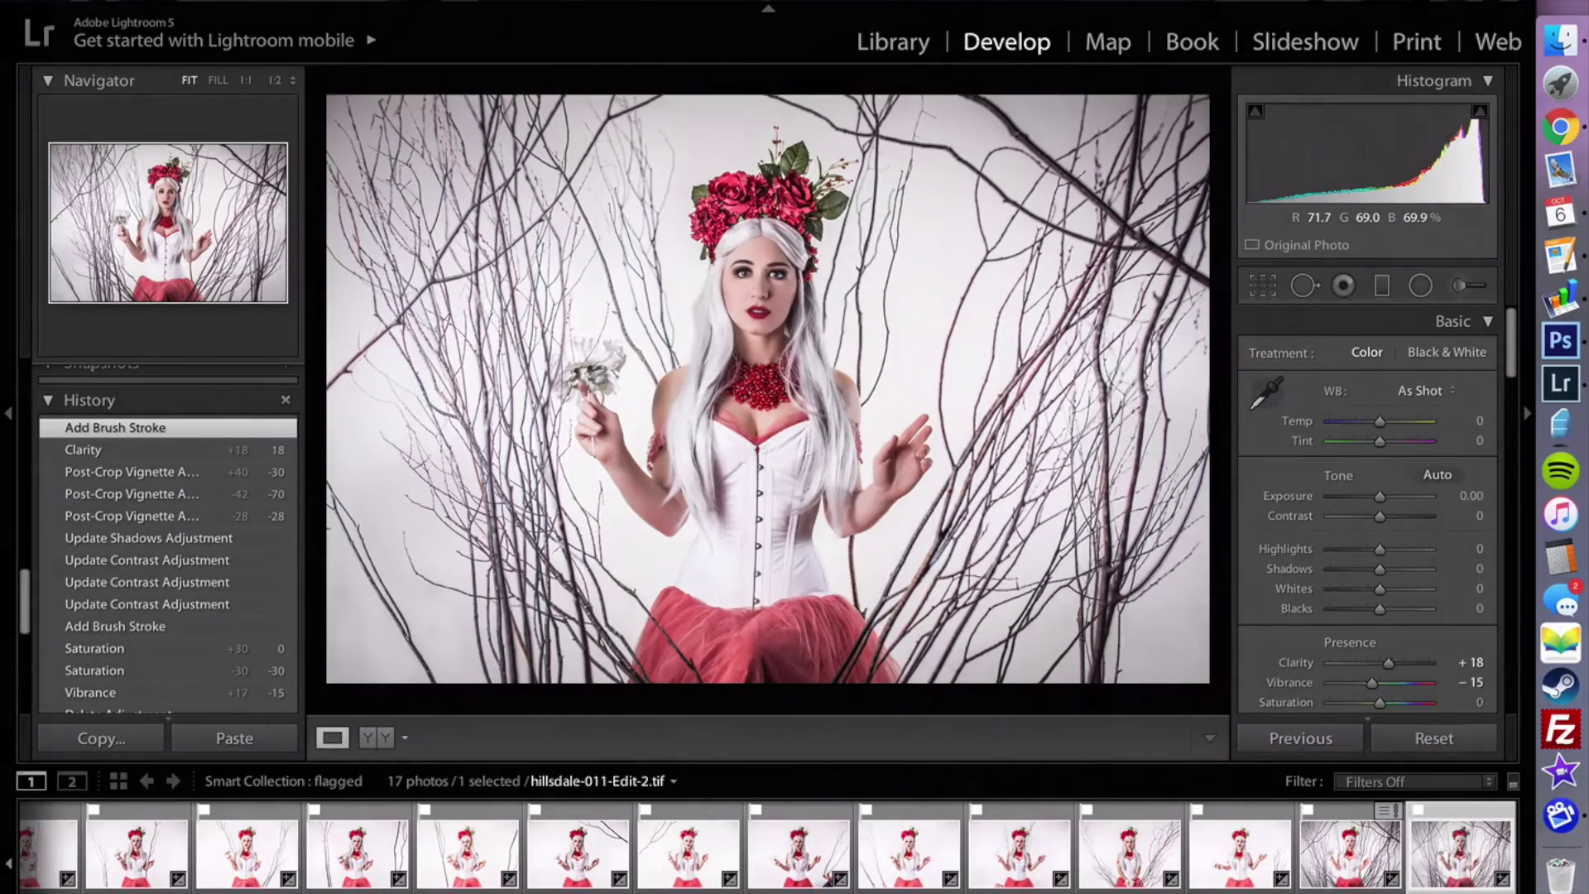